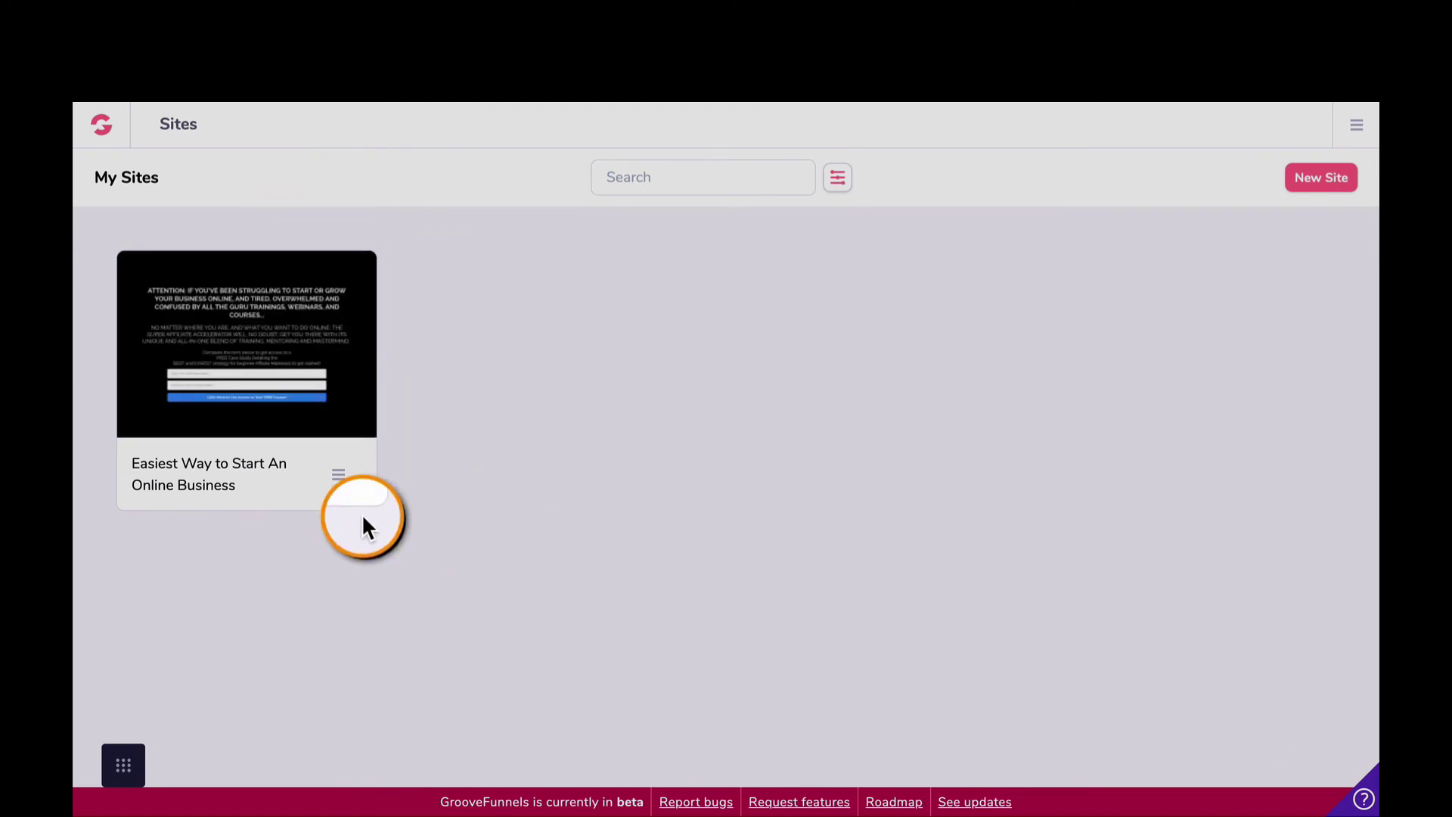
Step: Open the "Easiest Way to Start An Online Business" site in the editor and view its "Get your FREE GrooveFunnels Account" page
click(338, 474)
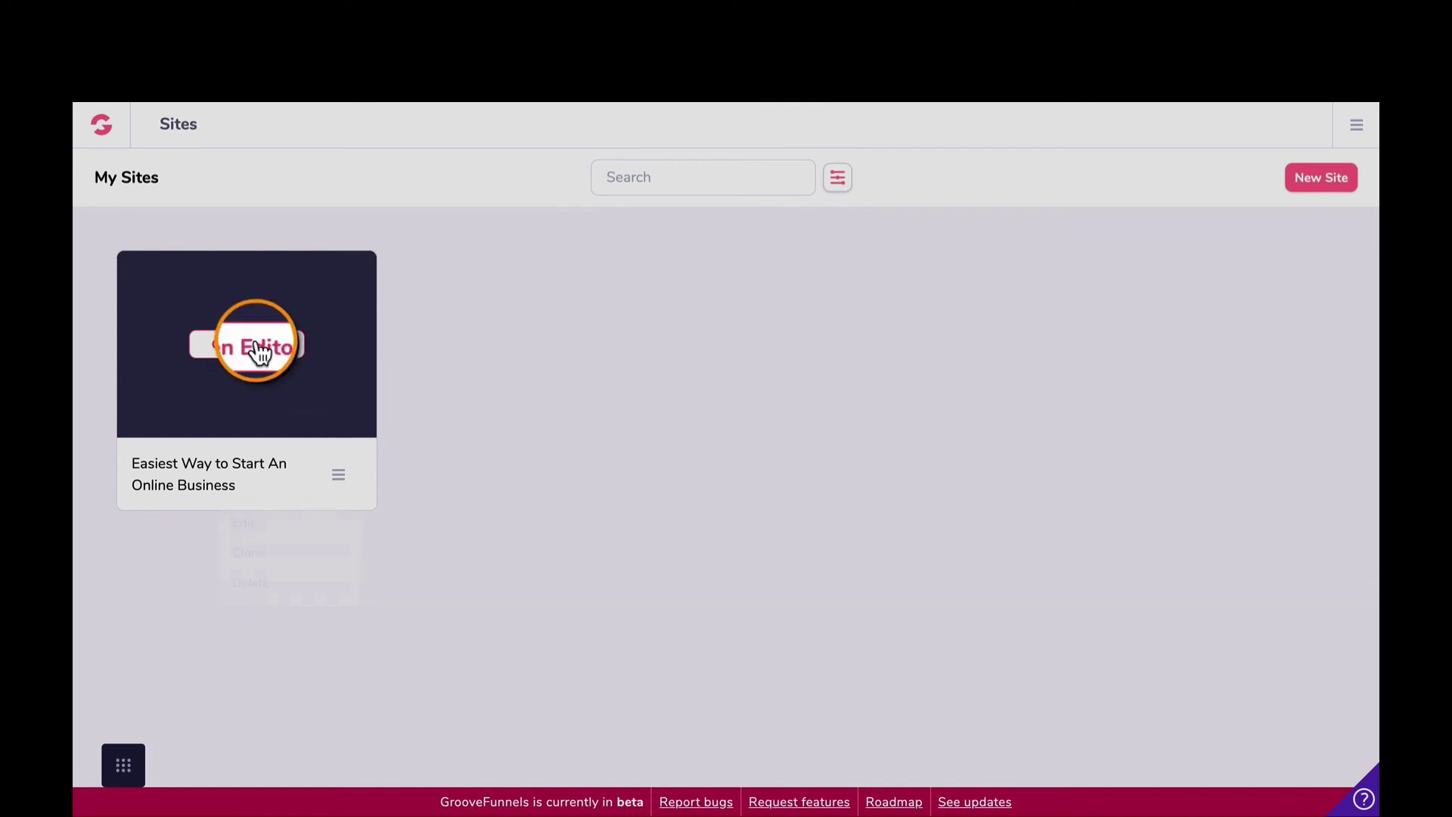
click(260, 348)
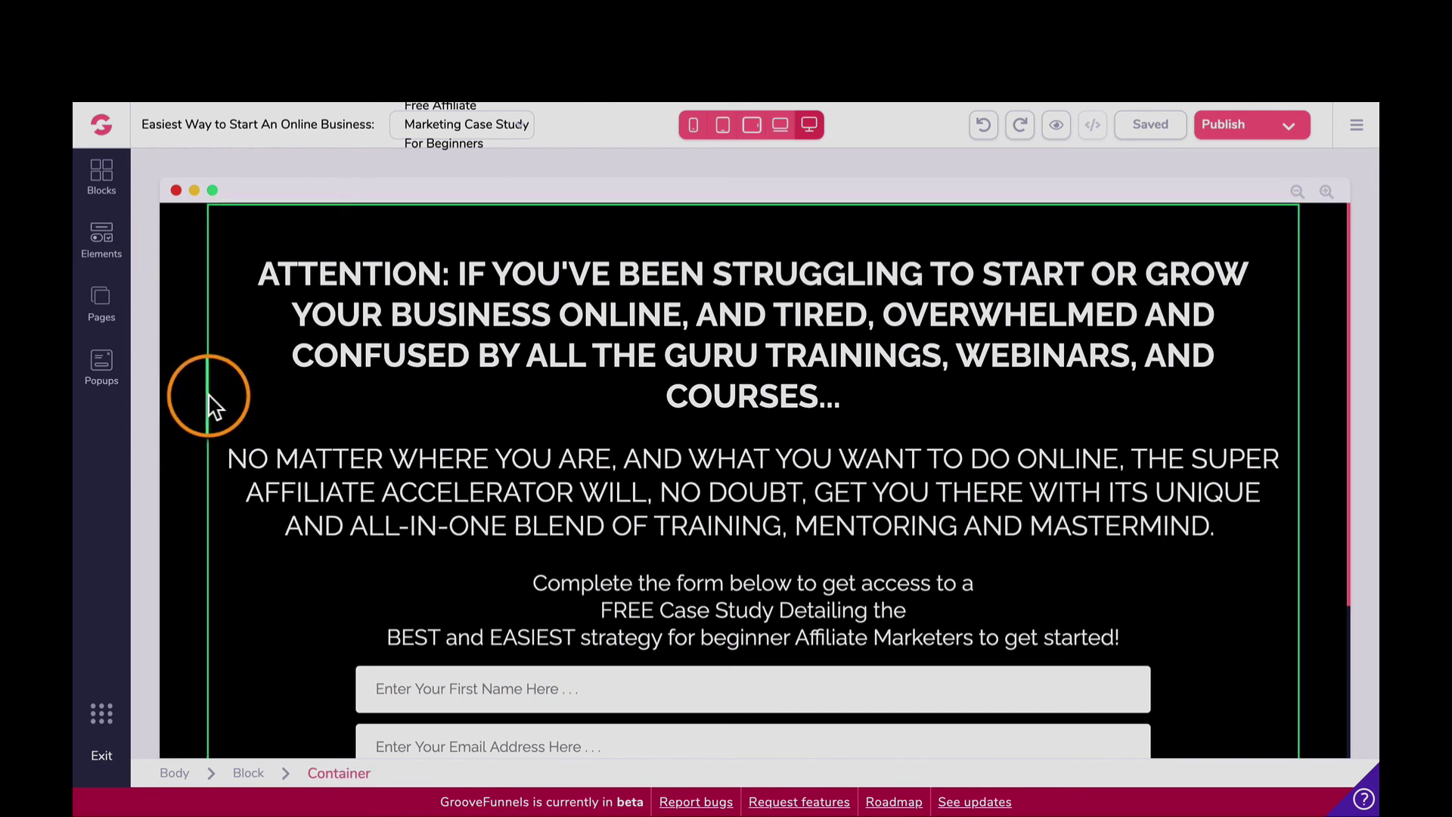
click(106, 306)
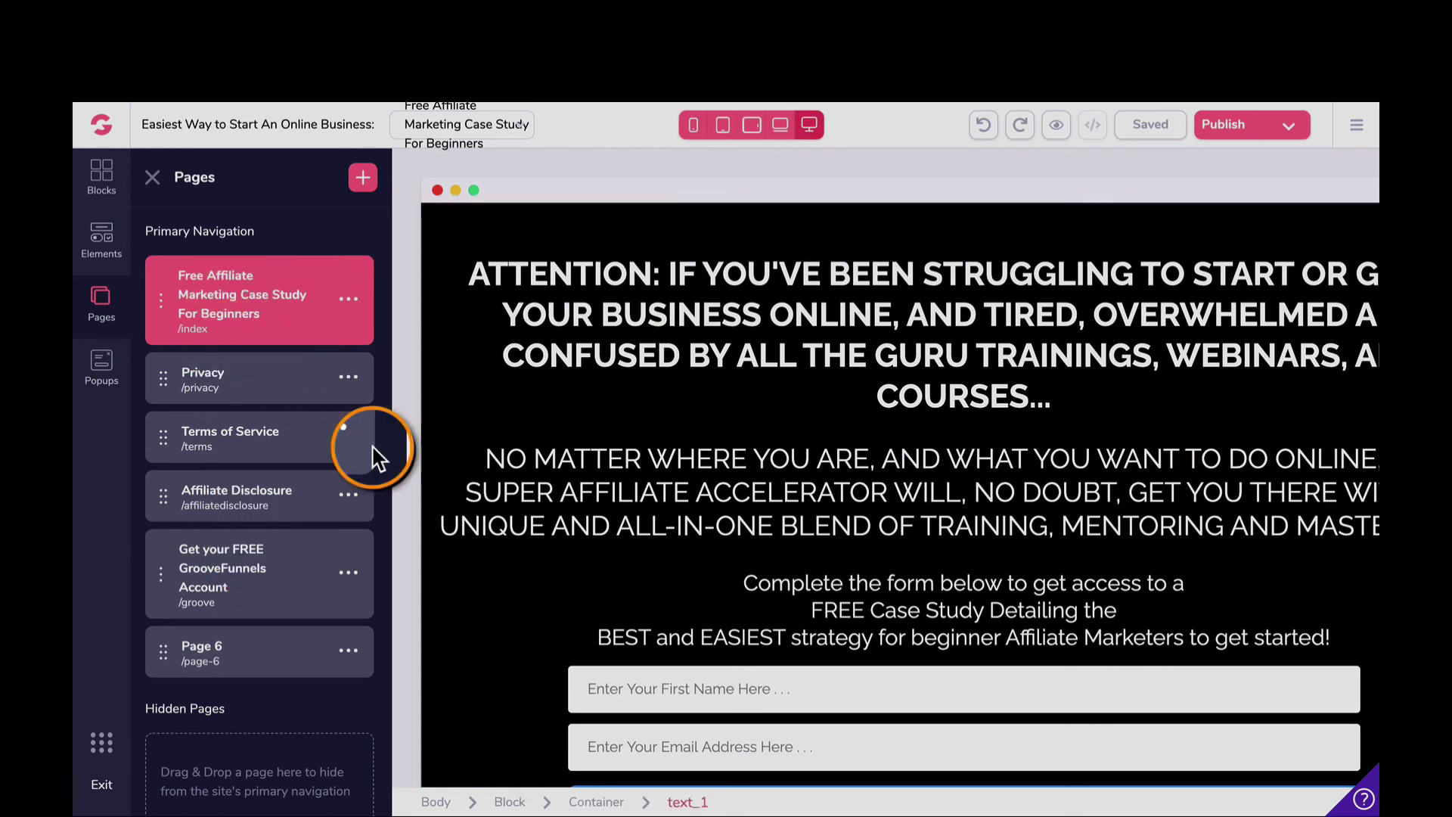
click(454, 454)
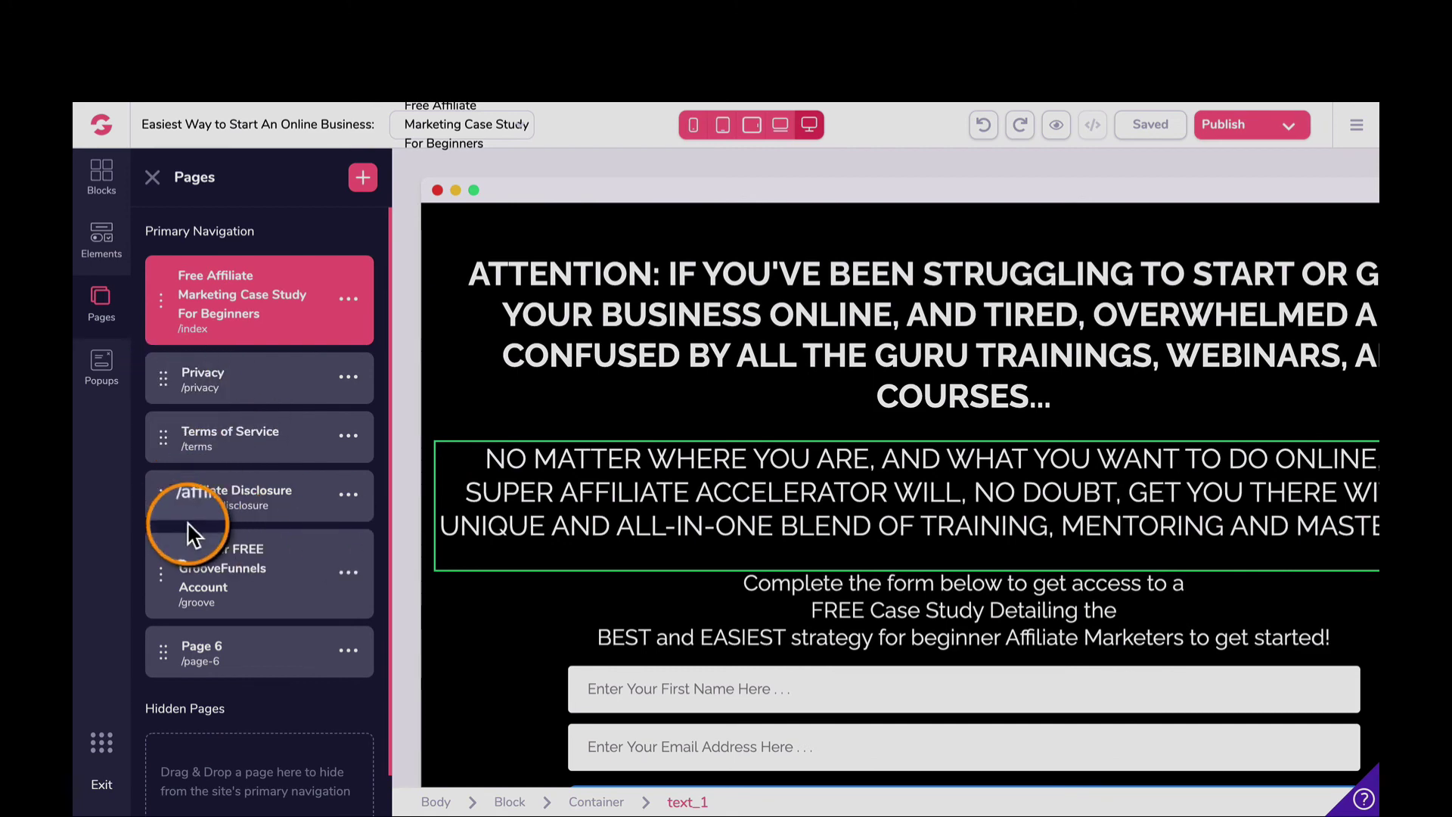
click(200, 564)
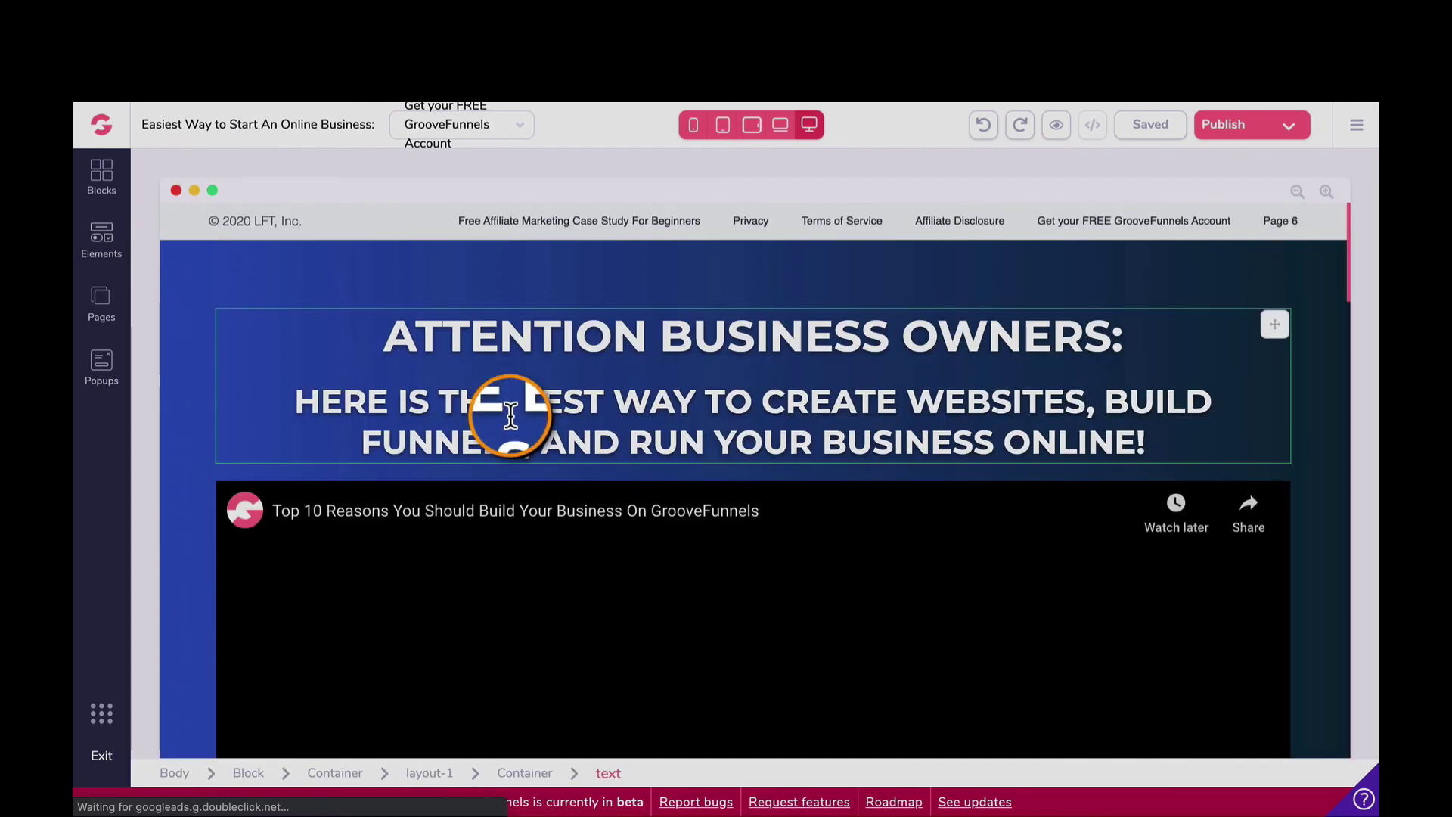
scroll(292, 408, down, 10)
scroll(292, 397, down, 15)
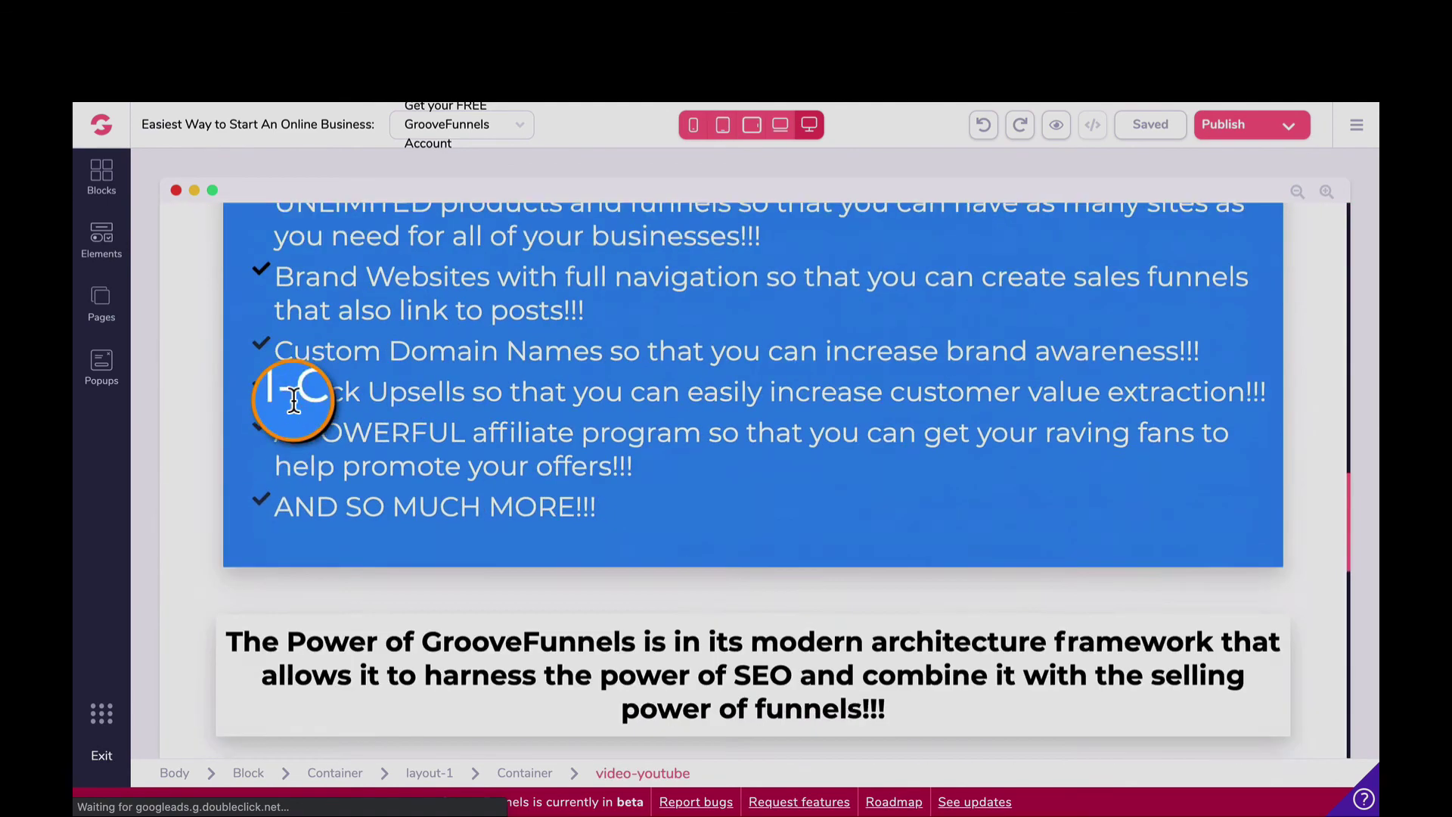
scroll(293, 401, up, 20)
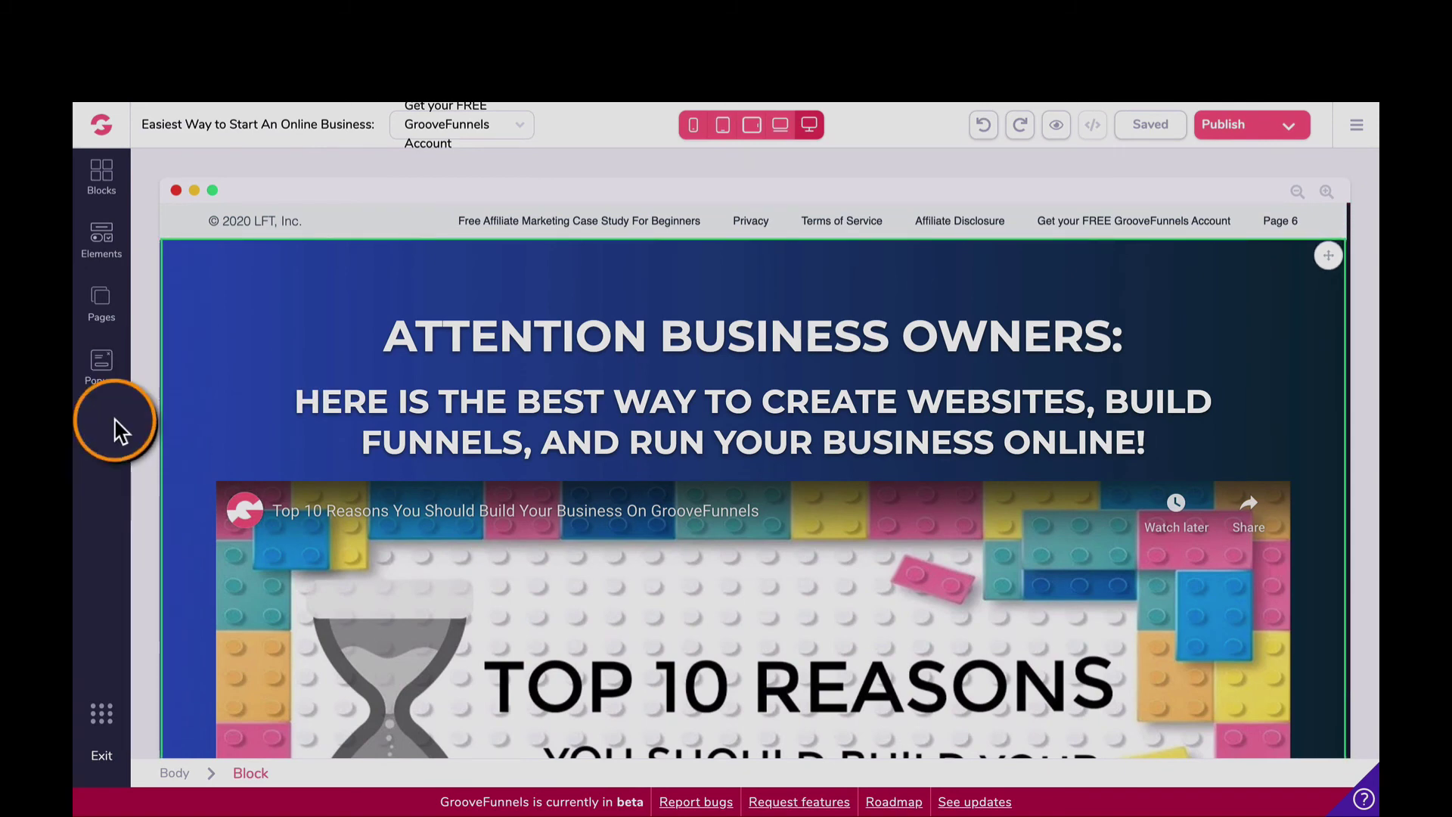
Step: Browse the ready-made templates for a new page, and add the page from scratch with the blank canvas
click(113, 310)
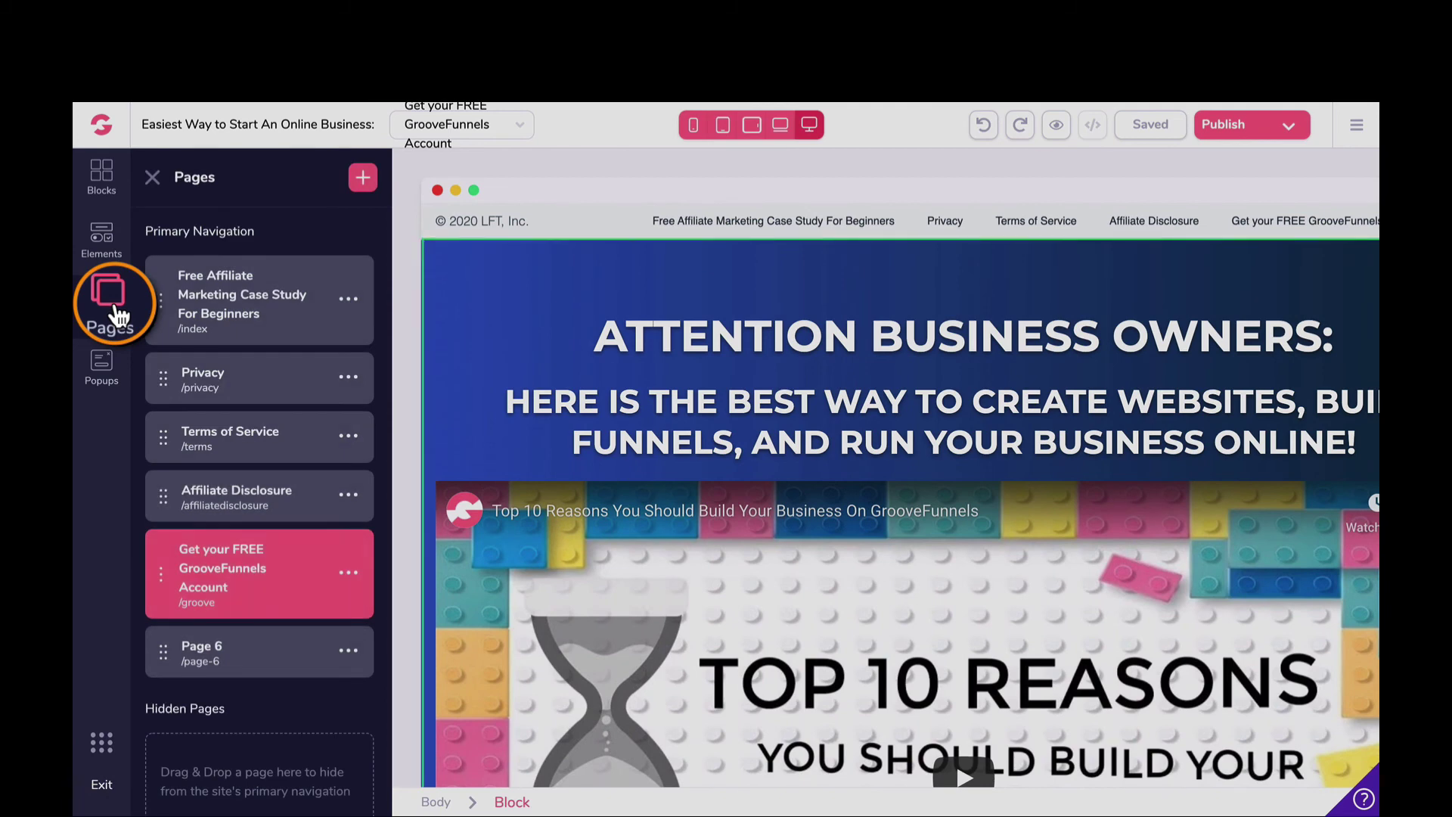
click(363, 185)
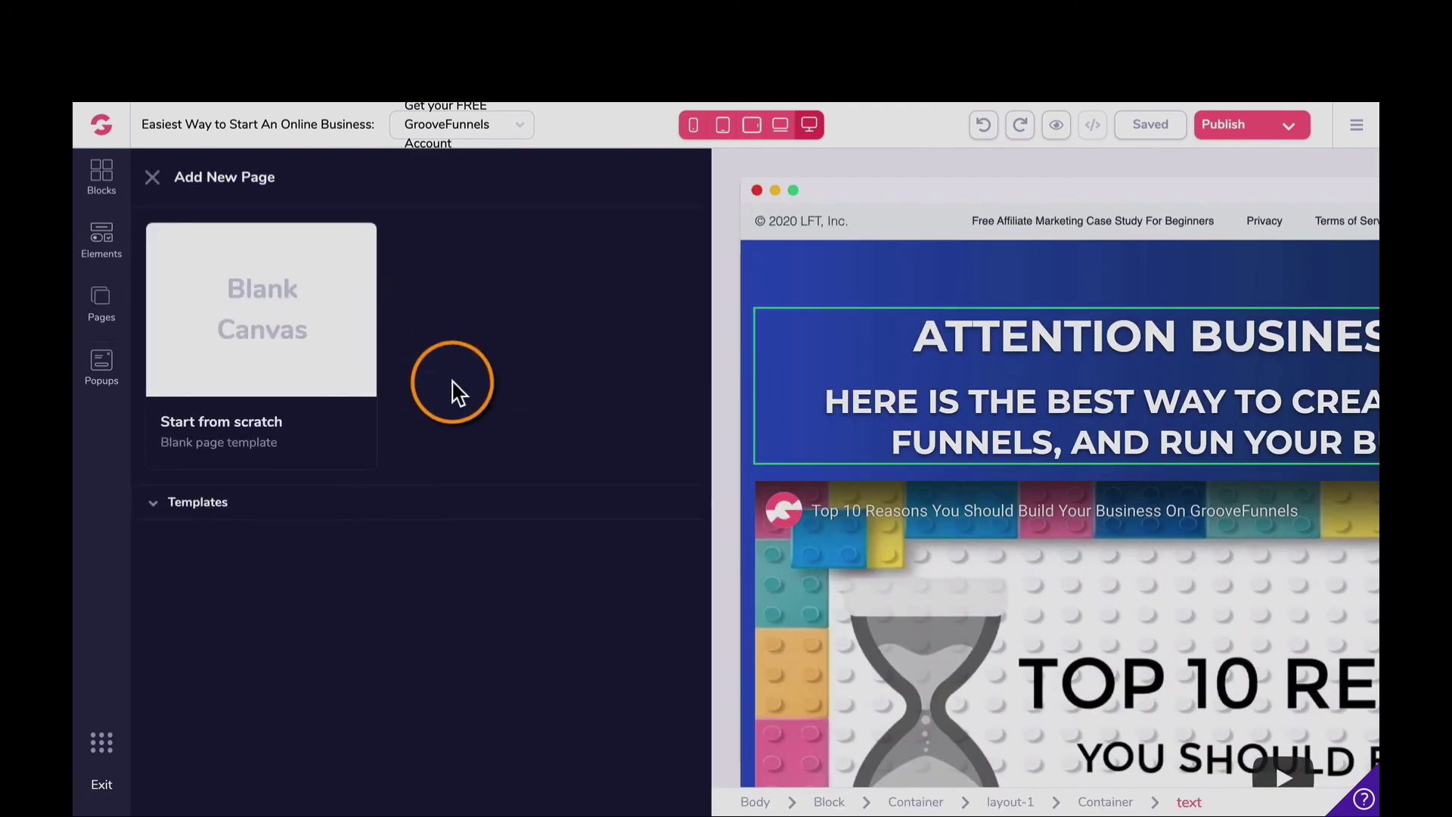
click(287, 508)
scroll(526, 401, down, 8)
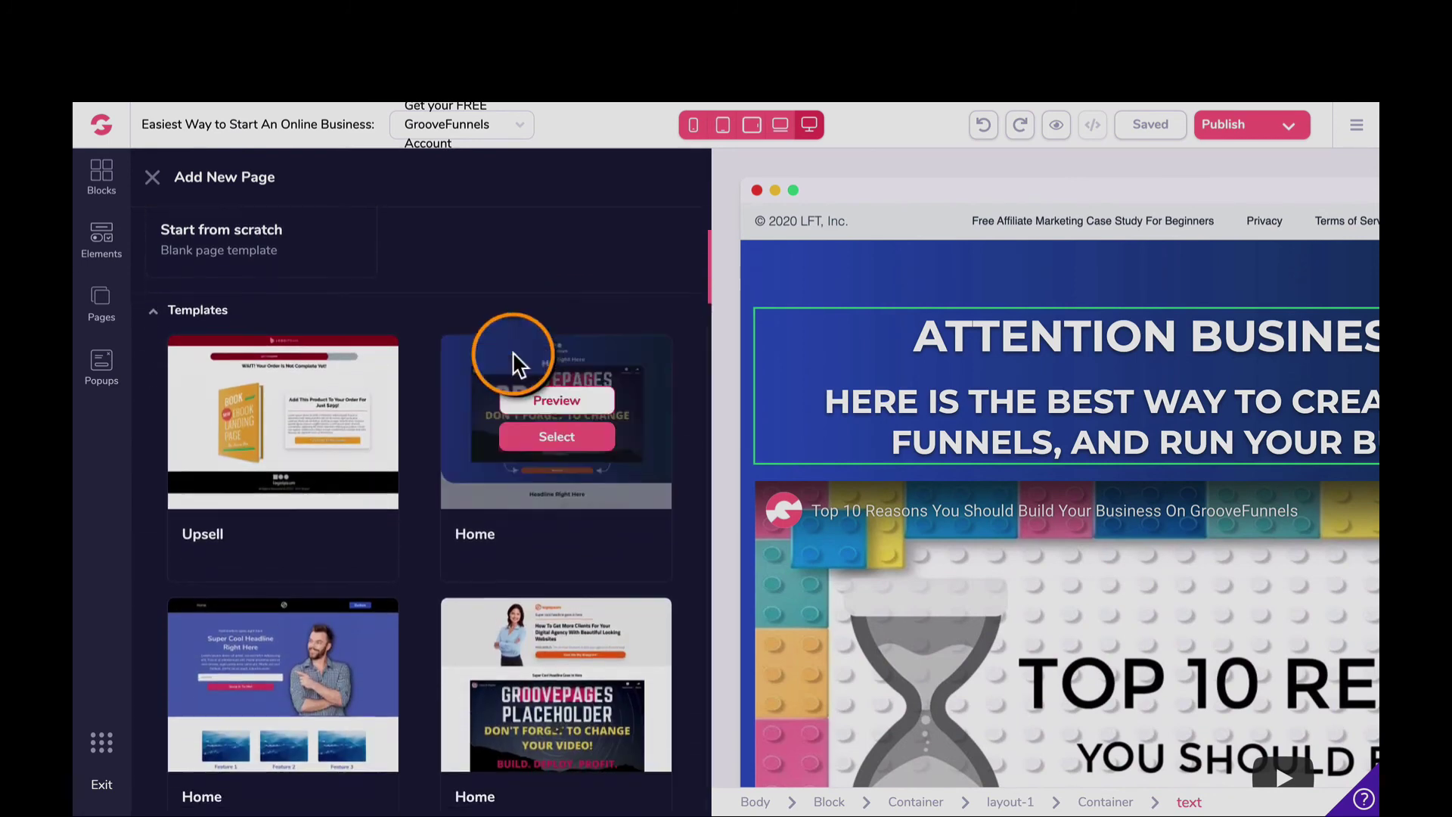
scroll(456, 482, down, 6)
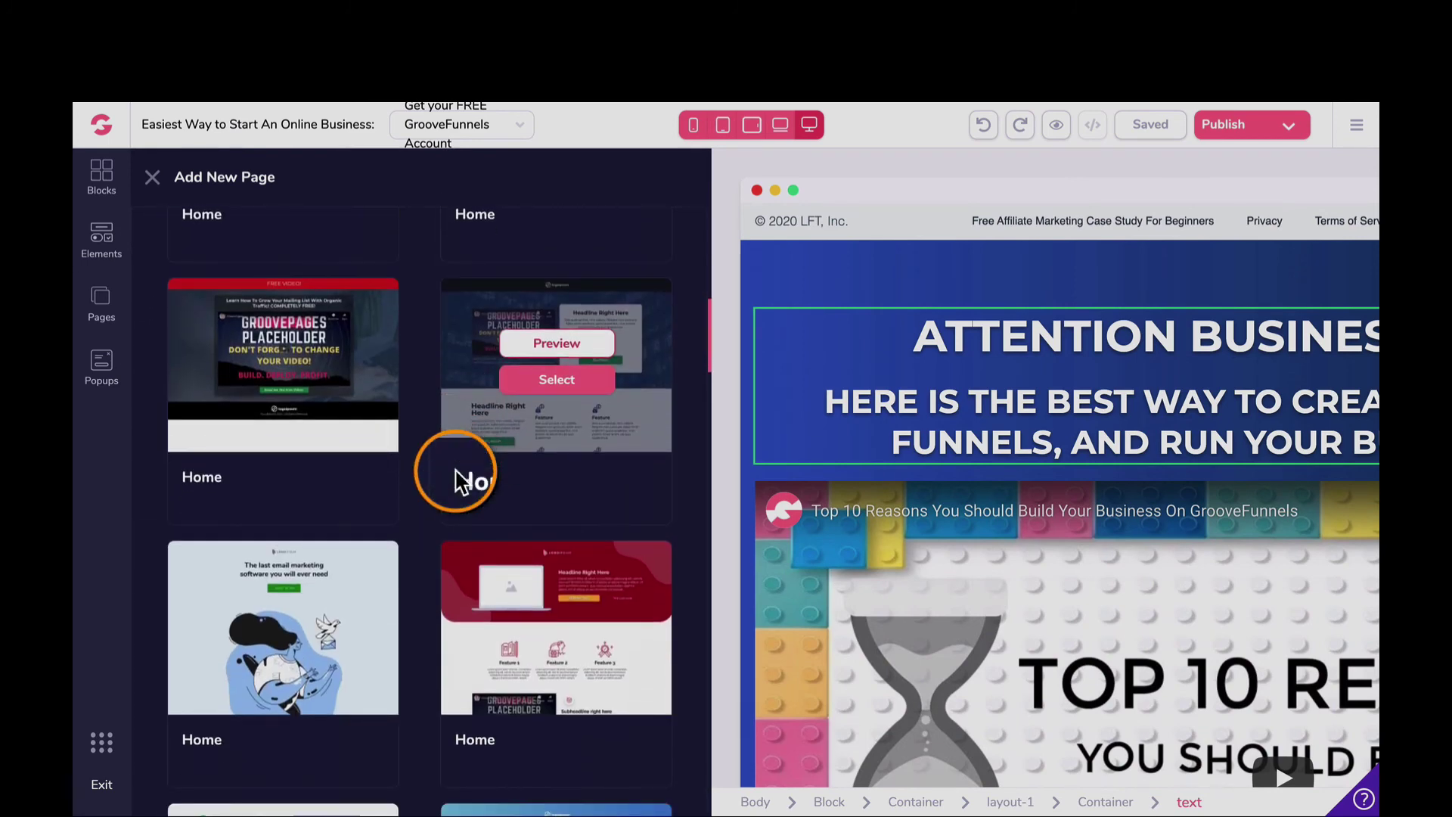
scroll(417, 446, down, 3)
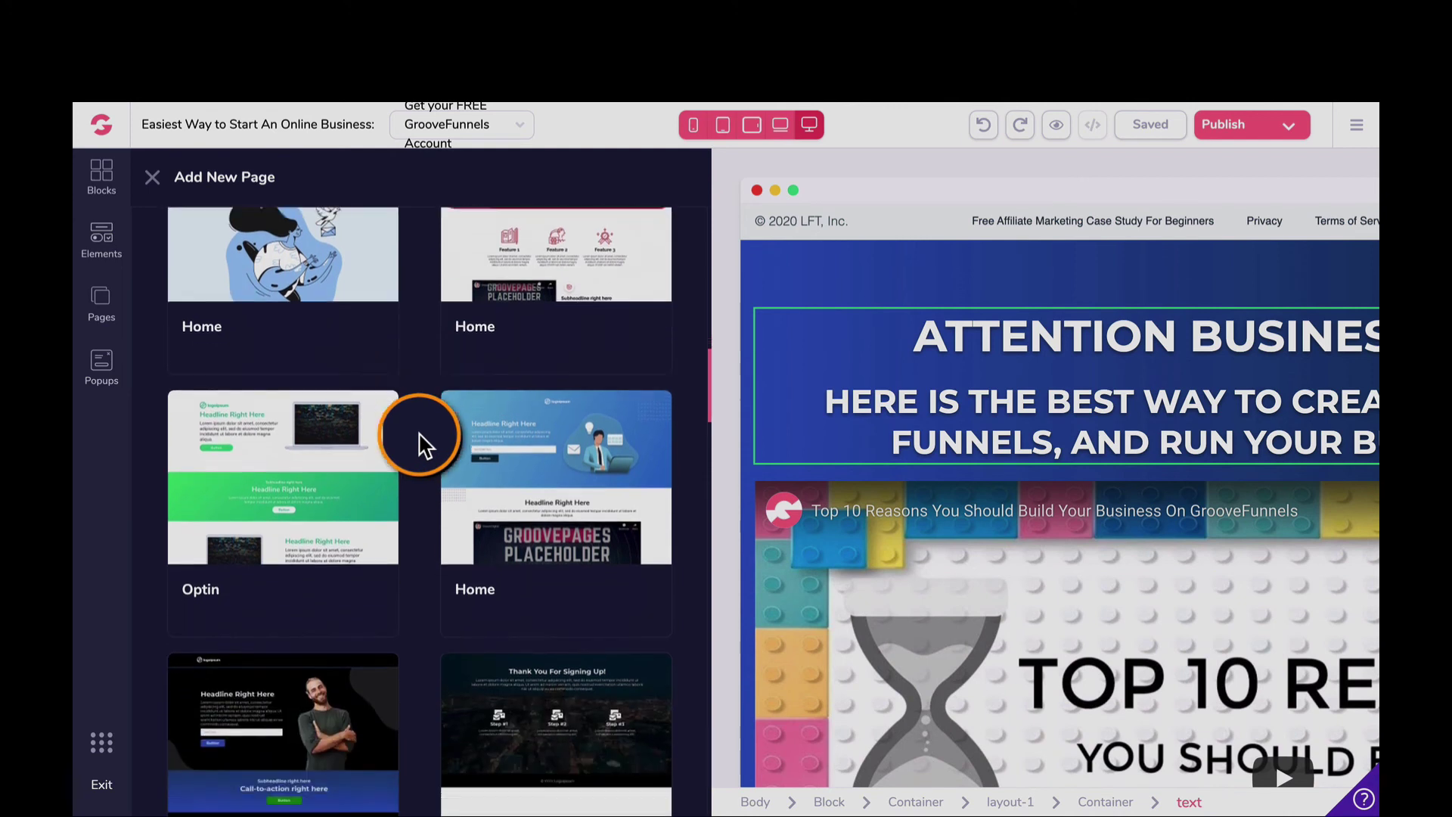
mouse_move(455, 356)
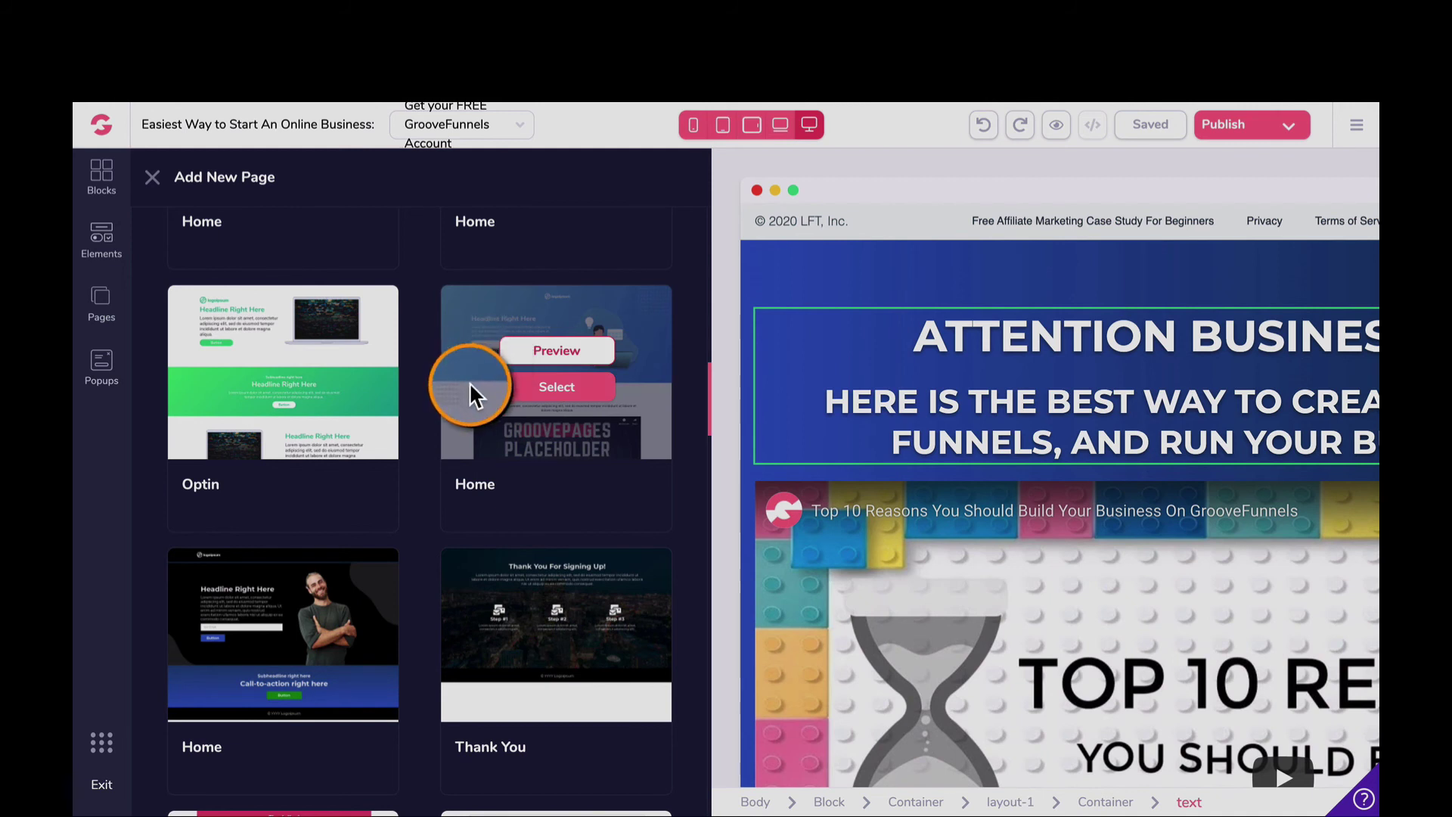
scroll(470, 386, down, 1)
scroll(473, 395, down, 5)
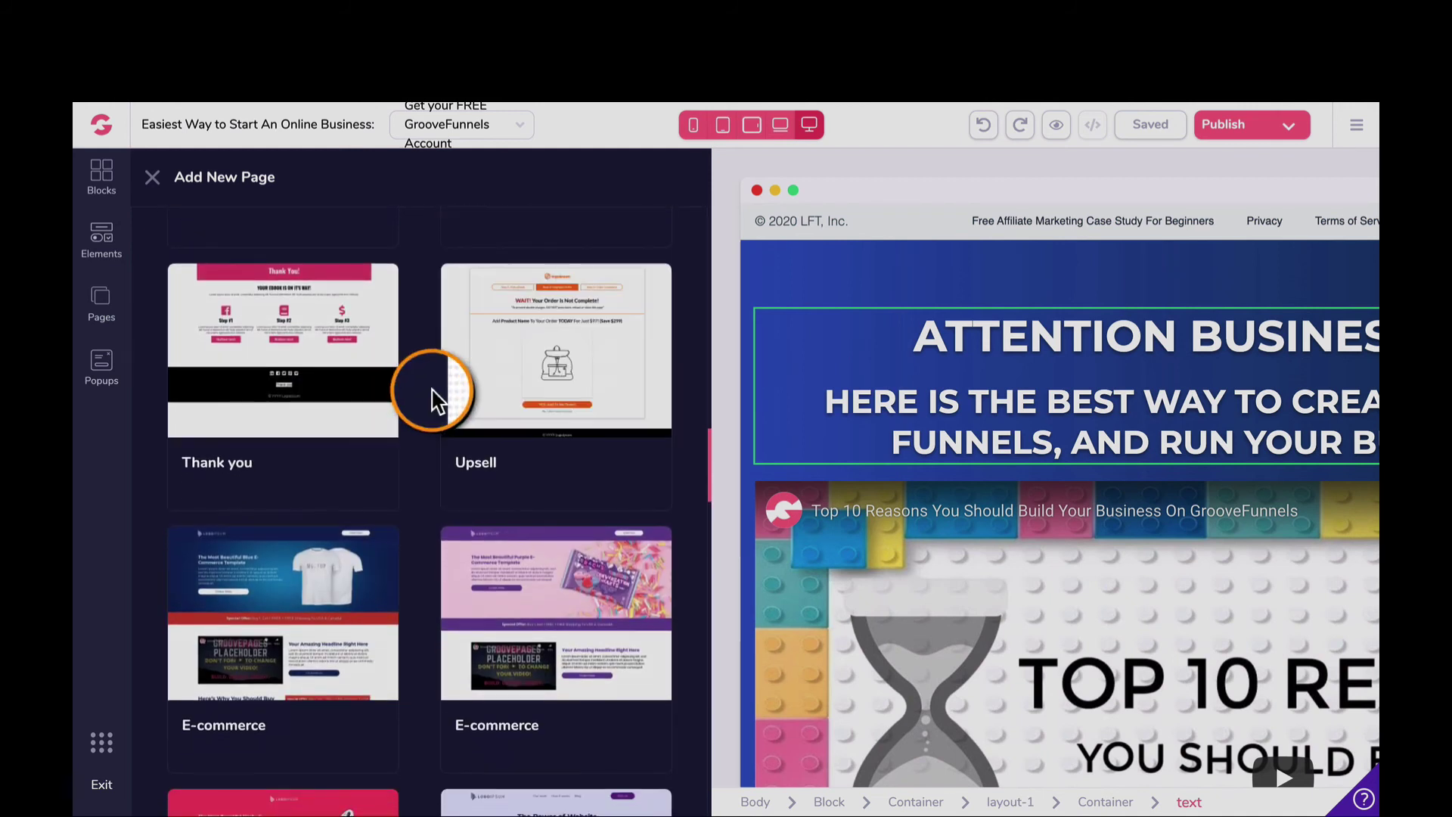
scroll(437, 401, down, 6)
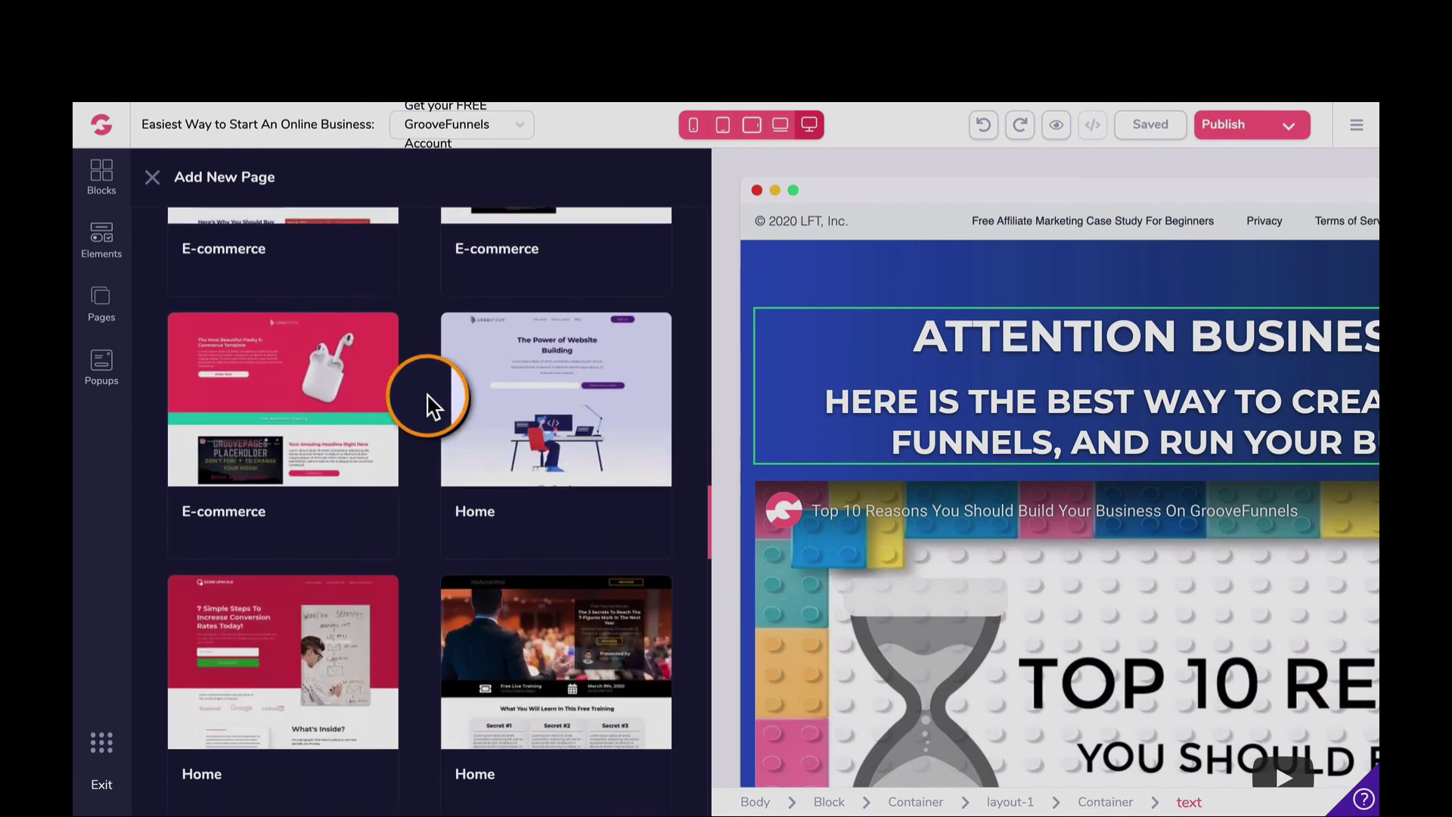
scroll(427, 401, down, 7)
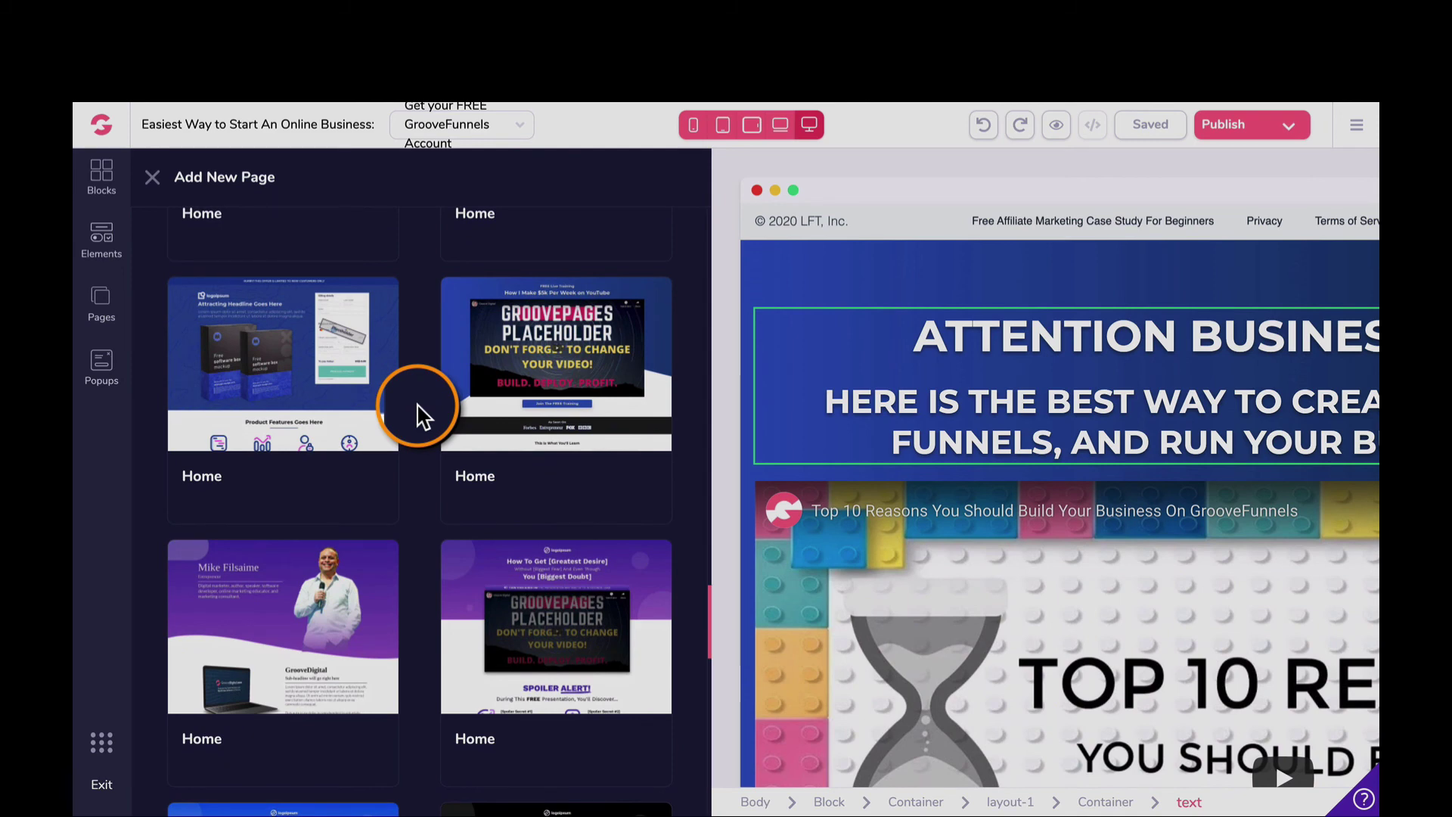
scroll(373, 439, up, 12)
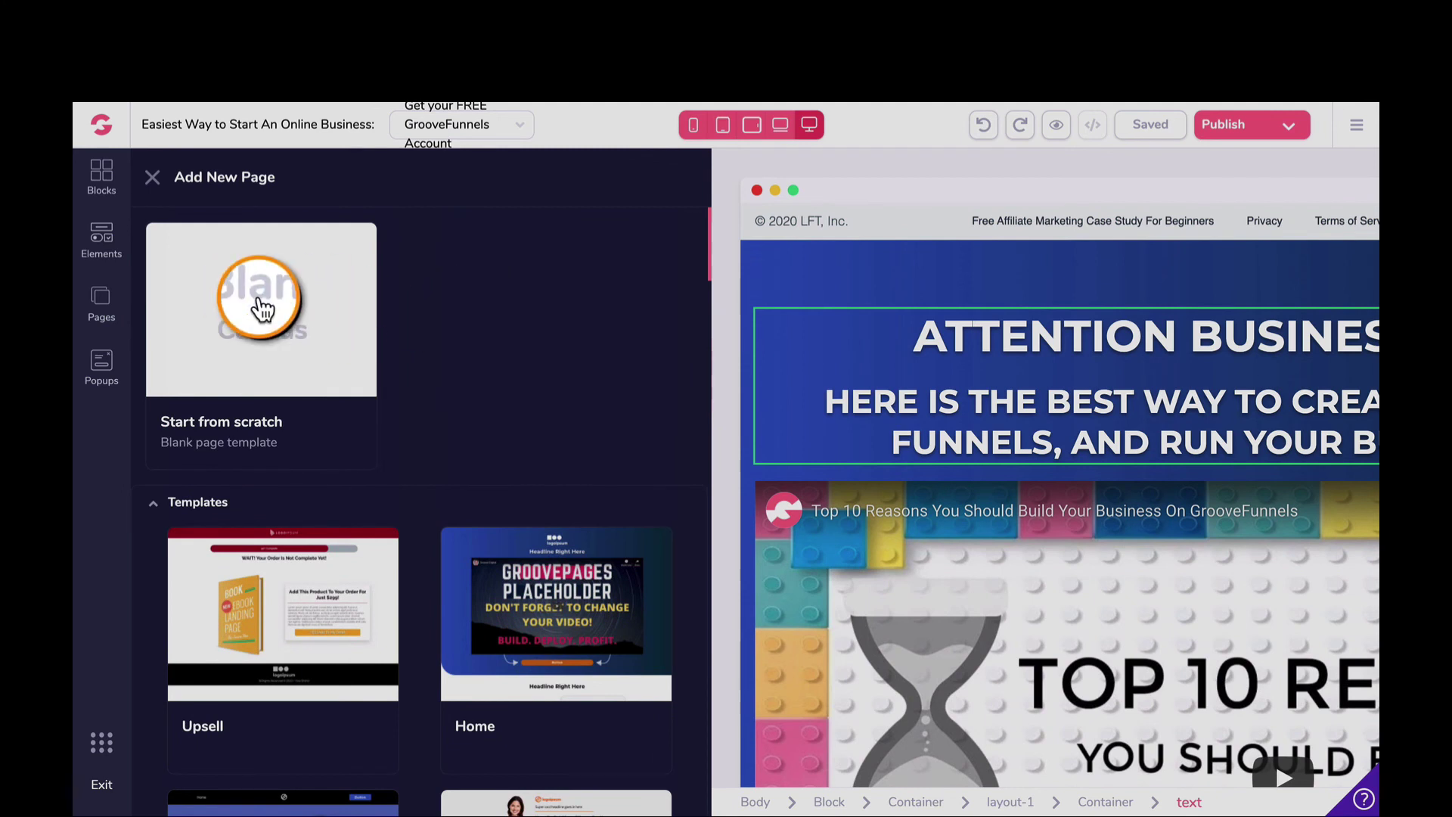
click(262, 308)
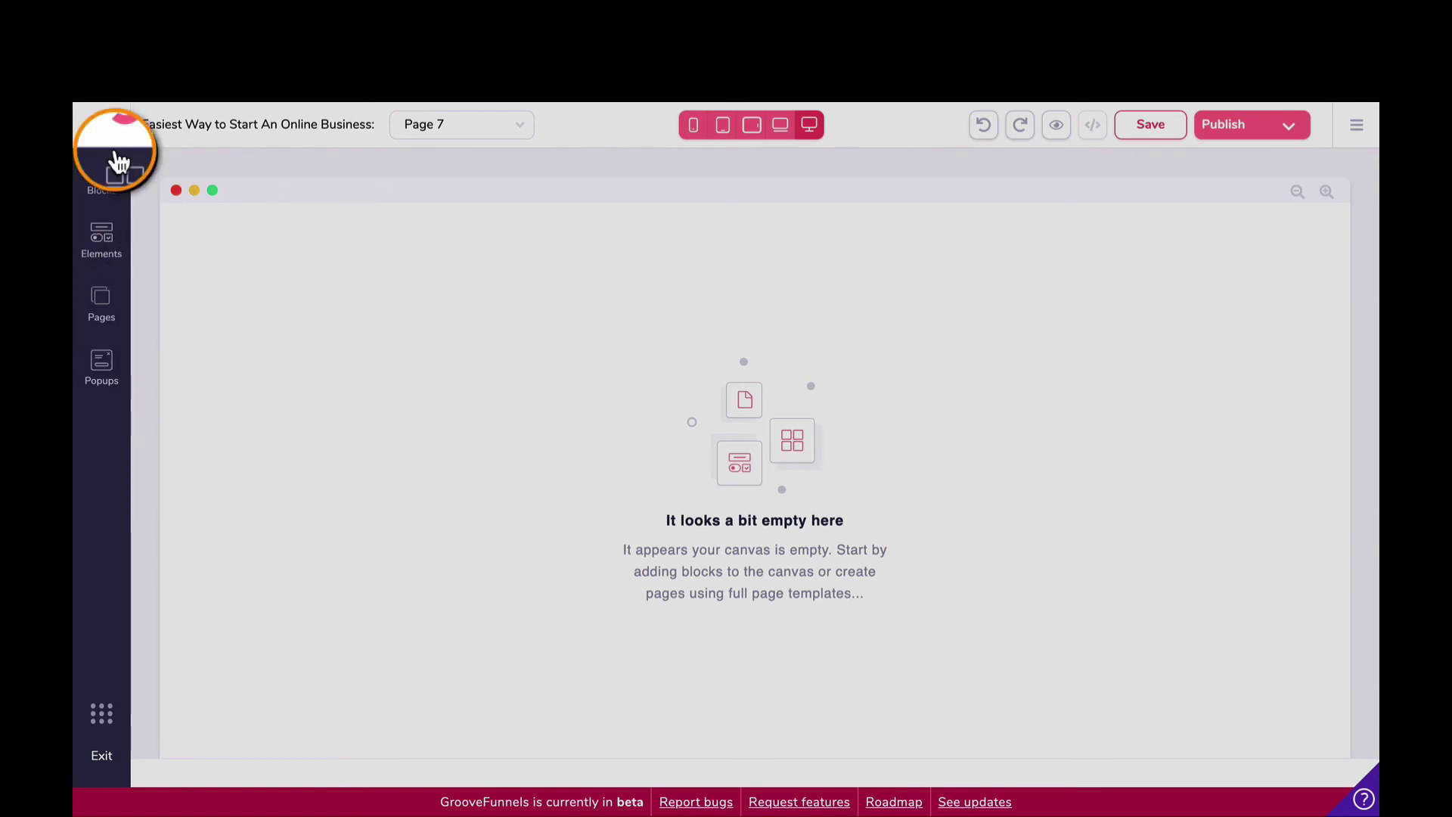
Step: Look through the designed blocks, viewing the full collection and the navigation bars
click(122, 199)
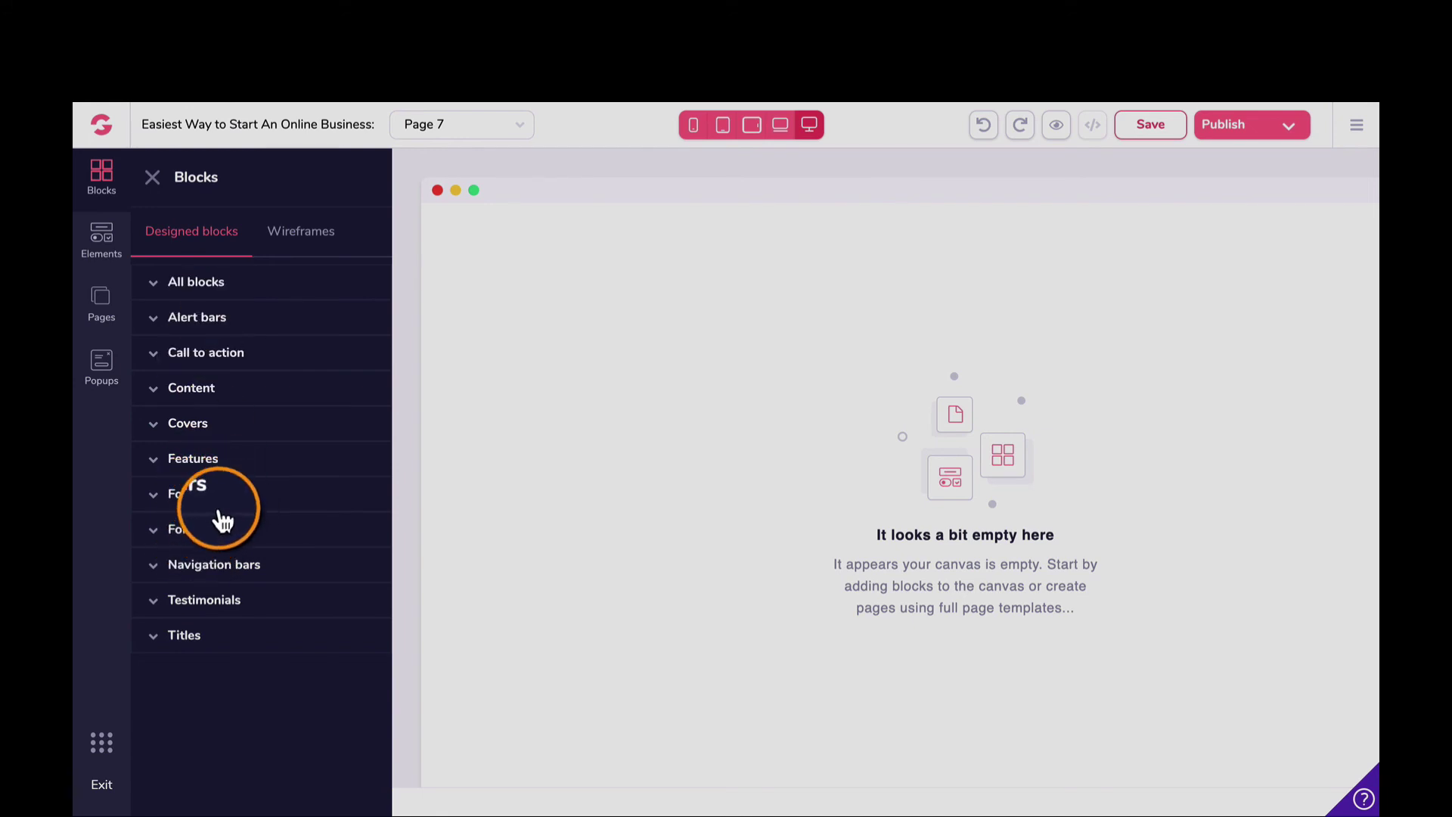
click(159, 281)
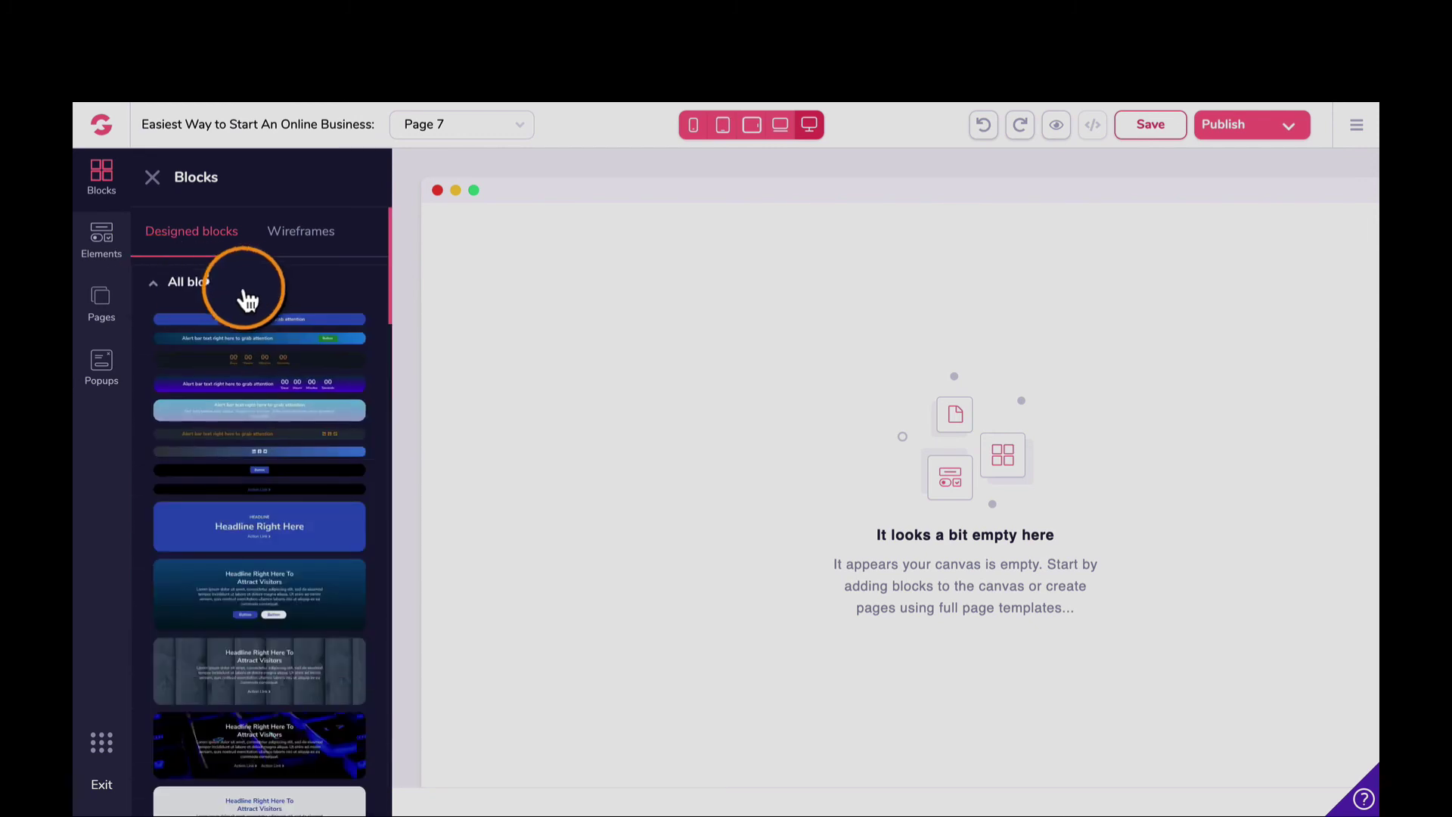
scroll(257, 292, down, 5)
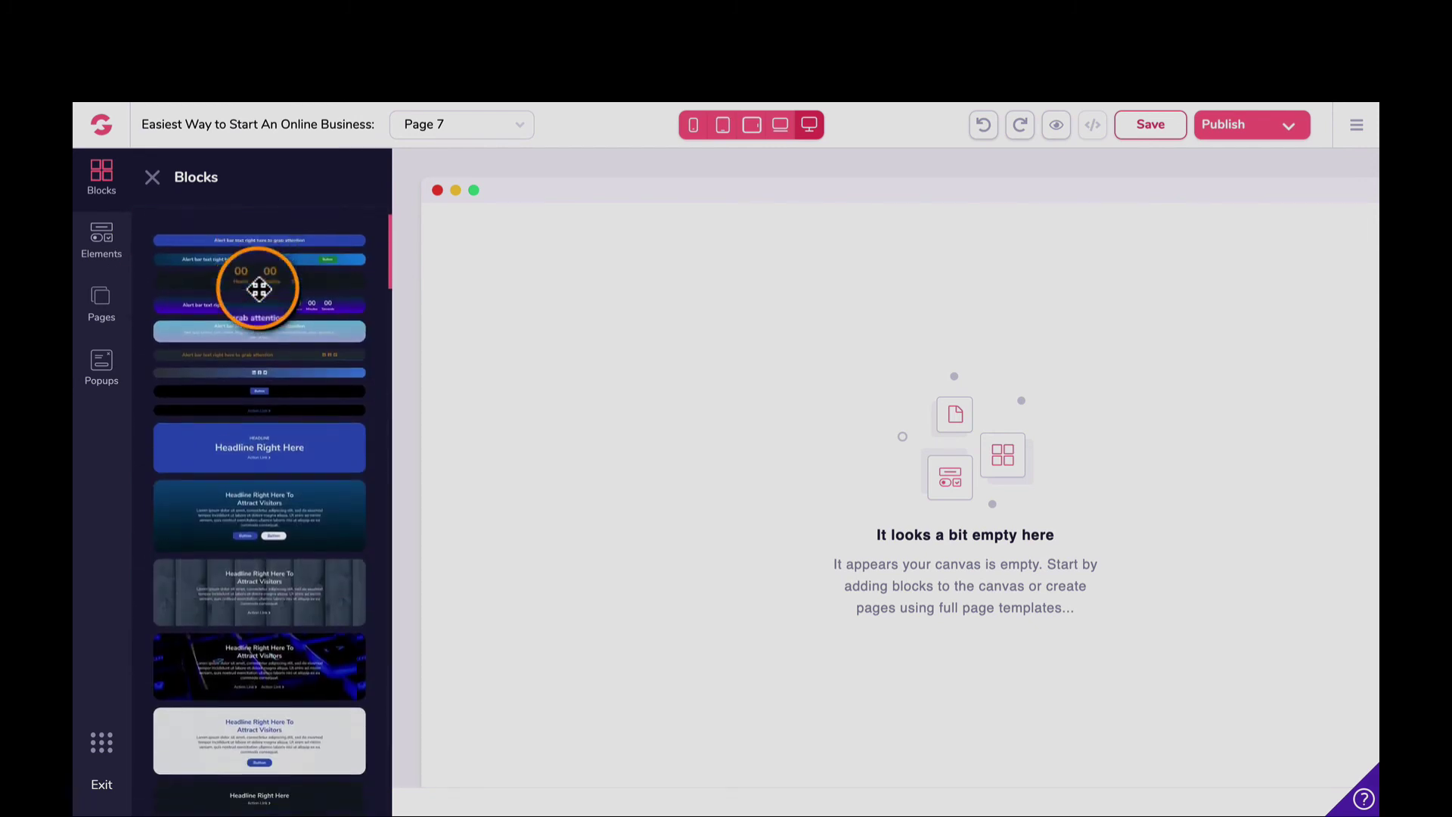
scroll(258, 288, up, 5)
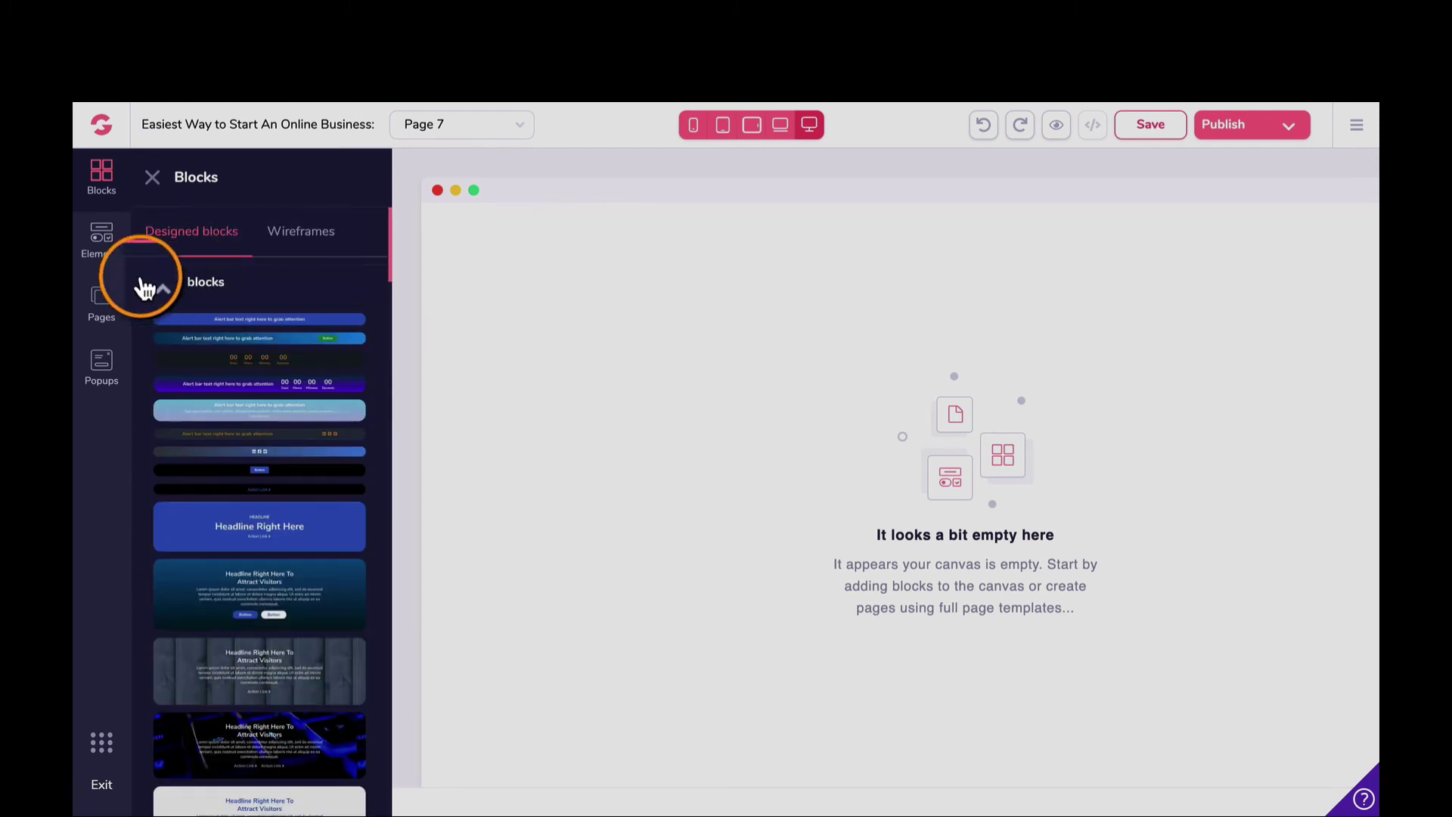
click(196, 281)
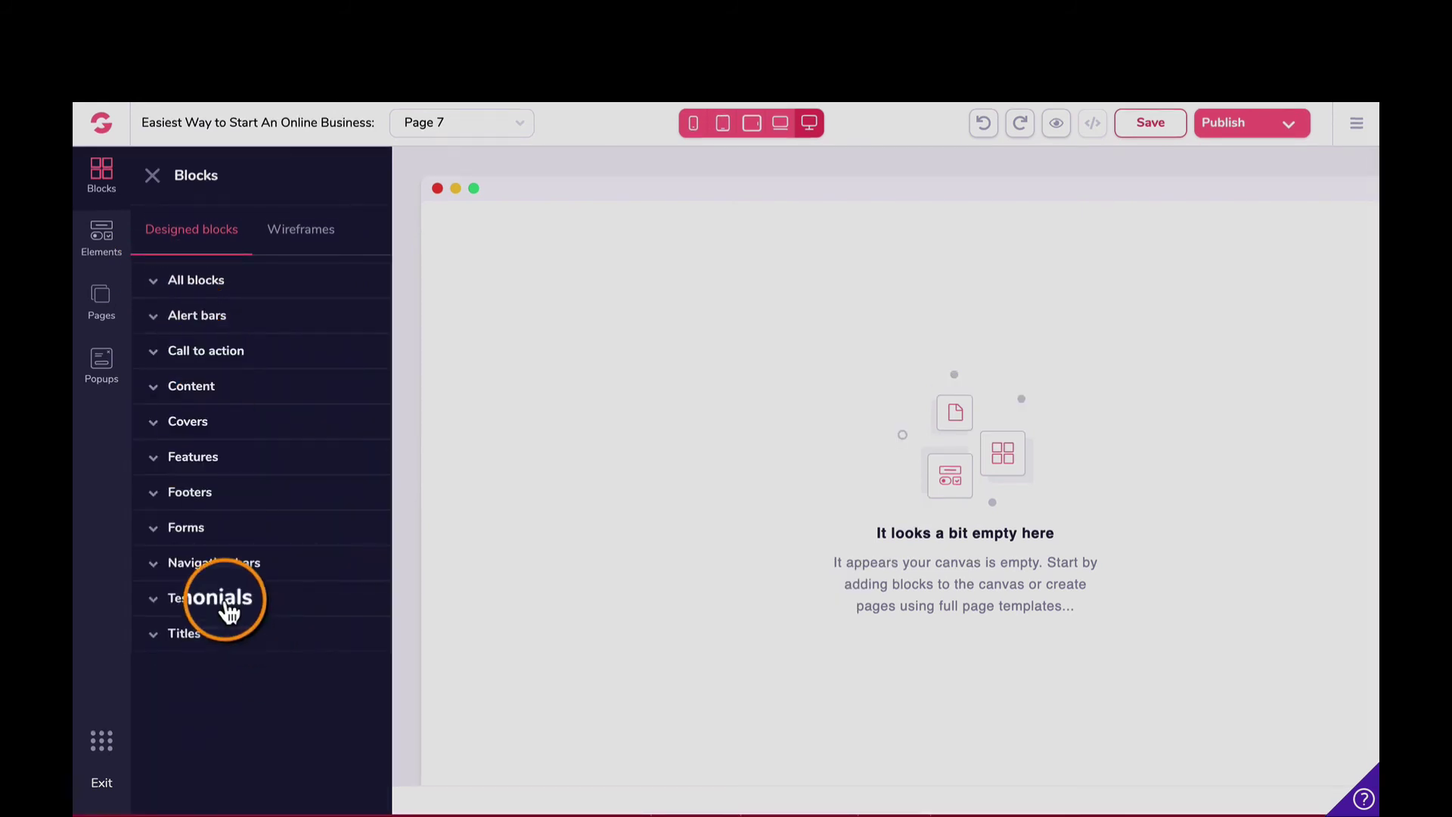
click(214, 564)
scroll(261, 503, down, 4)
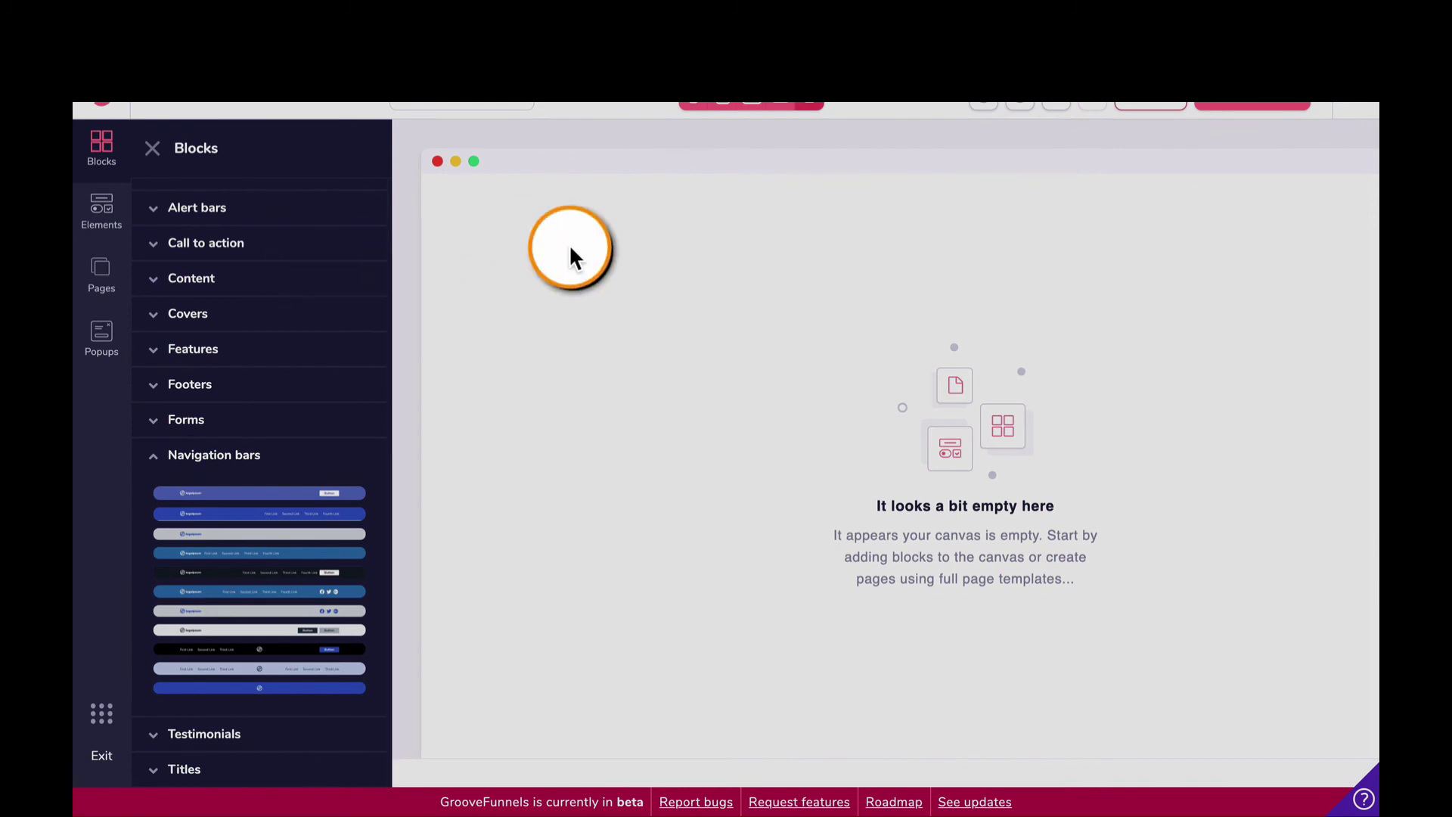
scroll(245, 170, up, 4)
Step: Examine the wireframe blocks, viewing the Contacts and Navigation bars categories
click(300, 204)
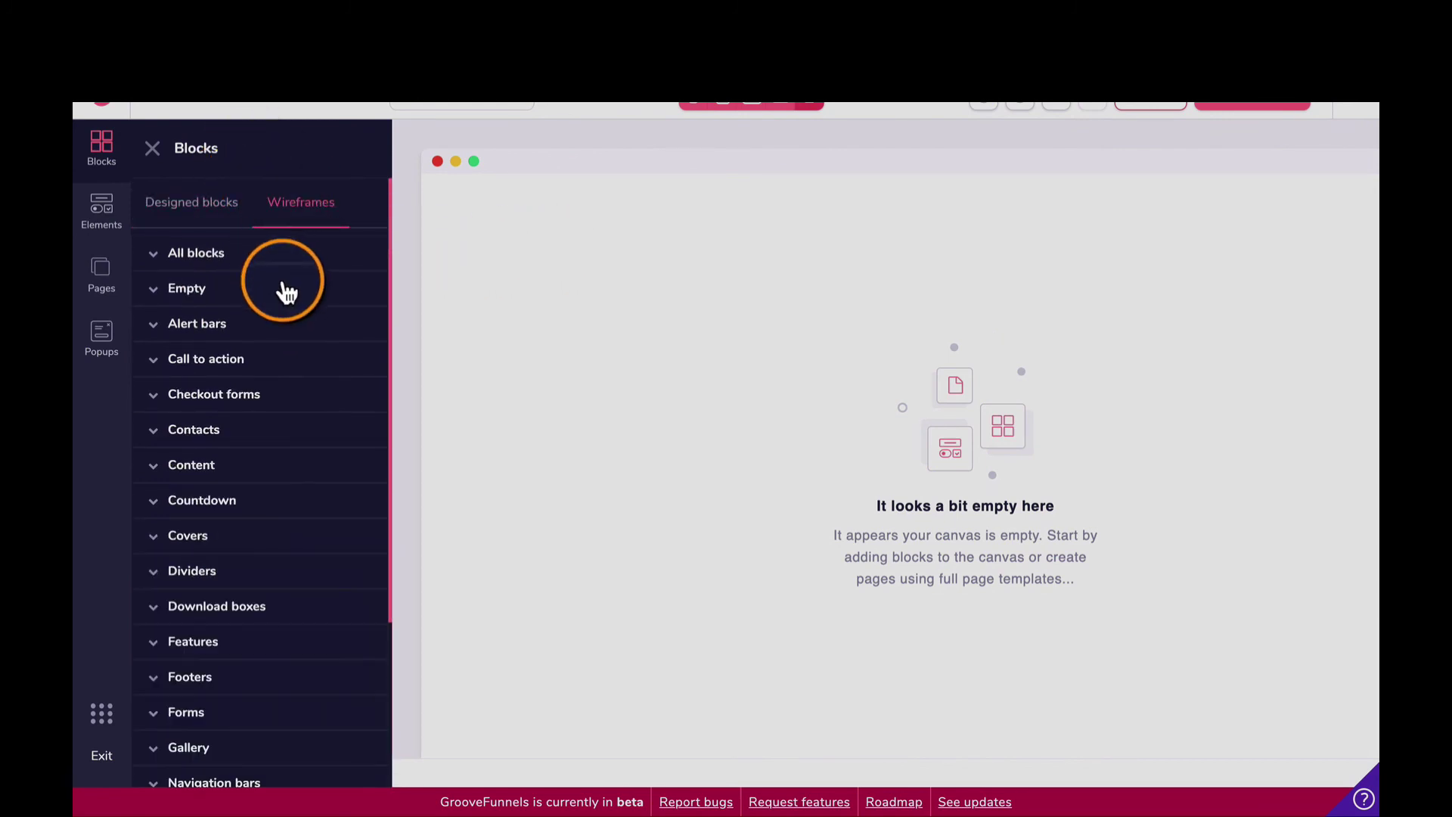
click(215, 442)
scroll(276, 356, down, 4)
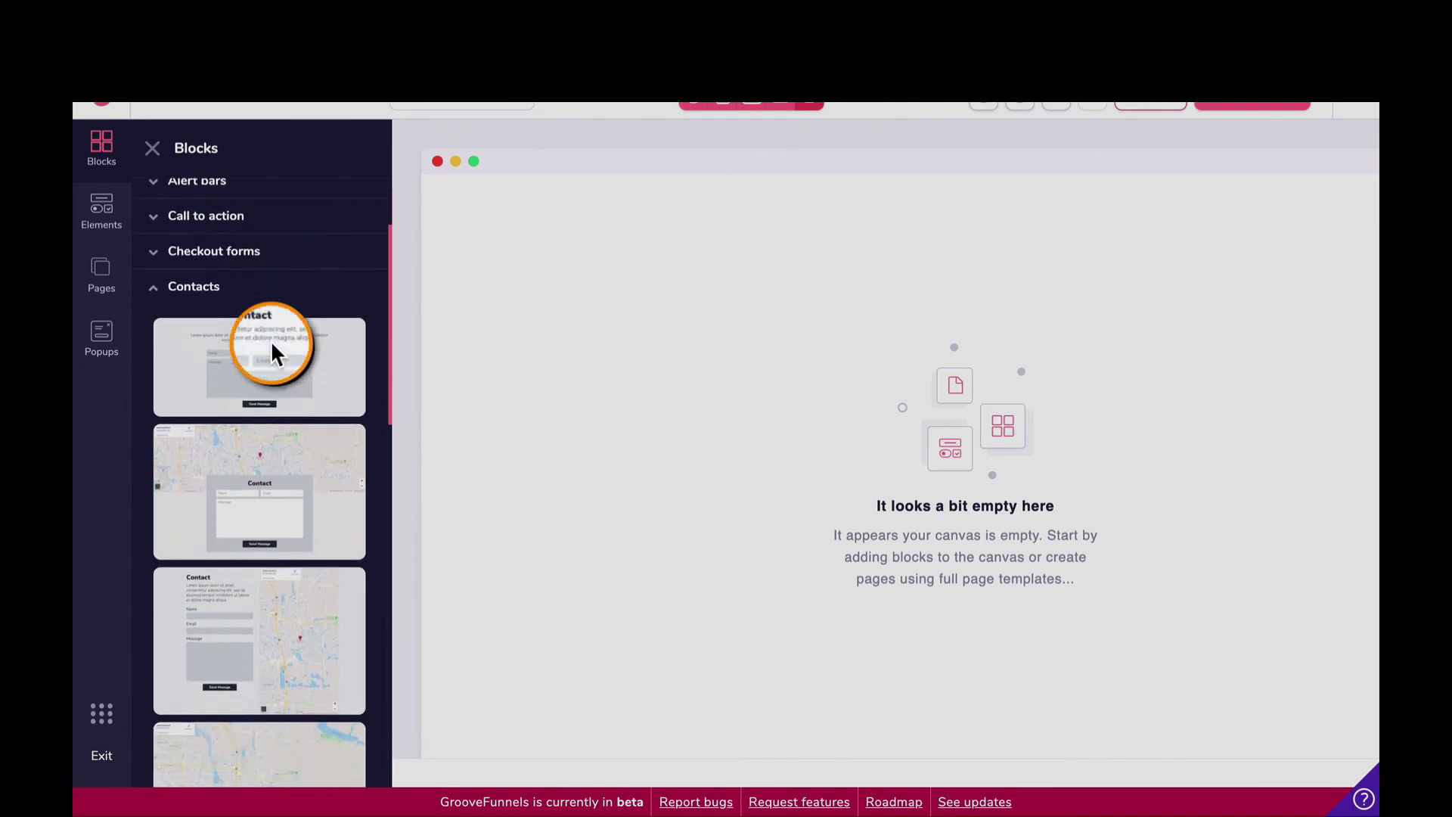
scroll(272, 344, down, 10)
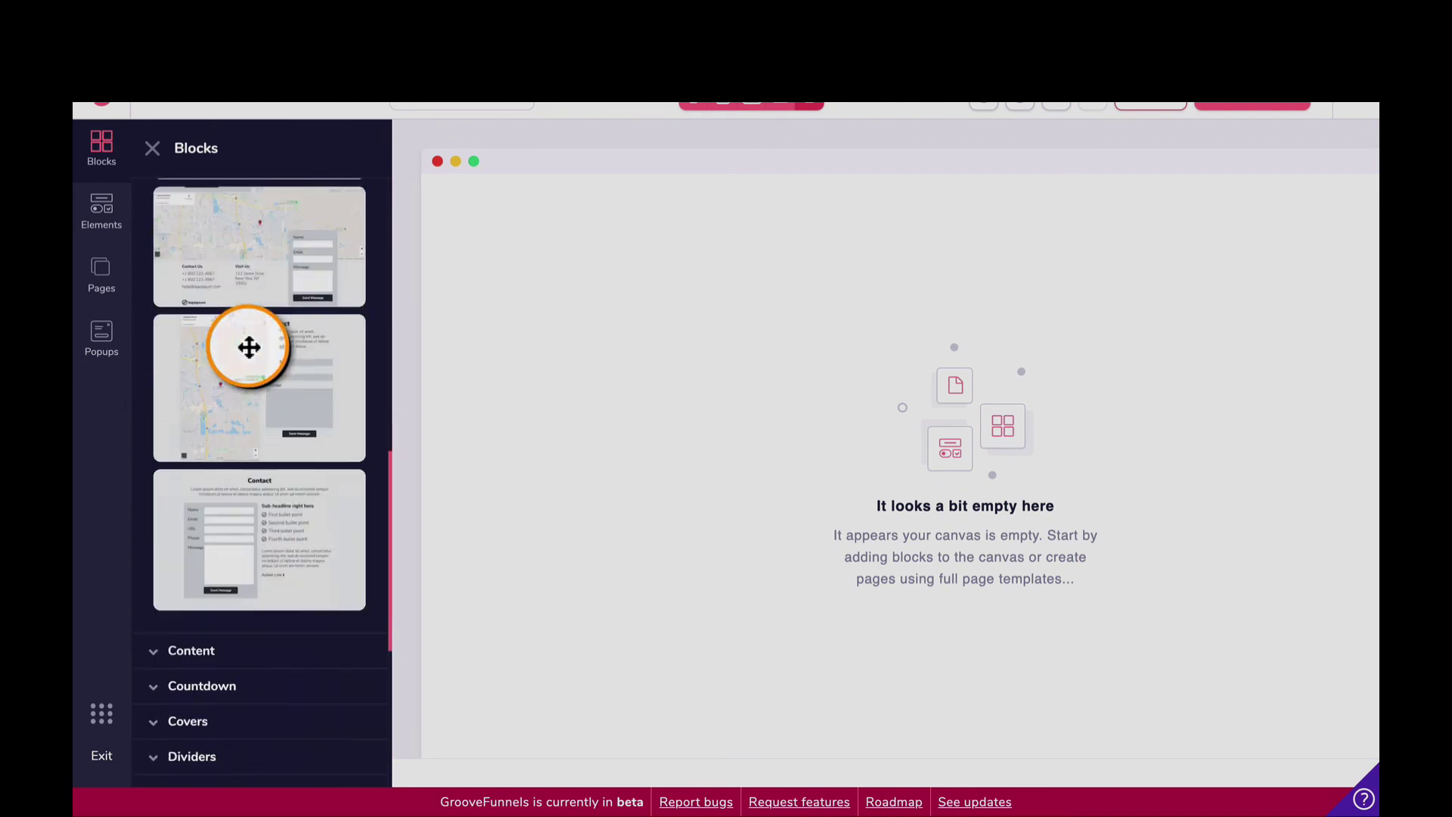
scroll(248, 352, down, 3)
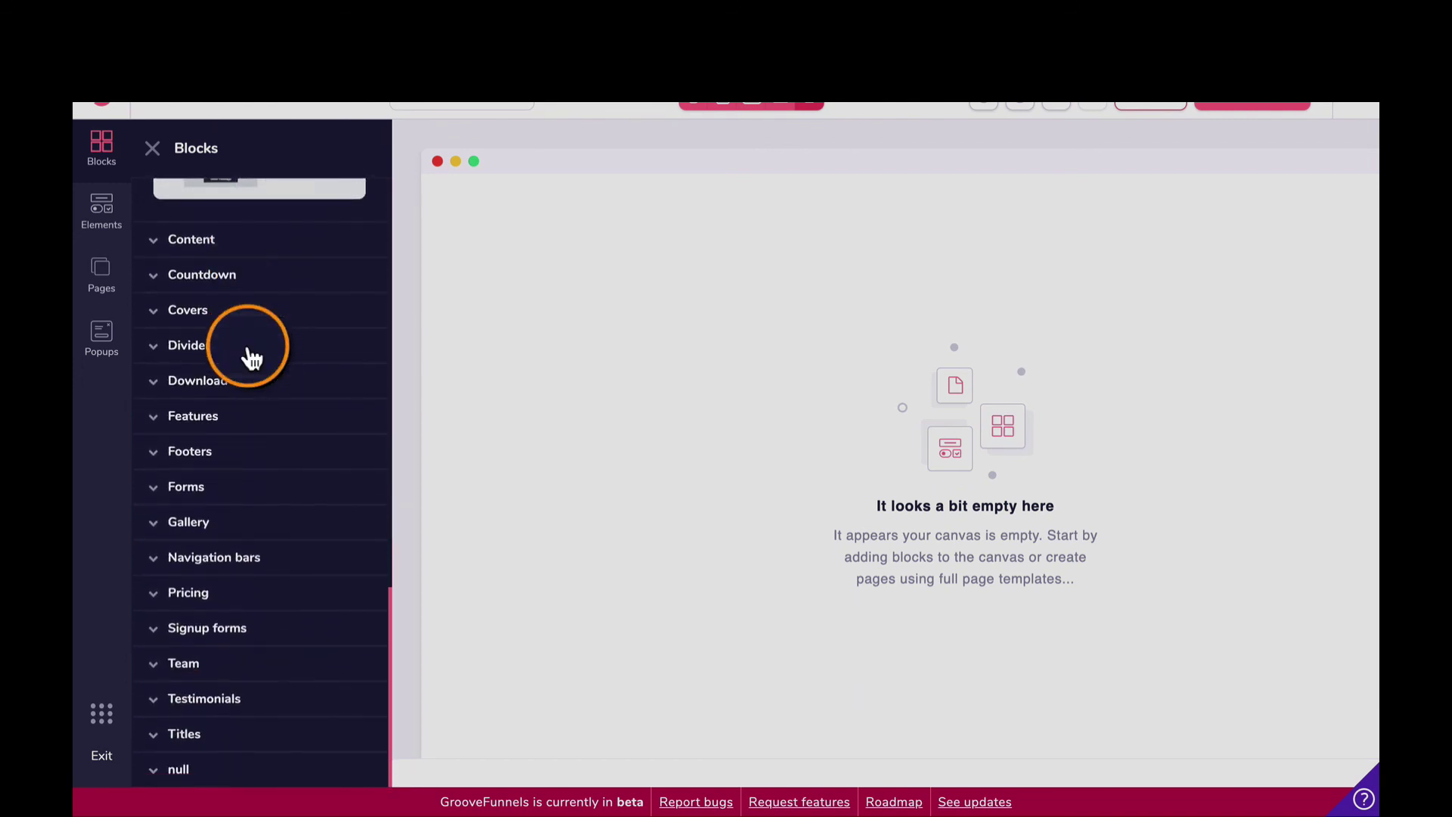
click(270, 561)
scroll(325, 469, down, 5)
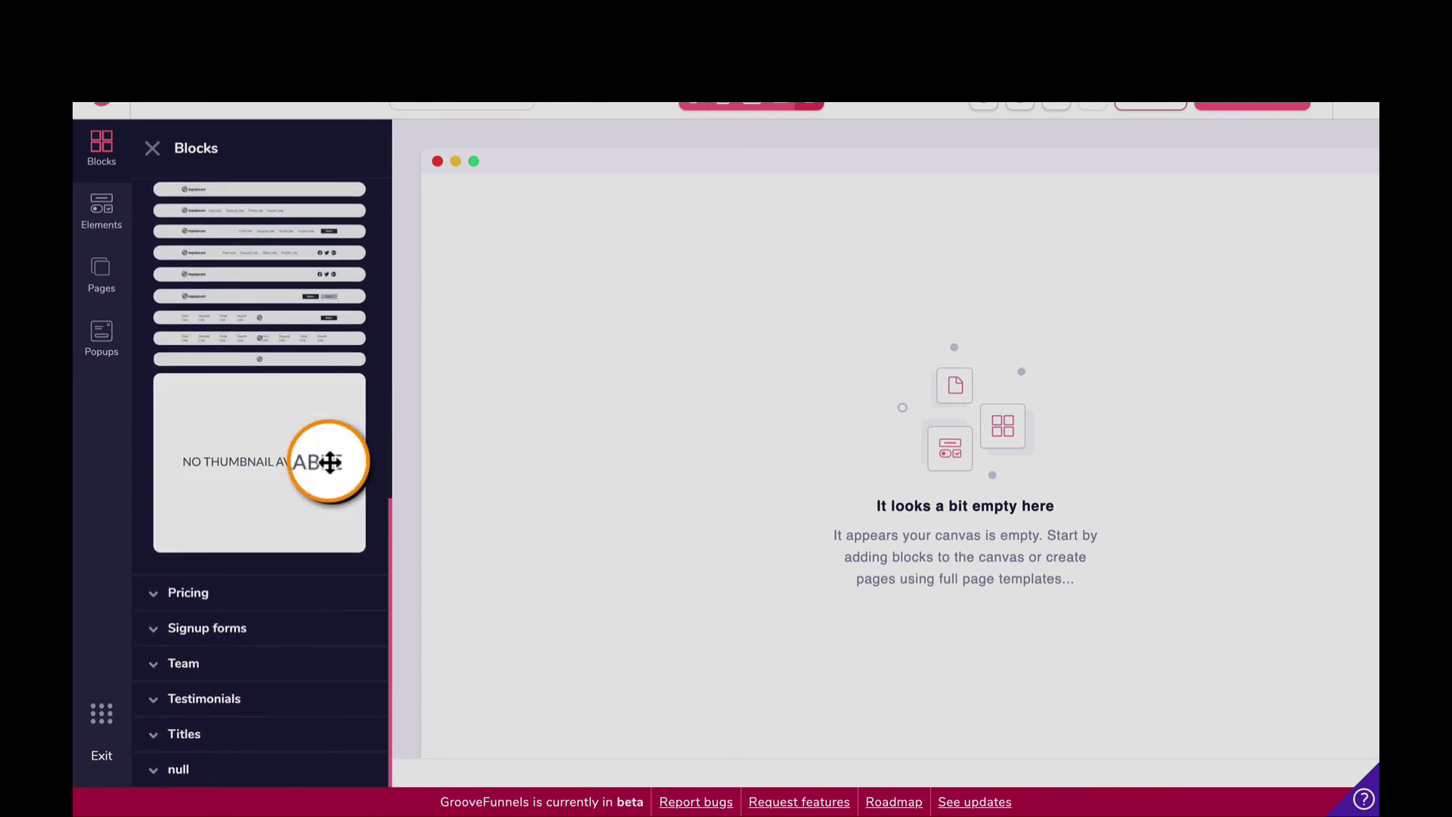
scroll(330, 463, up, 10)
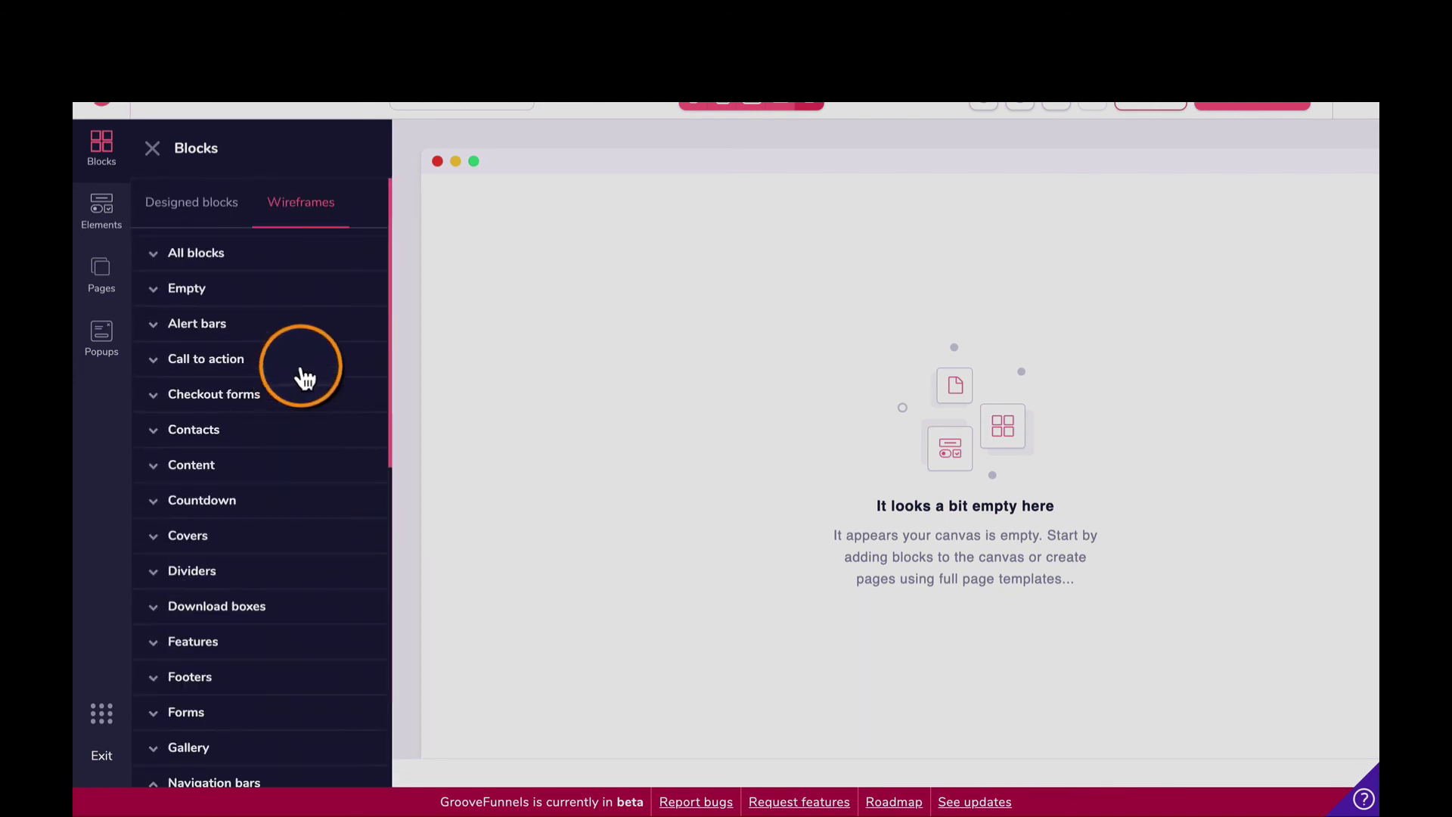
Step: Add an empty container wireframe block to the blank page and place a 2 Columns layout element inside it
click(200, 300)
drag(237, 363, 642, 252)
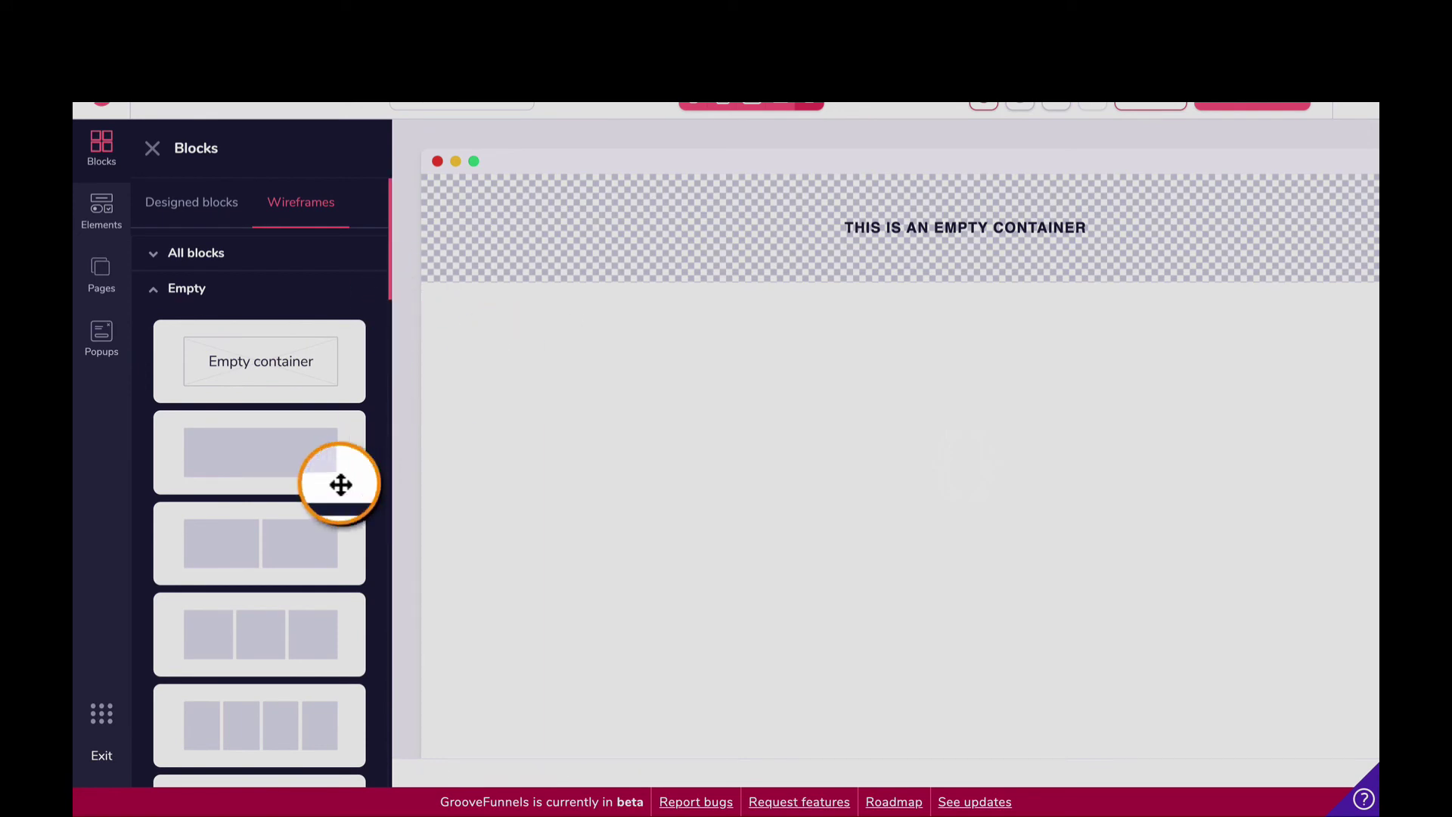
click(111, 214)
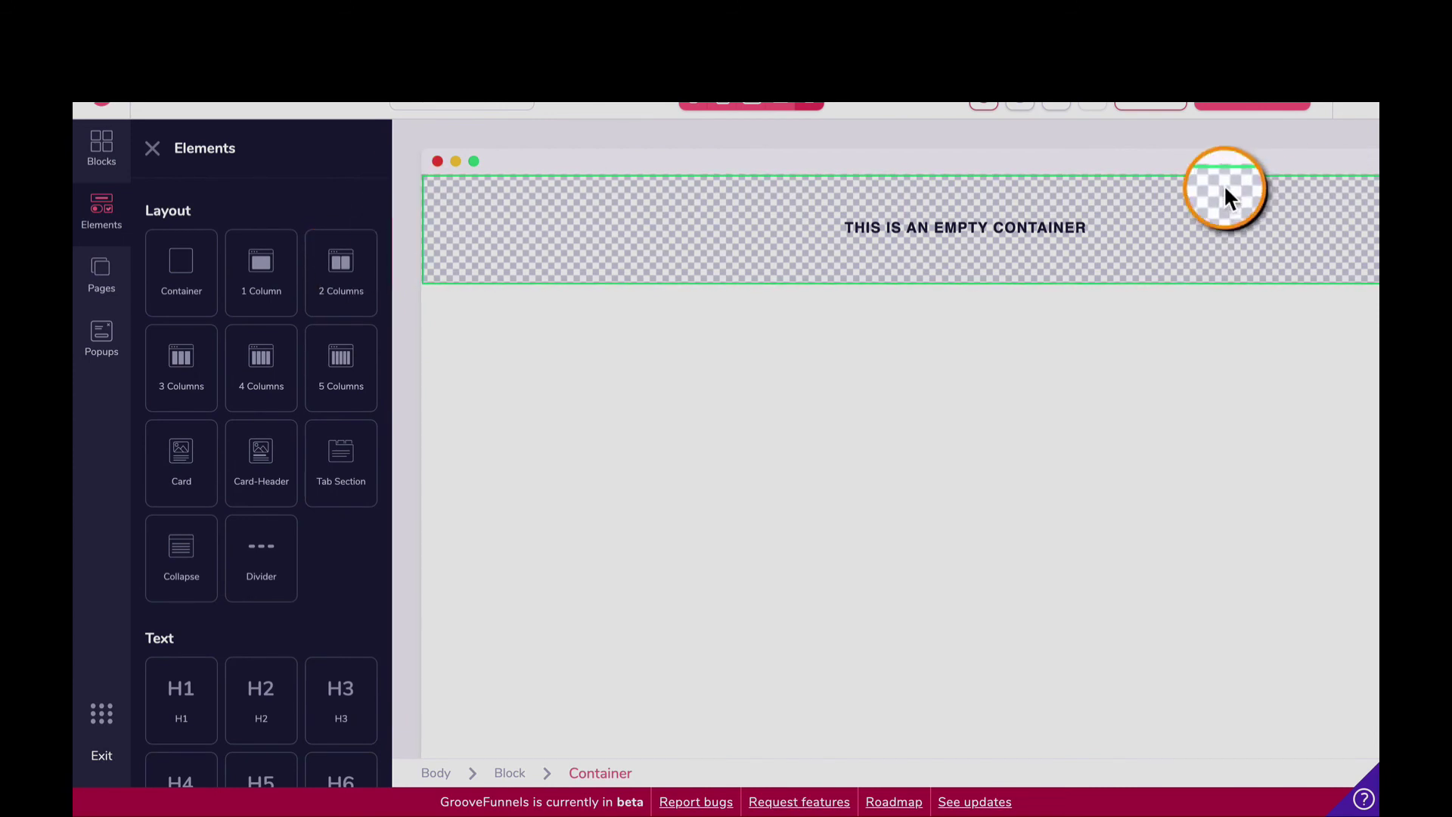
drag(366, 272, 856, 221)
click(856, 221)
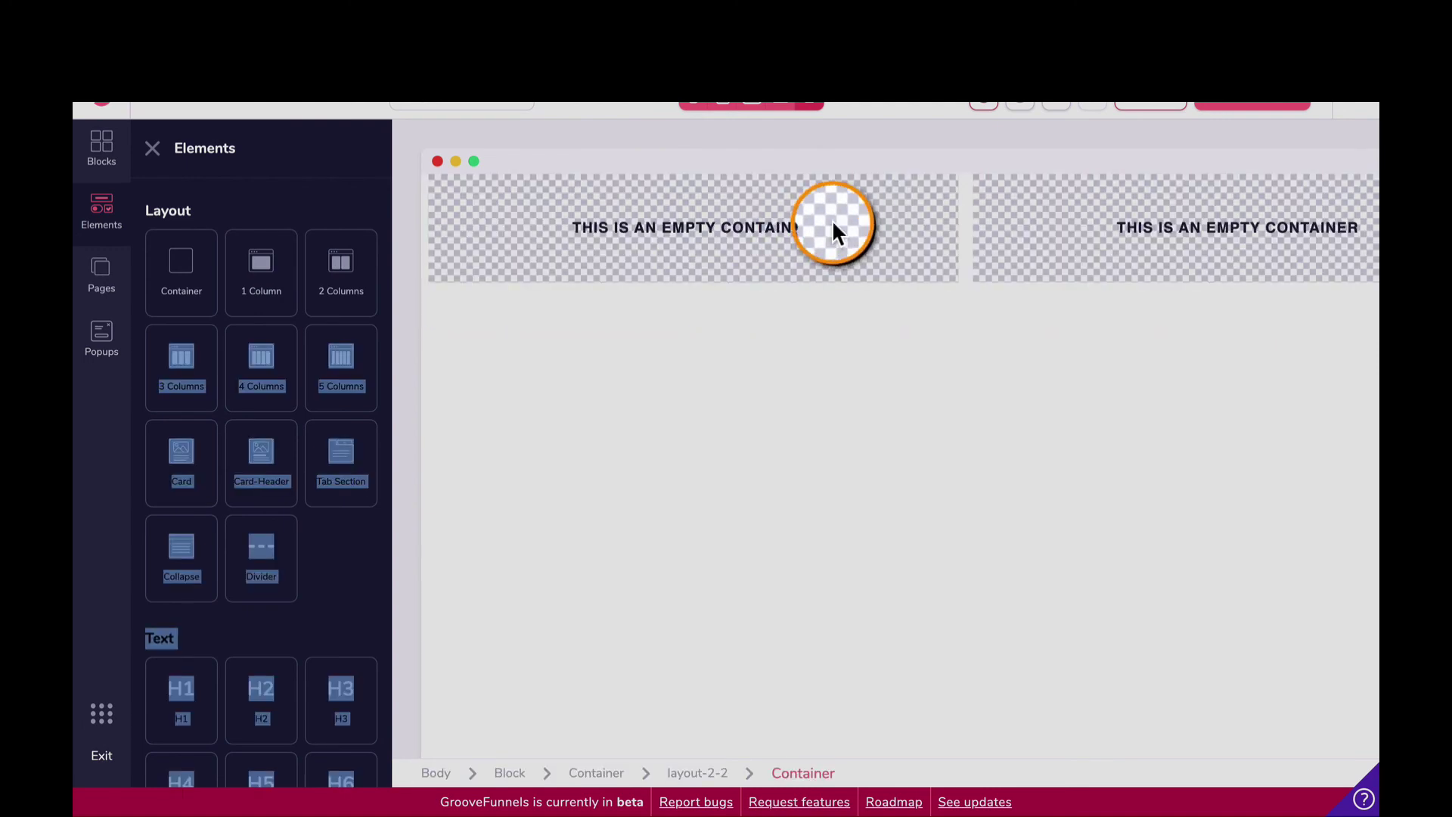
click(958, 225)
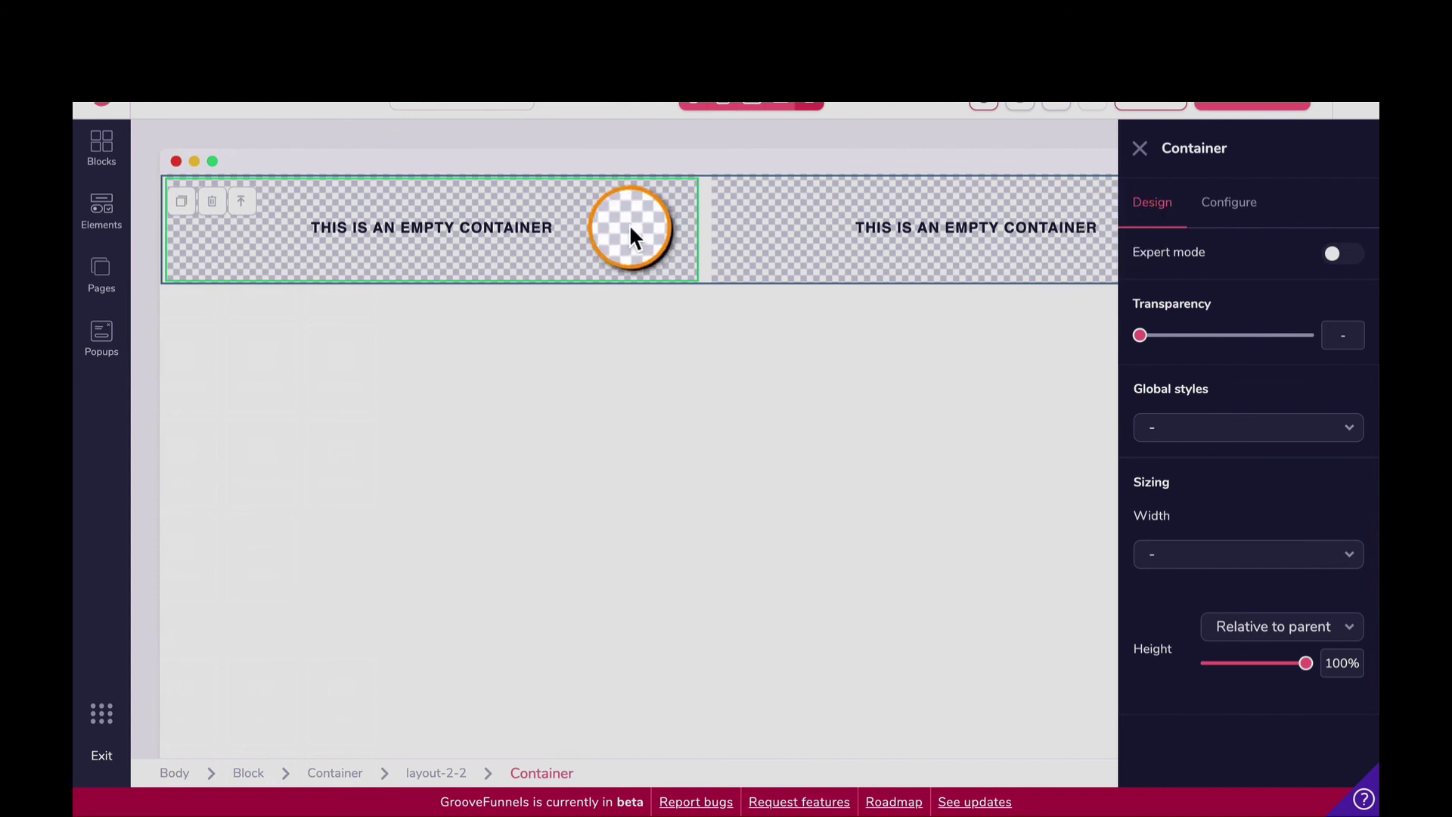
Step: Place an Image element from the Media elements in the first column of the layout
click(110, 216)
scroll(291, 408, down, 5)
scroll(281, 454, down, 5)
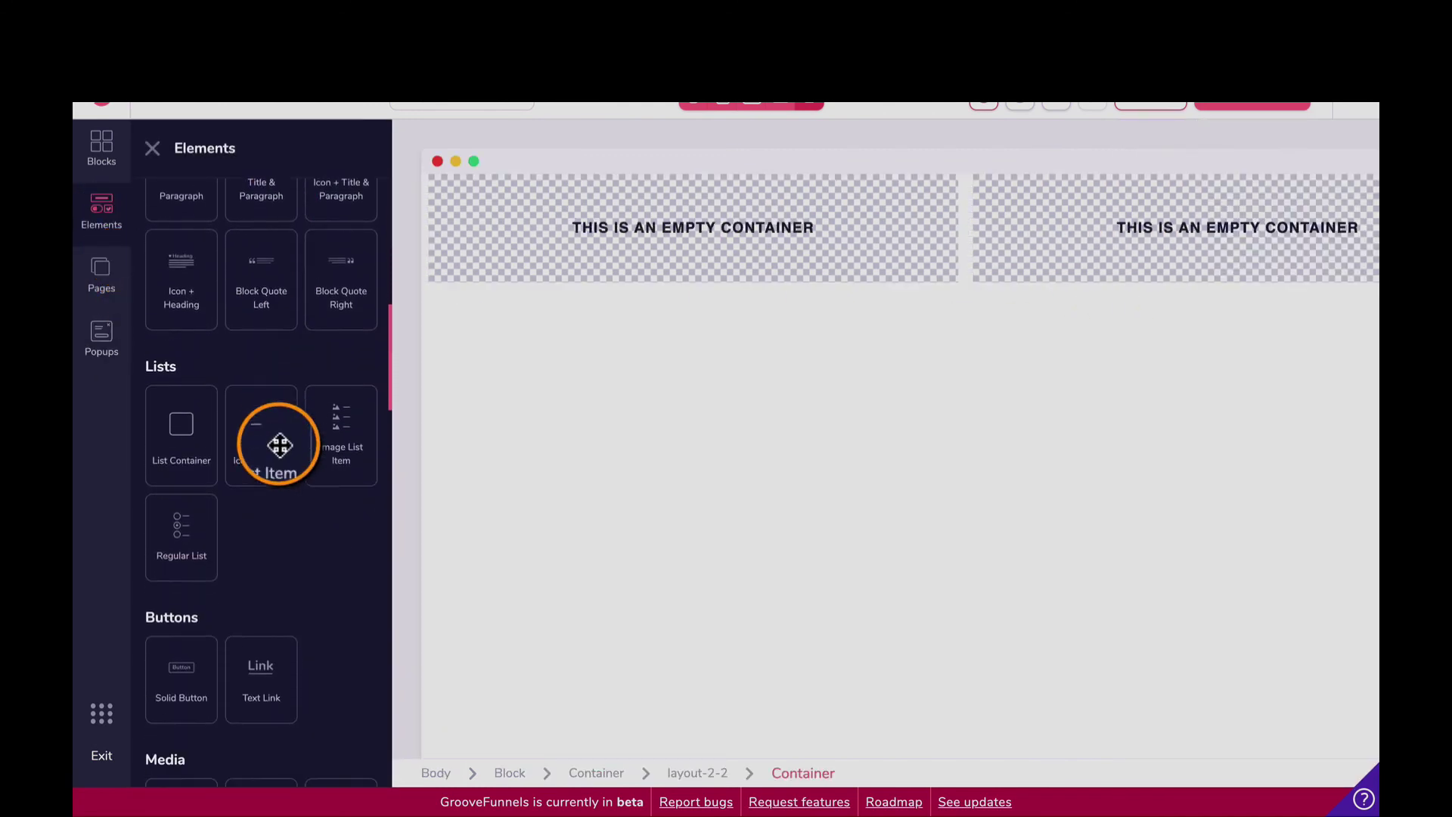
scroll(271, 454, down, 4)
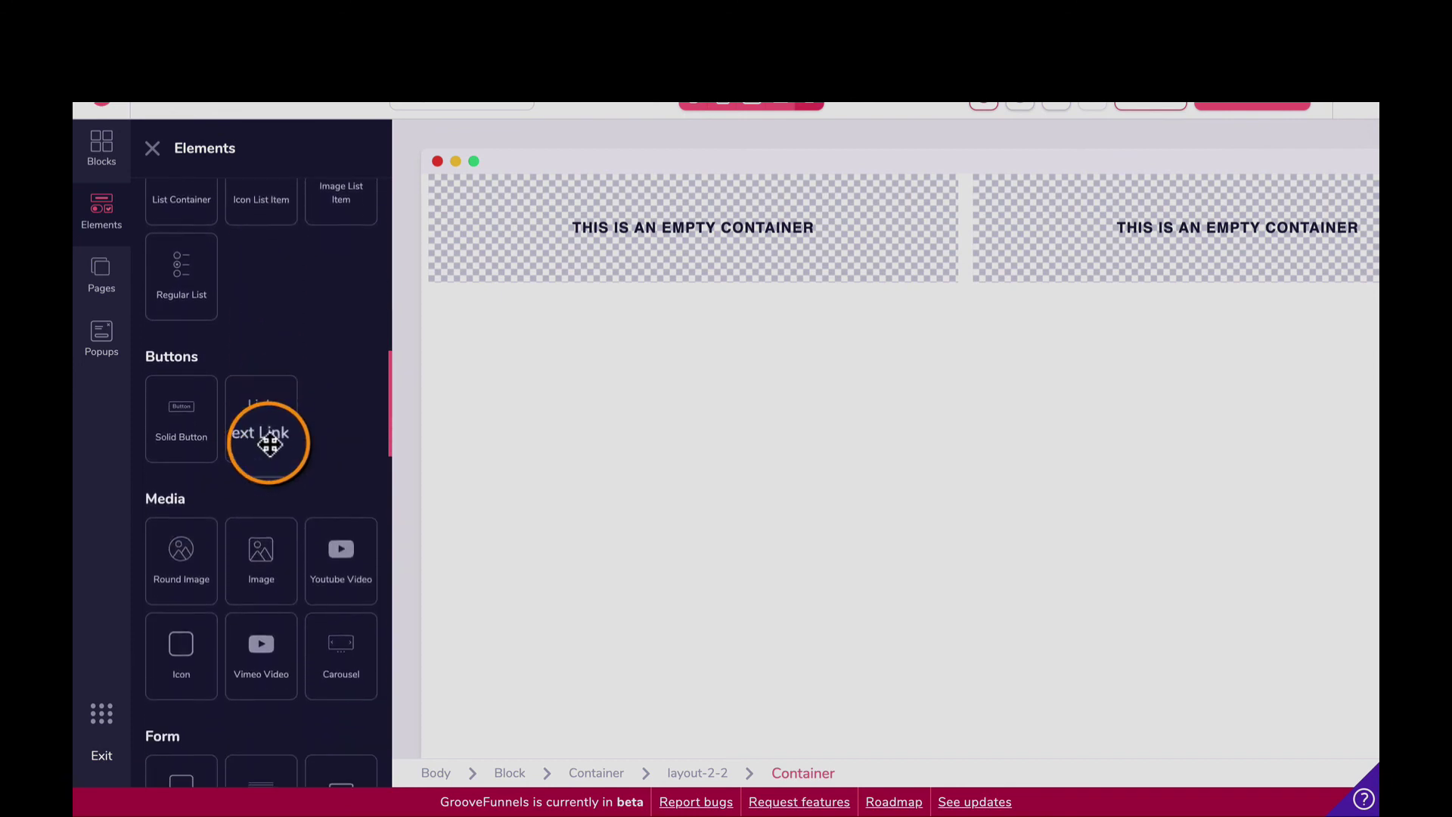
drag(261, 465, 700, 236)
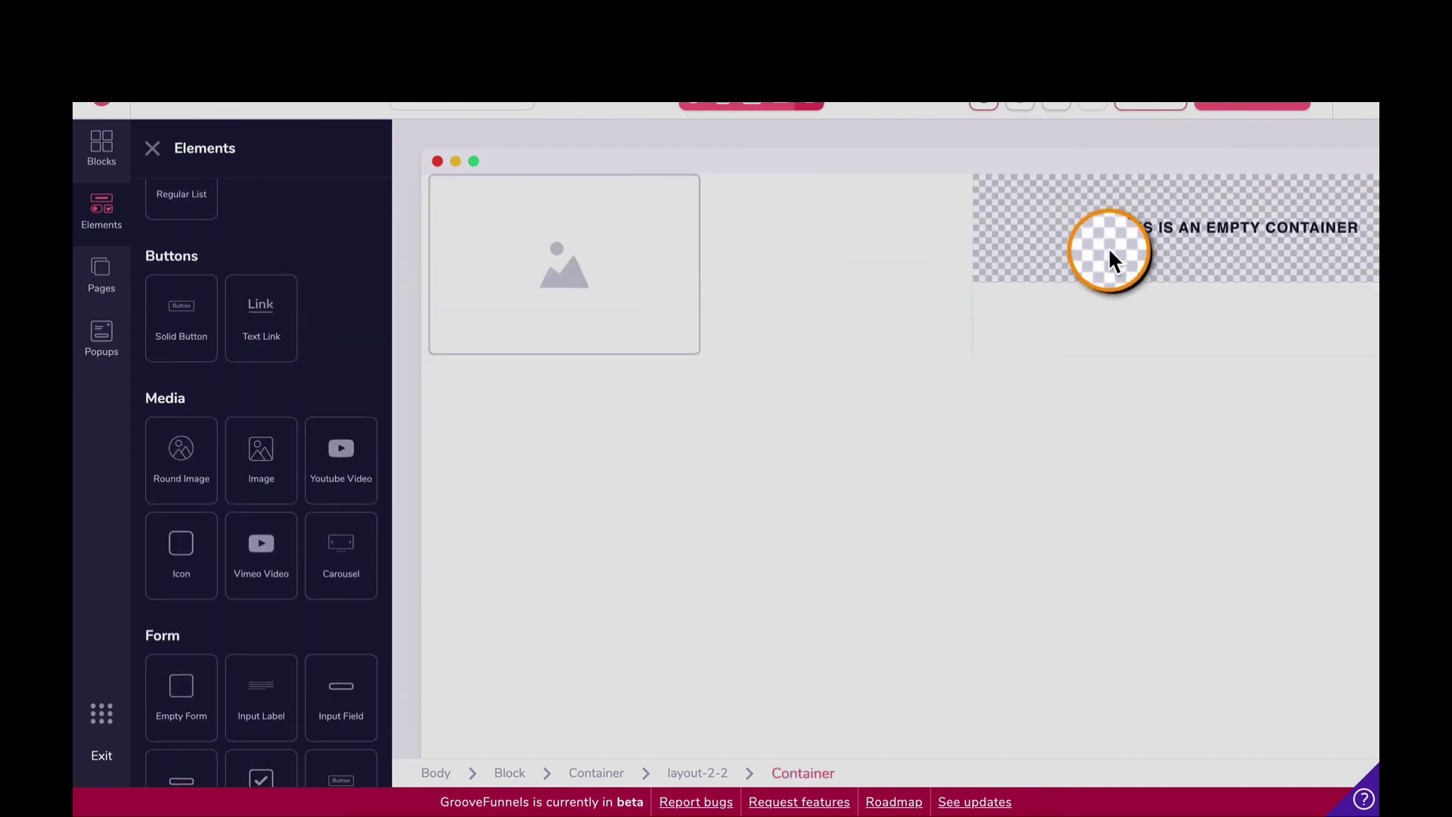
Step: Place an H2 heading in the second column and change its text to "Call Us Today To Get Your FREE Appraisal"
scroll(215, 409, up, 1)
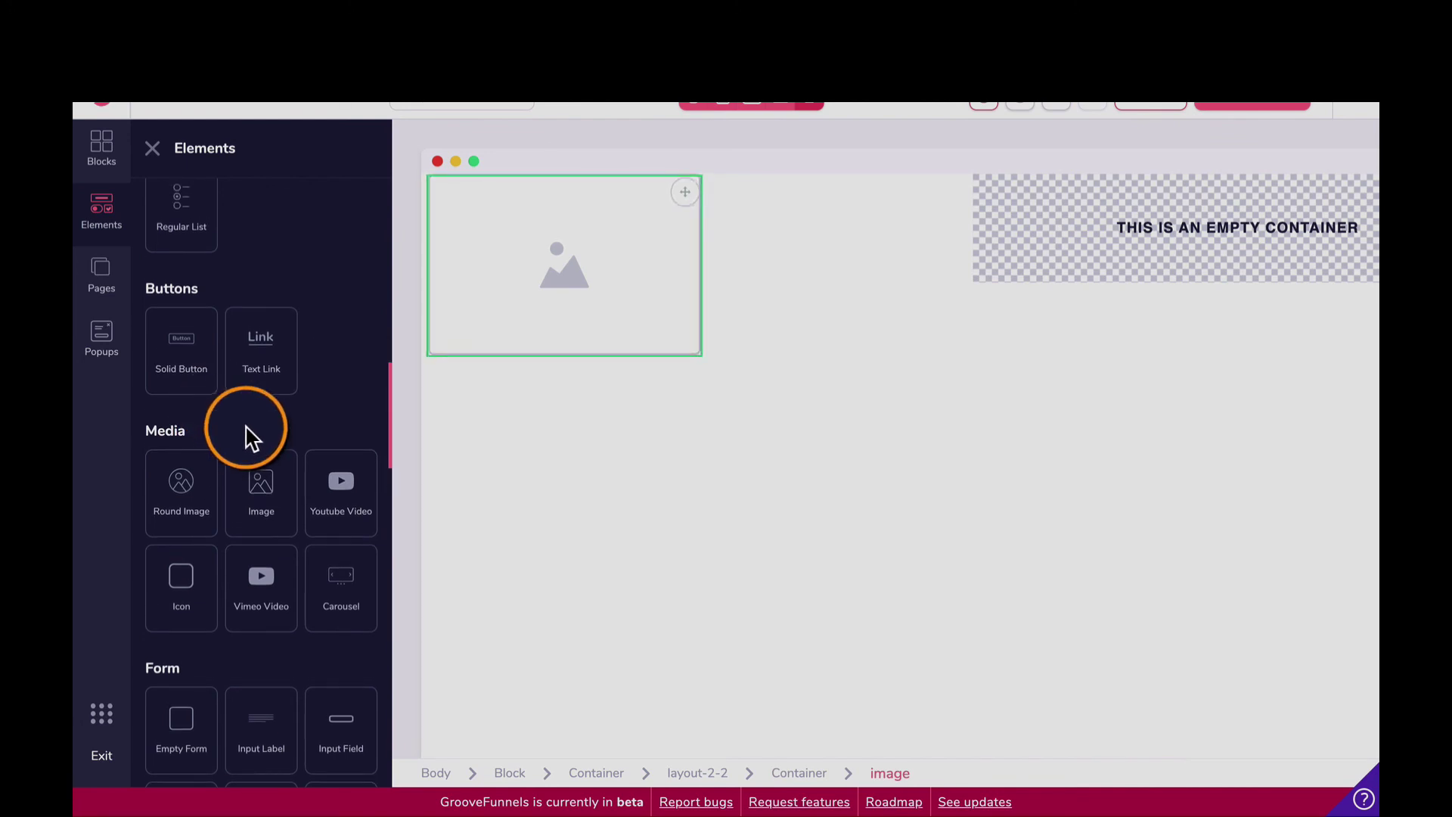
scroll(295, 434, up, 6)
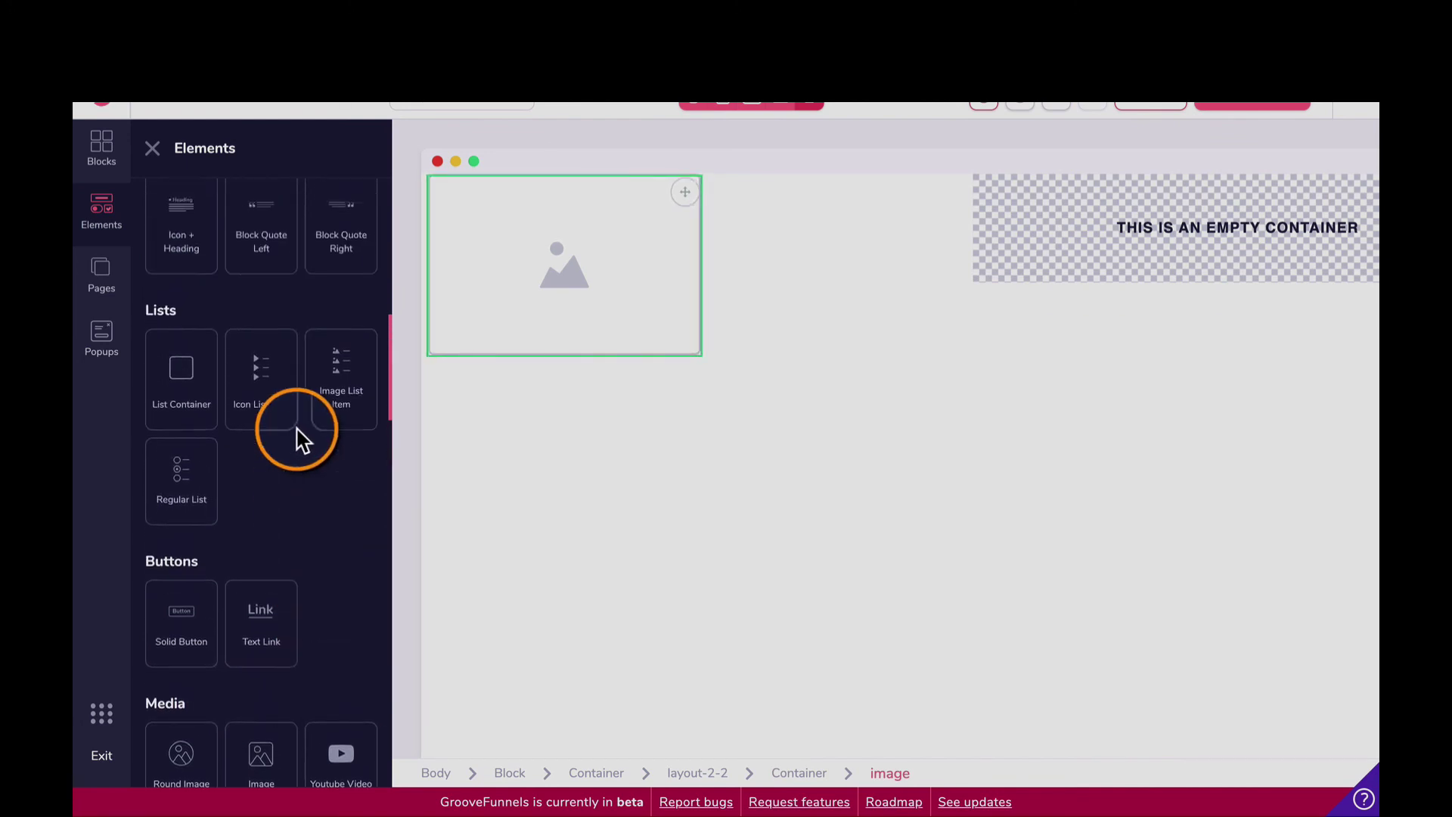
scroll(295, 434, up, 1)
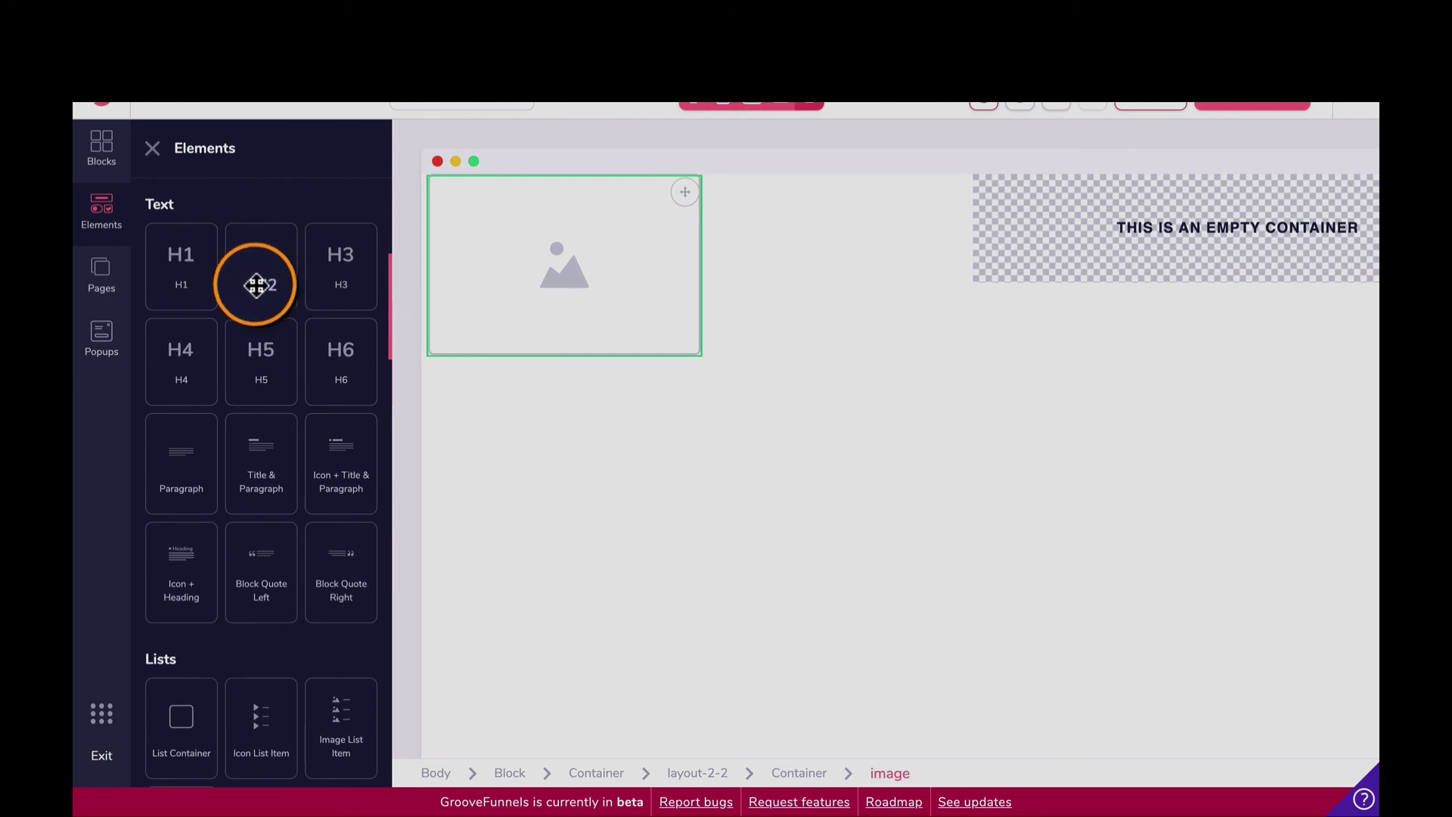
drag(260, 282, 1127, 239)
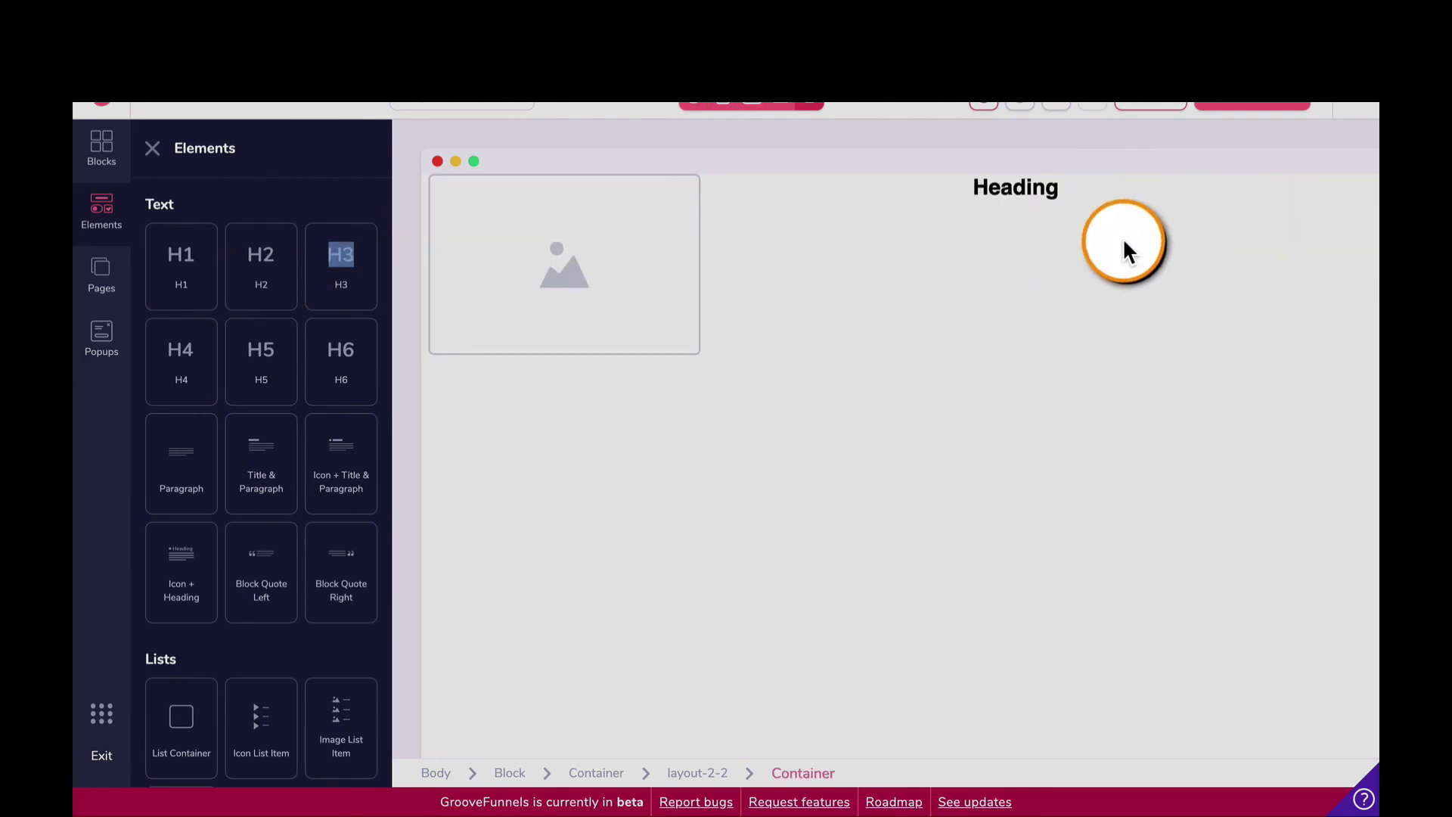
double_click(1009, 186)
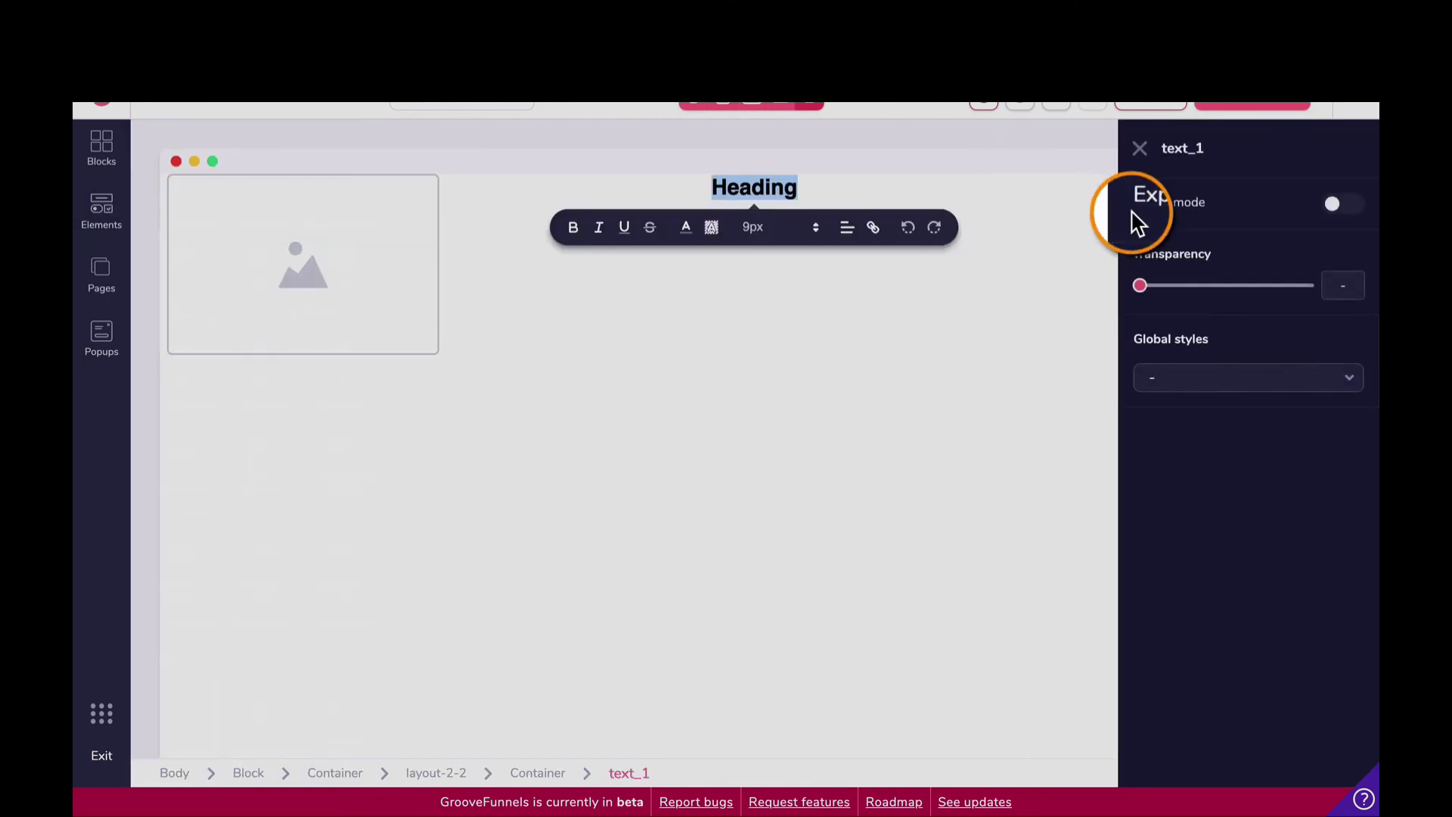
text(Tel.)
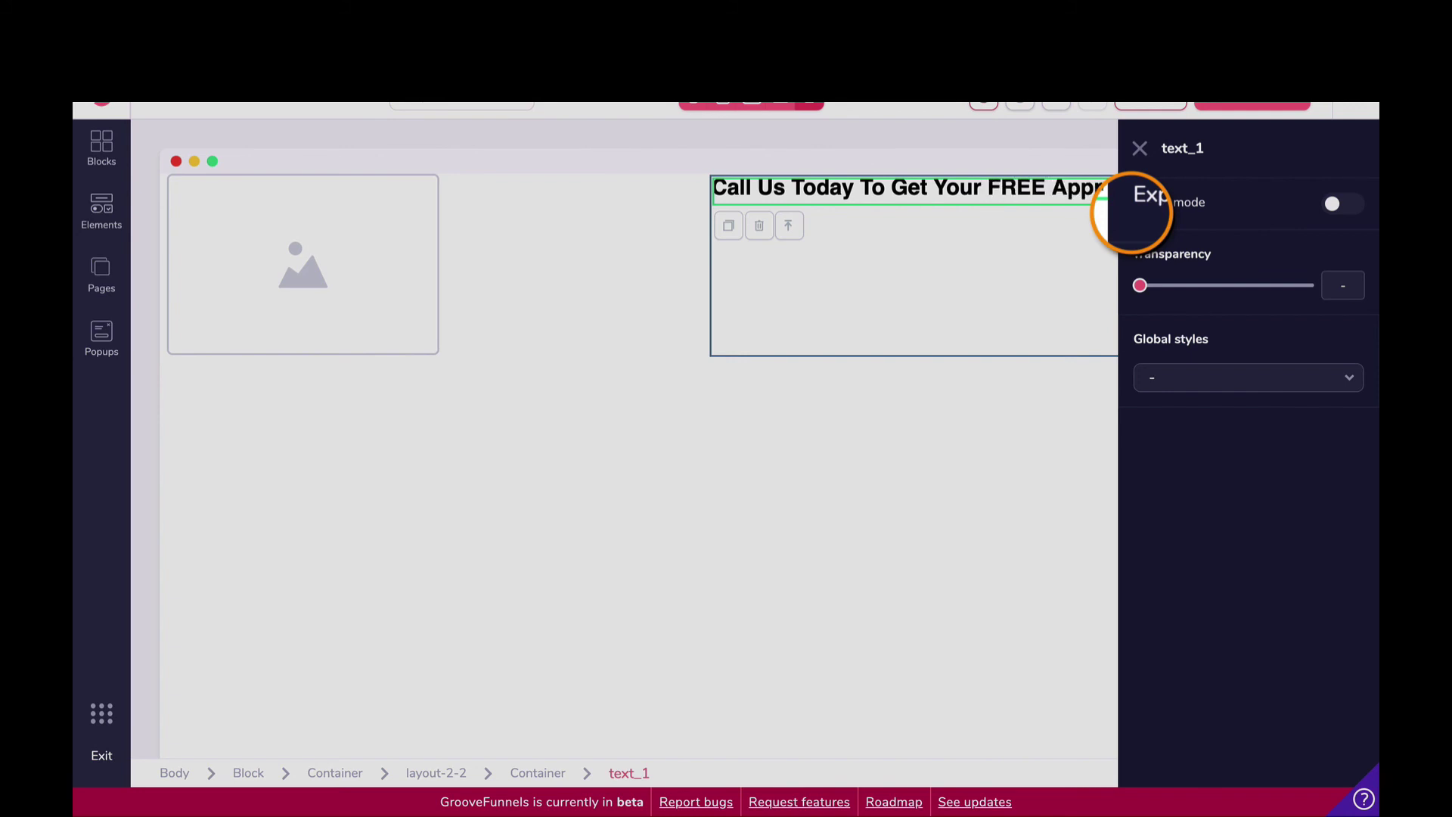
Step: Open the image library for the first column's image element and search the free stock photos for "logo"
scroll(1127, 211, right, 2)
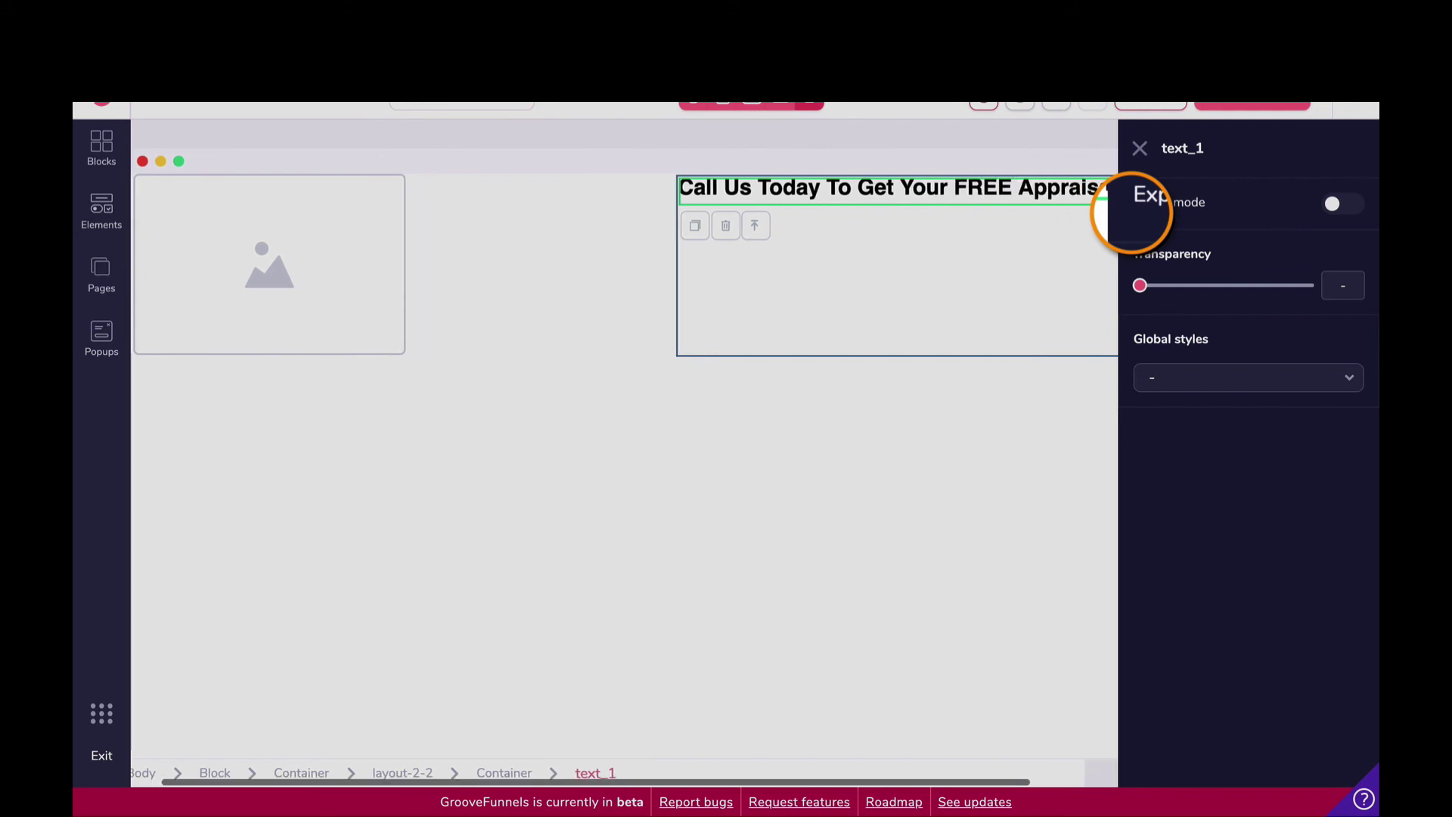
click(291, 280)
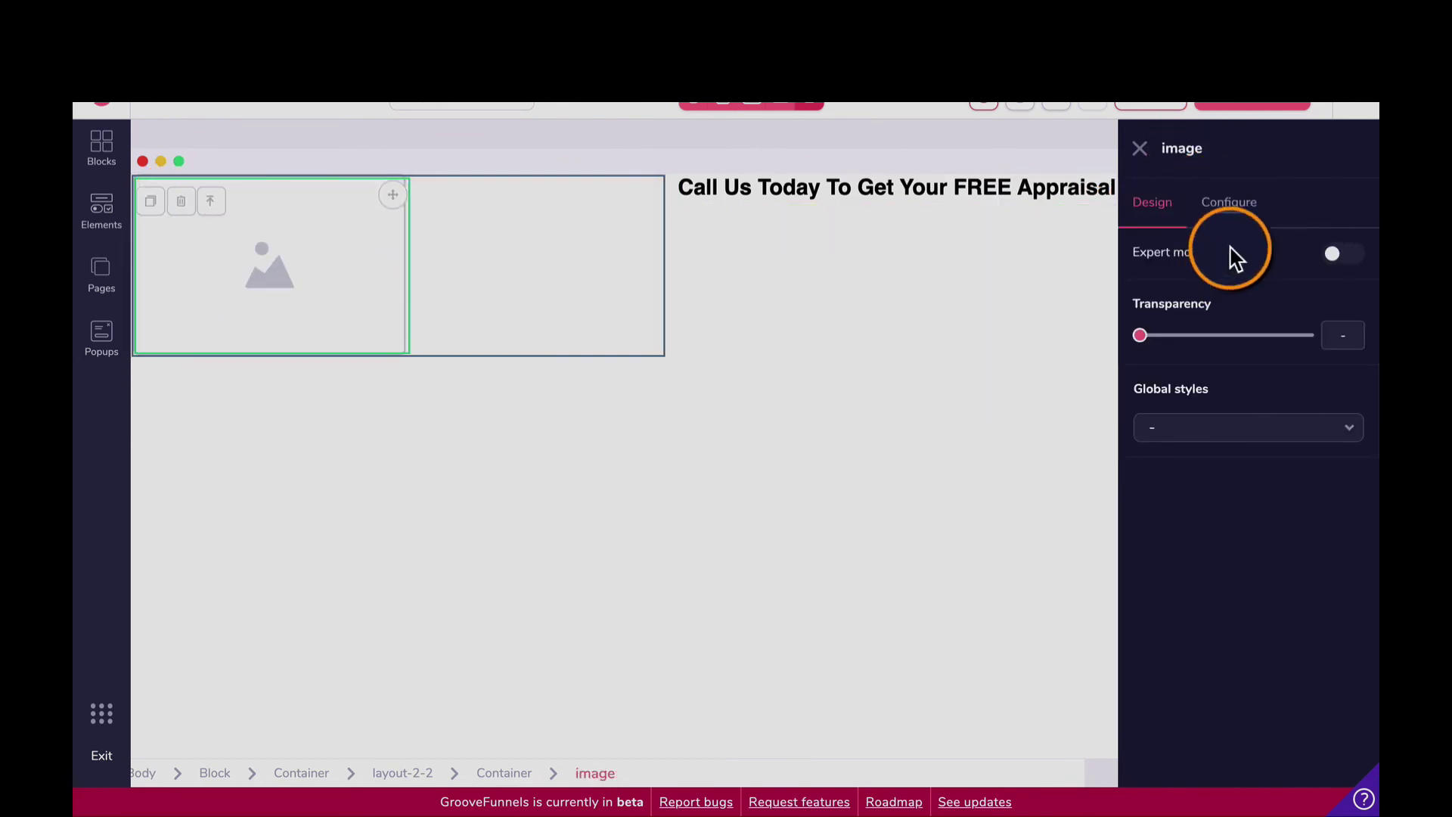
click(1228, 203)
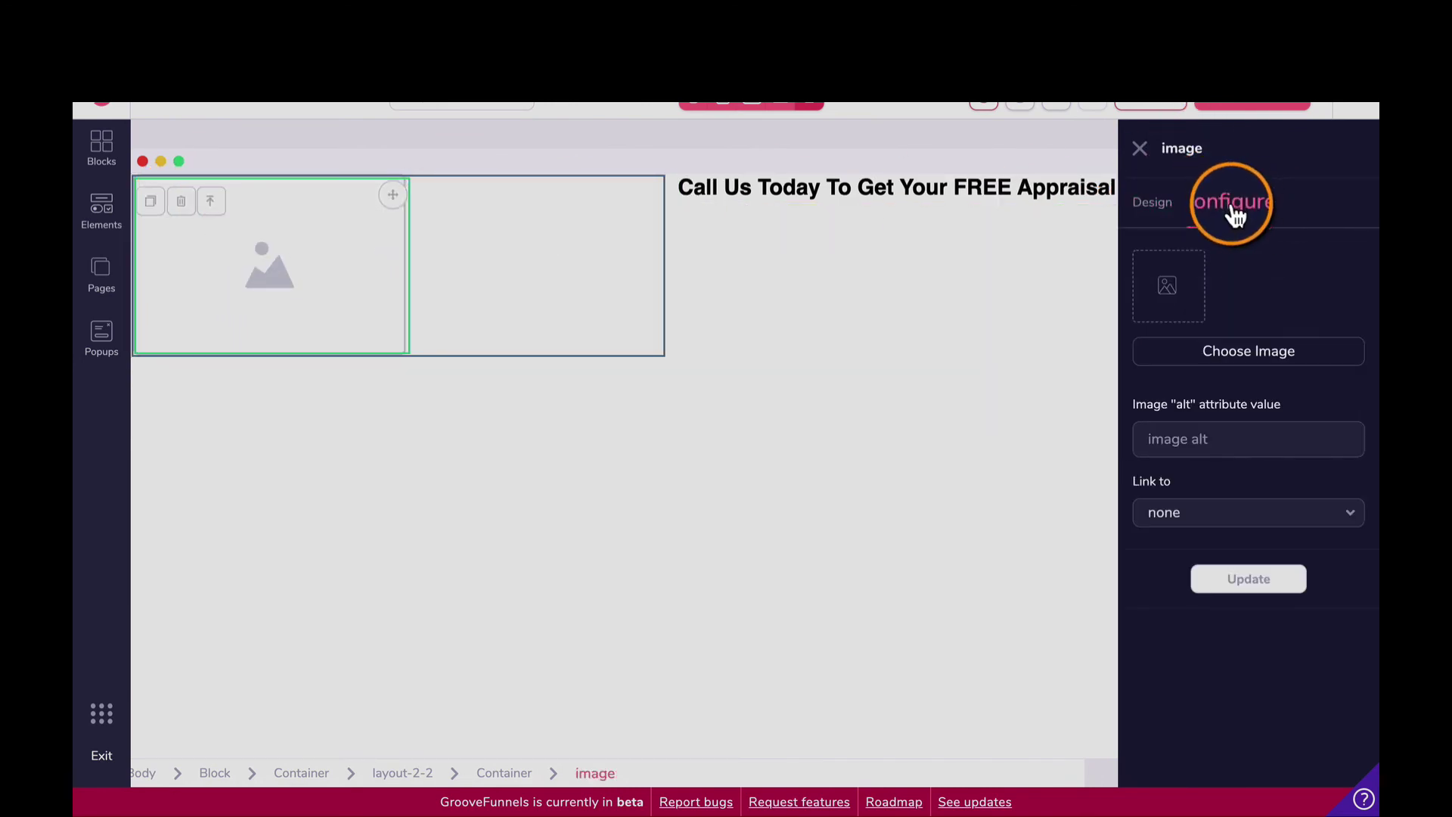
click(1267, 354)
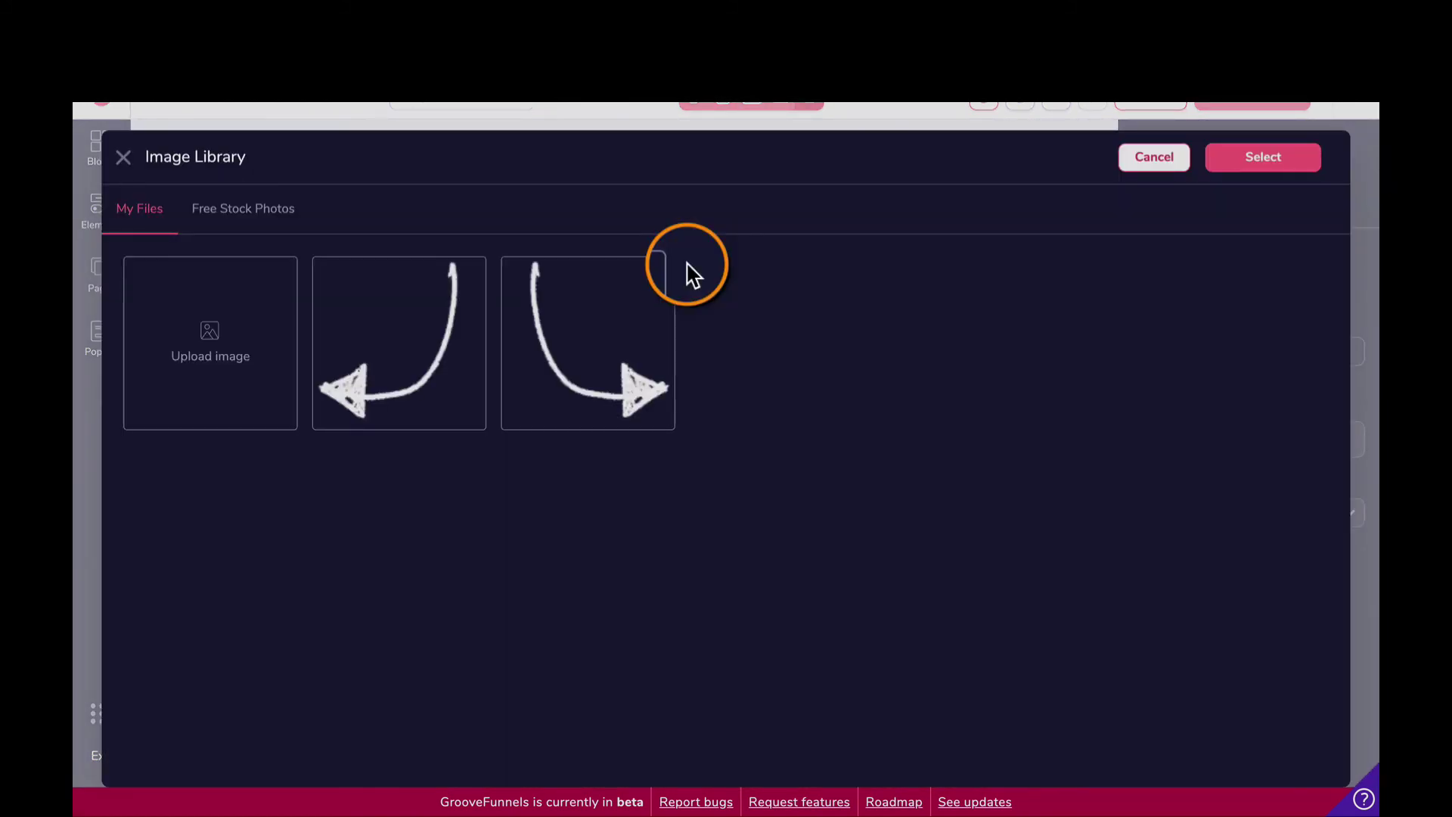
click(293, 212)
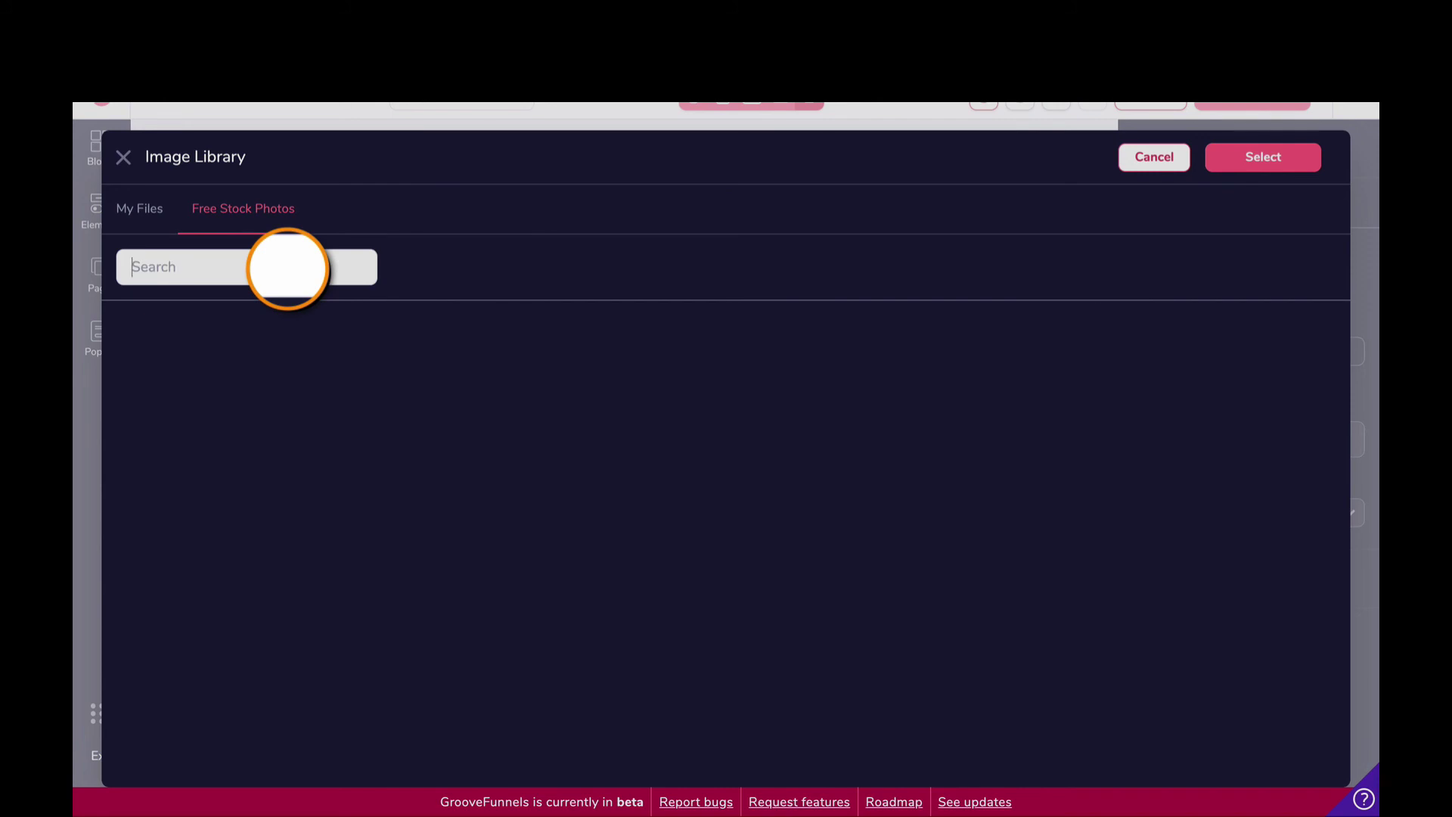
text(logo)
key(Return)
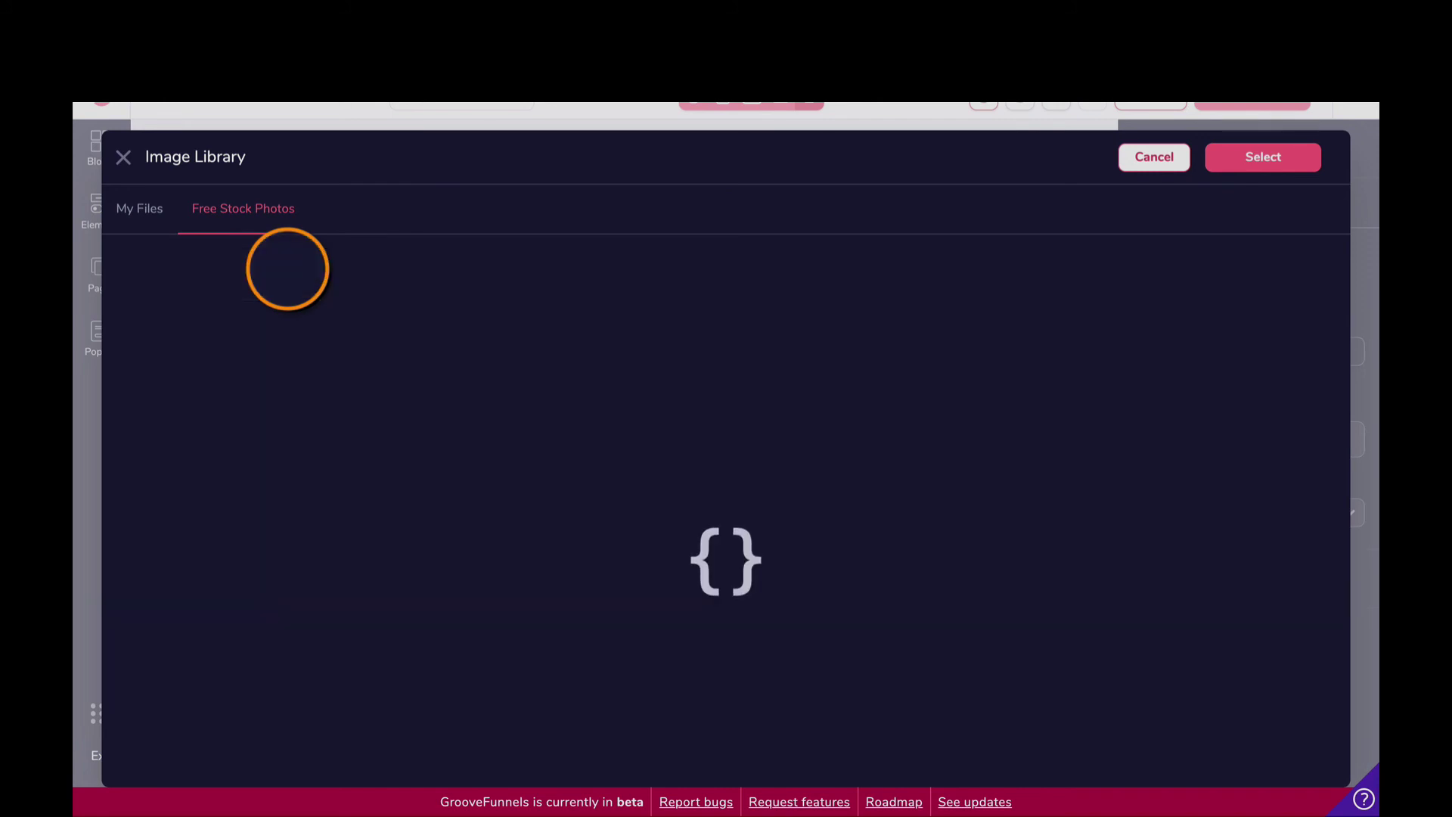
Step: Add the stock photo of the red heart on a white button to My Files and choose it for the image element
scroll(449, 315, down, 1)
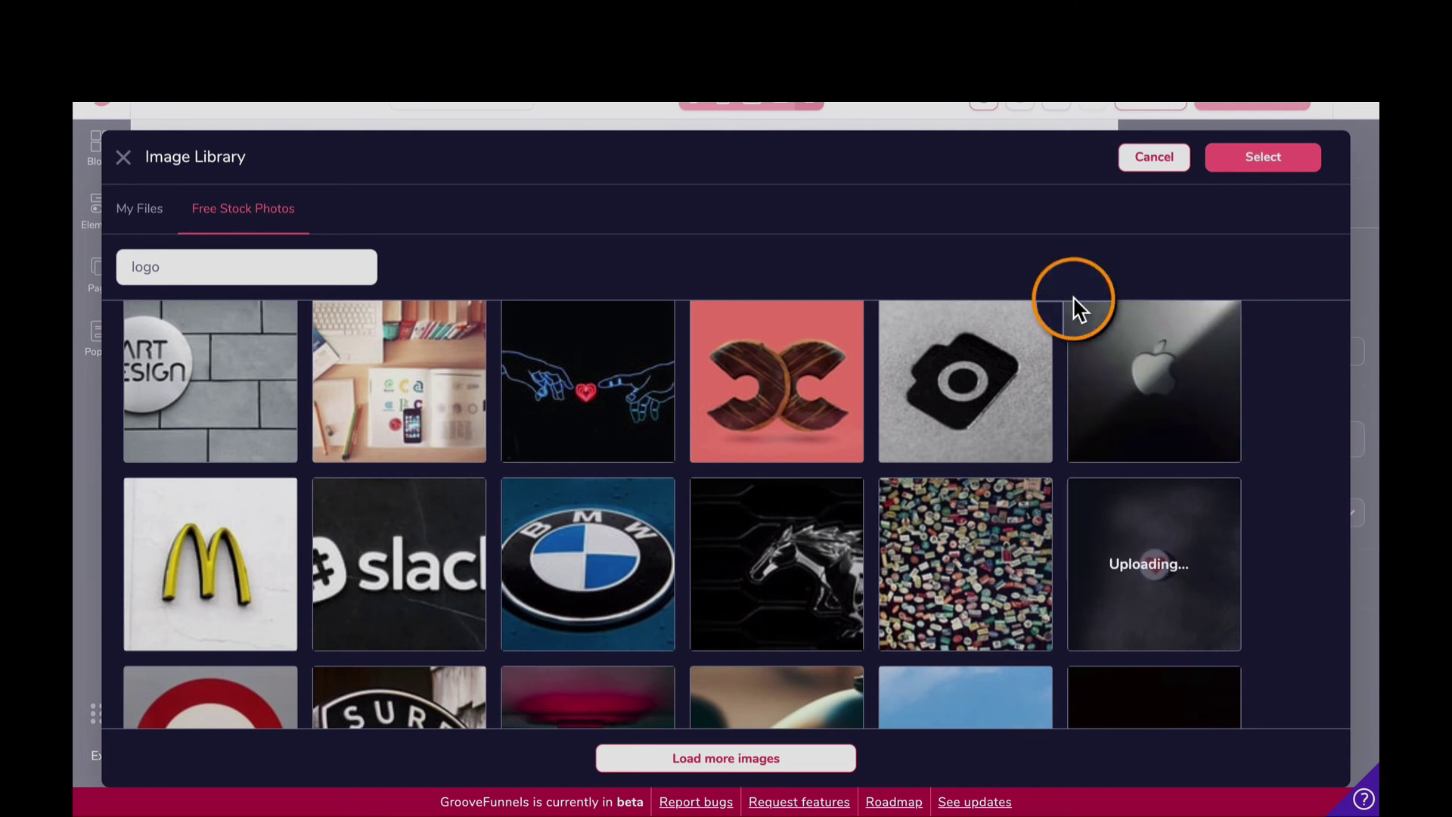
click(1084, 374)
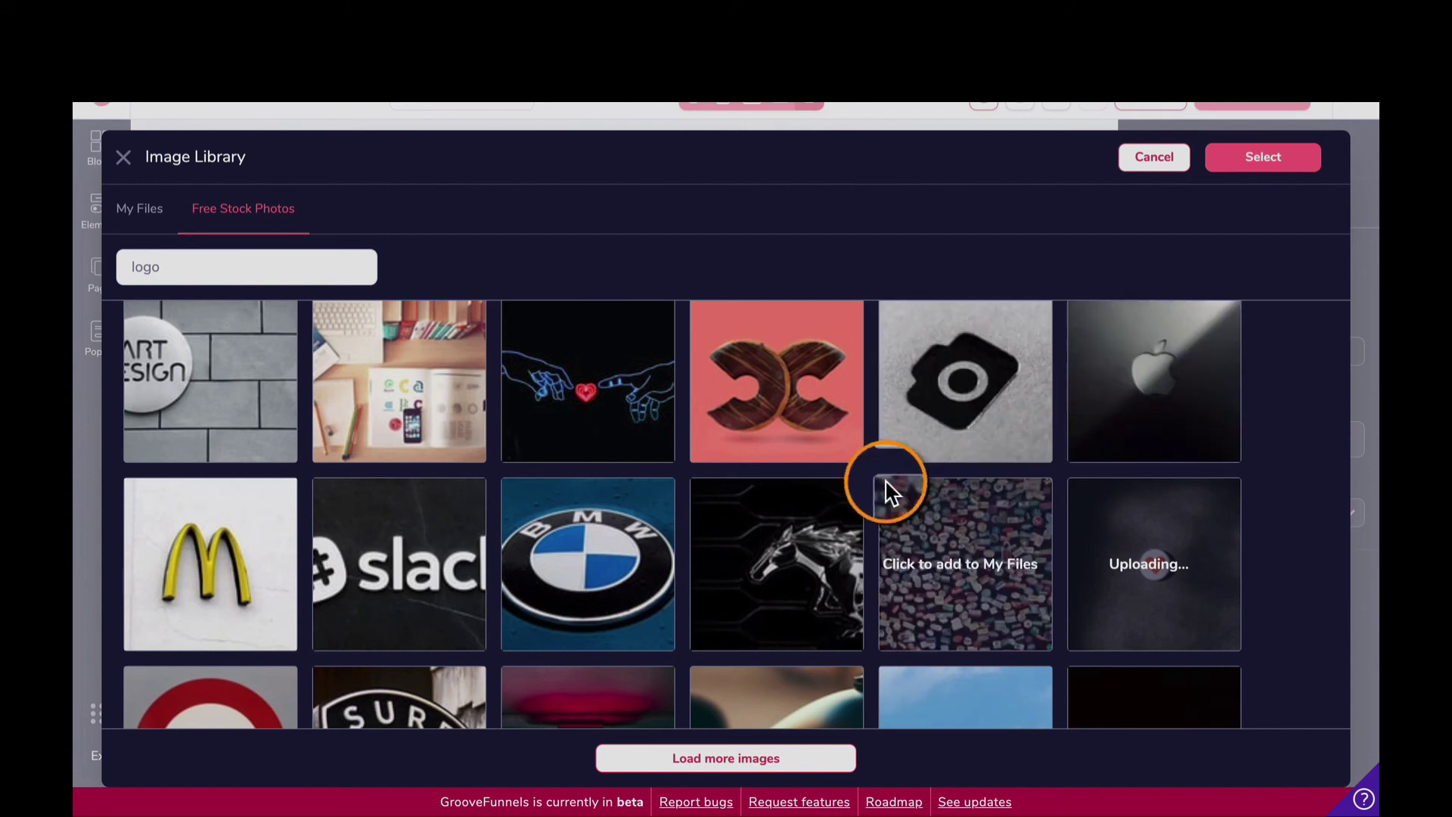
scroll(1054, 415, down, 1)
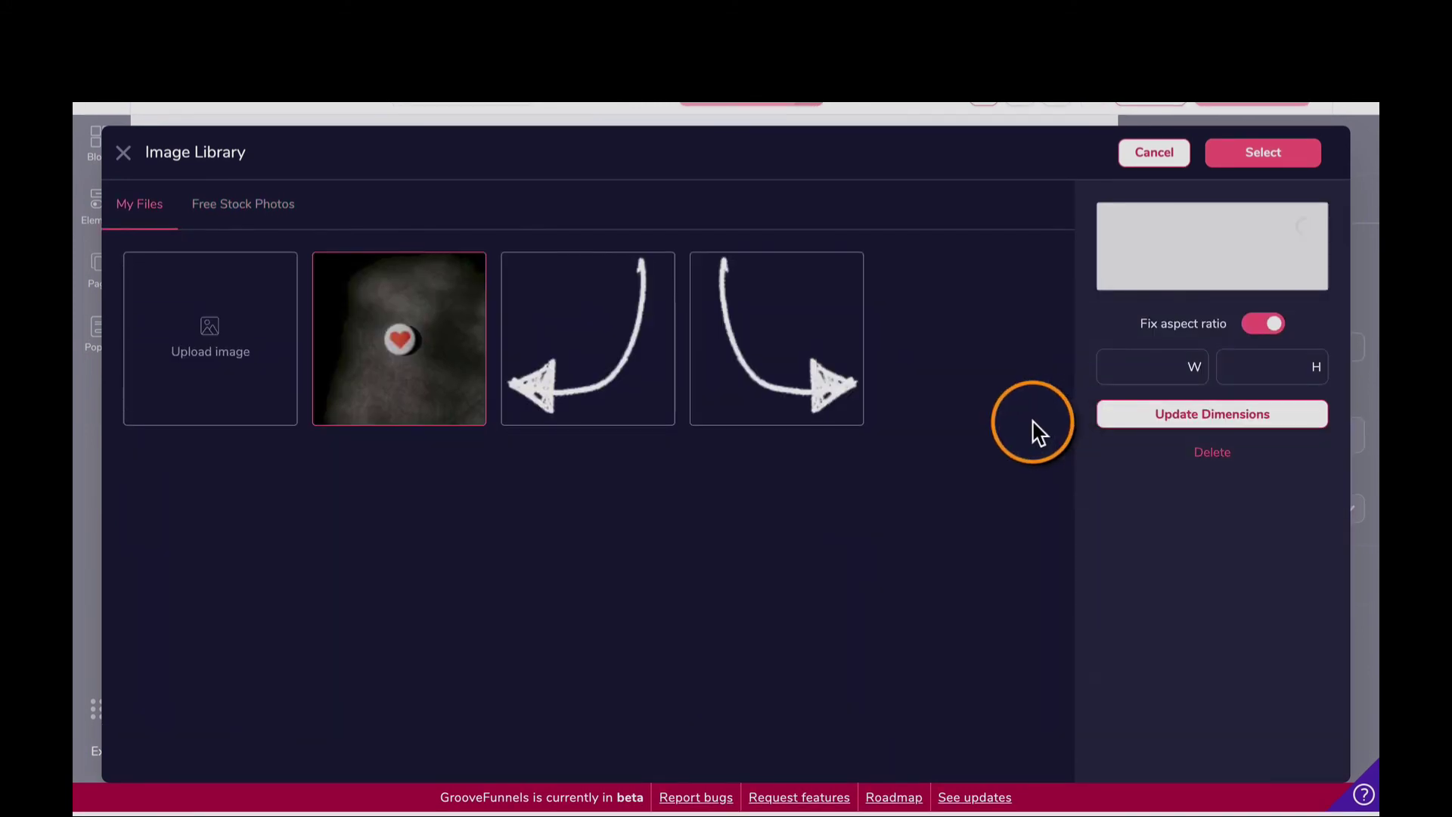
click(405, 340)
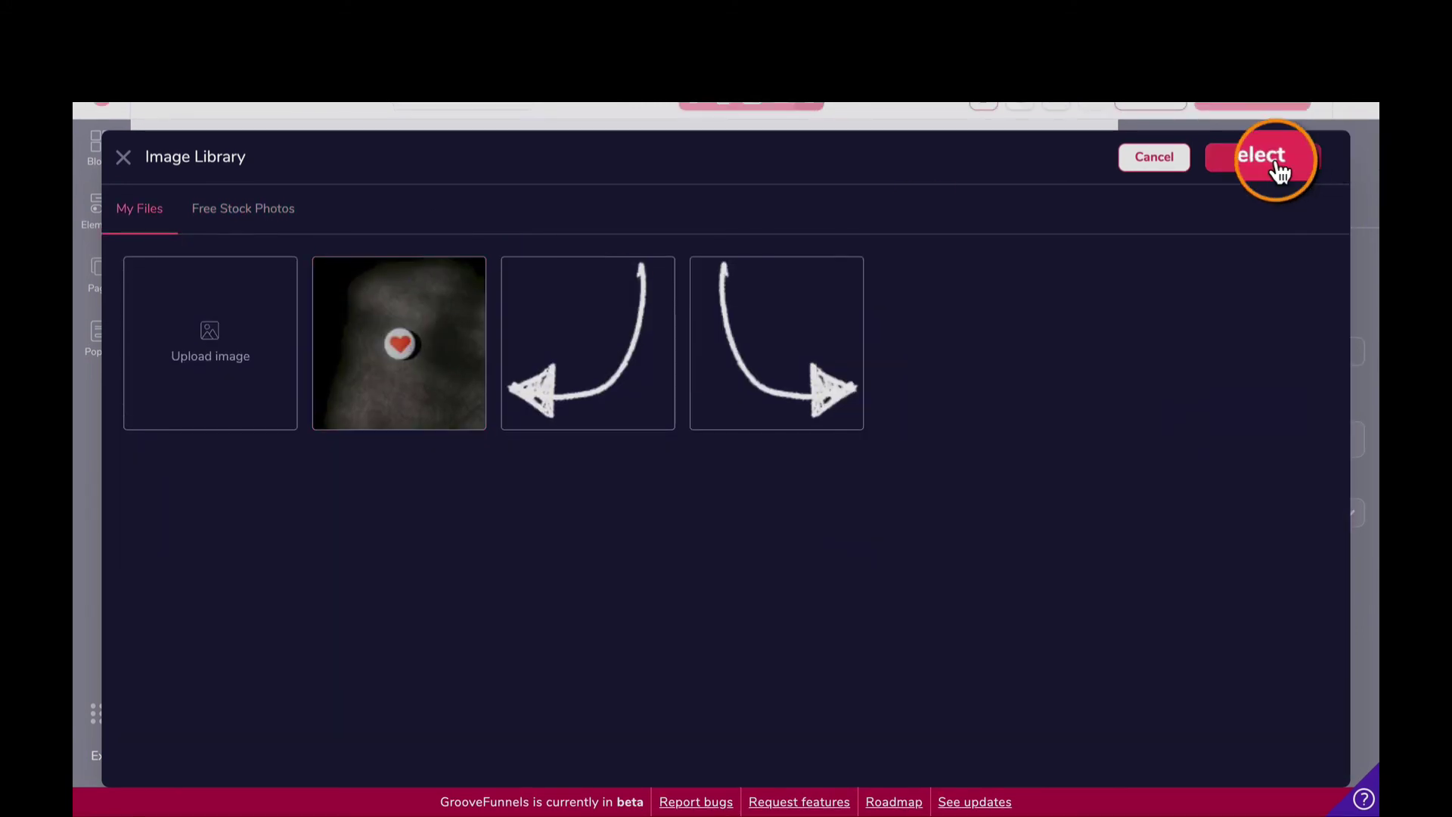
click(482, 371)
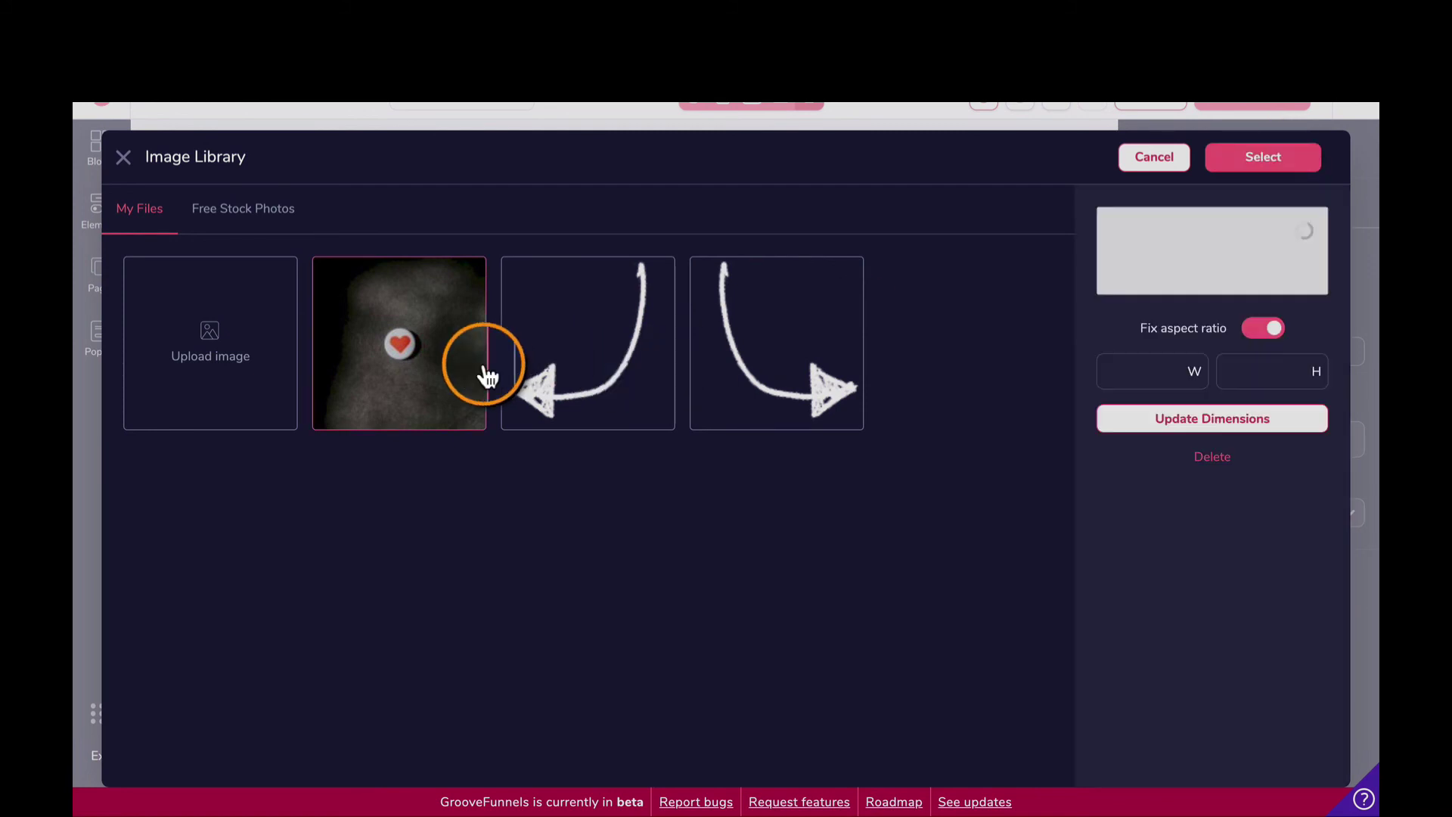
click(1290, 165)
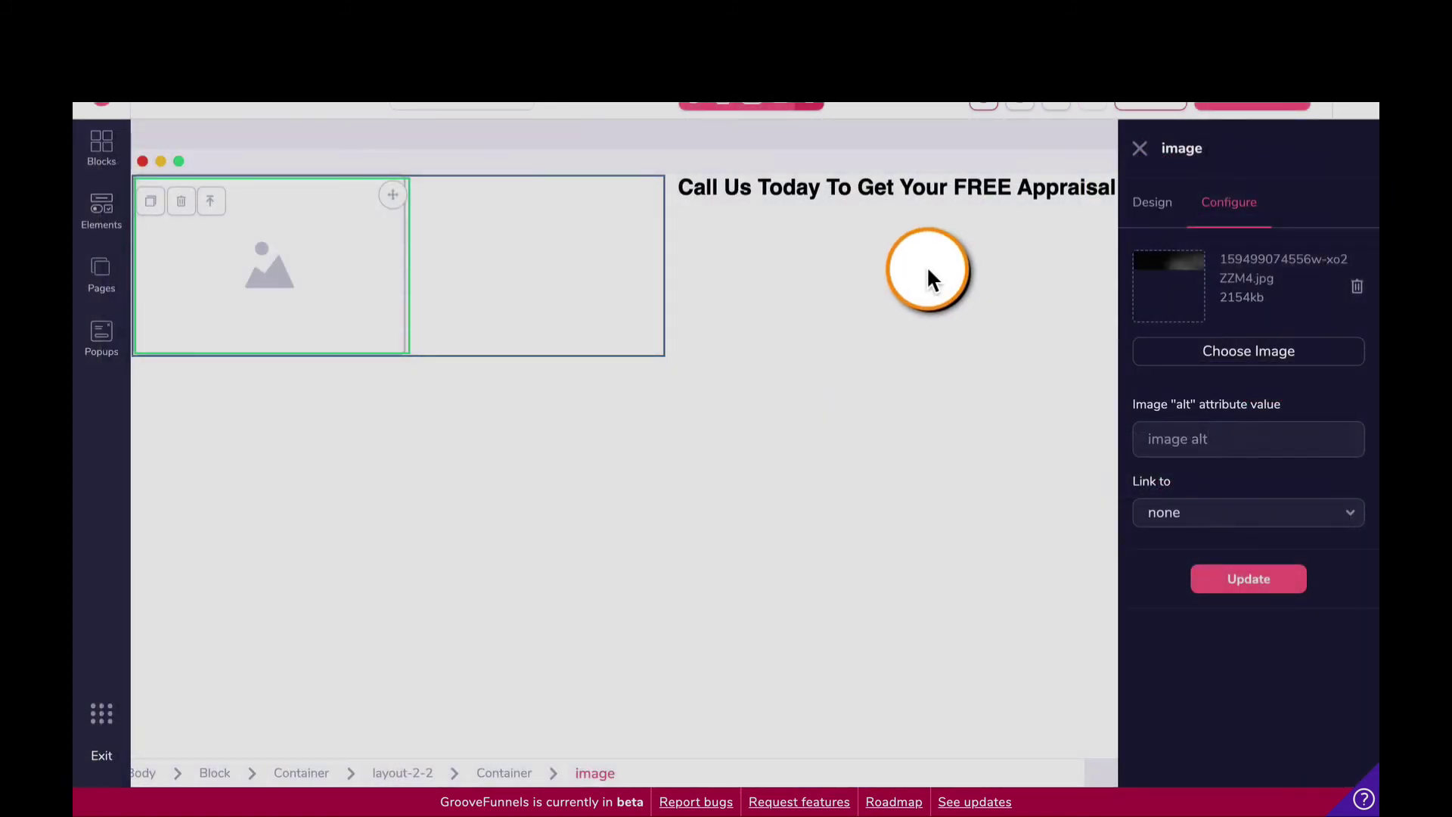
Step: Update the image element so the chosen heart photo is applied on the page, leaving its alt text empty
click(1217, 430)
click(1202, 583)
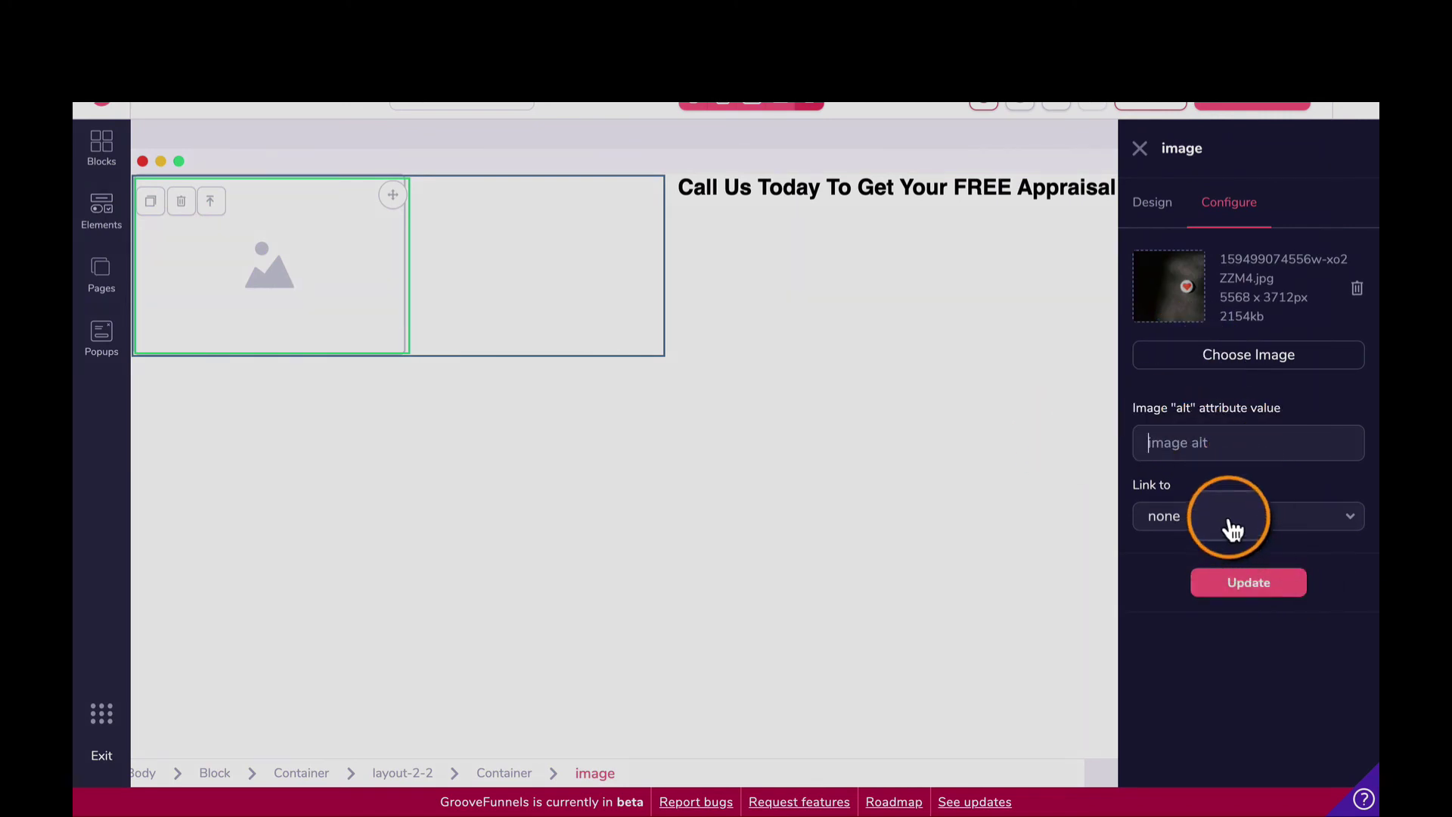
click(1155, 203)
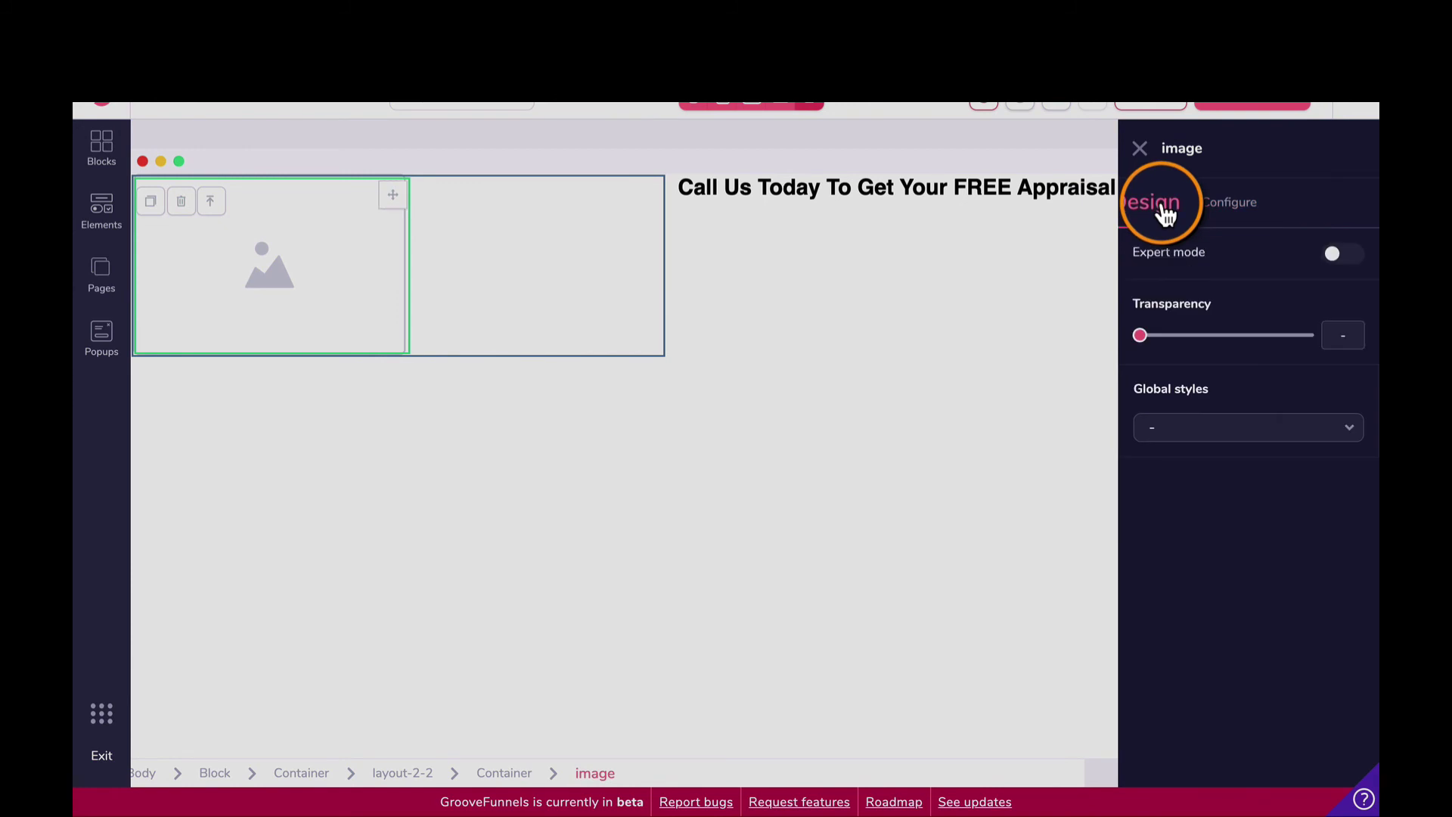
click(1336, 257)
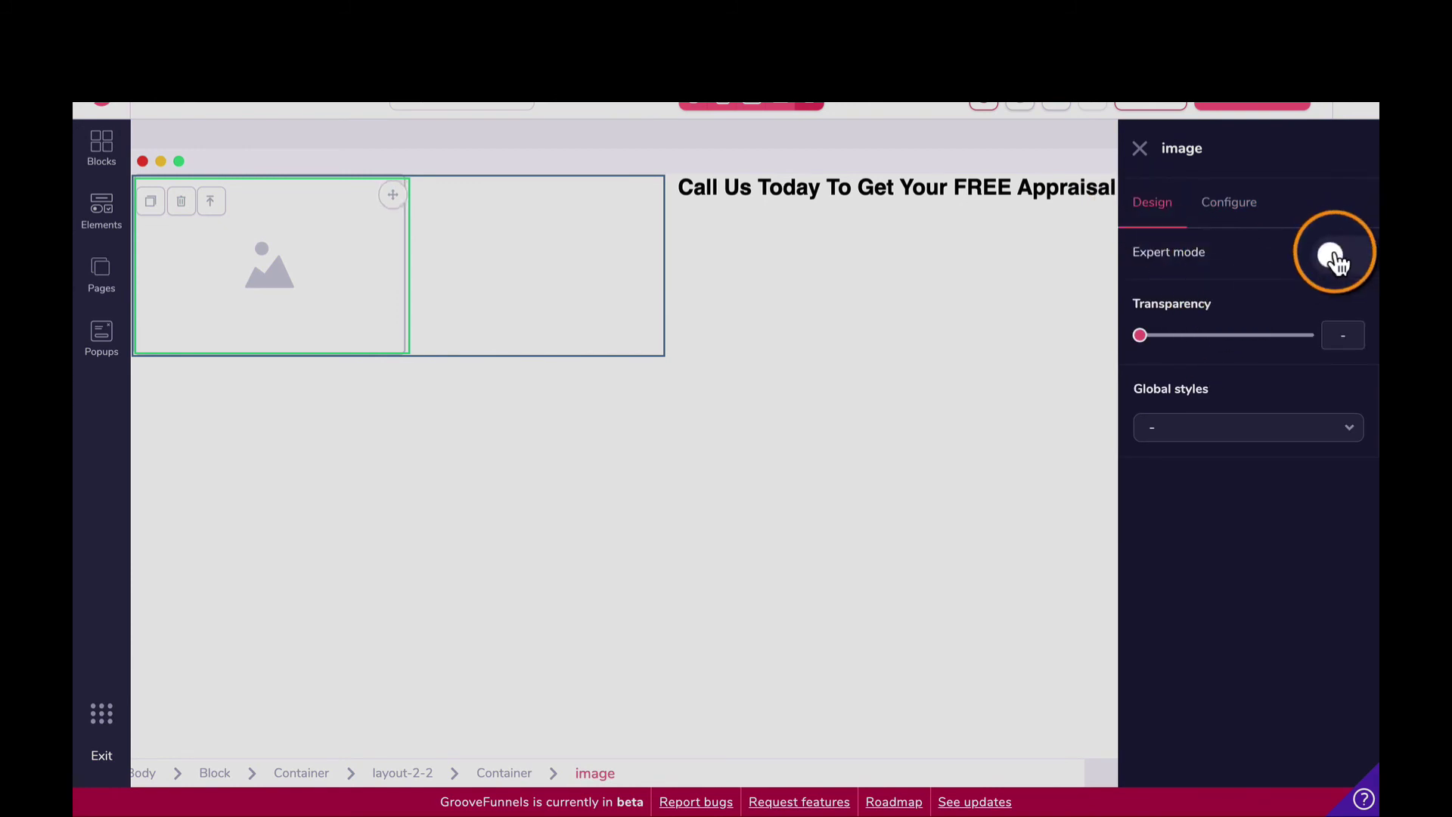
click(1337, 261)
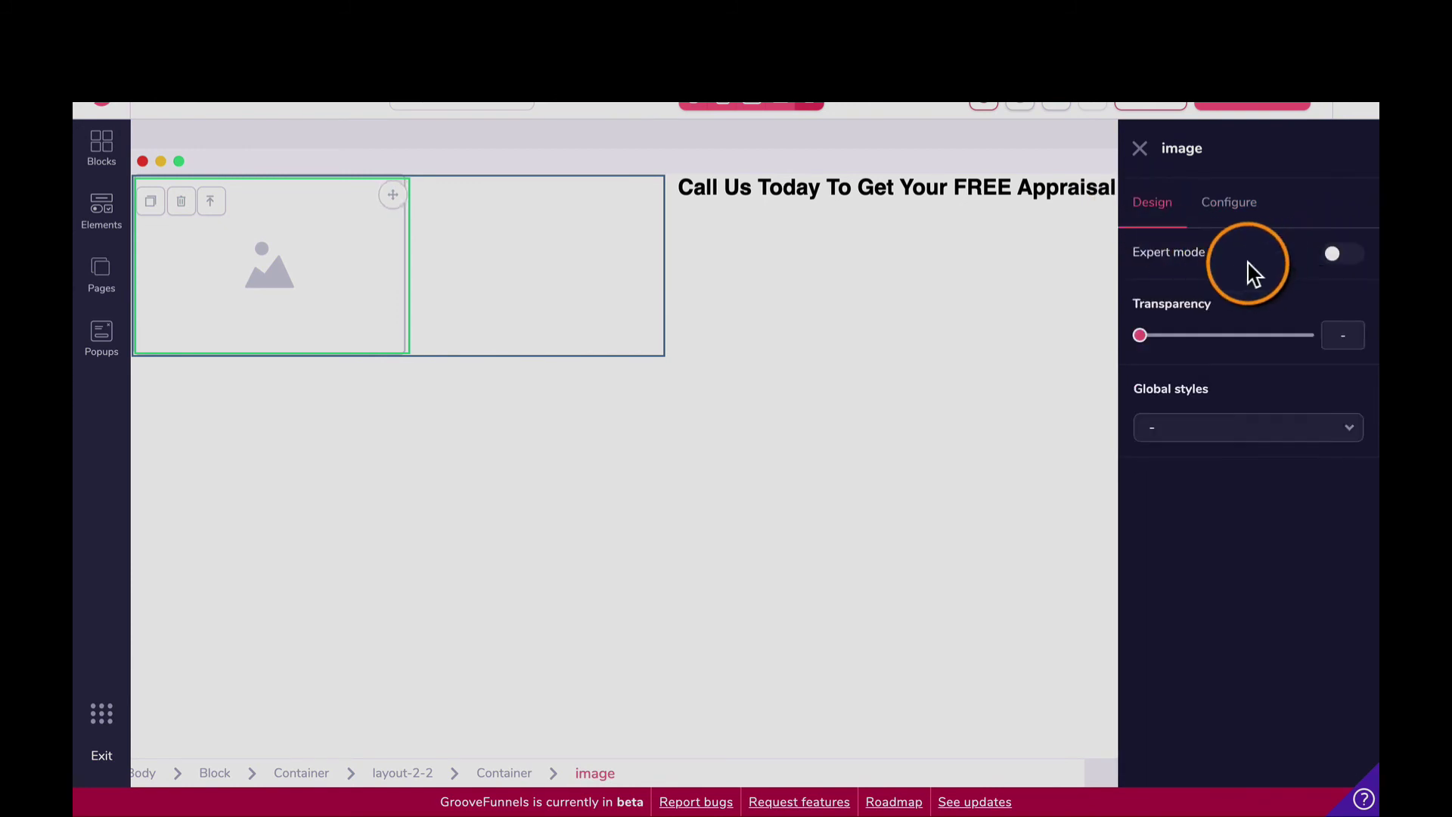
click(1221, 224)
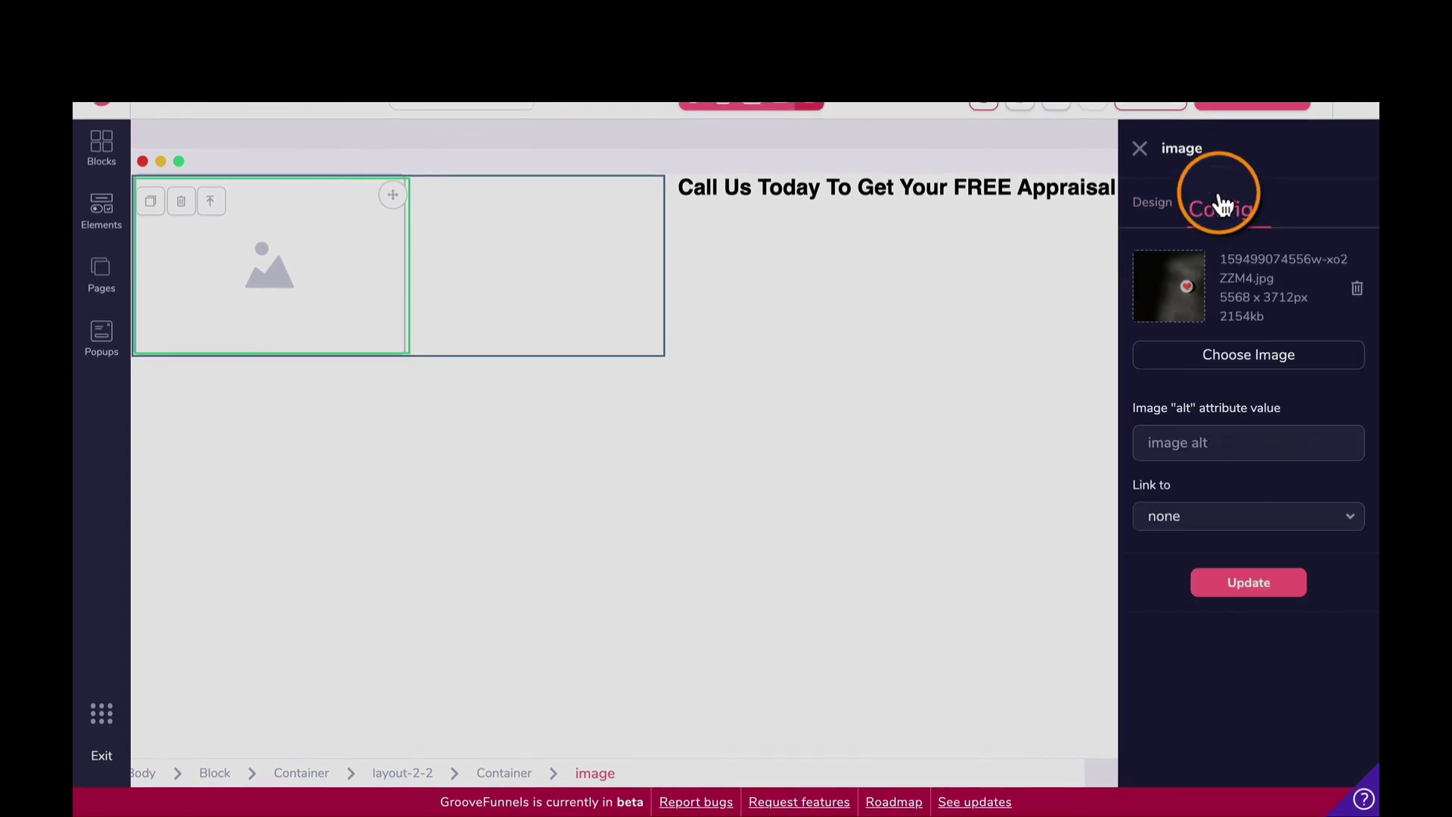
click(1244, 586)
click(832, 388)
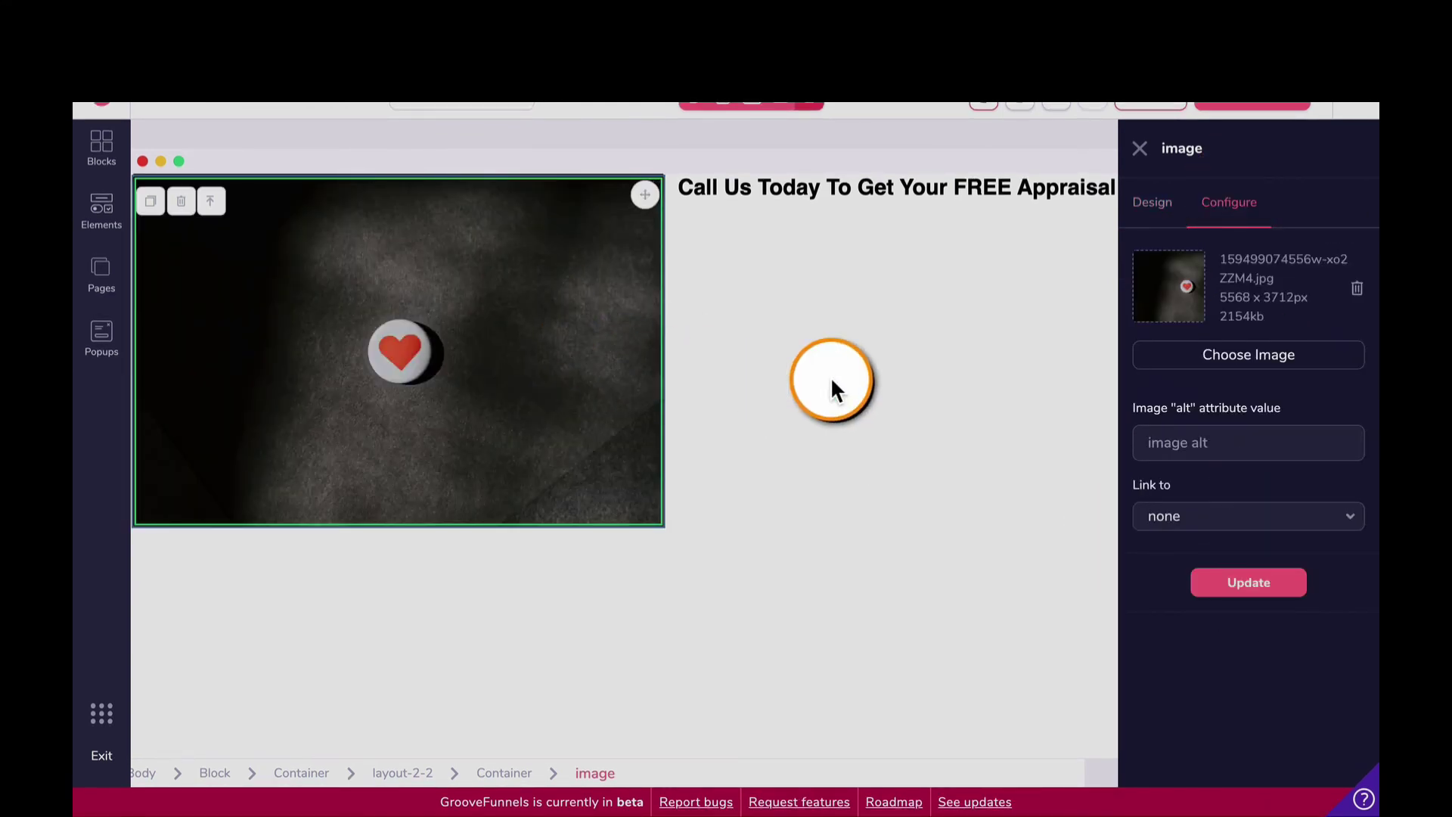
Step: Reselect the heart image and turn on Expert mode in its design settings
click(636, 180)
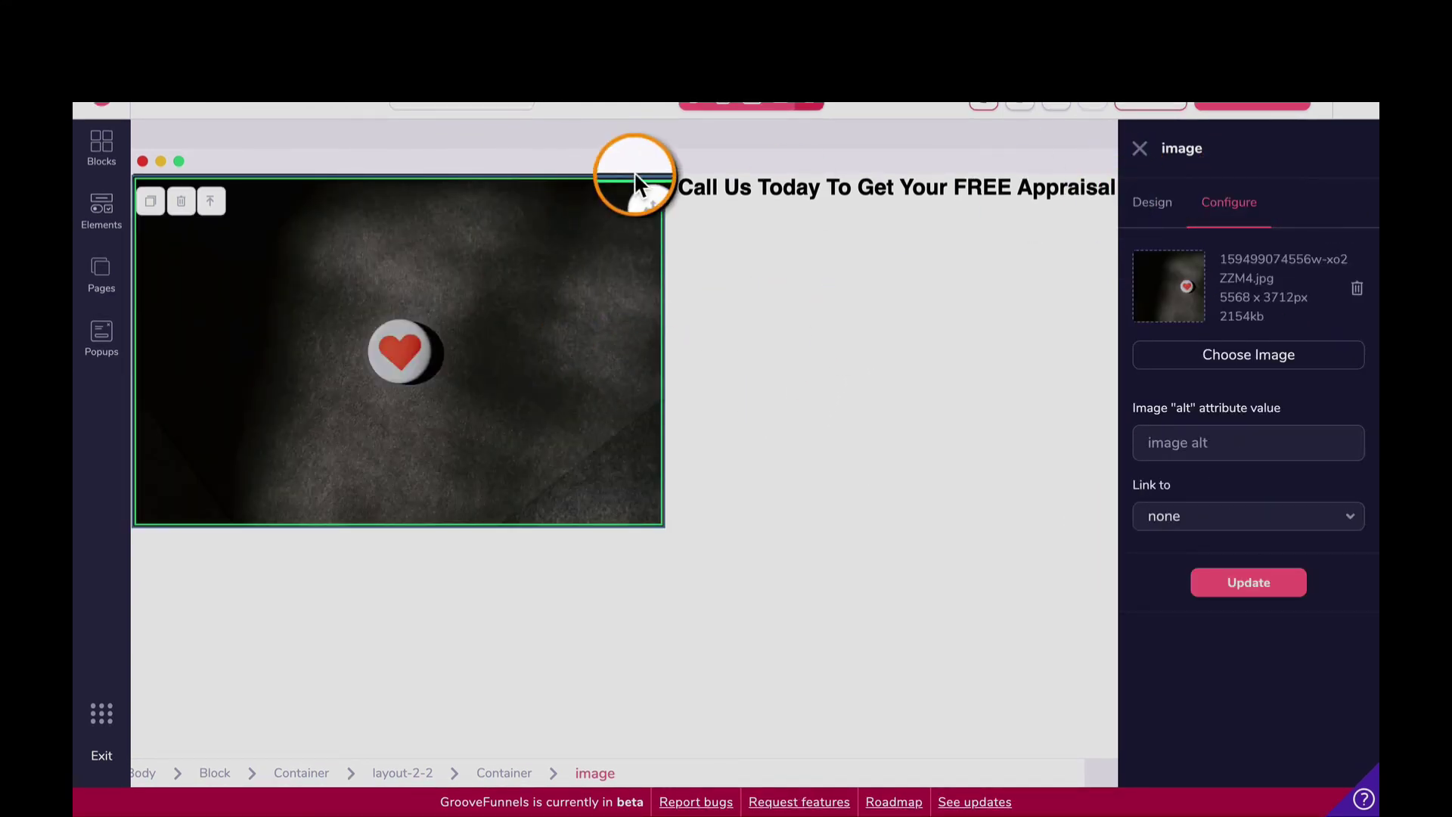
click(923, 308)
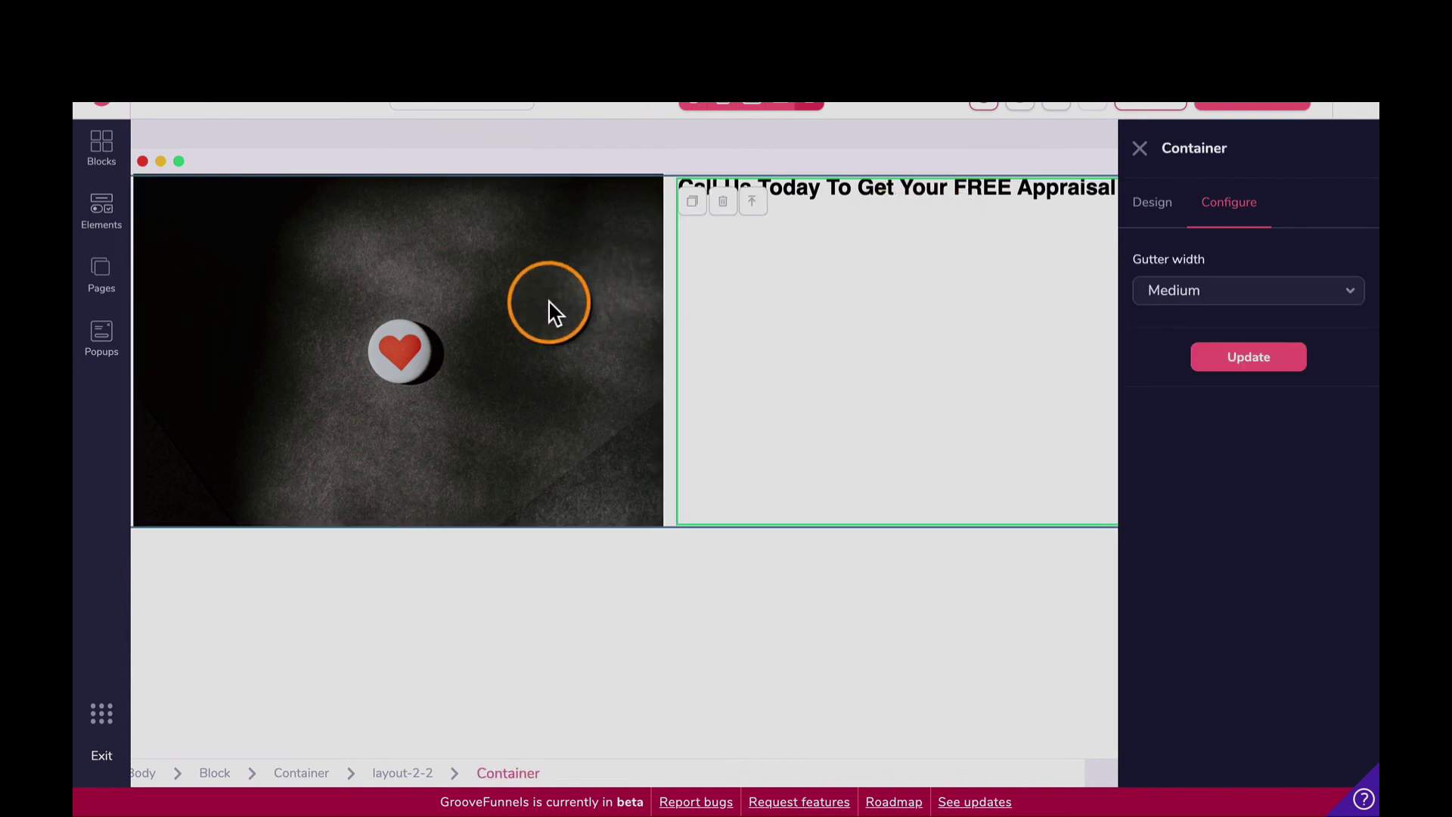
click(595, 301)
click(1061, 295)
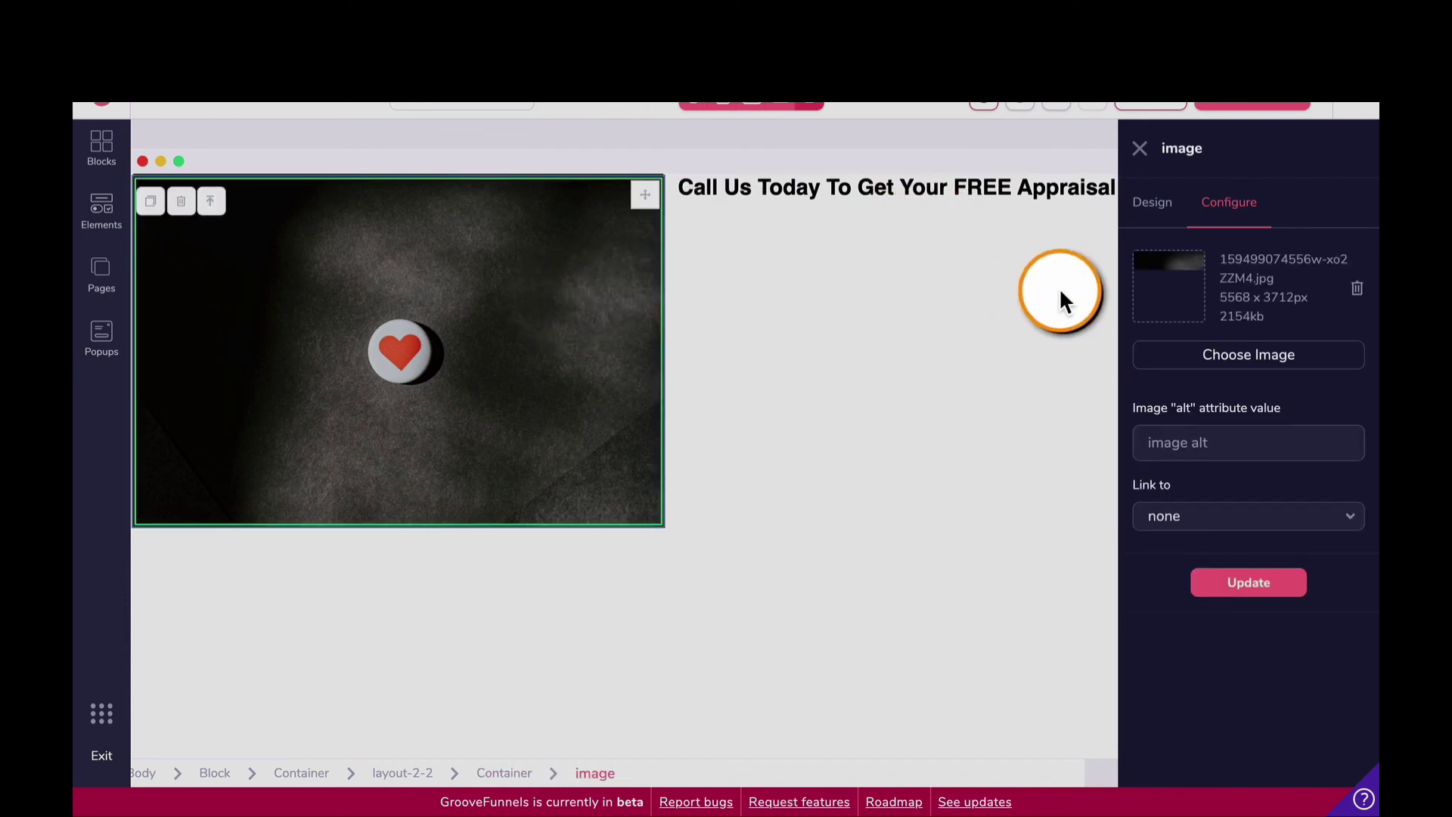
click(1150, 215)
click(1331, 253)
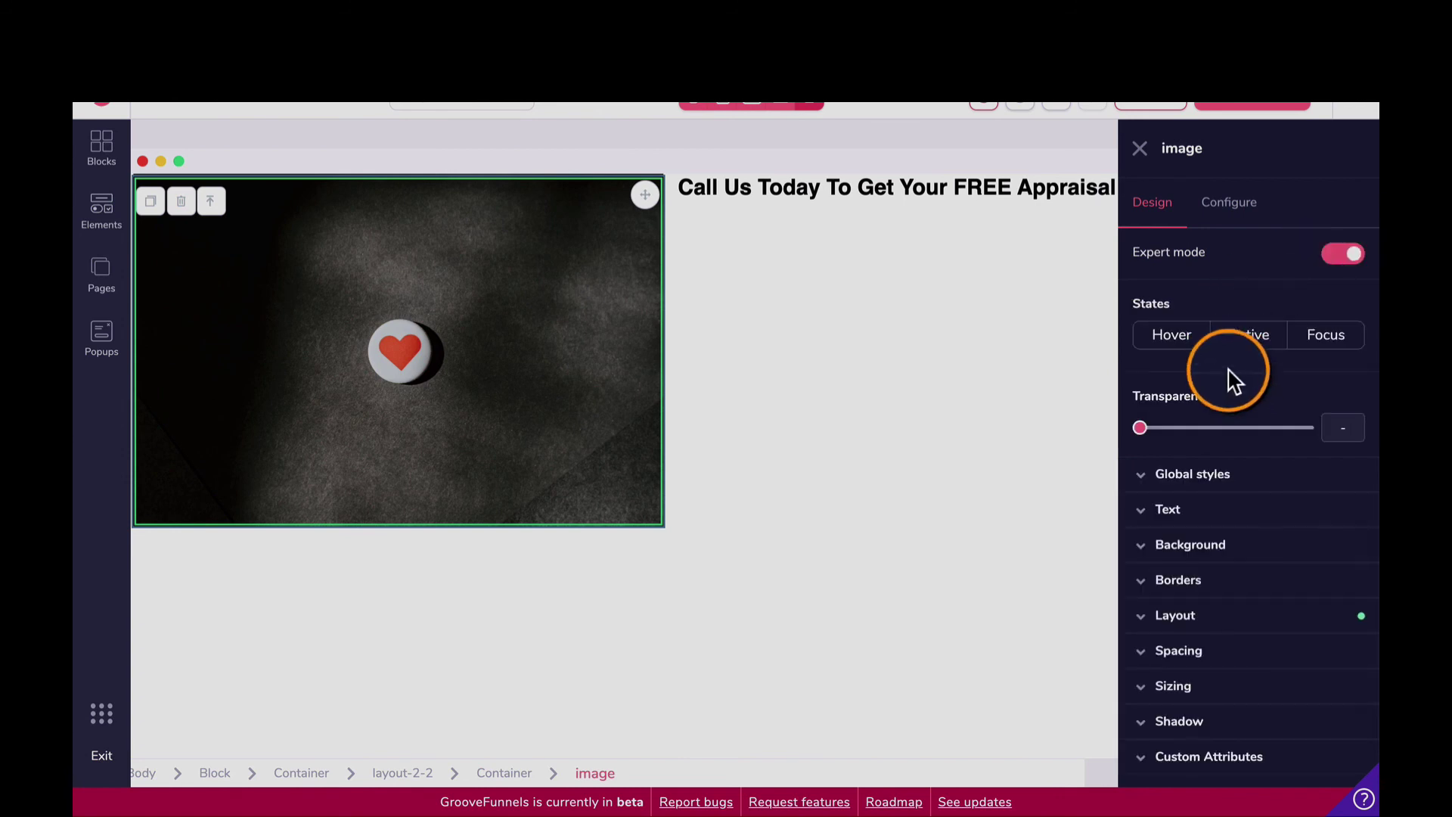
Step: Set the heart image's width to 50% relative to its parent
click(1158, 684)
click(1153, 655)
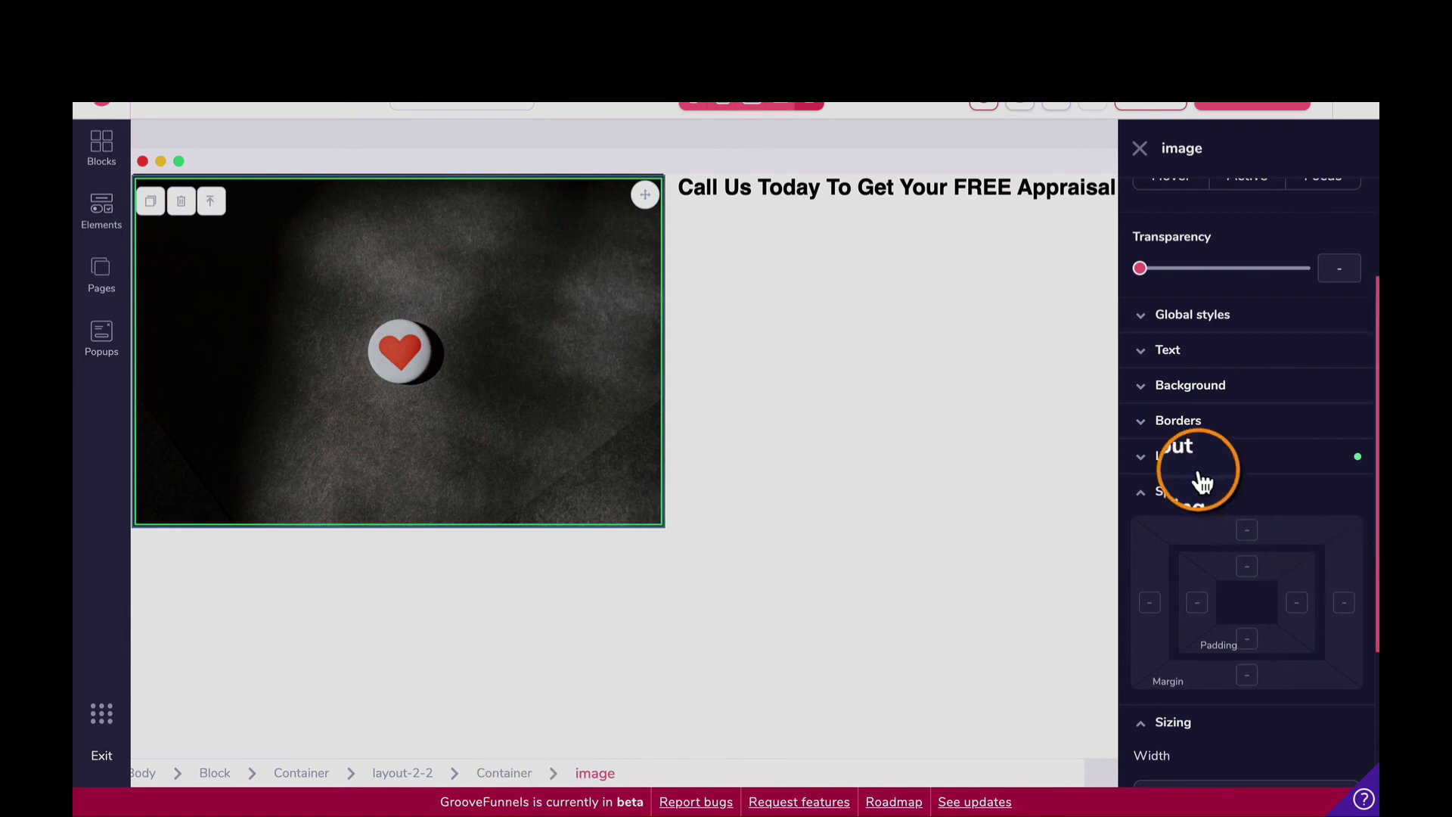
click(1161, 724)
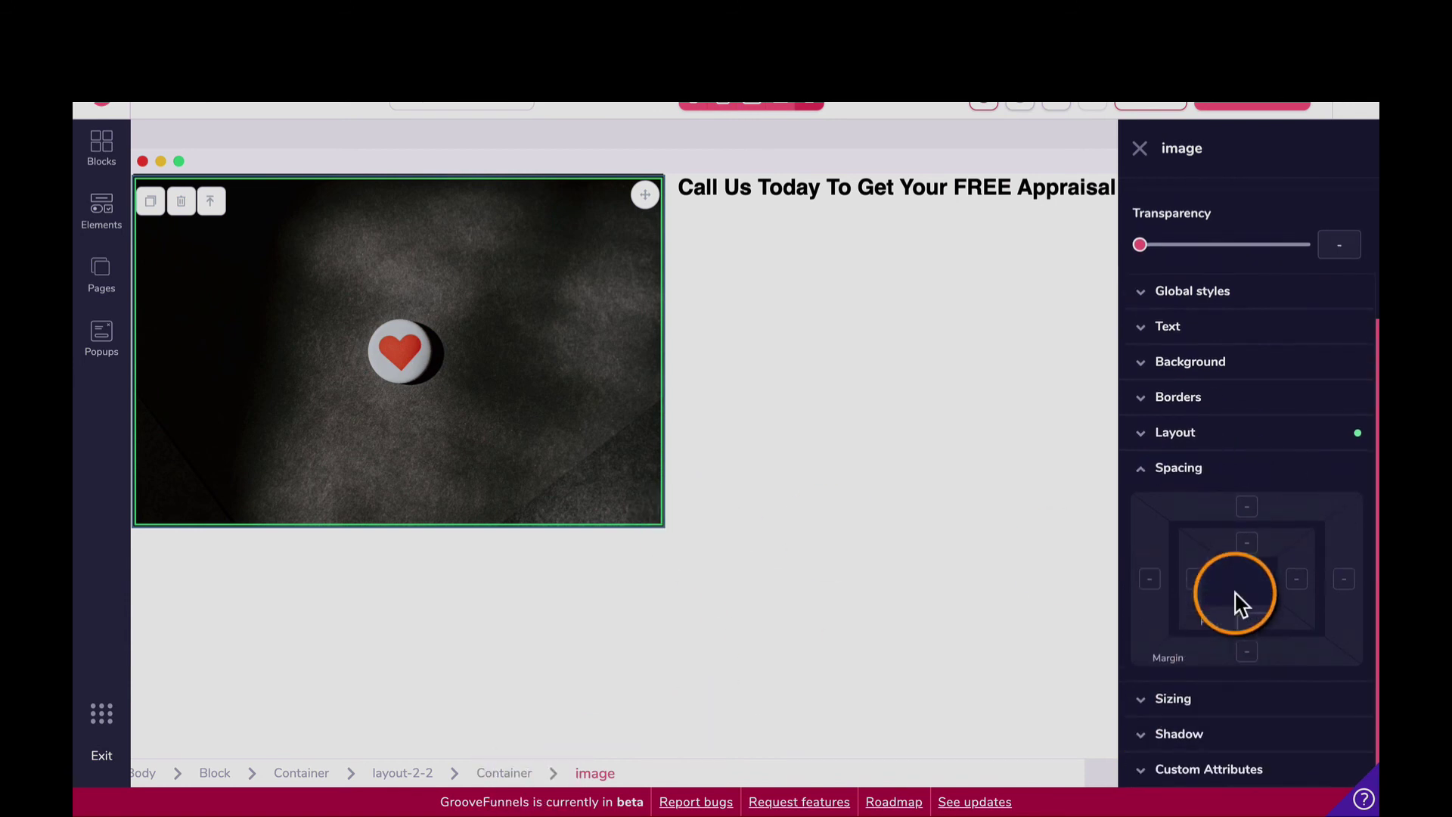
click(1169, 700)
scroll(1249, 586, down, 2)
scroll(1244, 587, down, 2)
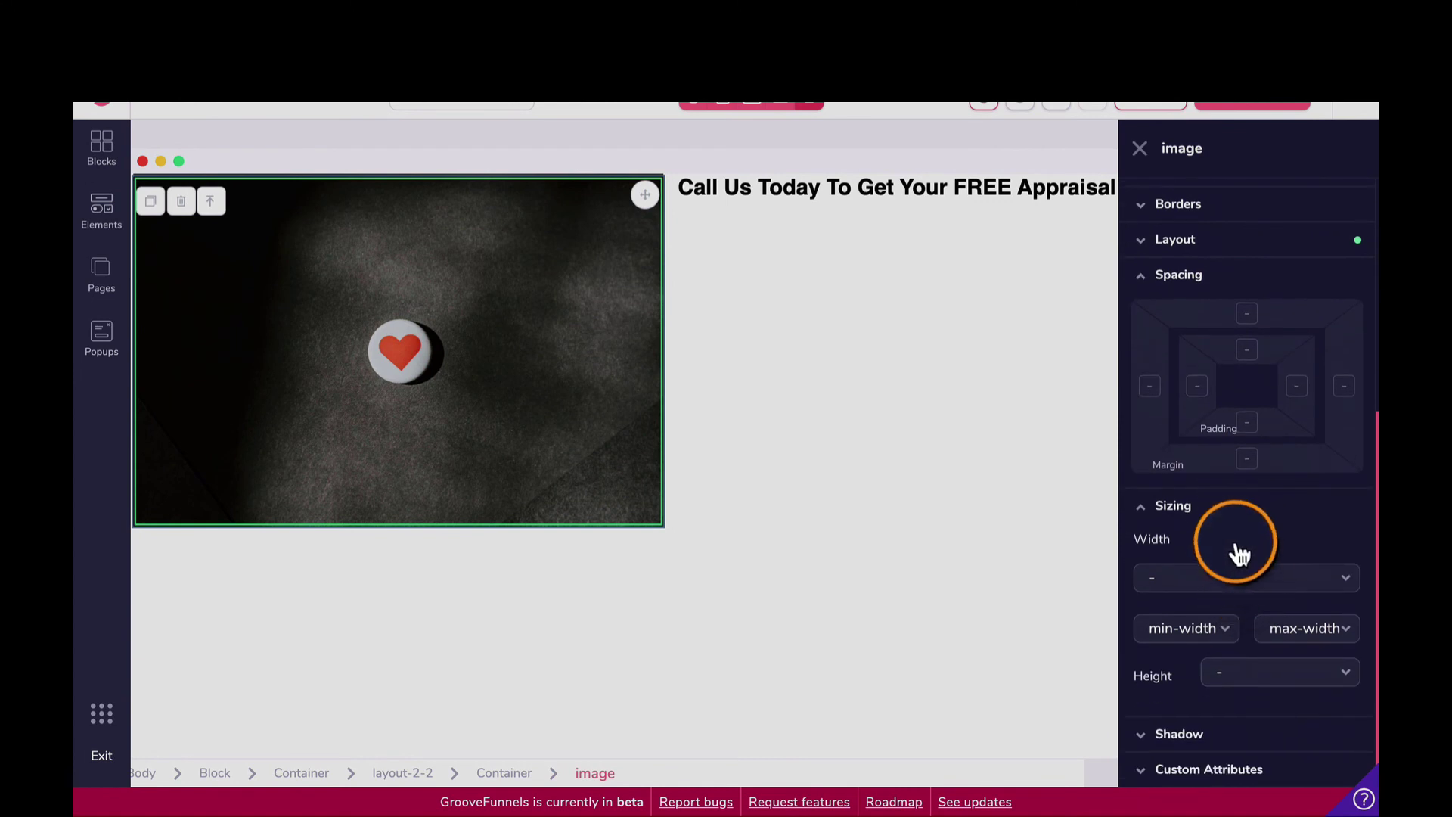
click(1206, 584)
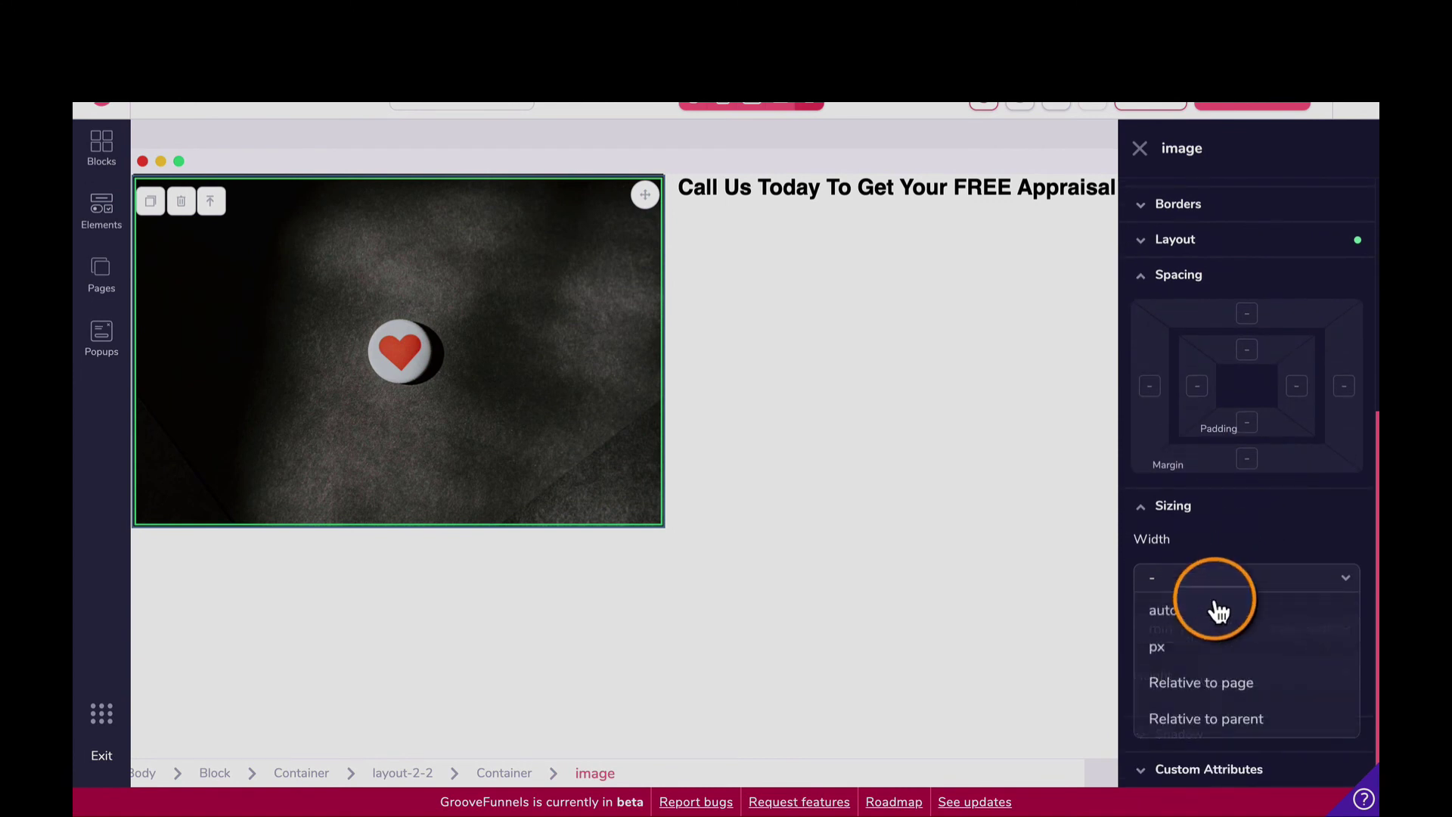
click(1206, 718)
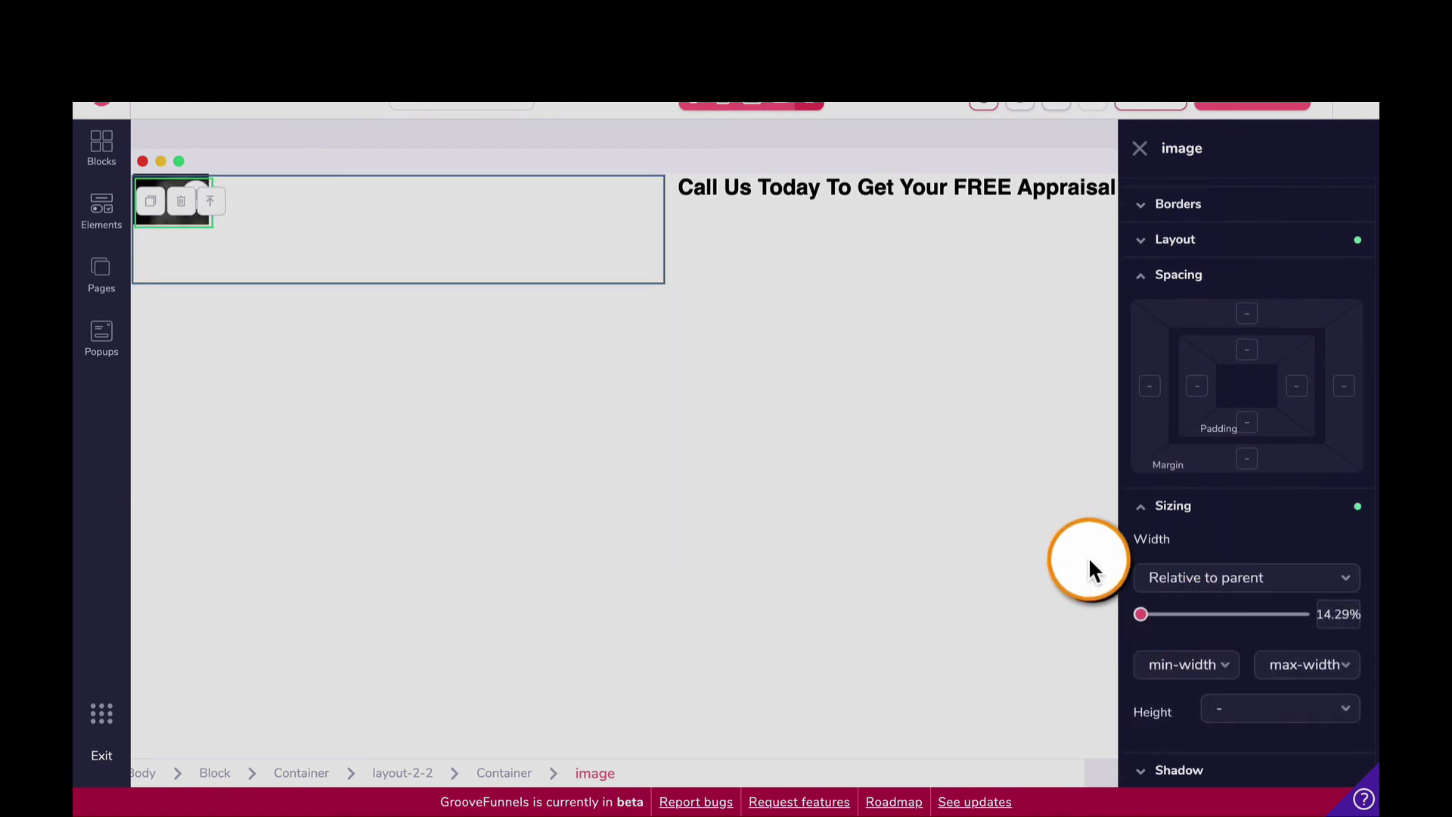
drag(1141, 613, 1224, 613)
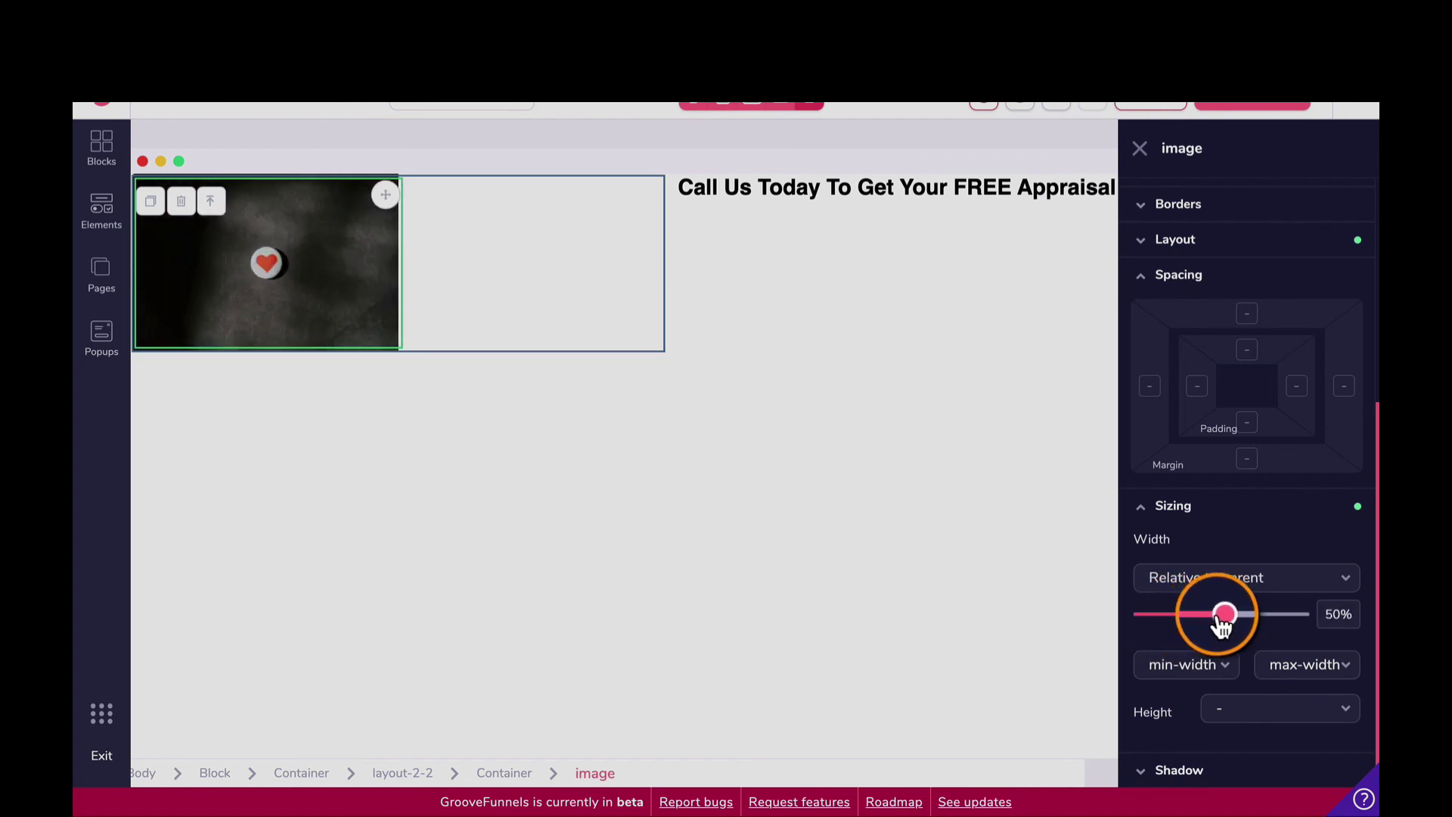
Step: Set the heart image's left and right margins to auto
click(1154, 389)
click(1343, 388)
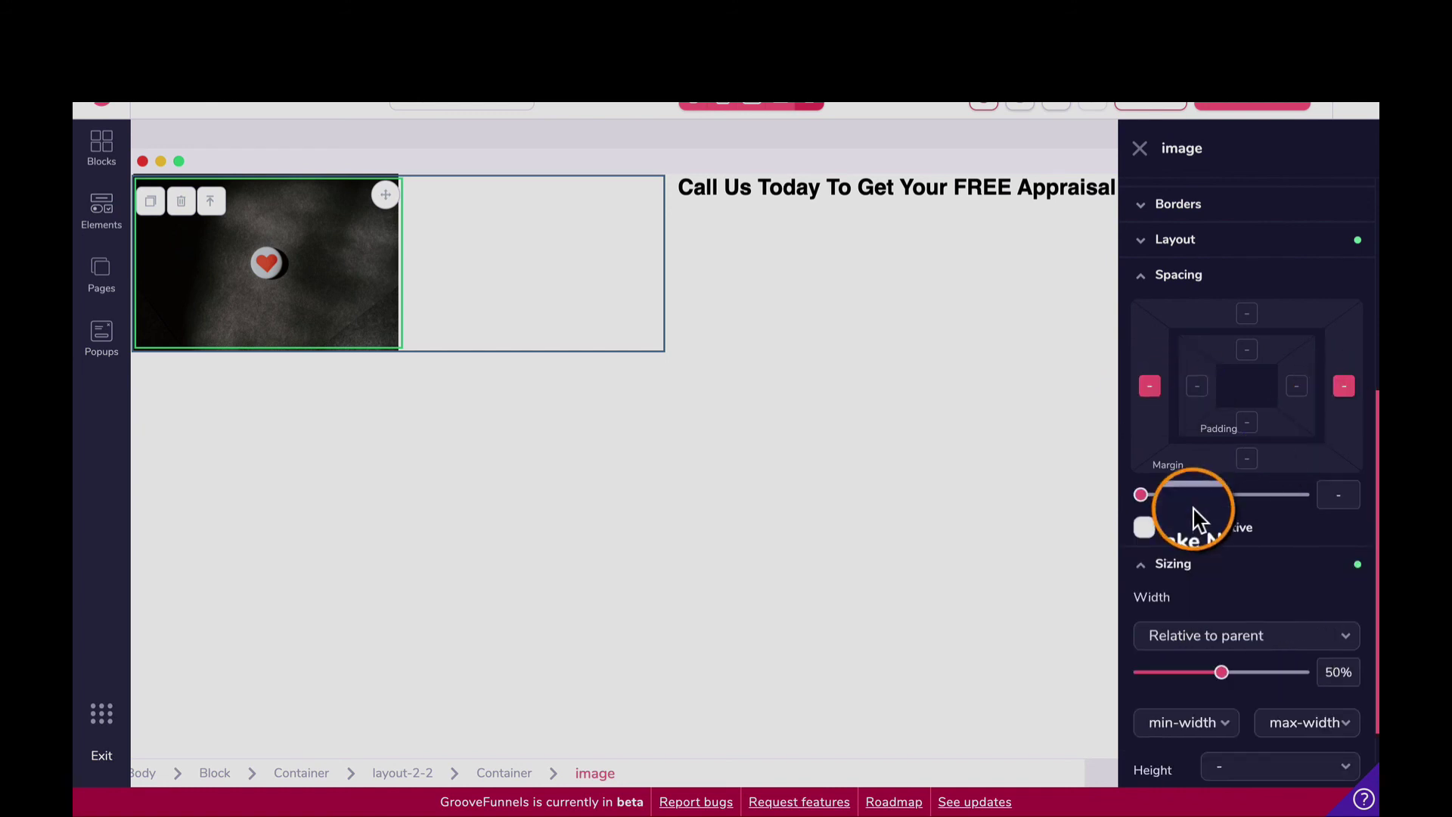
drag(1141, 494, 1329, 501)
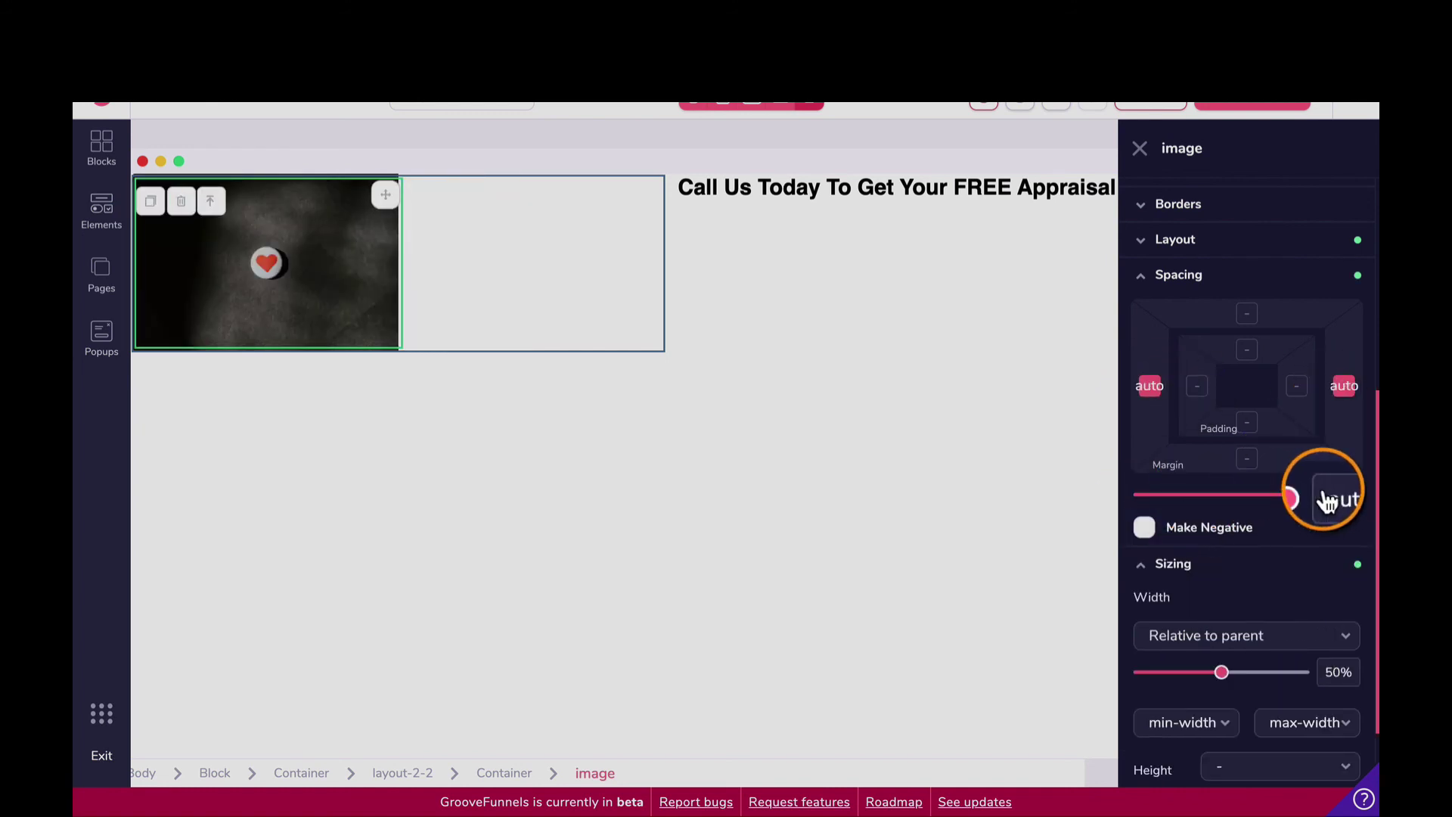
Step: Set only the heart image's left margin to 16rem to shift it across its column
click(1150, 390)
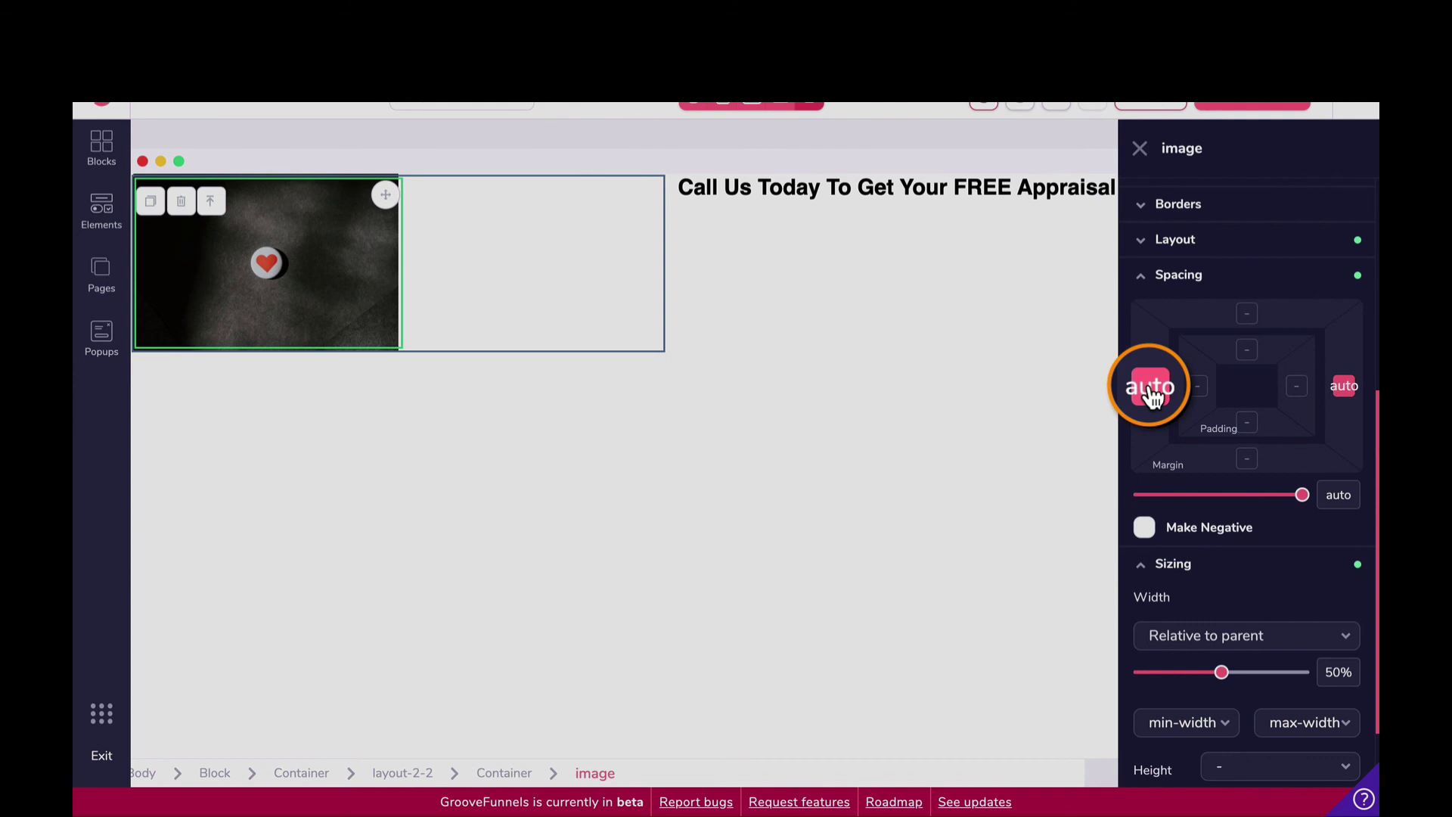
click(1201, 392)
drag(1140, 493, 1296, 503)
click(1150, 388)
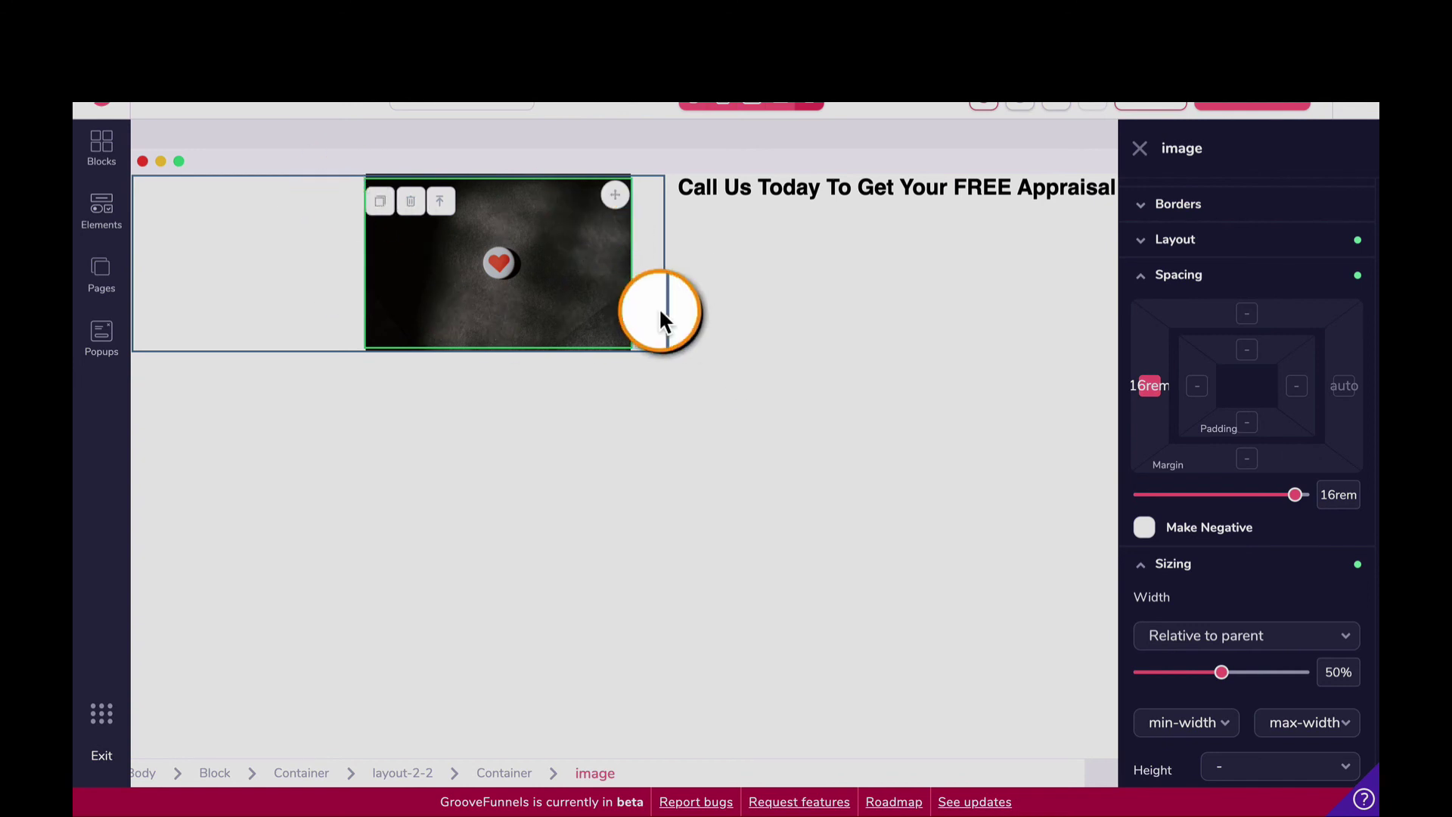
Step: Give the whole two-column layout the light blue background color #C2CFEF
click(676, 324)
click(668, 348)
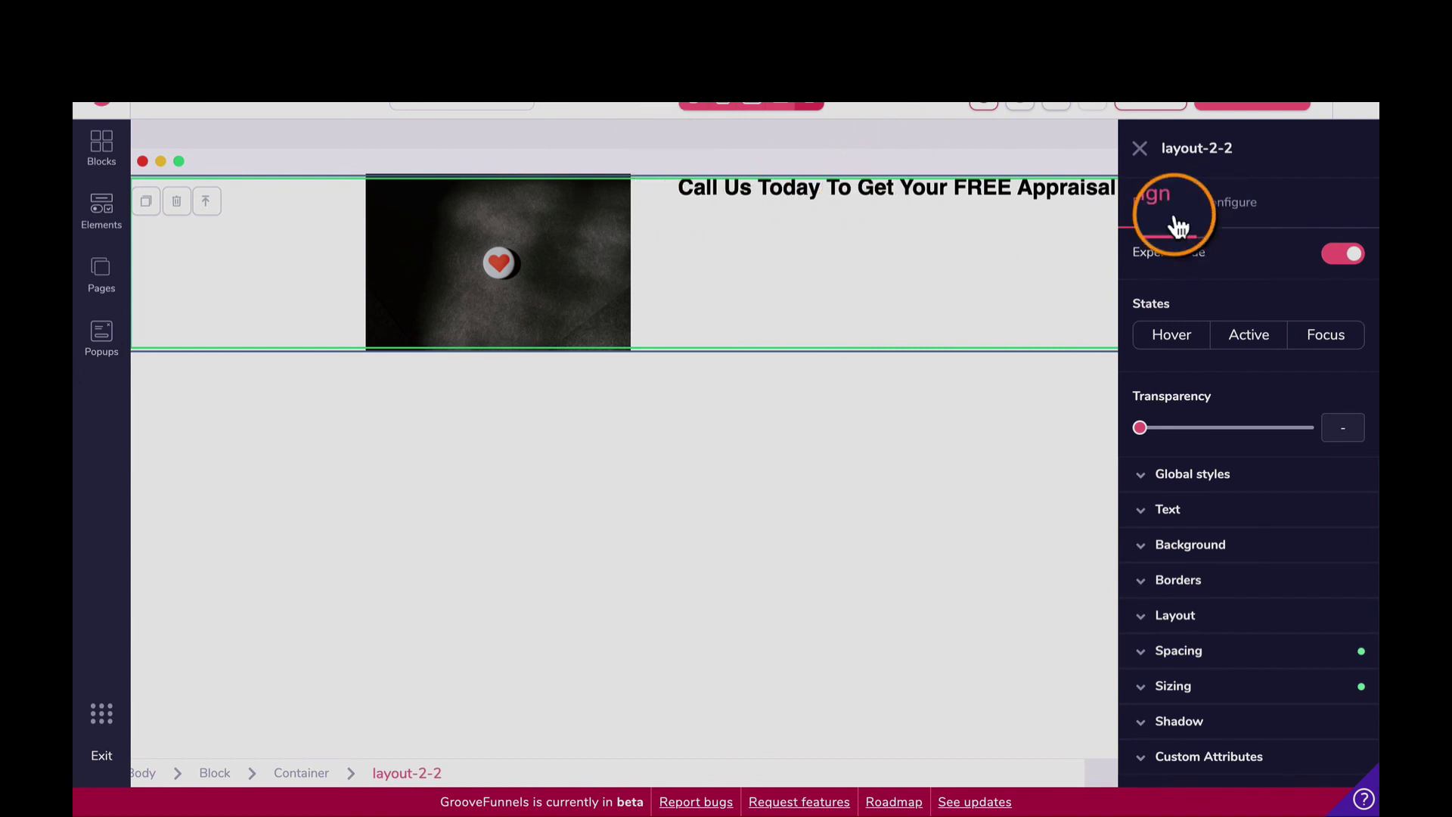
click(1191, 546)
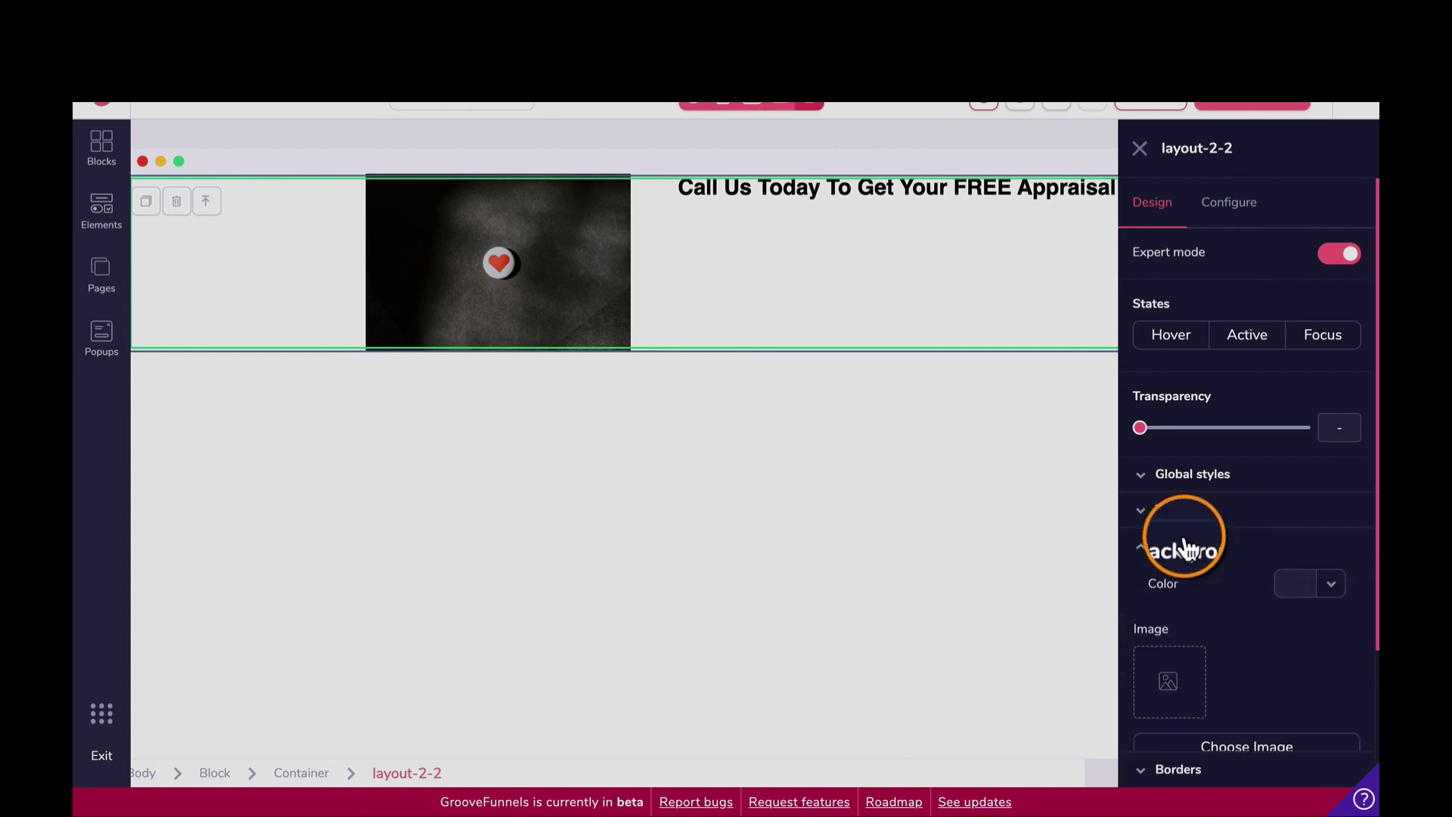
click(1333, 588)
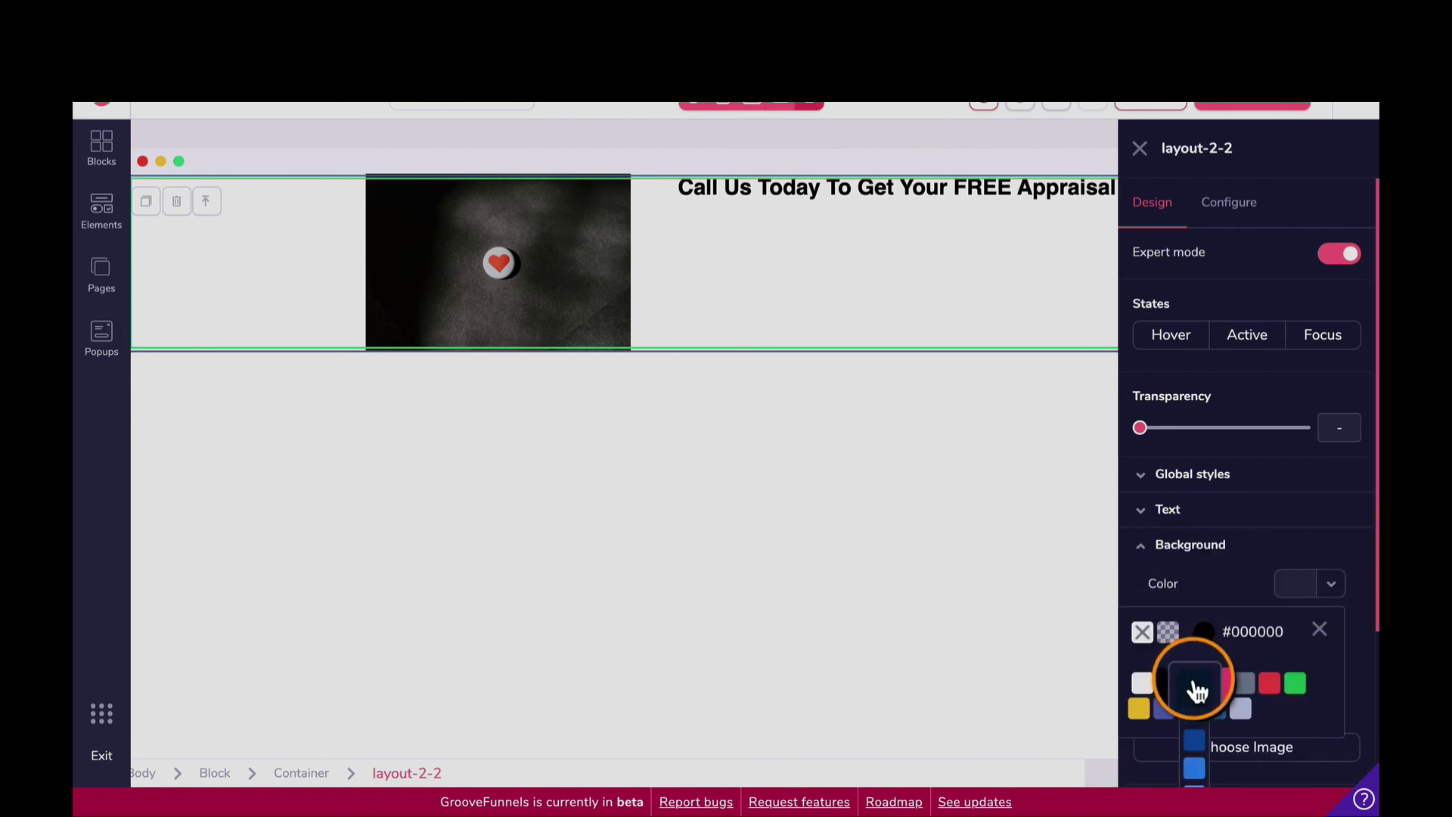
click(1195, 718)
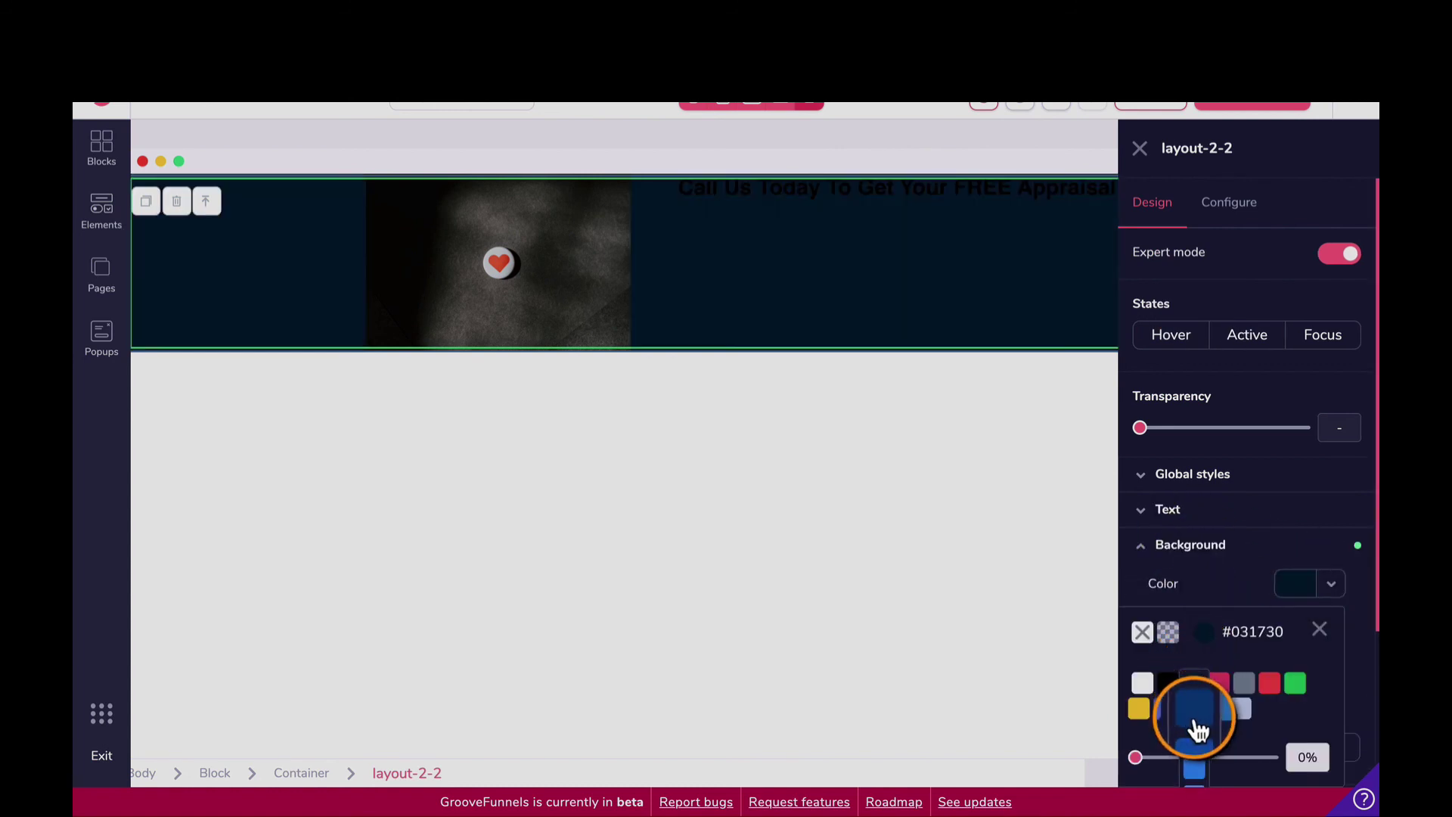
click(1242, 711)
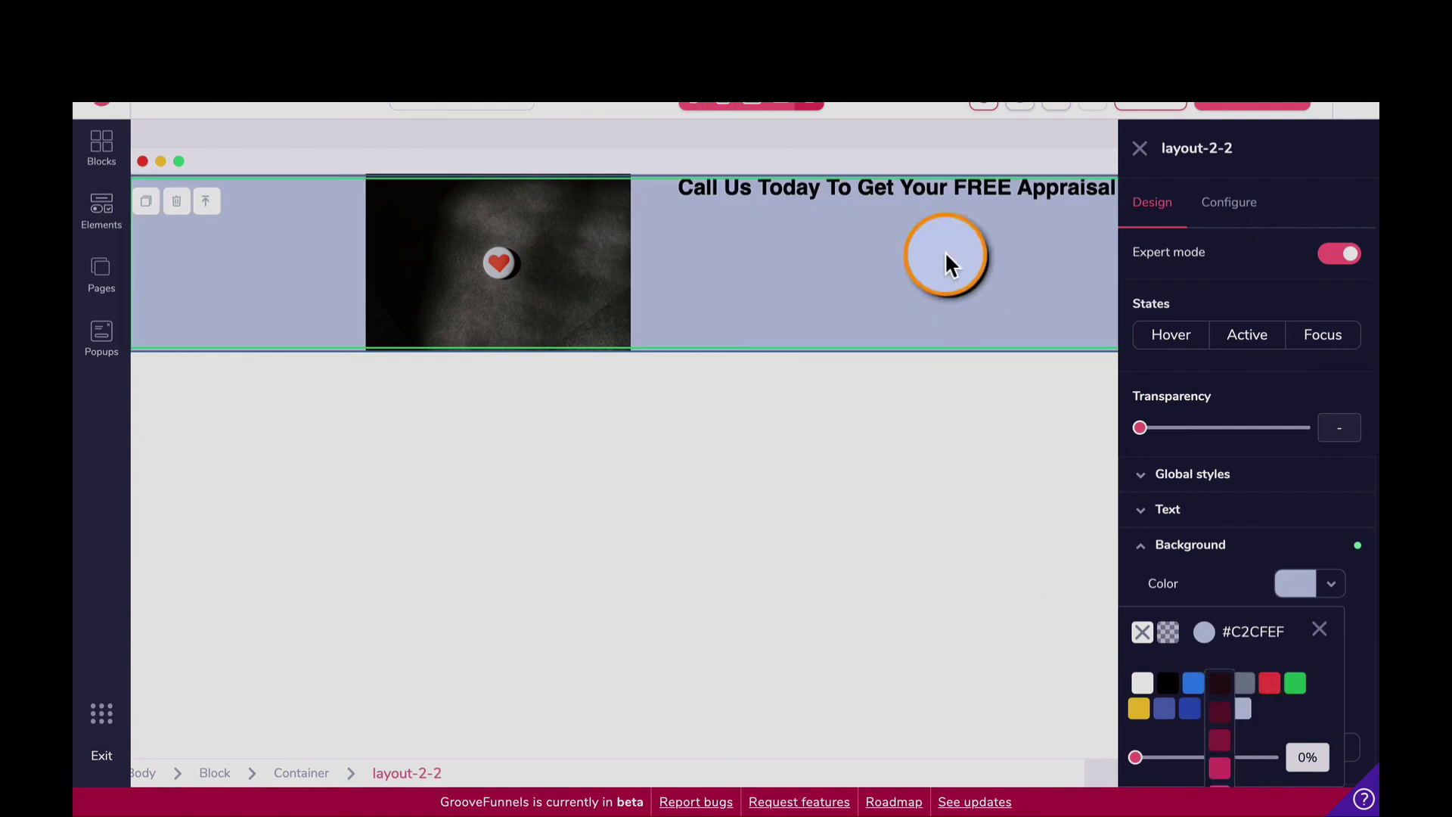
Step: Break the heading into the lines "Call Us Today", "To Get Your" and "FREE Appraisal", and add a "Tel.:" line with the phone number
click(945, 182)
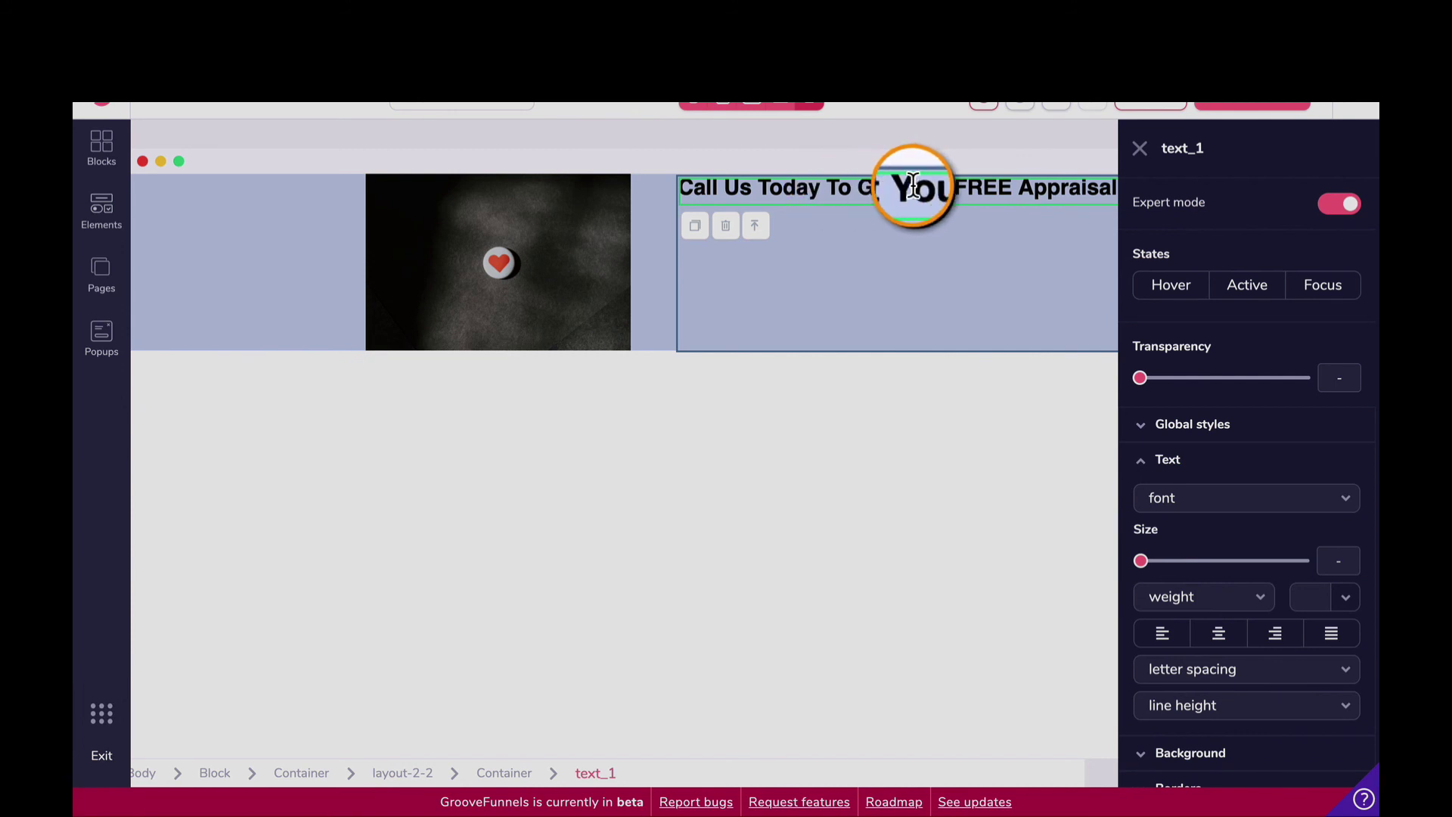
click(830, 186)
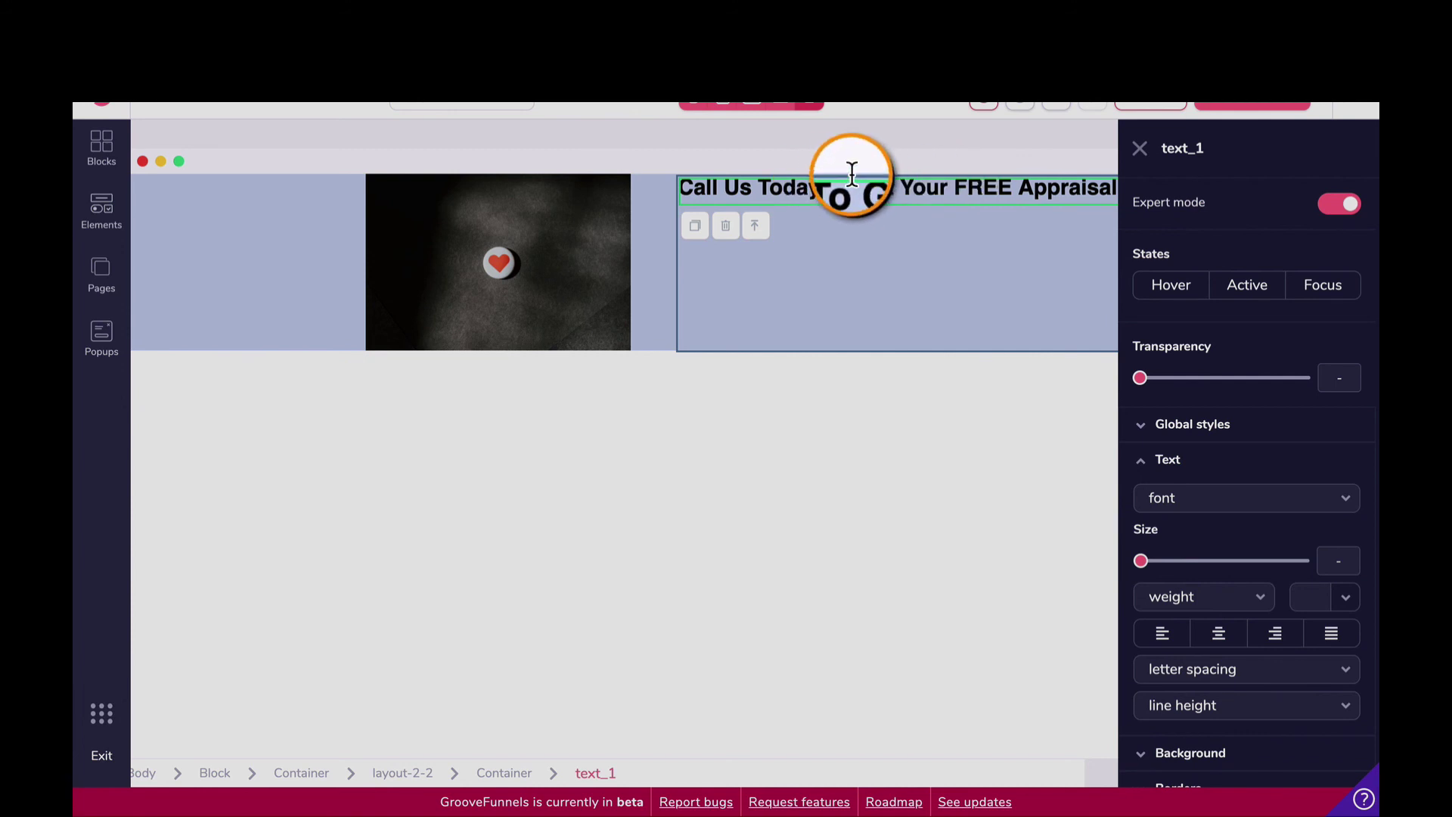
key(Return)
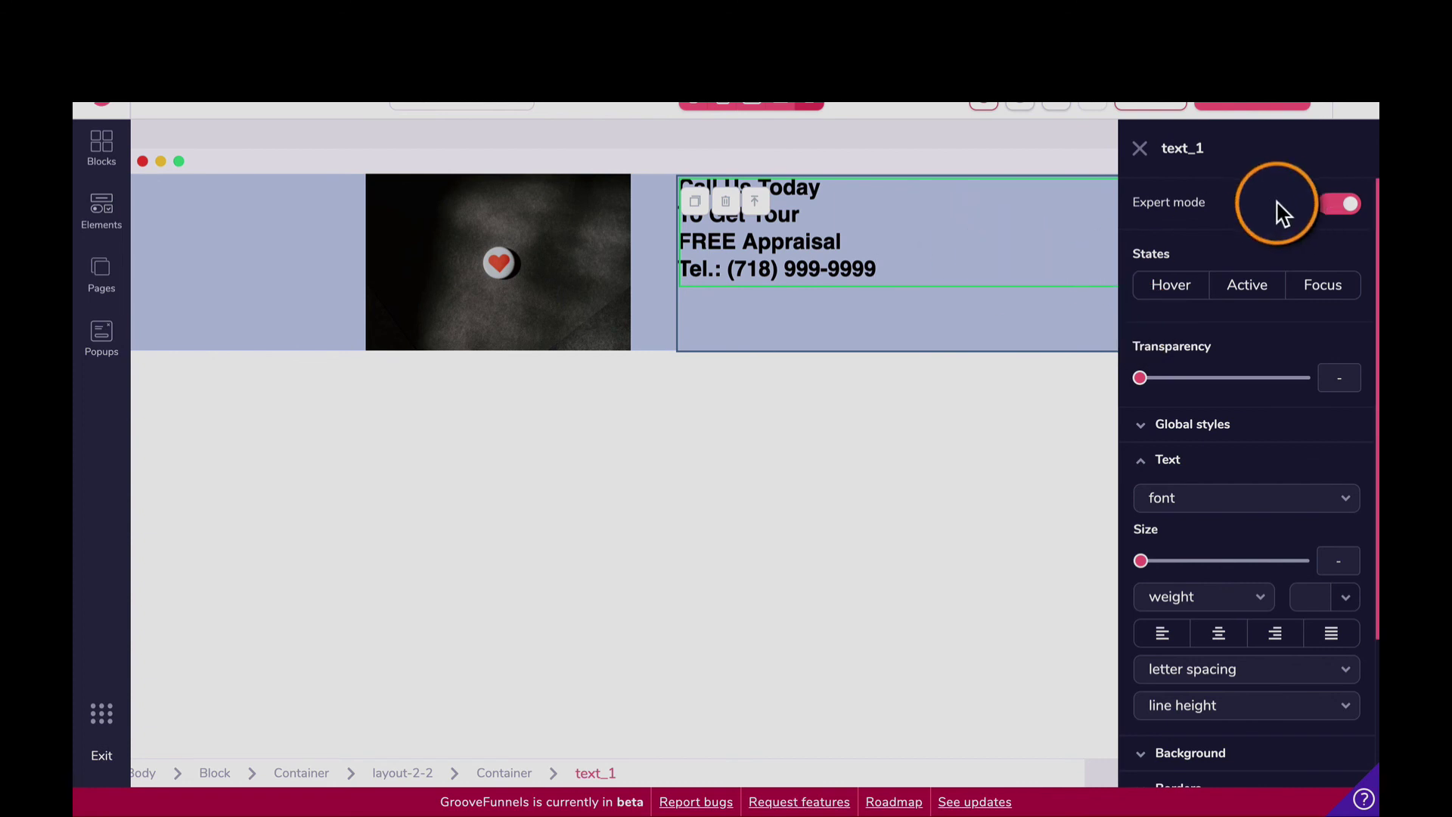
Step: Set the heading text's font to raleway
click(1178, 498)
scroll(1222, 628, down, 5)
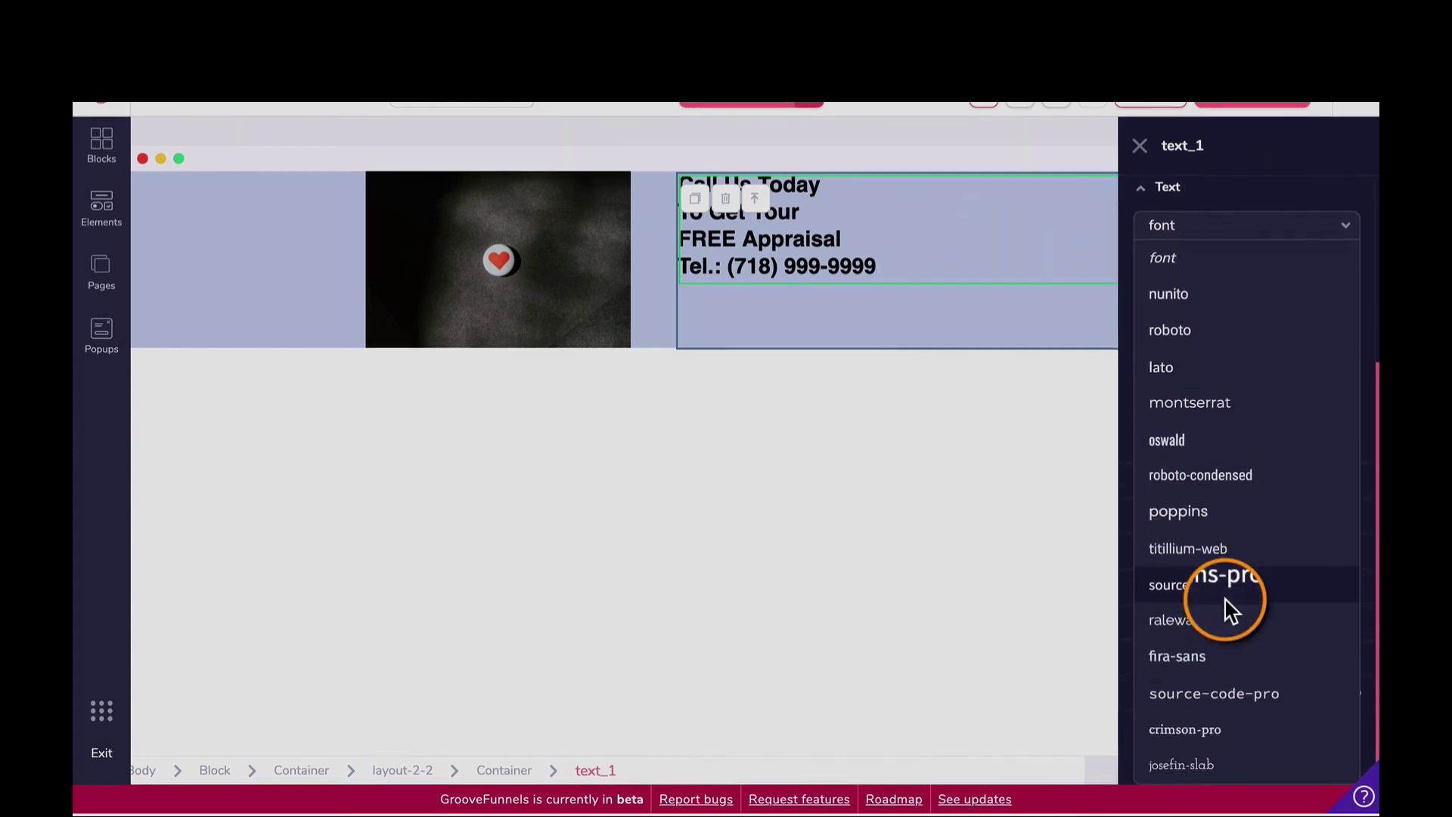
scroll(1206, 473, up, 1)
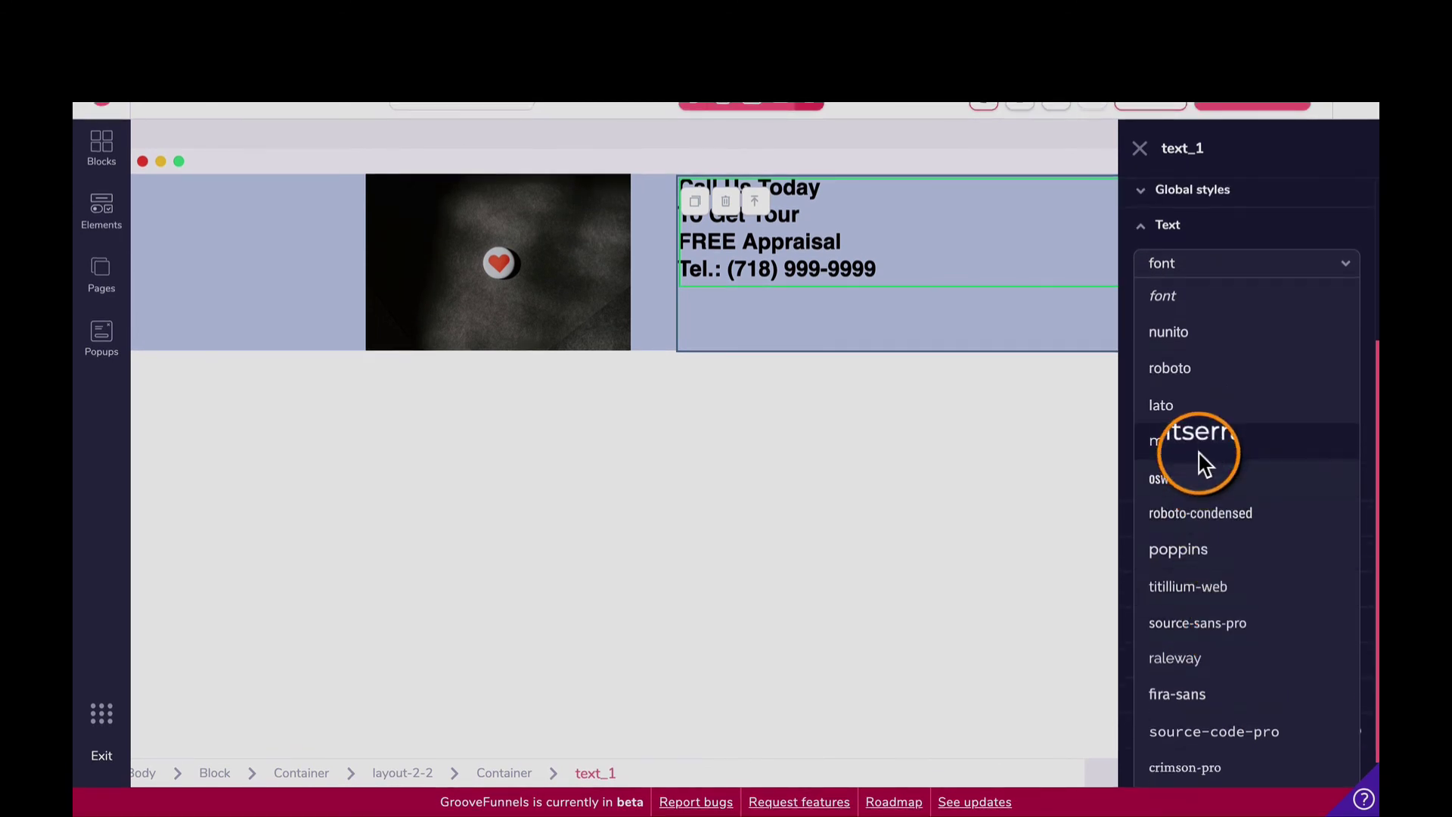
click(1192, 658)
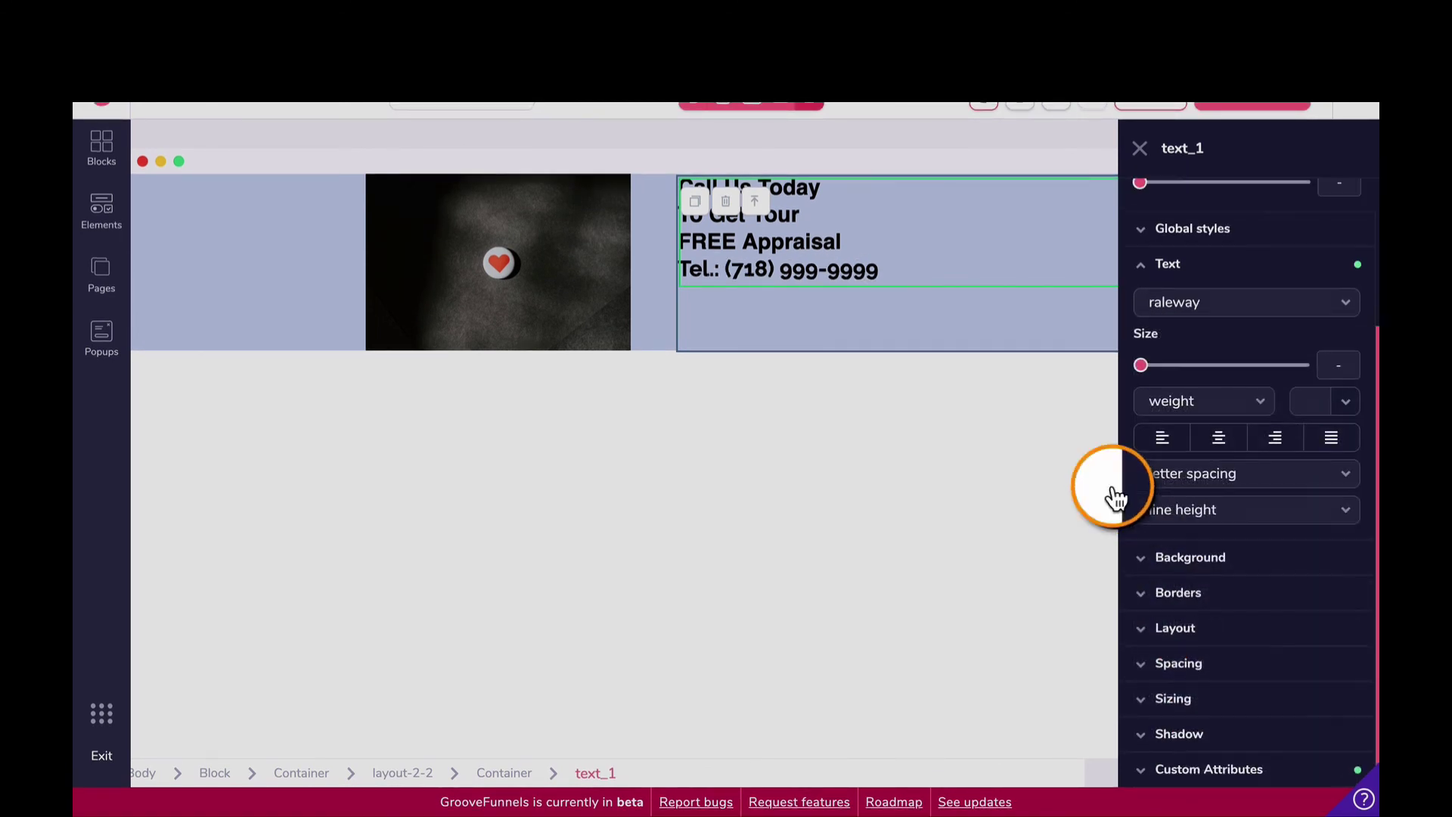
click(971, 306)
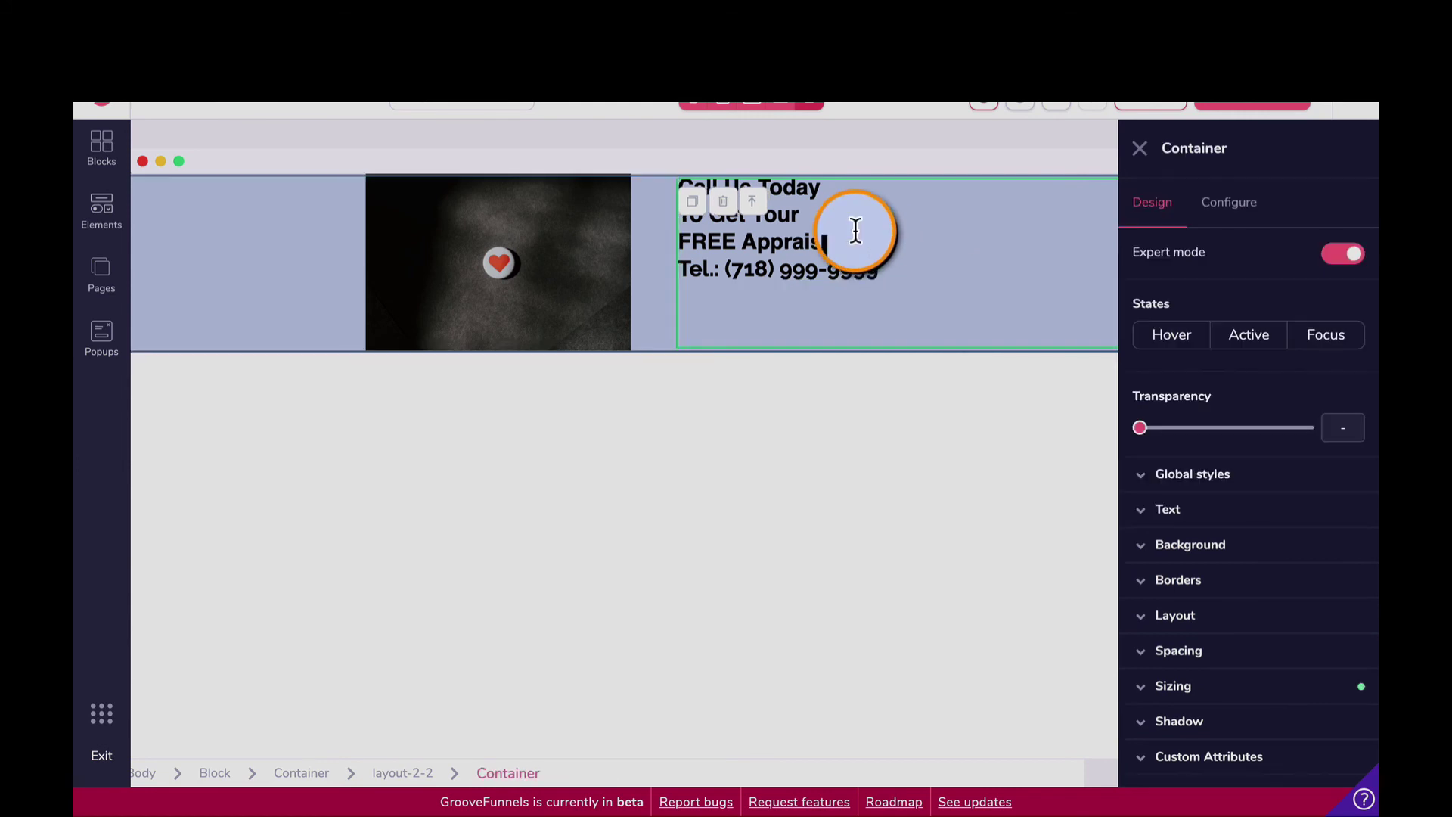
Step: Select all four lines of the heading and set their font to montserrat
click(895, 242)
key(ctrl+a)
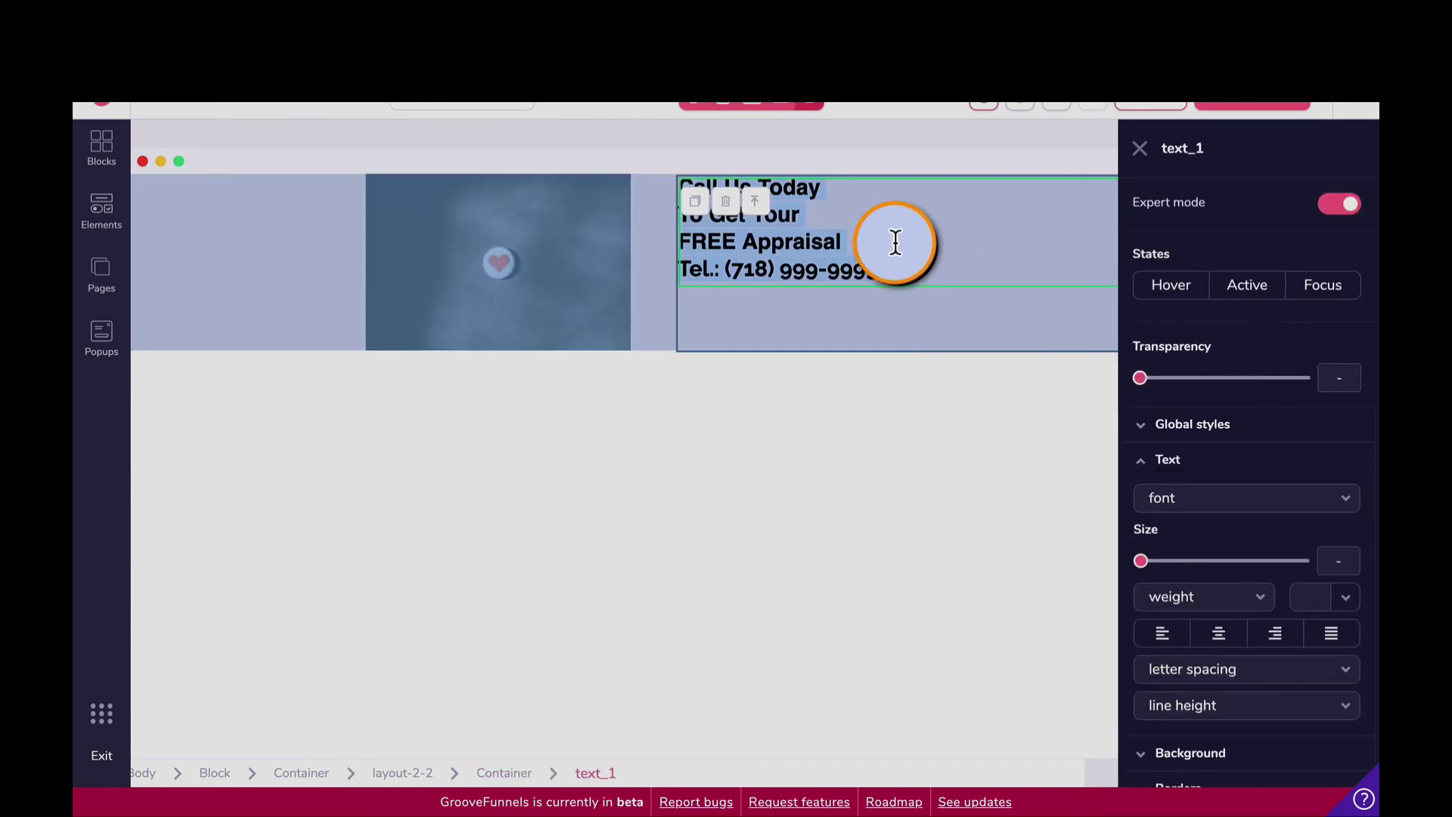
click(919, 286)
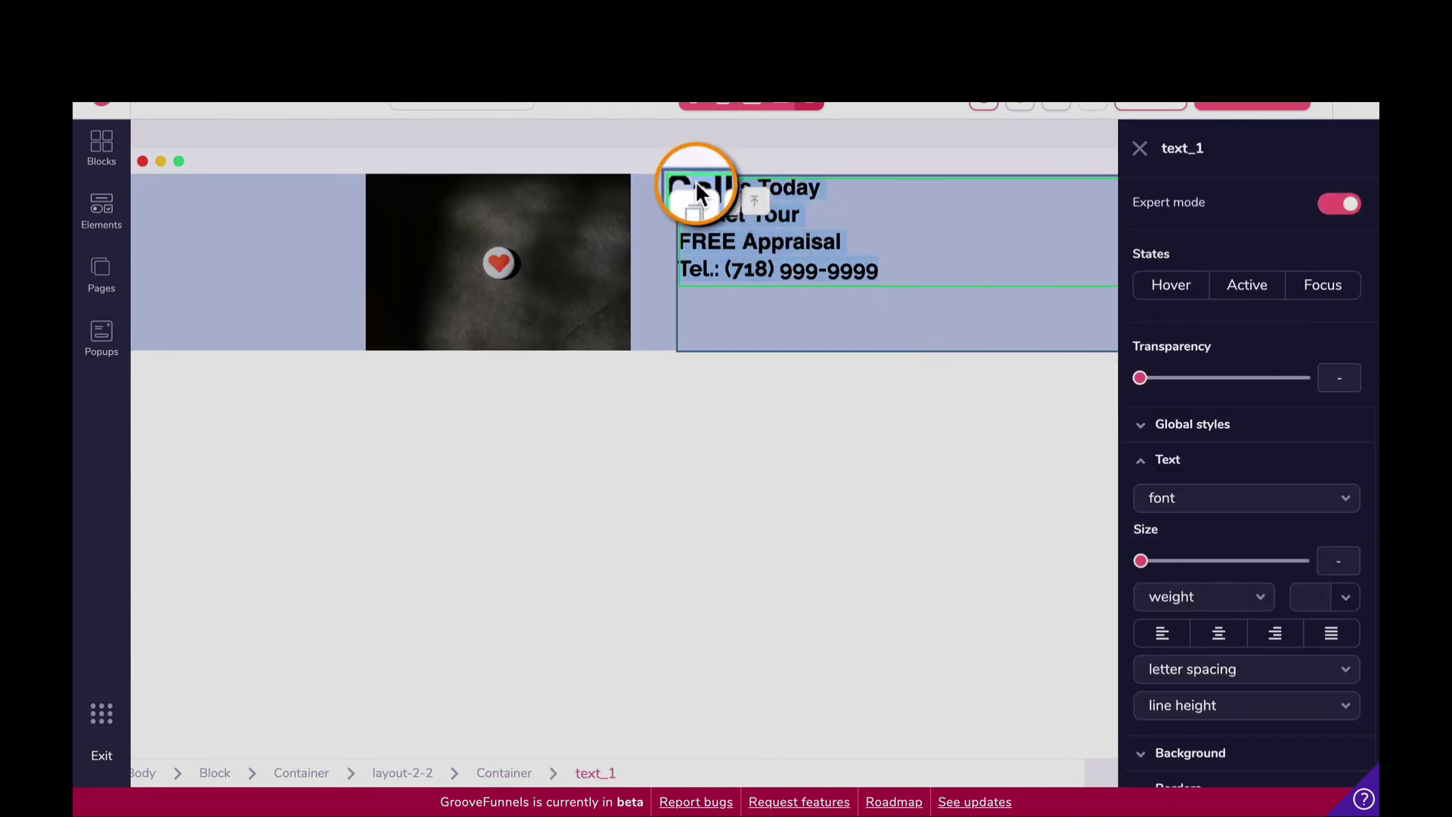
click(940, 242)
click(1190, 496)
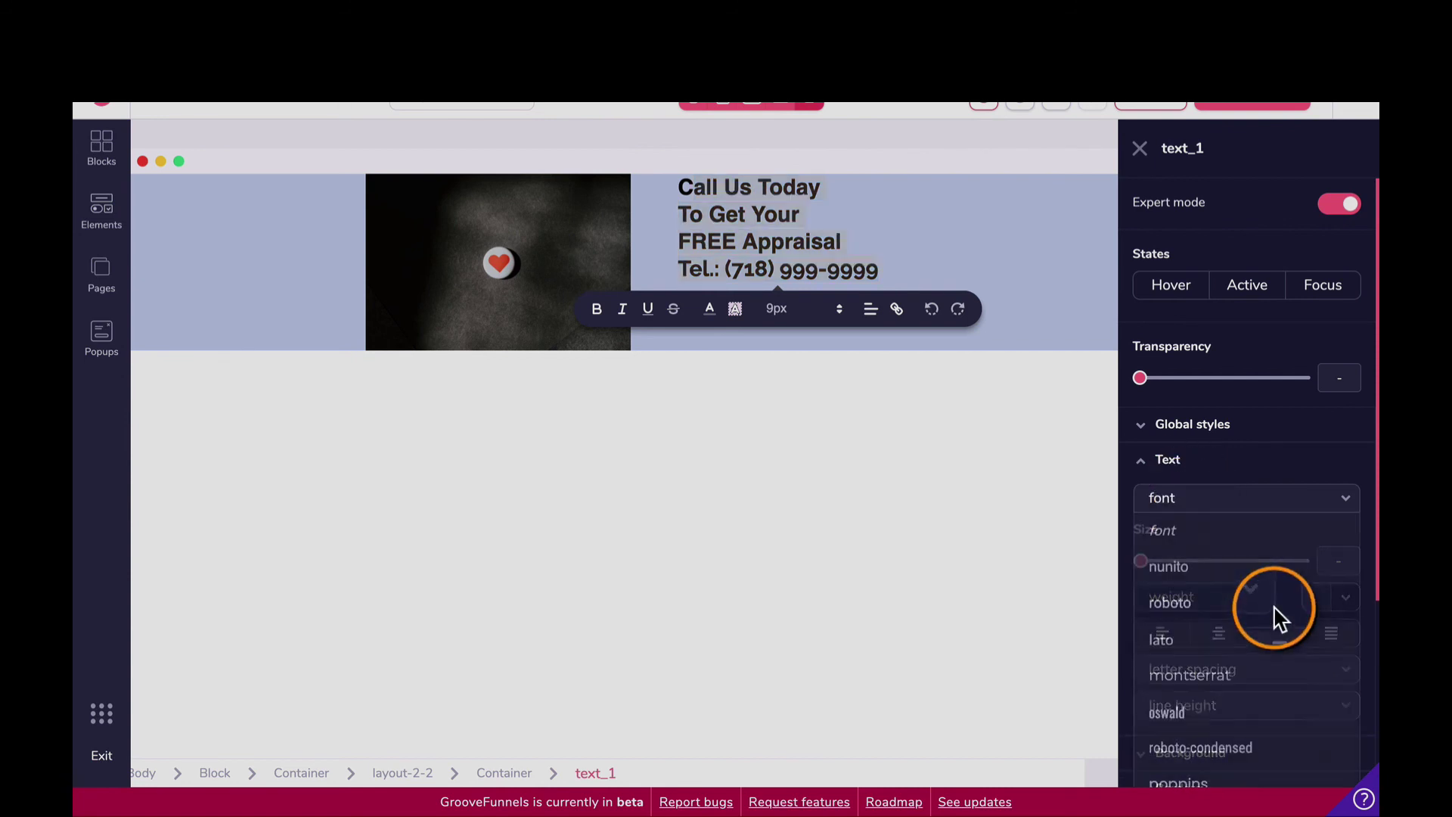
scroll(1229, 711, down, 2)
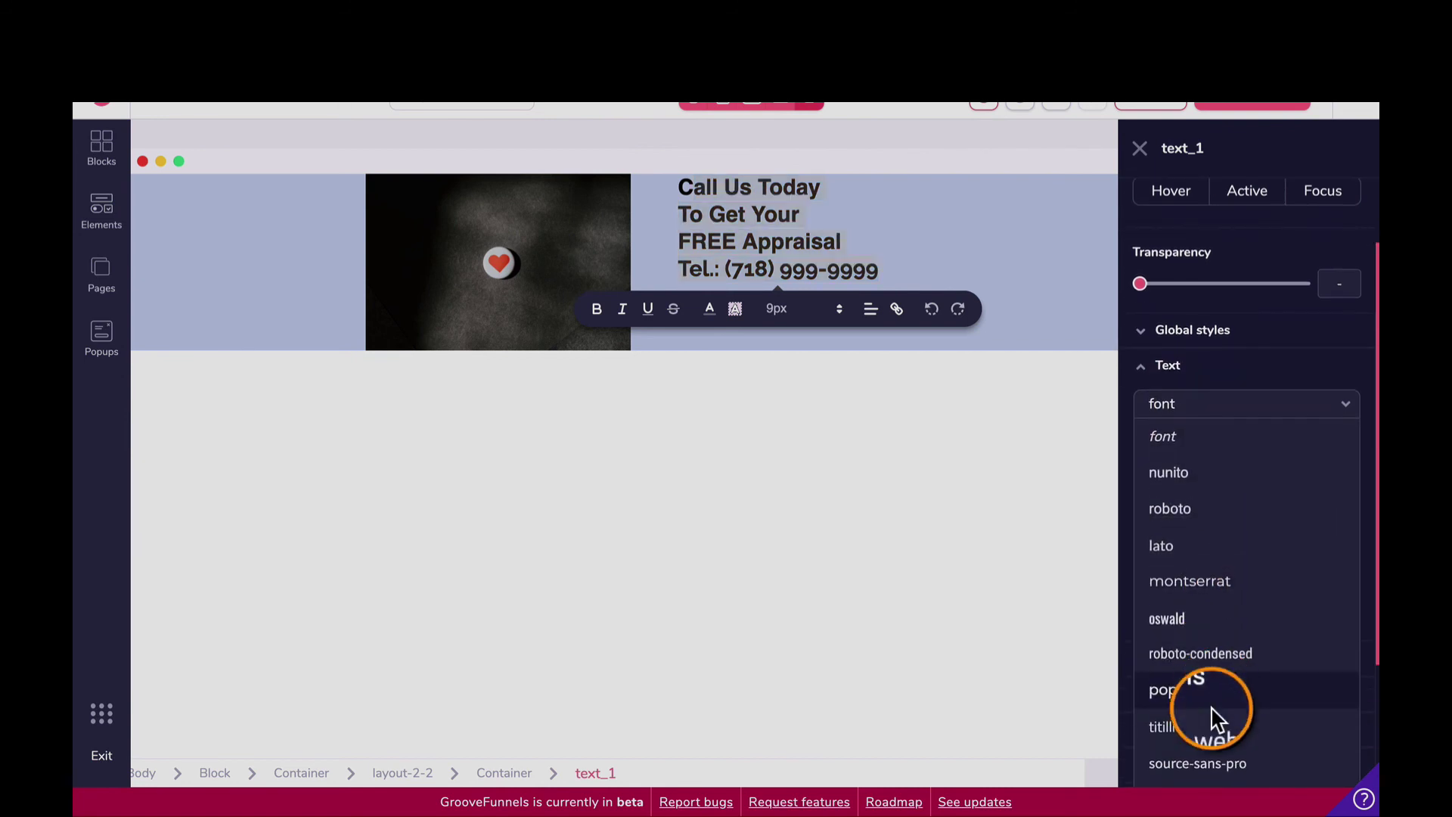
click(1218, 586)
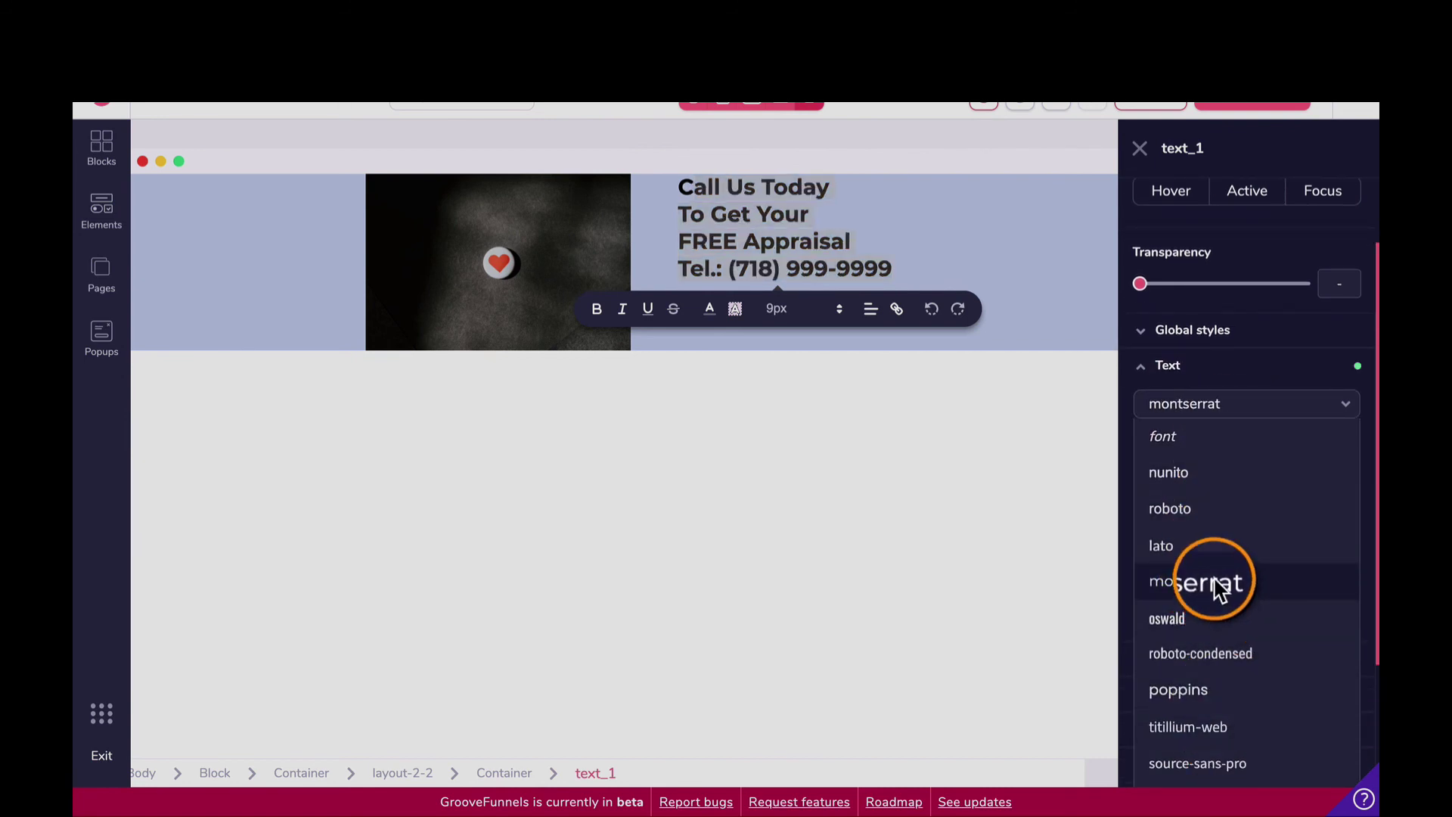
click(1036, 261)
click(1045, 323)
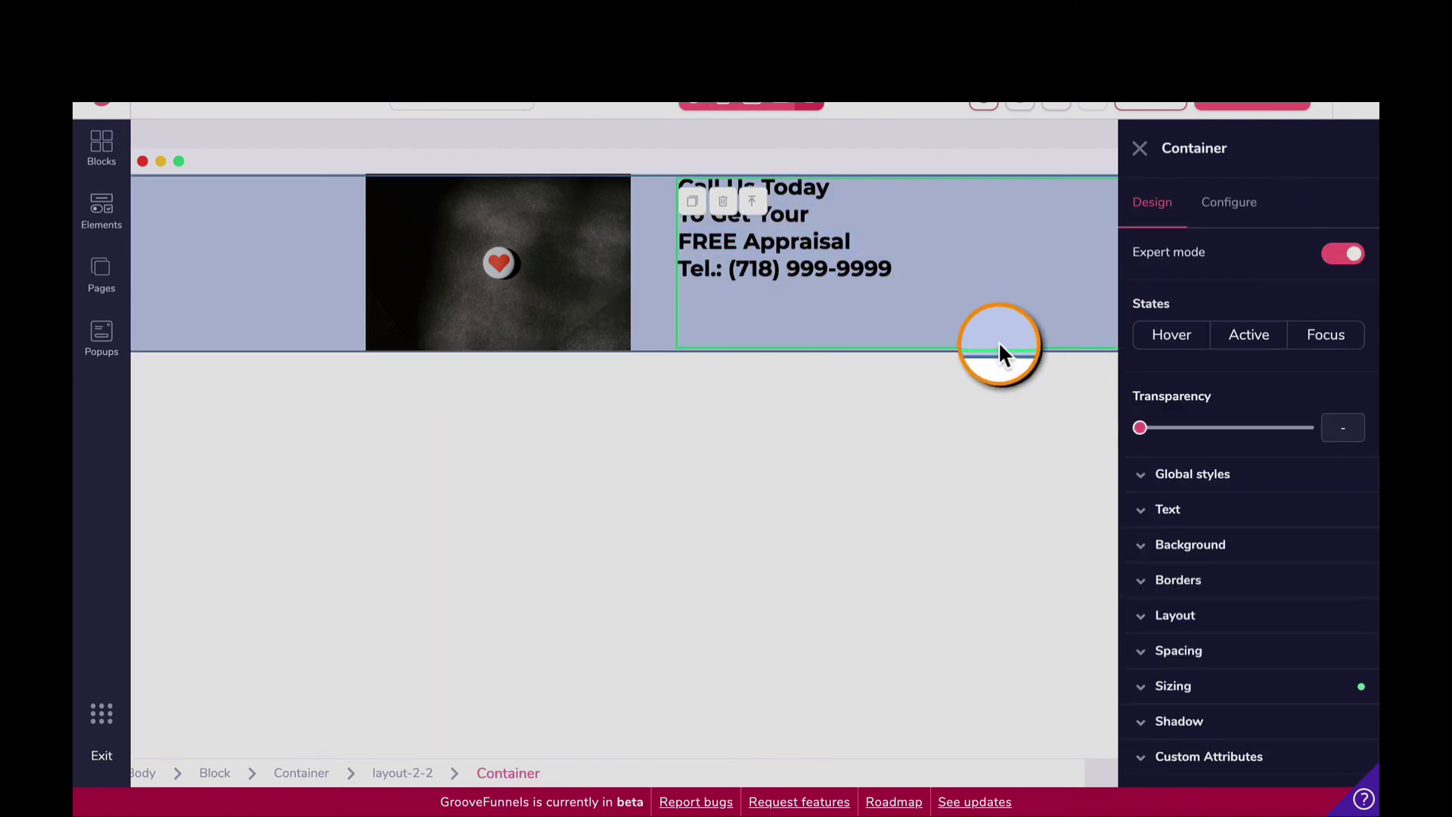
Step: Set the whole heading's text size to 2.25rem and center-align it in its column
click(966, 271)
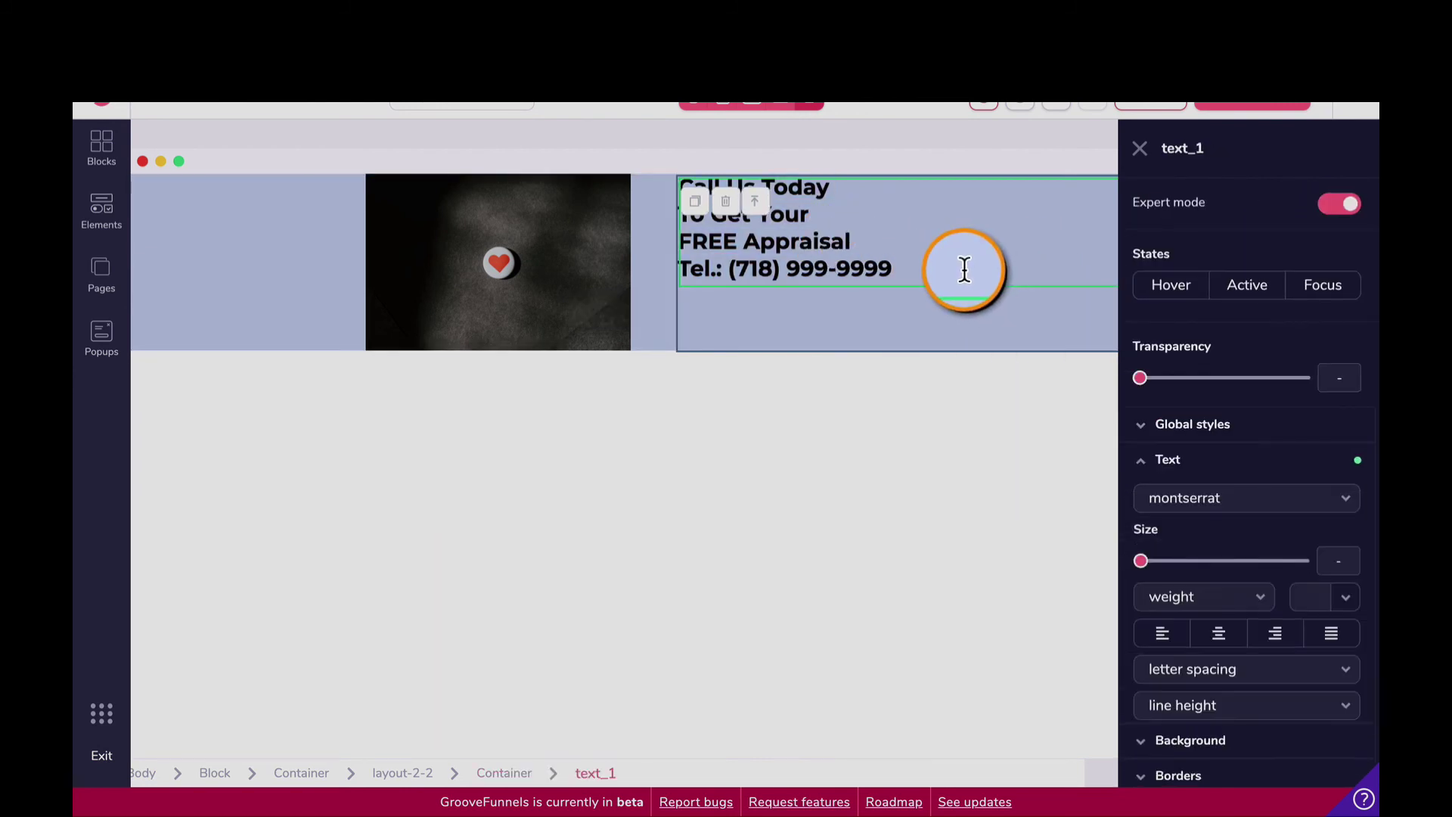
mouse_move(1141, 561)
mouse_down()
mouse_move(1182, 573)
mouse_move(1141, 565)
mouse_up()
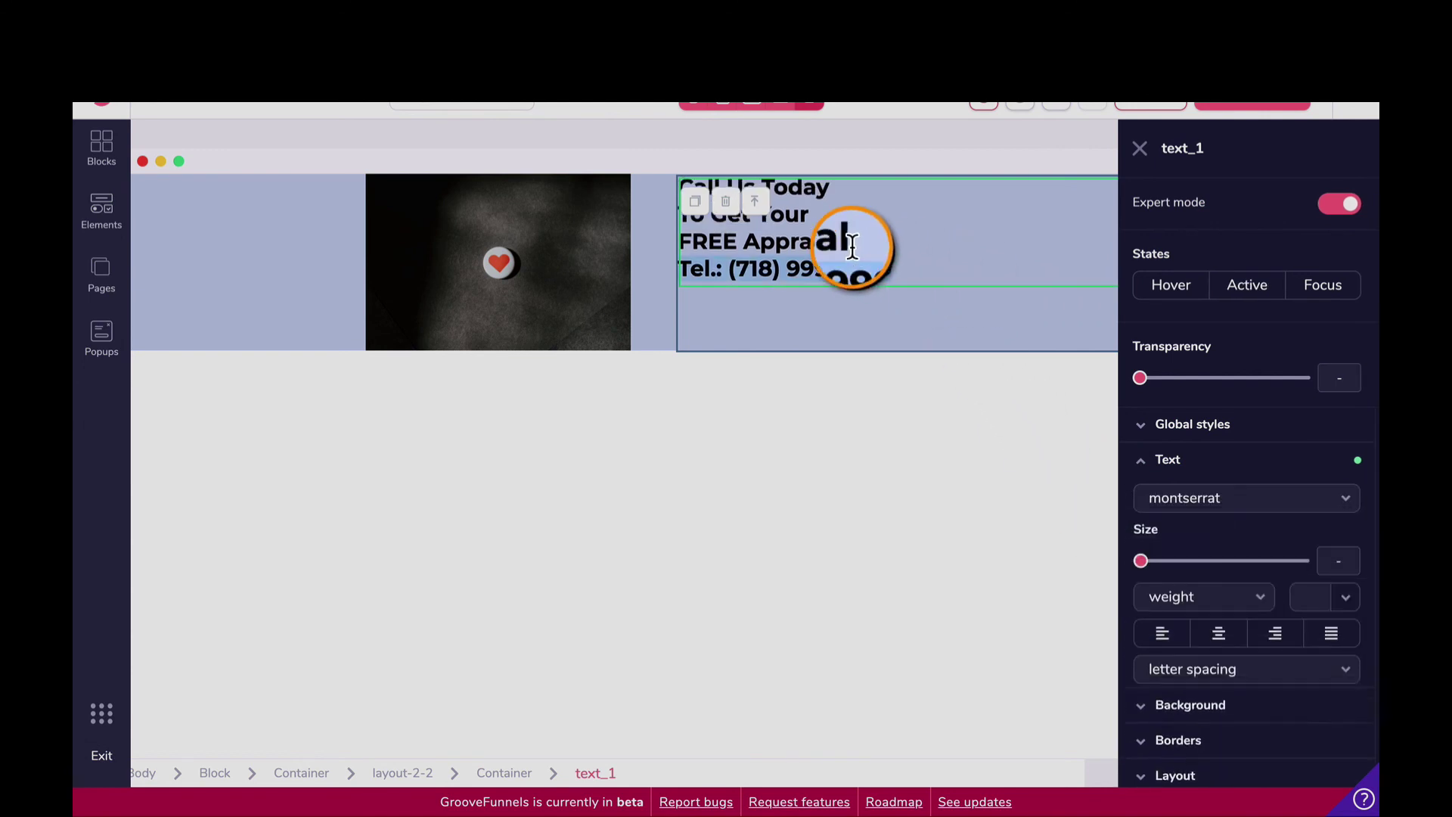
drag(853, 247, 686, 175)
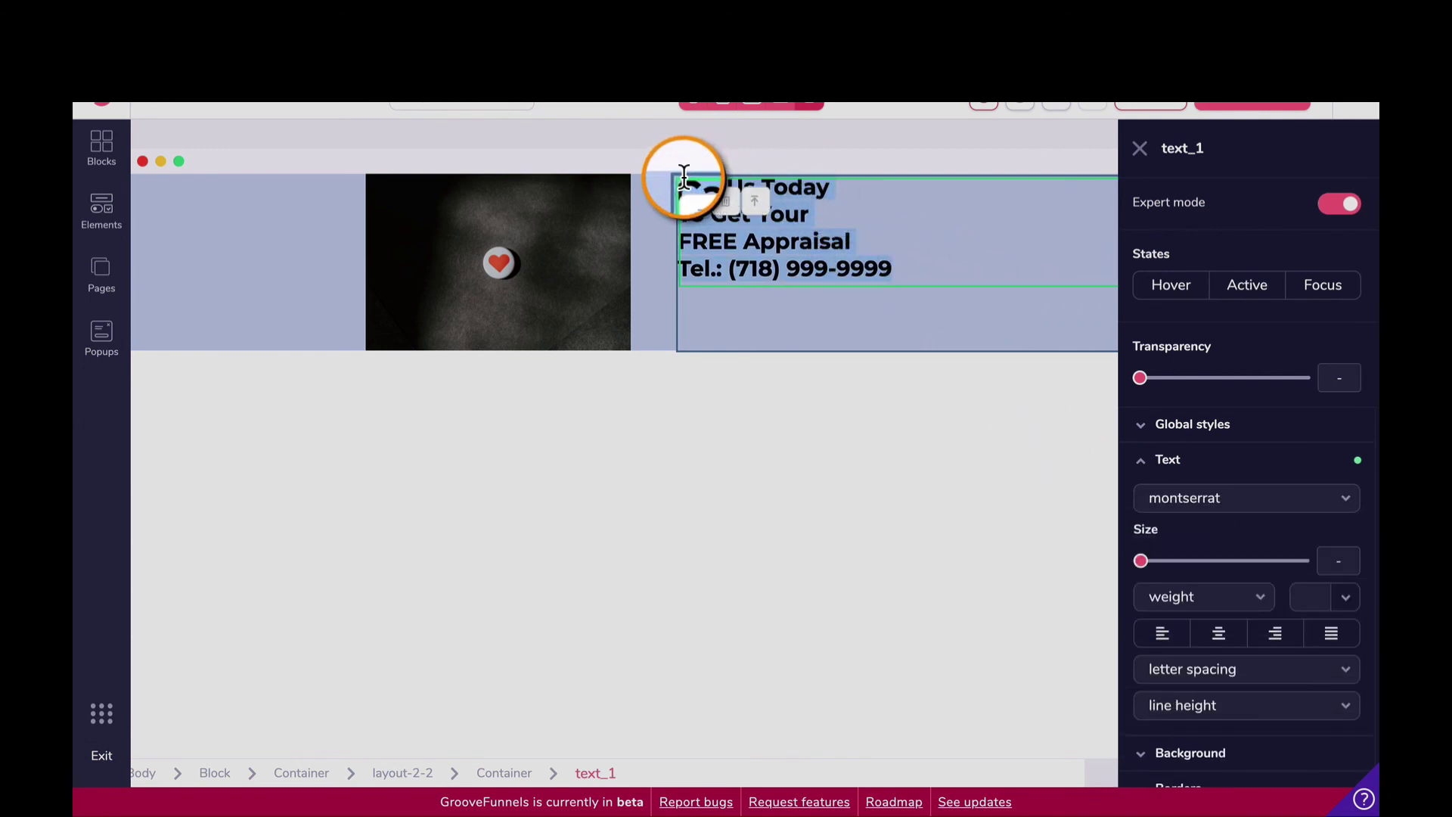
drag(1142, 560, 1255, 574)
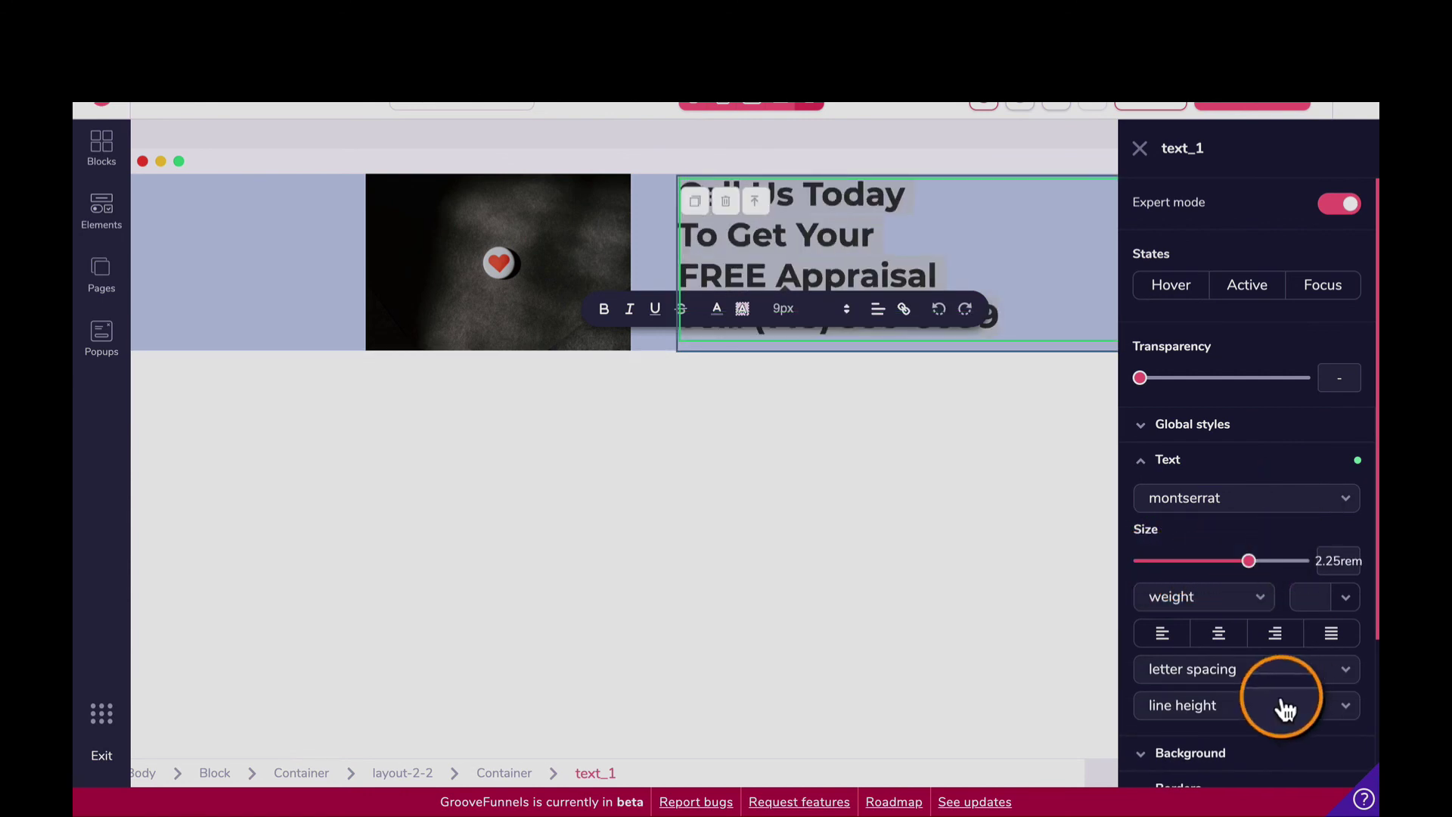
click(1219, 633)
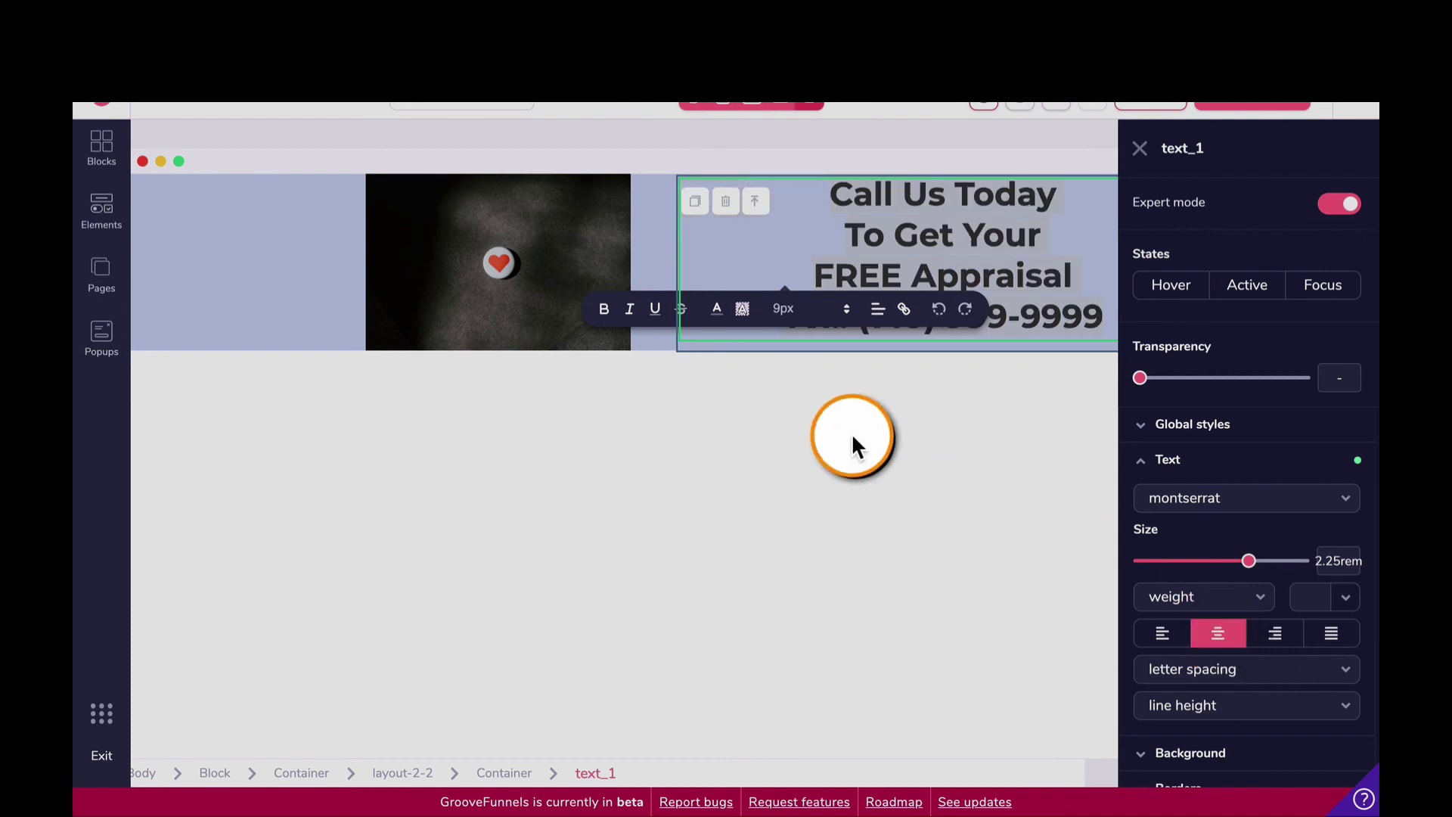
scroll(1242, 590, down, 3)
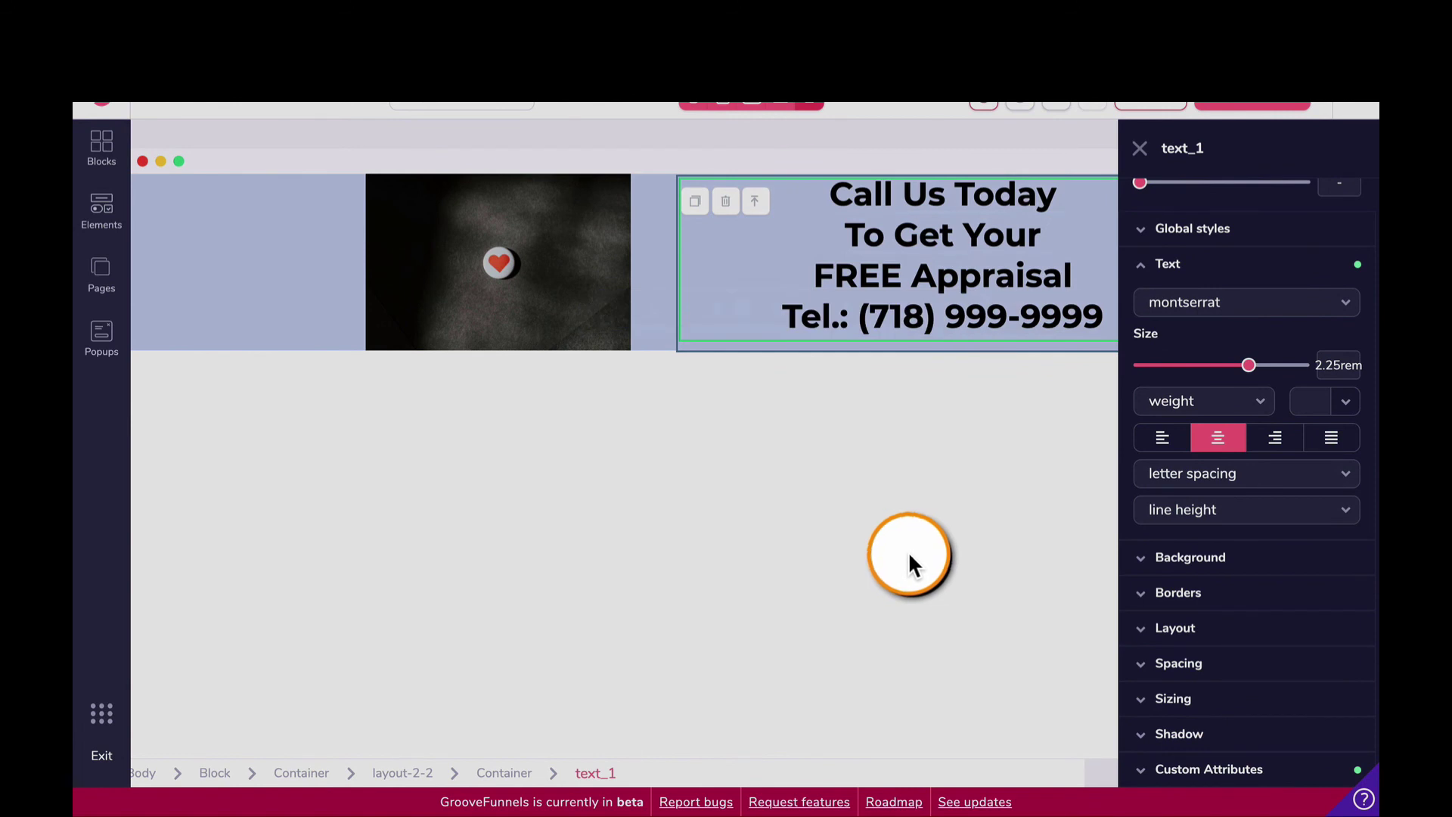
click(311, 246)
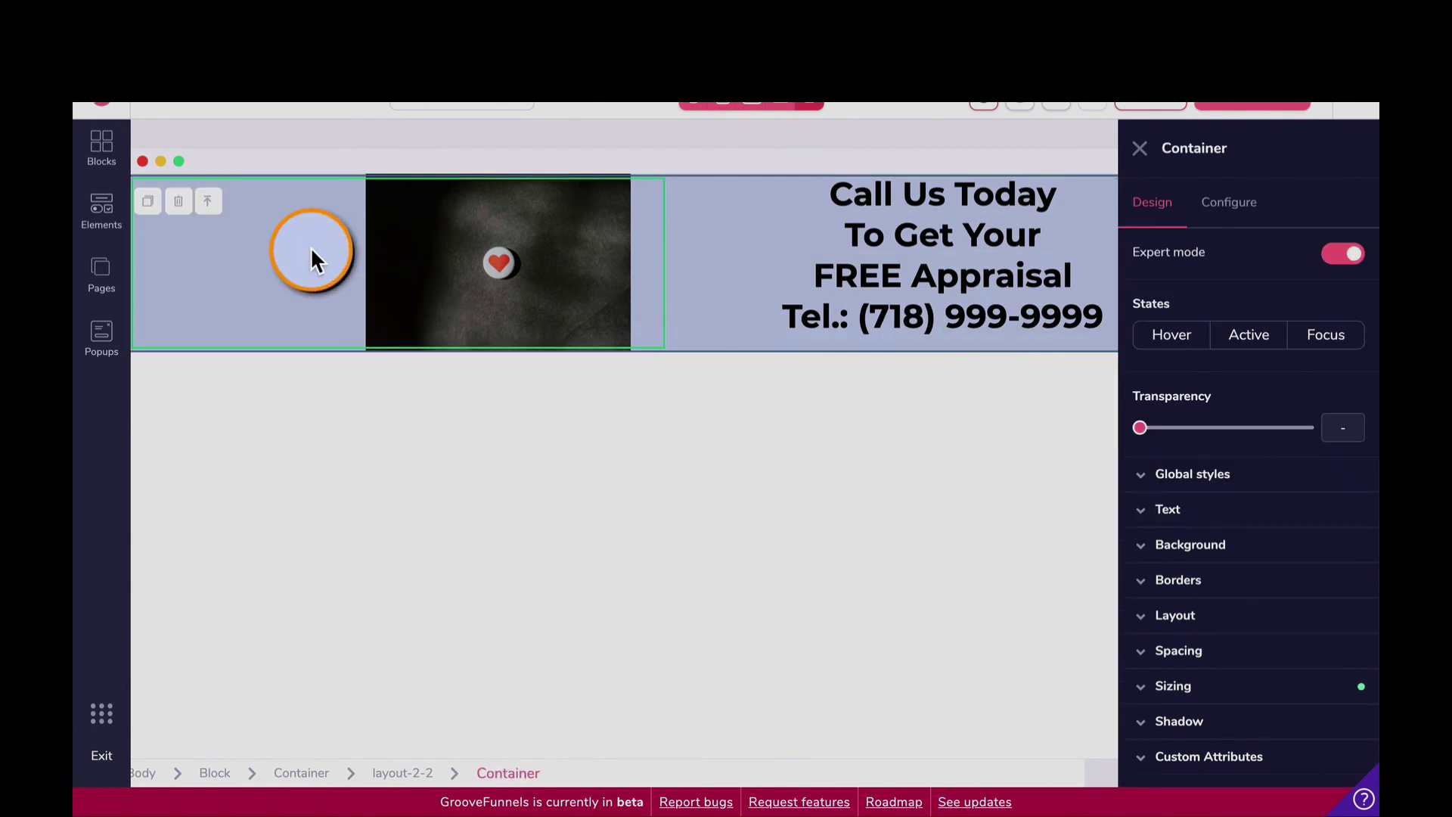
Step: Set the top and bottom padding of the header's two-column layout row to 1.75rem
click(690, 338)
click(664, 342)
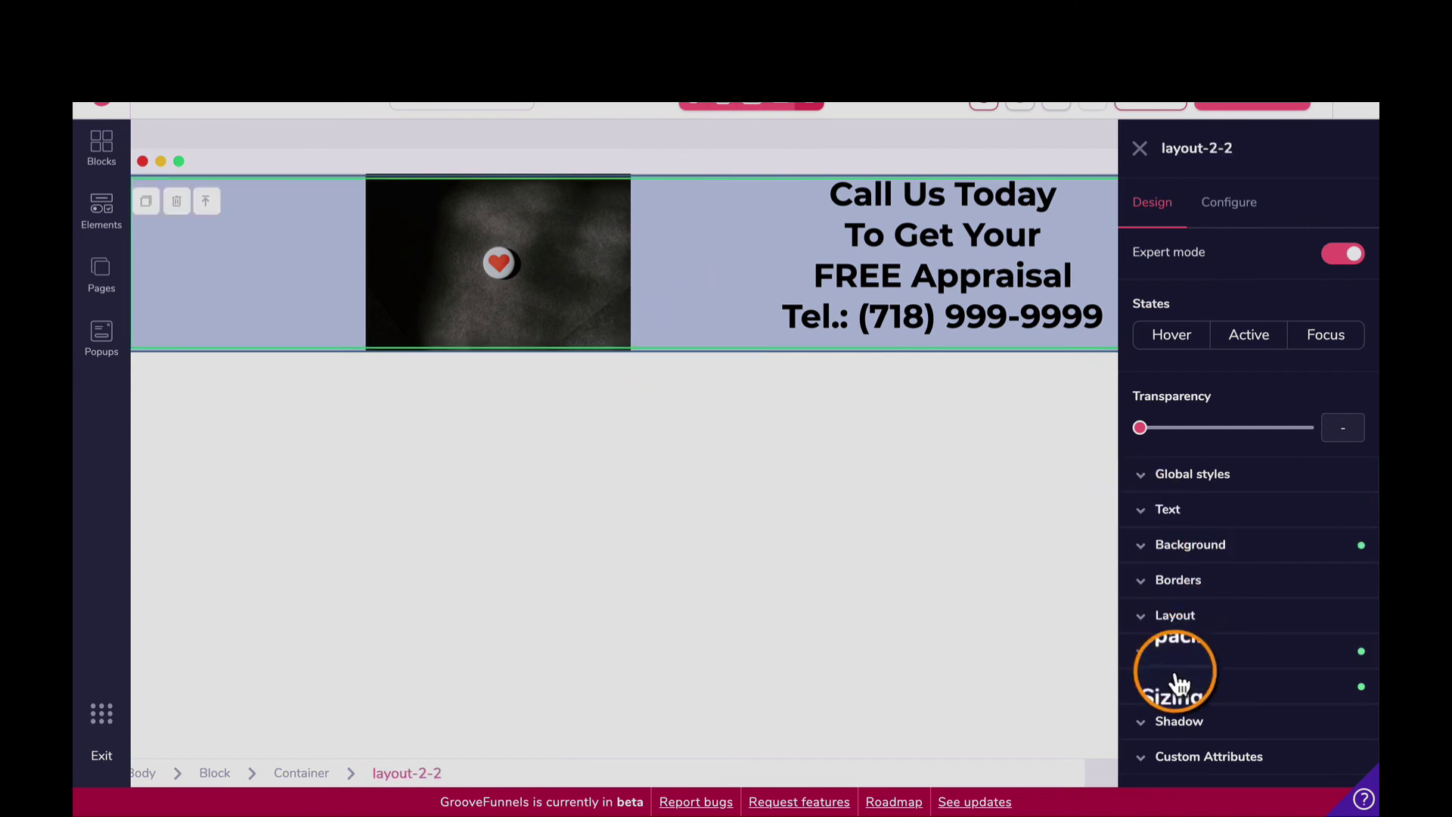
click(1180, 587)
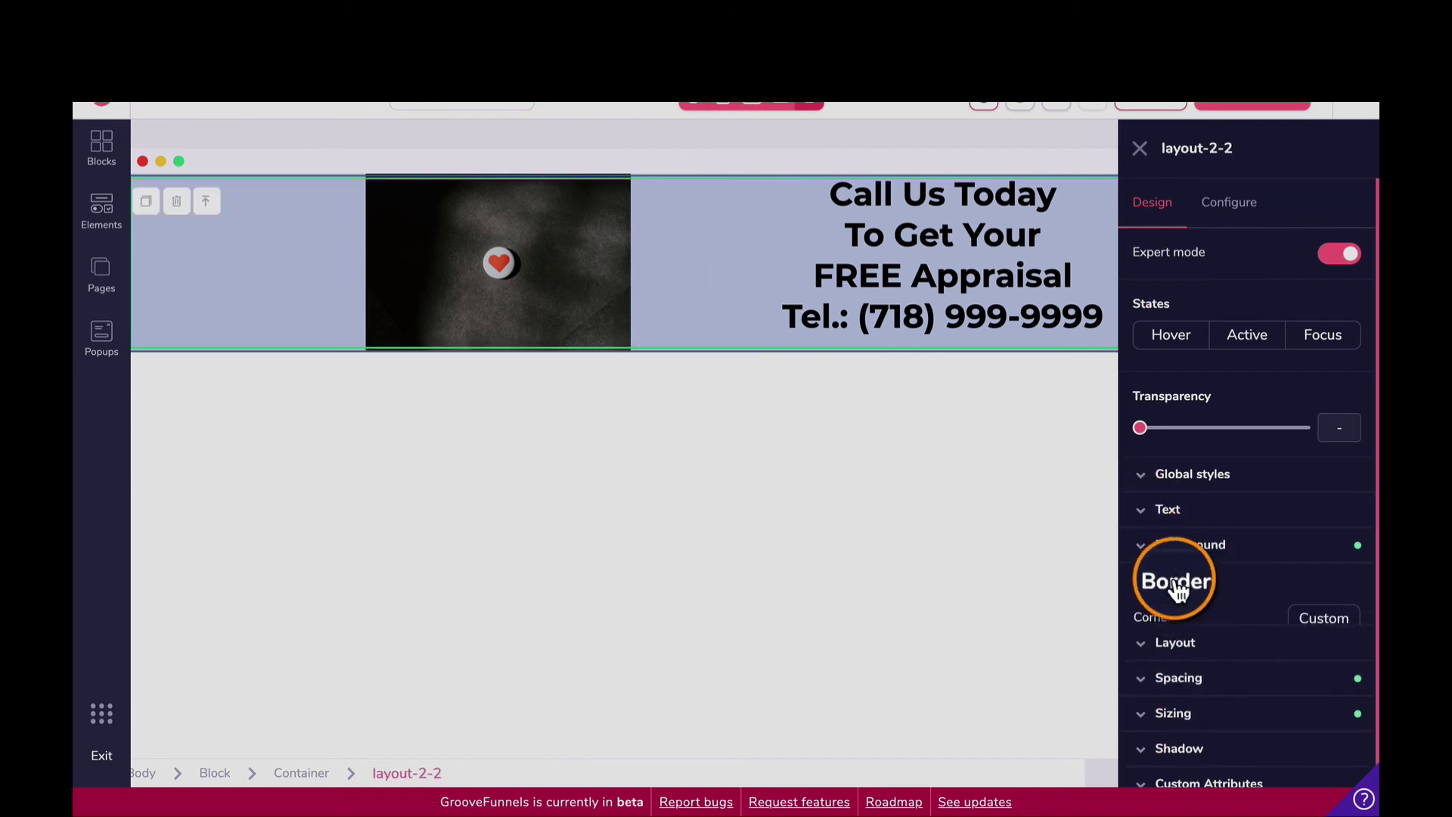
scroll(1177, 547, down, 1)
scroll(1173, 546, down, 2)
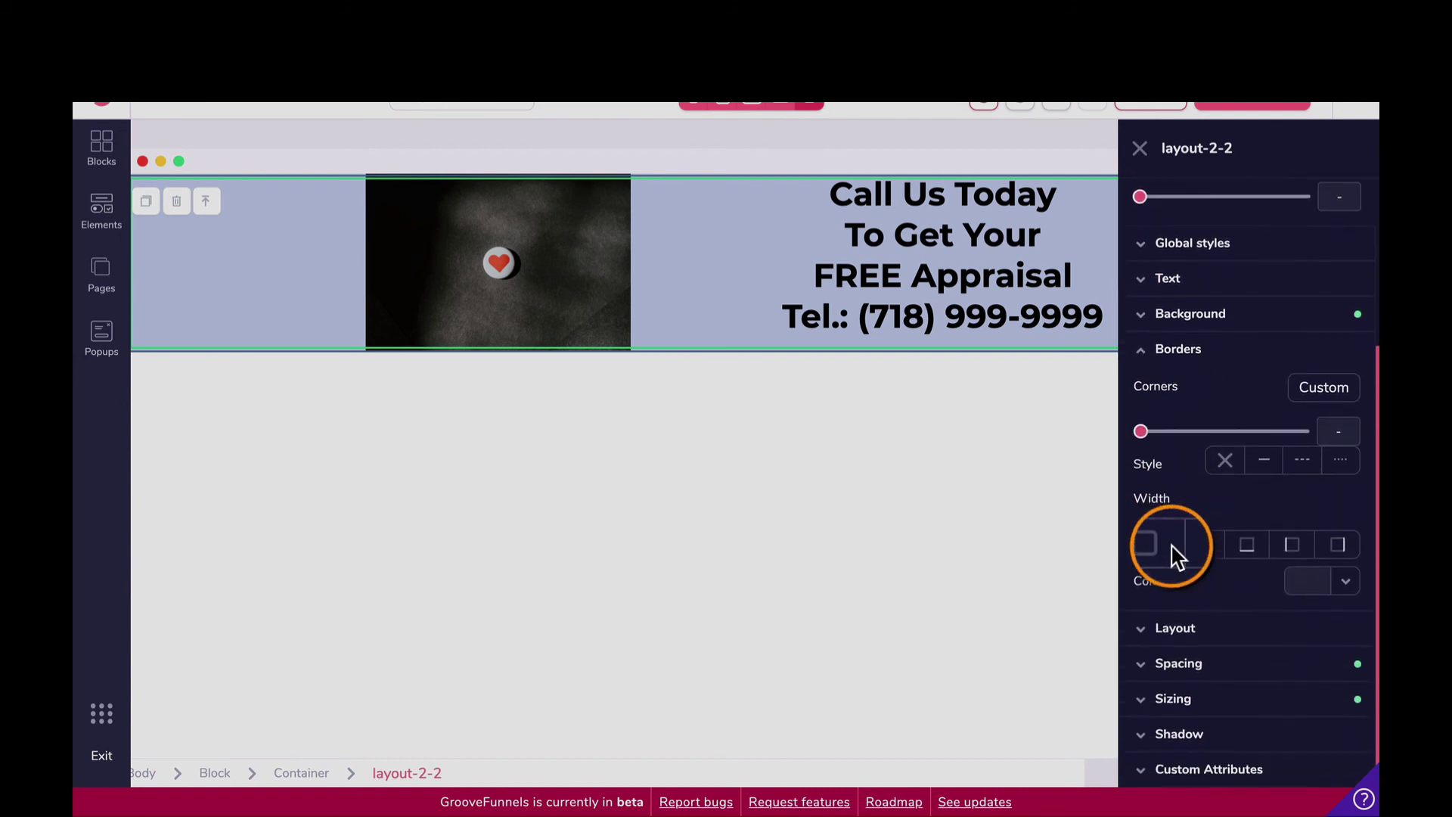
click(1180, 666)
scroll(1269, 707, down, 1)
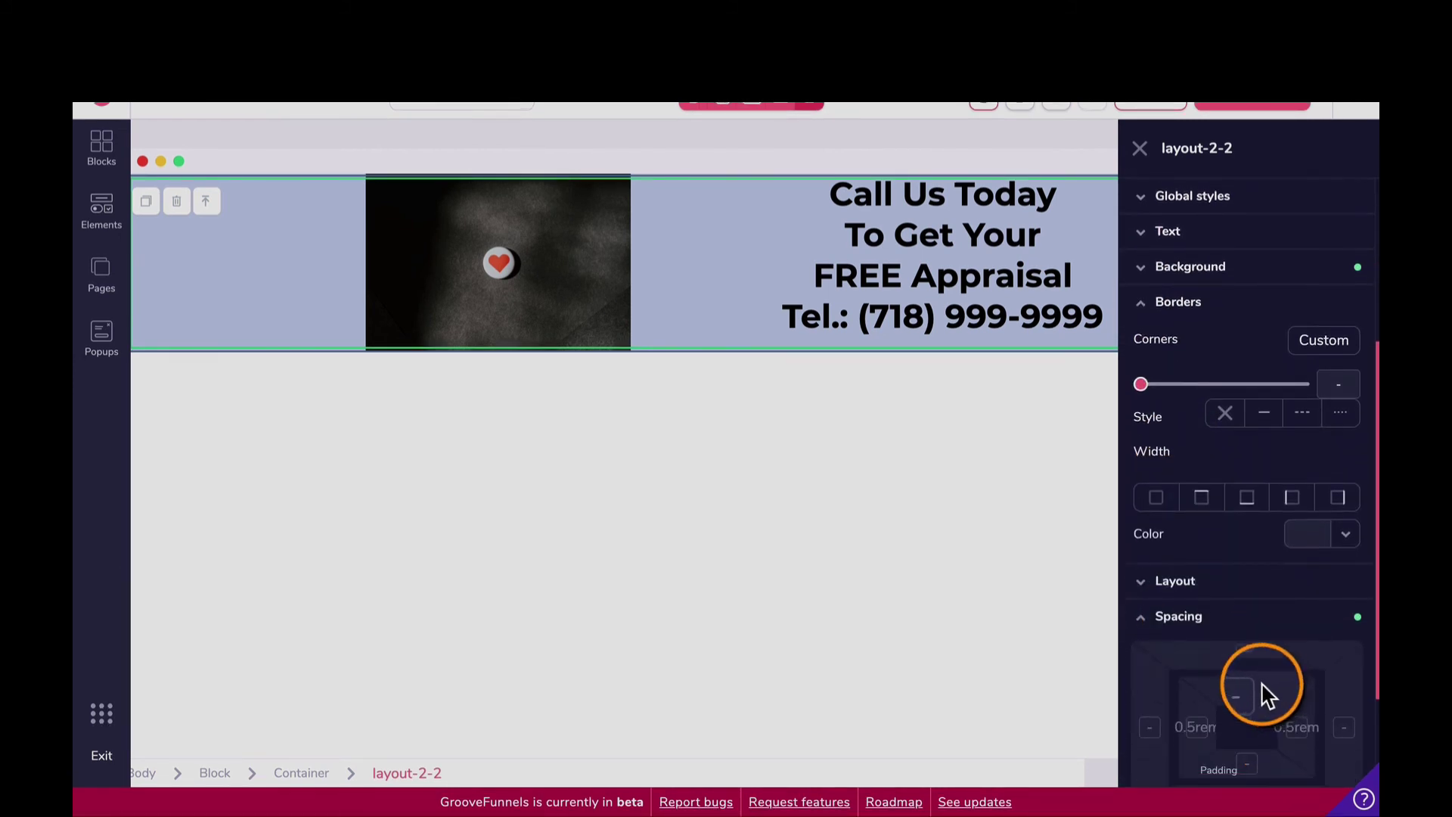
click(1246, 694)
scroll(1265, 672, down, 1)
click(1248, 700)
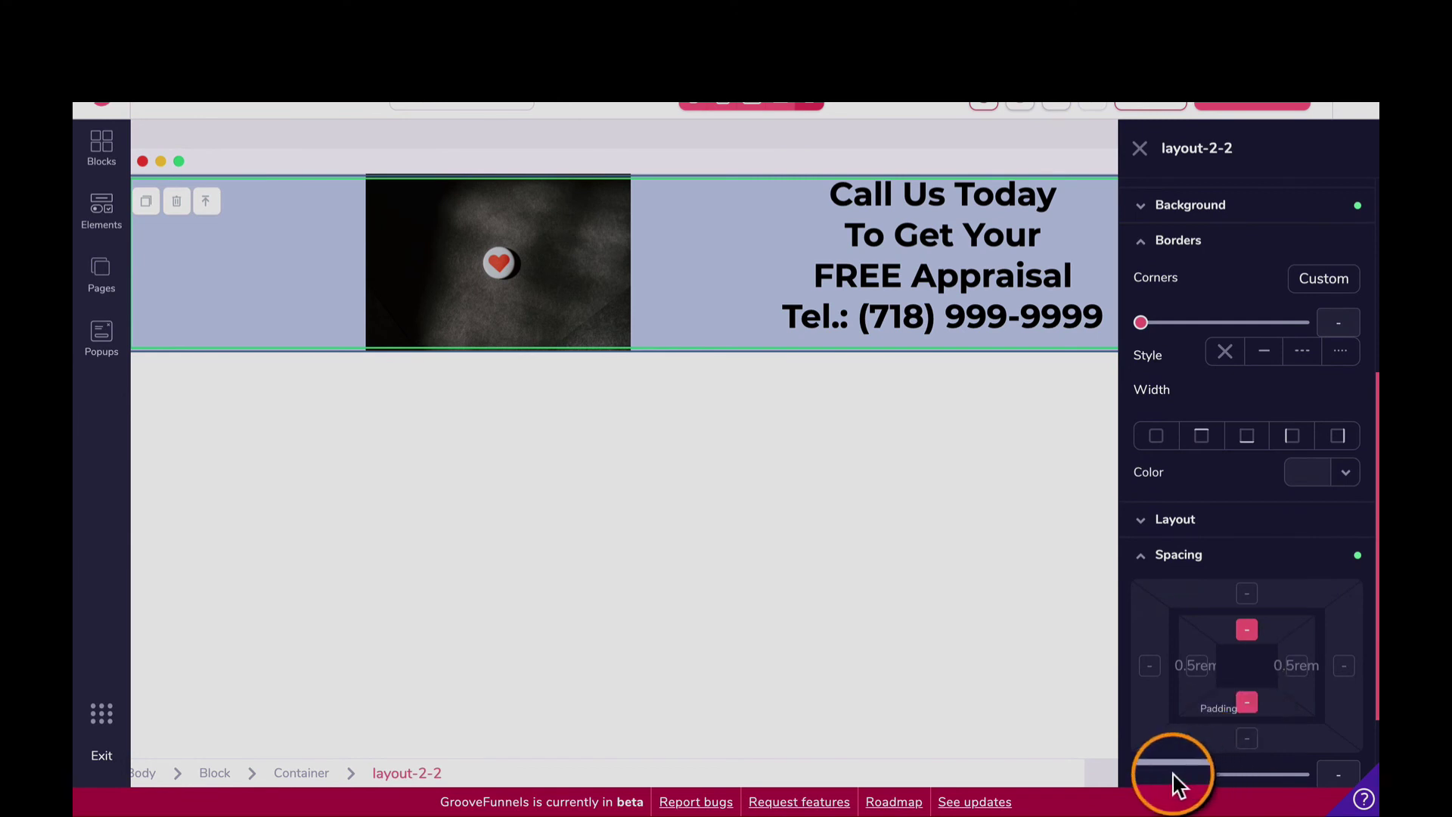
click(1140, 774)
drag(1155, 783, 1195, 783)
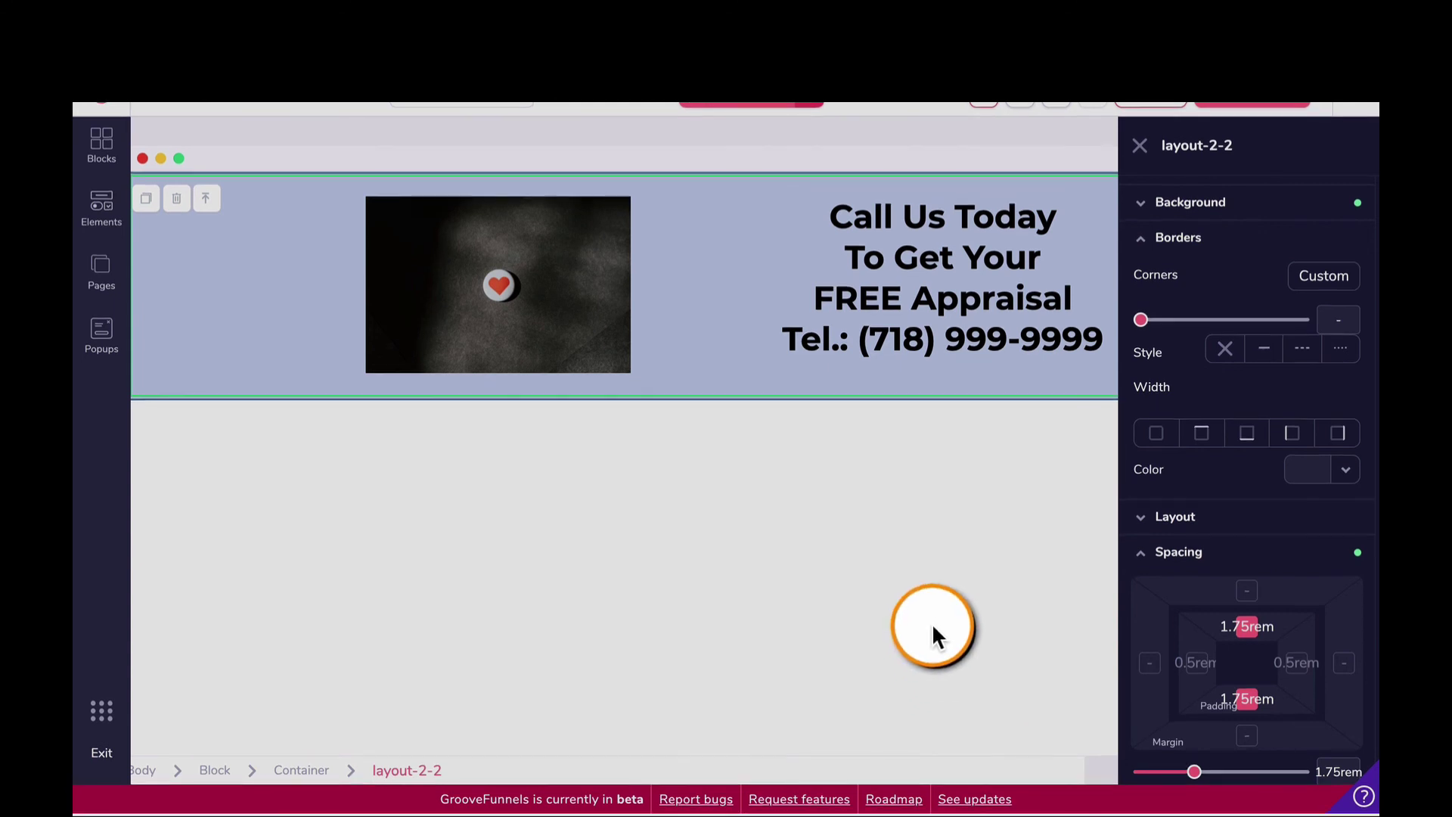
click(1140, 147)
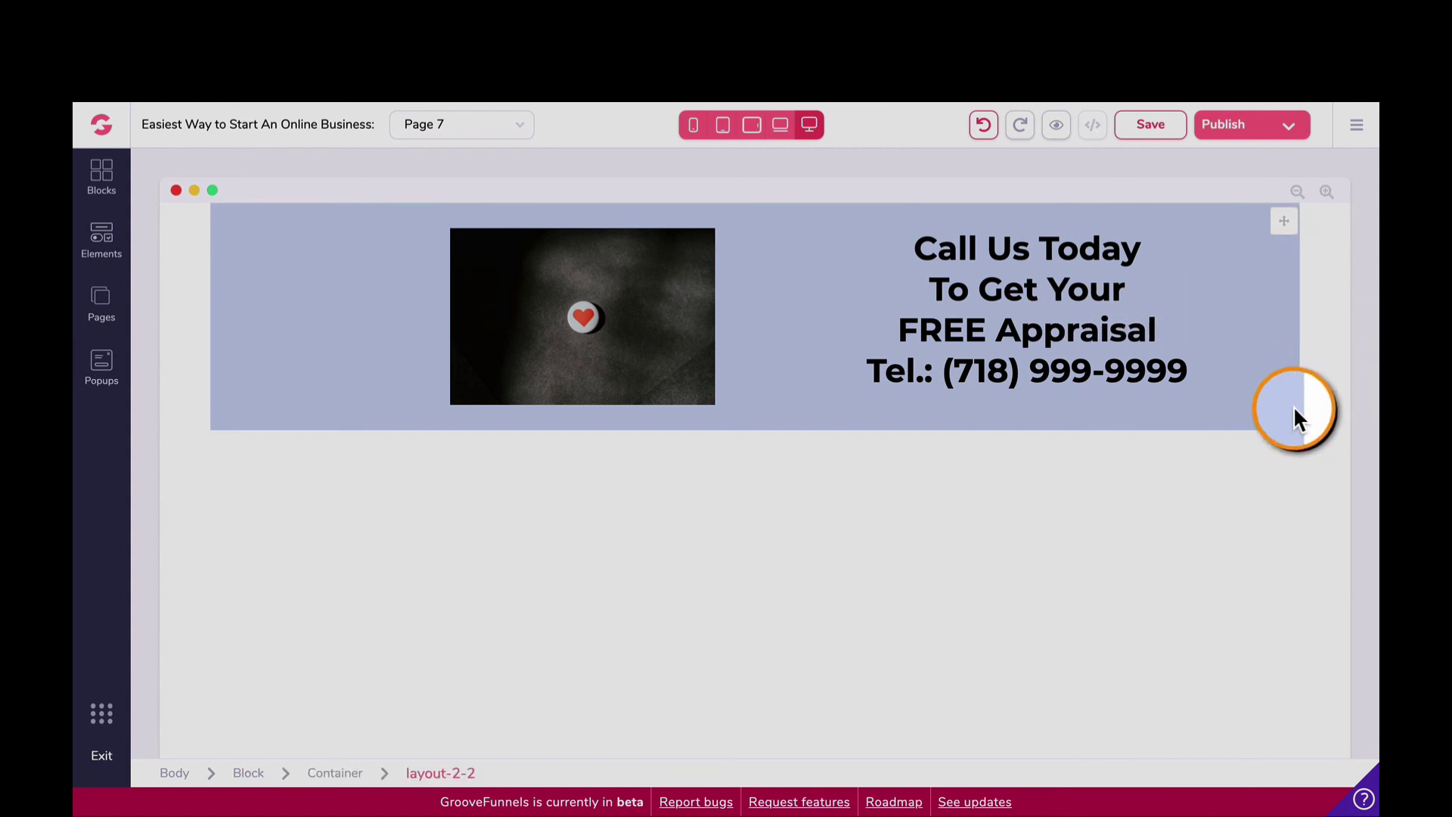
Step: Add an empty one-column wireframe block directly below the header
click(104, 175)
click(275, 237)
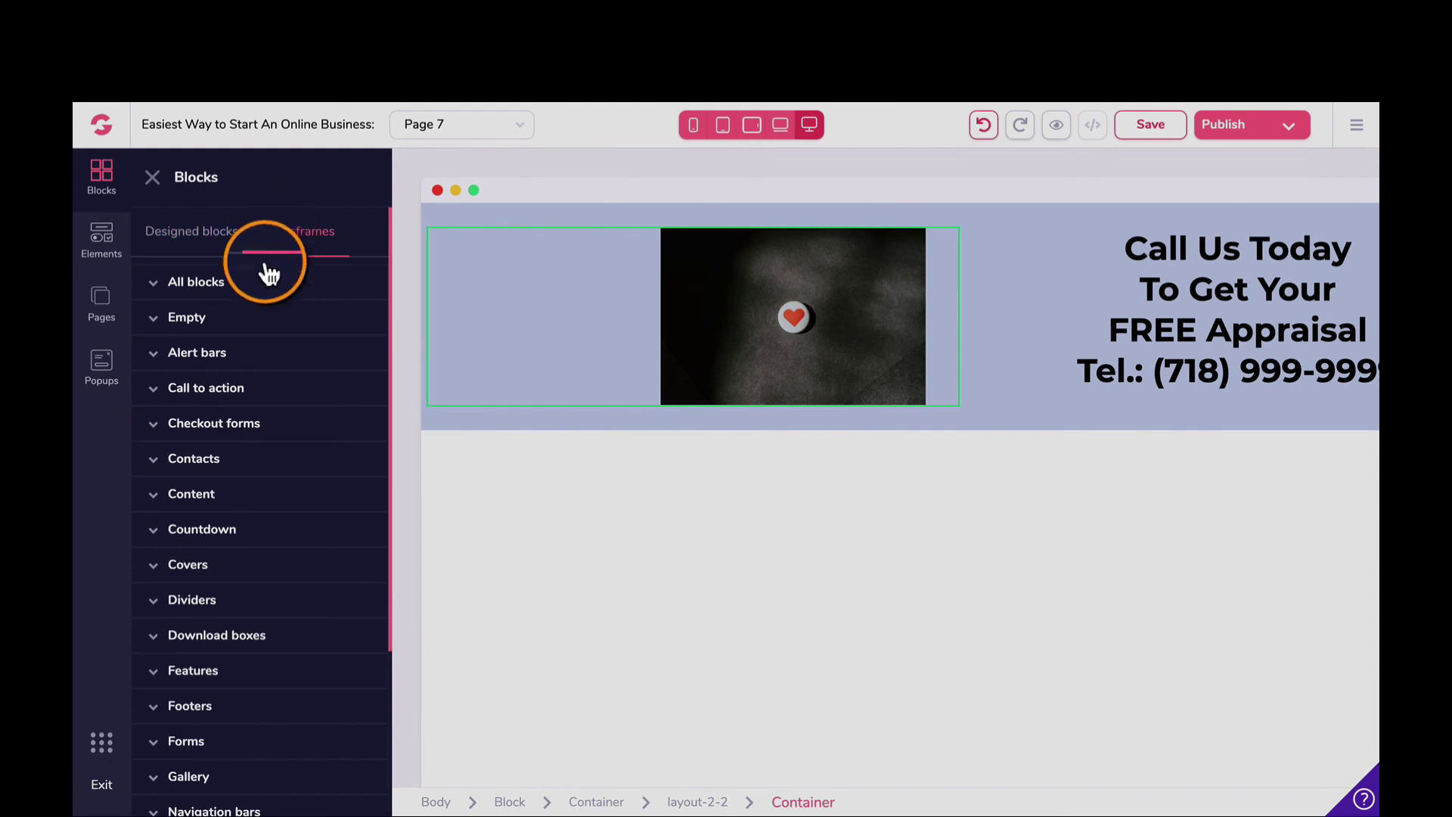
click(232, 327)
drag(184, 379, 845, 561)
drag(825, 611, 808, 497)
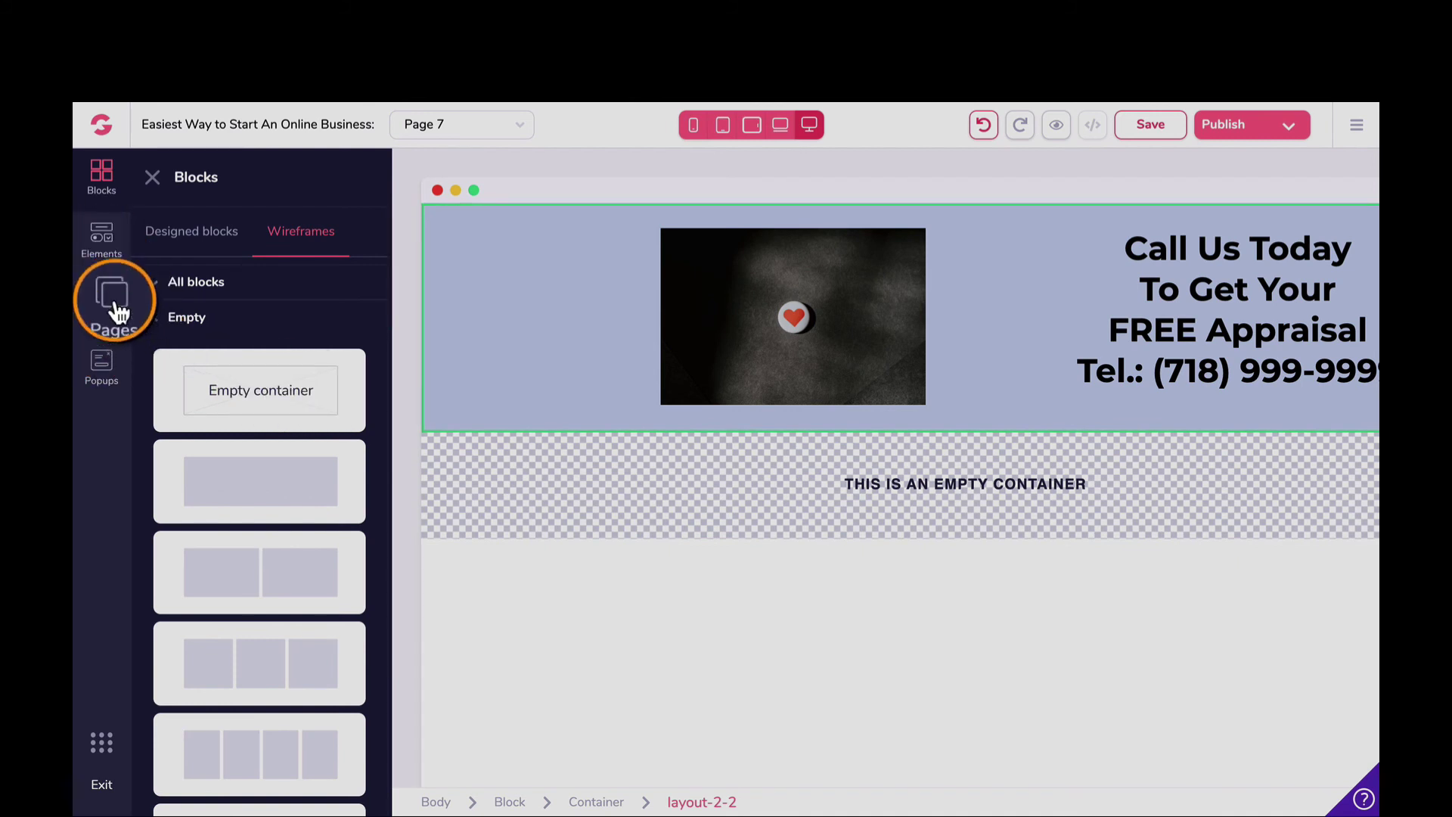
Step: Add an Image element below the header and move it into the empty one-column container
click(113, 236)
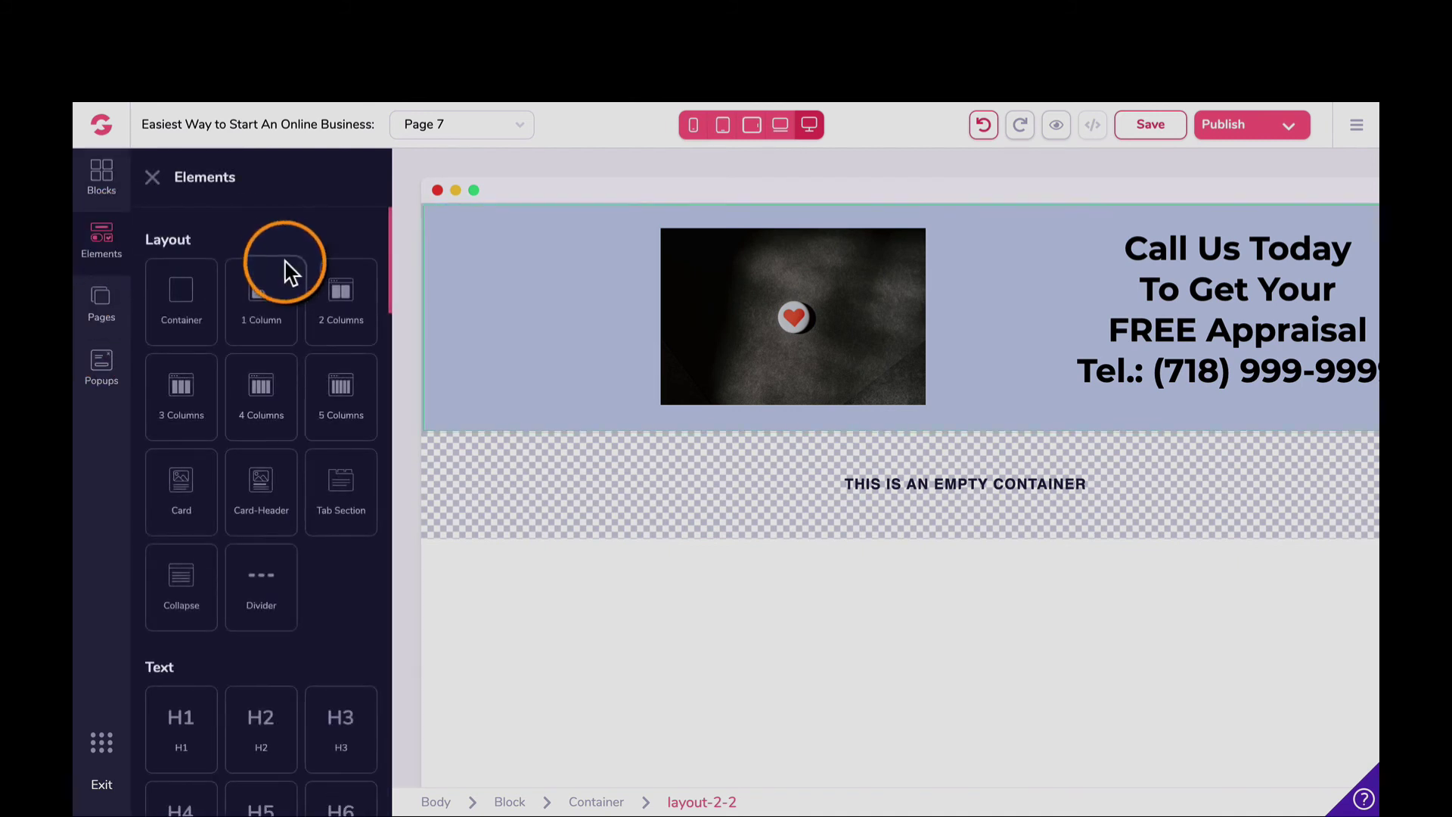
drag(292, 271, 1036, 501)
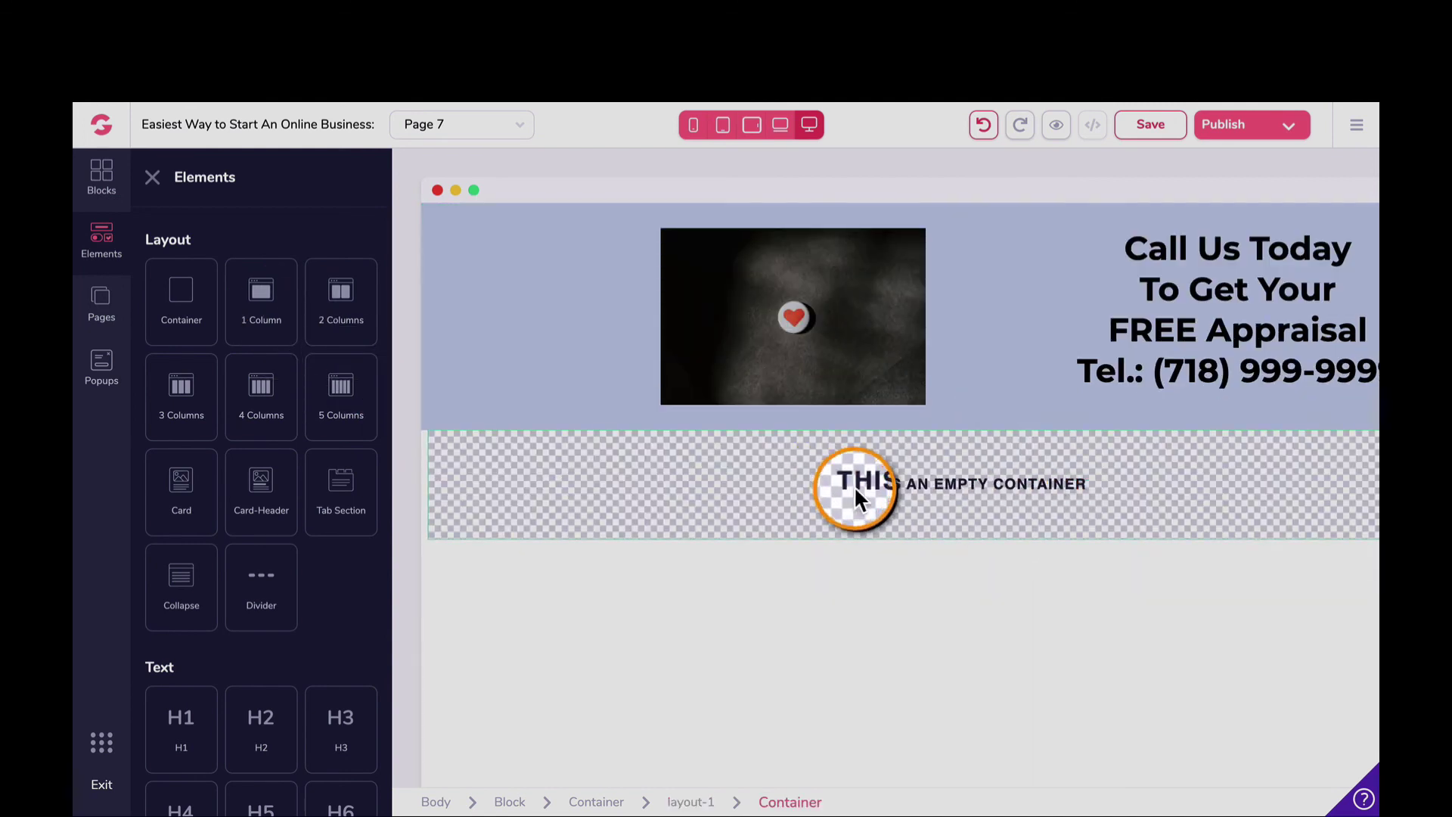
click(112, 307)
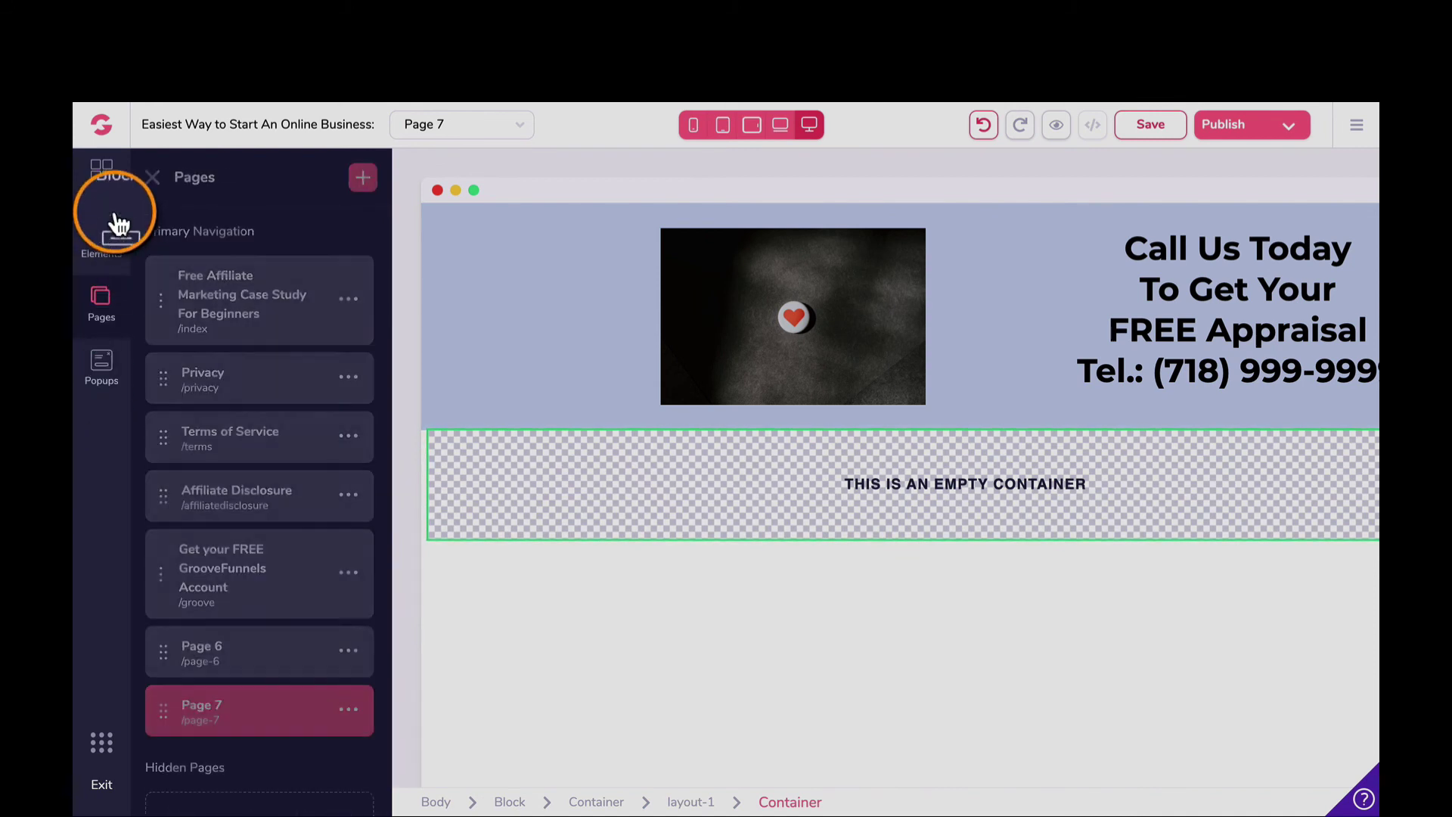
click(118, 223)
scroll(246, 429, down, 5)
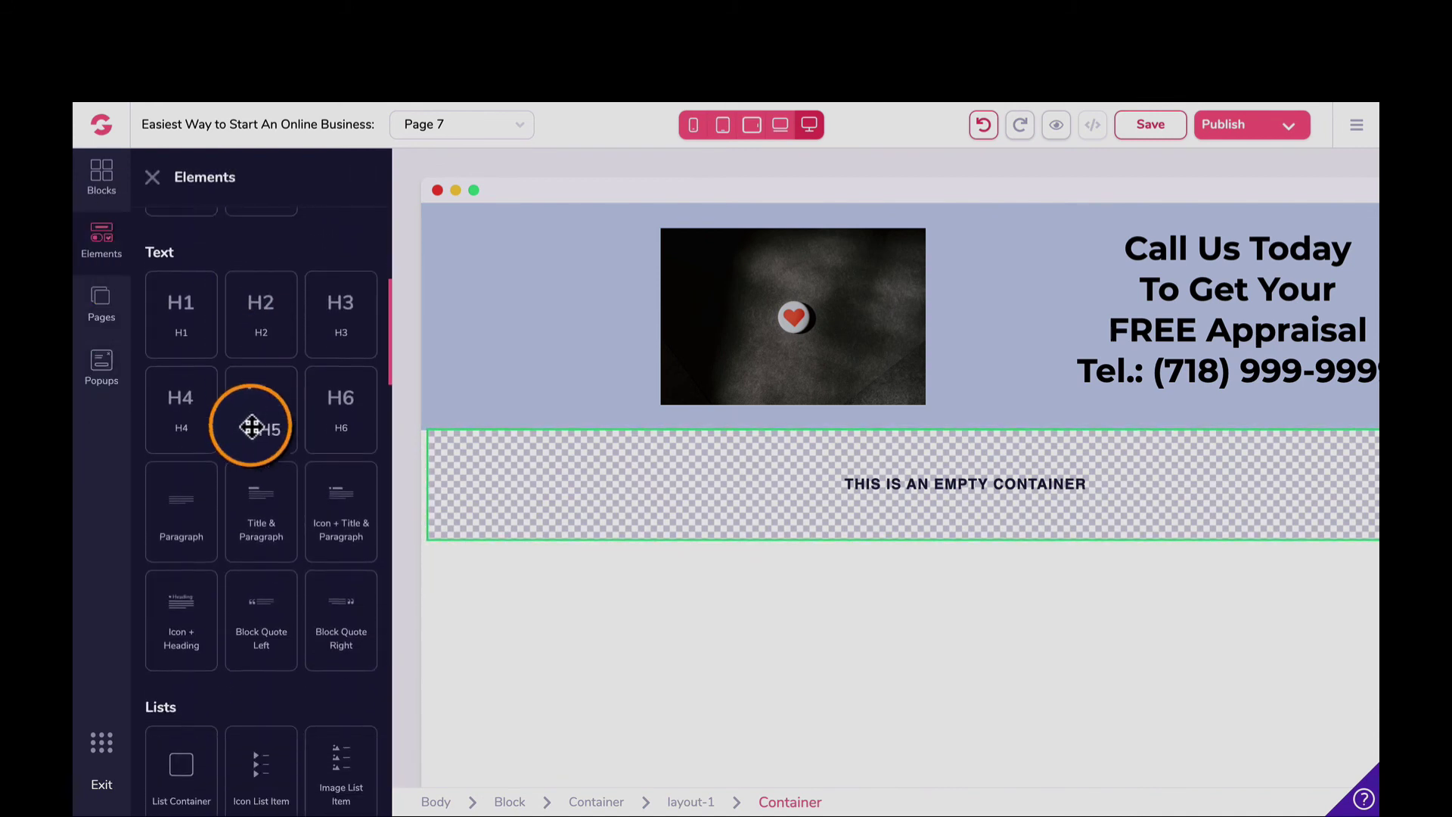
scroll(251, 427, down, 8)
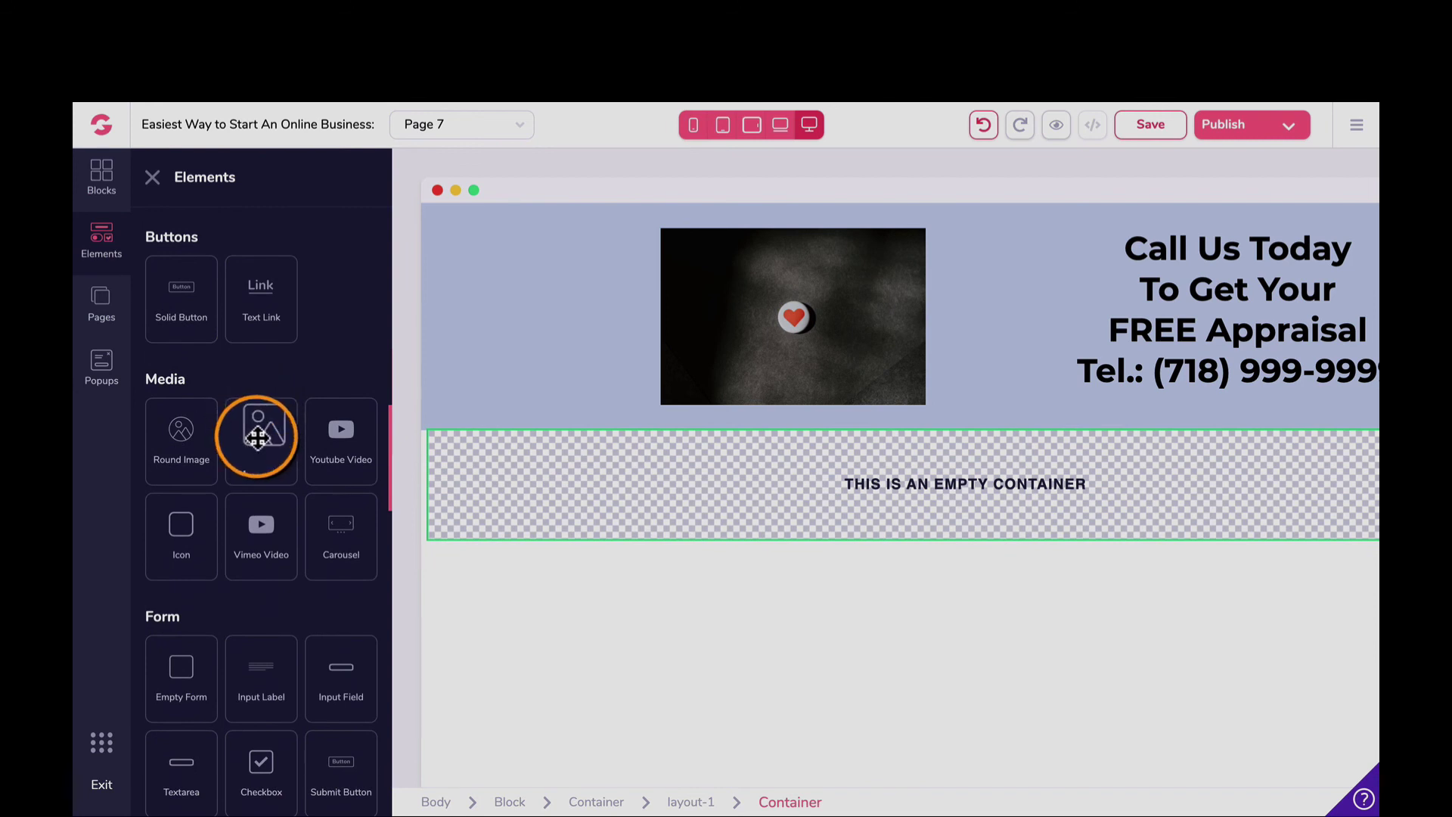
drag(257, 437, 761, 463)
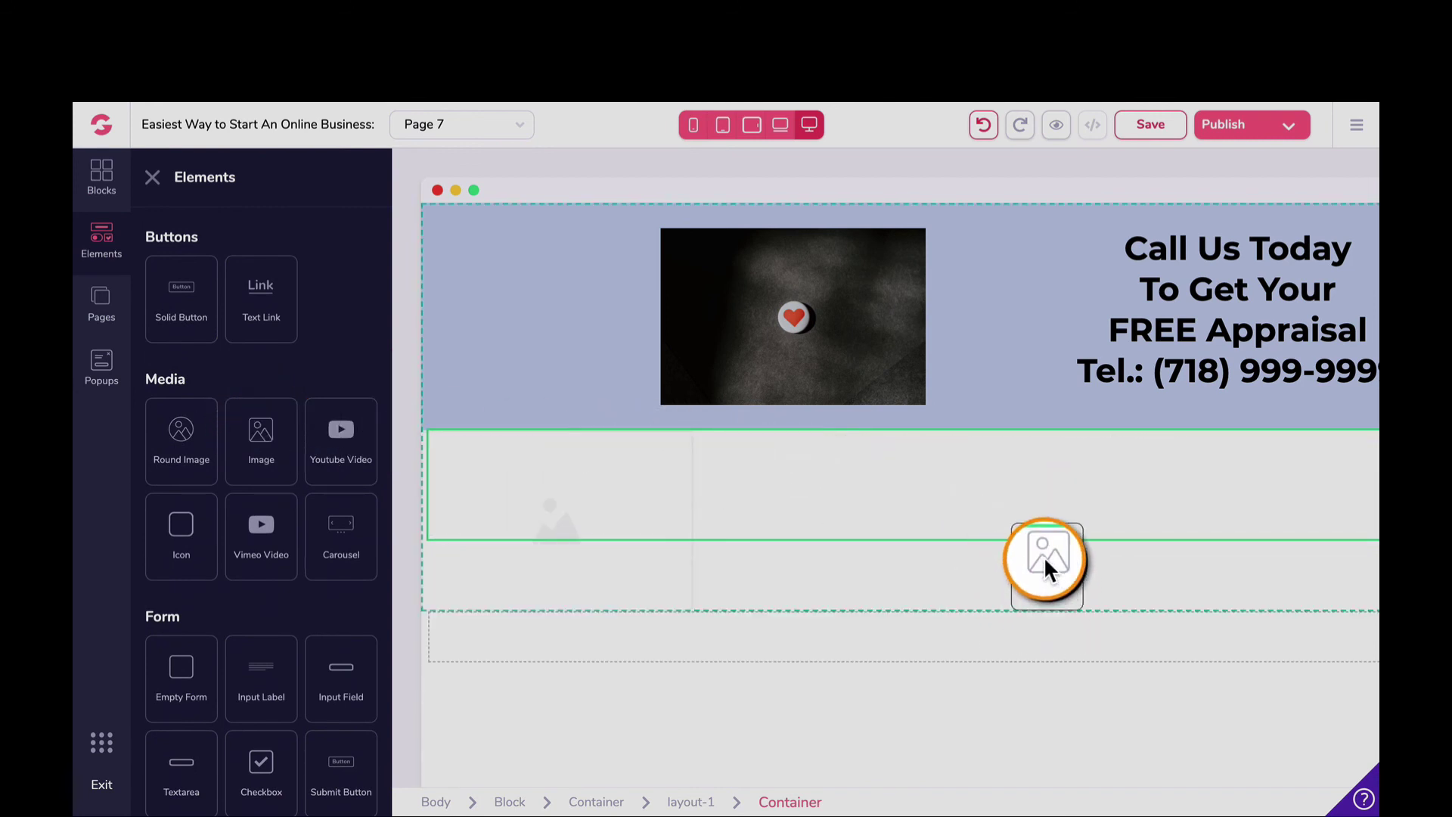
drag(1043, 556, 1038, 549)
click(540, 493)
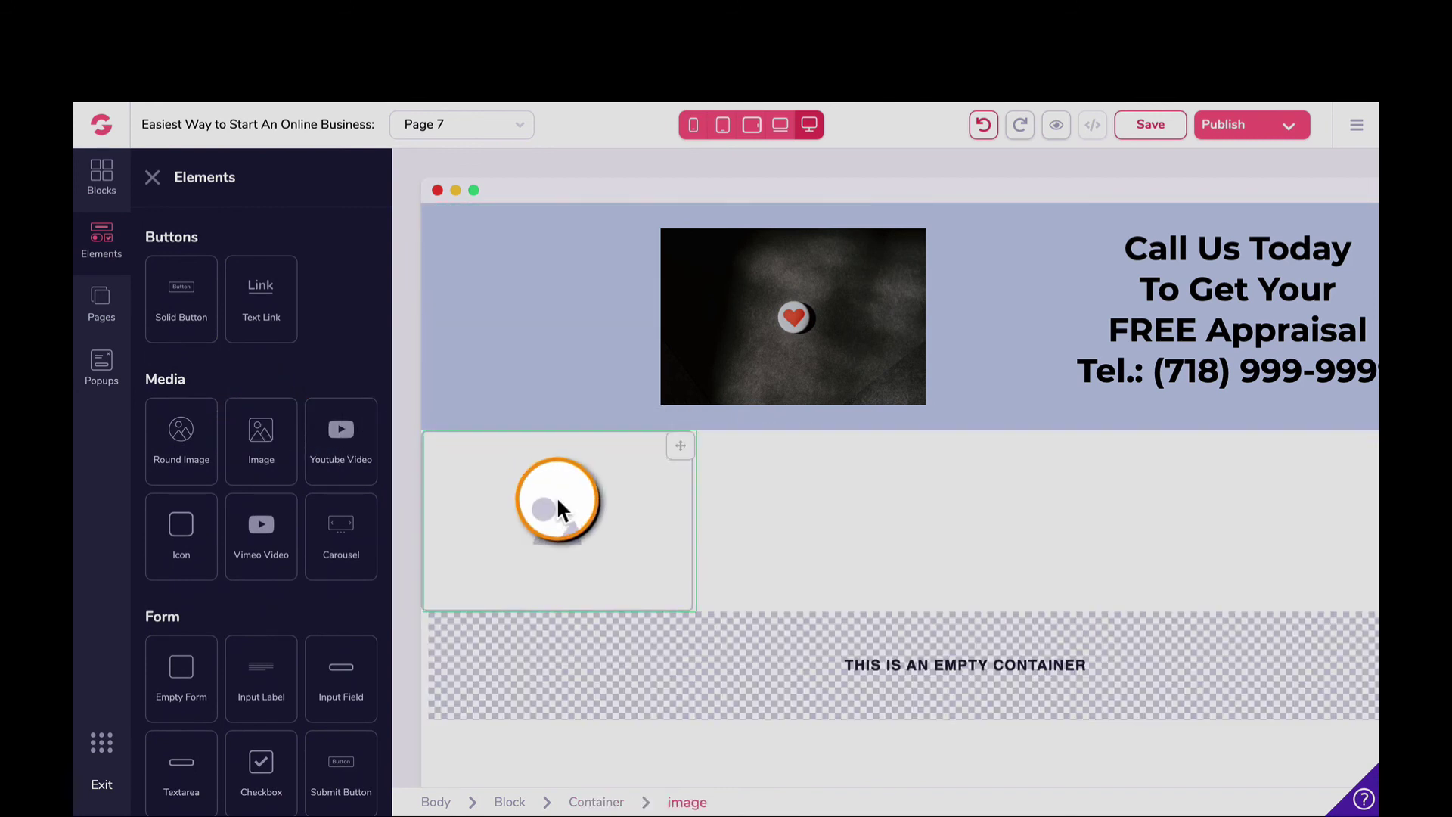
drag(680, 447, 546, 543)
Step: Try to adjust the left and right margins of the container holding the image placeholder
click(953, 605)
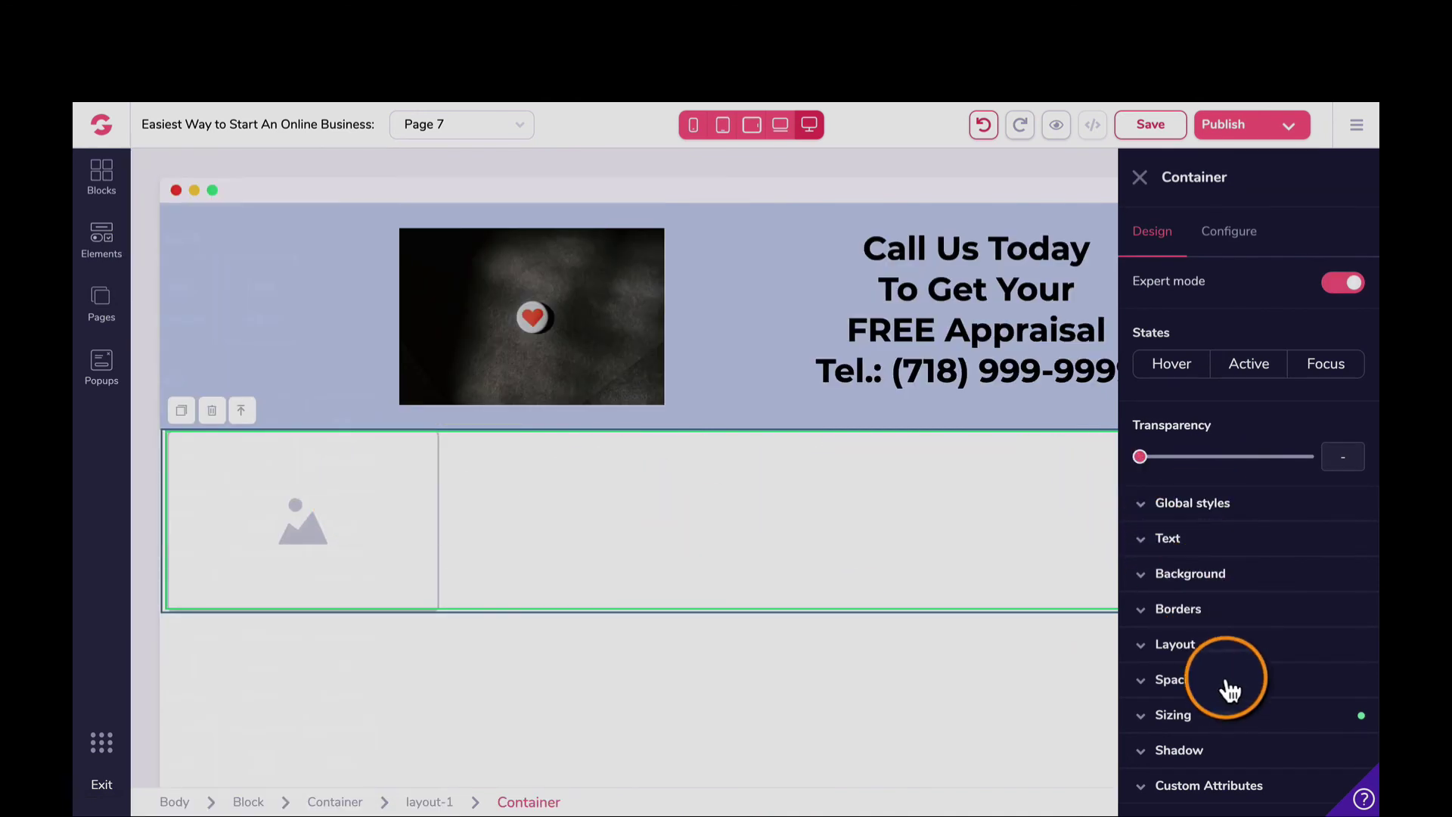
click(1148, 688)
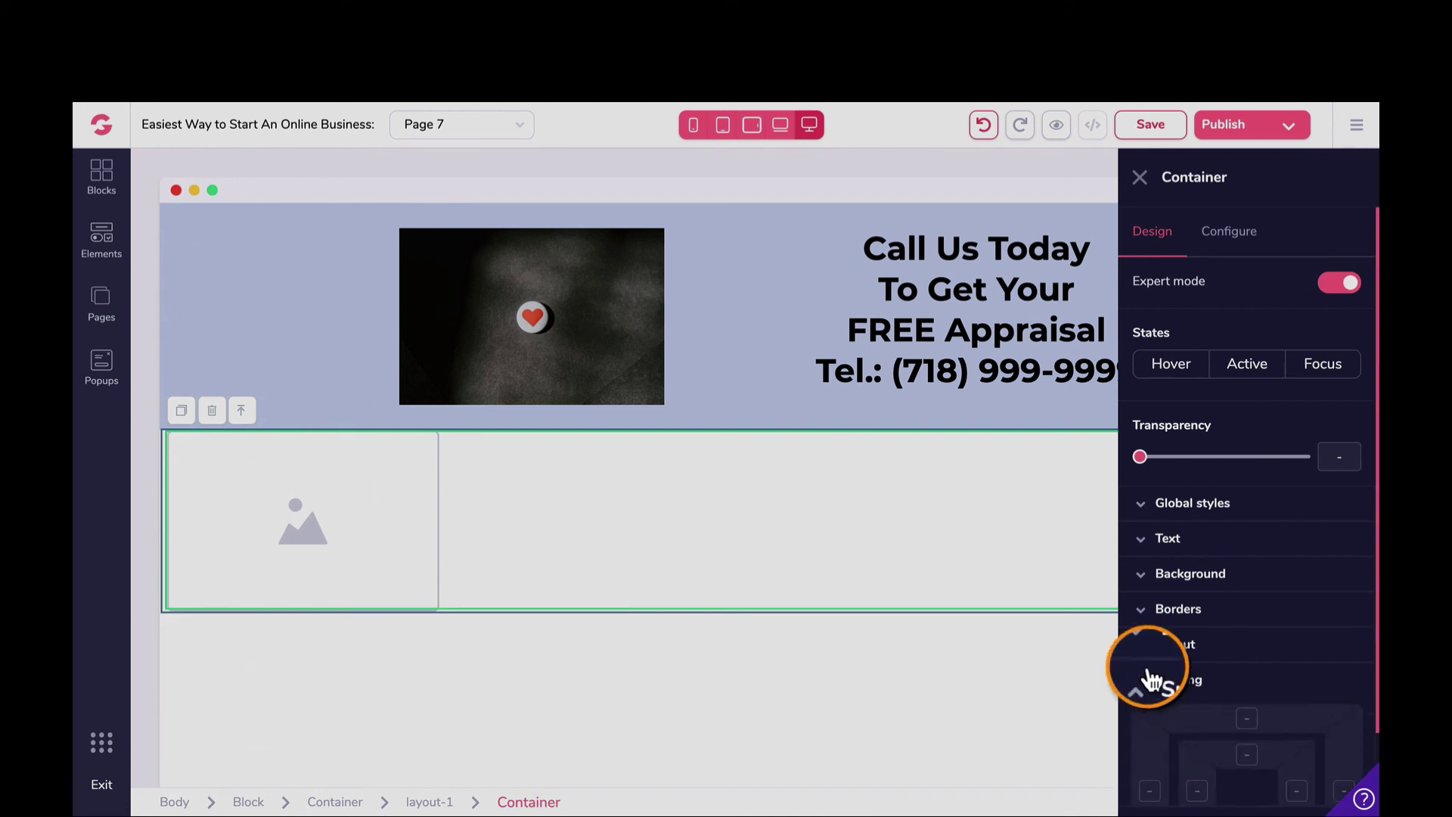
scroll(1173, 666, down, 3)
click(1332, 611)
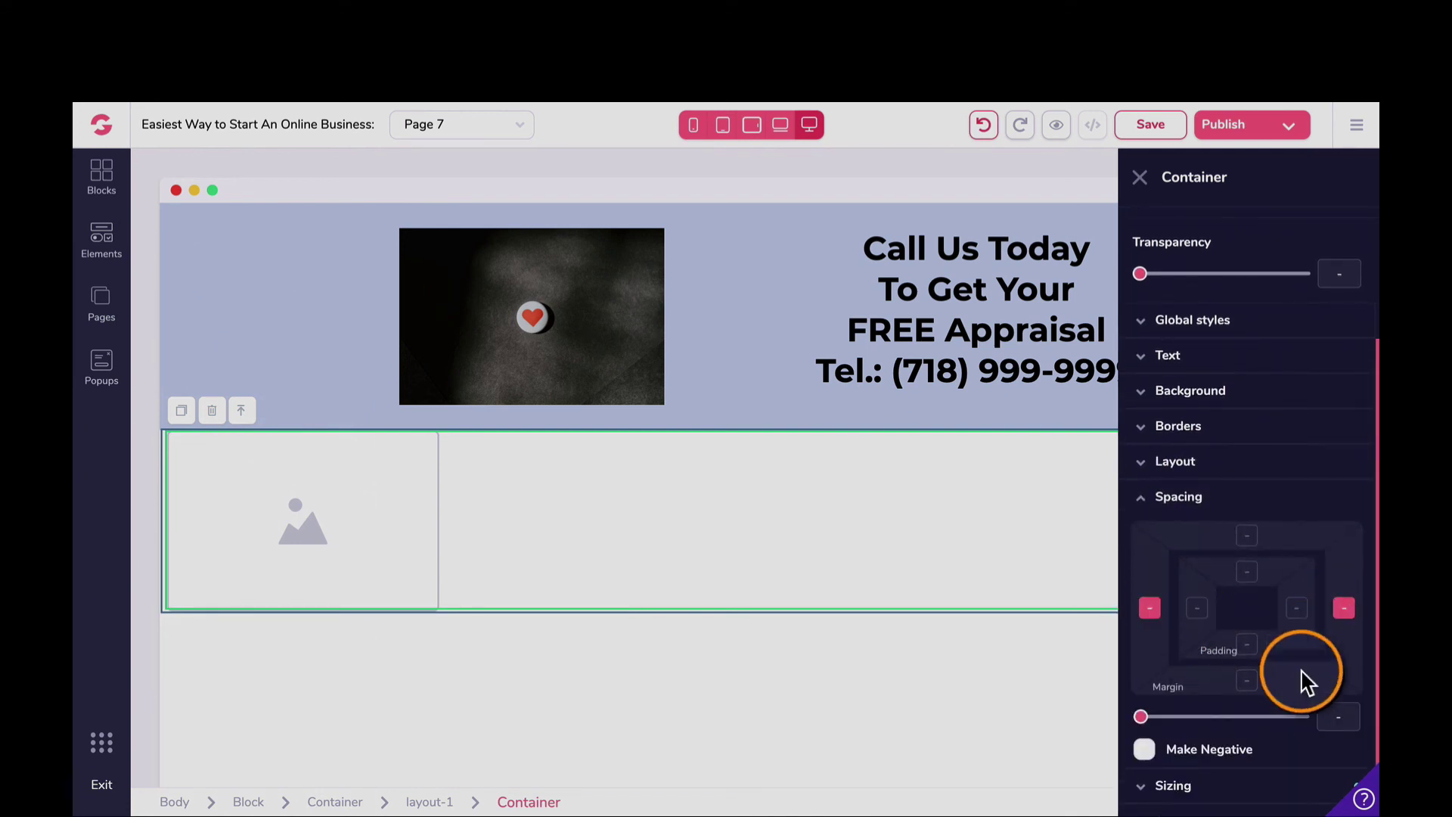
mouse_move(1146, 720)
mouse_down()
mouse_move(1315, 723)
mouse_move(1143, 722)
mouse_up()
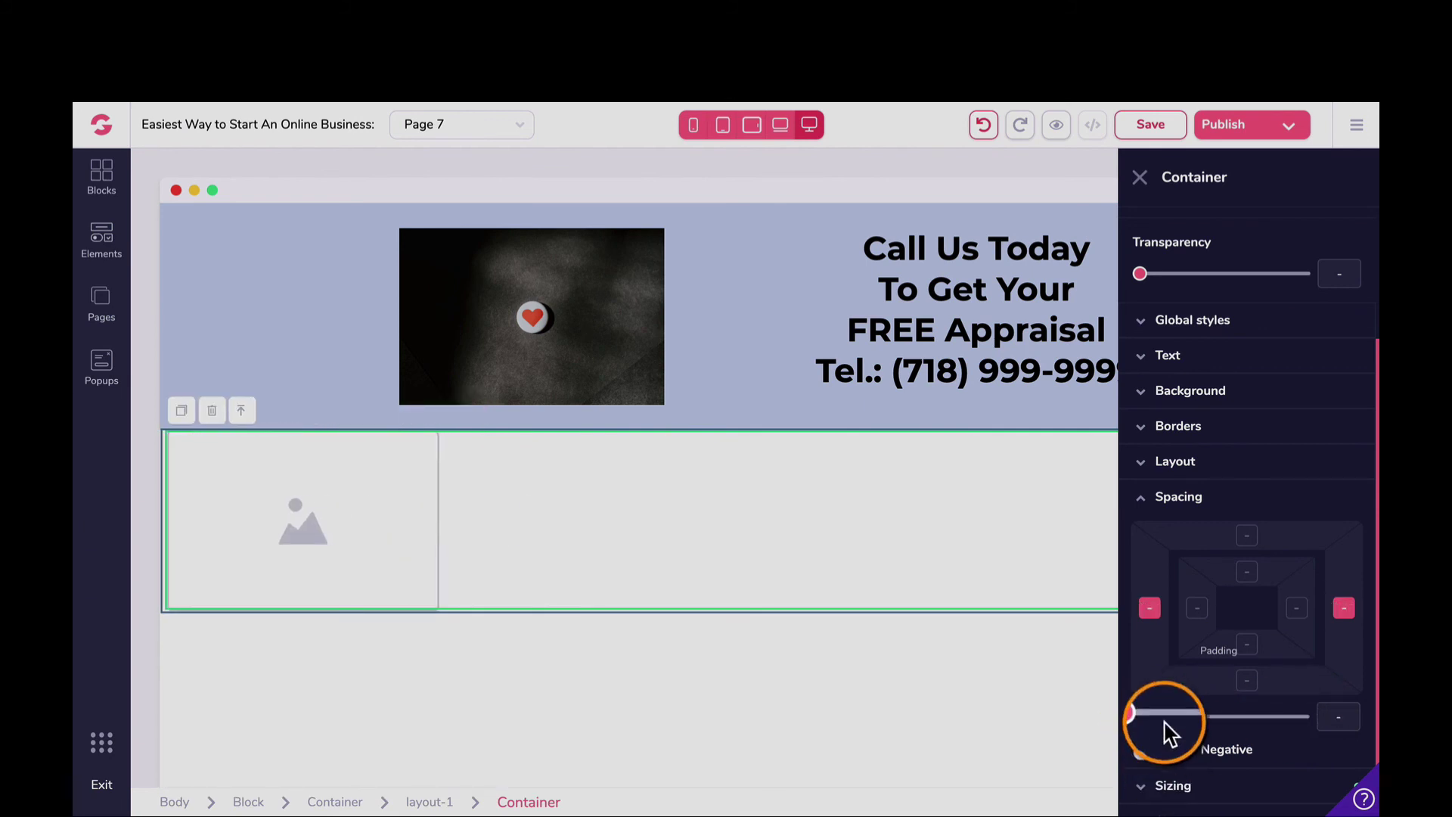
scroll(1165, 730, down, 1)
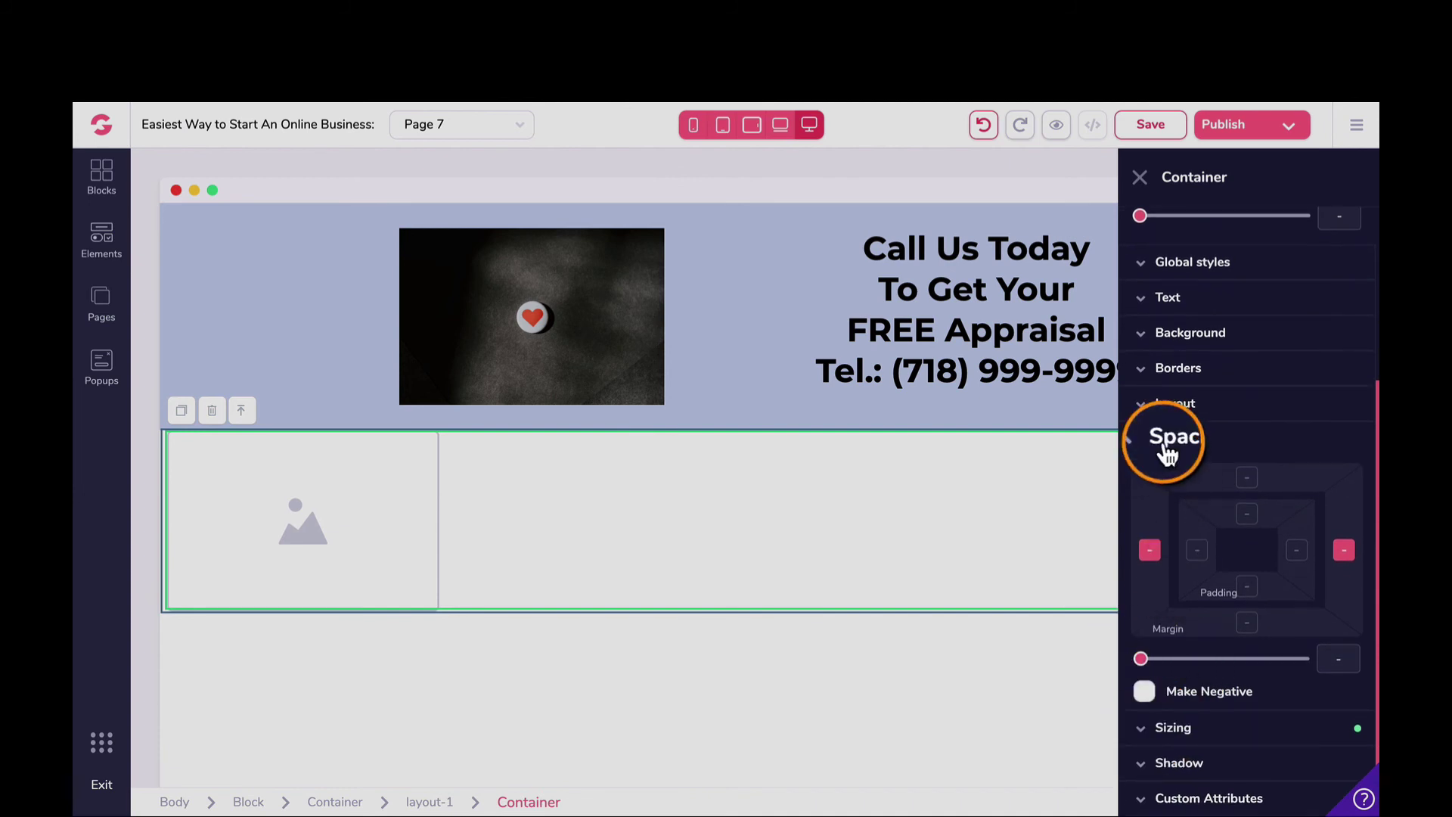
Step: Set the display layout of the image's container to block
click(1142, 405)
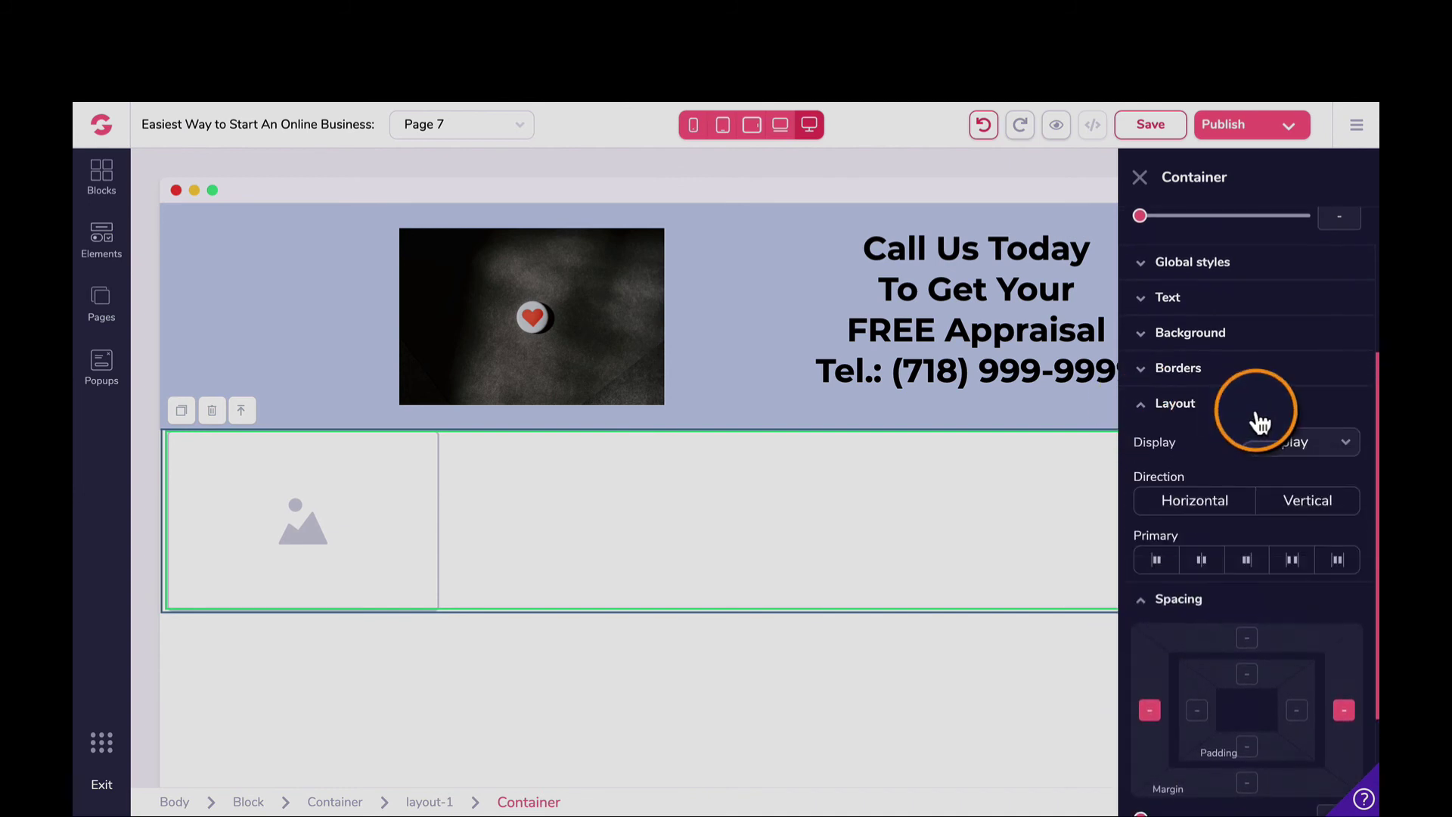
click(1294, 450)
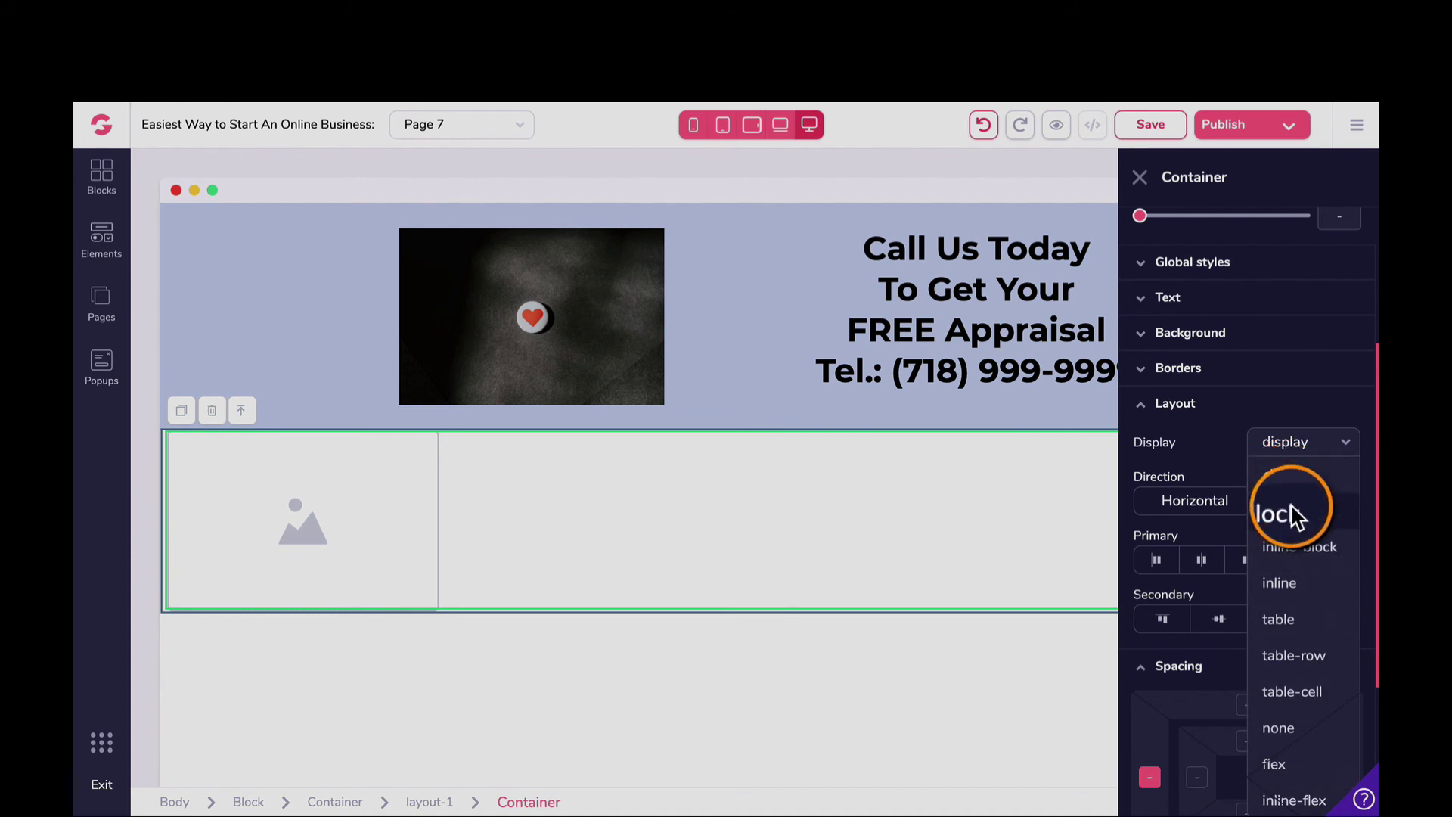
click(1291, 512)
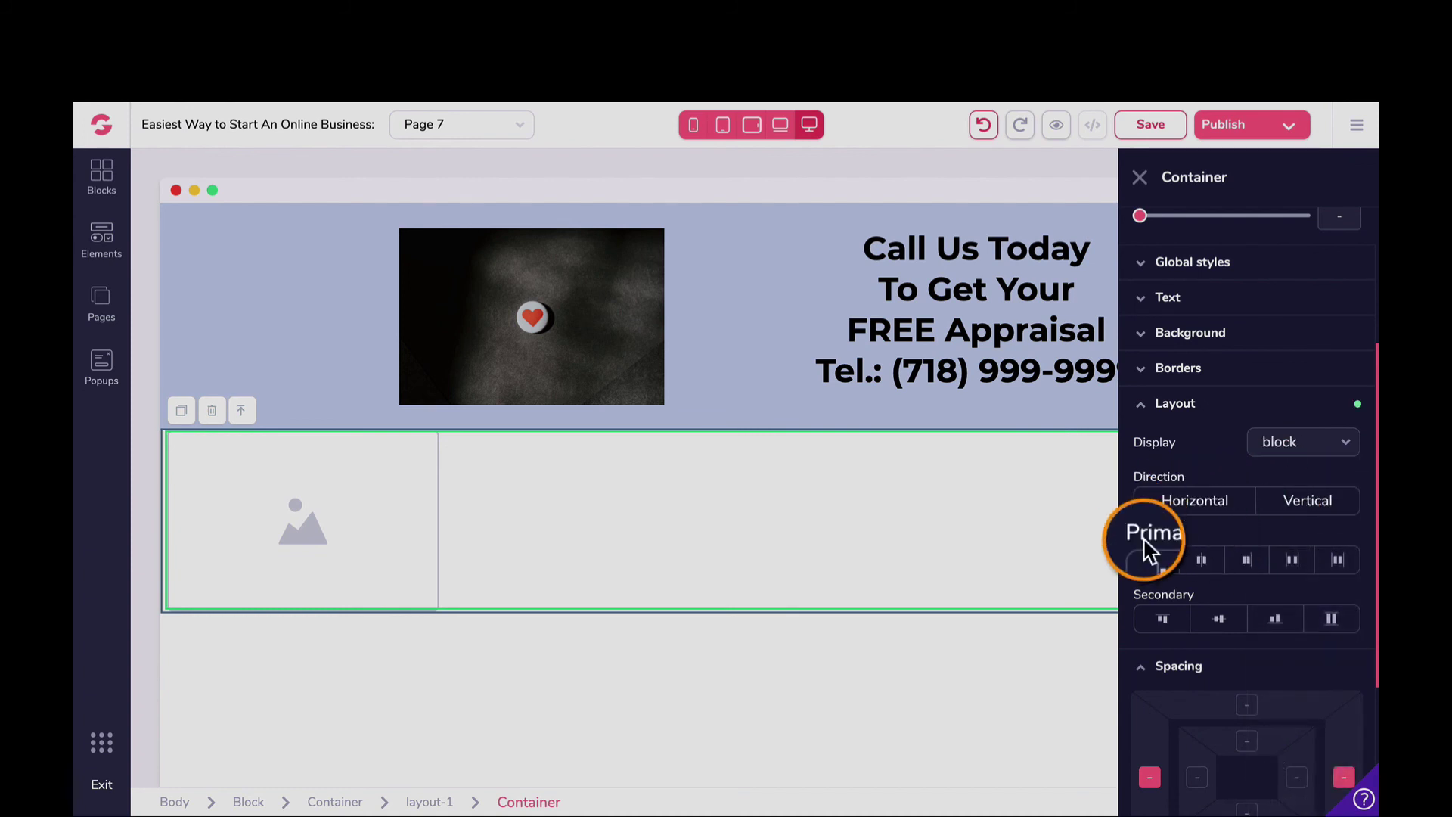
scroll(1142, 646, down, 1)
scroll(1161, 689, down, 1)
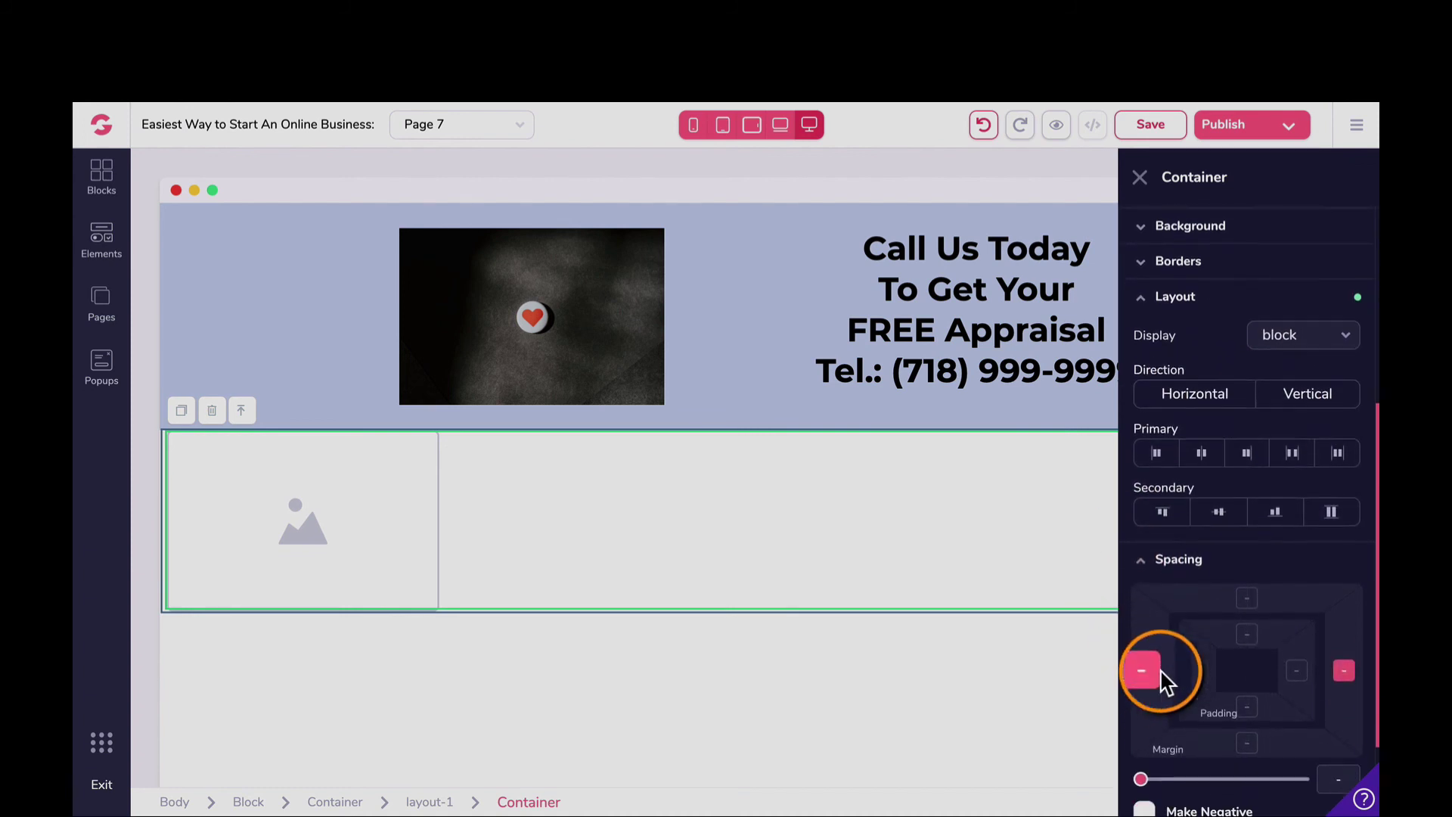
Step: Search the free stock photos for "house" and assign the modern house with a pool to the image placeholder
click(336, 501)
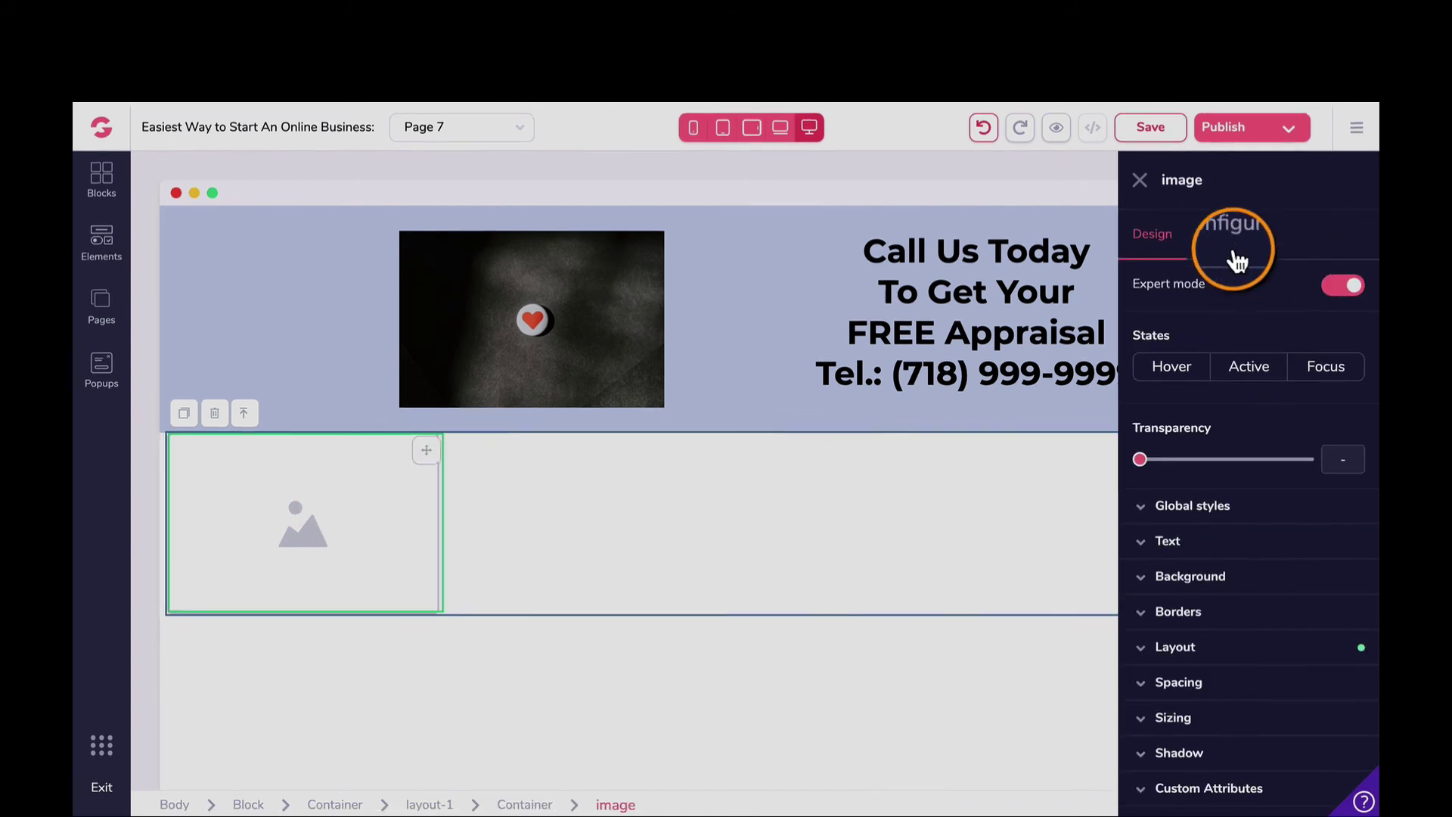
click(1216, 235)
click(1248, 383)
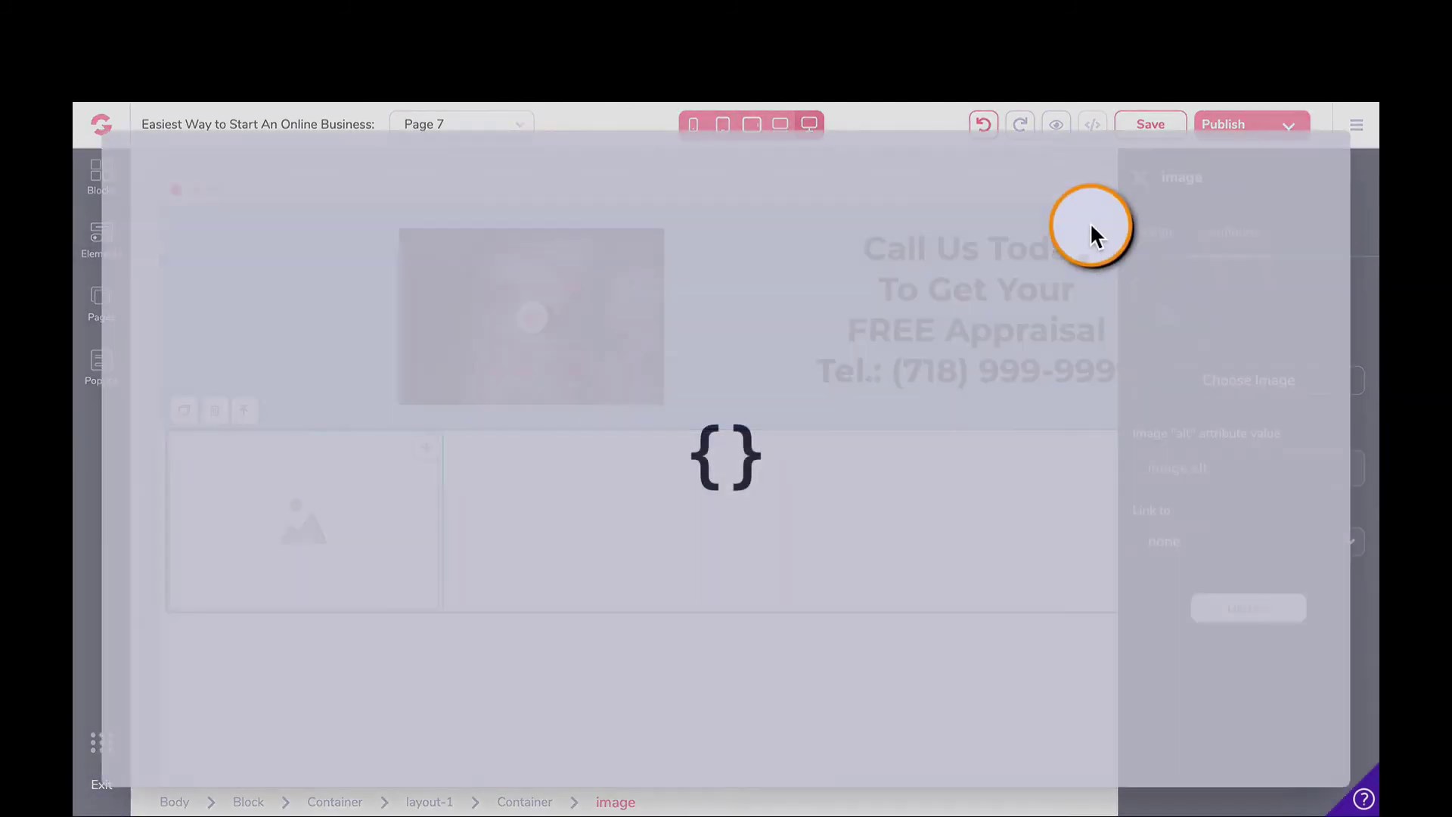
click(246, 218)
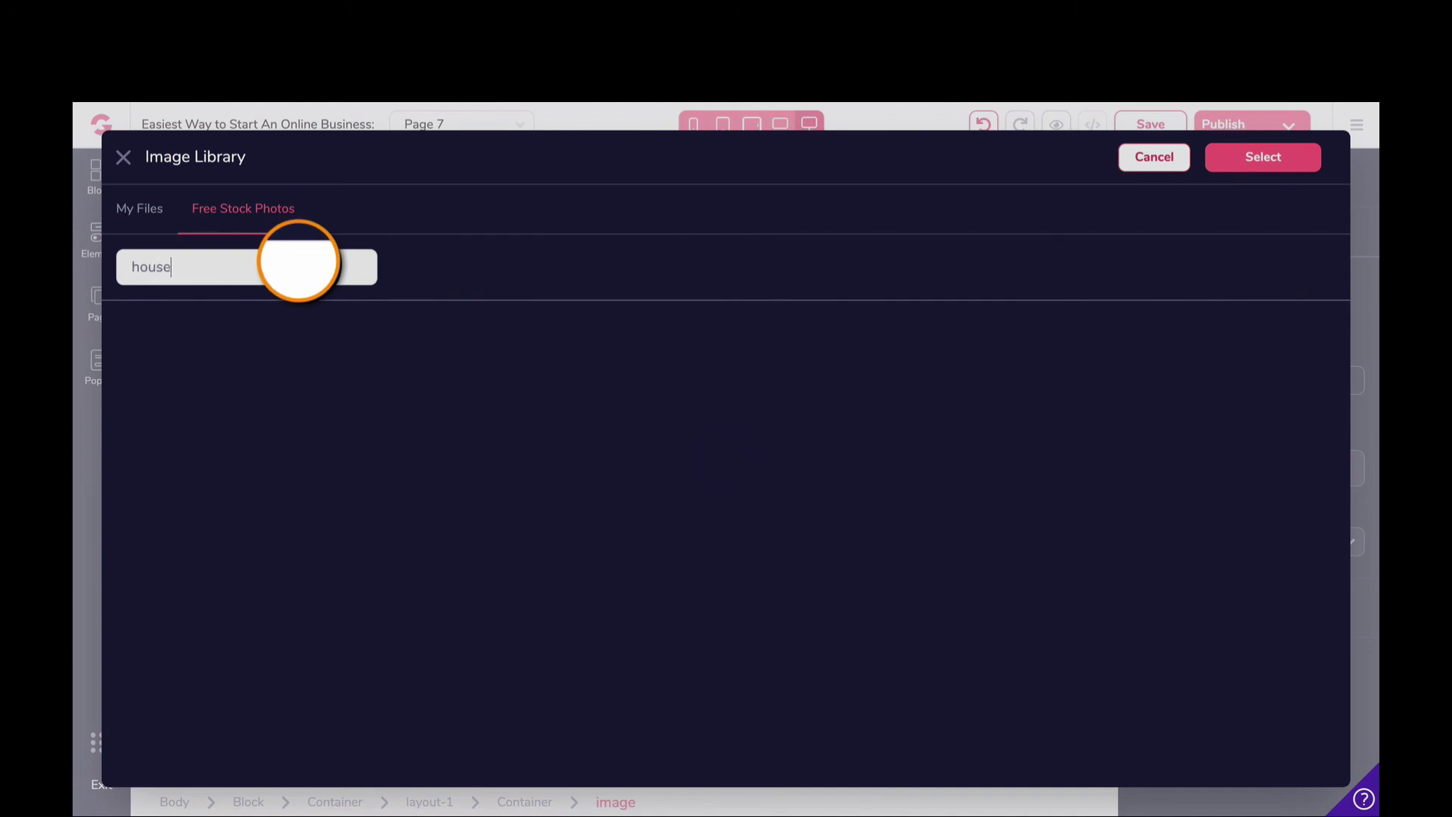
key(Return)
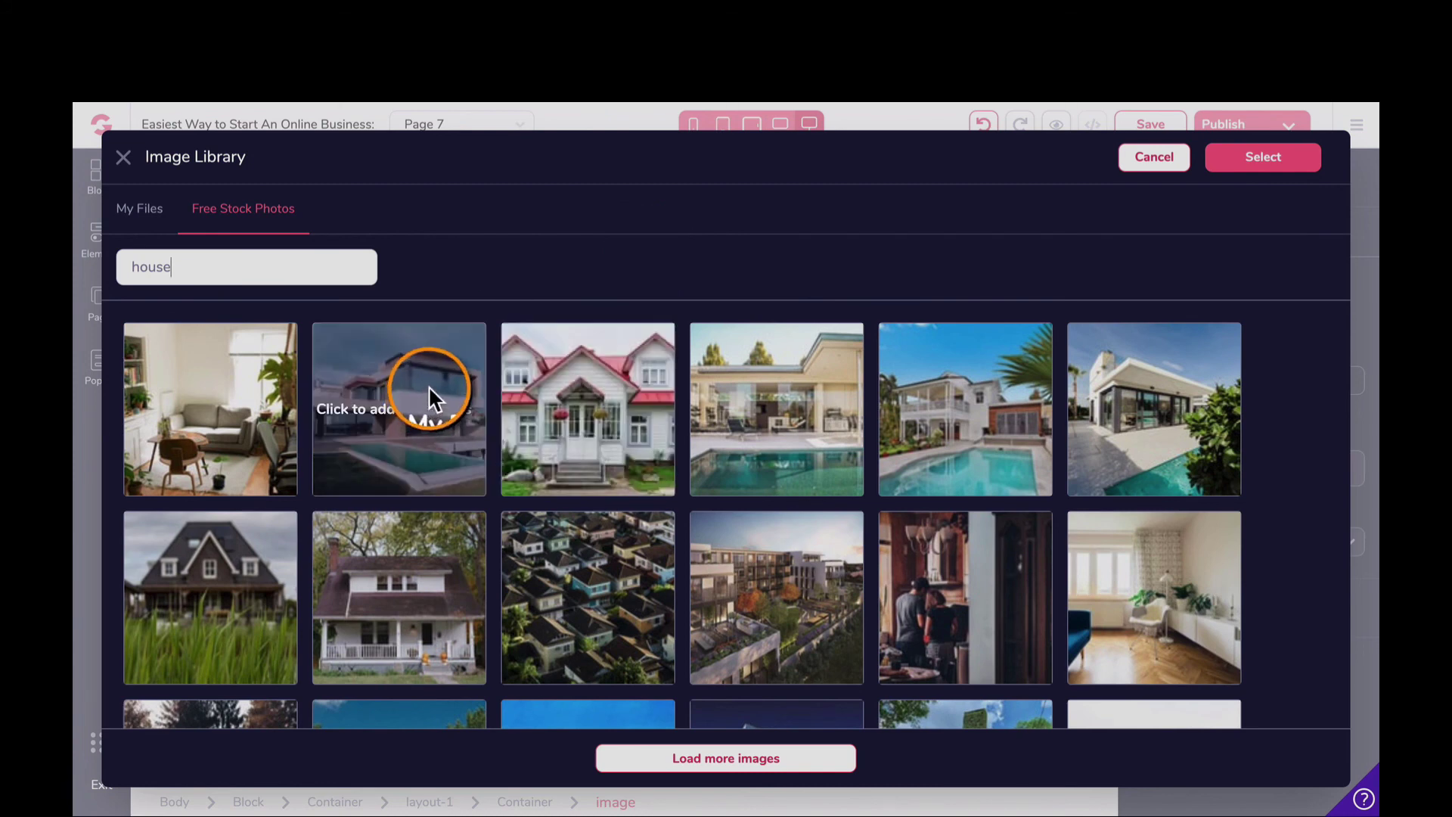
click(428, 440)
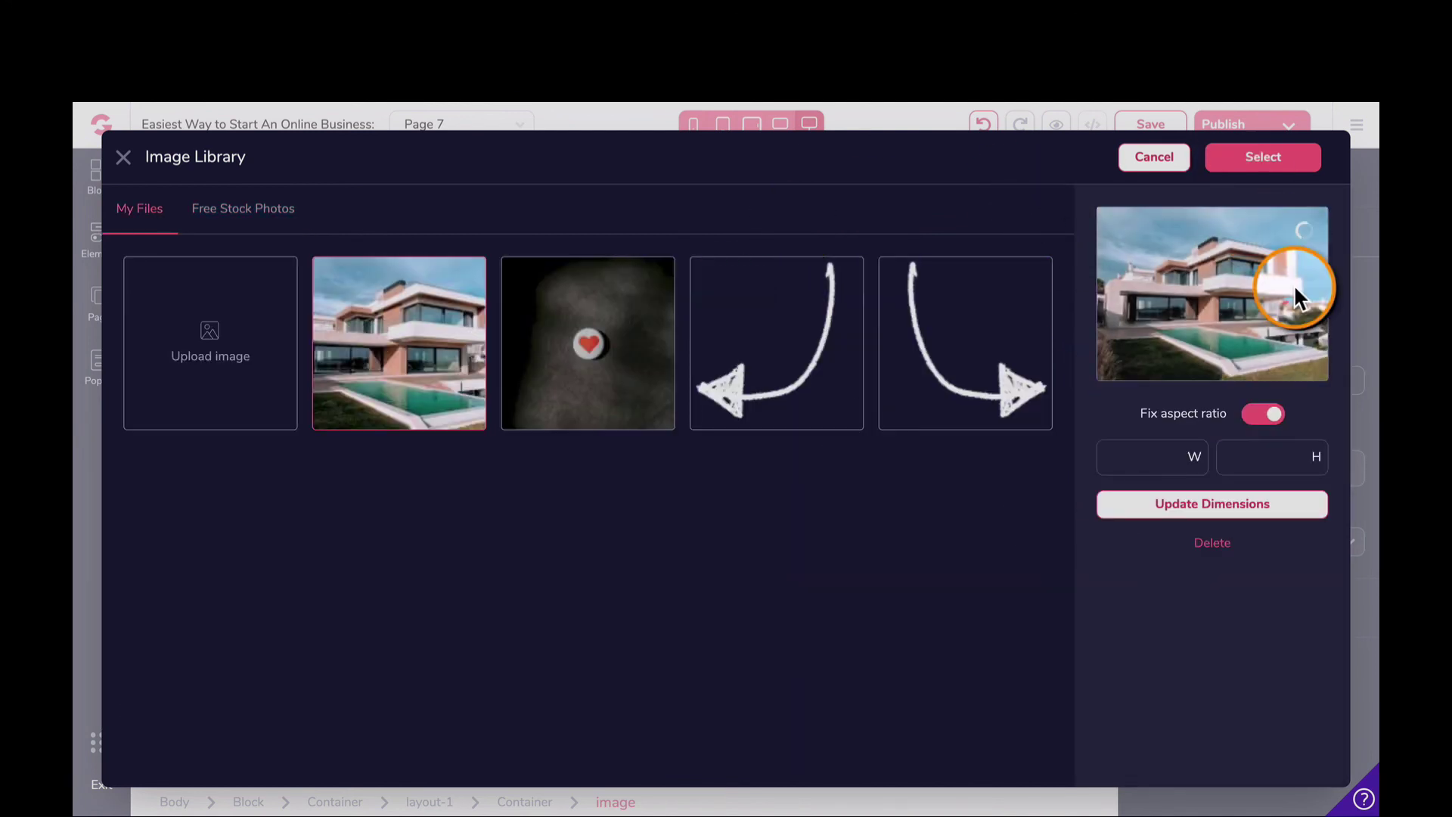
click(1281, 153)
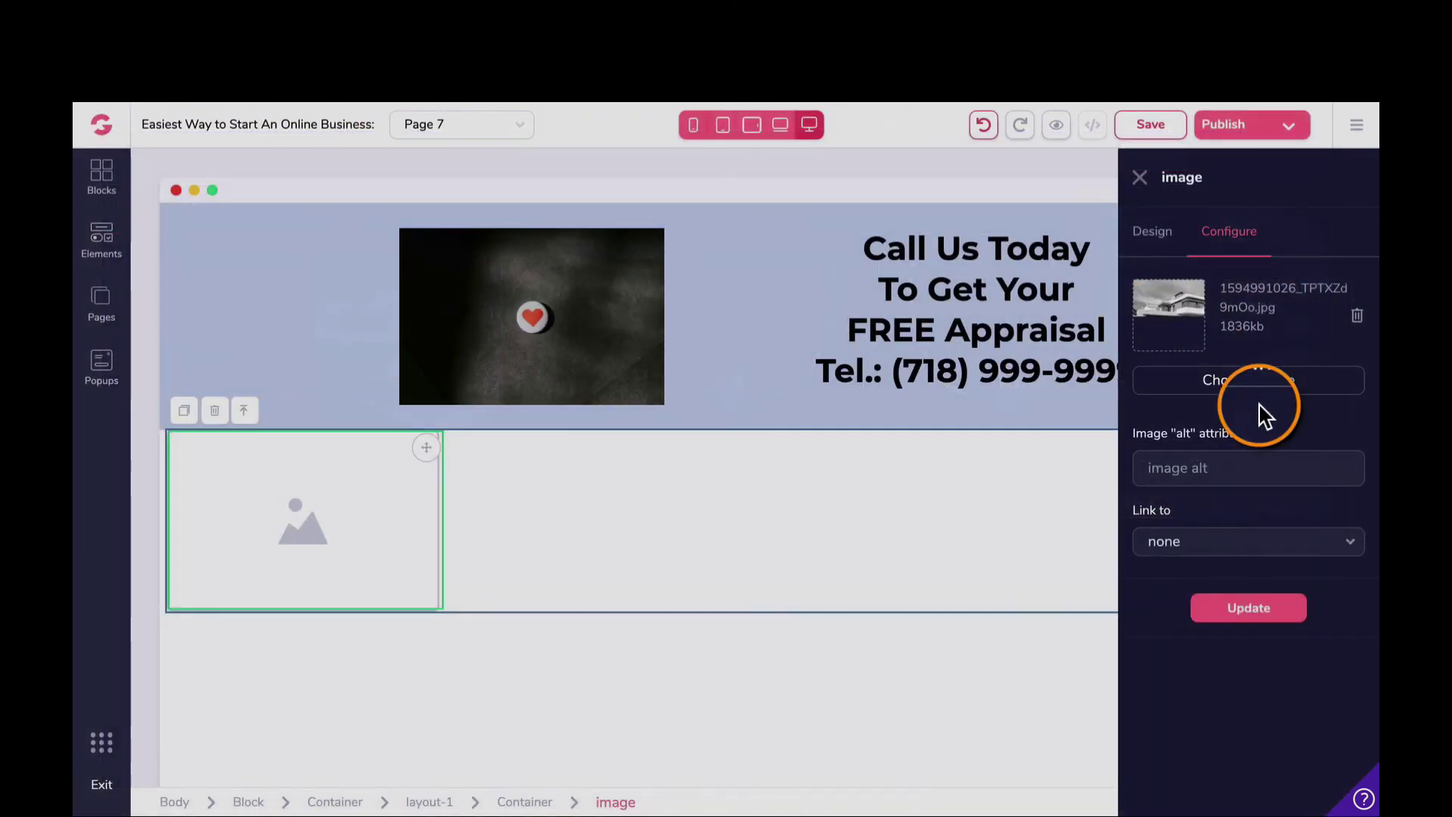
click(1251, 617)
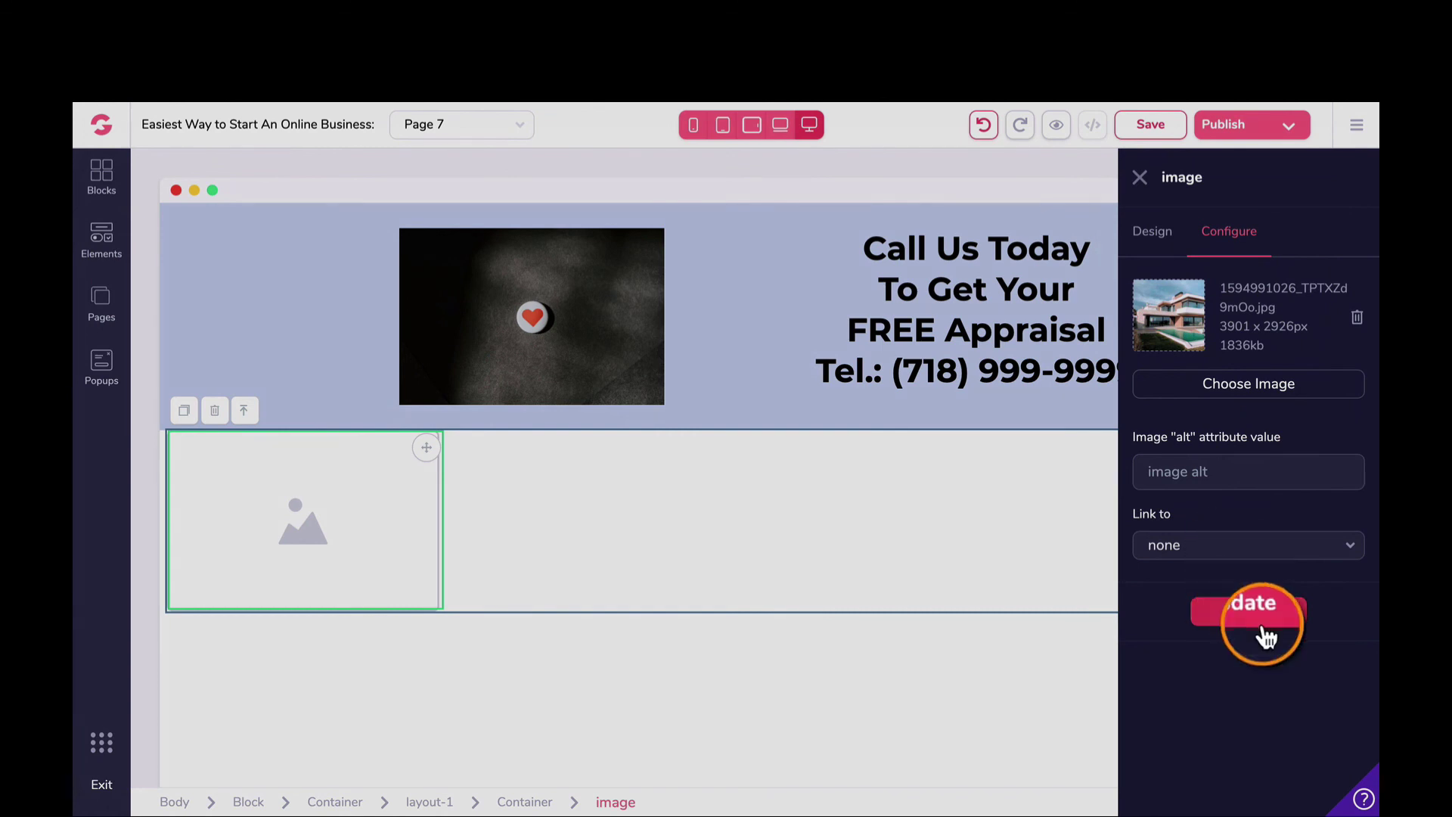
Step: Set the image's width to 50% relative to its parent and apply the chosen house photo to it
click(1165, 250)
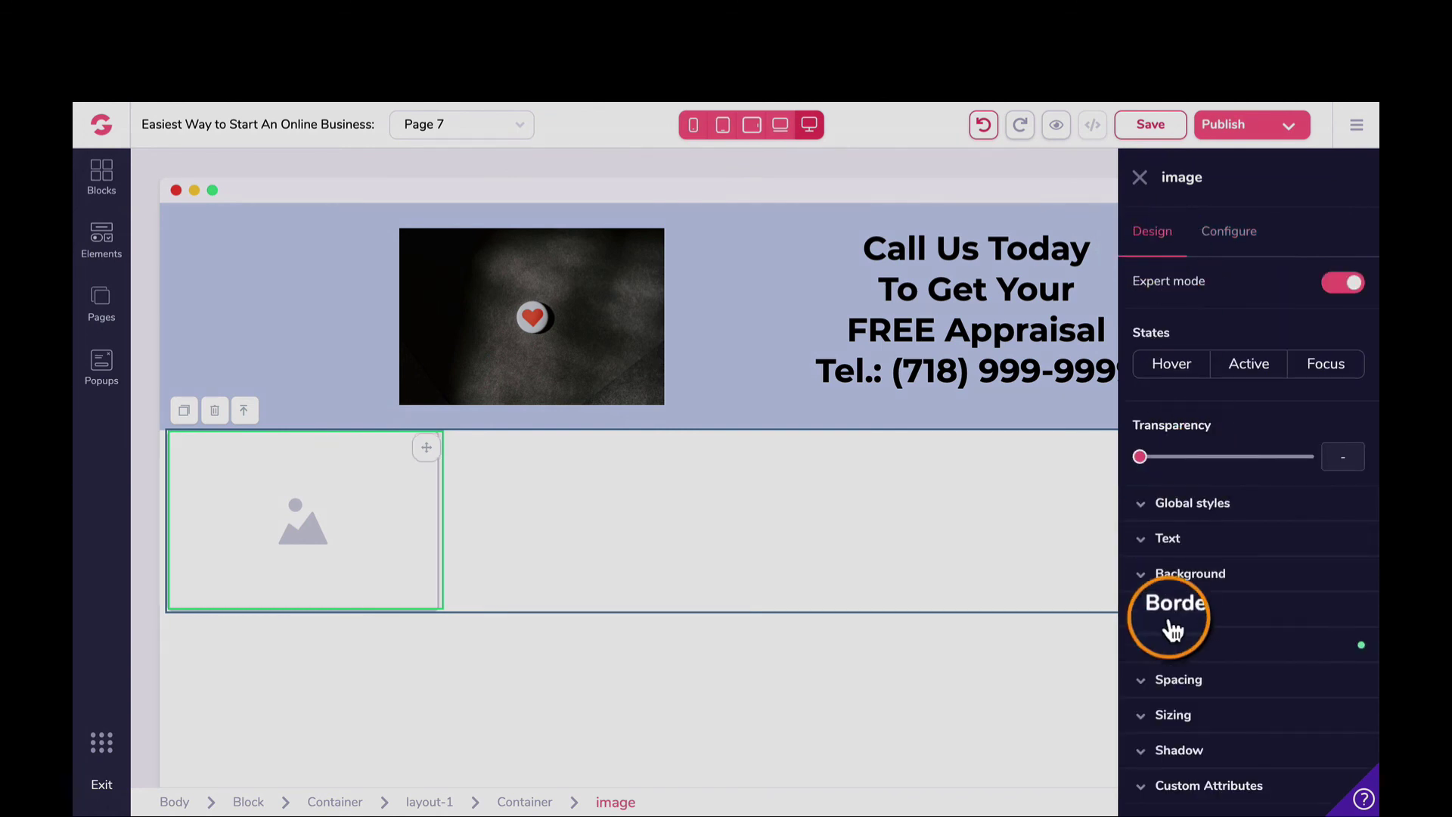
scroll(1173, 605, down, 1)
click(1194, 700)
scroll(1192, 700, down, 2)
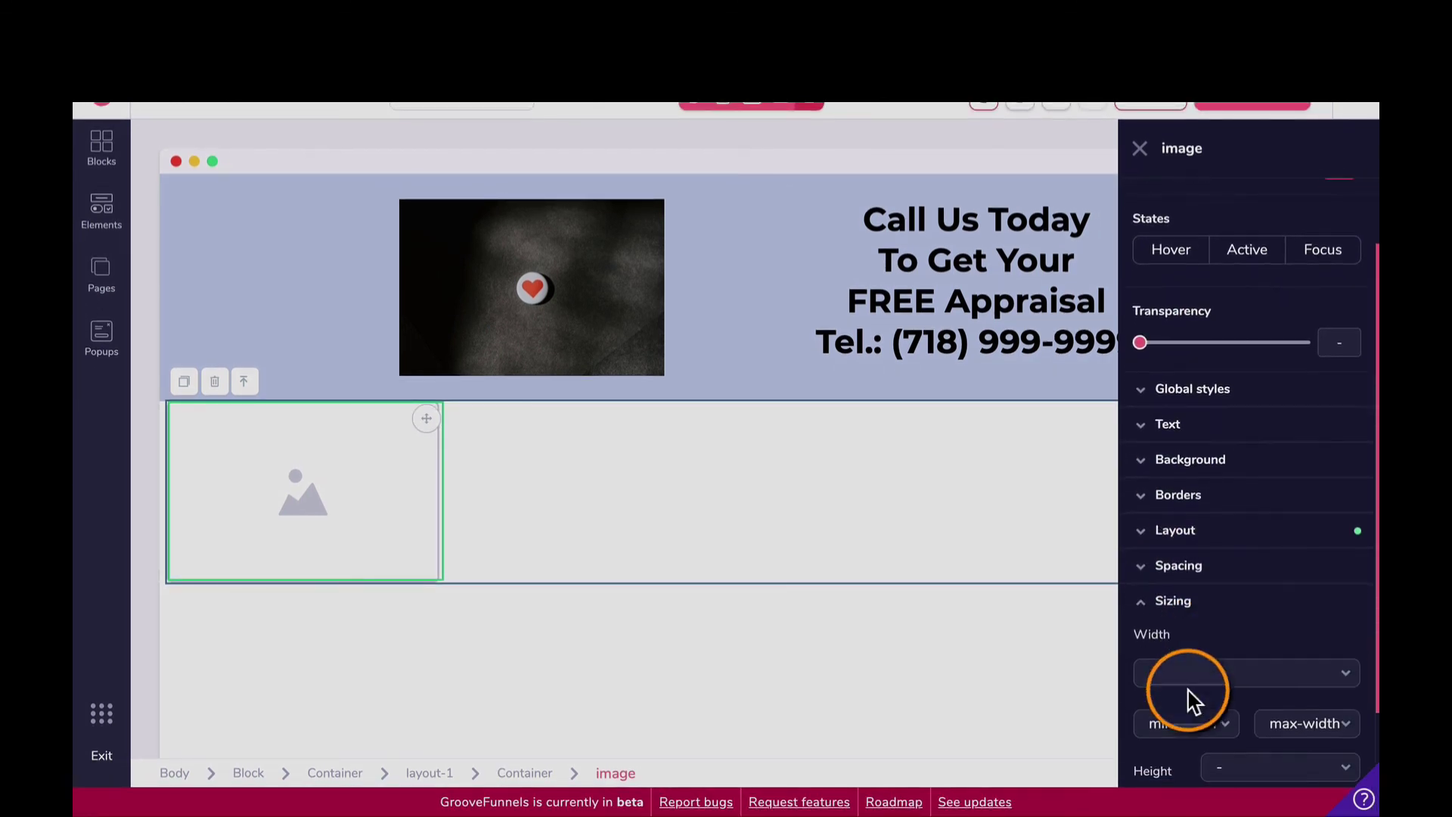
click(1215, 760)
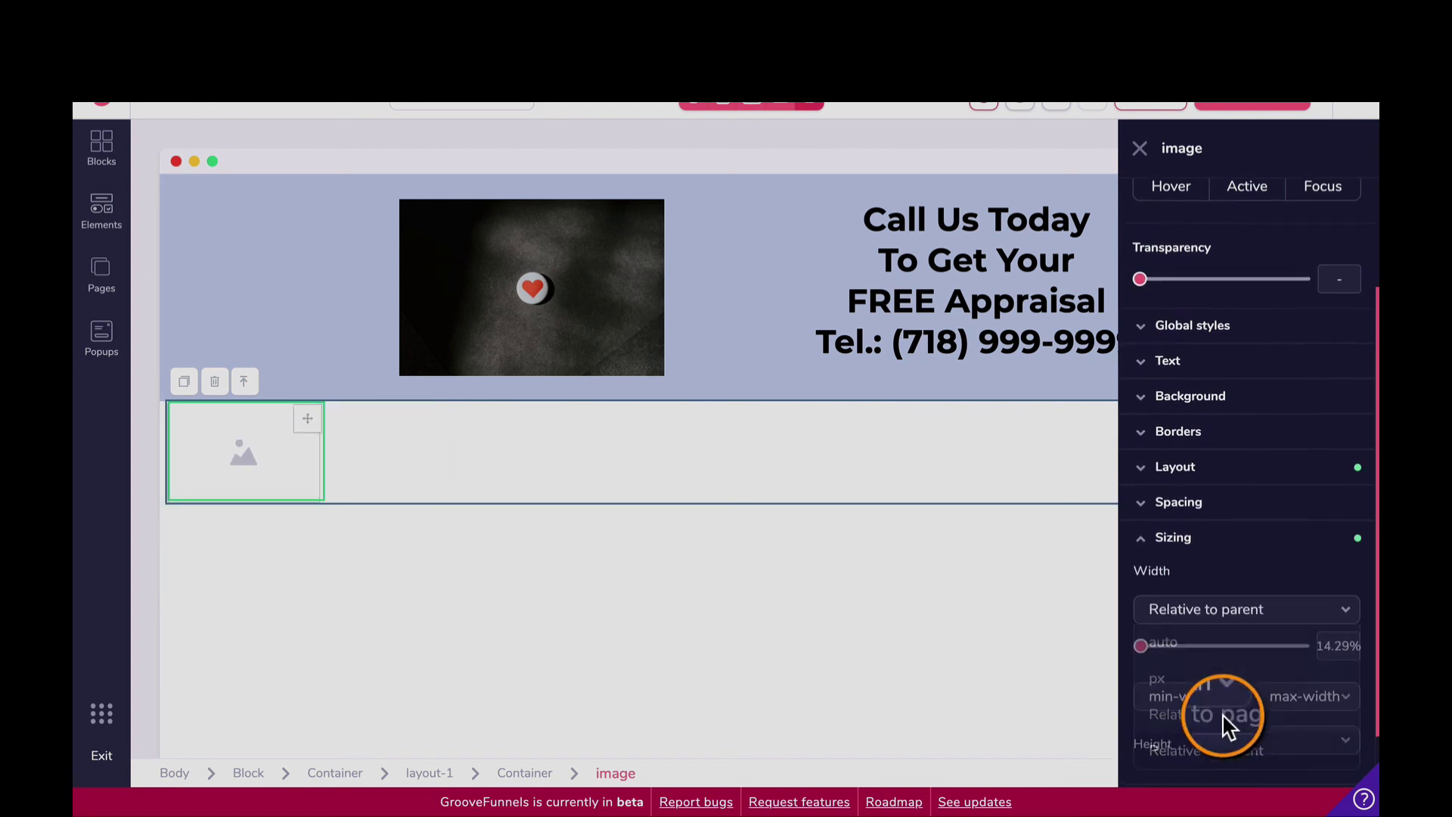
scroll(1165, 560, down, 1)
drag(1157, 603, 1221, 606)
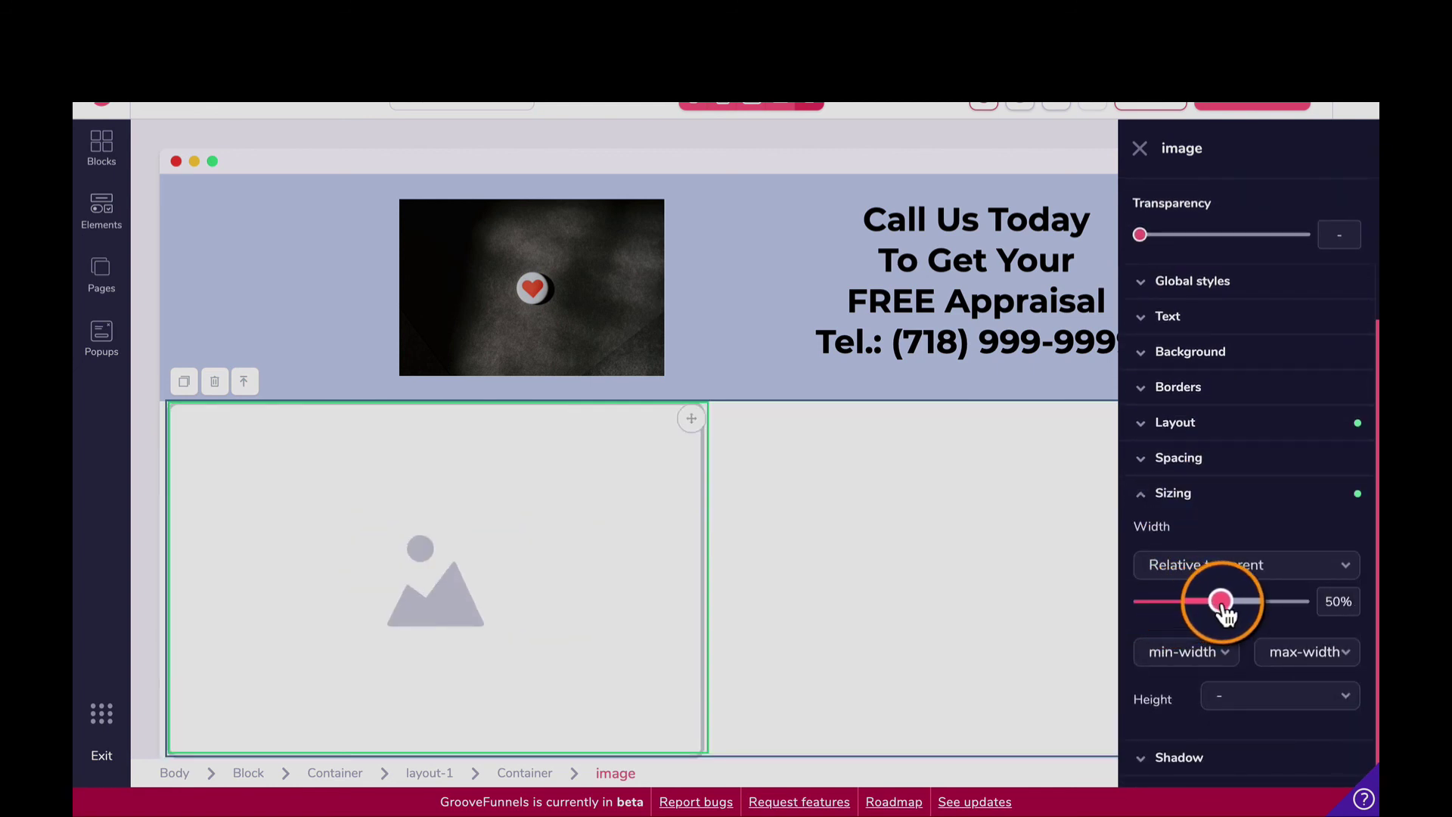
scroll(1258, 492, down, 1)
scroll(1256, 394, up, 5)
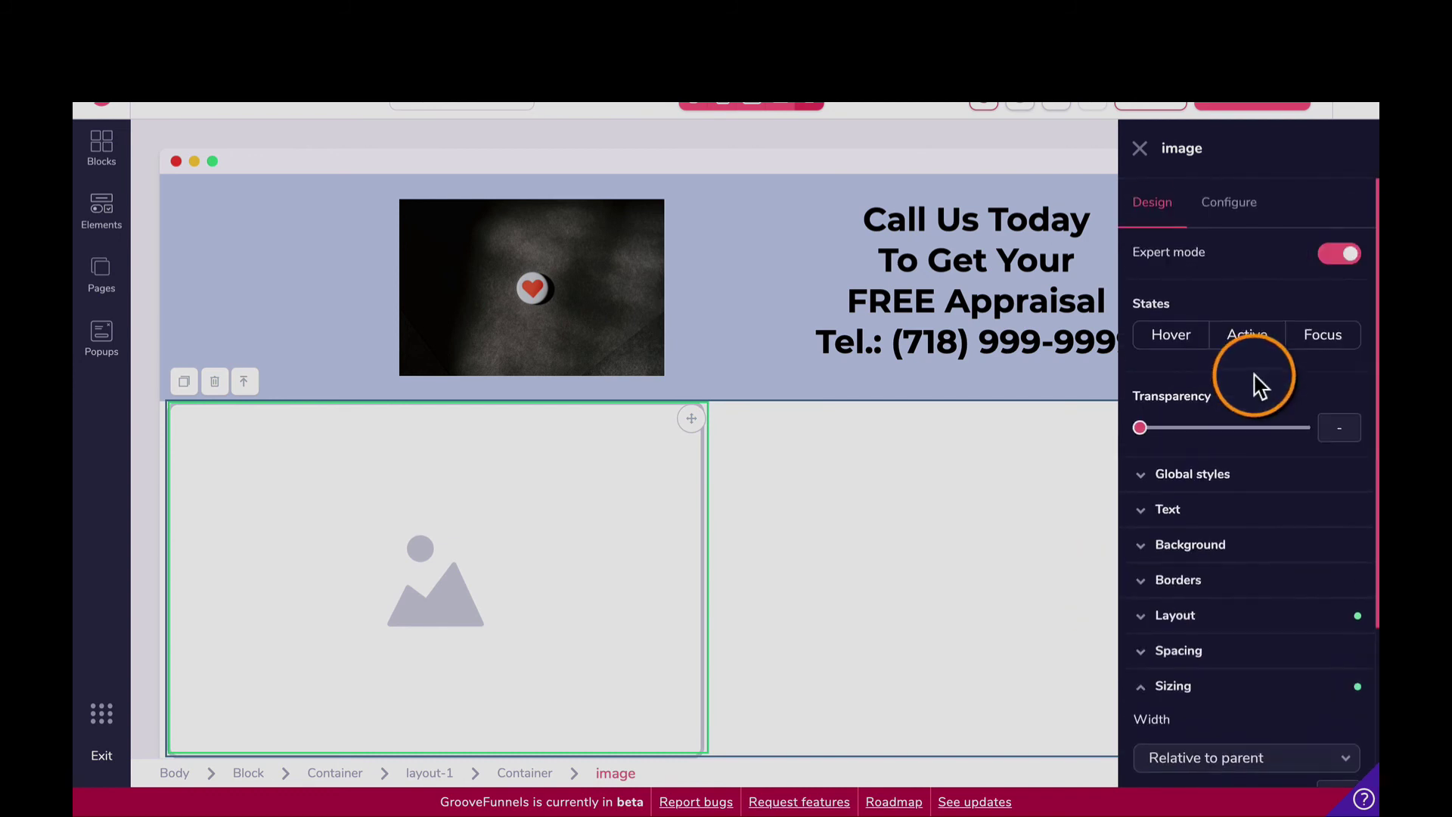
click(1258, 219)
click(1247, 586)
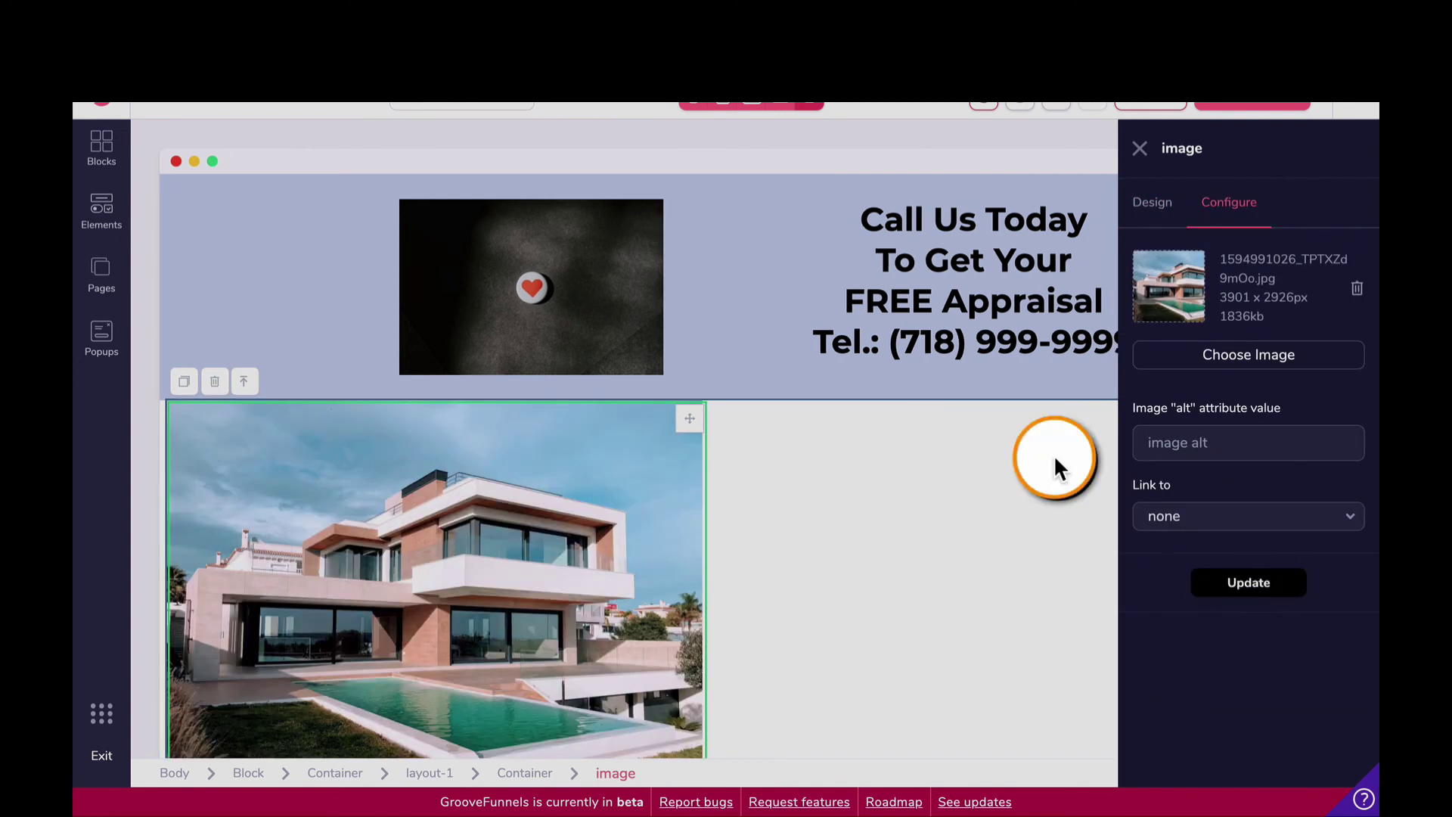
Step: Give the house photo left and right margins of 16rem to center it in its container
click(1152, 202)
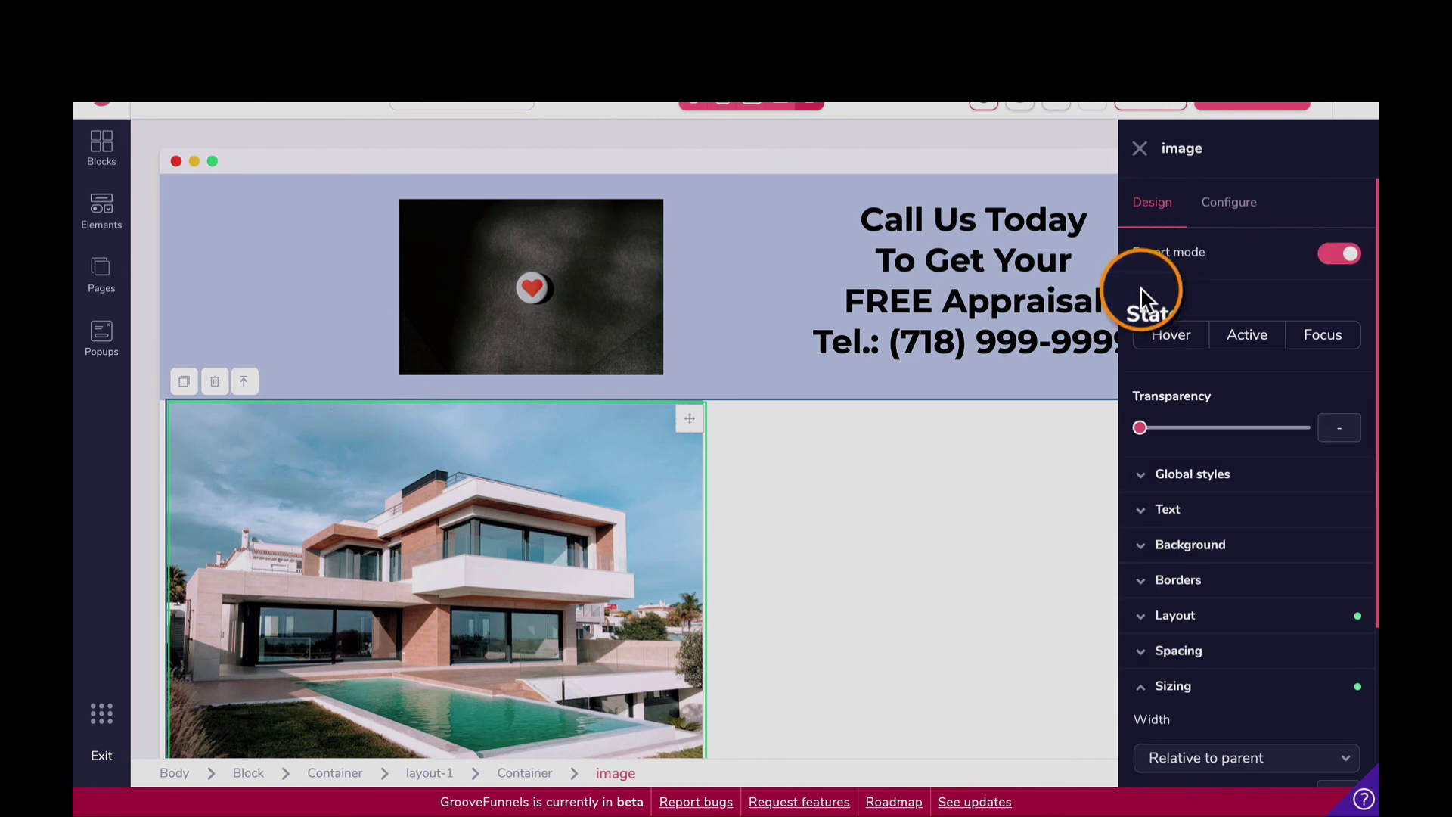
scroll(1313, 599, down, 2)
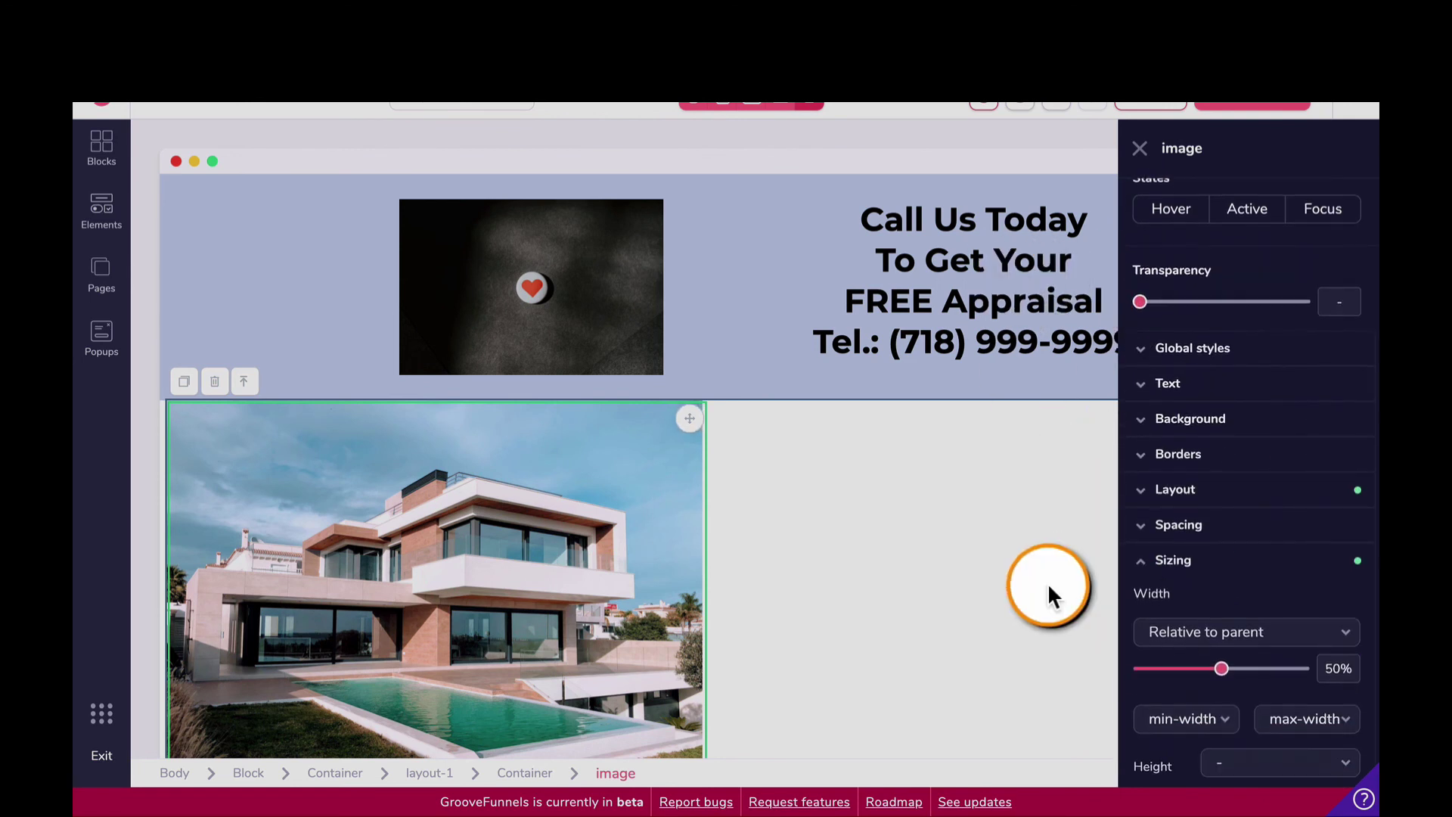
scroll(1047, 583, down, 1)
scroll(1303, 583, down, 1)
scroll(1258, 566, down, 1)
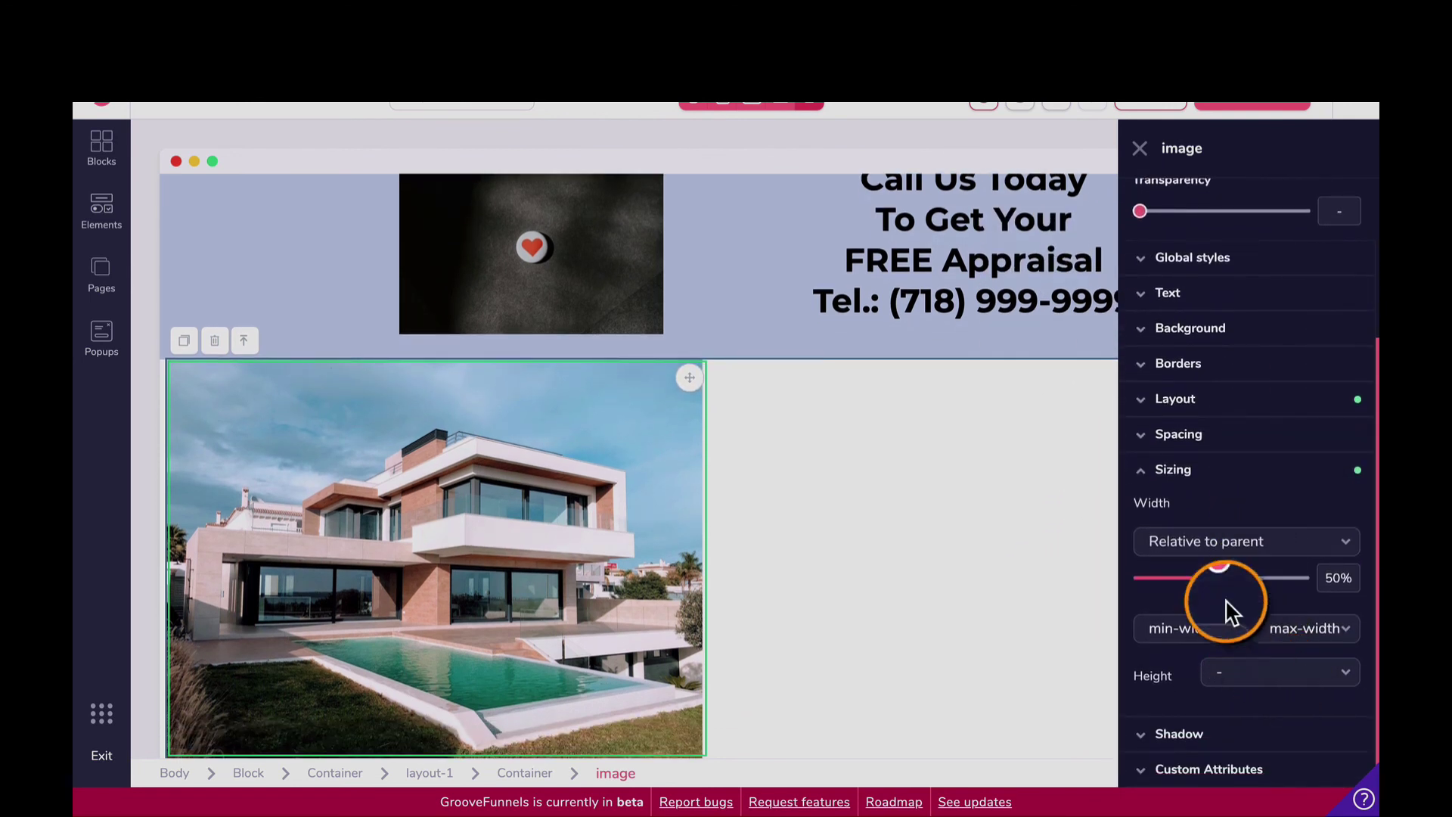
click(1217, 437)
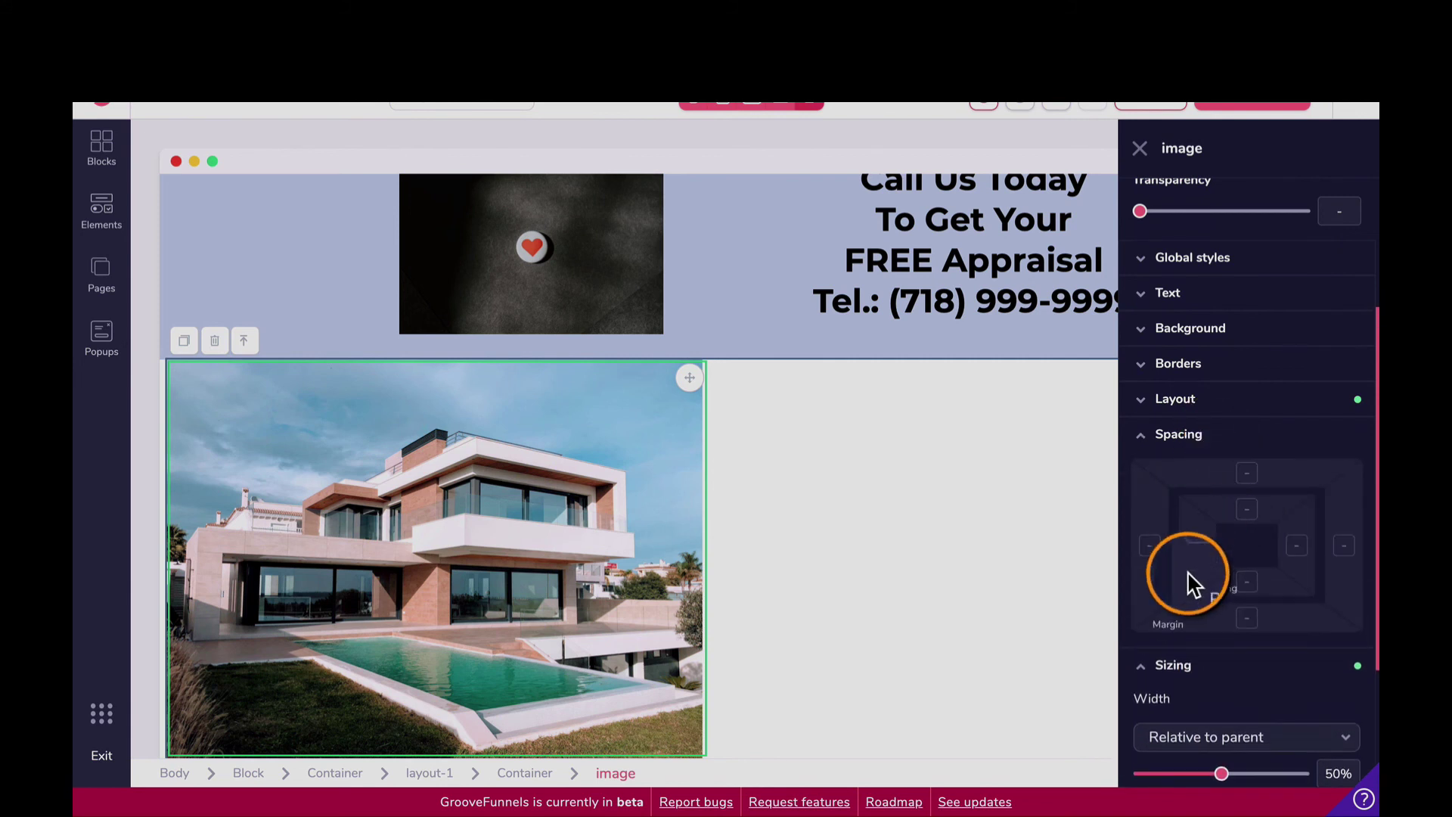
click(1149, 545)
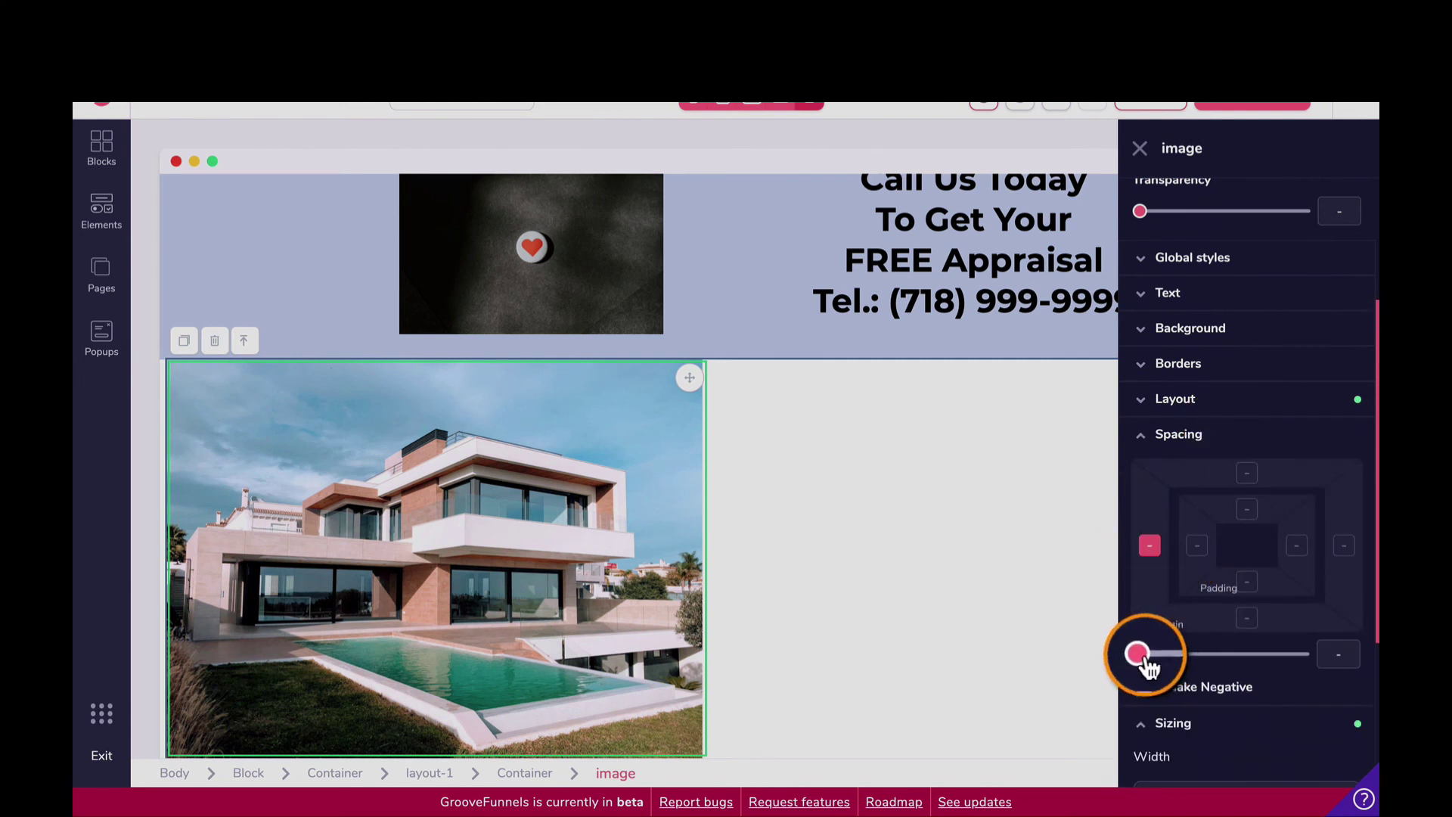
shift+click(1343, 545)
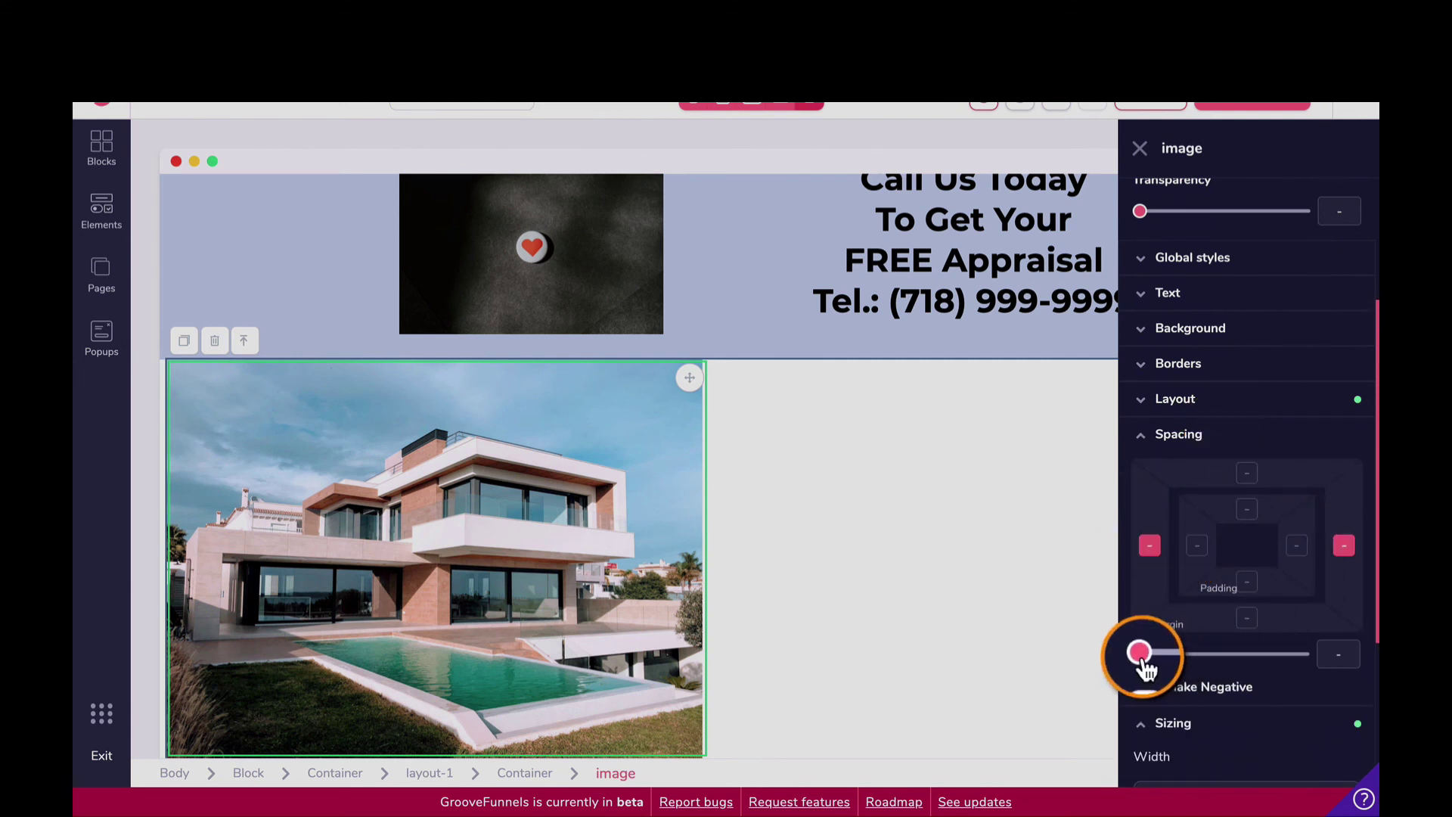
drag(1139, 653, 1298, 660)
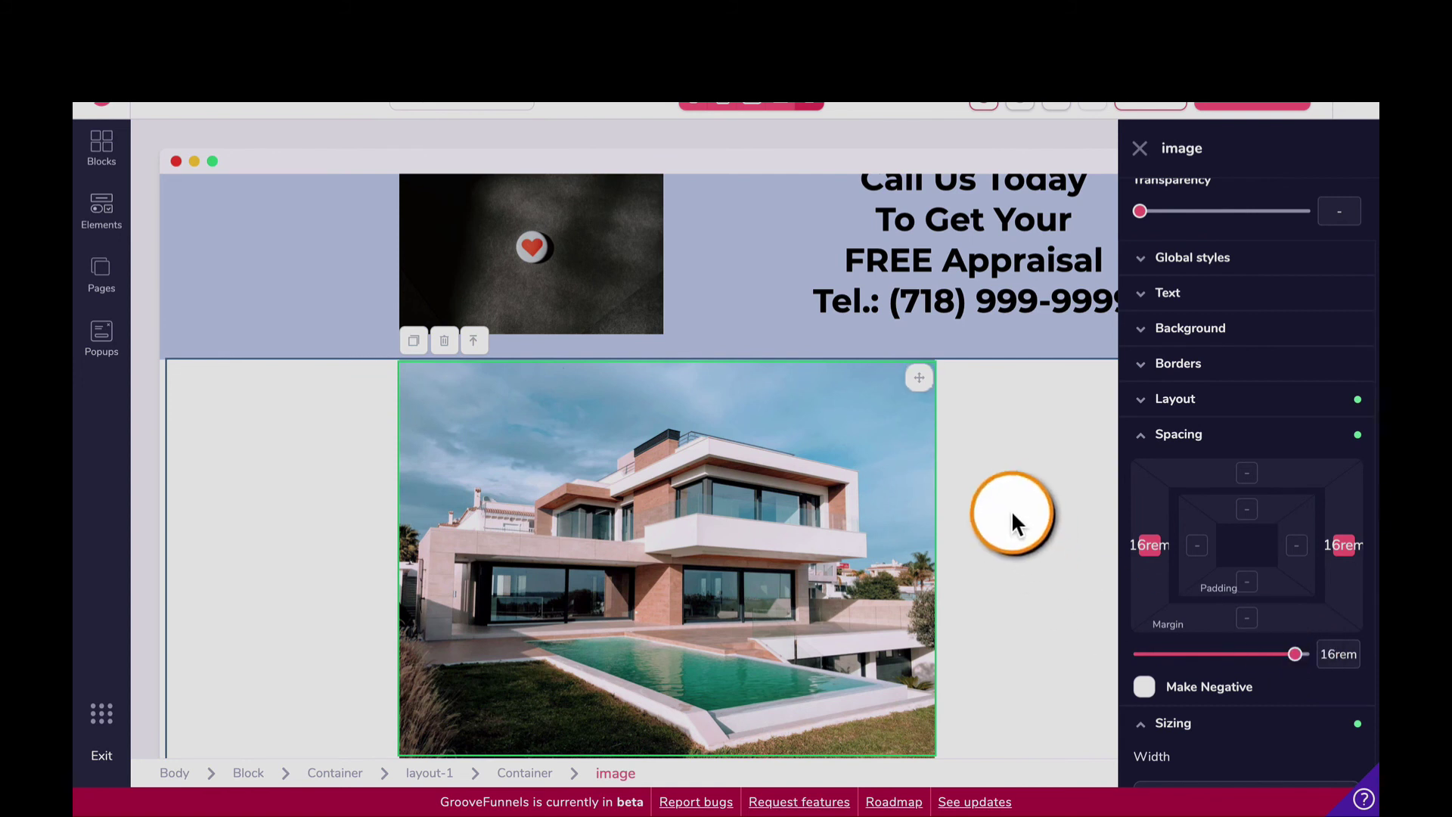
click(1019, 507)
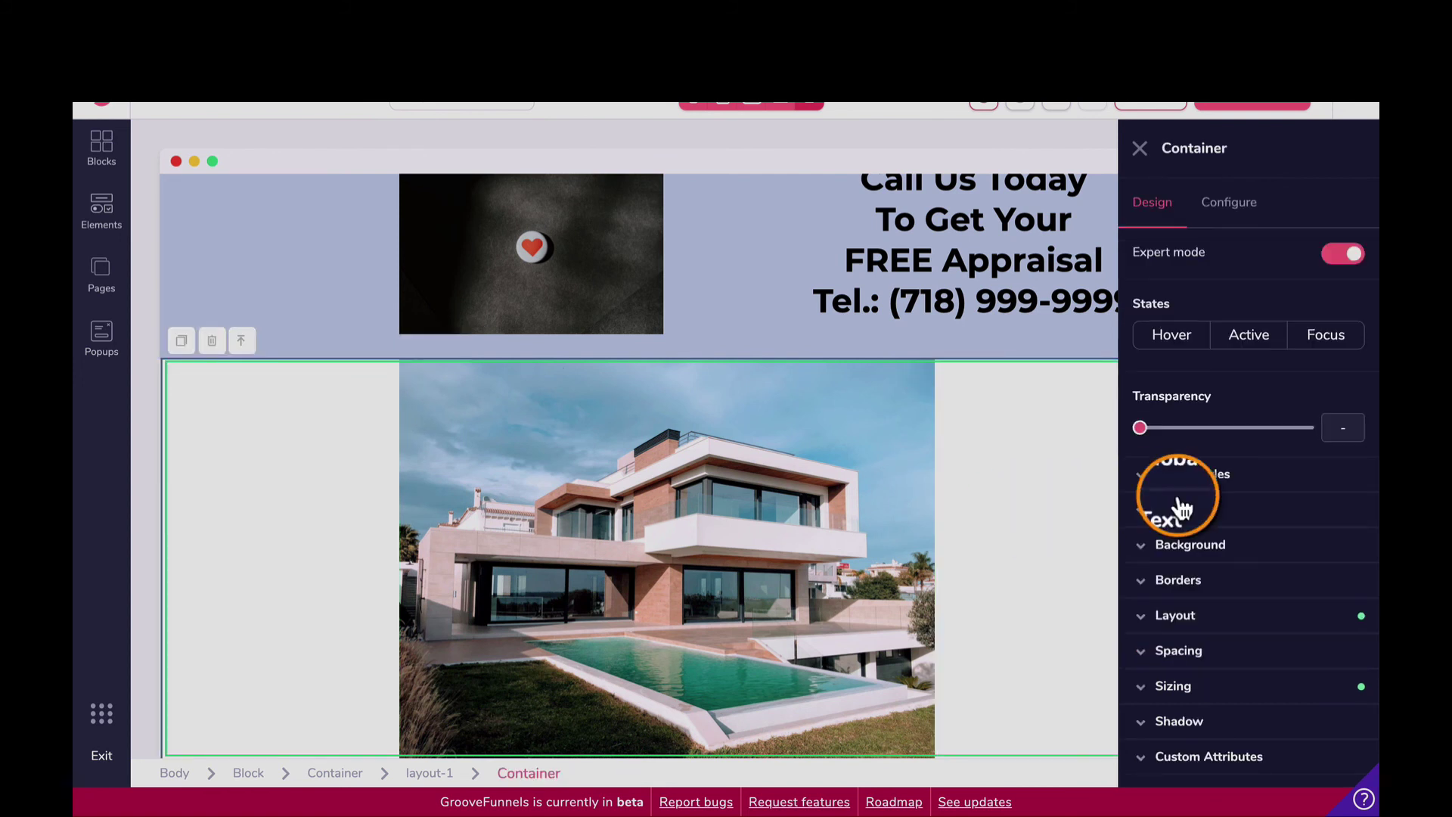
click(1145, 155)
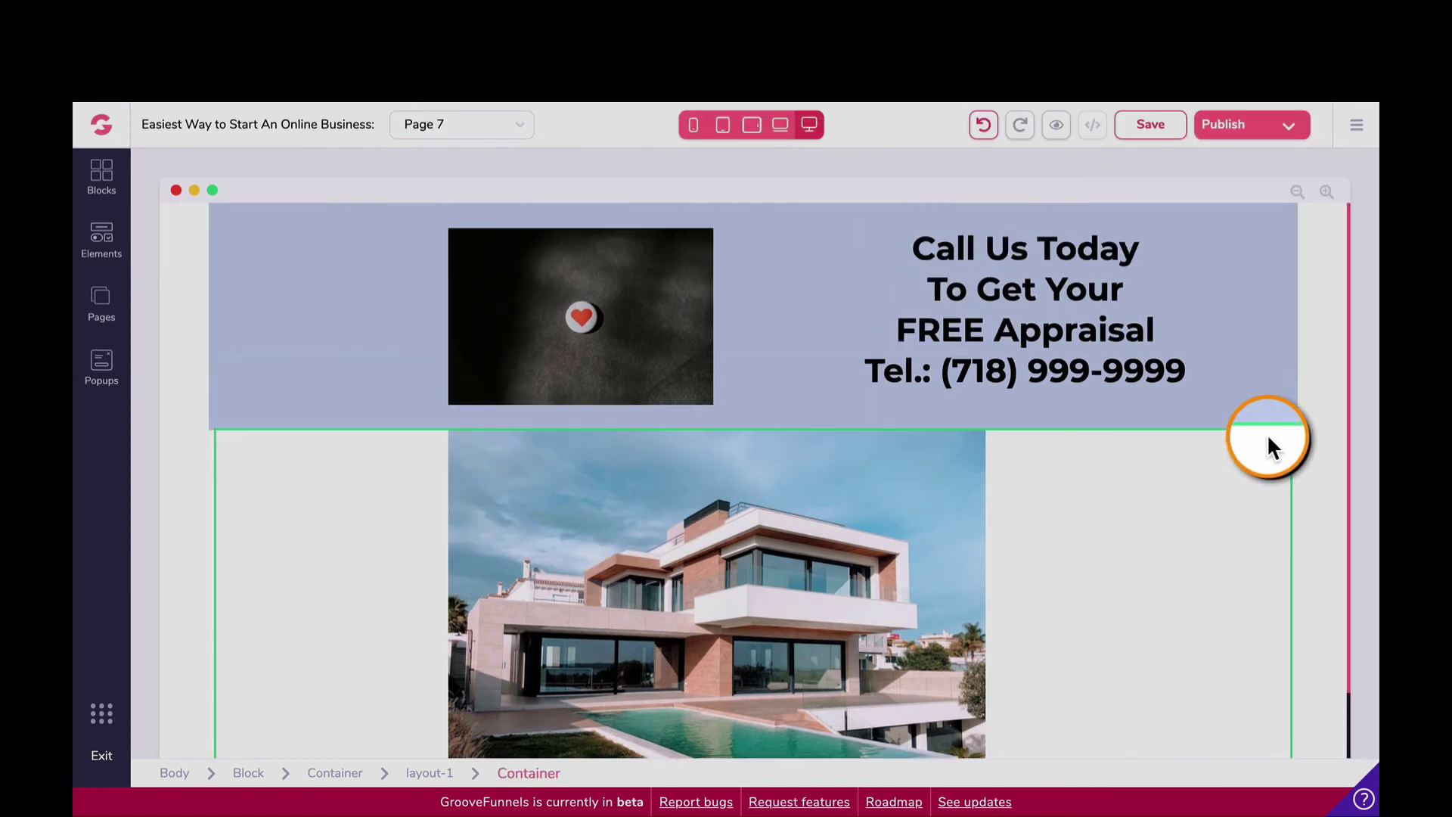
Step: Set the top and bottom padding of the container holding the house photo to 1.75rem
scroll(1268, 433, down, 1)
click(887, 488)
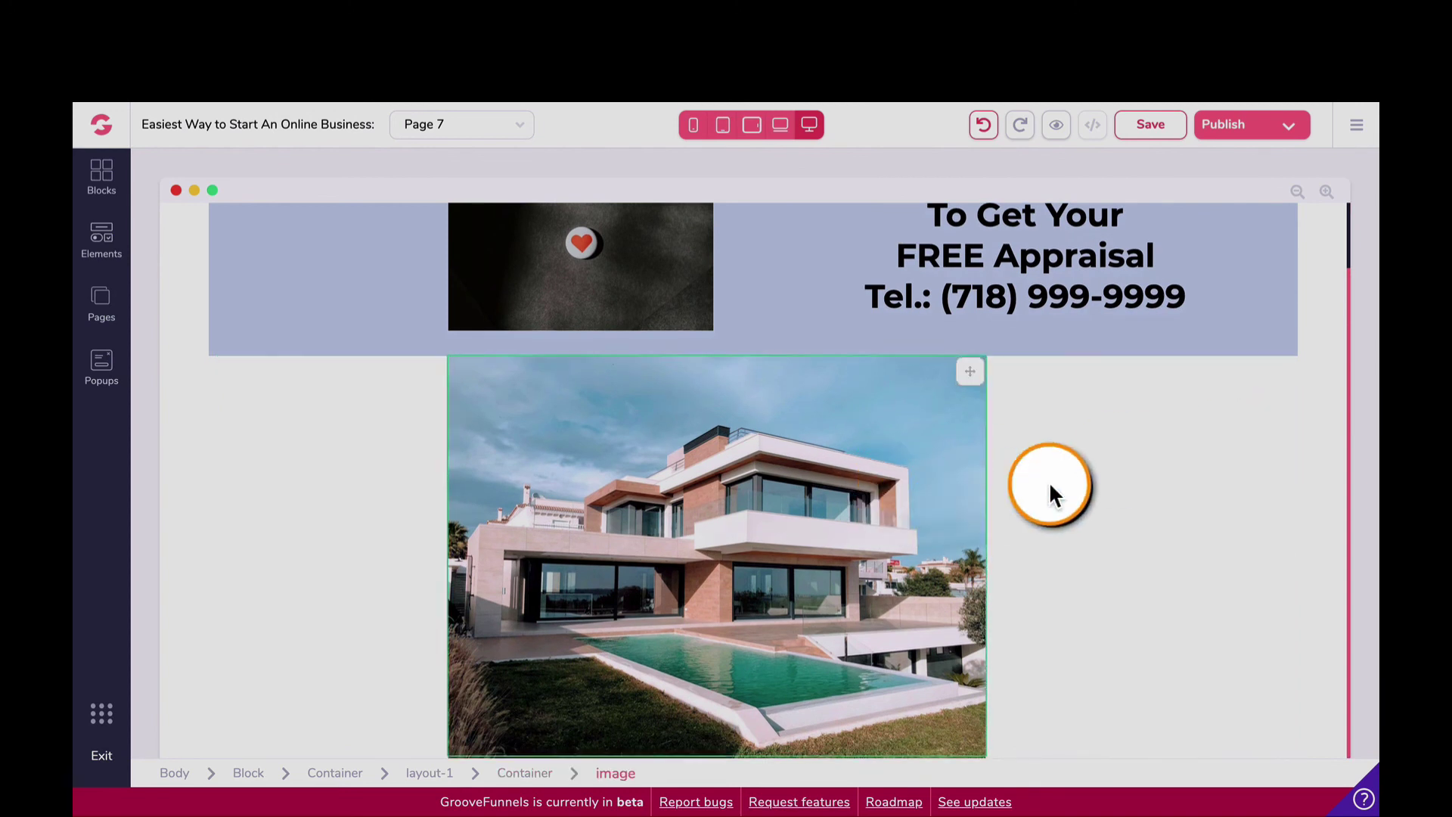
click(1055, 490)
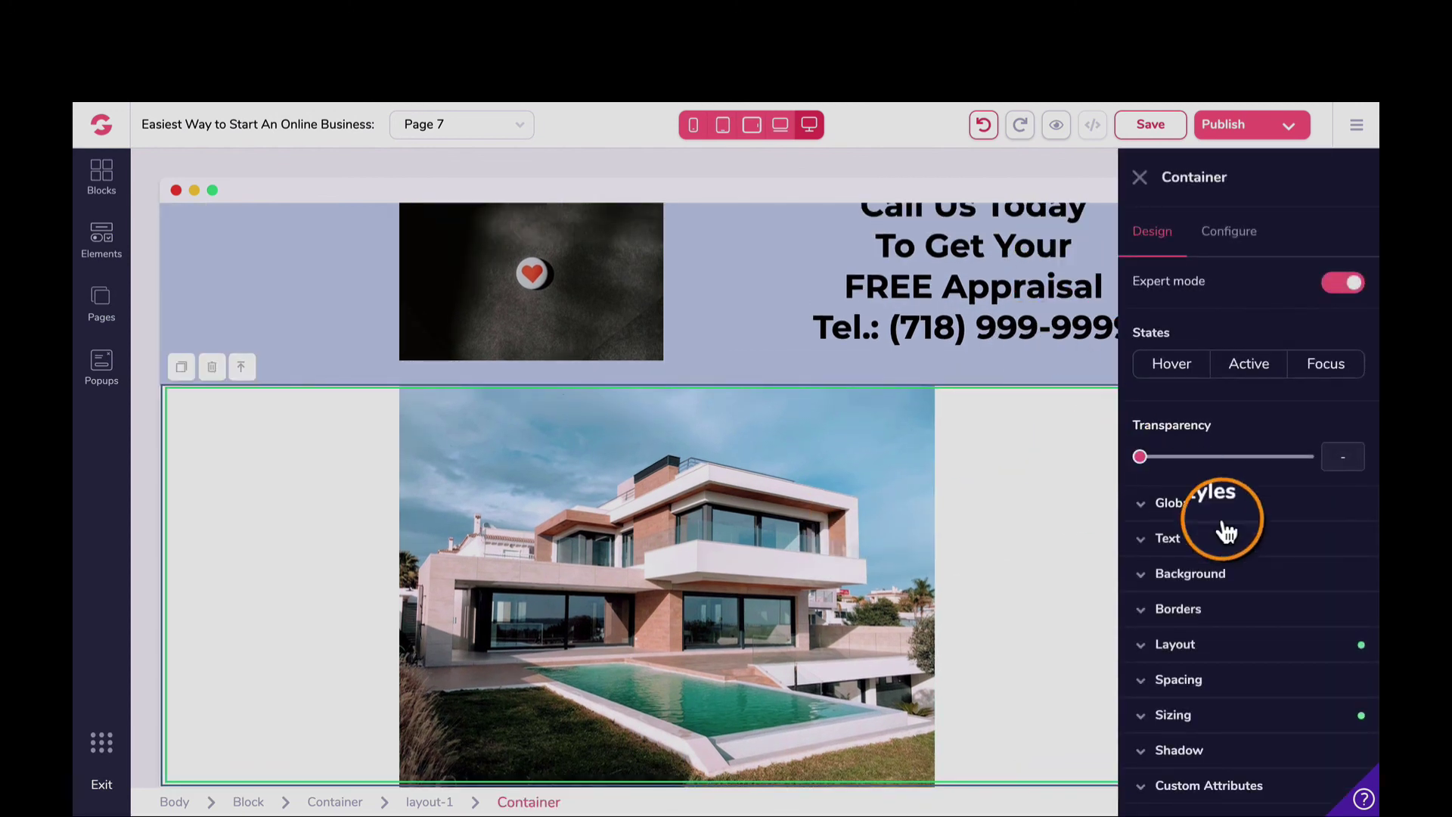
click(1199, 684)
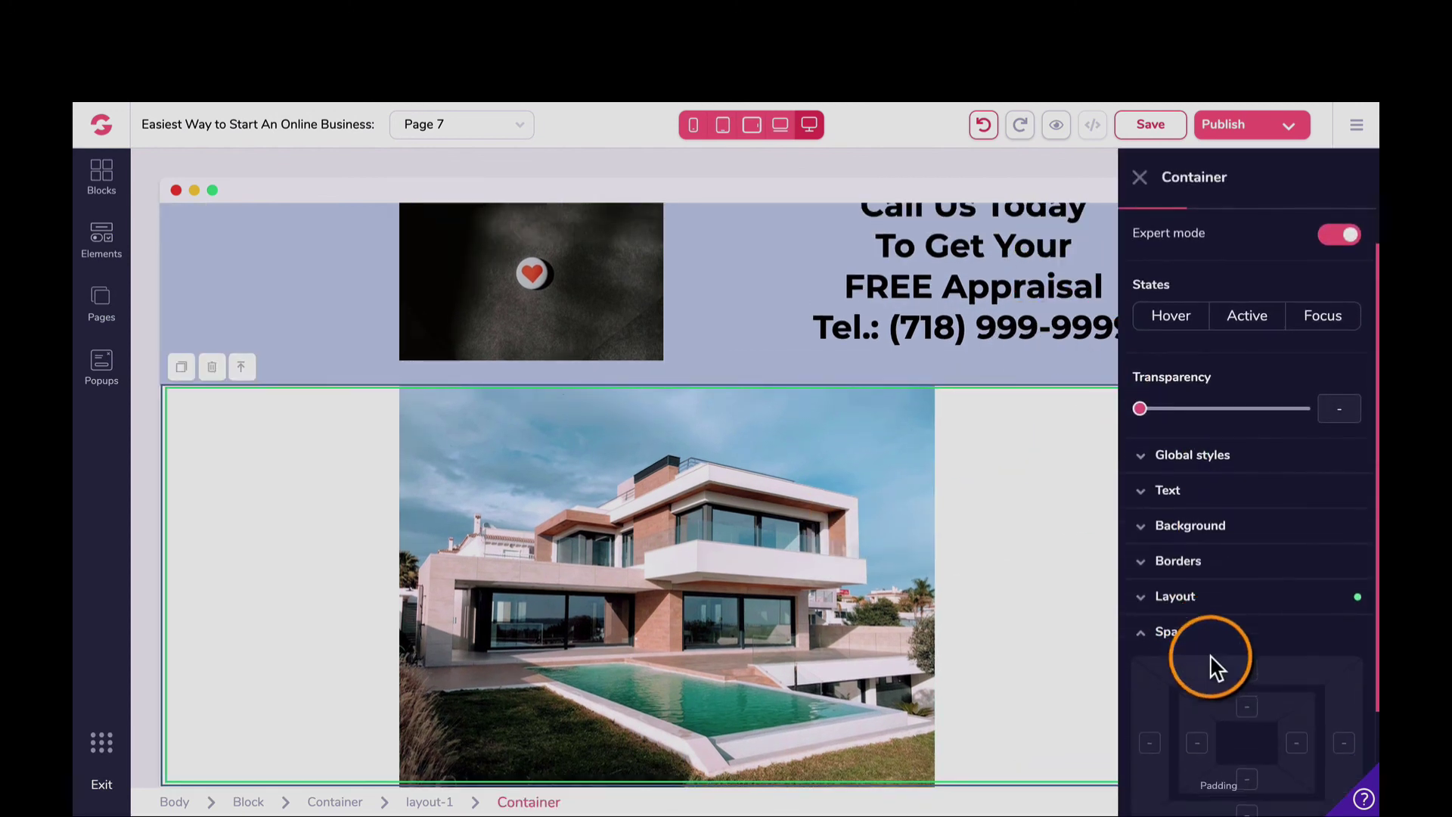
scroll(1241, 688, down, 1)
scroll(1281, 670, down, 3)
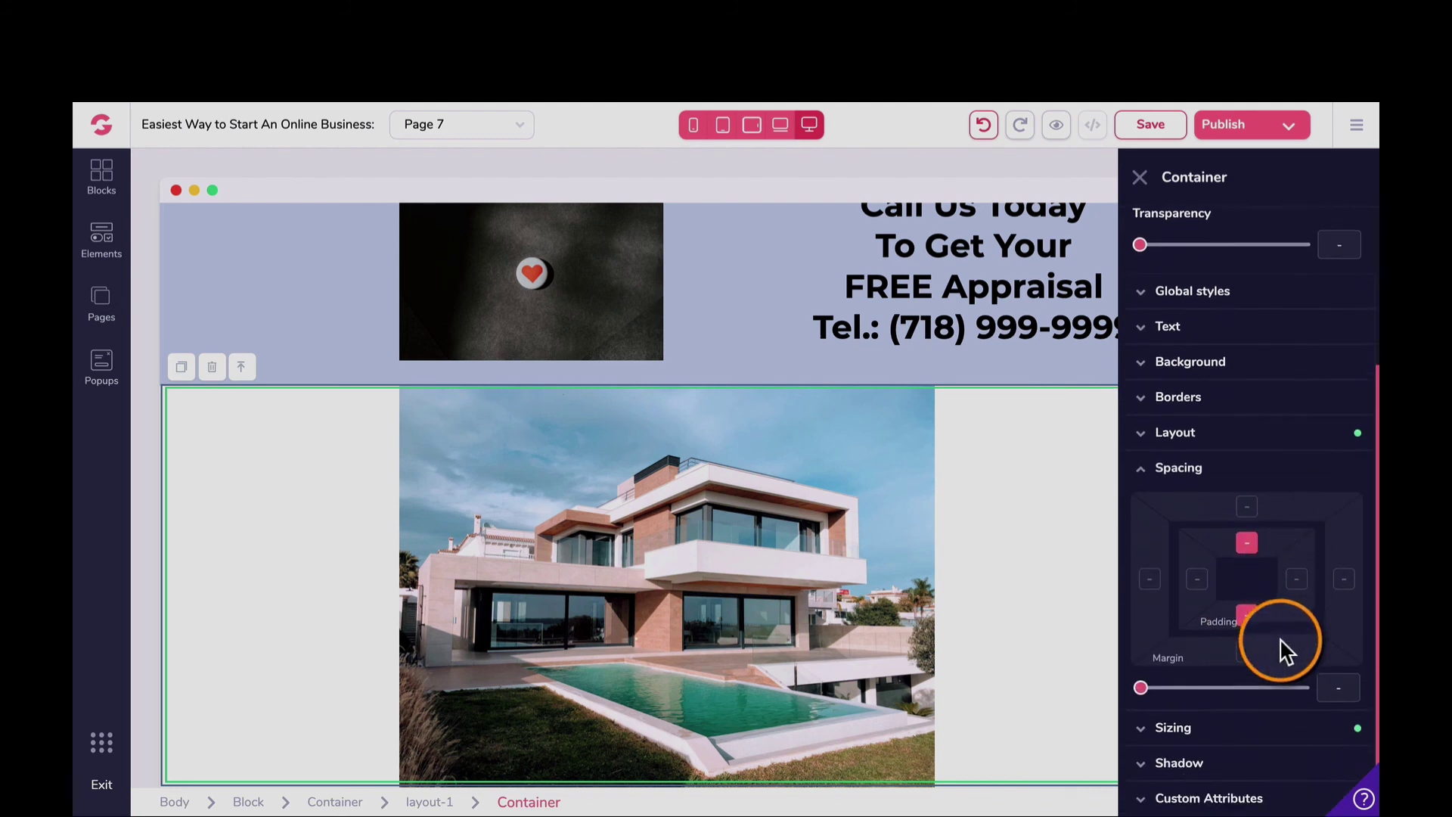
drag(1142, 673, 1210, 673)
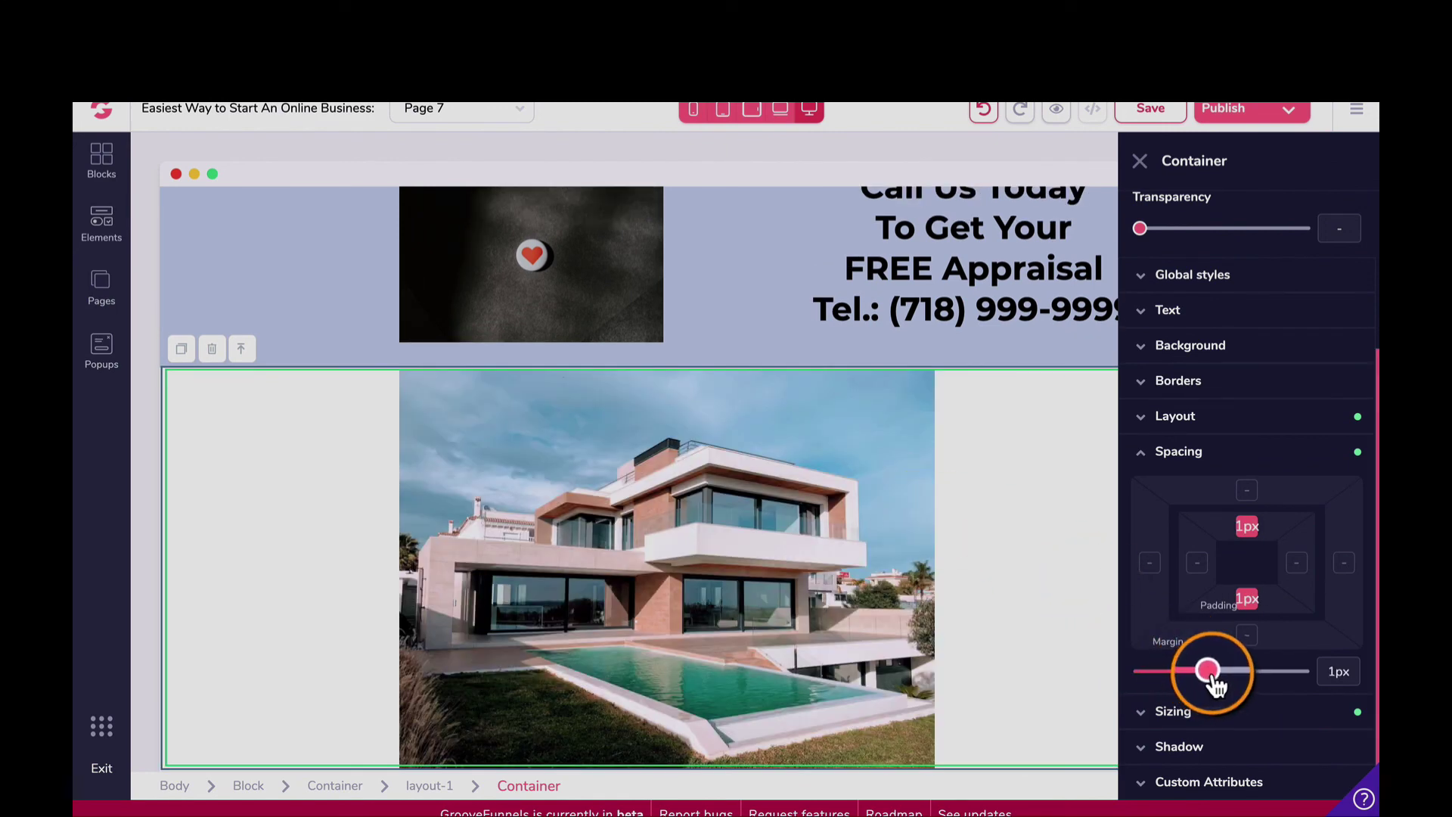
mouse_move(1208, 671)
mouse_down()
mouse_move(1188, 672)
mouse_move(1200, 673)
mouse_up()
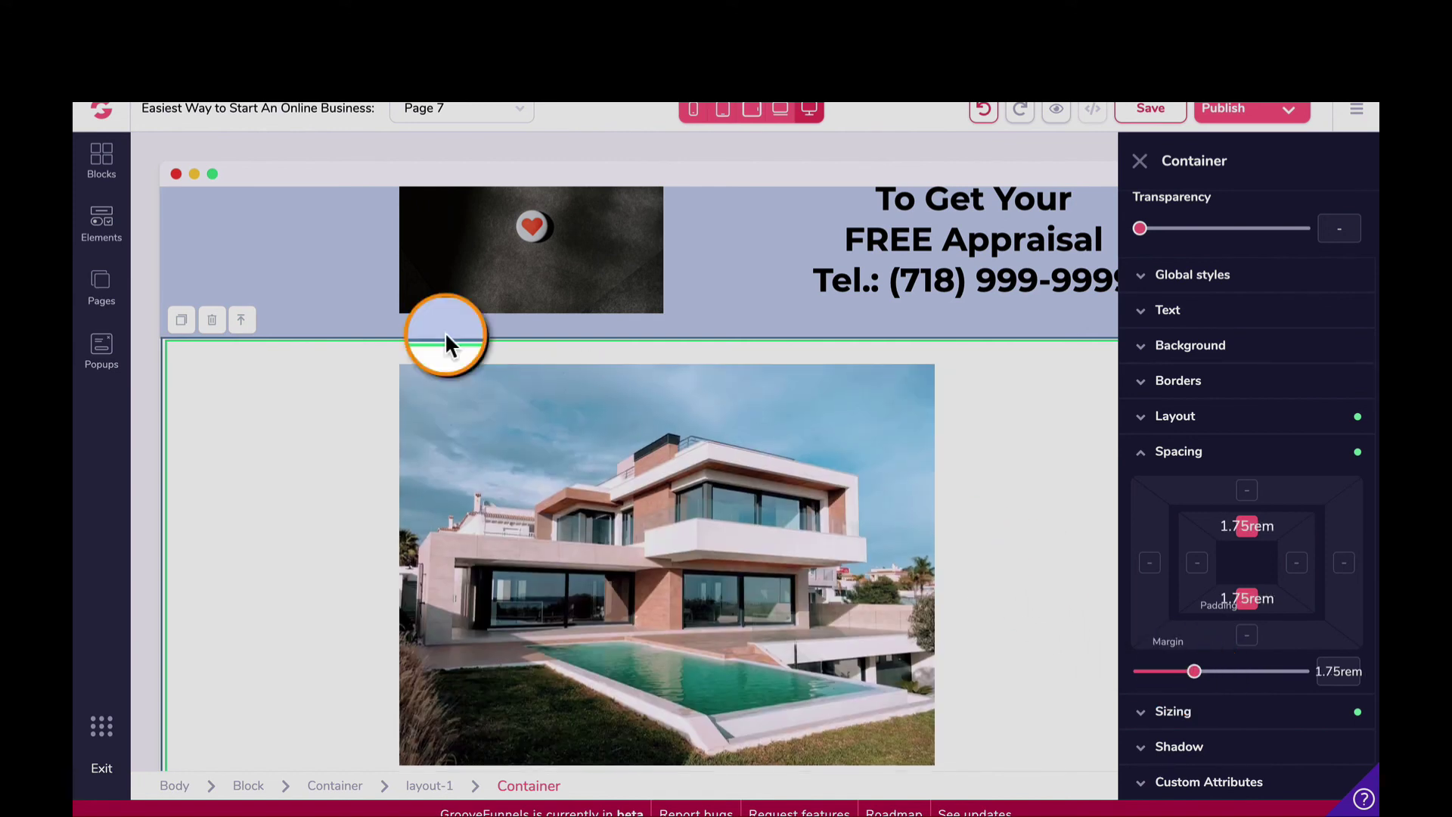
Step: Add an H2 heading element above the house photo inside its container
scroll(302, 345, down, 1)
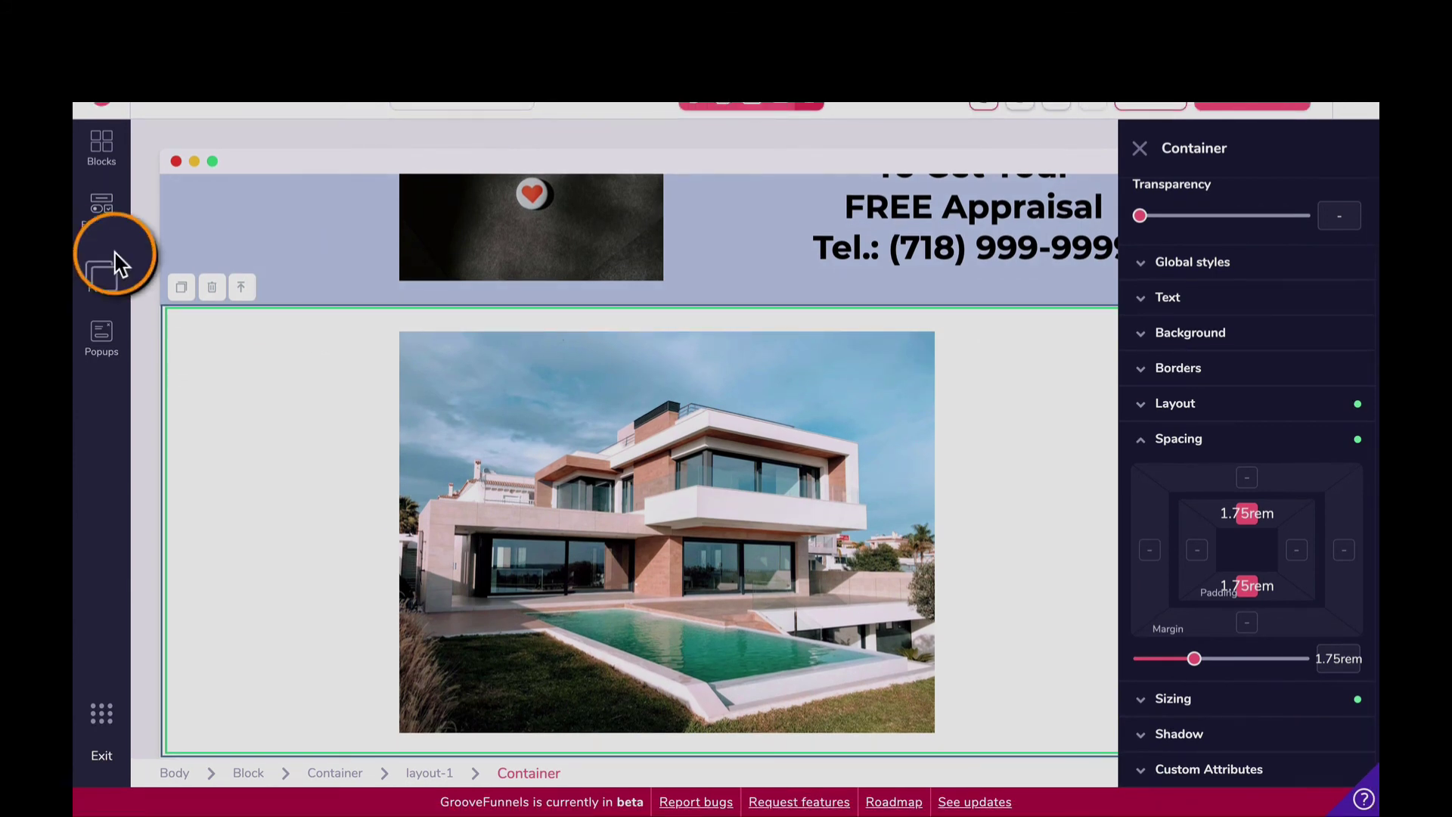
click(104, 206)
scroll(237, 343, down, 10)
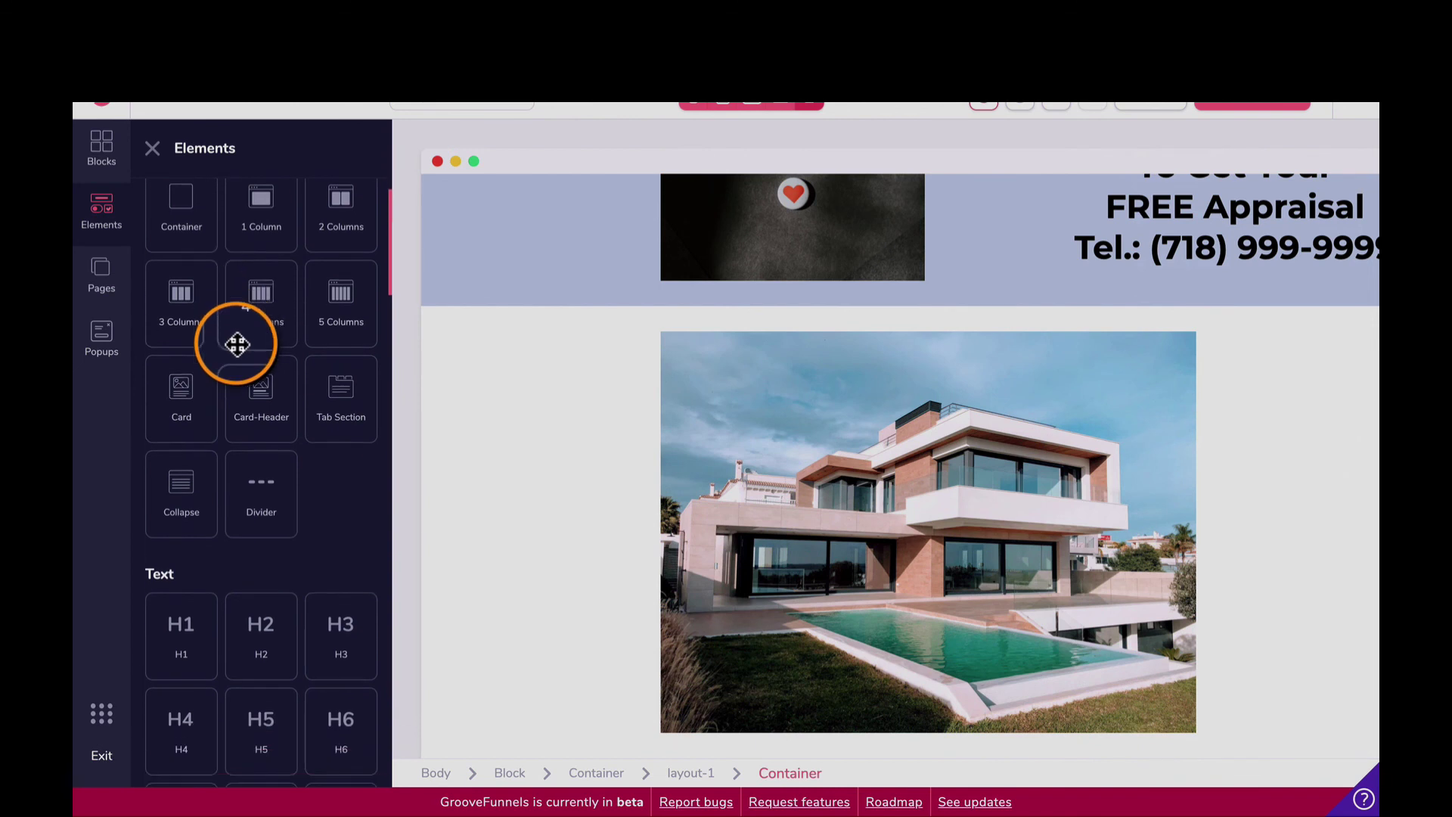
scroll(240, 350, down, 6)
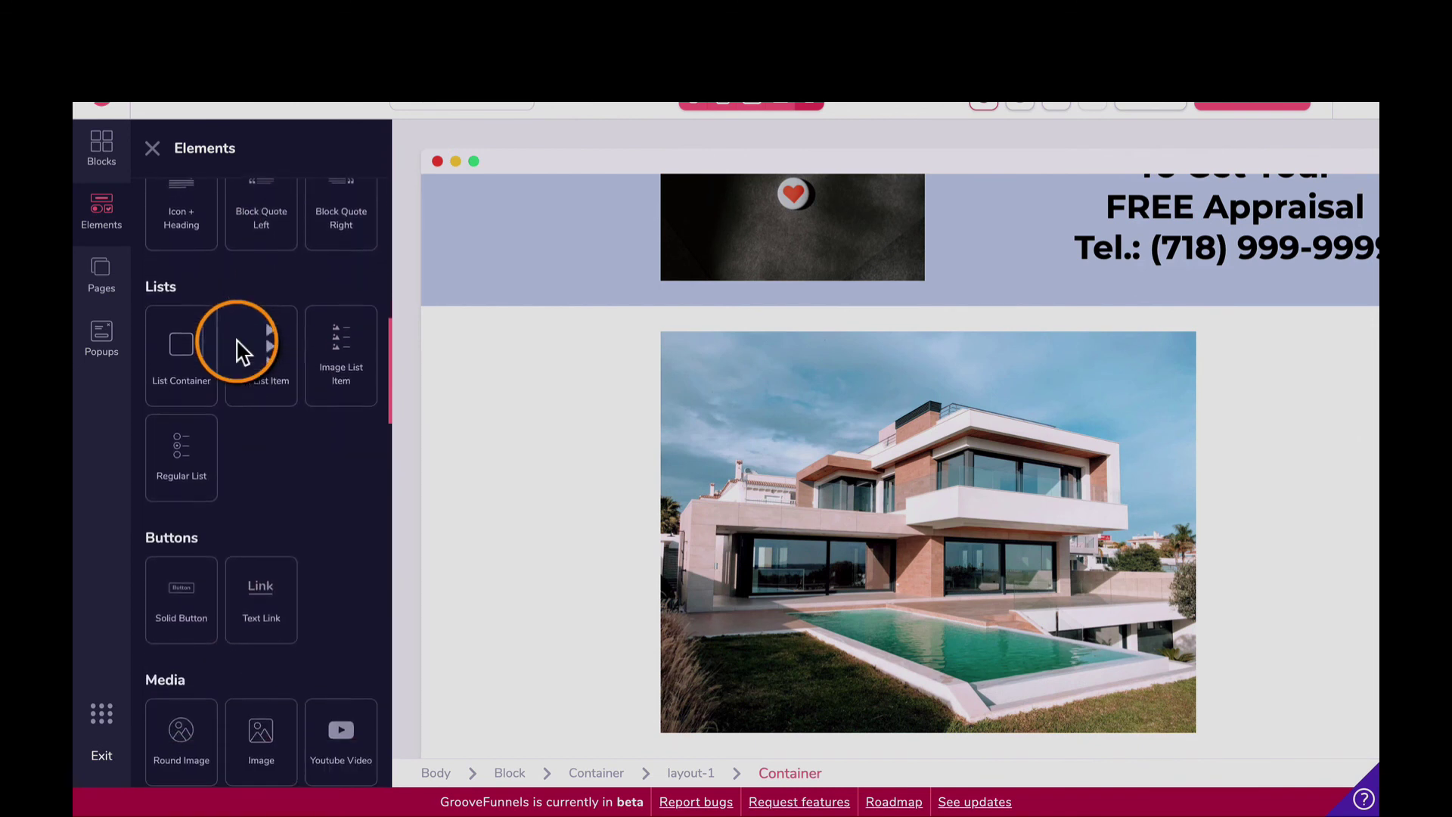
scroll(276, 382, up, 7)
scroll(271, 391, up, 5)
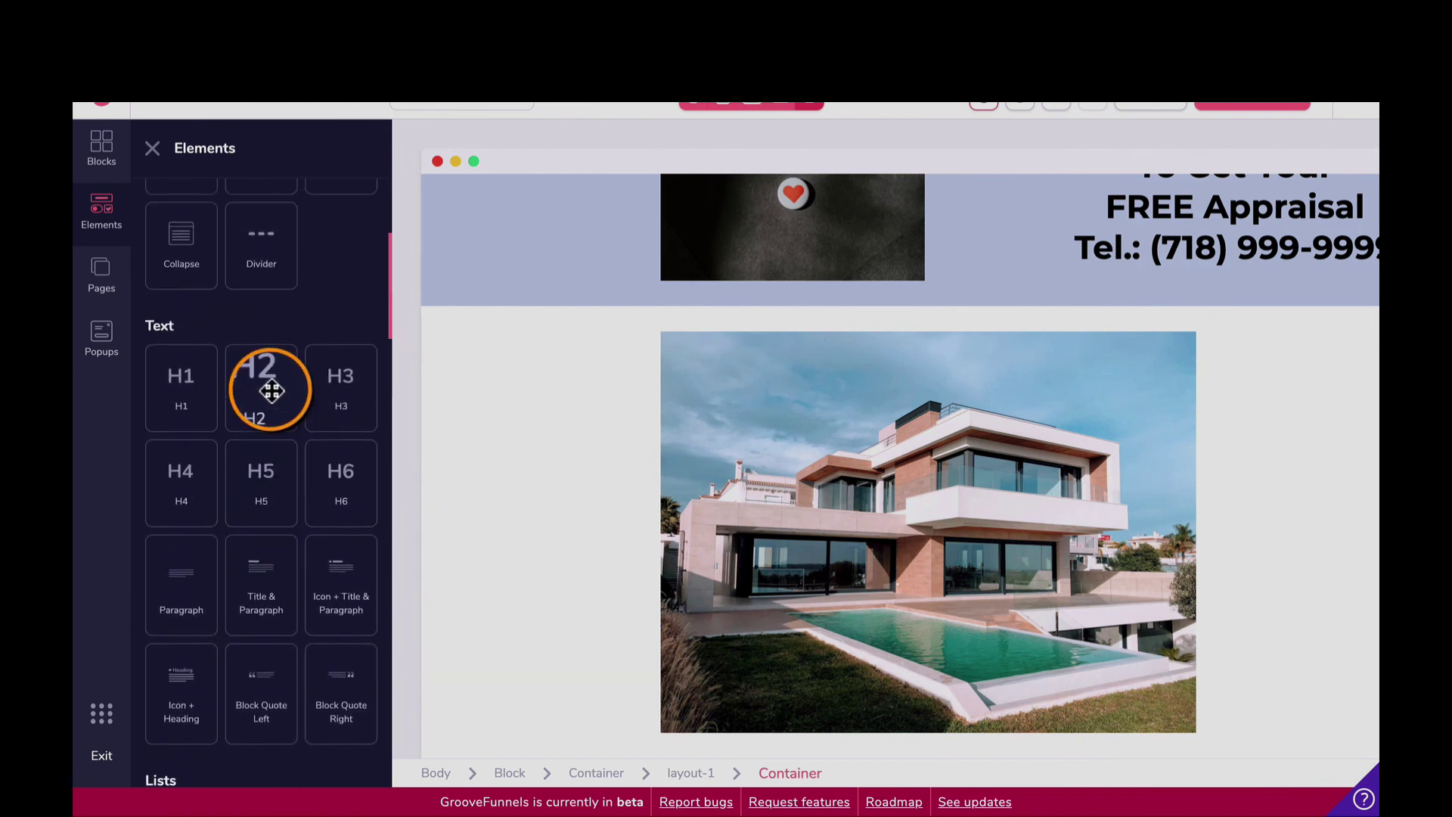
drag(264, 431, 785, 349)
drag(796, 347, 779, 343)
Step: Replace the new heading's text with "SPOTLIGHT LISTING" and center-align it
click(501, 345)
double_click(501, 345)
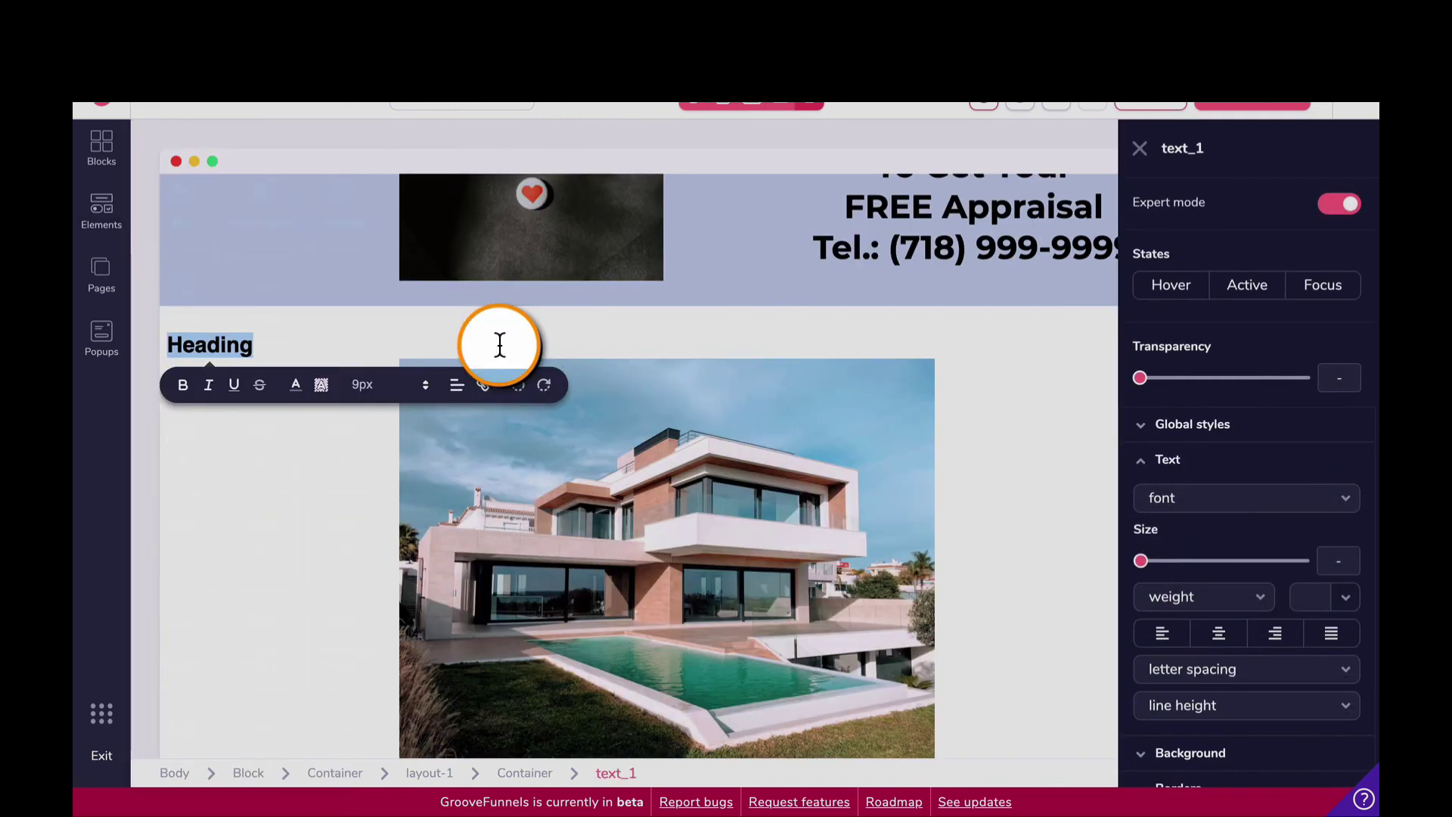
text(F)
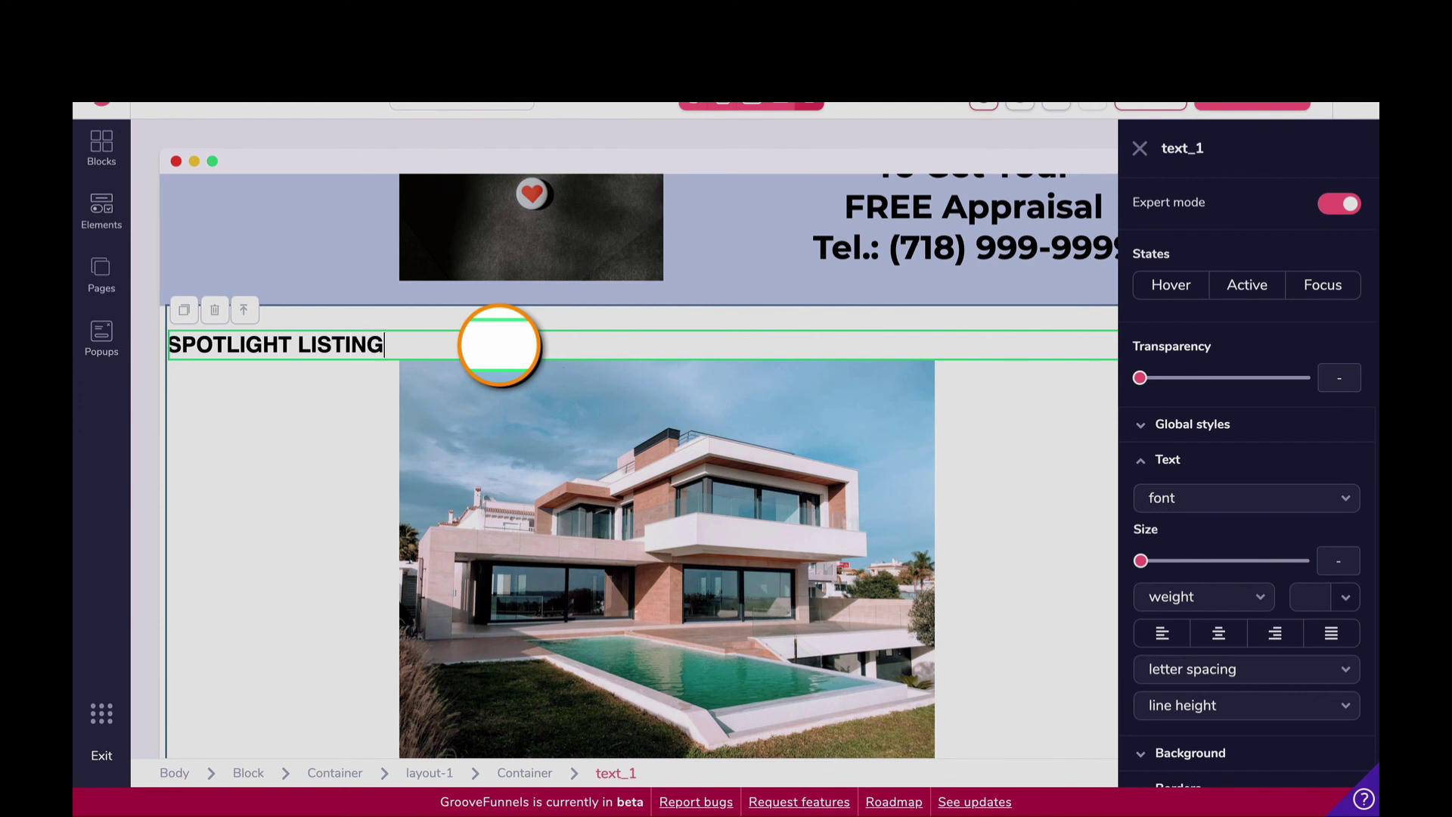
click(1215, 634)
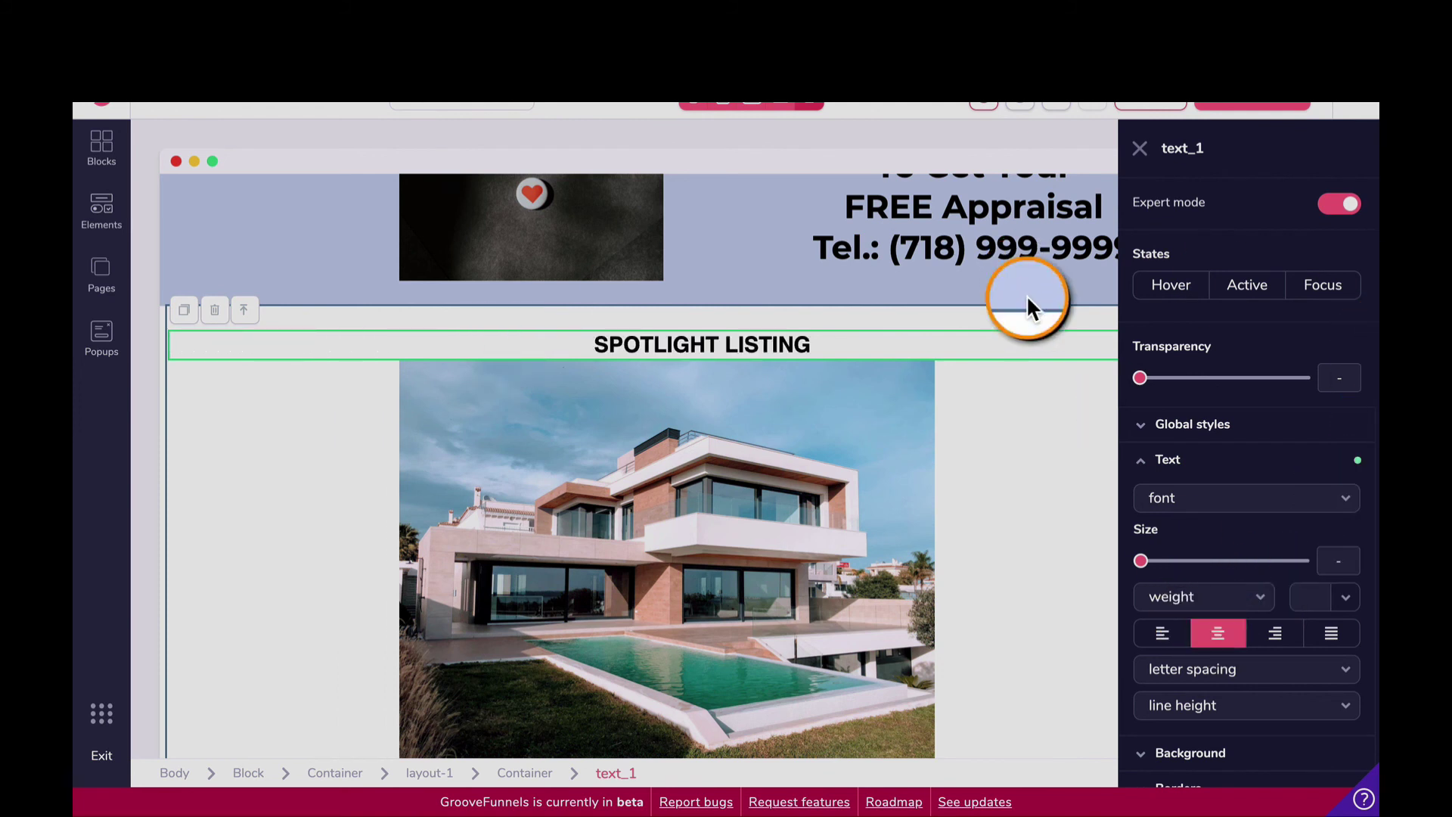
Step: Format the "SPOTLIGHT LISTING" heading in Montserrat at 4.5rem with wide letter spacing
click(1189, 509)
click(1219, 635)
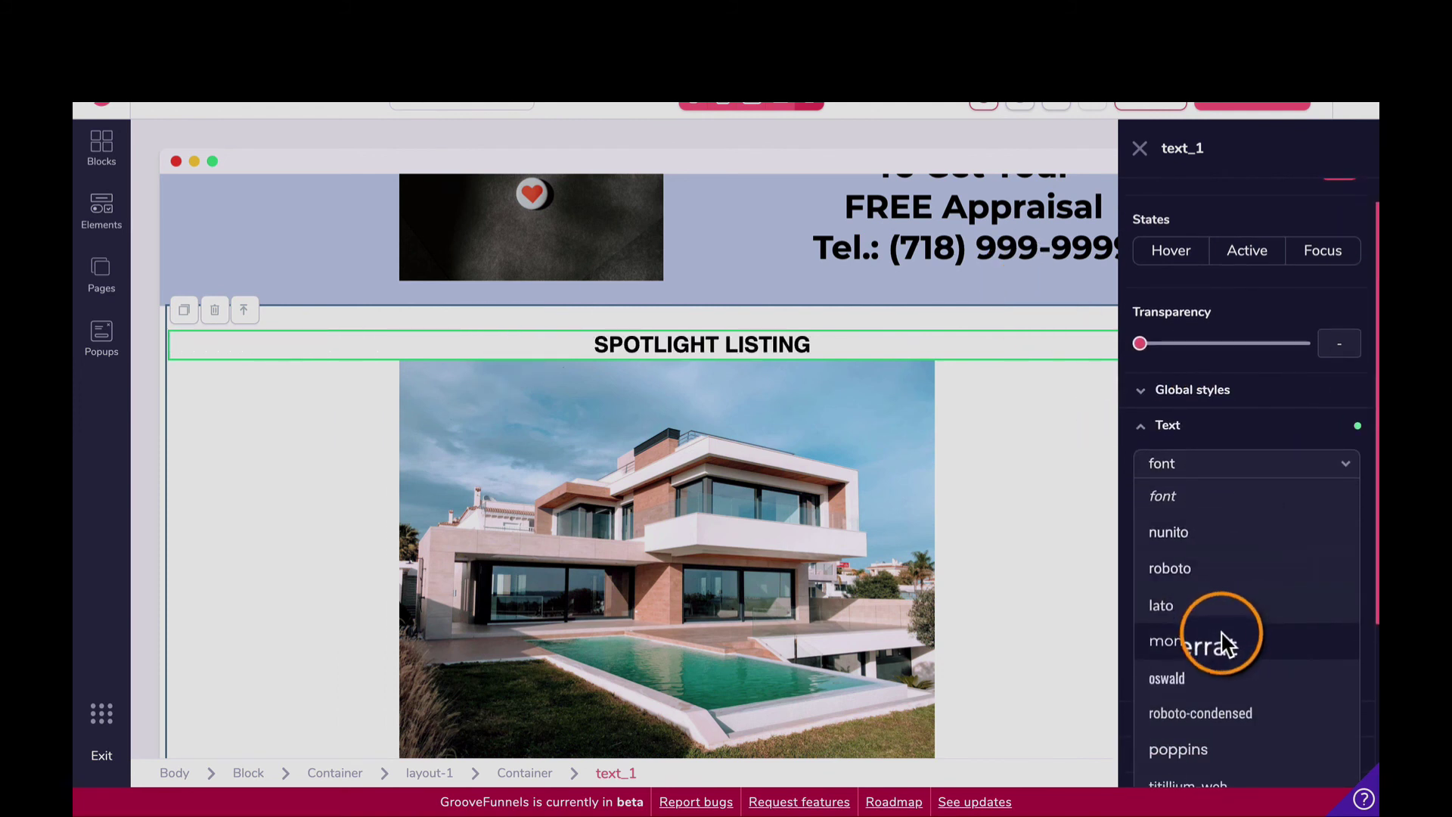
drag(1139, 525, 1284, 534)
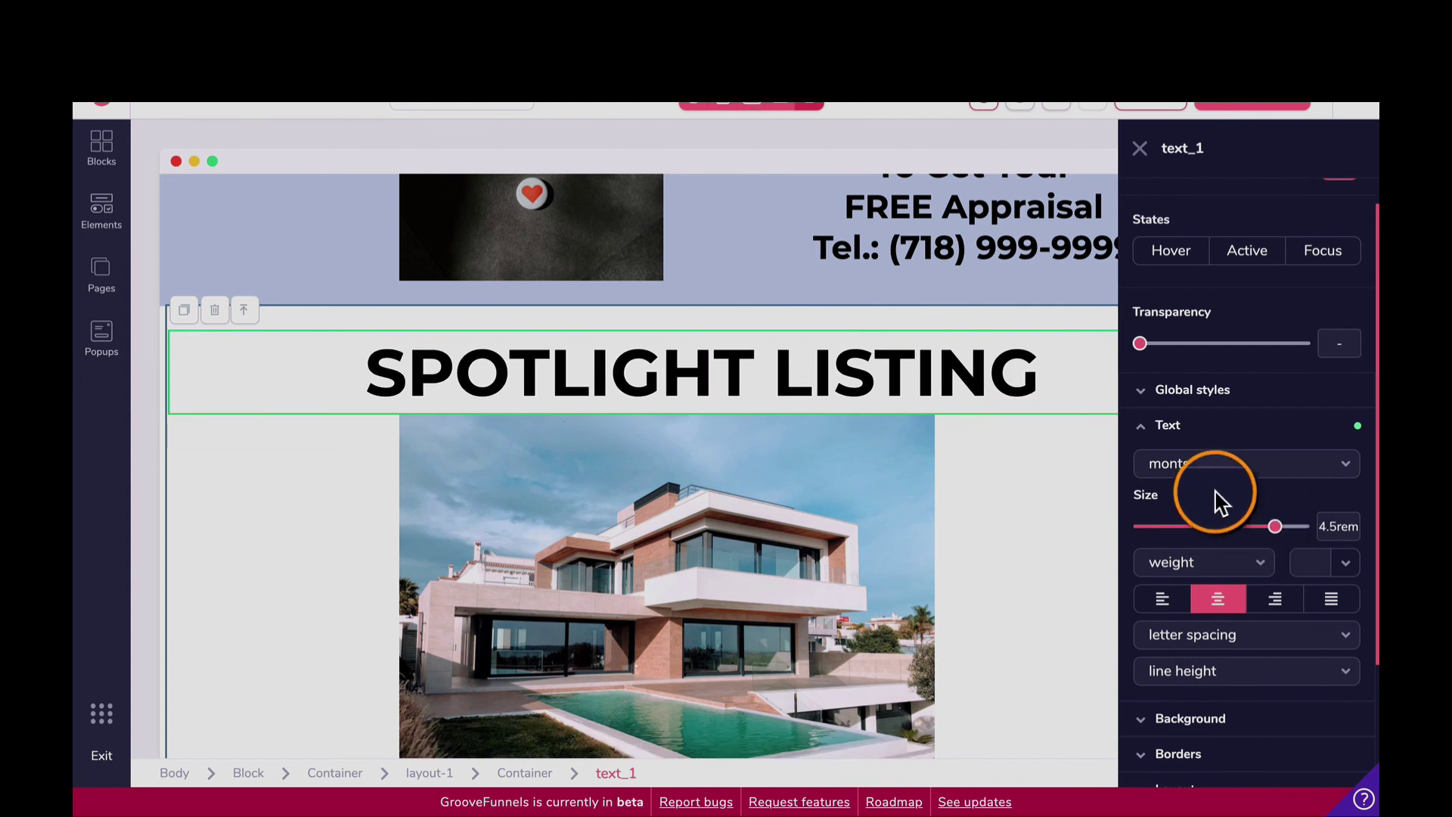
scroll(1043, 491, down, 1)
click(1185, 634)
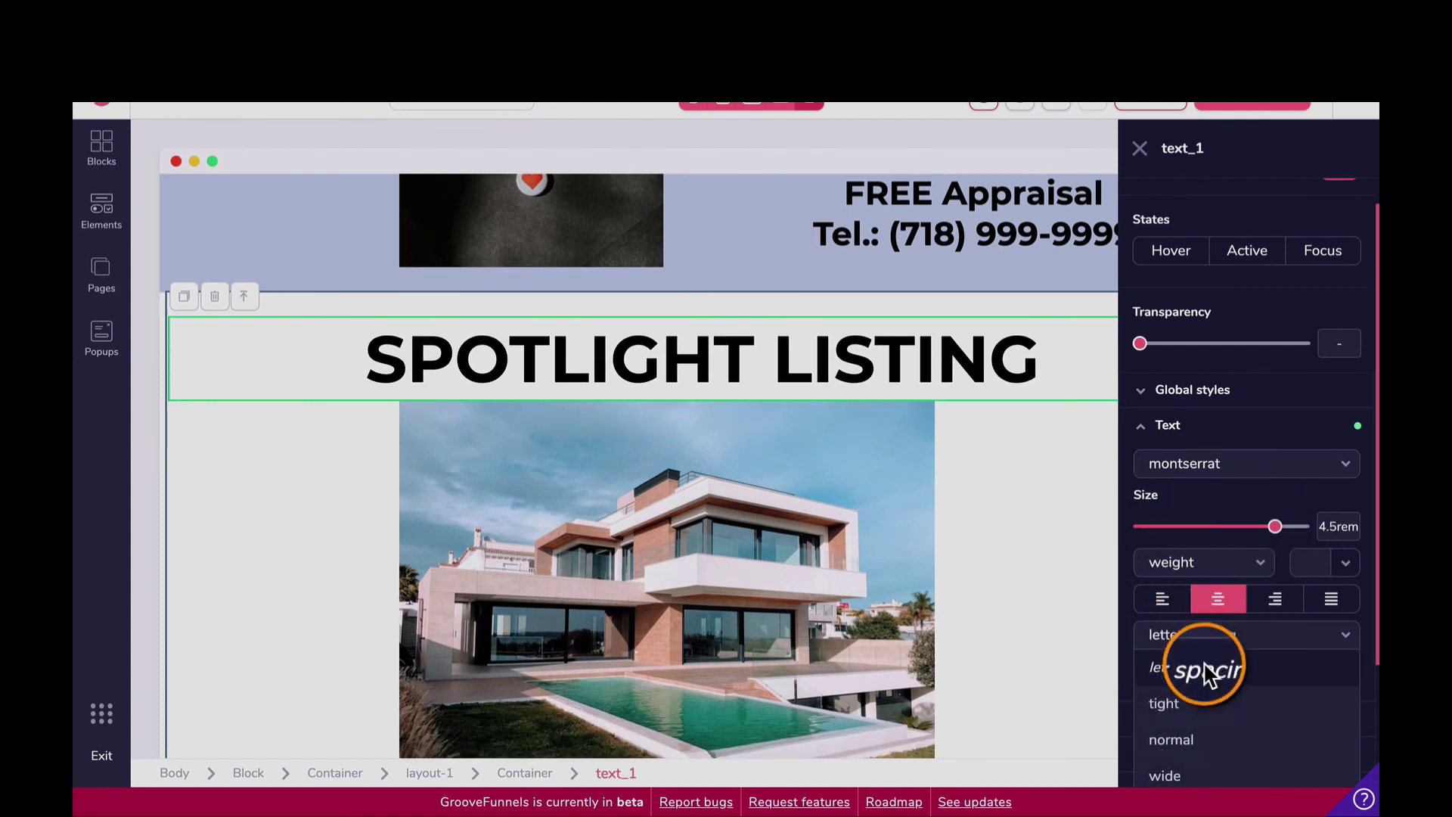
scroll(1210, 681, down, 1)
click(1201, 733)
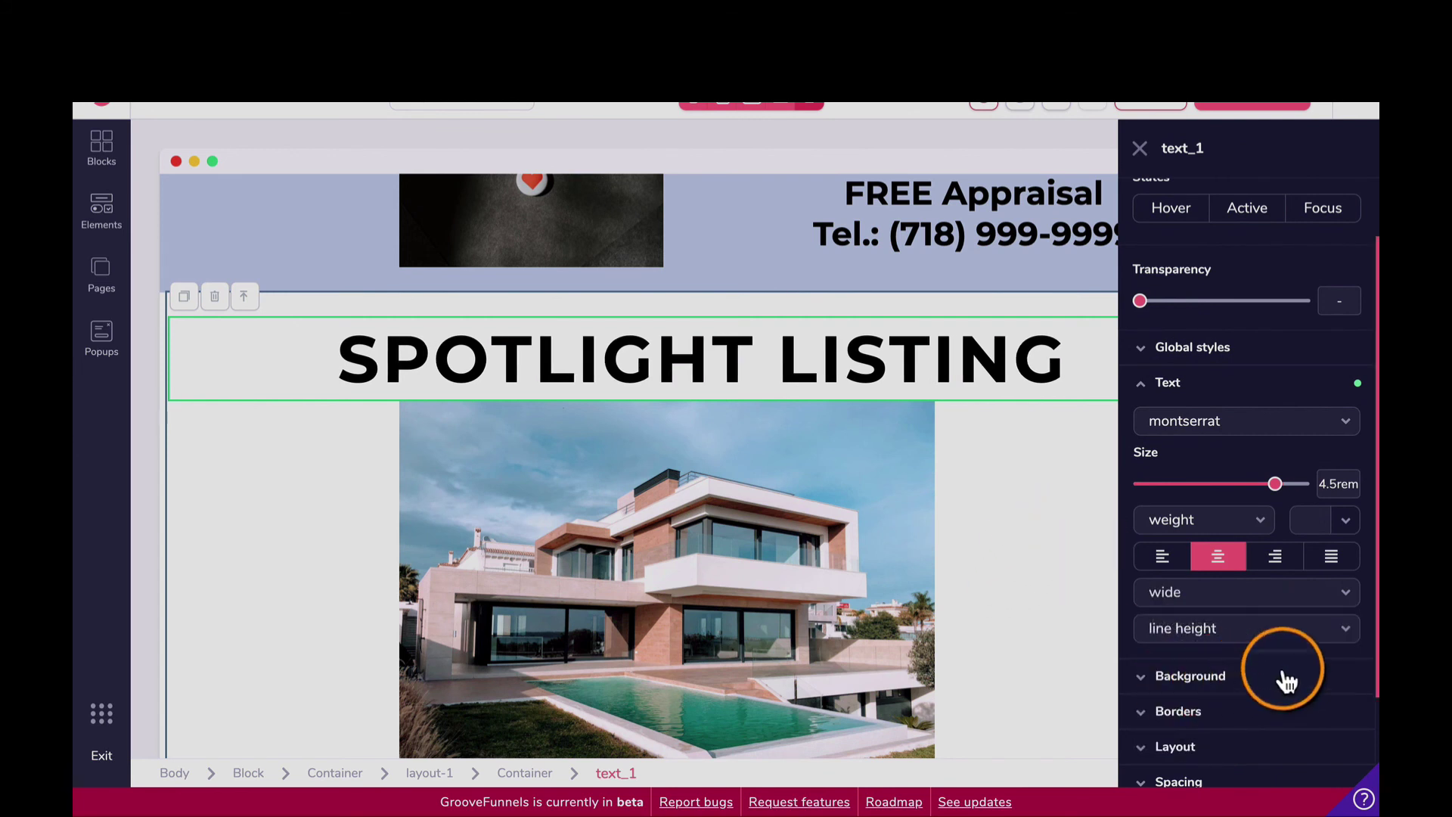
Step: Set the background color of the container holding the "SPOTLIGHT LISTING" heading and house photo to blue #2E8CFF
click(997, 602)
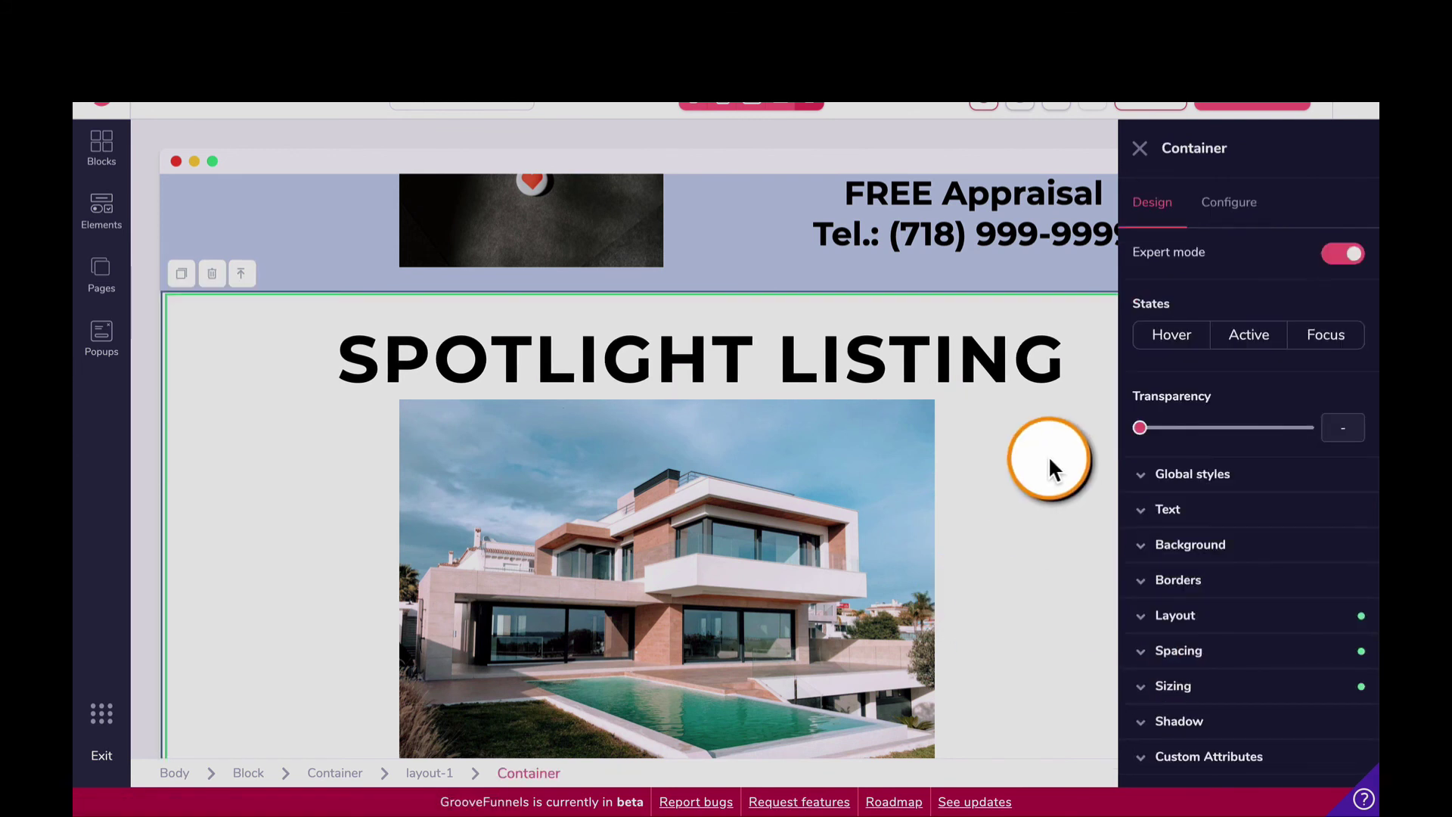
scroll(1055, 454, down, 1)
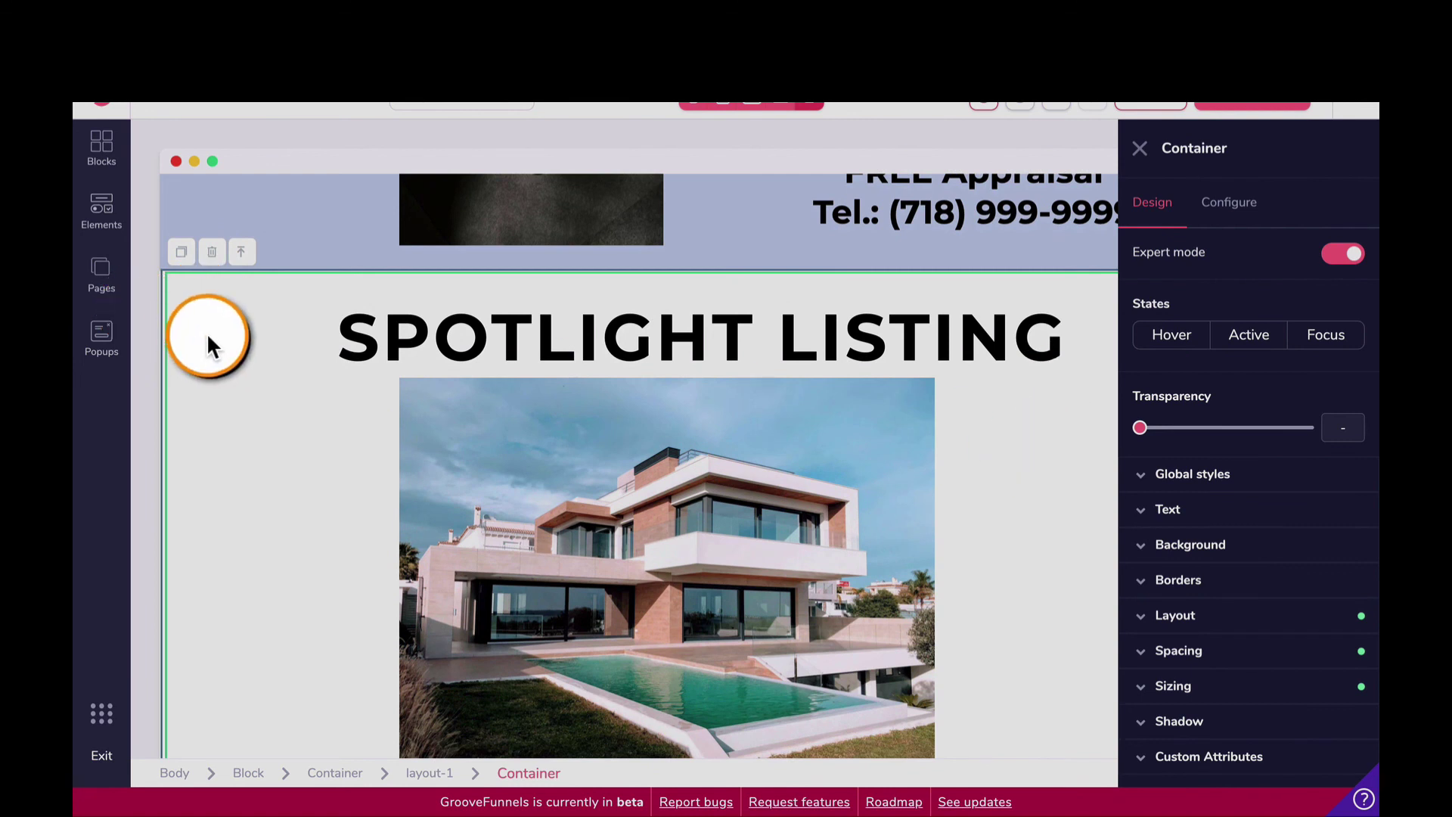
click(208, 336)
click(295, 286)
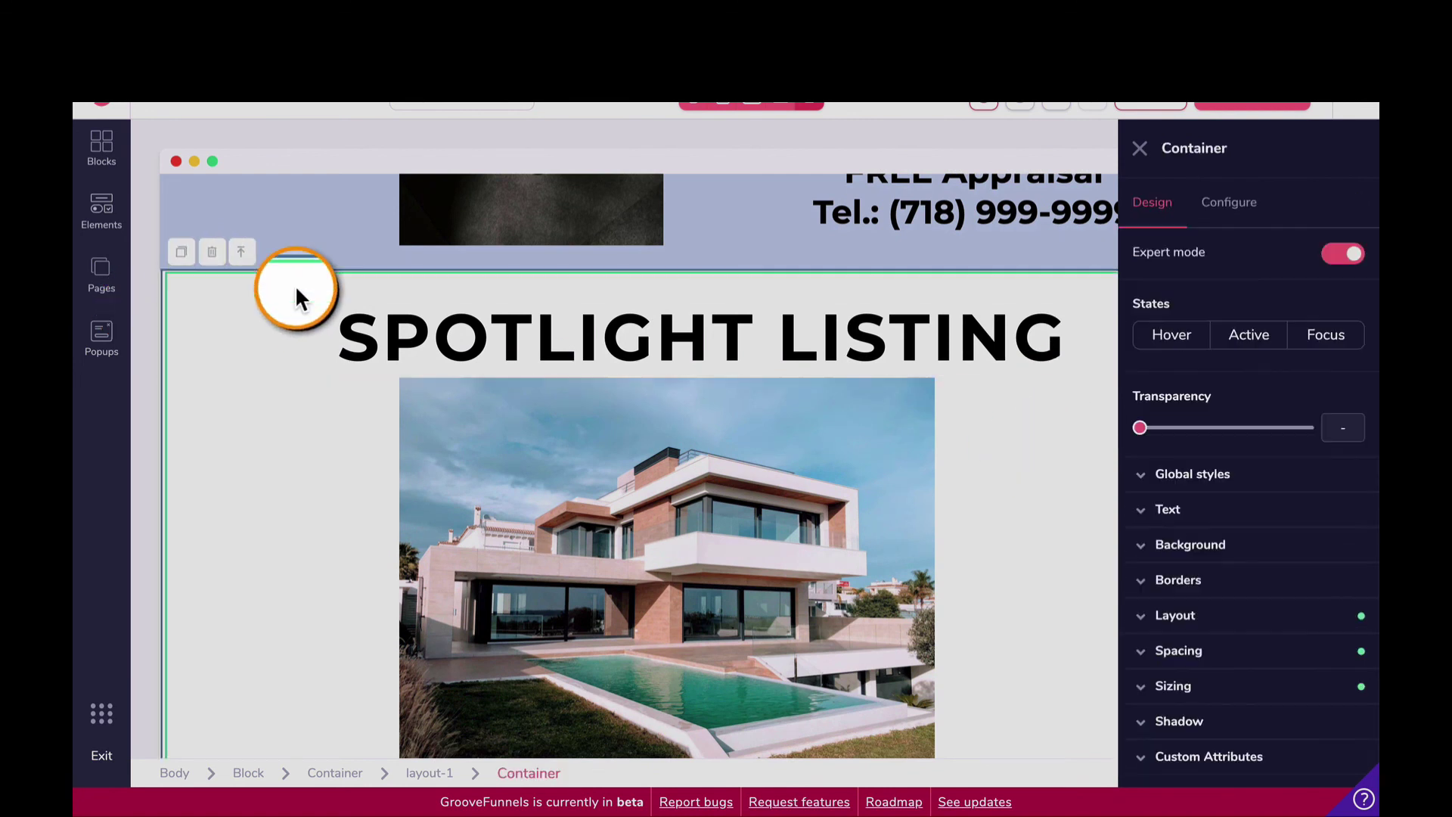
click(1187, 544)
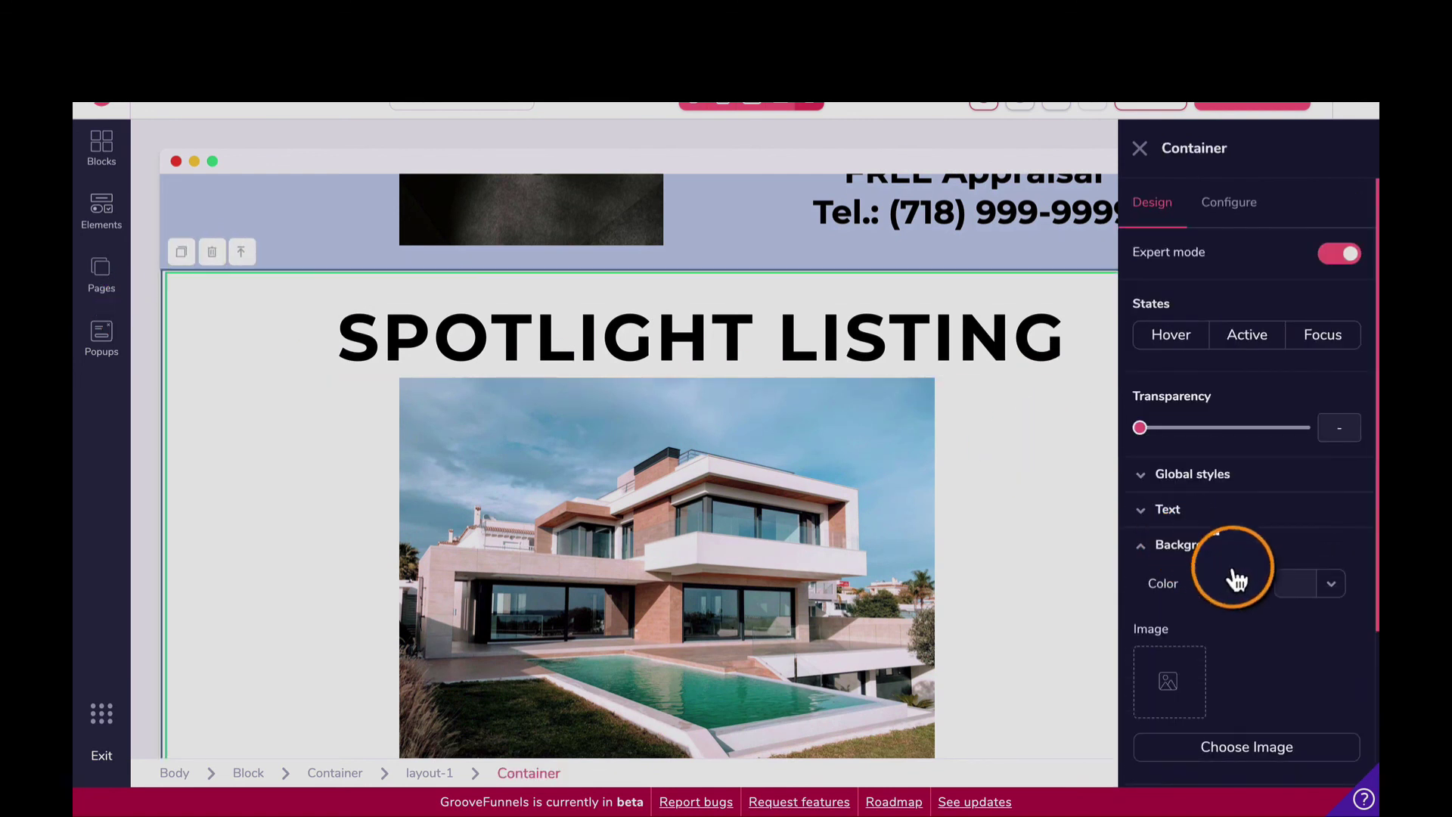
click(1333, 590)
mouse_move(1225, 698)
scroll(1225, 697, down, 1)
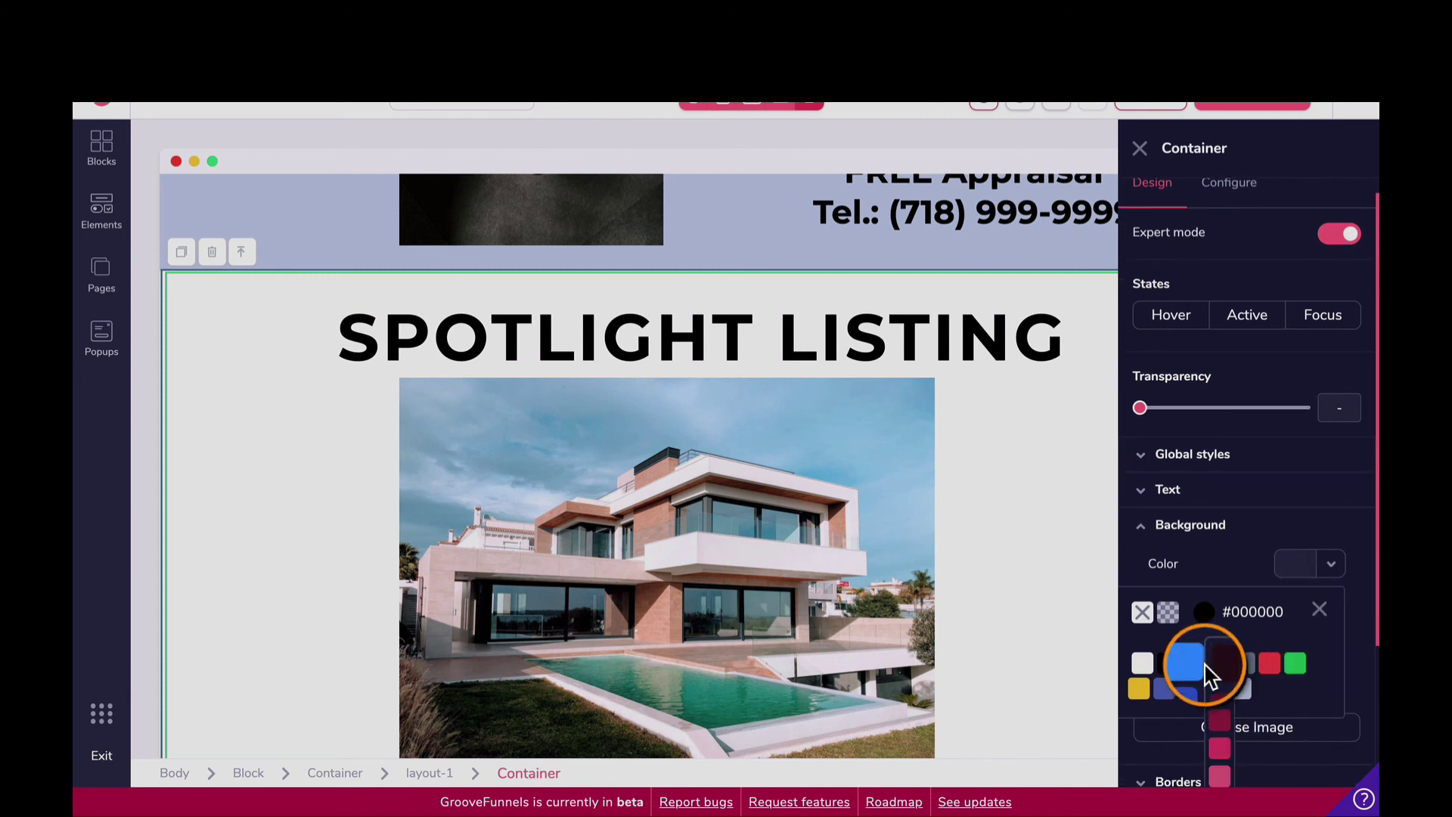
click(1199, 666)
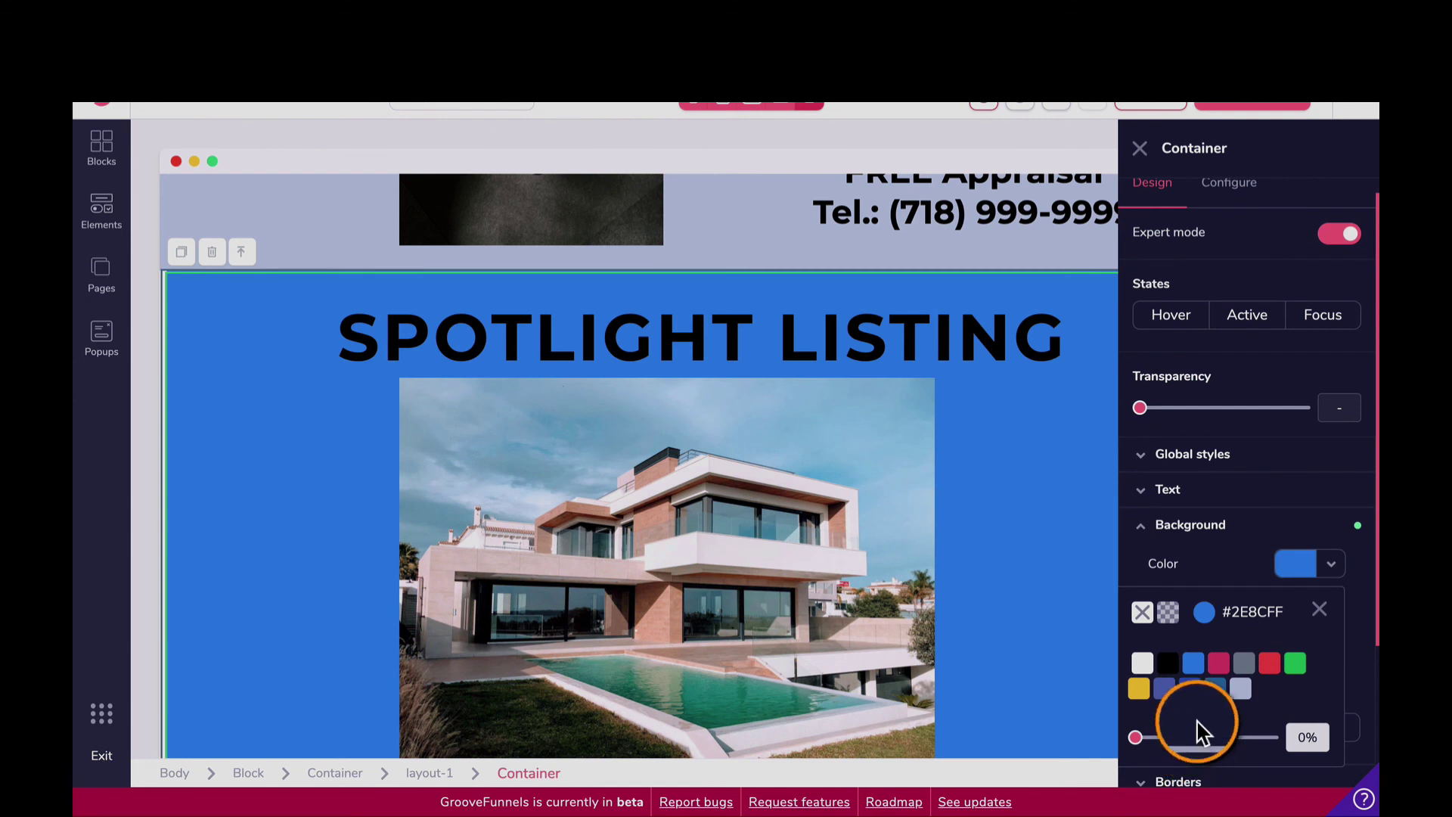
Step: Change the "SPOTLIGHT LISTING" heading's text color to white
click(943, 324)
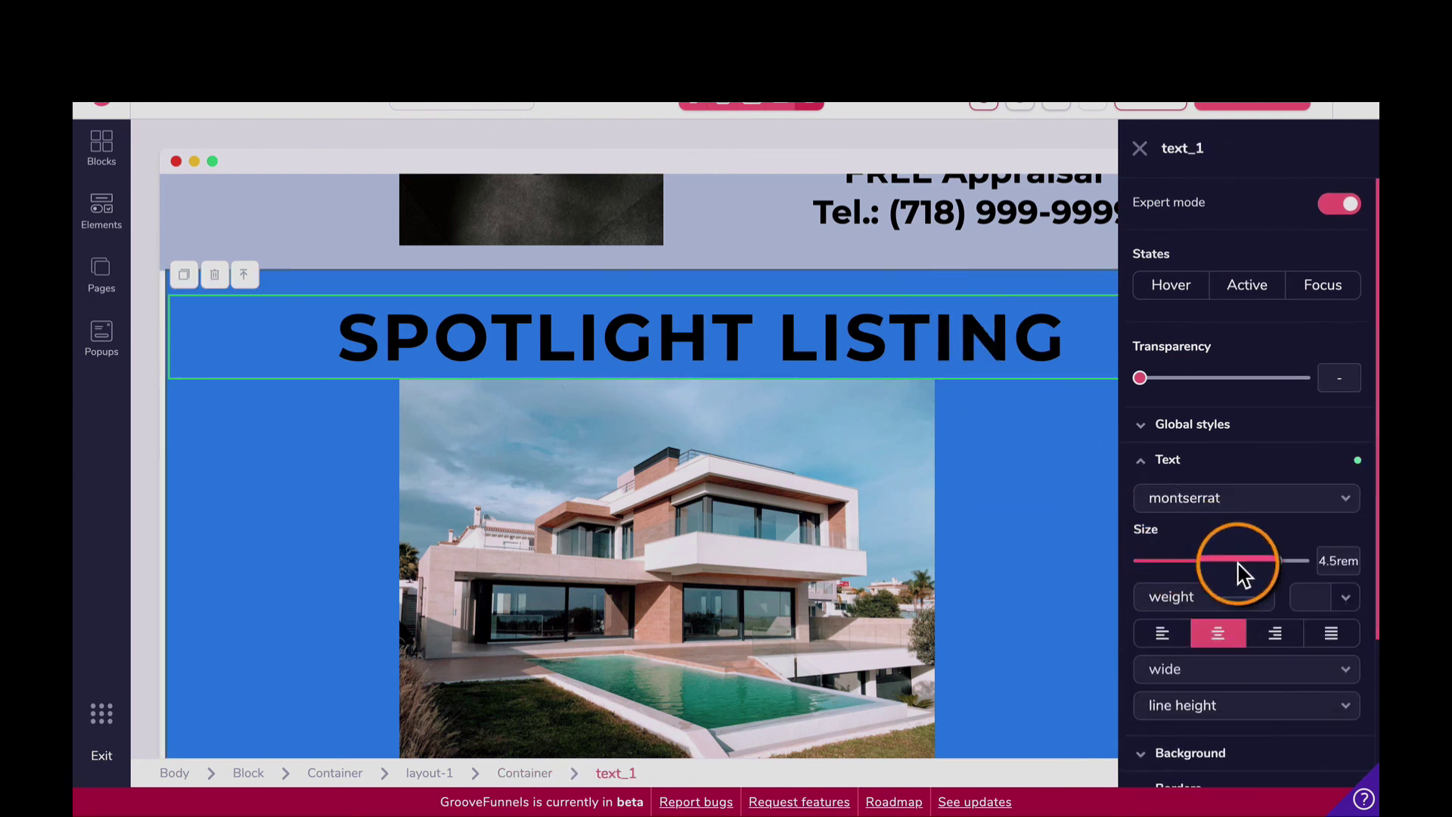
click(1343, 601)
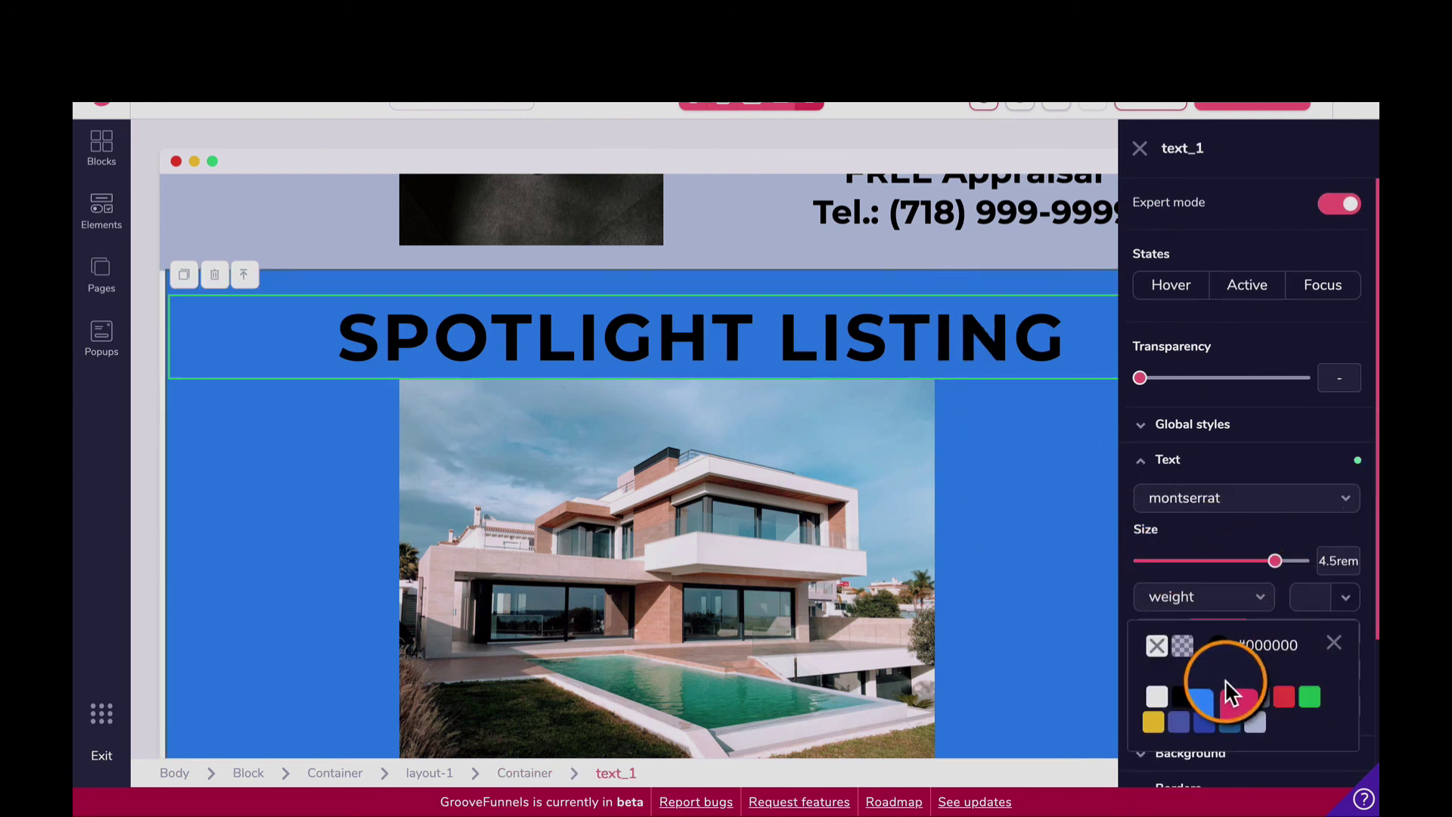
click(1157, 700)
click(1044, 534)
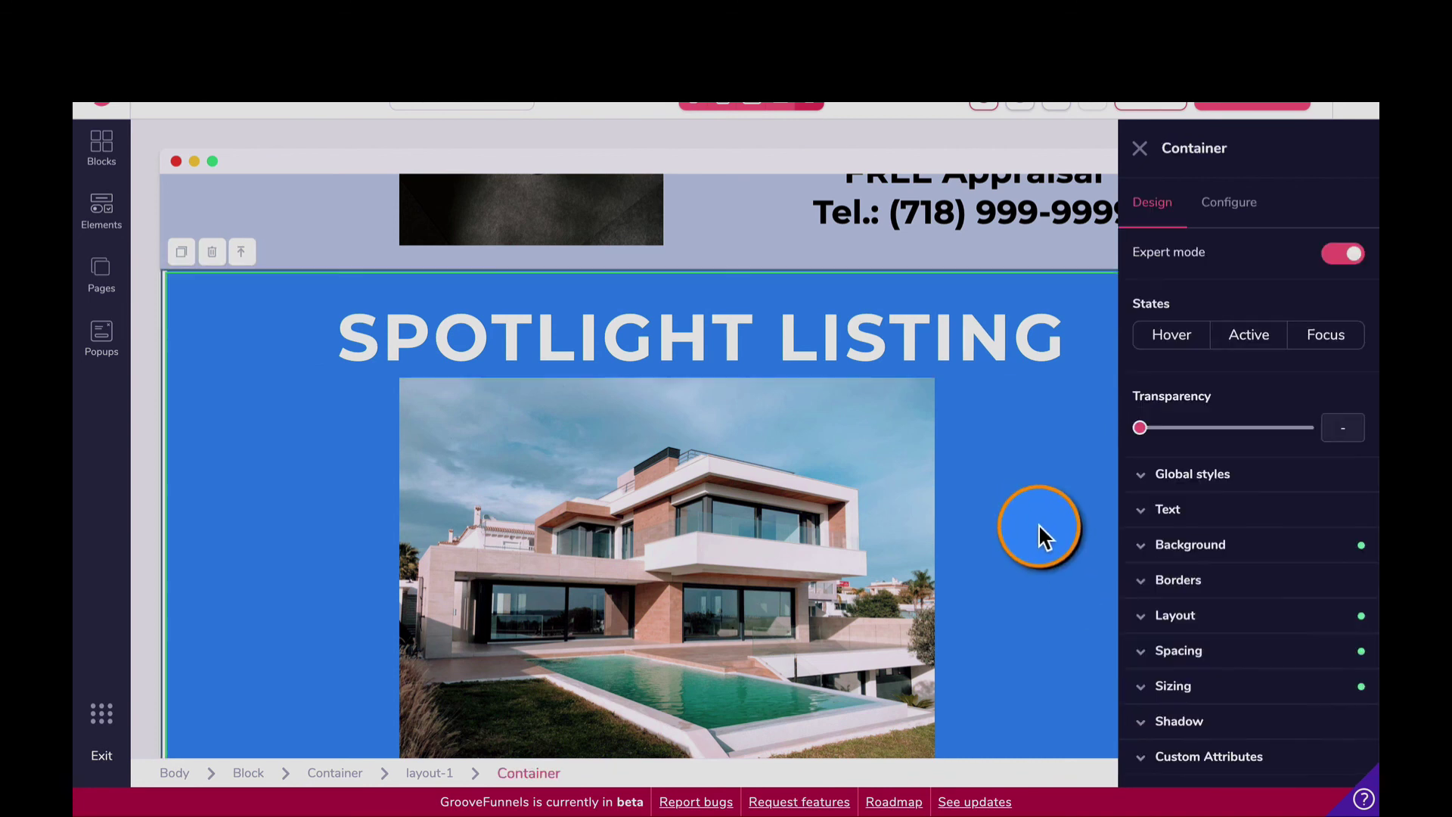
scroll(1046, 526, down, 1)
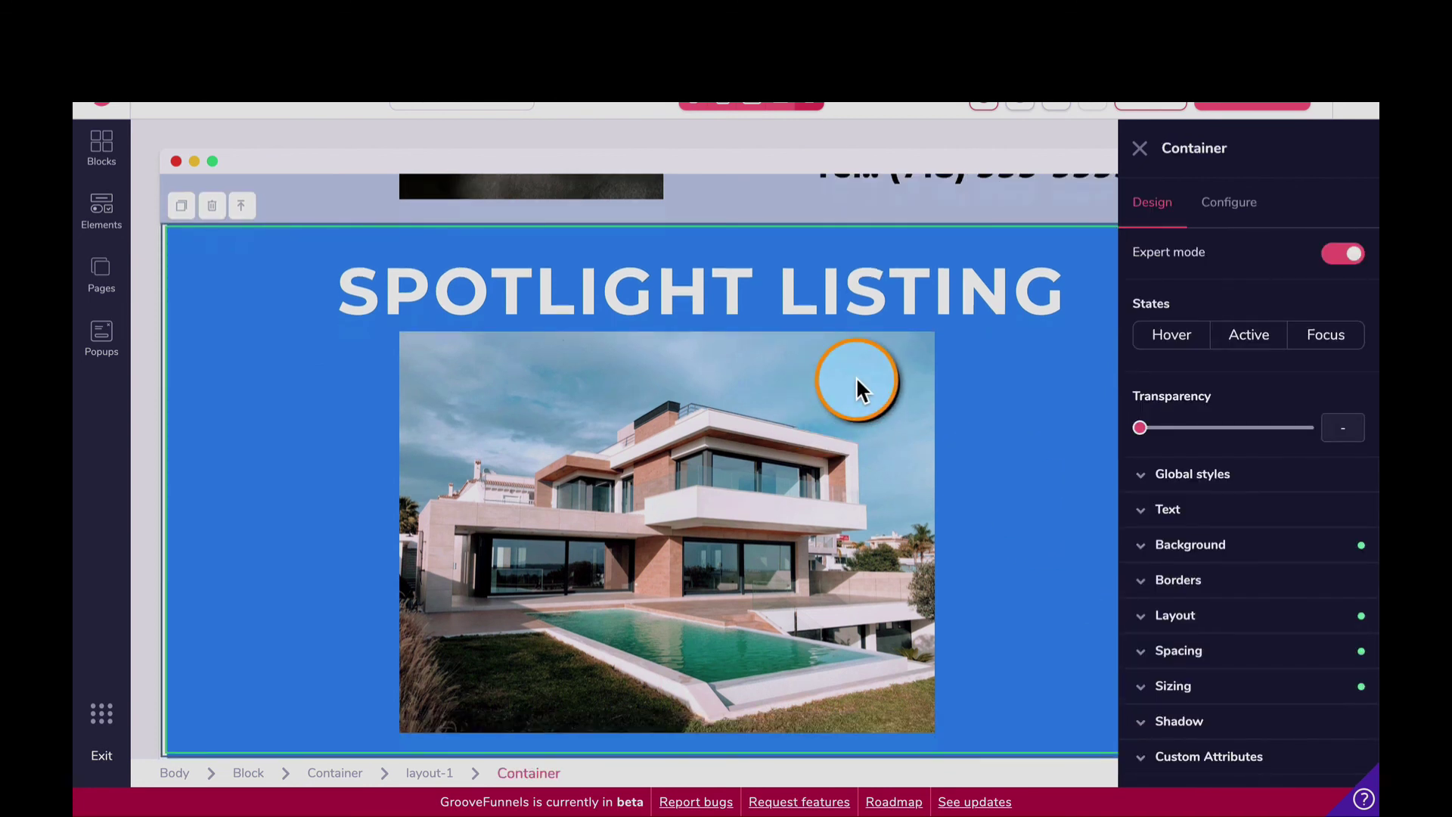
click(856, 386)
click(1015, 511)
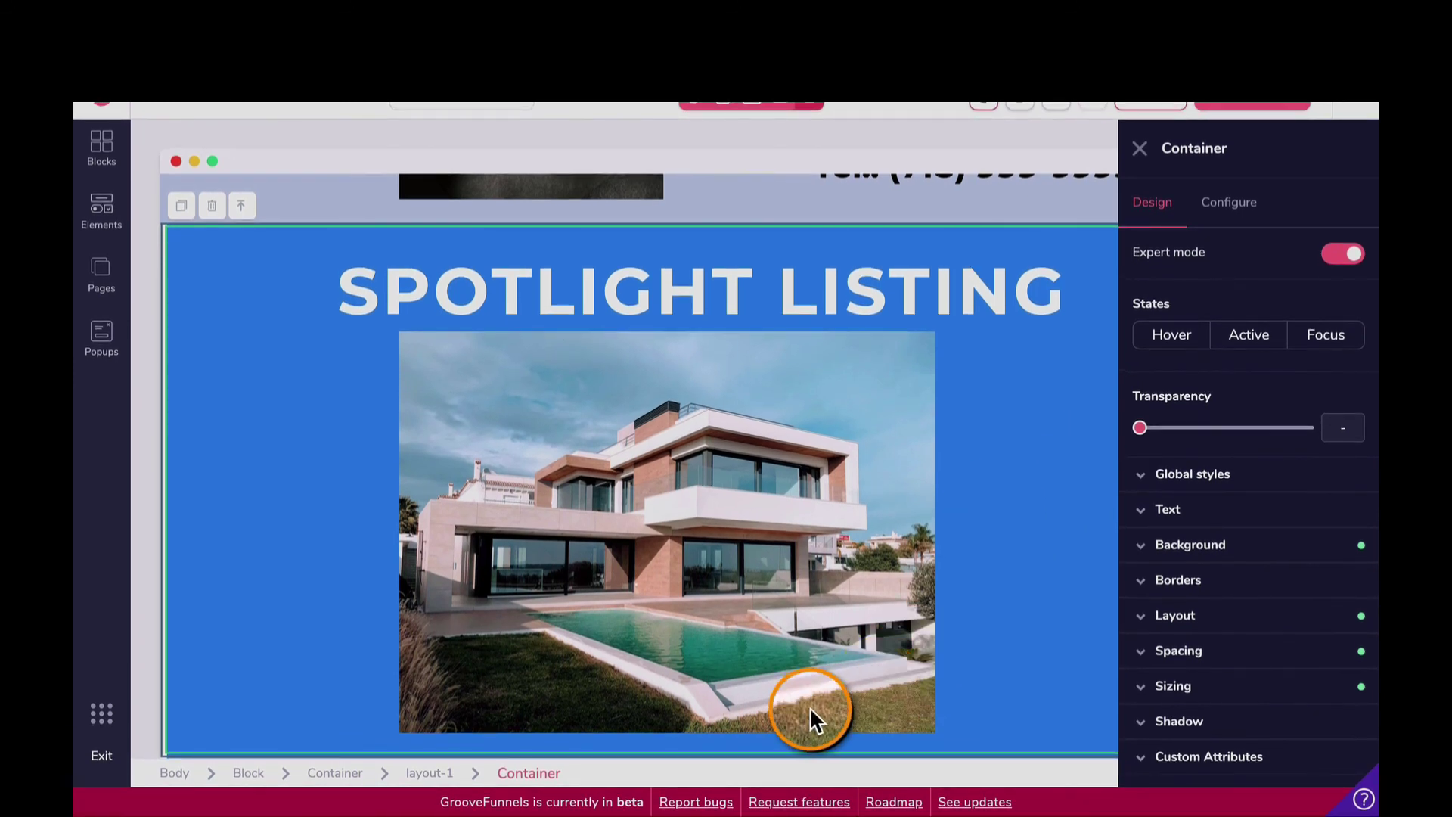
Step: Add an Icon List Item element directly below the house photo inside the blue container and select it
click(104, 221)
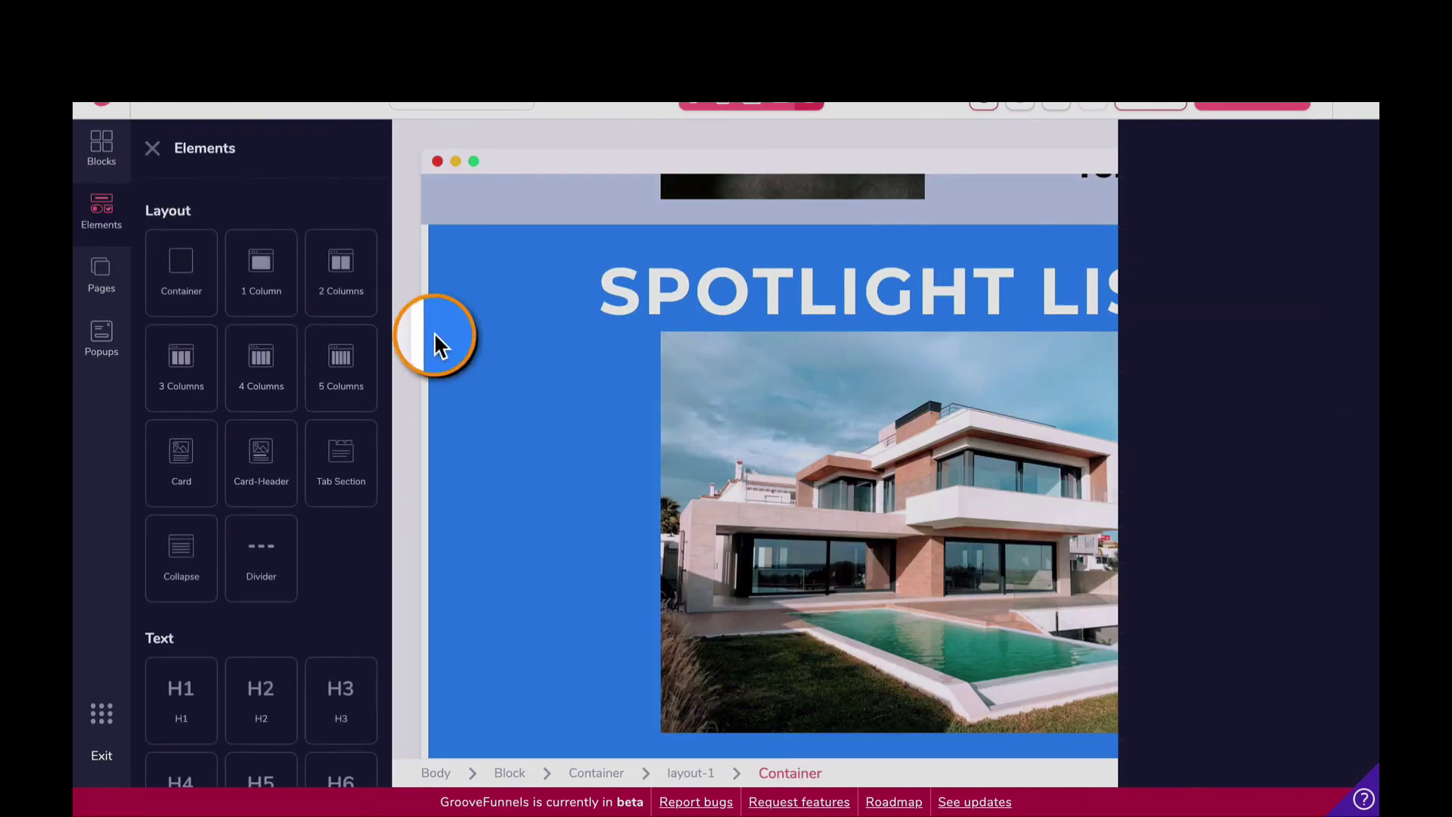
scroll(306, 369, down, 3)
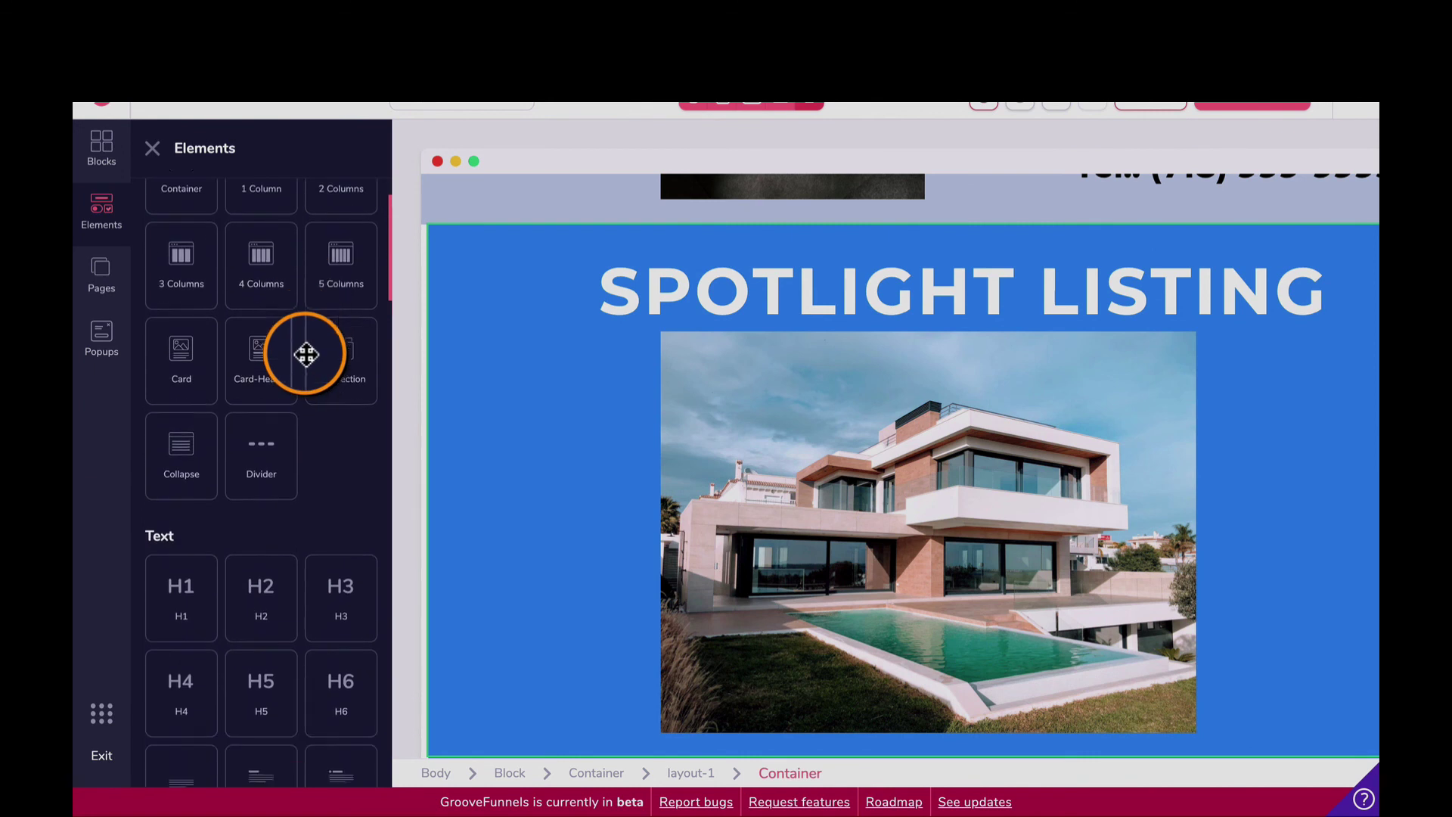
scroll(347, 325, down, 5)
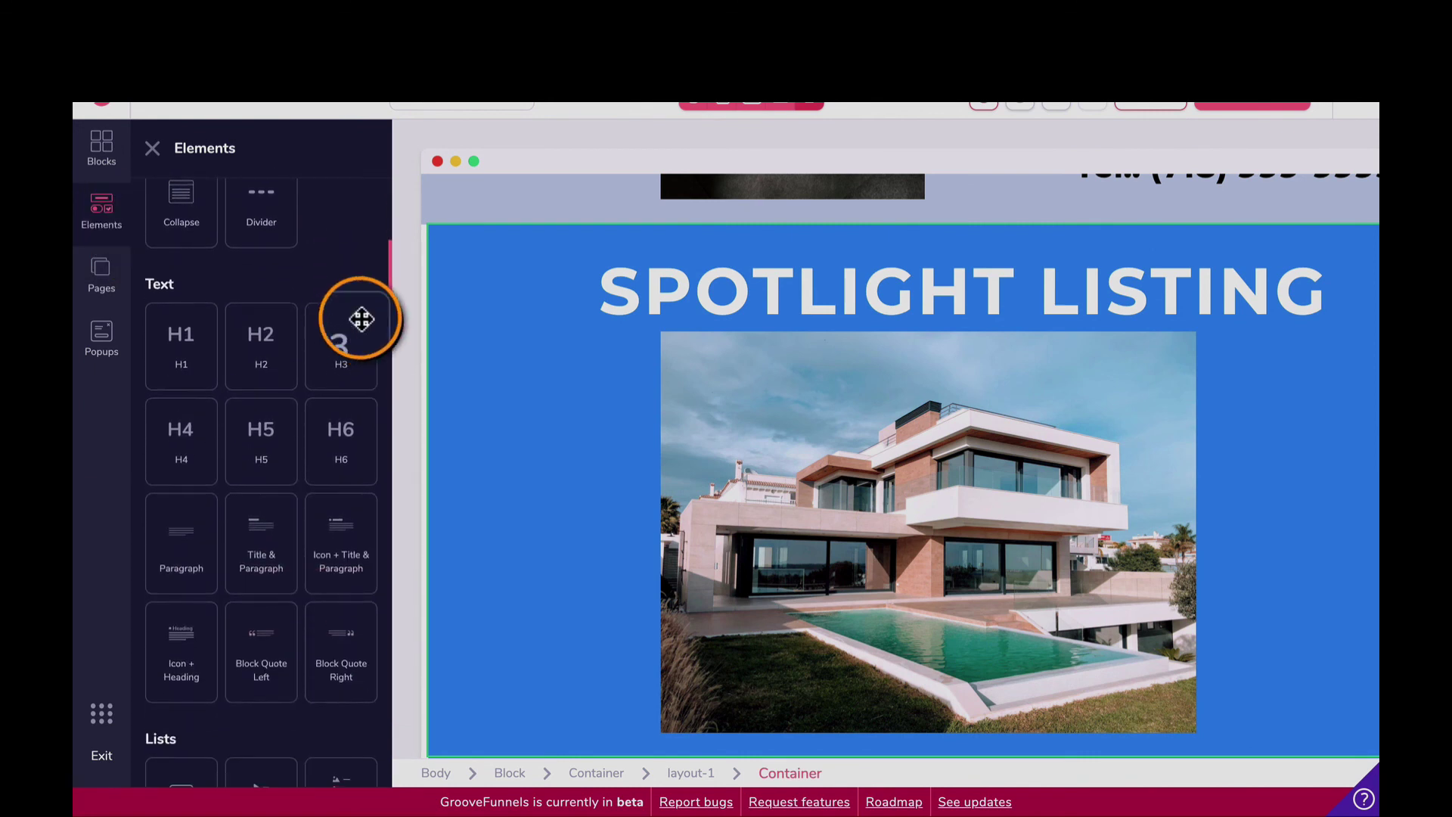
drag(189, 538, 166, 664)
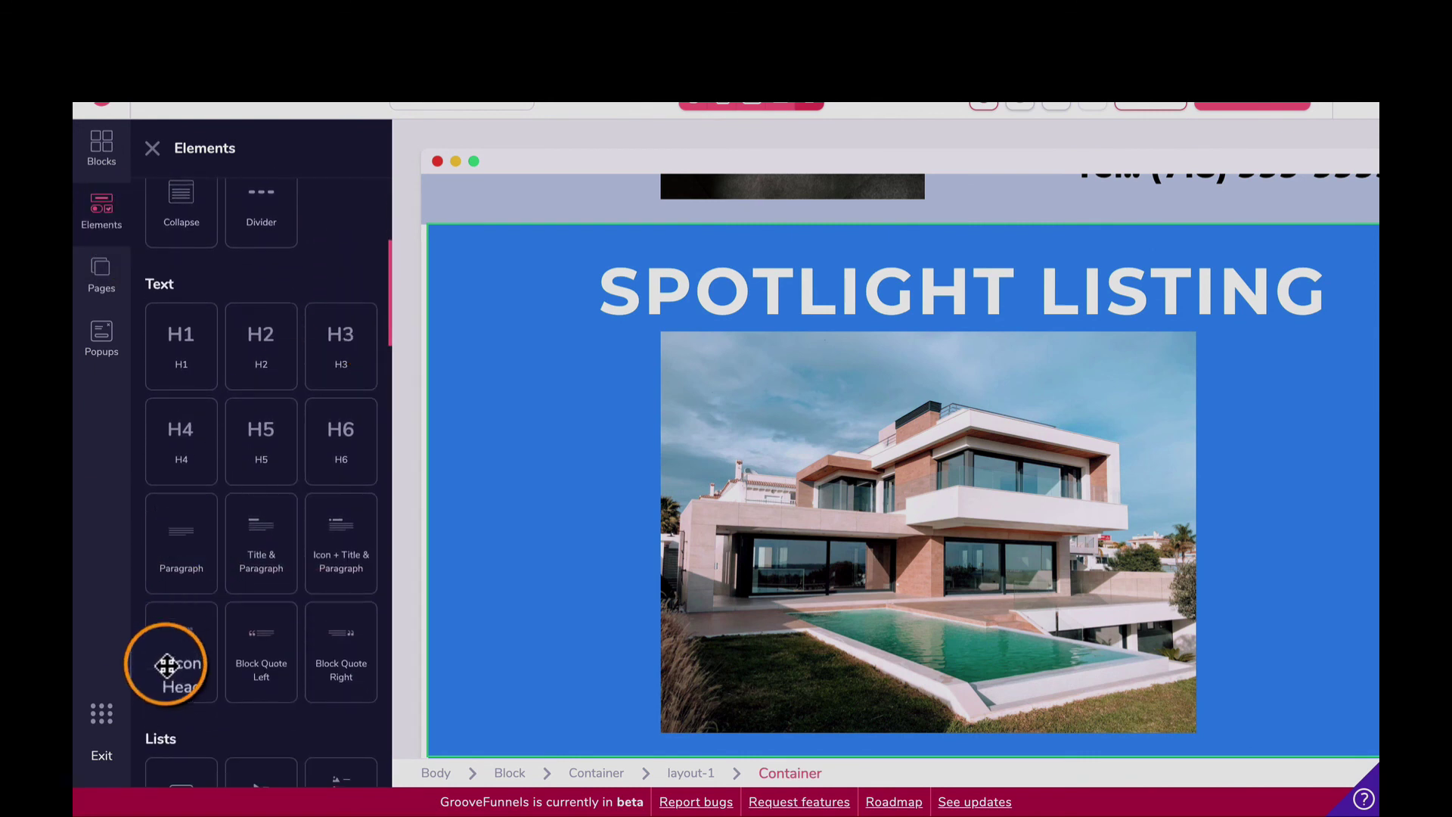
scroll(174, 587, down, 8)
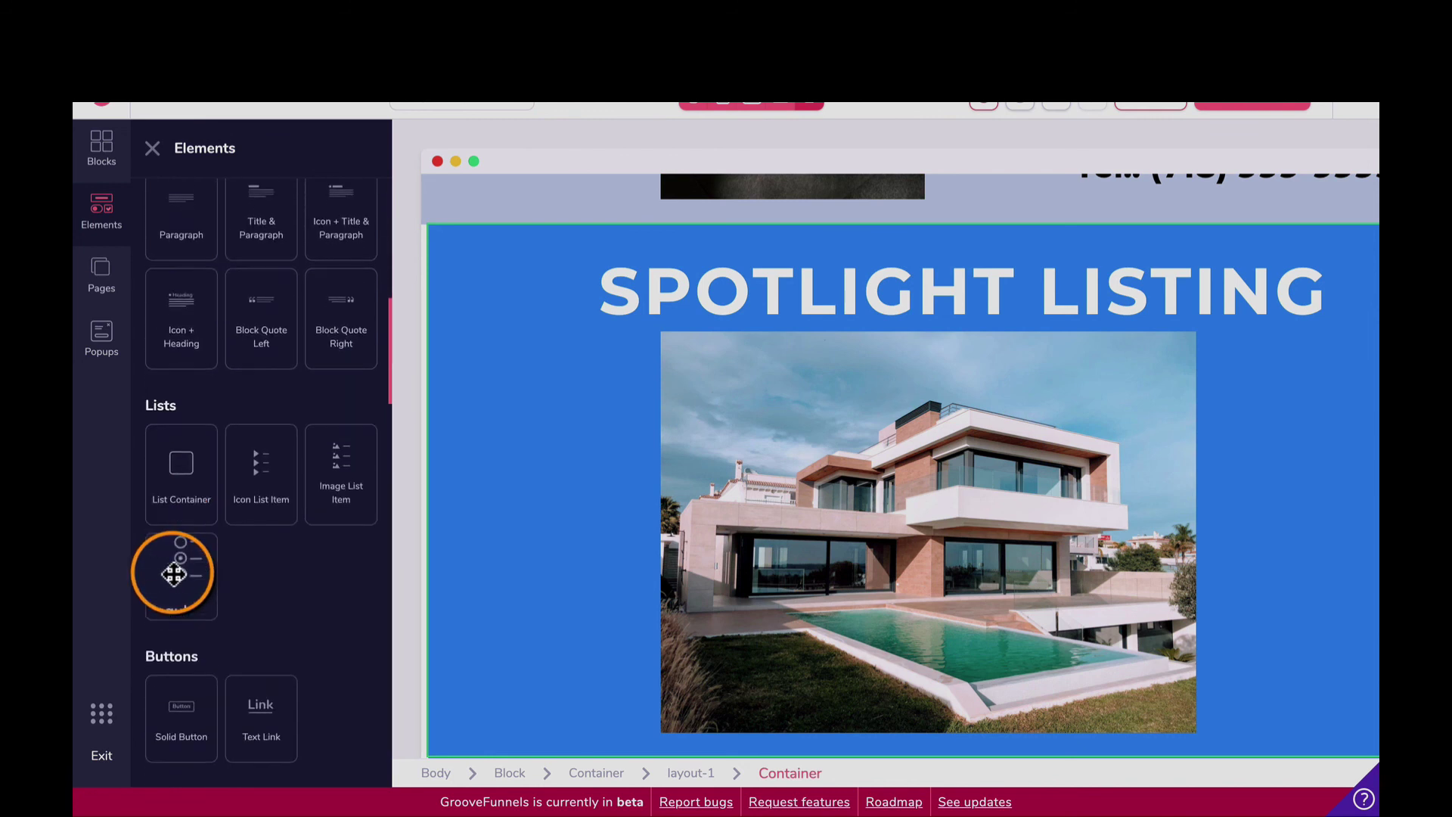
drag(257, 473, 900, 741)
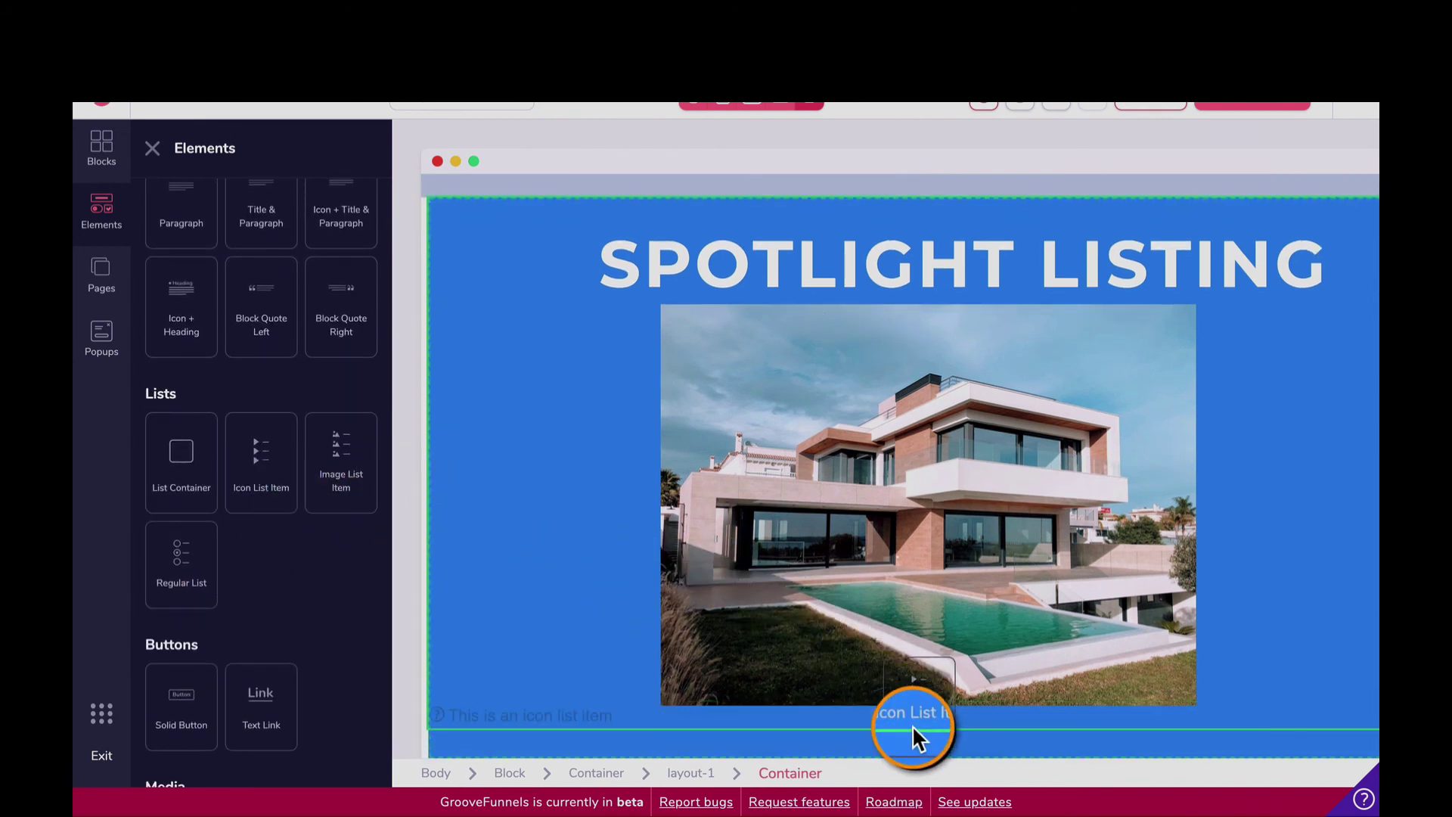
click(815, 726)
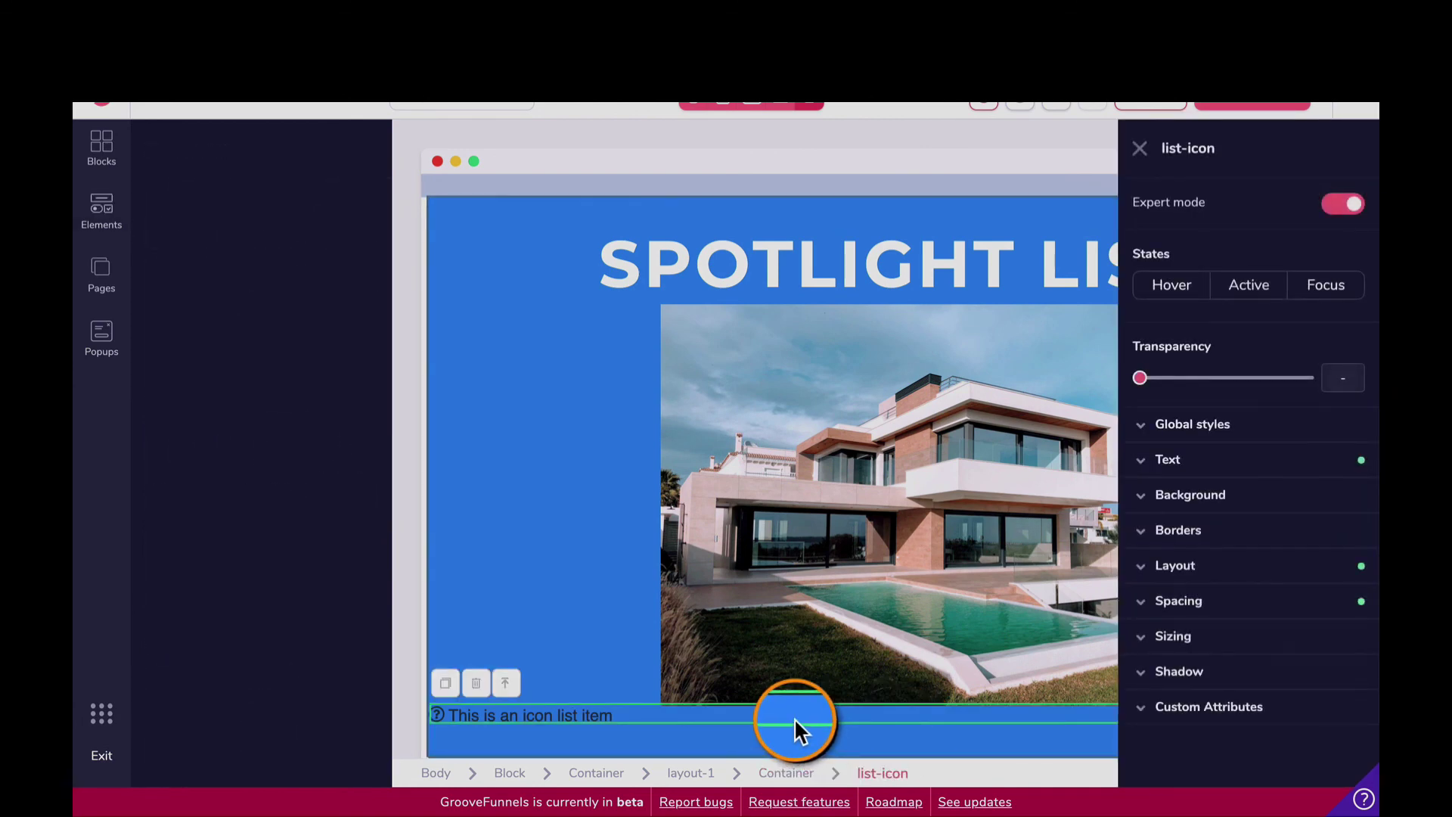
Step: Left-align the icon list item's text and open its spacing settings
click(1178, 495)
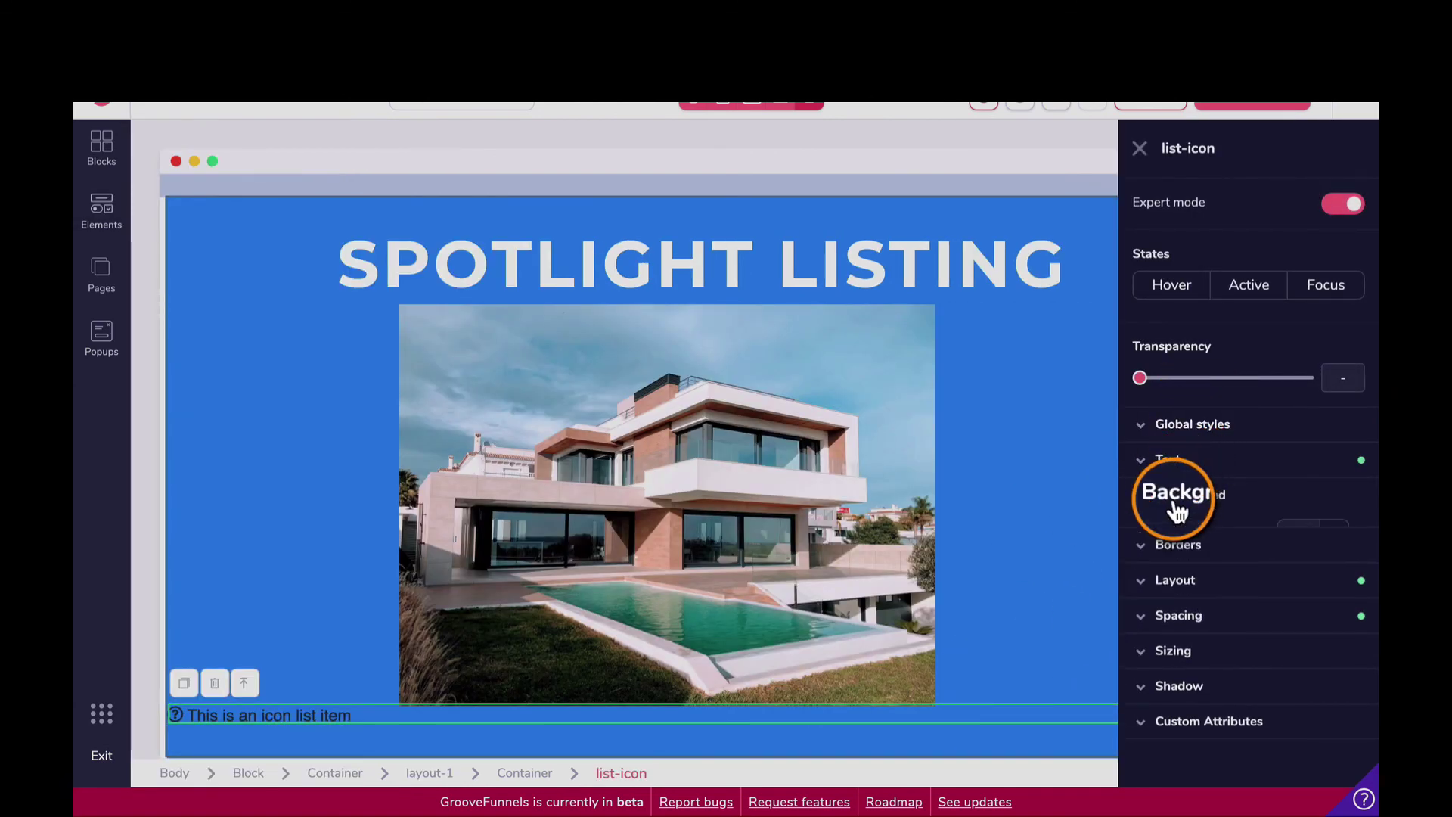
click(1189, 462)
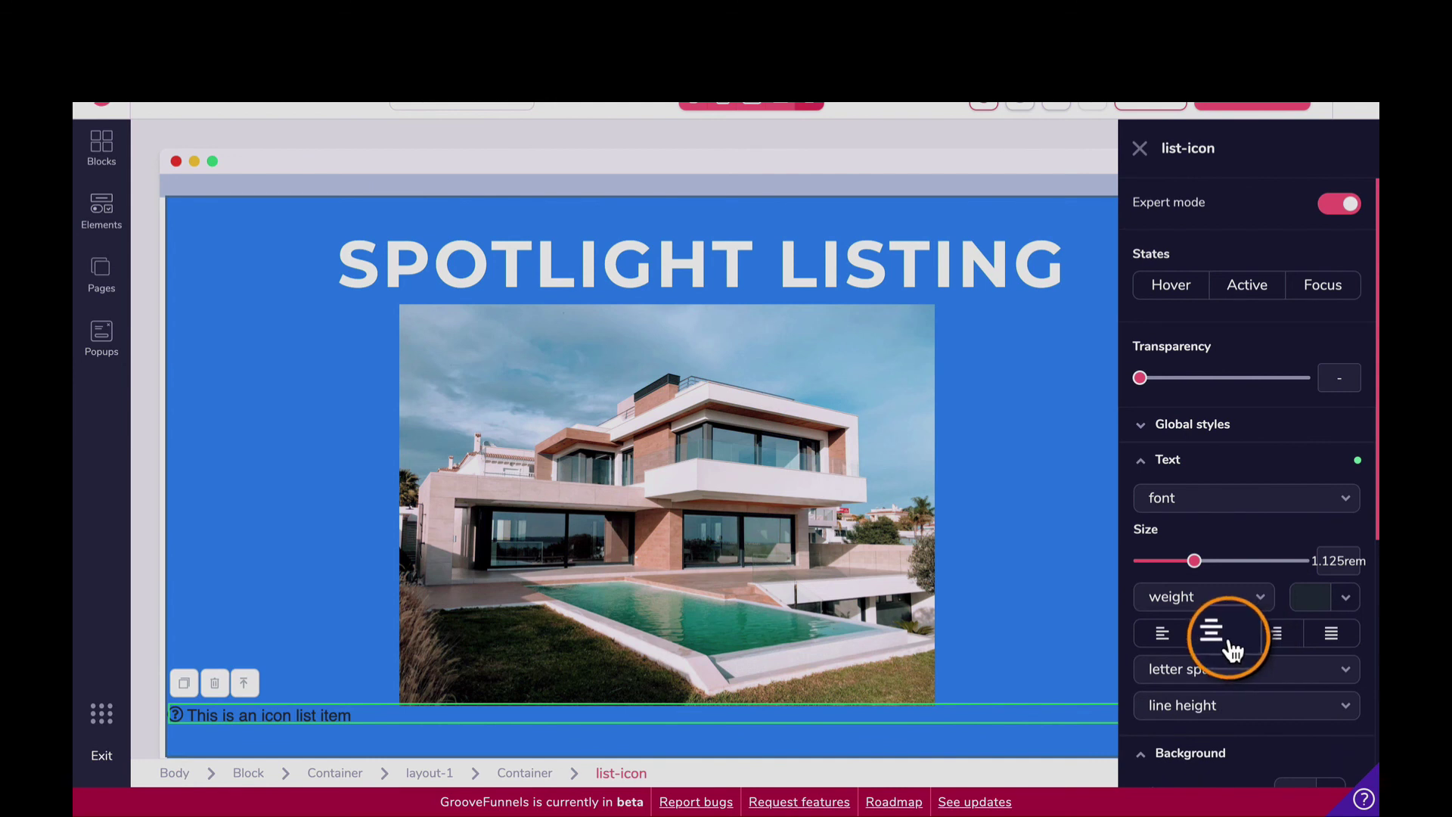
click(1227, 643)
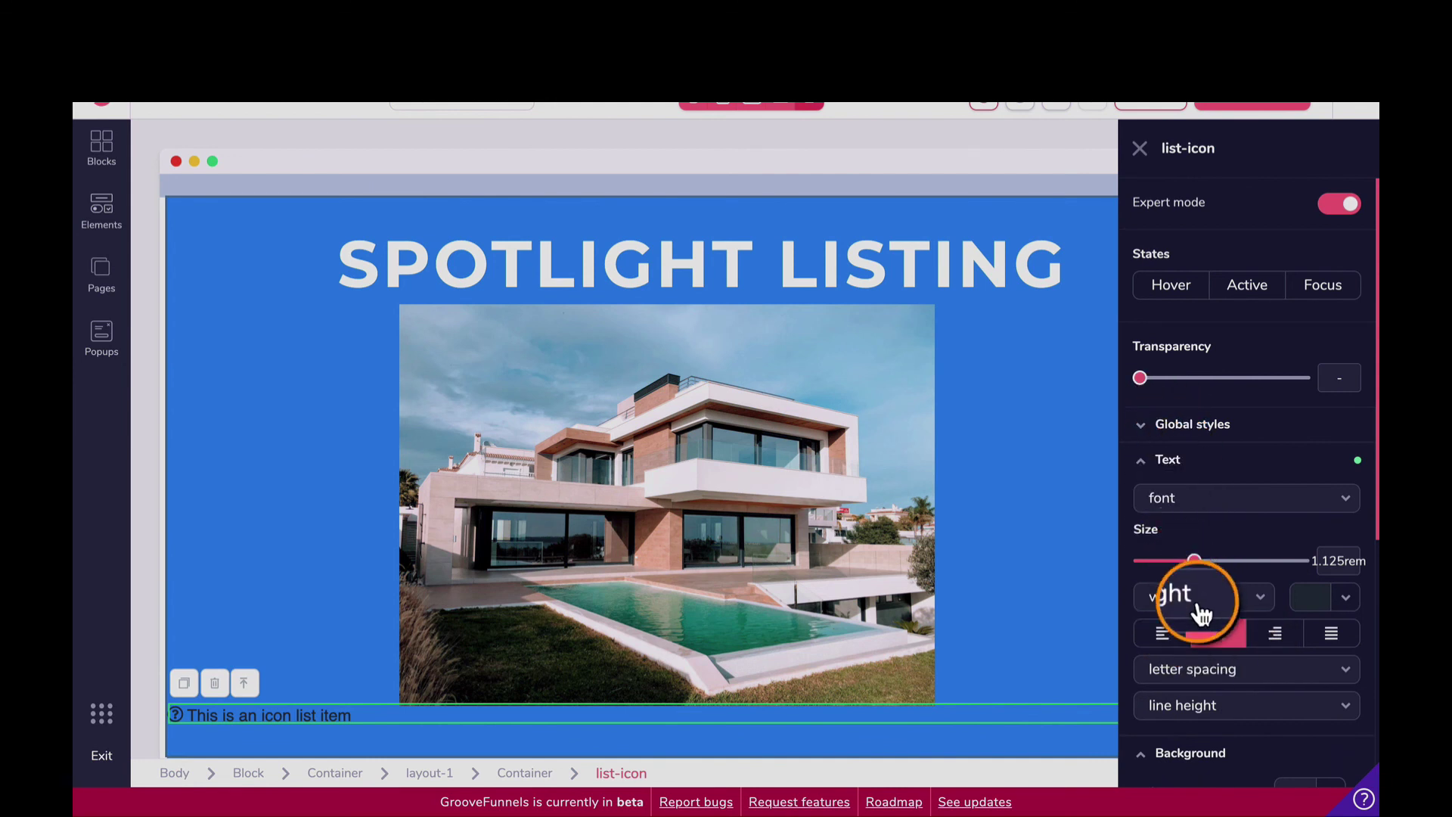
scroll(1158, 583, down, 3)
click(1160, 572)
scroll(1171, 588, down, 2)
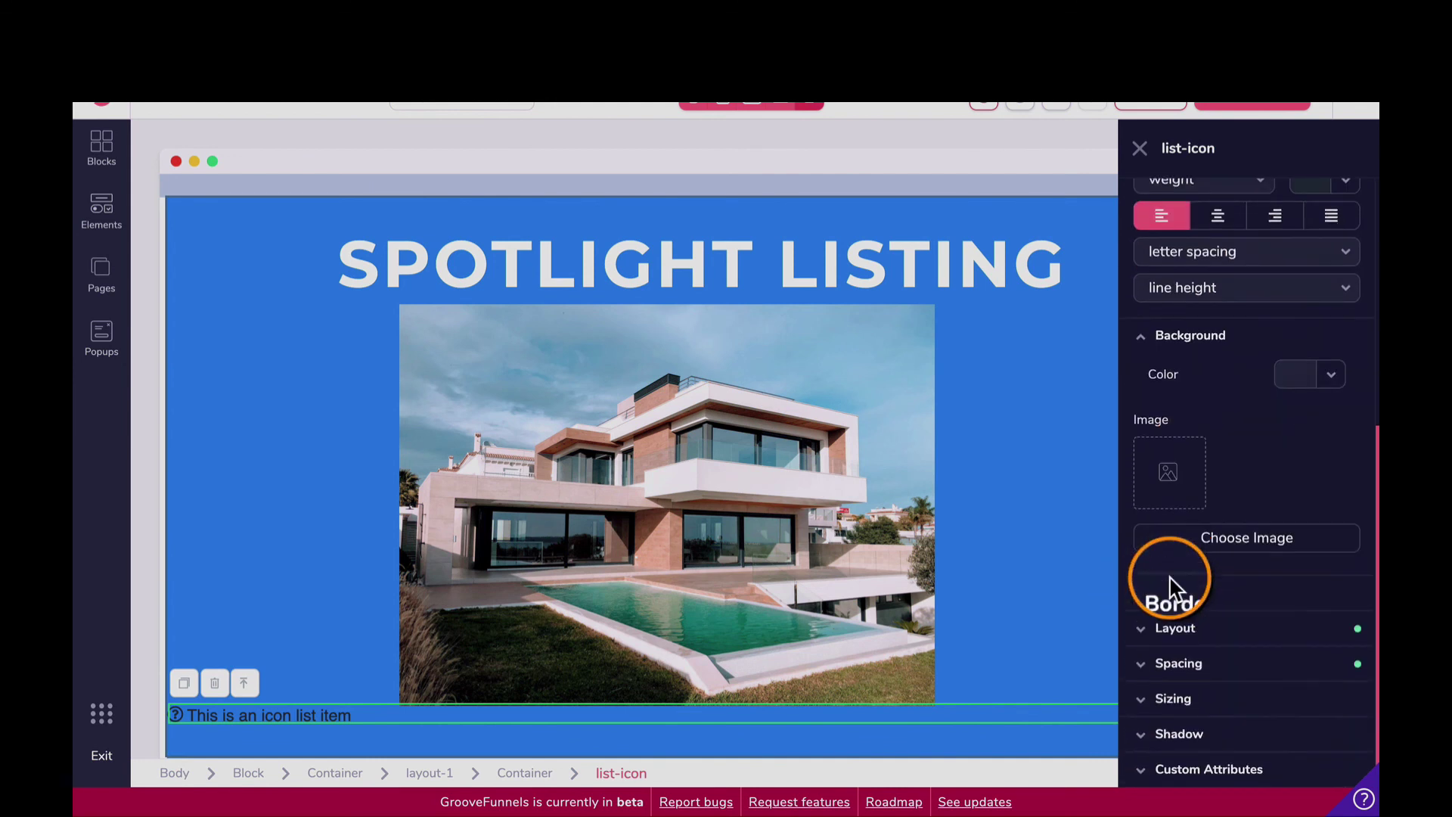
click(1170, 665)
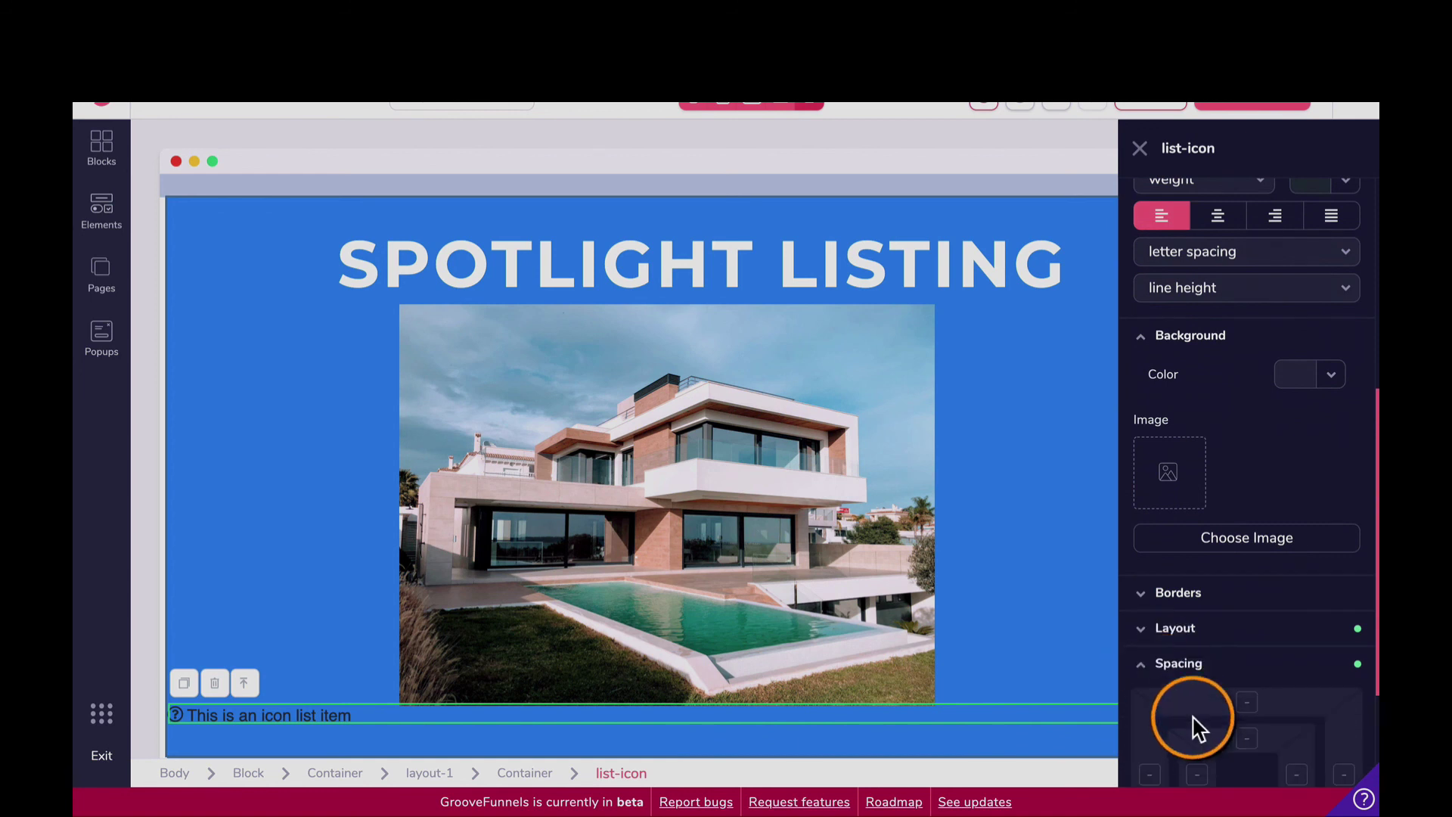
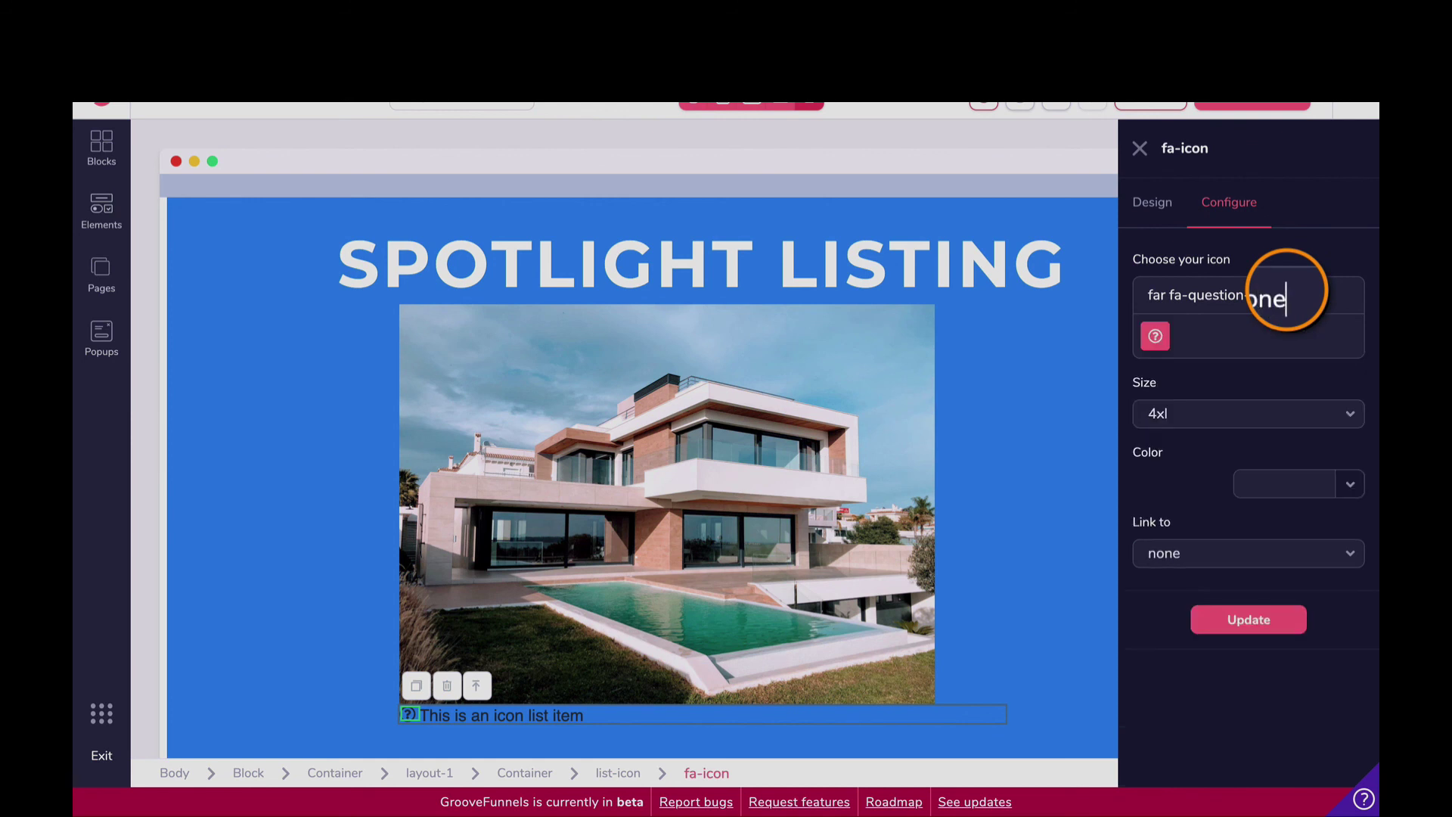
Step: Try filtering the icon choices for the list item's icon with "far fa-question-money" and "far fa-question-price"
text(y)
key(BackSpace)
text(ce)
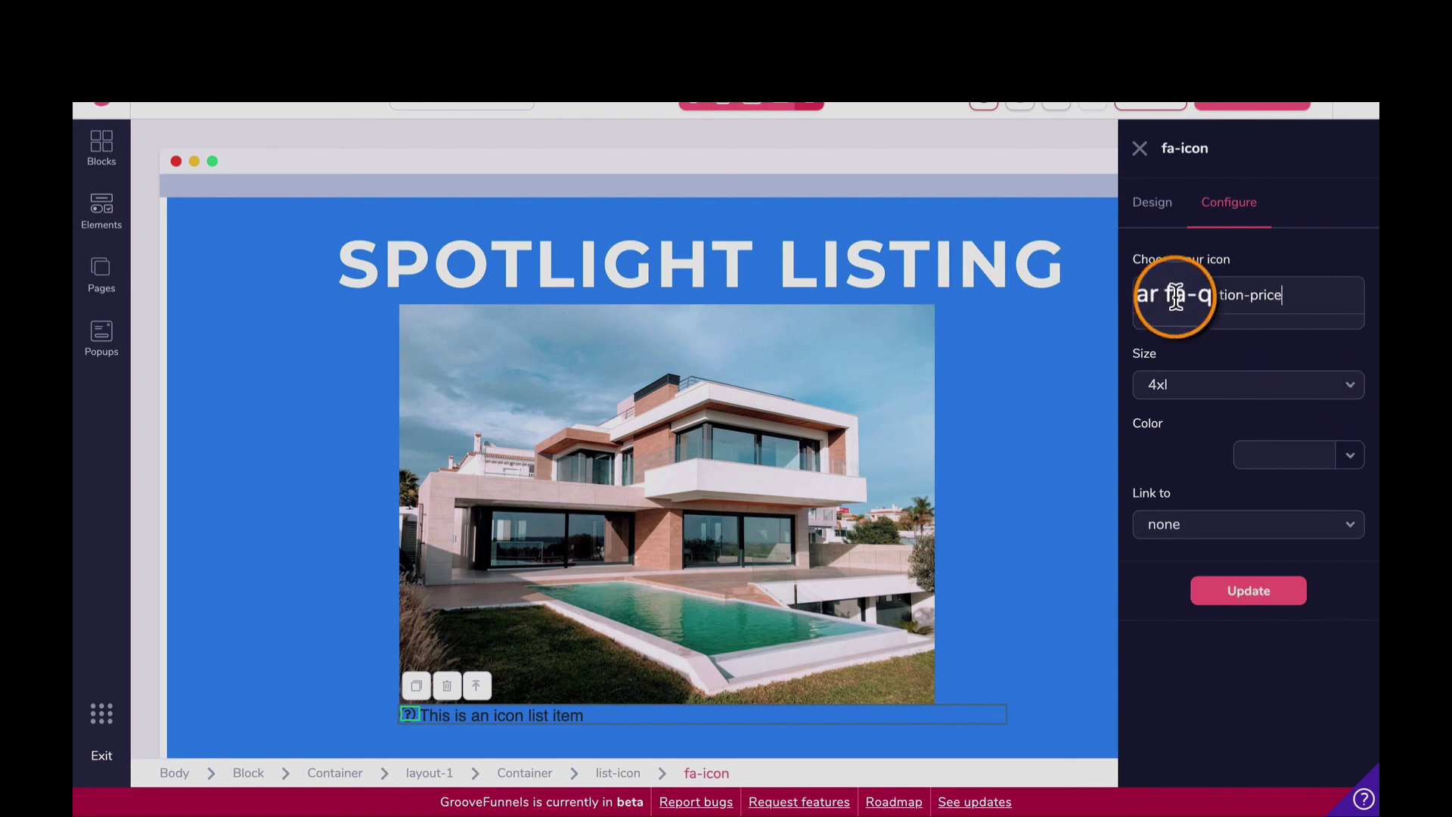
click(1174, 295)
click(1153, 203)
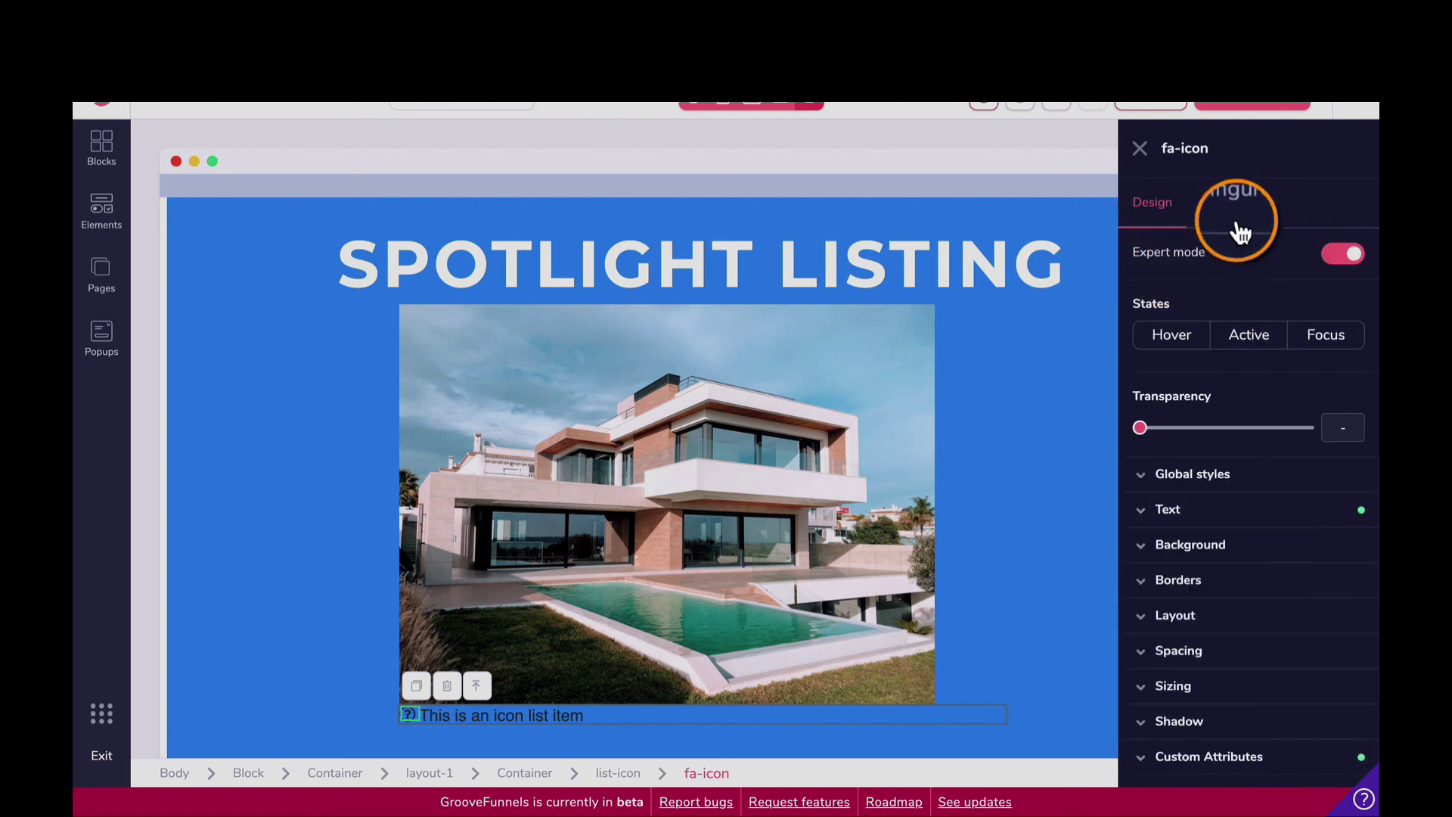
click(1233, 203)
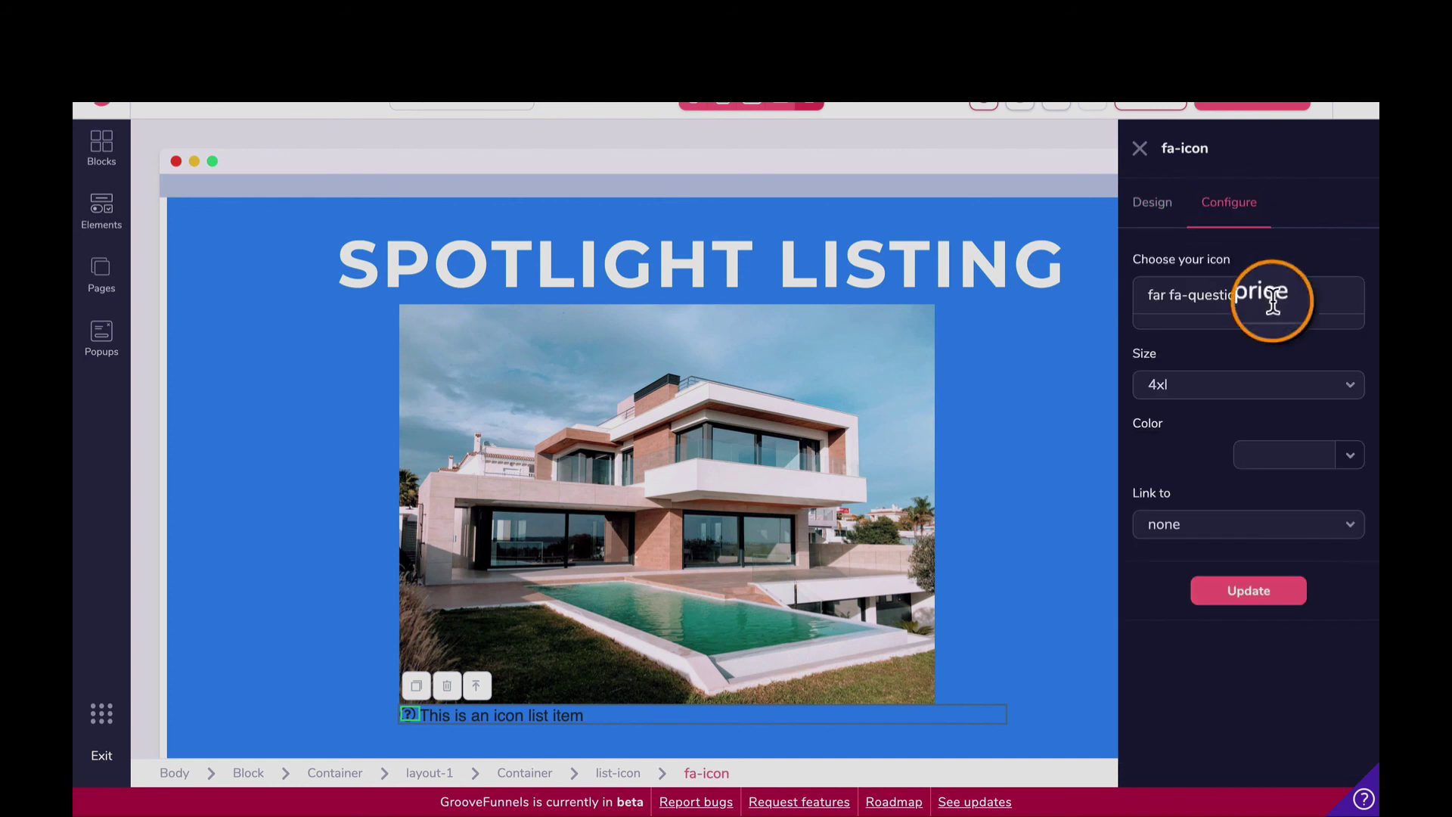
drag(1286, 297, 1092, 302)
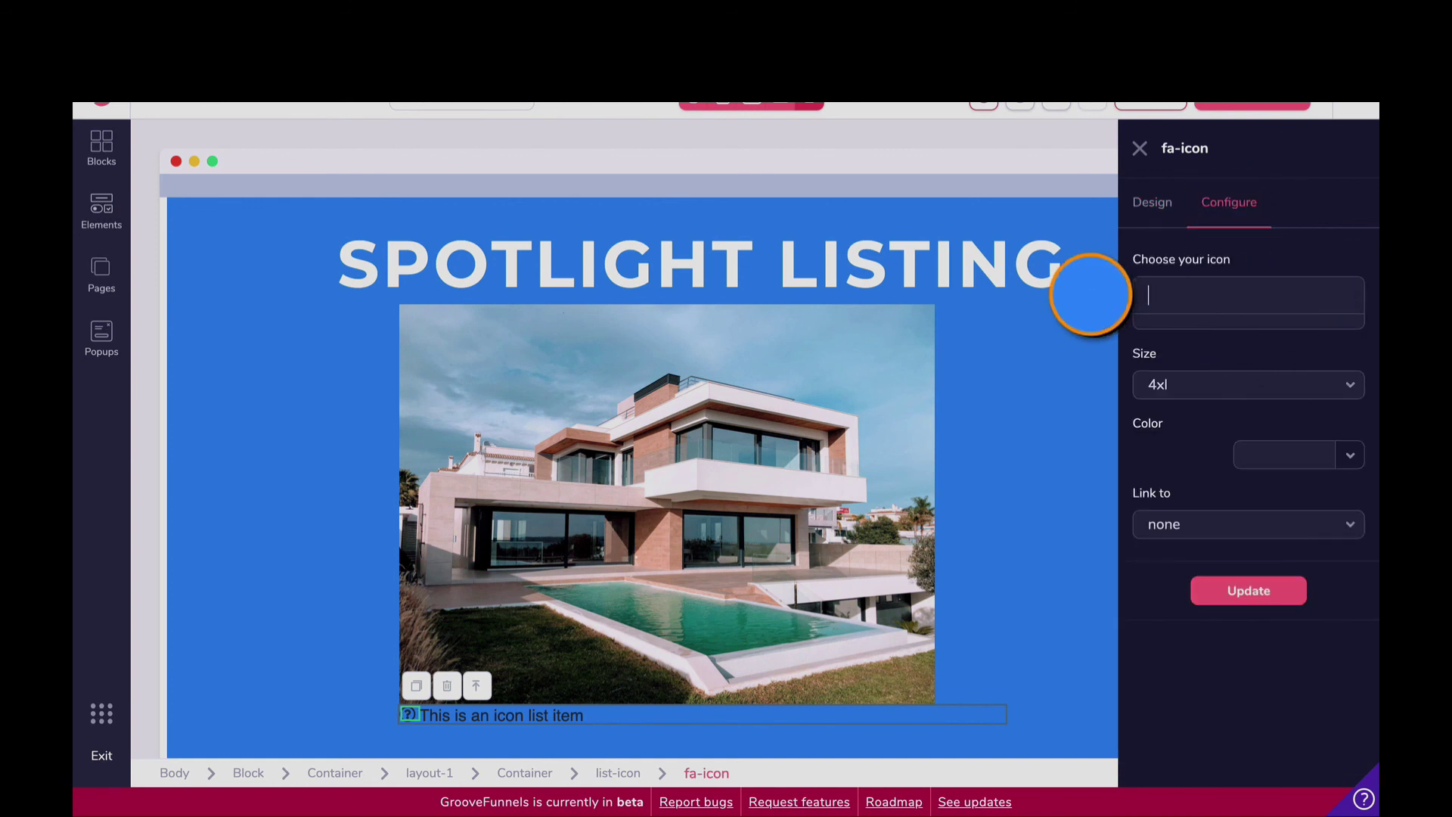
click(1165, 218)
click(1047, 393)
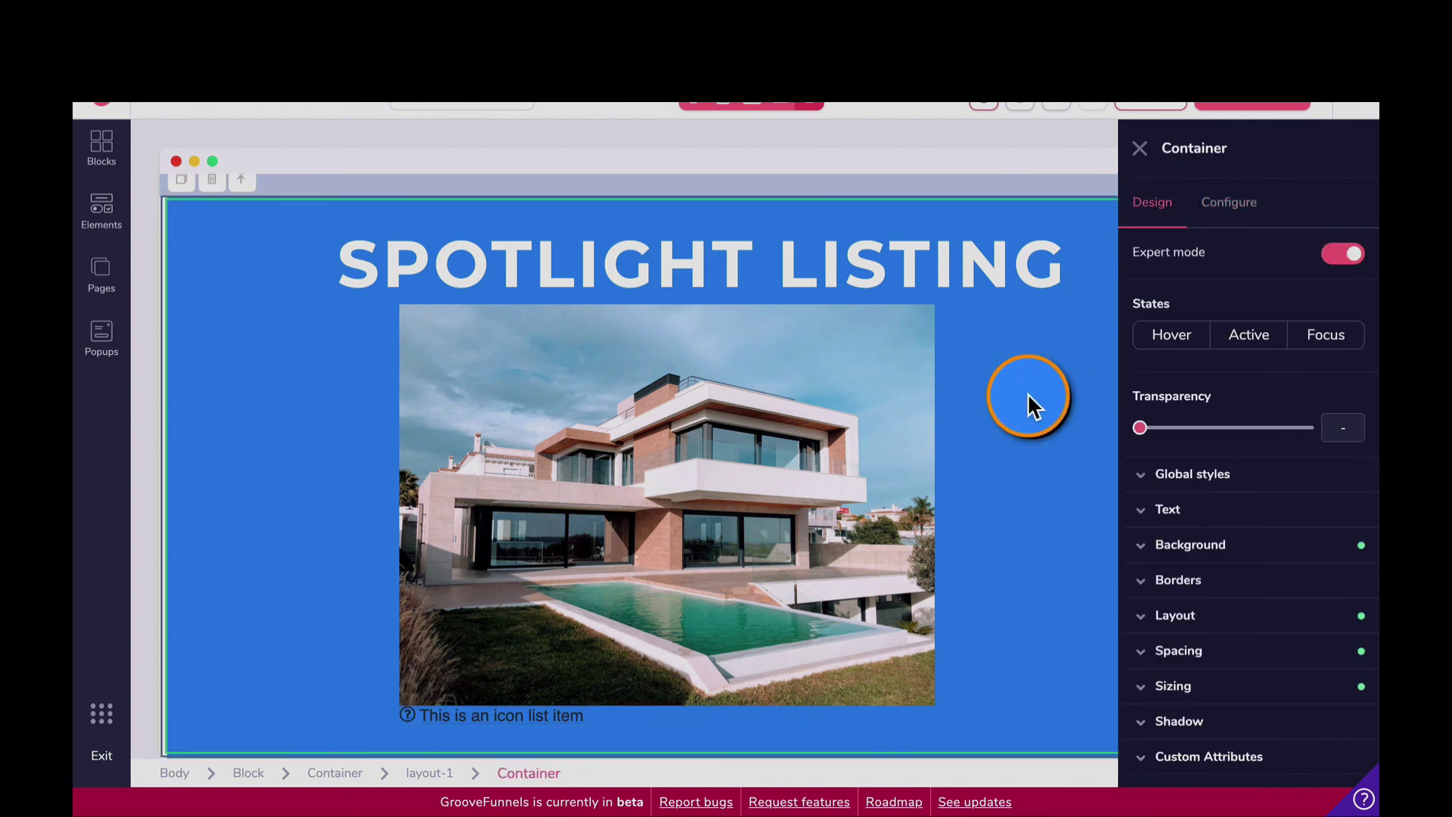
click(961, 277)
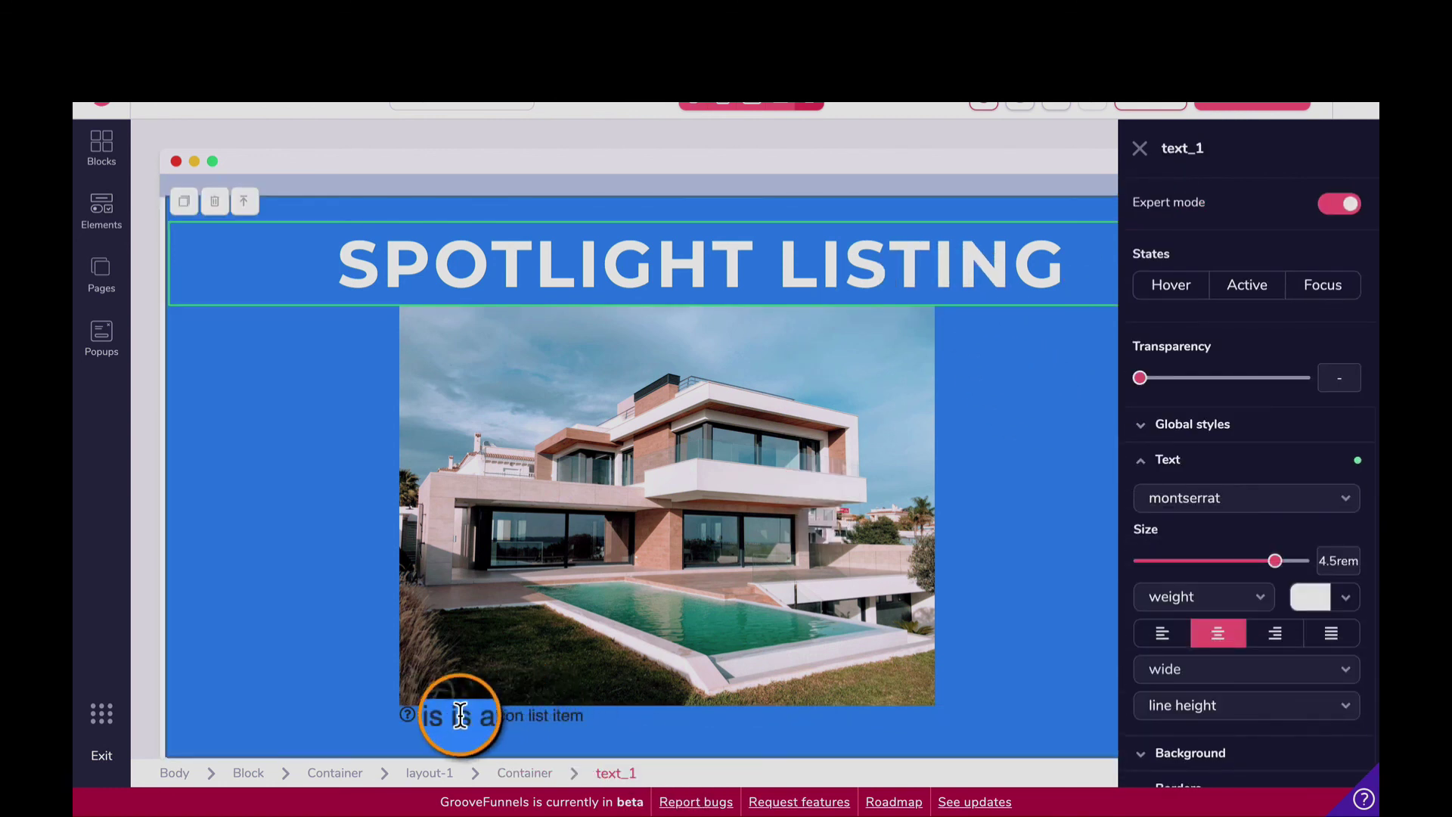
Step: Try to change the icon list item's question-mark icon to the dollar sign
click(414, 718)
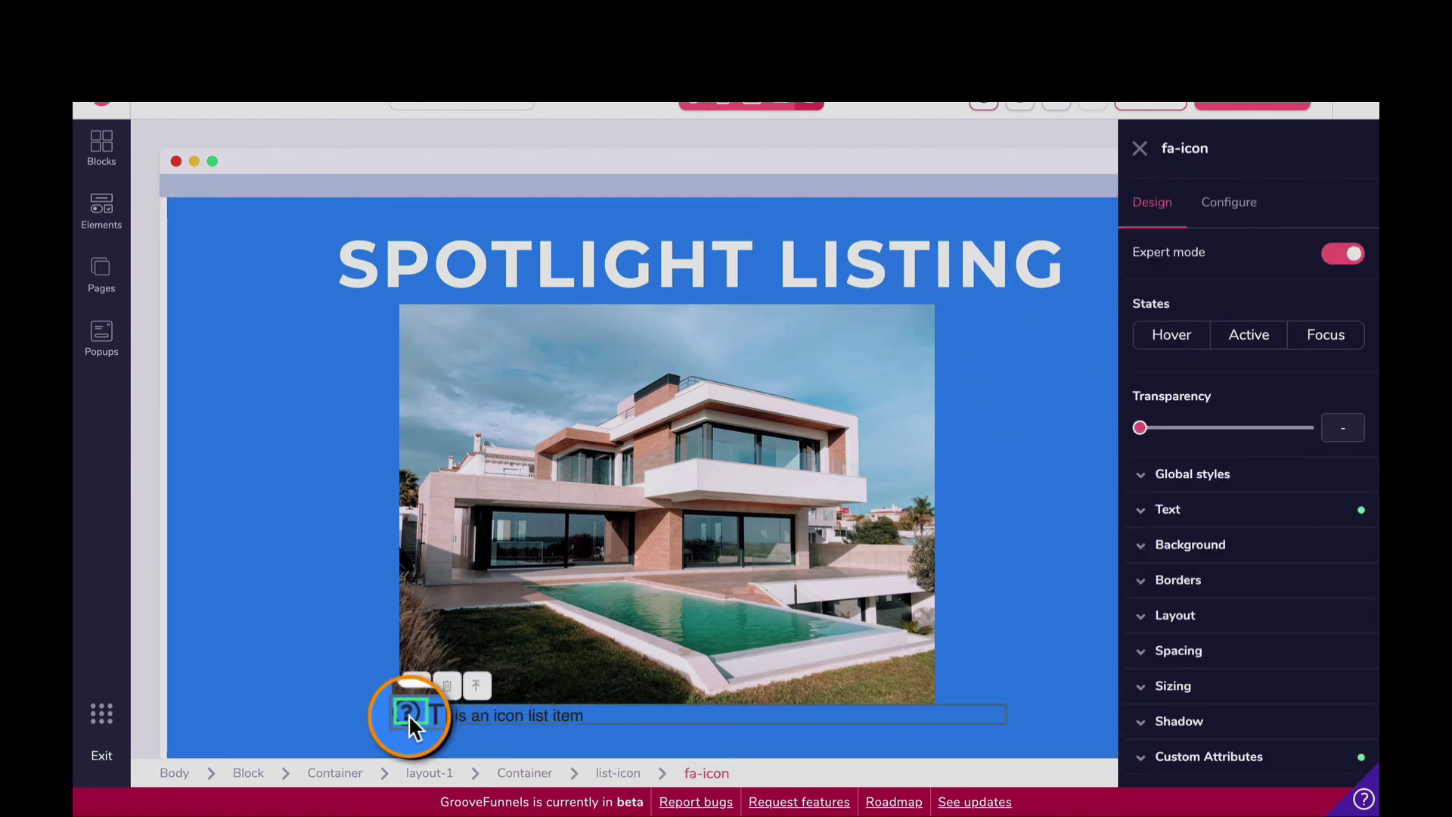
click(1234, 204)
scroll(1286, 363, down, 1)
click(1297, 370)
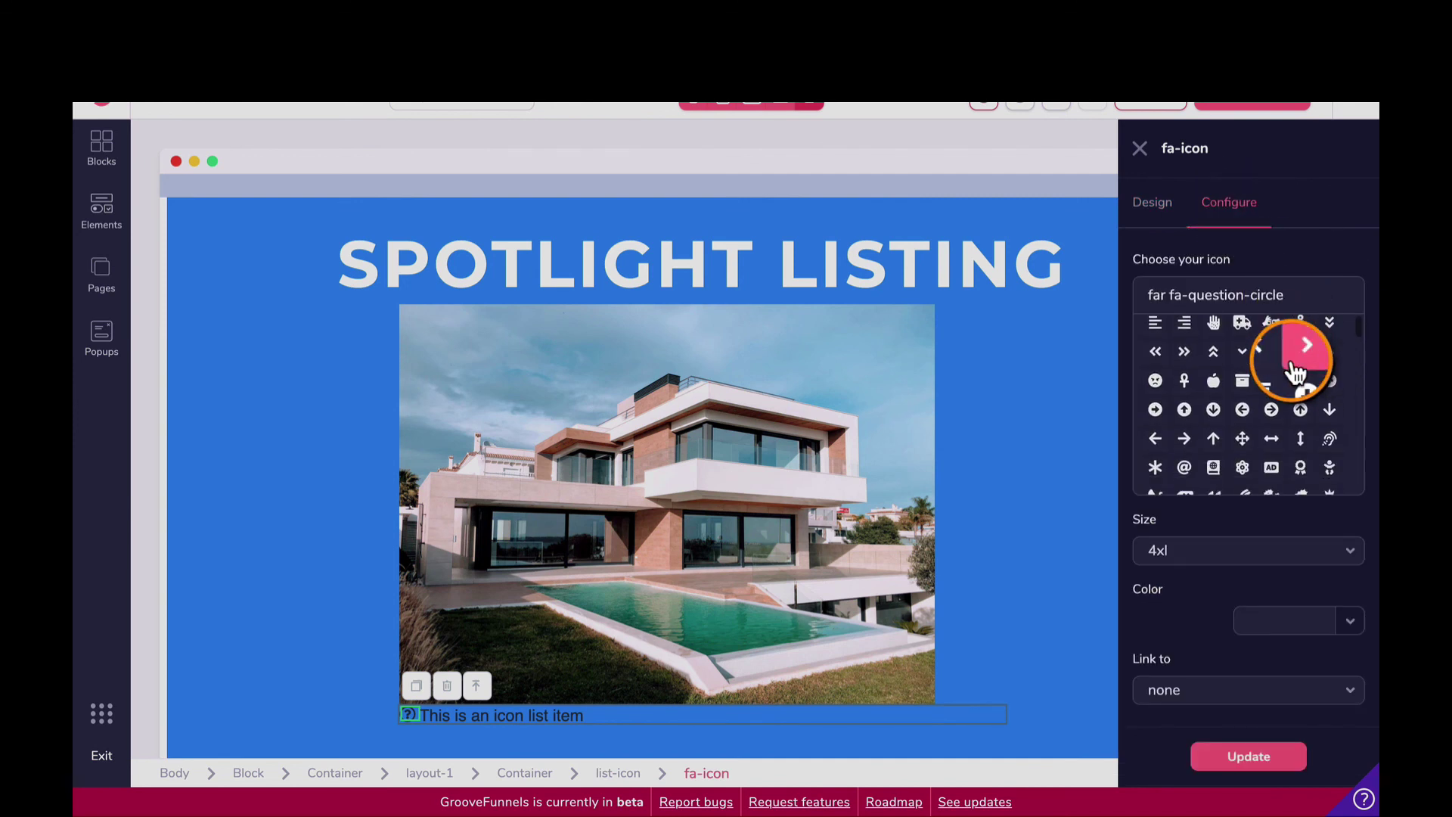
scroll(1286, 378, down, 1)
scroll(1258, 388, down, 2)
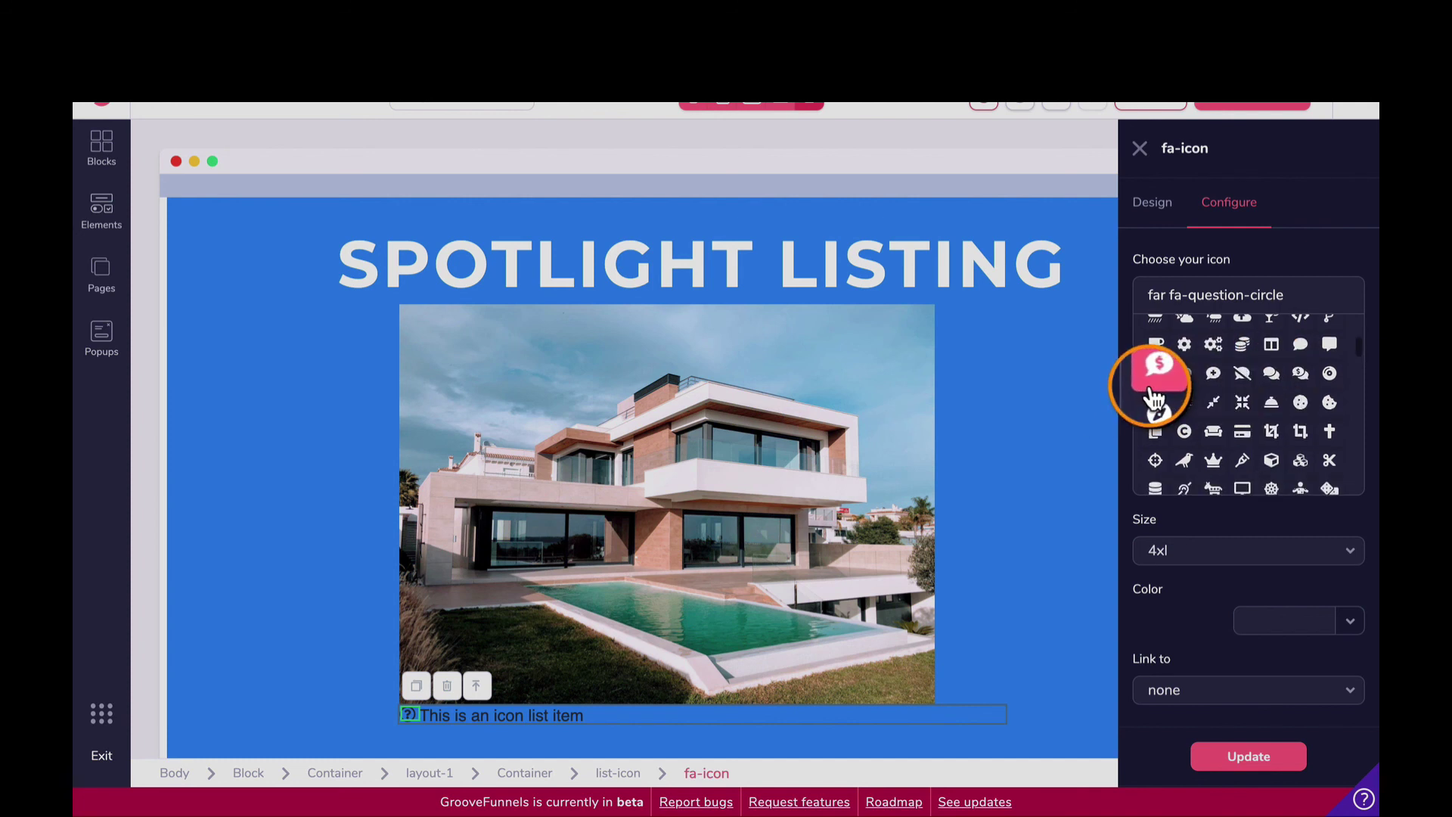
scroll(1293, 412, down, 1)
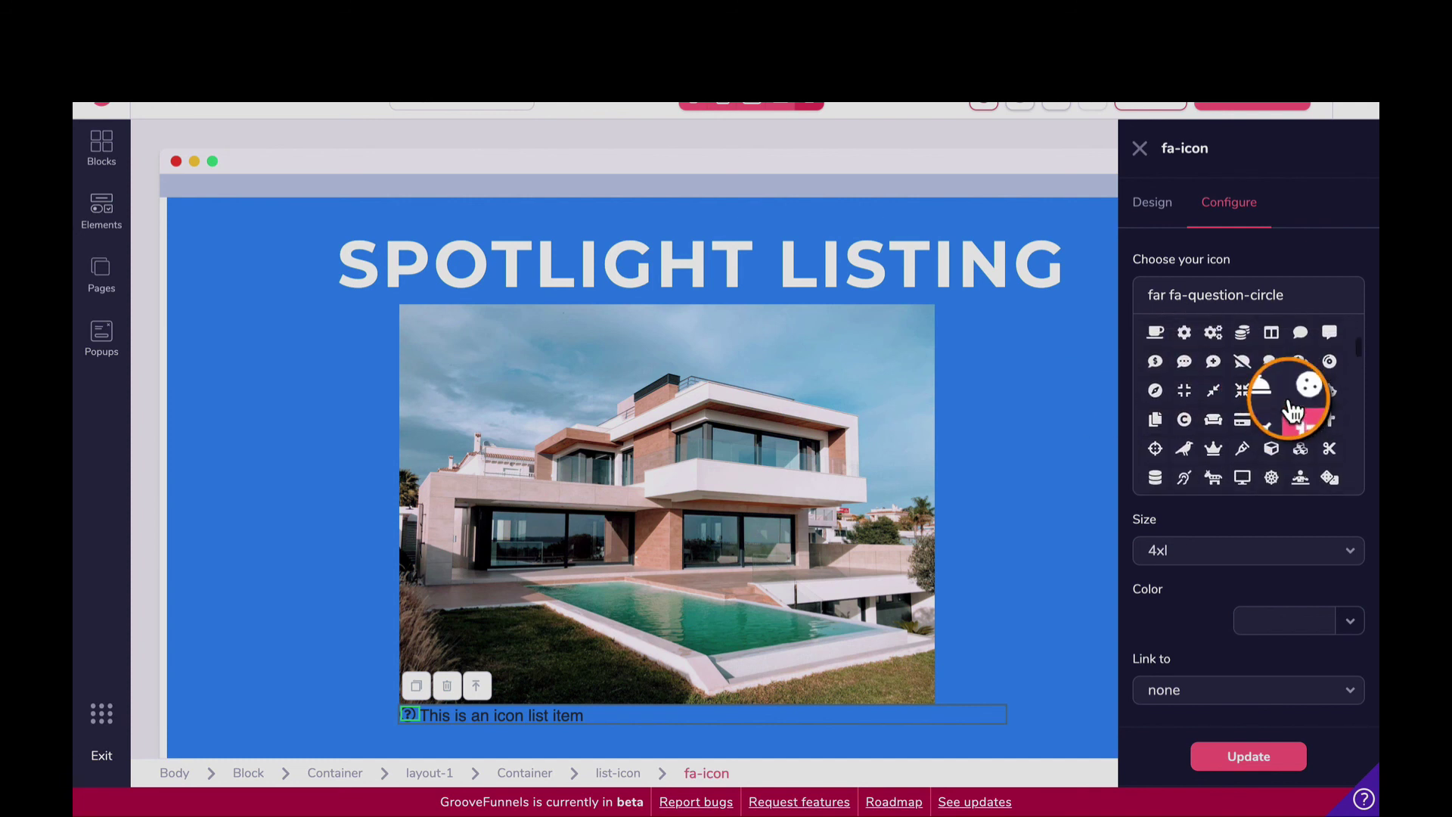
scroll(1299, 401, down, 4)
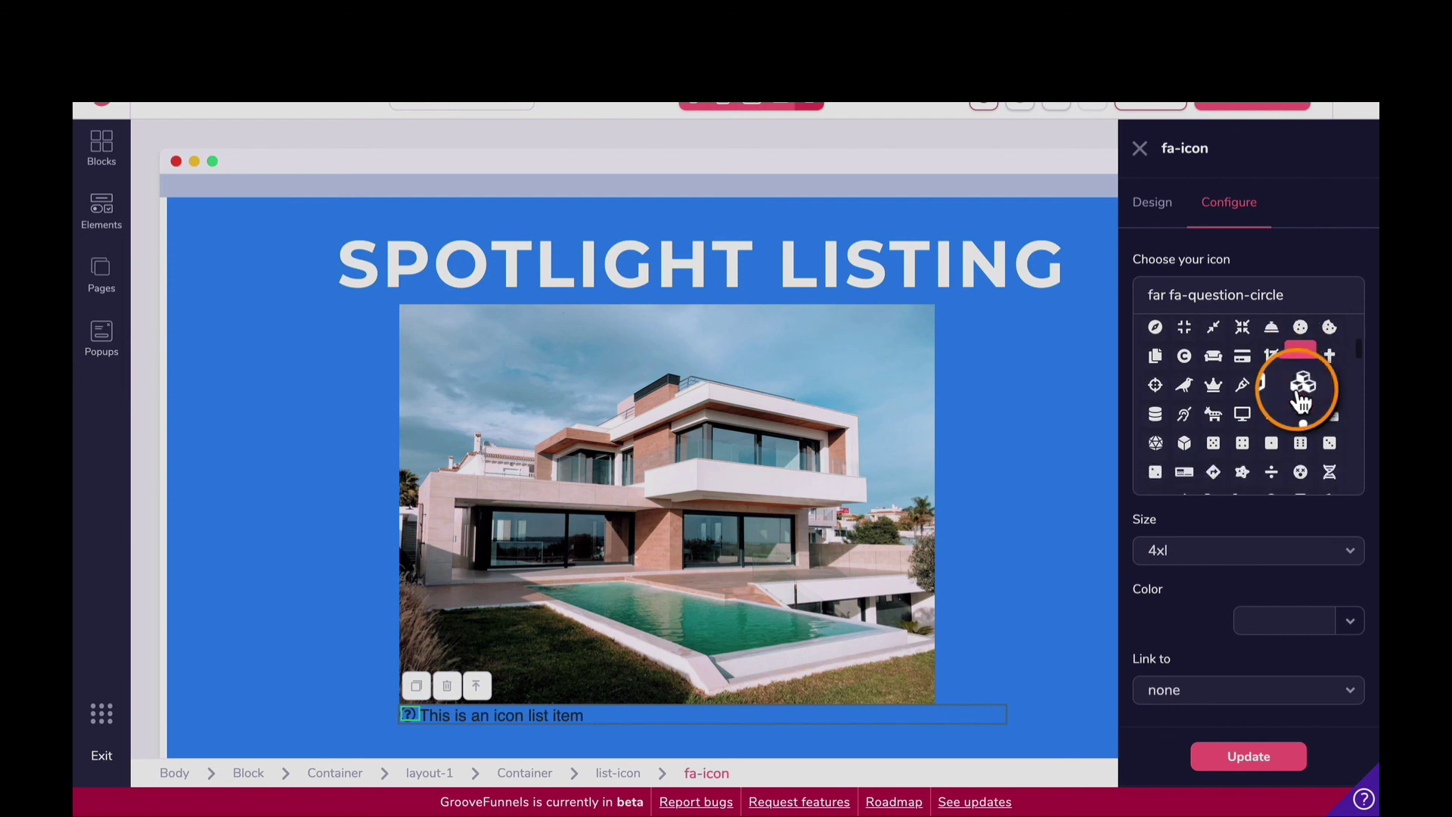
click(1184, 418)
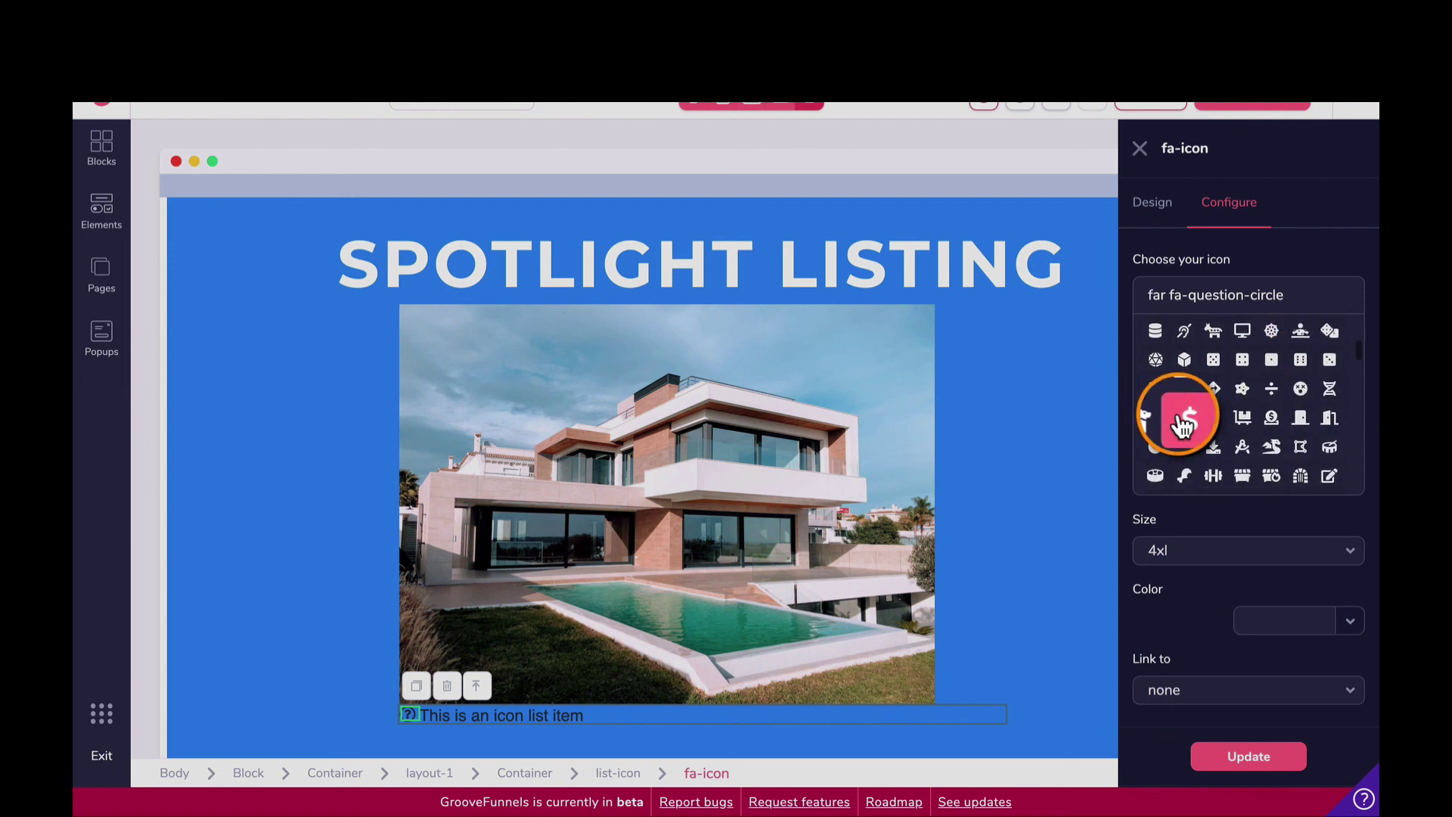
Step: Replace the icon list item's text with "ASKING PRICE: $2,000,000.00"
click(605, 714)
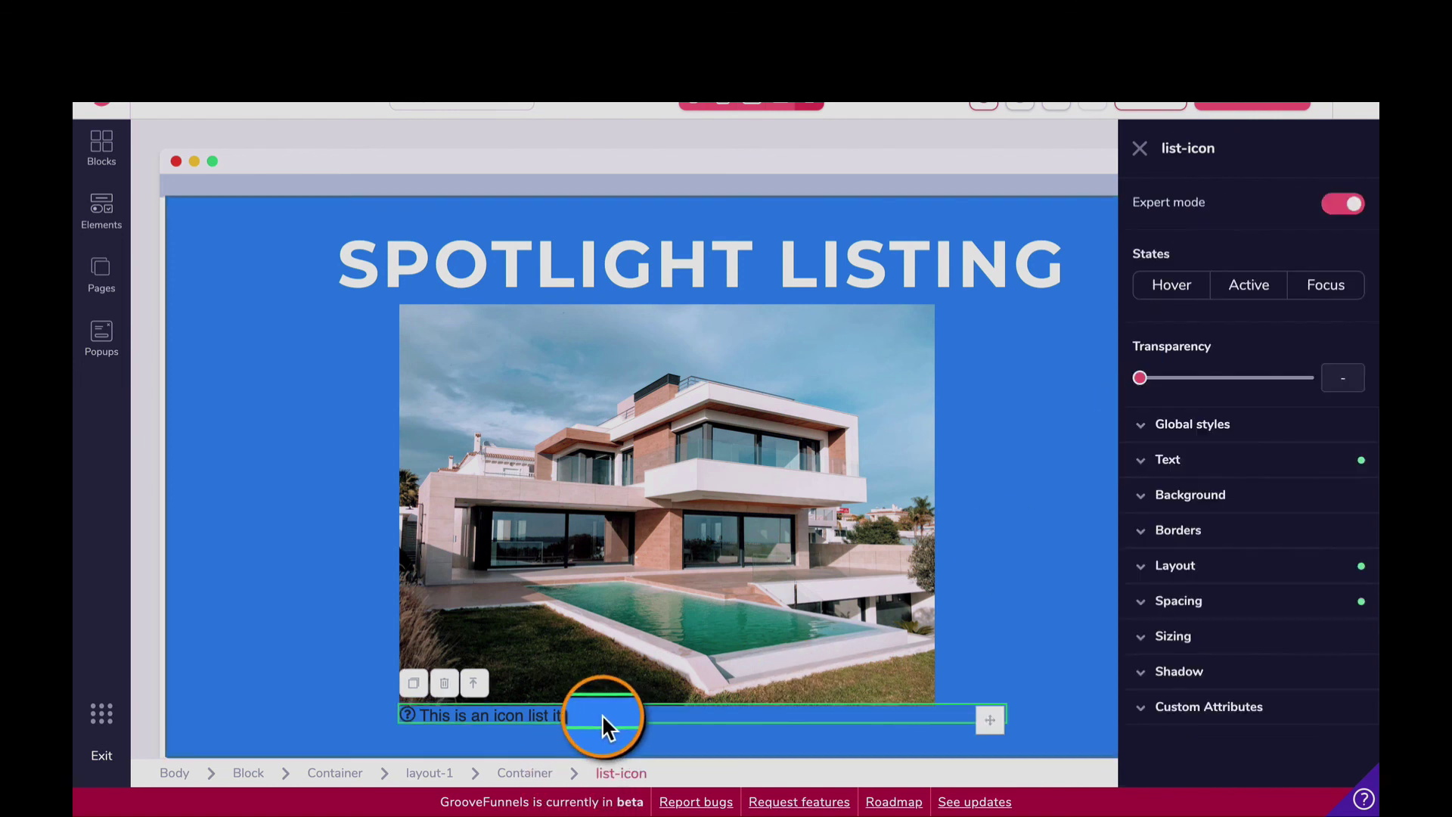
double_click(573, 714)
text(list)
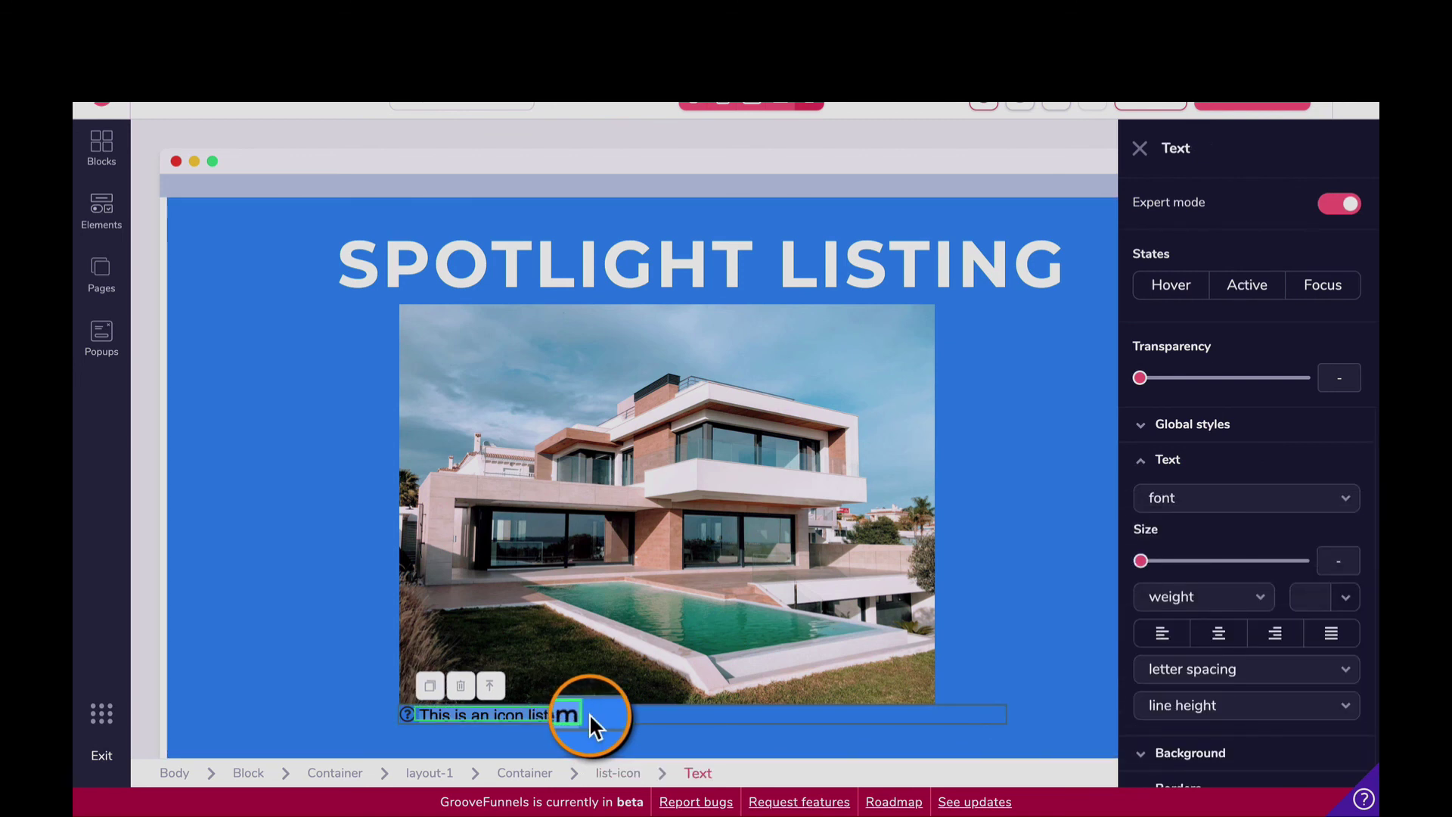
click(538, 715)
text(it)
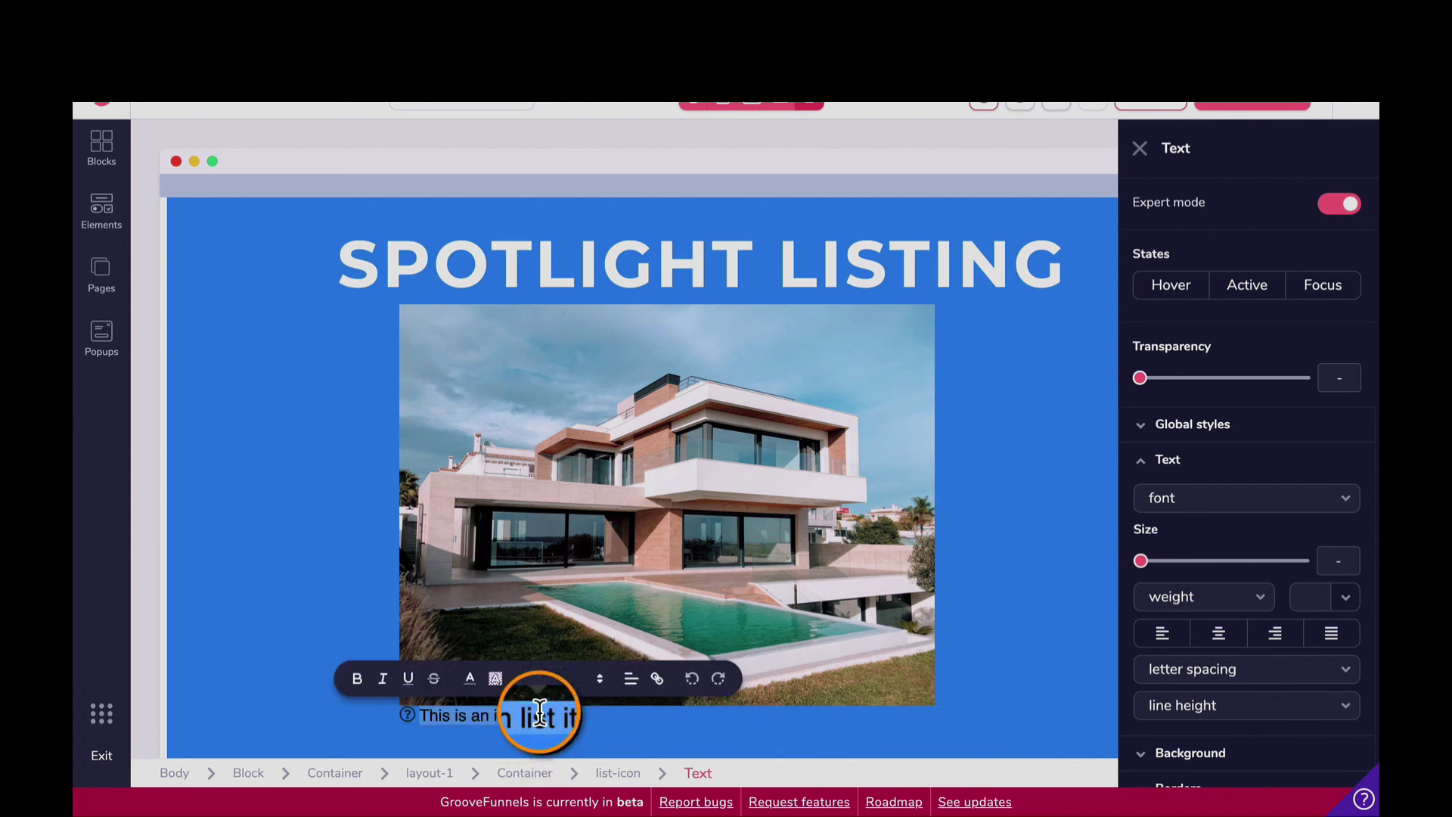
text(As)
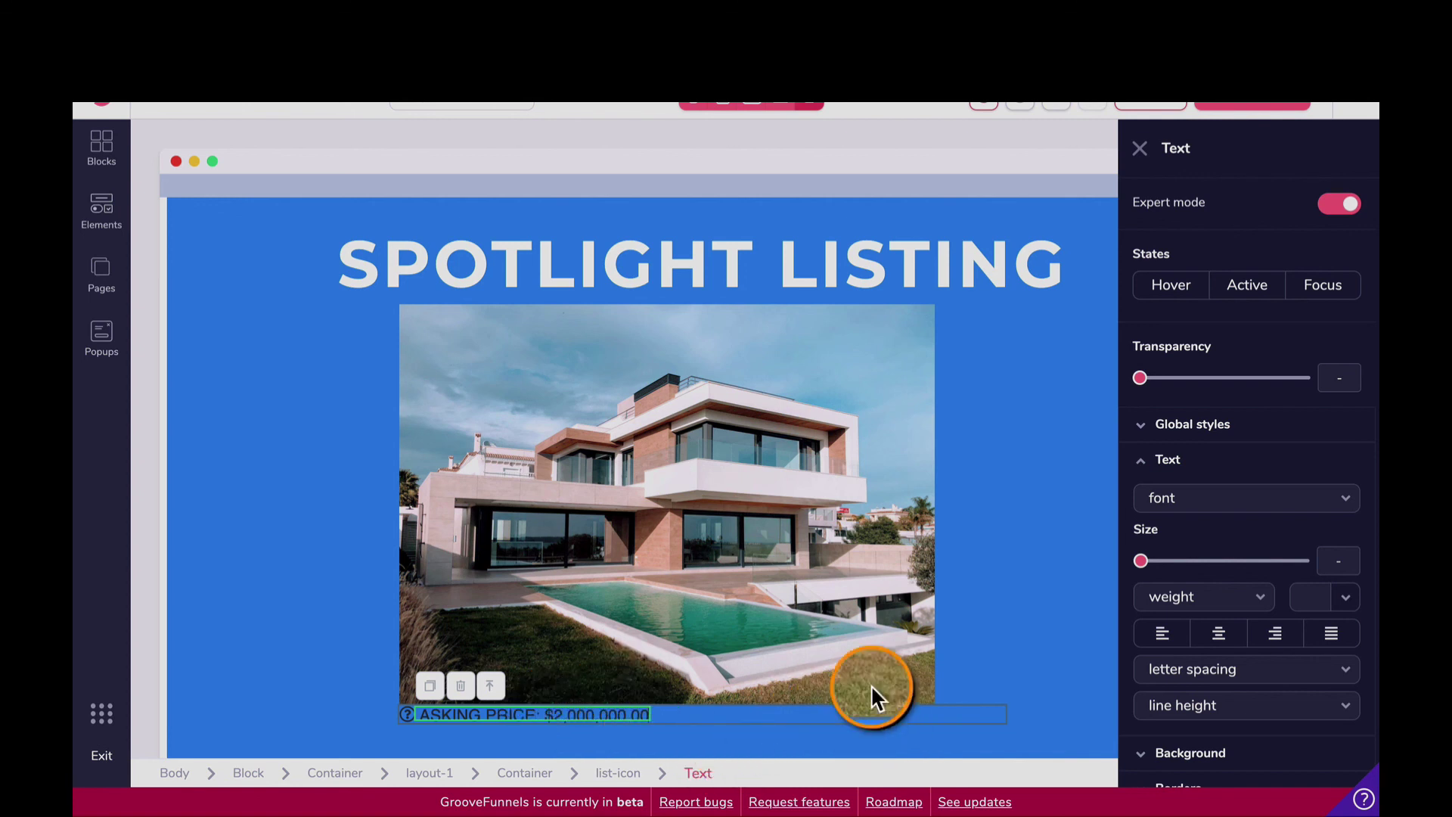
Step: Set the asking price item's icon to "fas fa-dollar-sign" at size 4xl and apply the update
click(407, 715)
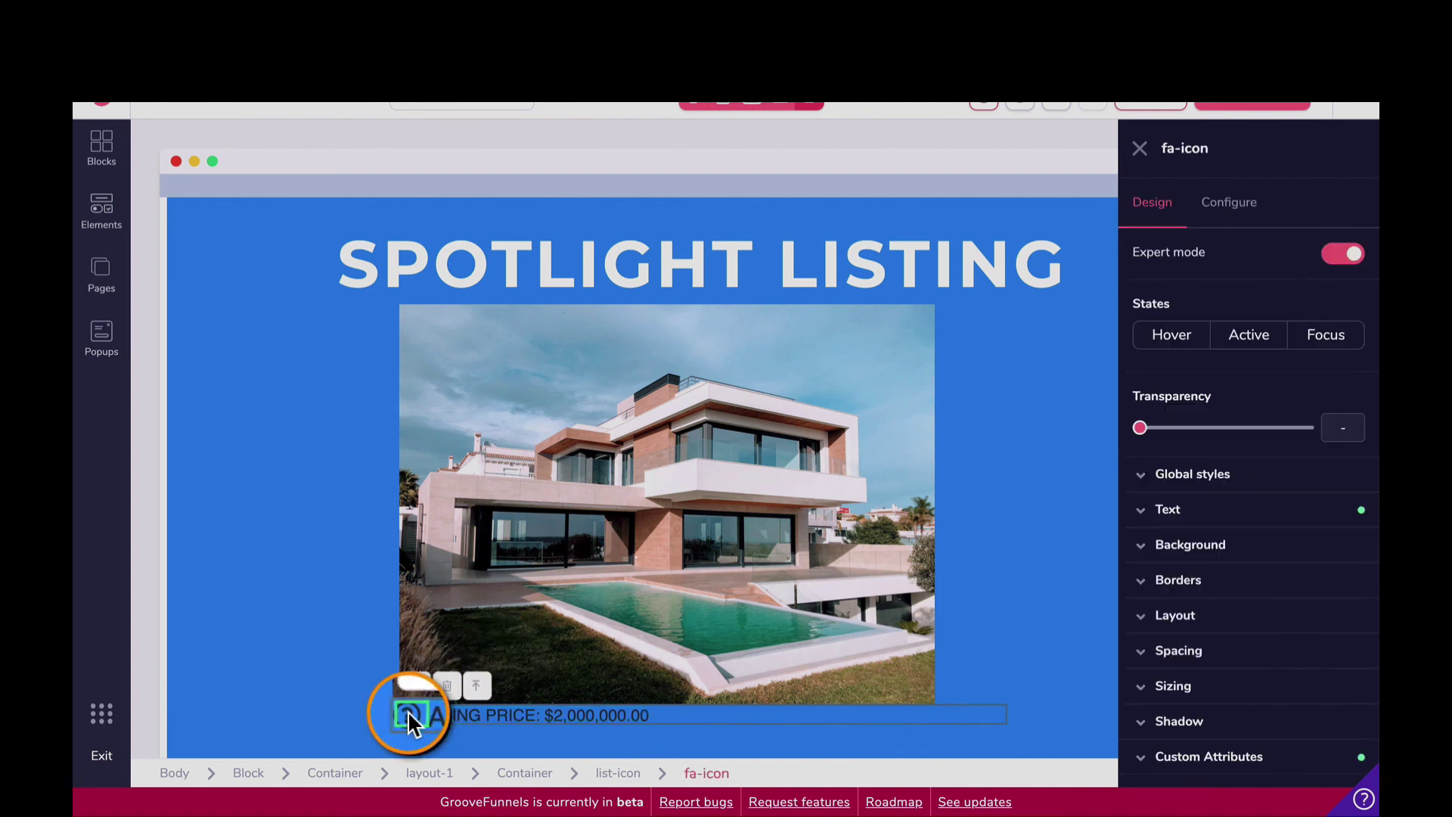
click(1227, 220)
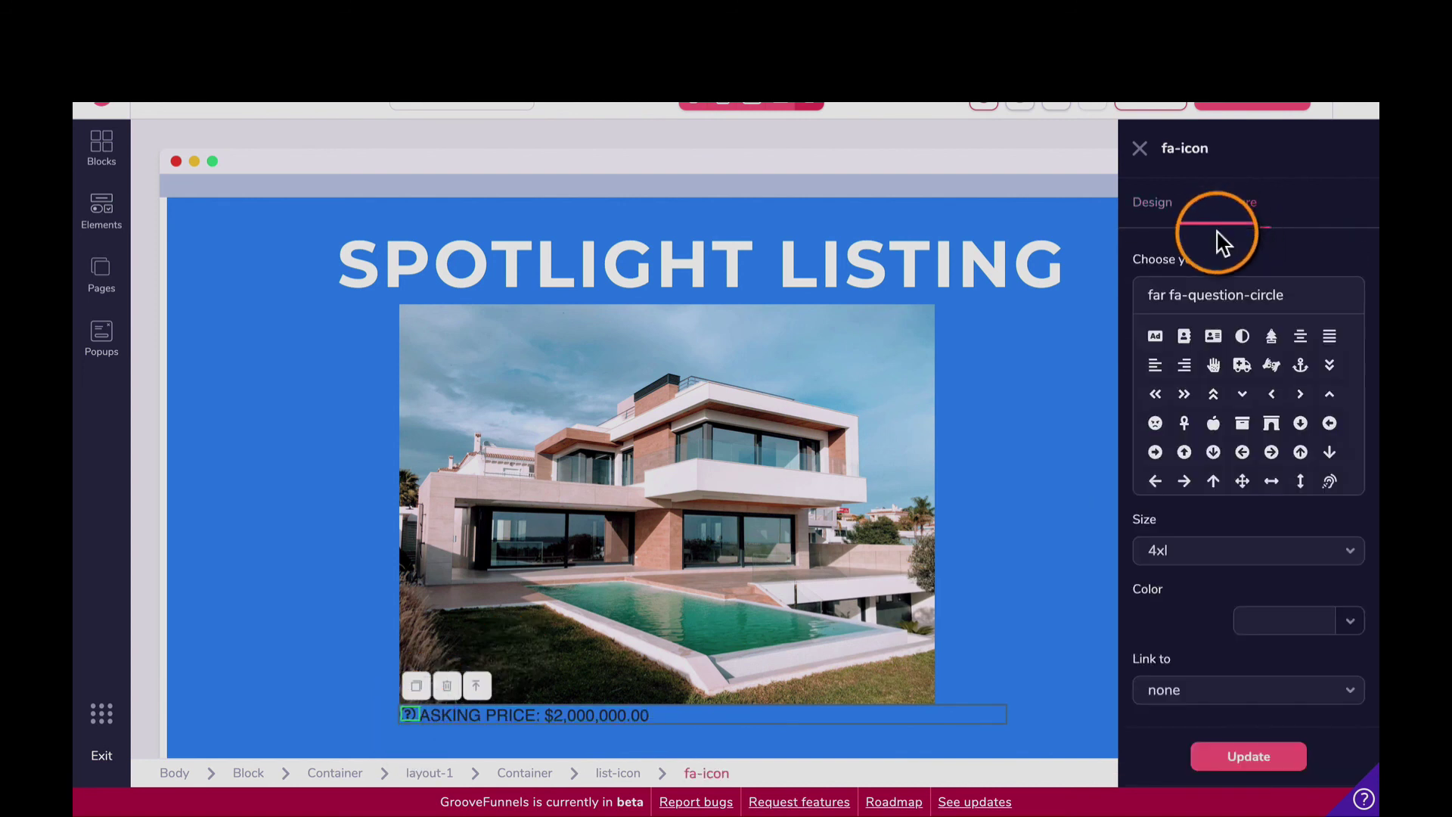
scroll(1251, 385, up, 5)
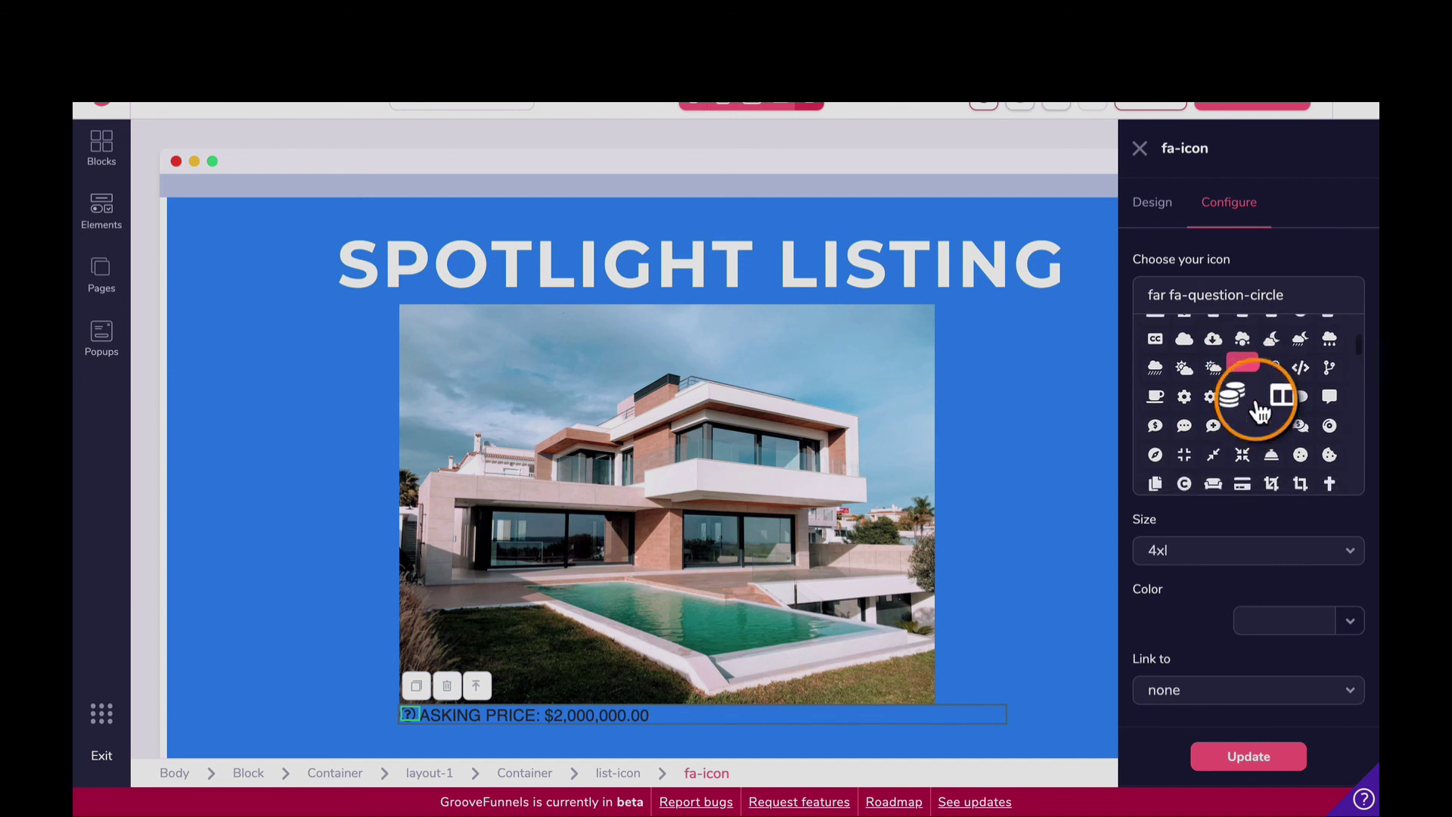
scroll(1259, 412, down, 5)
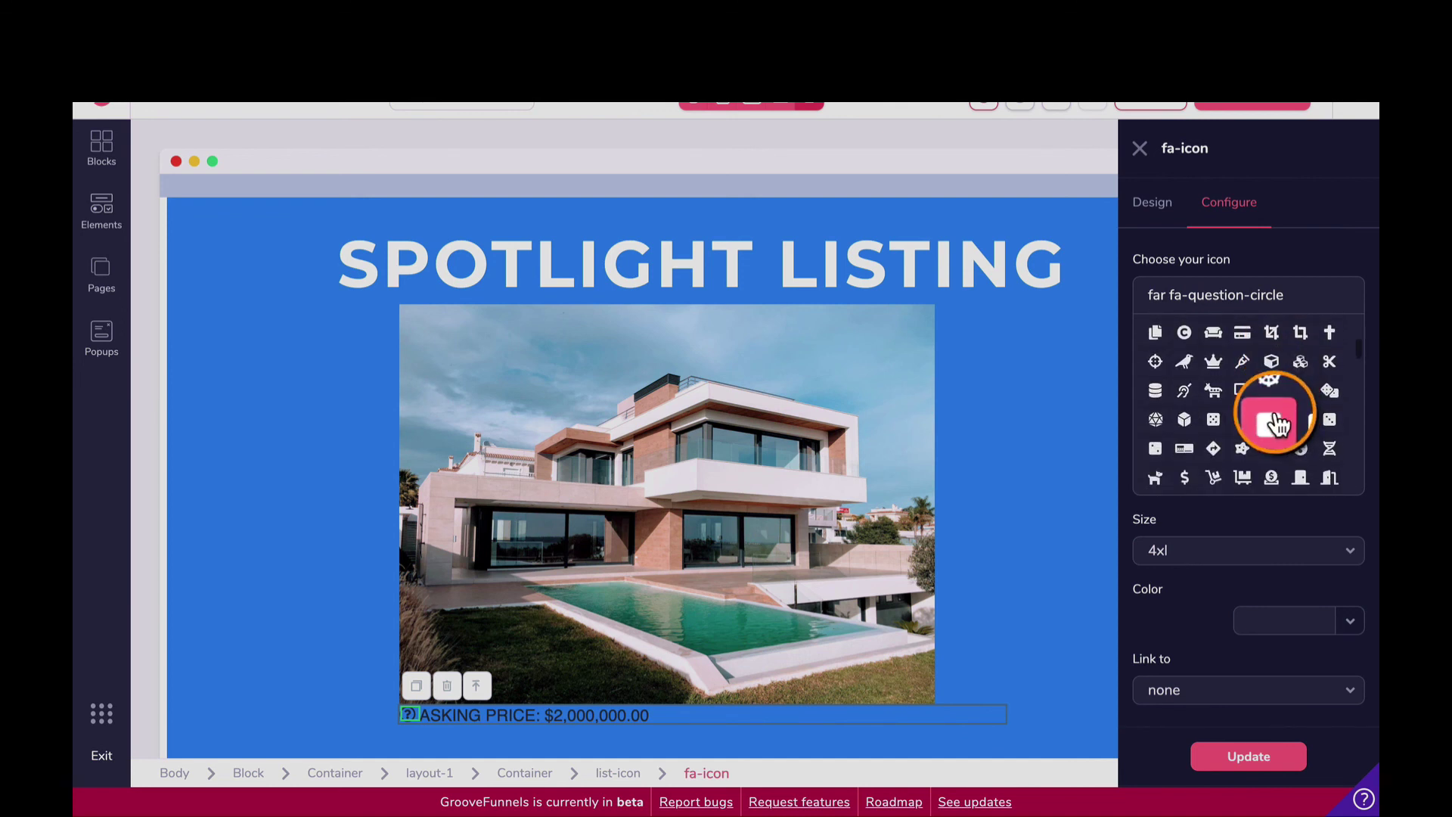
scroll(1259, 416, down, 3)
click(1187, 417)
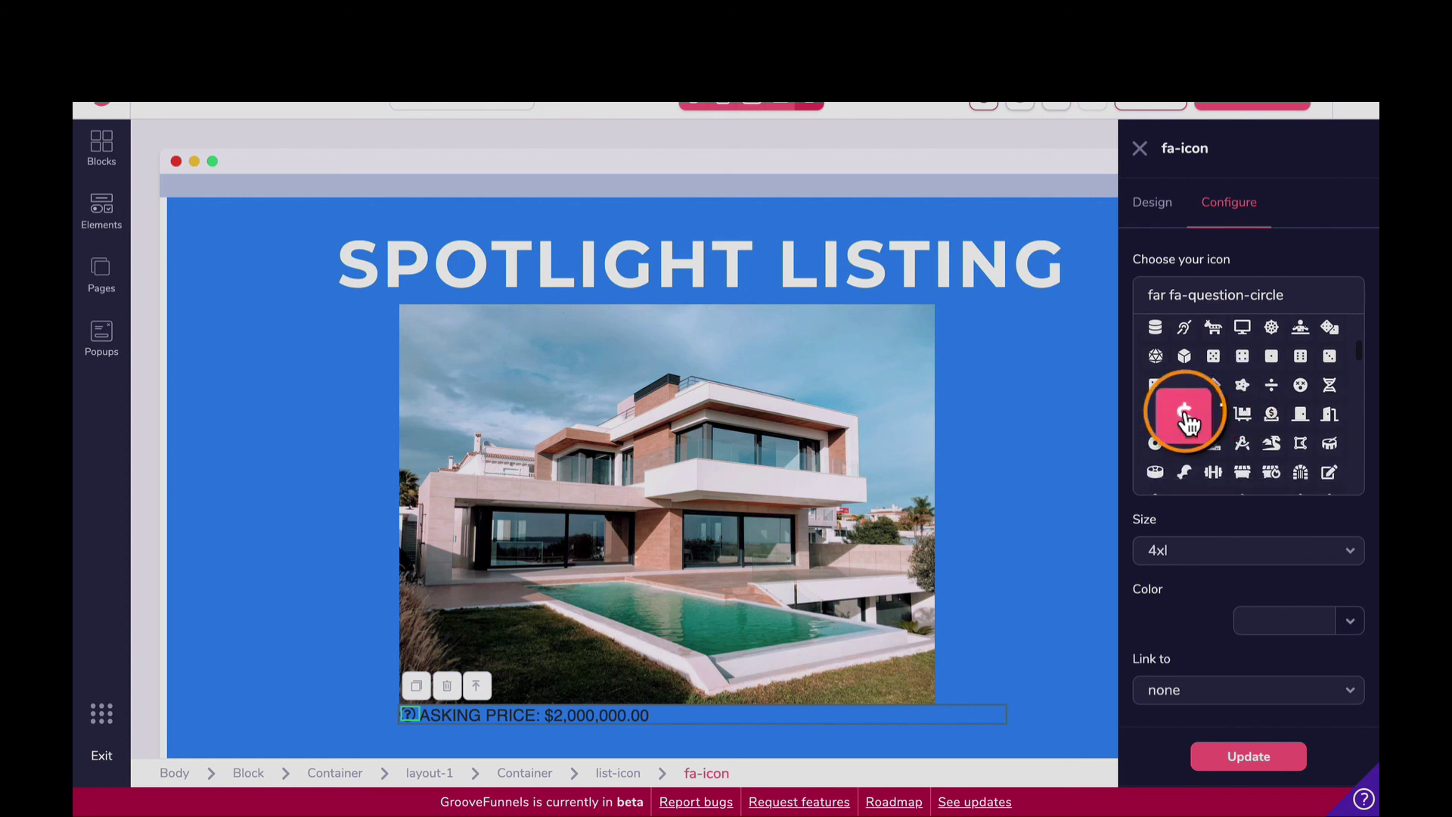
click(1187, 564)
click(1184, 564)
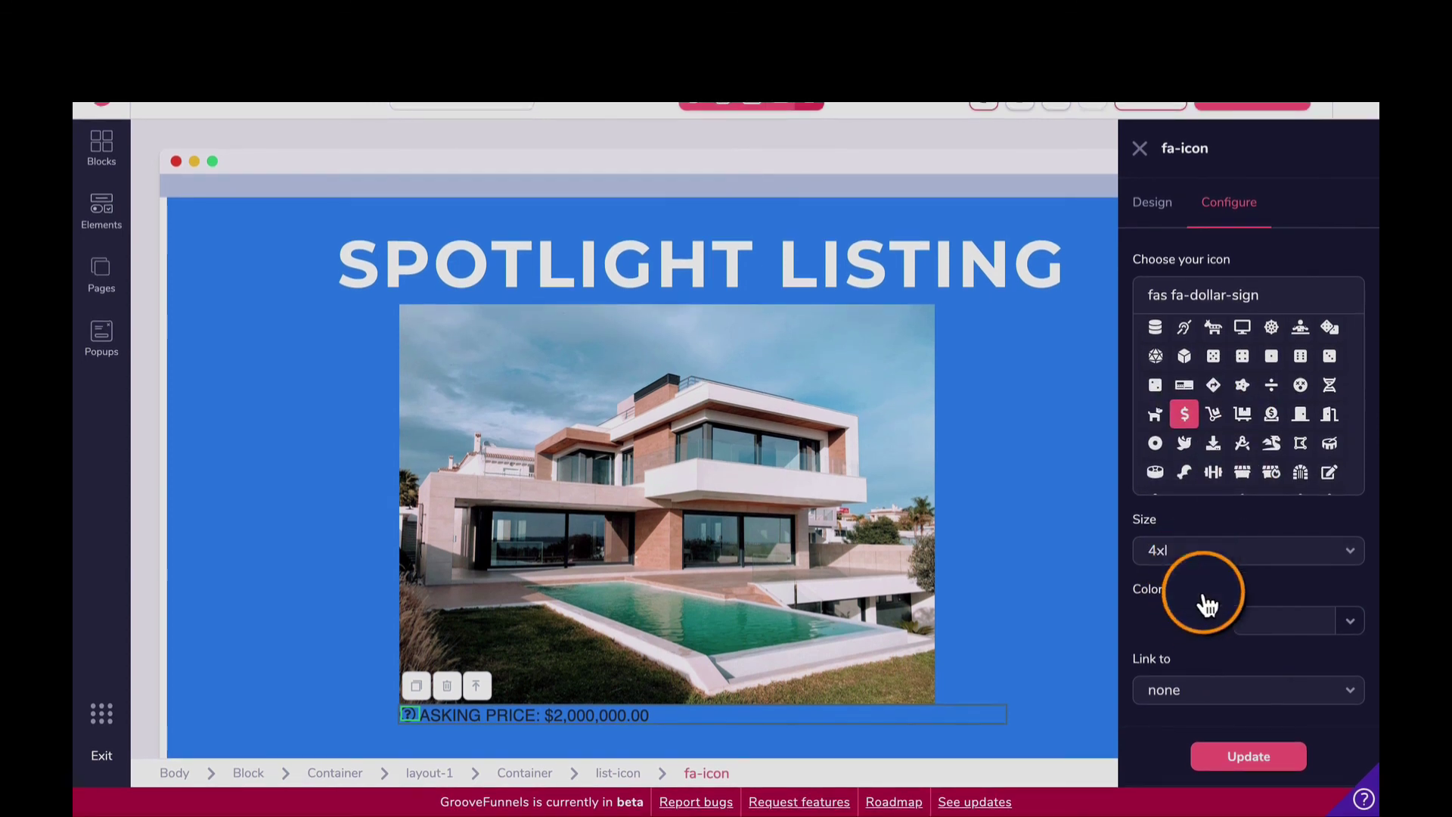
click(1249, 755)
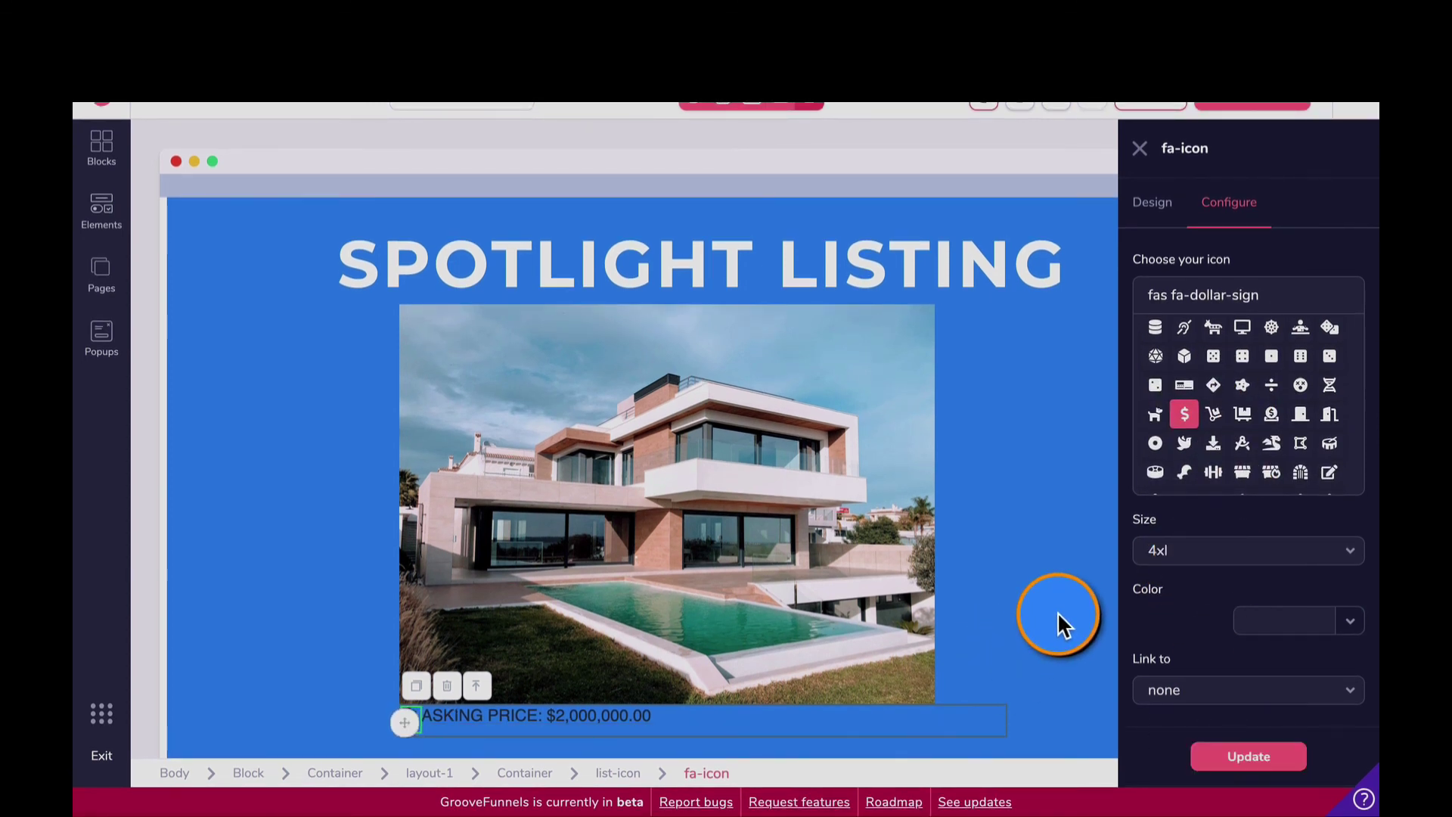
click(1057, 611)
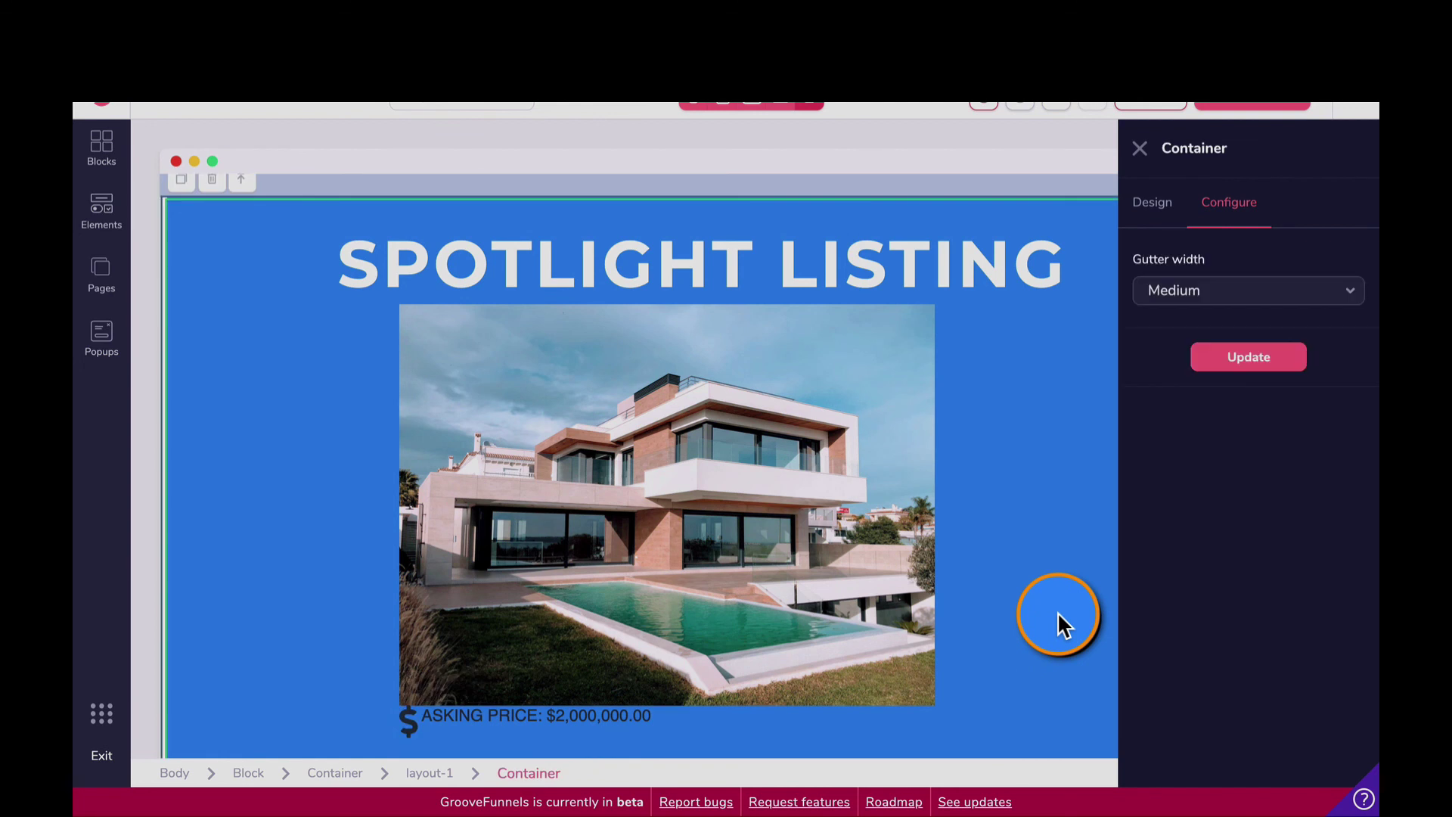
Step: Enlarge the asking price text to a size of 1.875rem
click(577, 719)
drag(1136, 558, 1237, 569)
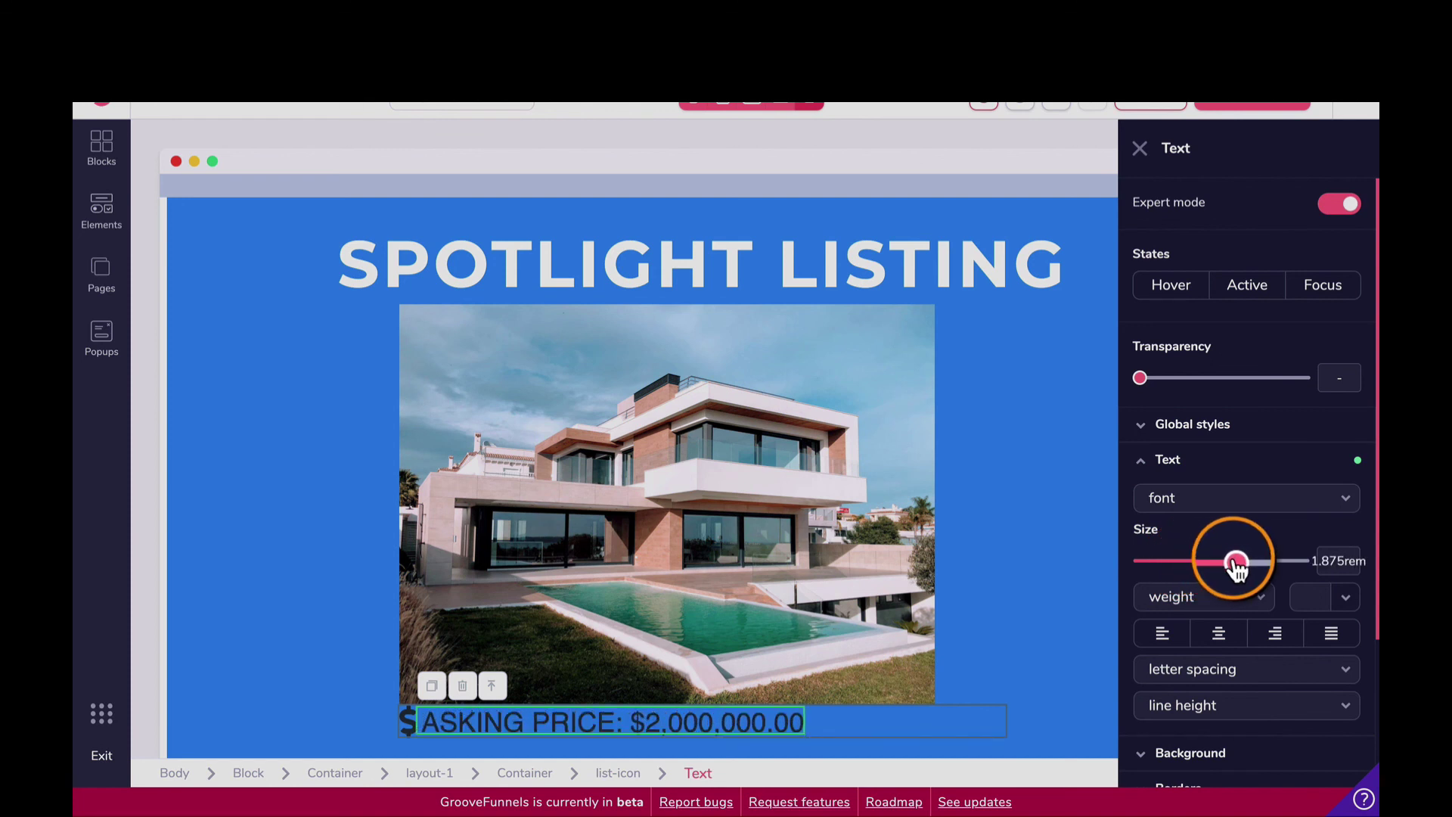
click(1010, 645)
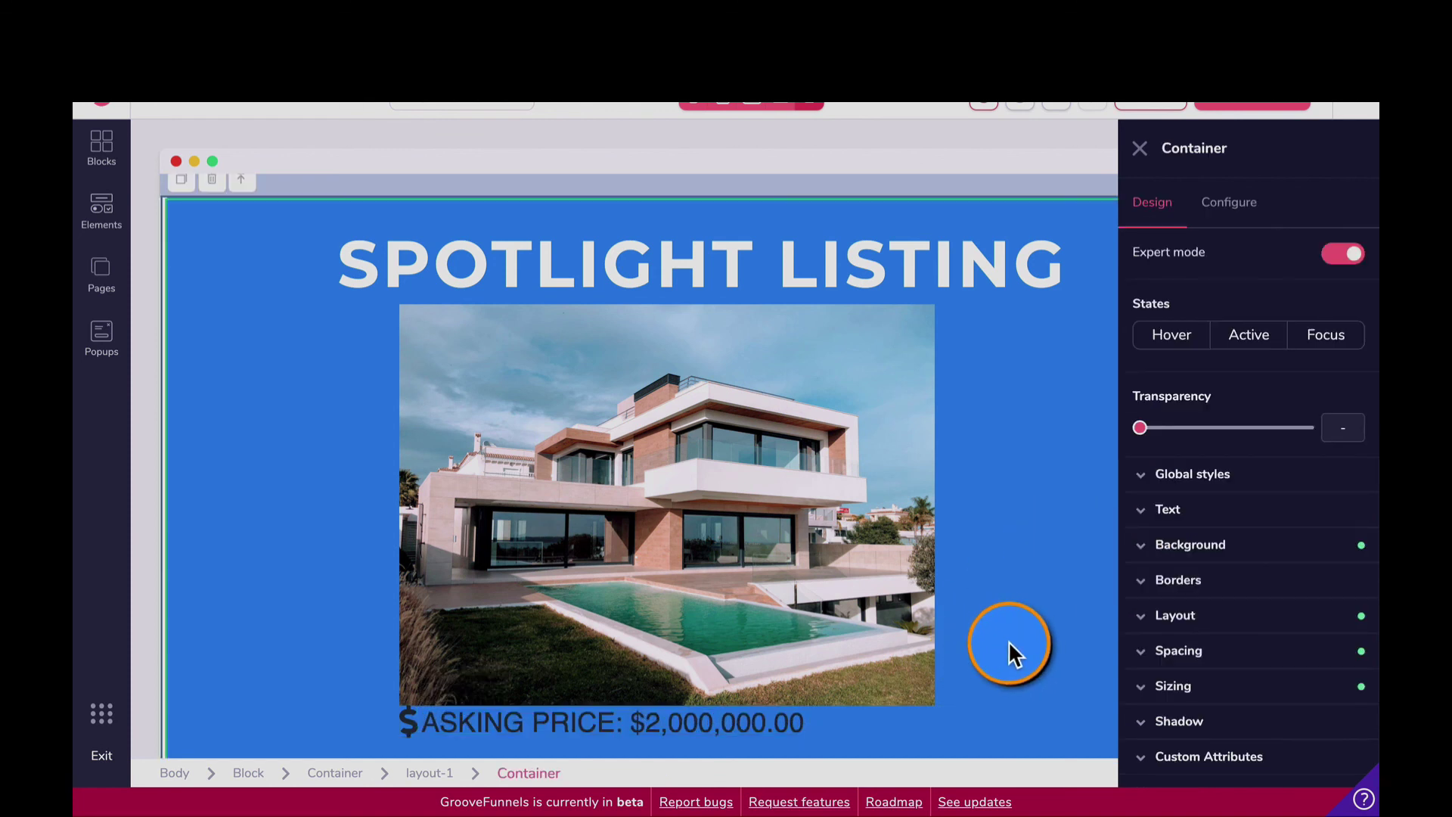
Step: Duplicate the whole asking price icon list item
scroll(1010, 688, down, 1)
click(934, 717)
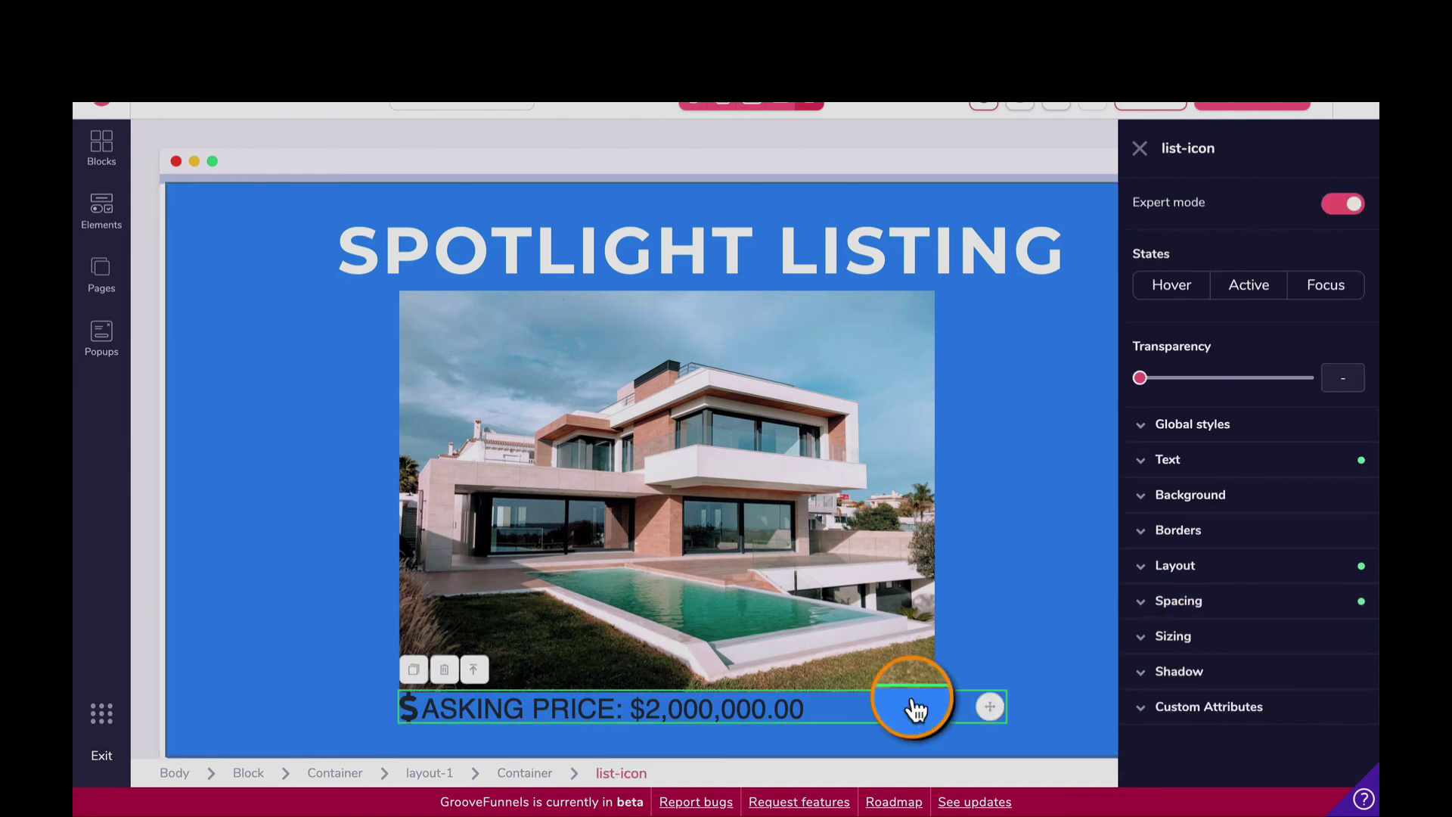
click(414, 676)
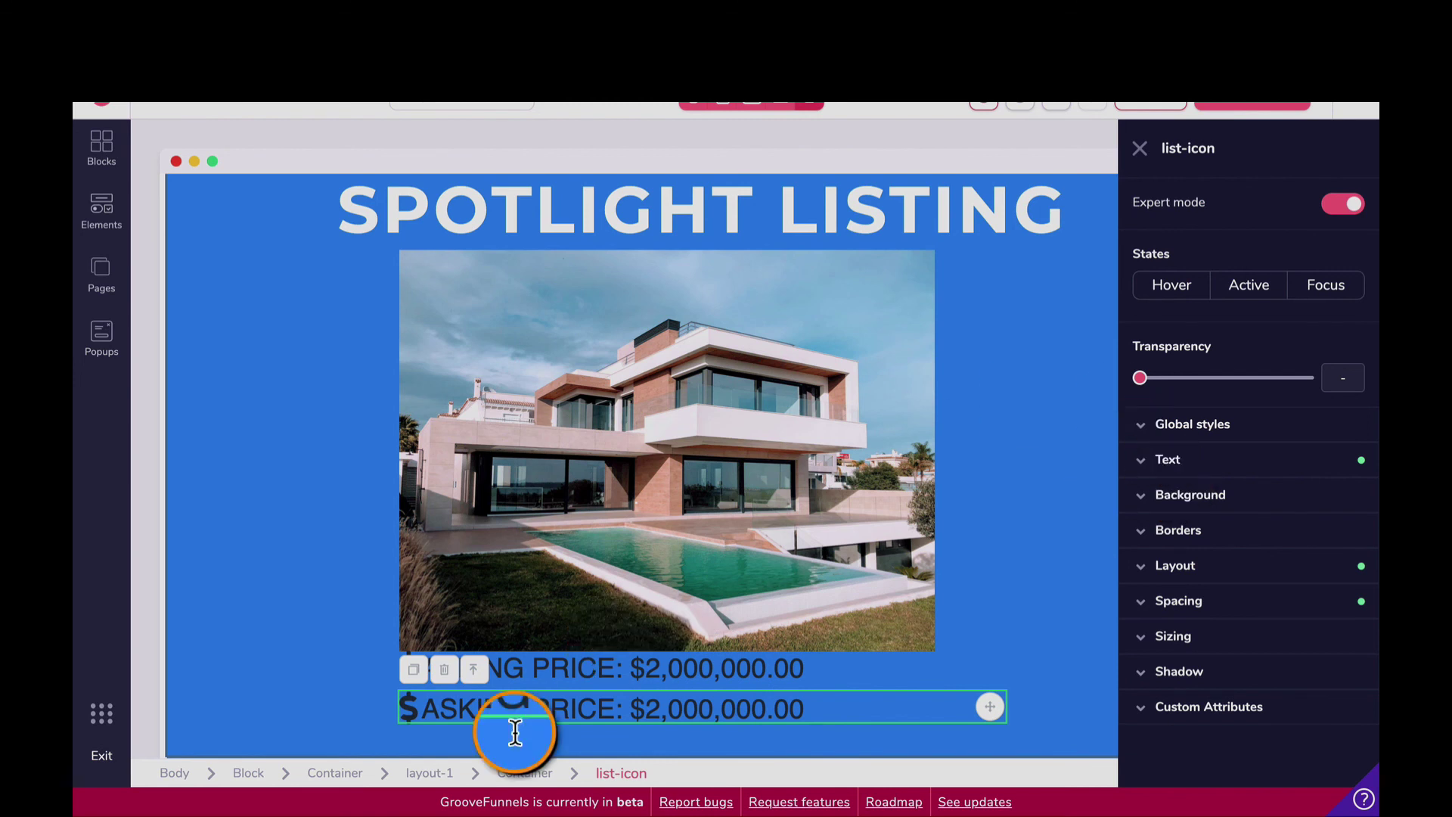
Step: Change the icon of the lower asking price item to "fas fa-bed" and apply the update
click(407, 706)
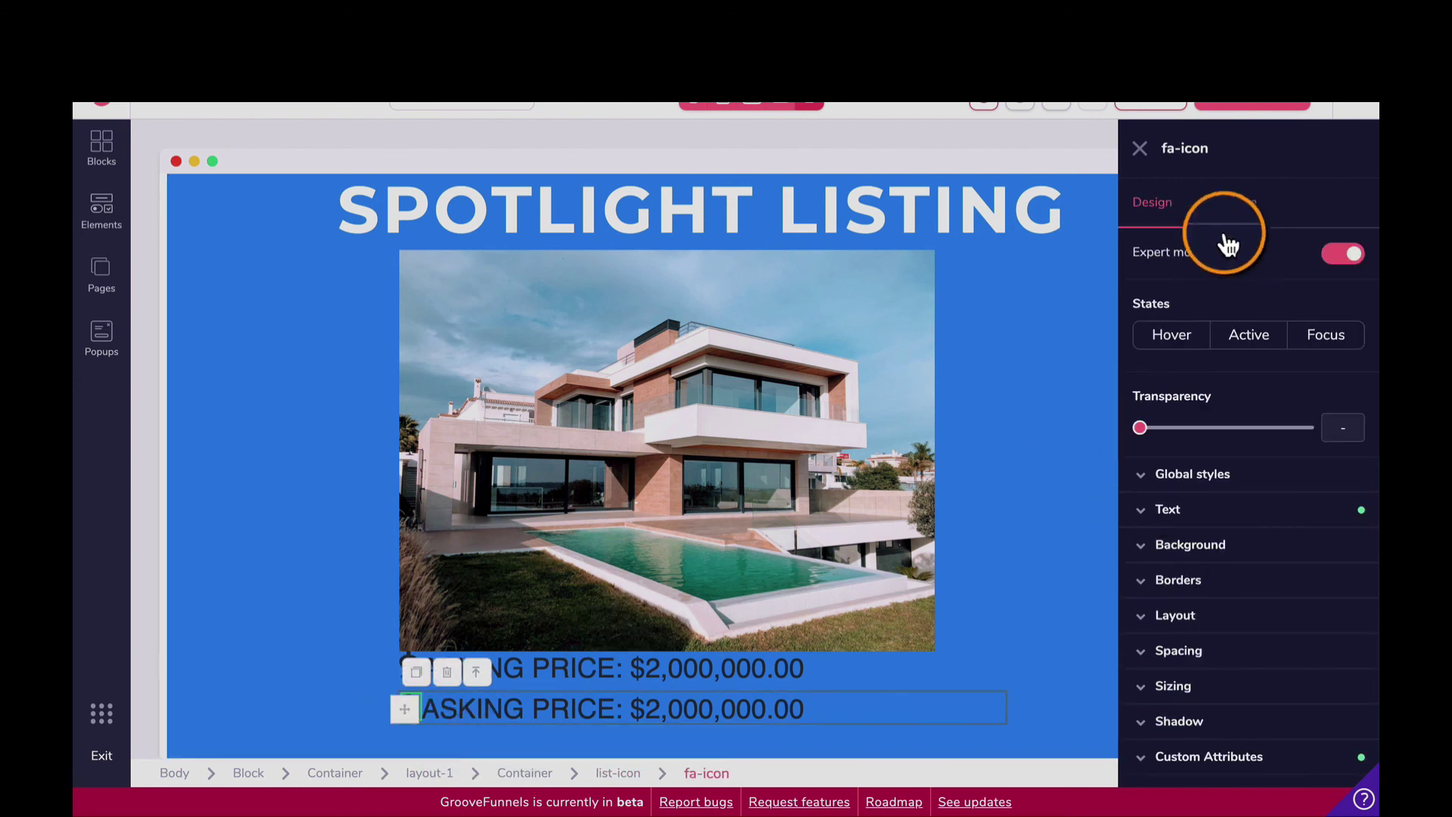
click(1229, 203)
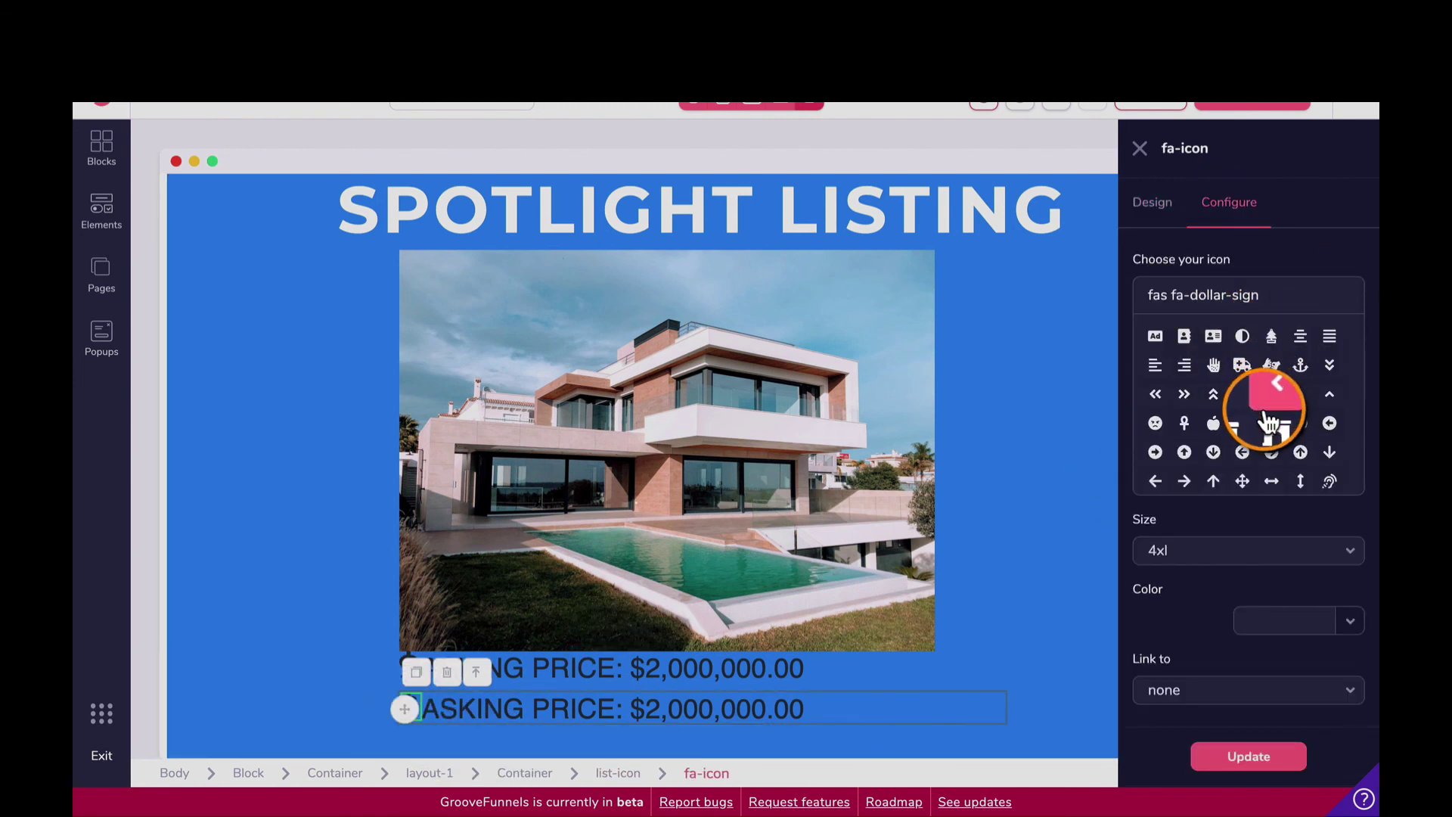
scroll(1285, 447, down, 3)
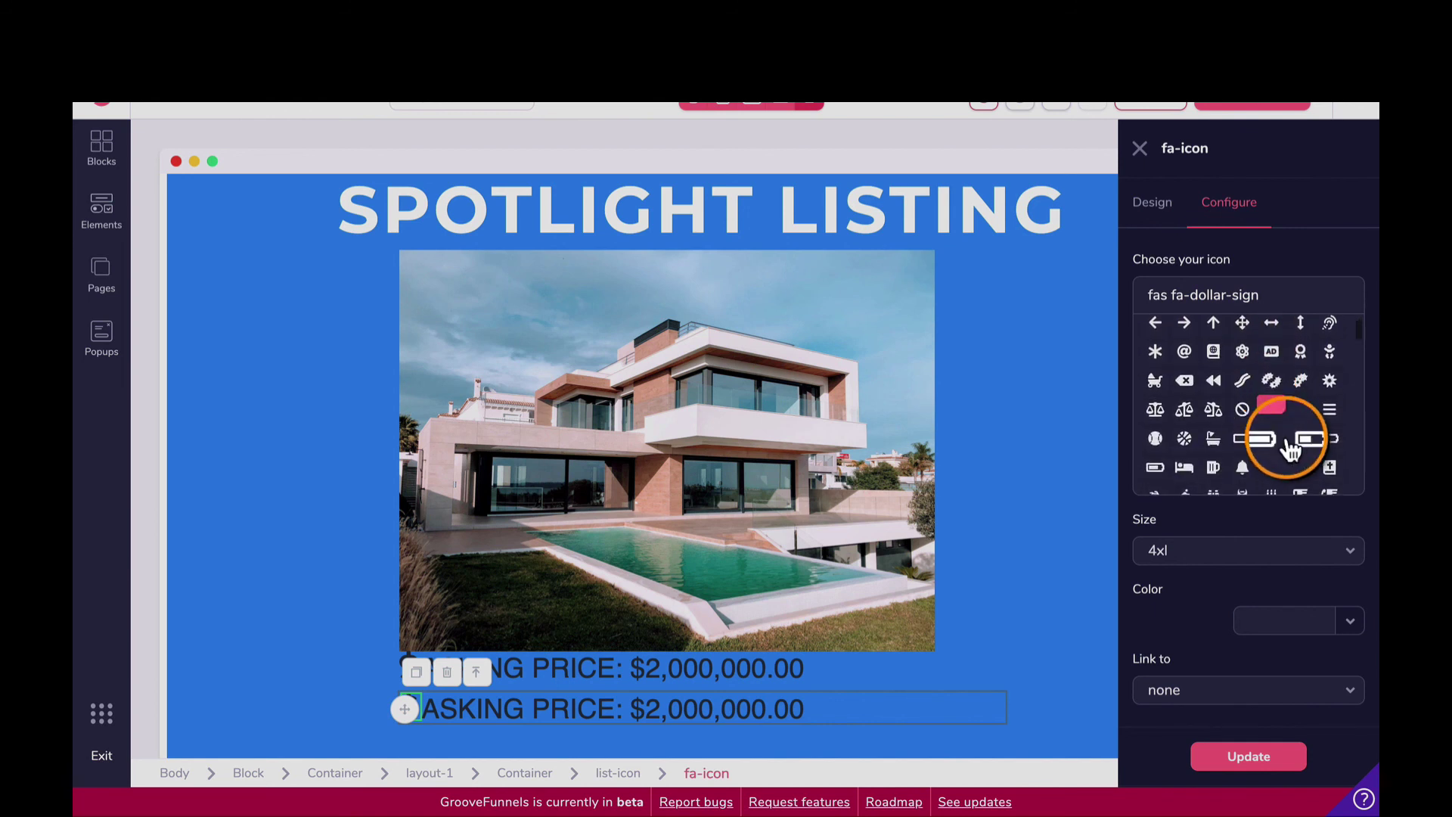
scroll(1278, 435, down, 1)
click(1185, 408)
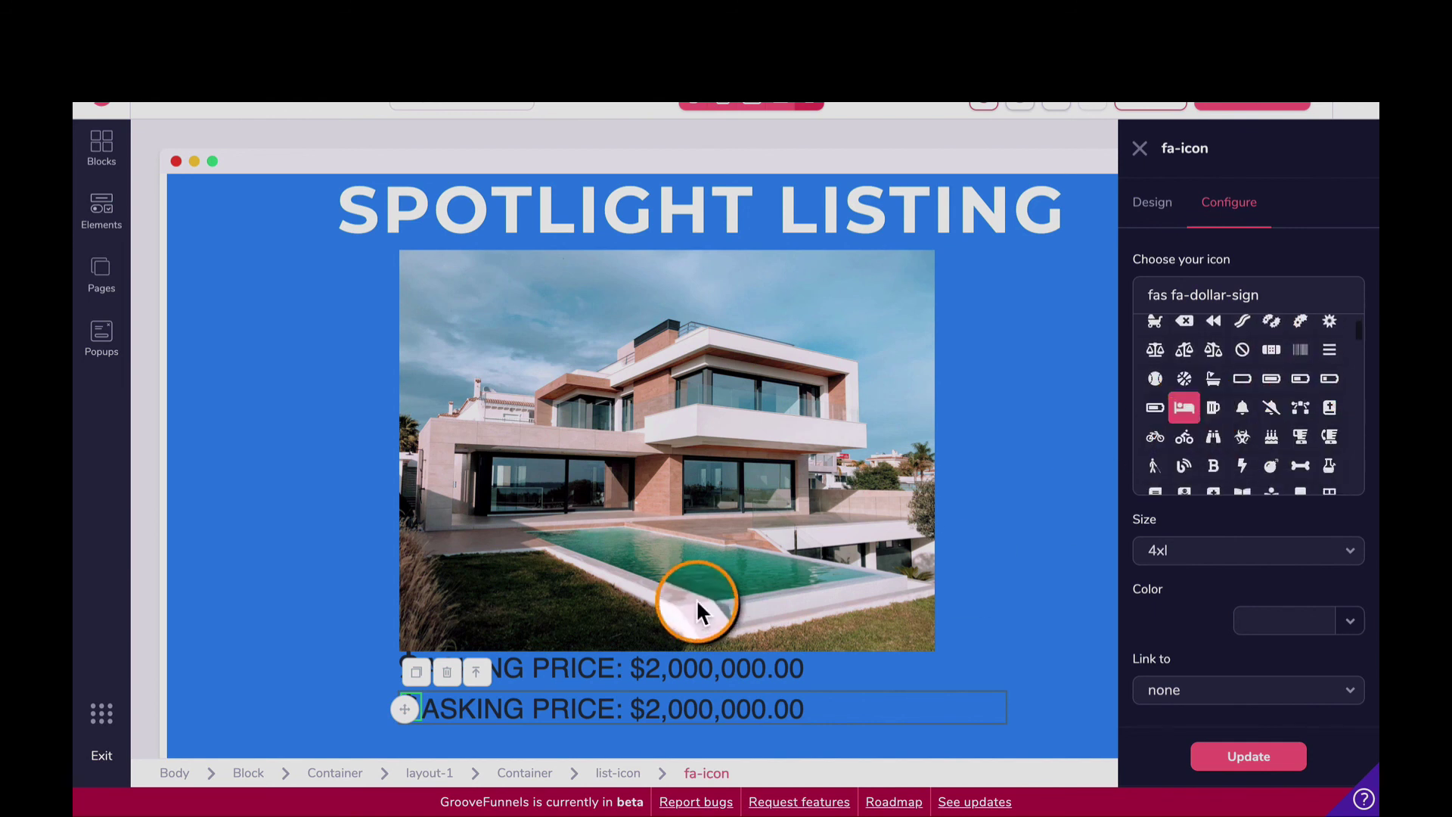
click(1219, 758)
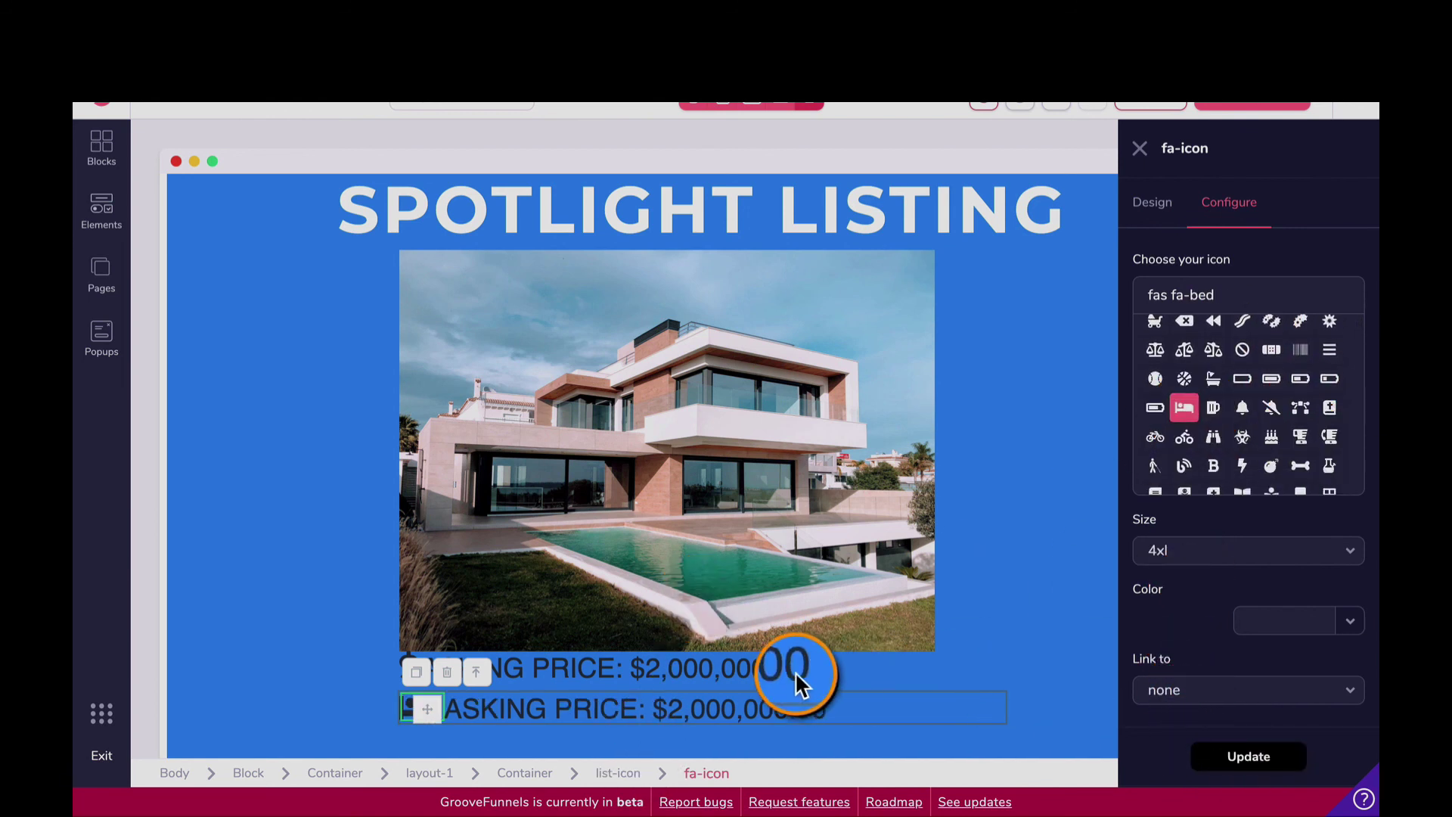
Step: Replace the text beside the bed icon with "5 Bedrooms / 3 Bathrooms"
click(639, 707)
click(754, 711)
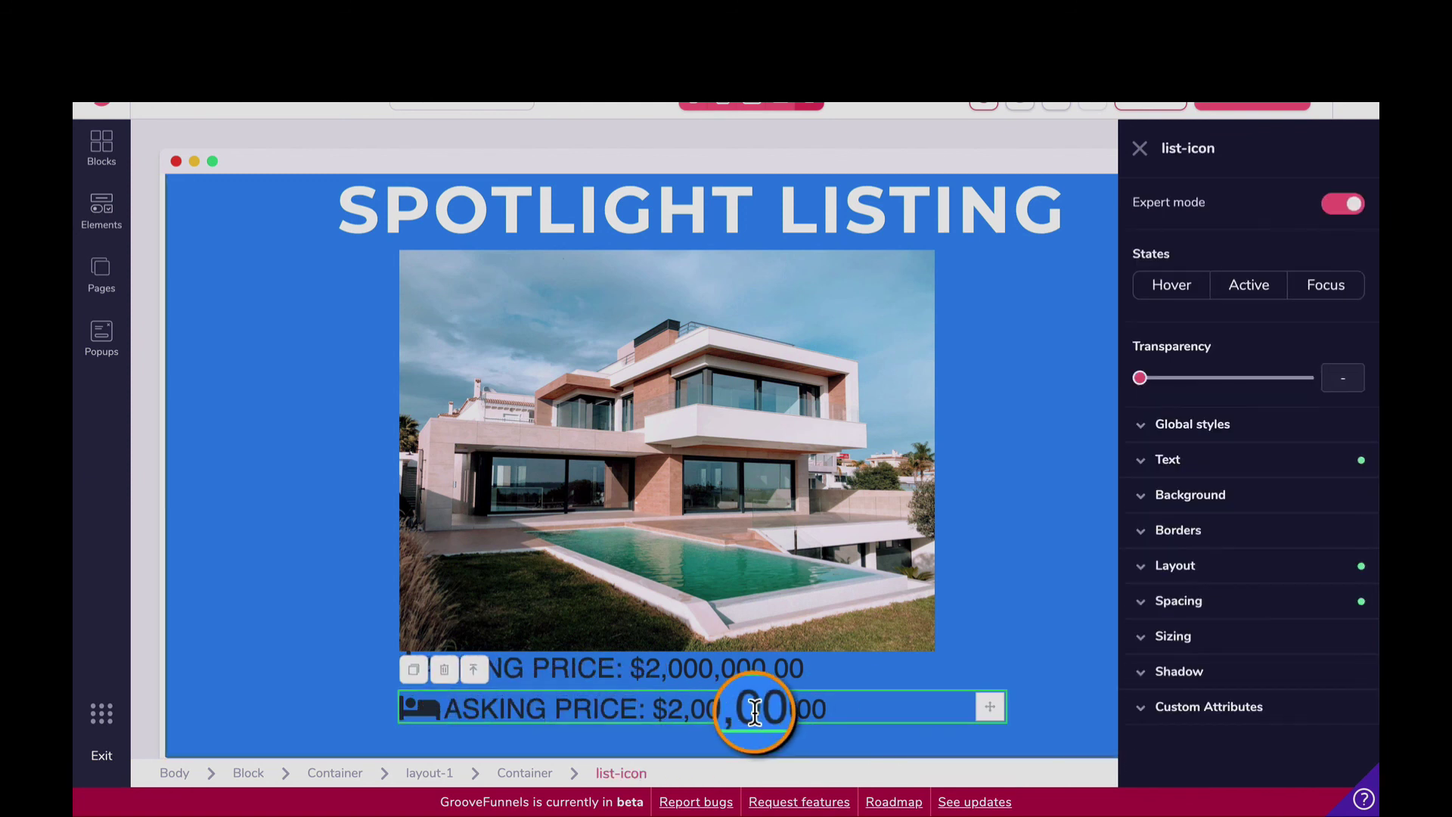
double_click(755, 711)
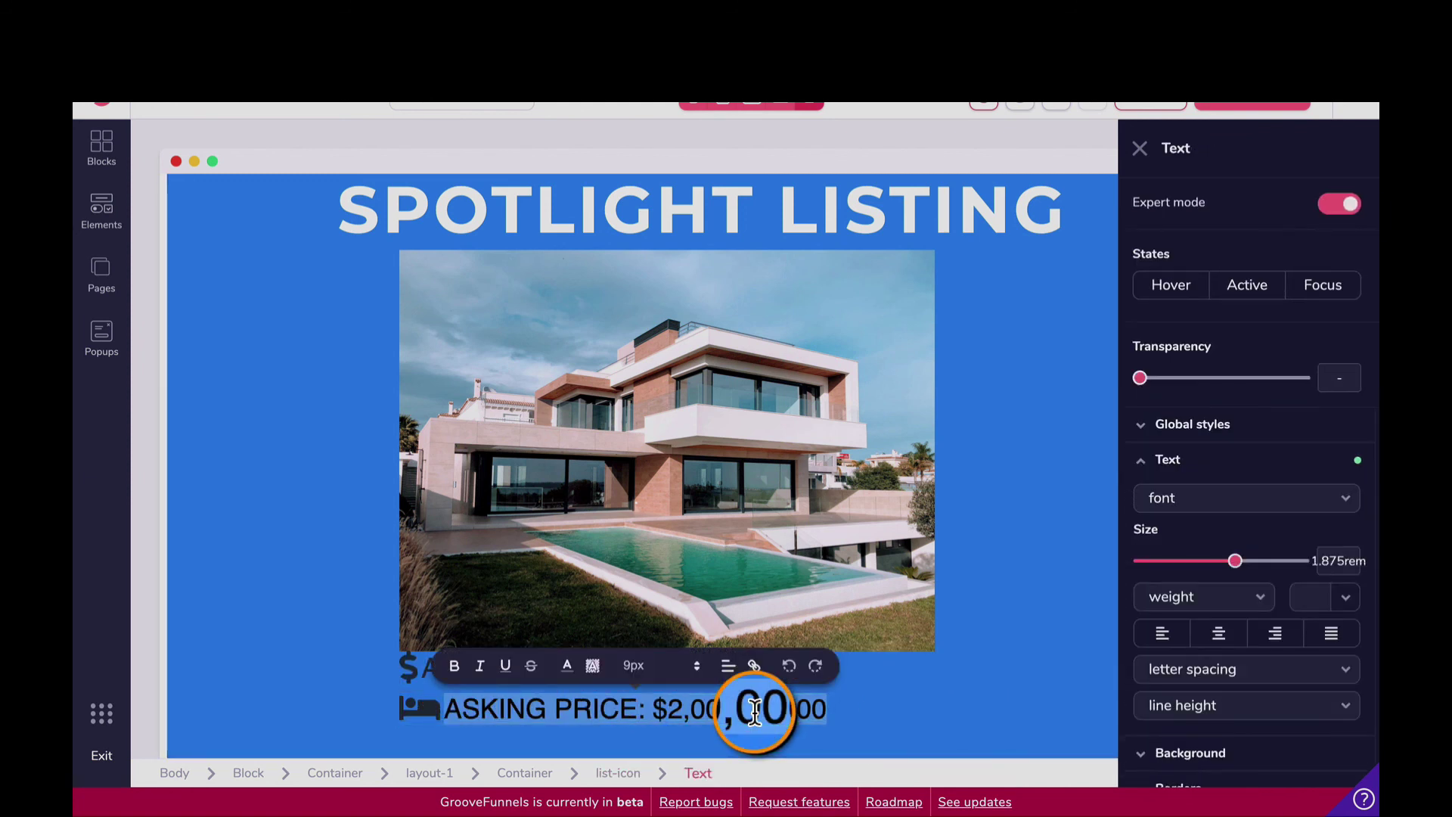
text(5 Bedrooms / 3 Bathrooms)
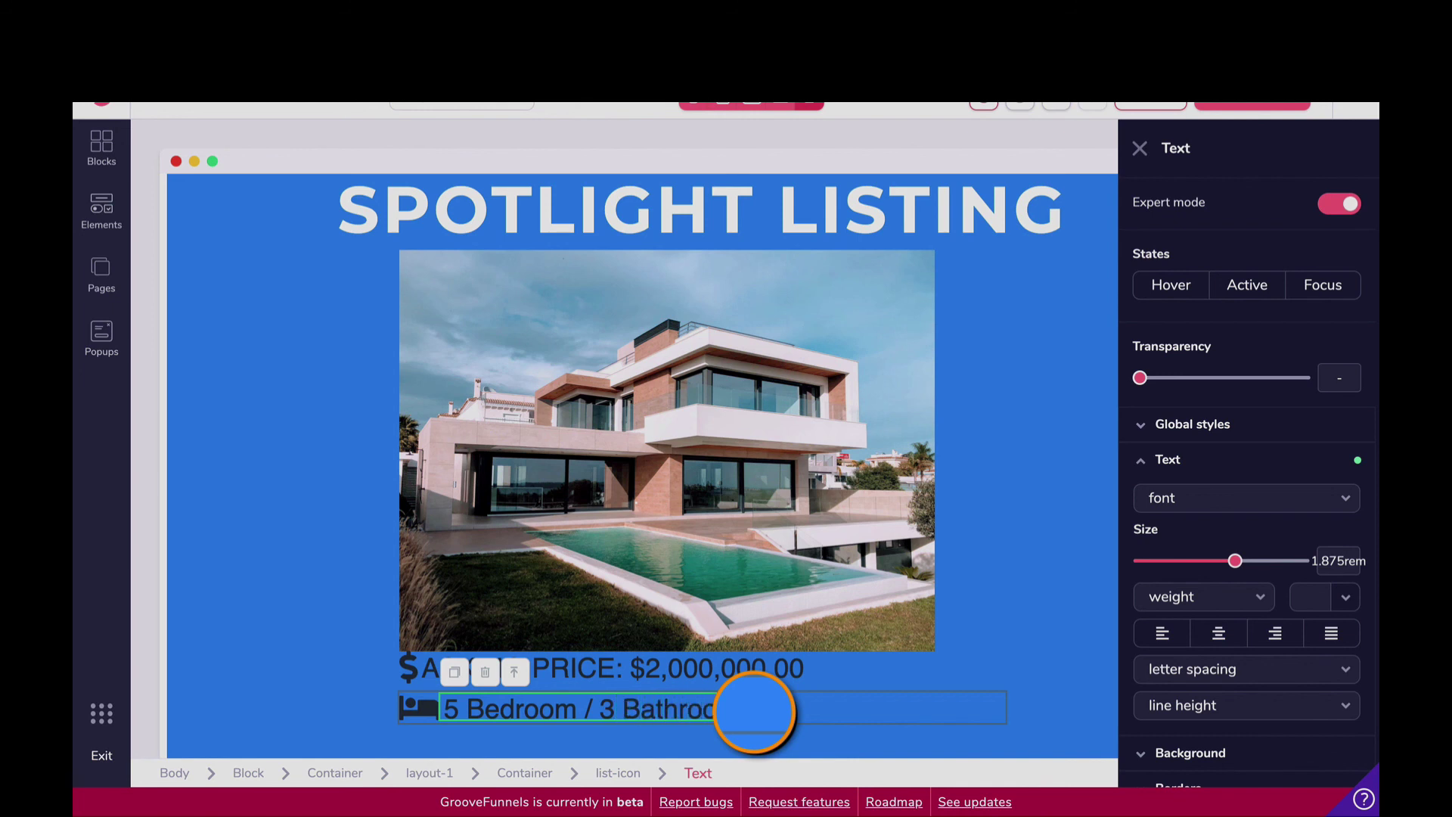
click(602, 708)
Step: Duplicate the "5 Bedrooms / 3 Bathrooms" list item, change the lower copy's icon to "fas fa-car" and apply the update
click(802, 715)
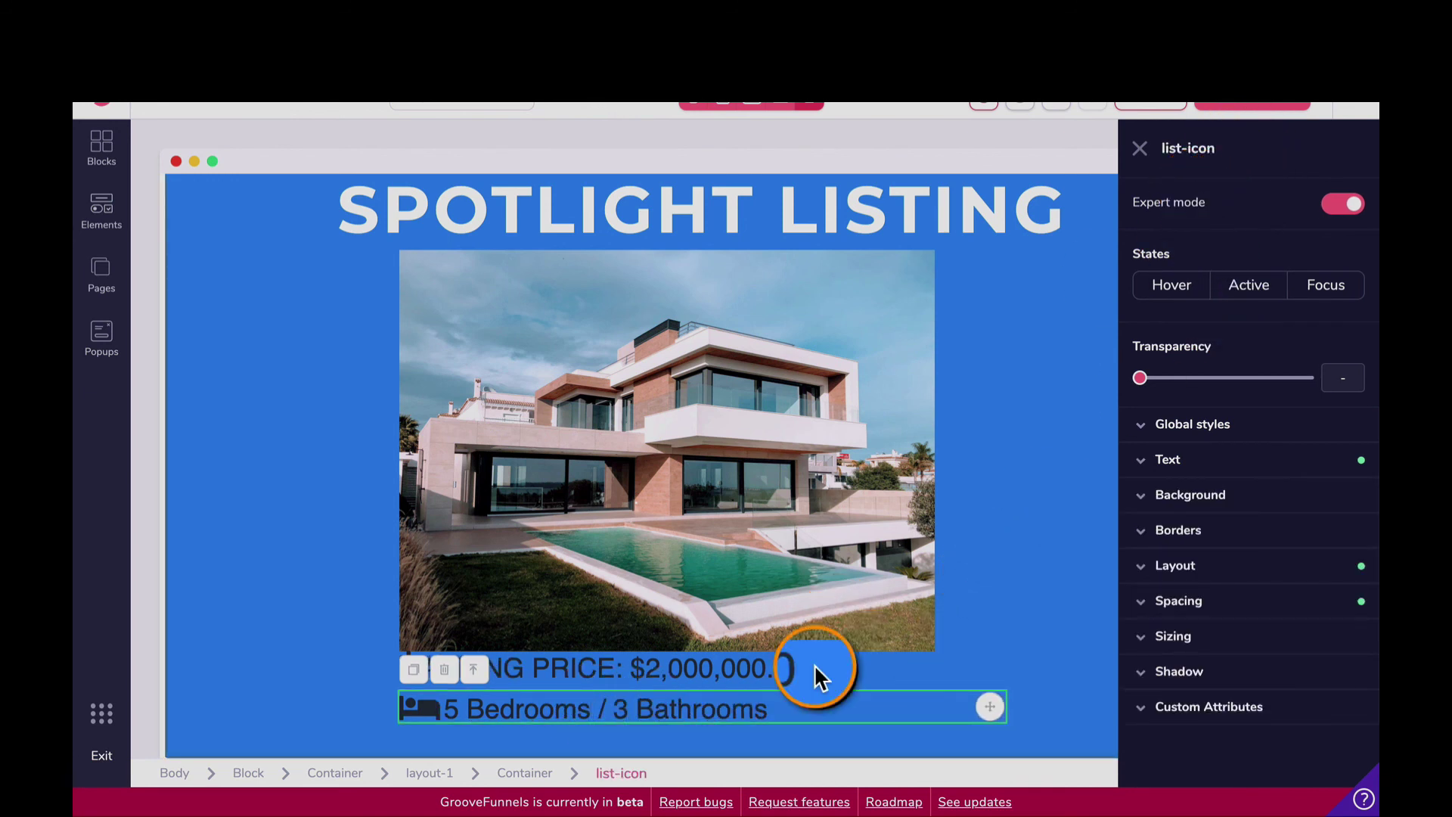
click(413, 669)
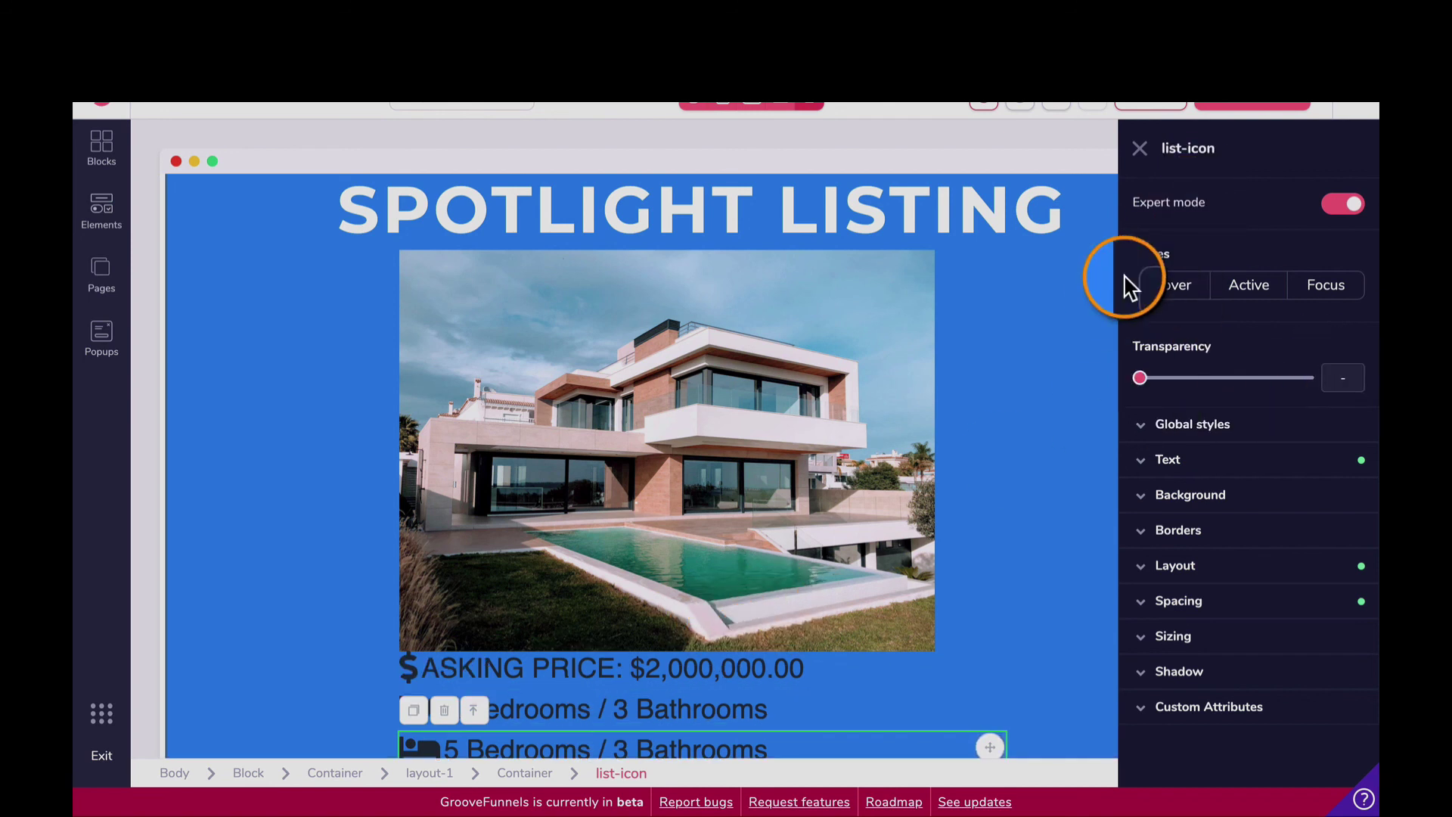
click(437, 747)
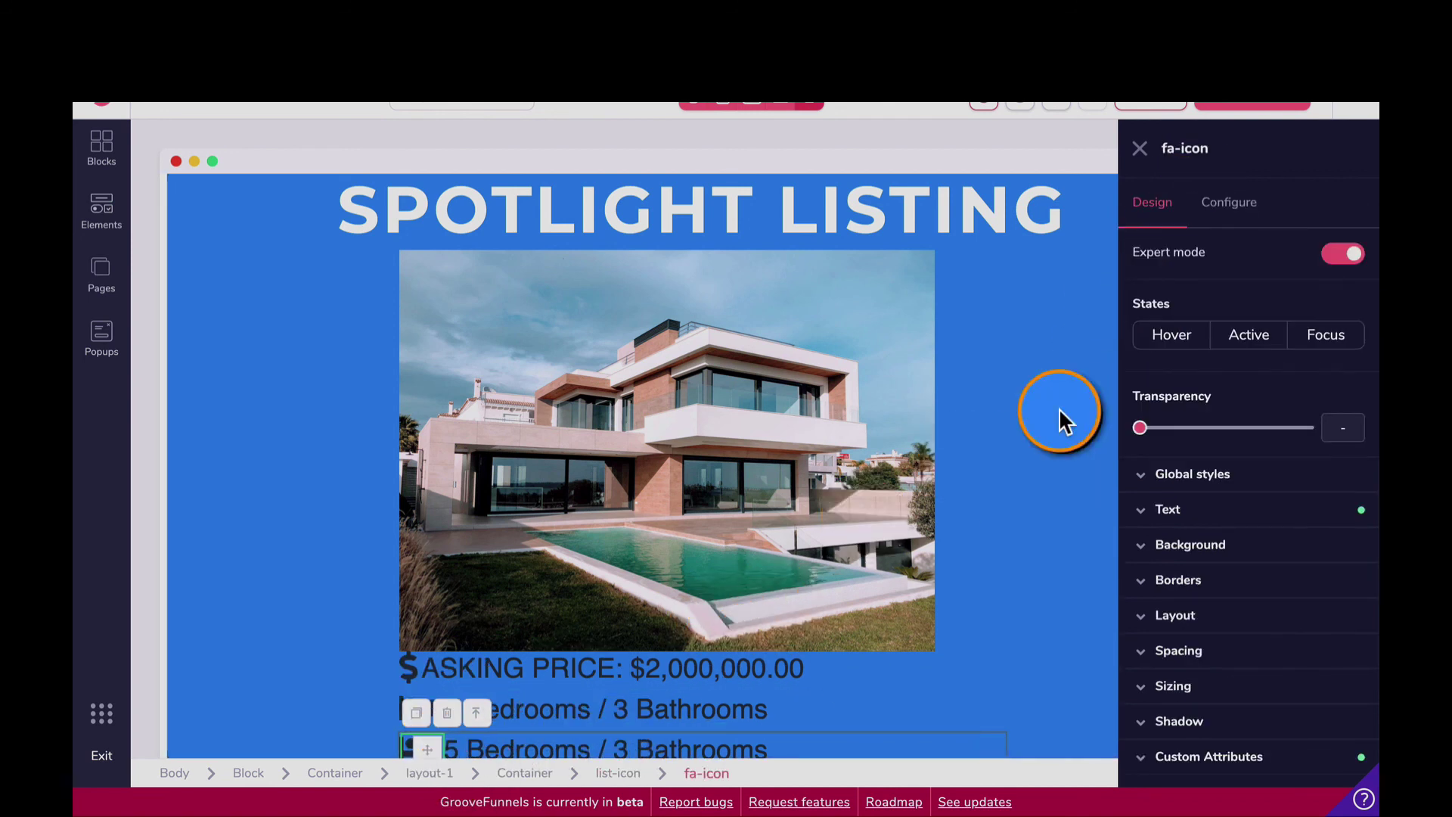
click(1242, 224)
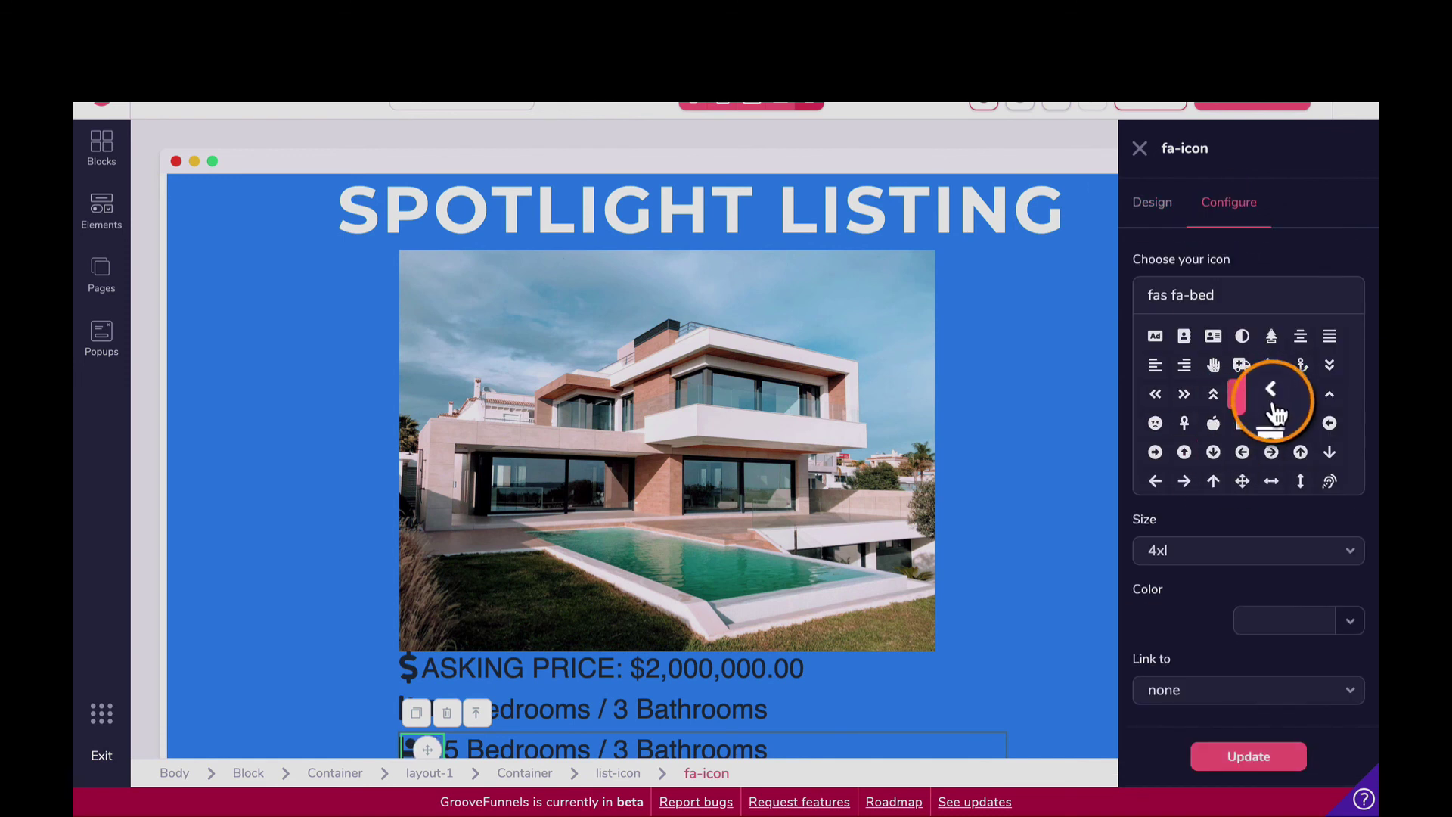
scroll(1284, 419, down, 1)
scroll(1284, 419, down, 3)
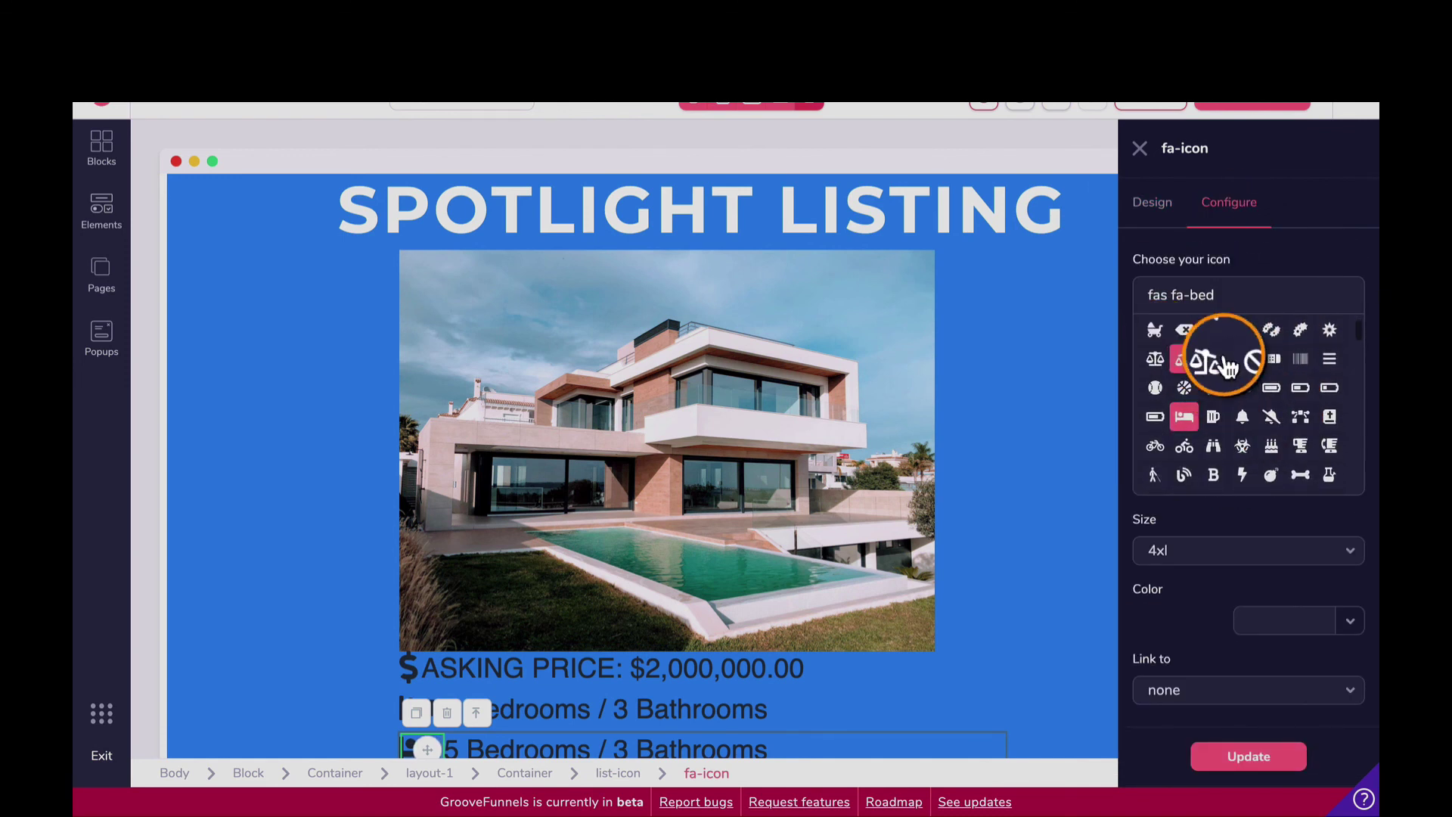
scroll(1290, 431, down, 1)
scroll(1301, 425, down, 3)
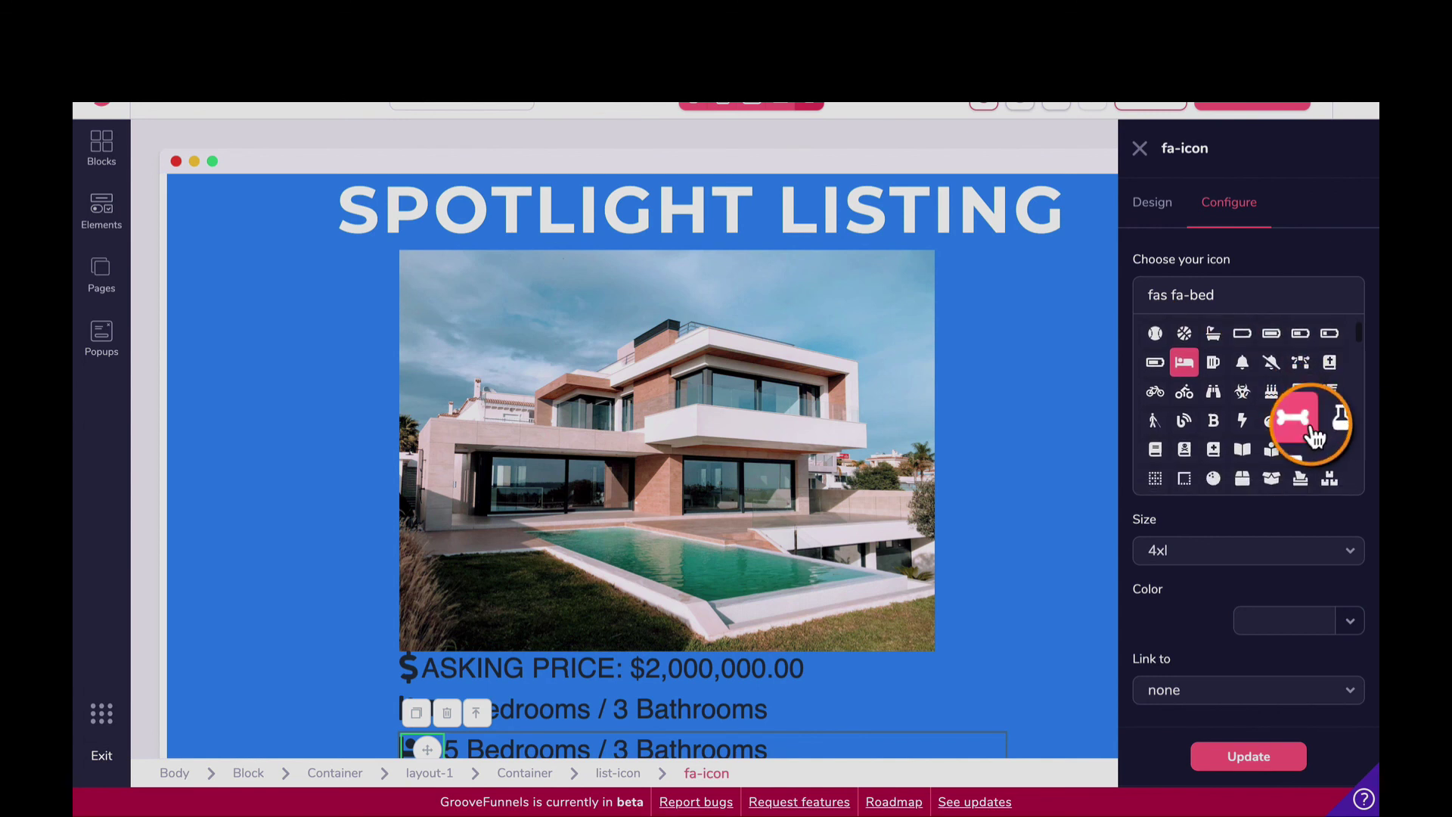
scroll(1307, 443, down, 1)
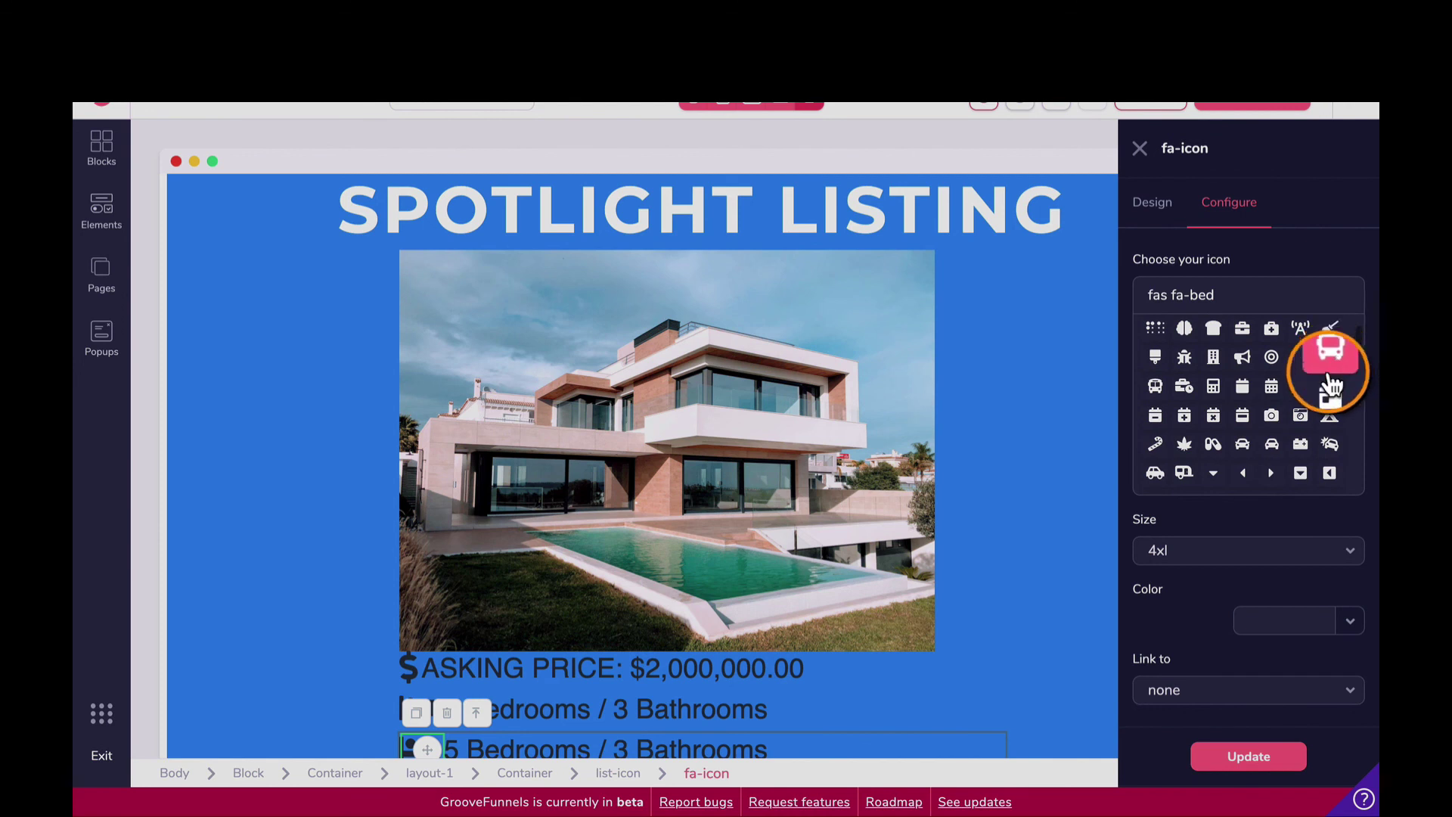
scroll(1329, 378, down, 1)
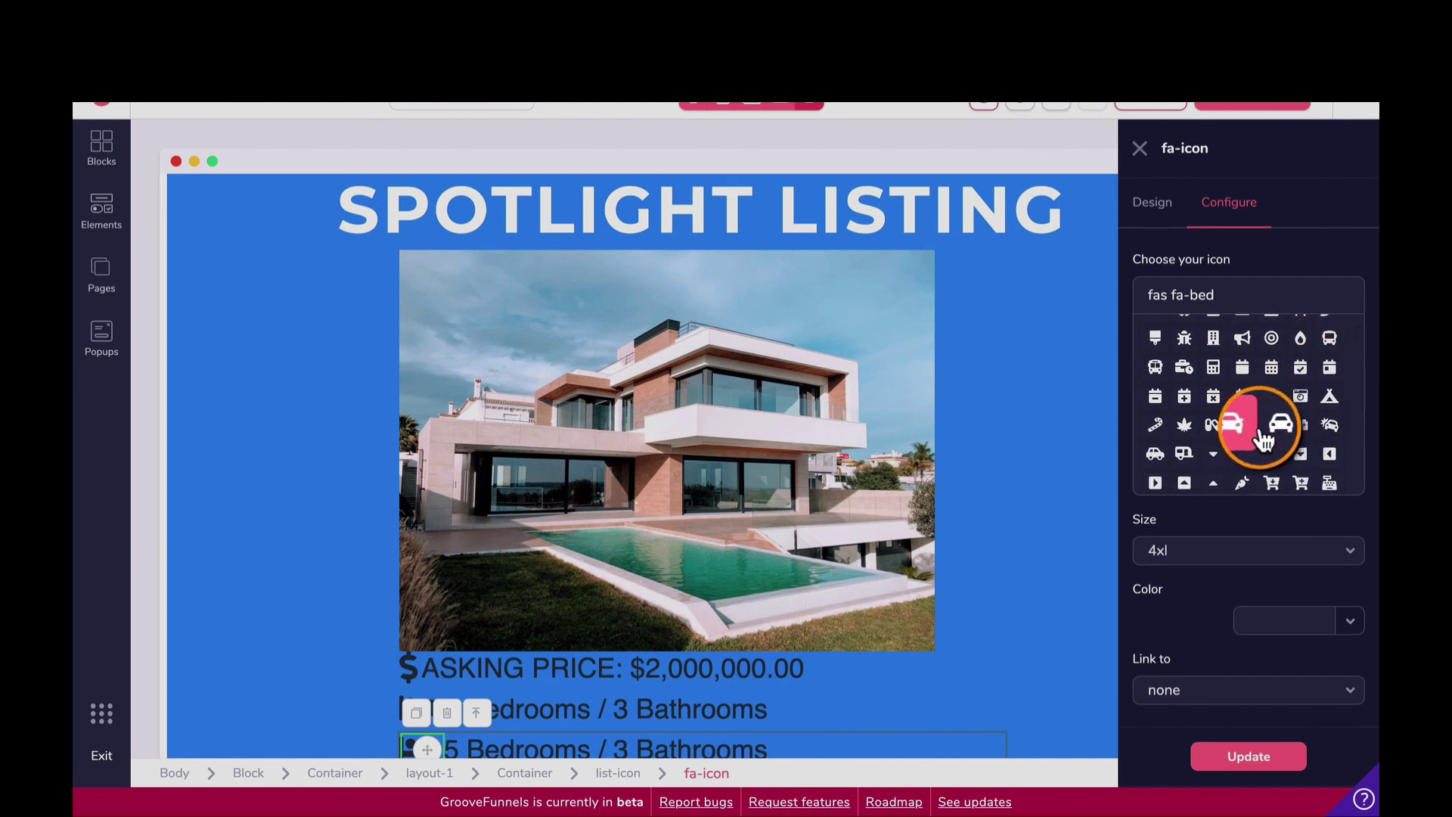
click(1242, 423)
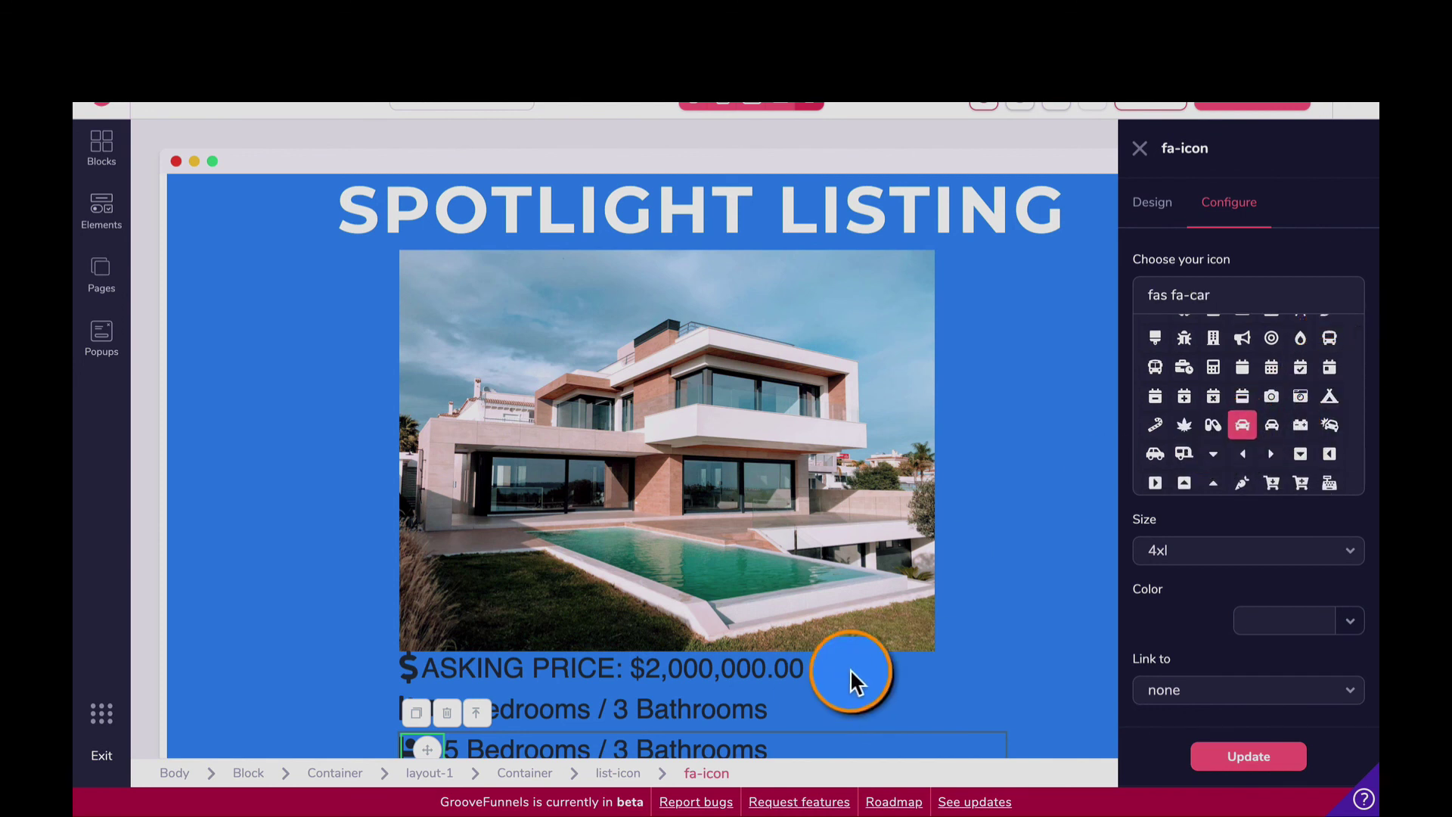
click(1203, 756)
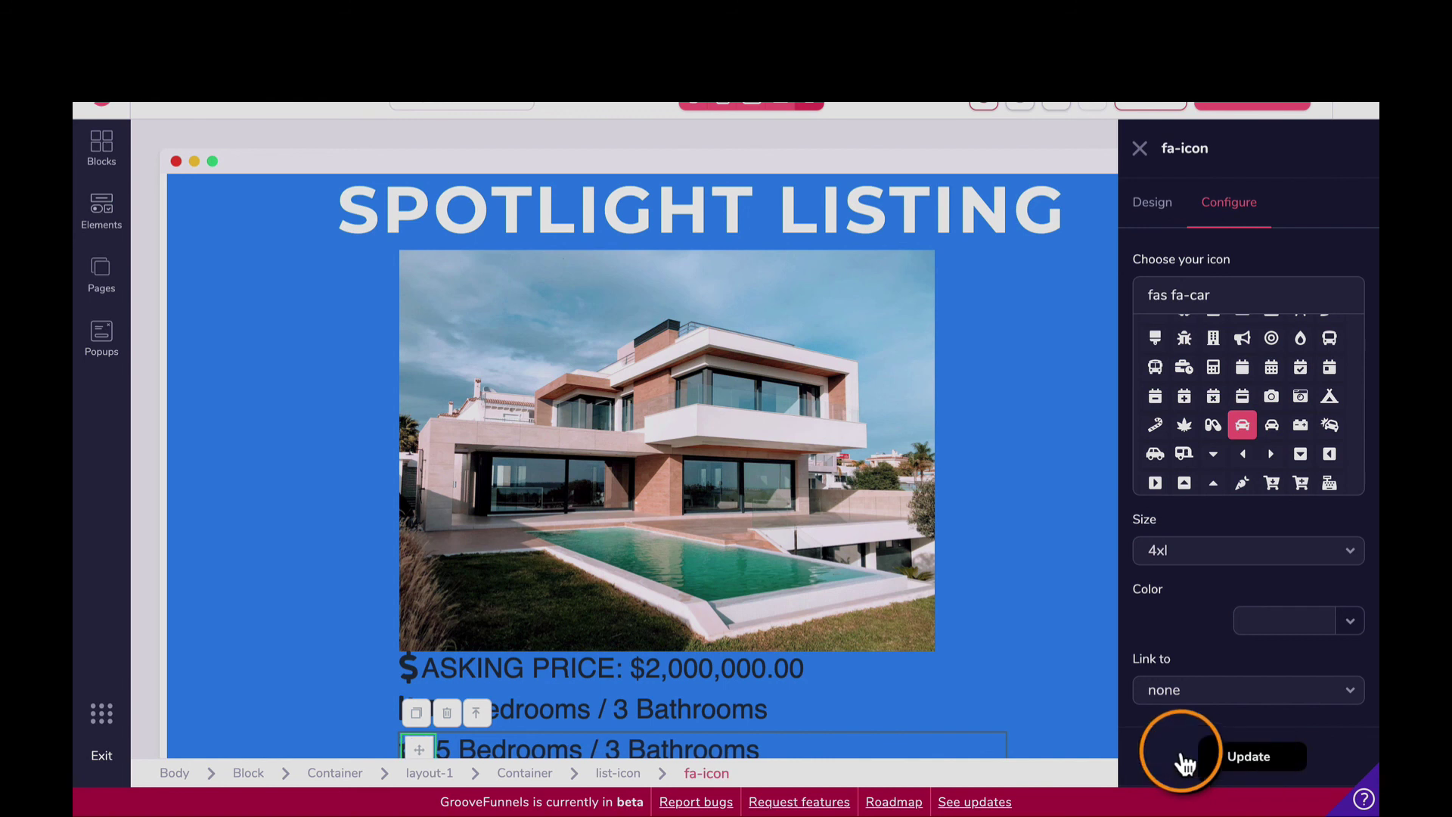
Step: Replace the text beside the car icon with "2 Car Garage"
click(775, 749)
click(782, 705)
drag(772, 708, 441, 711)
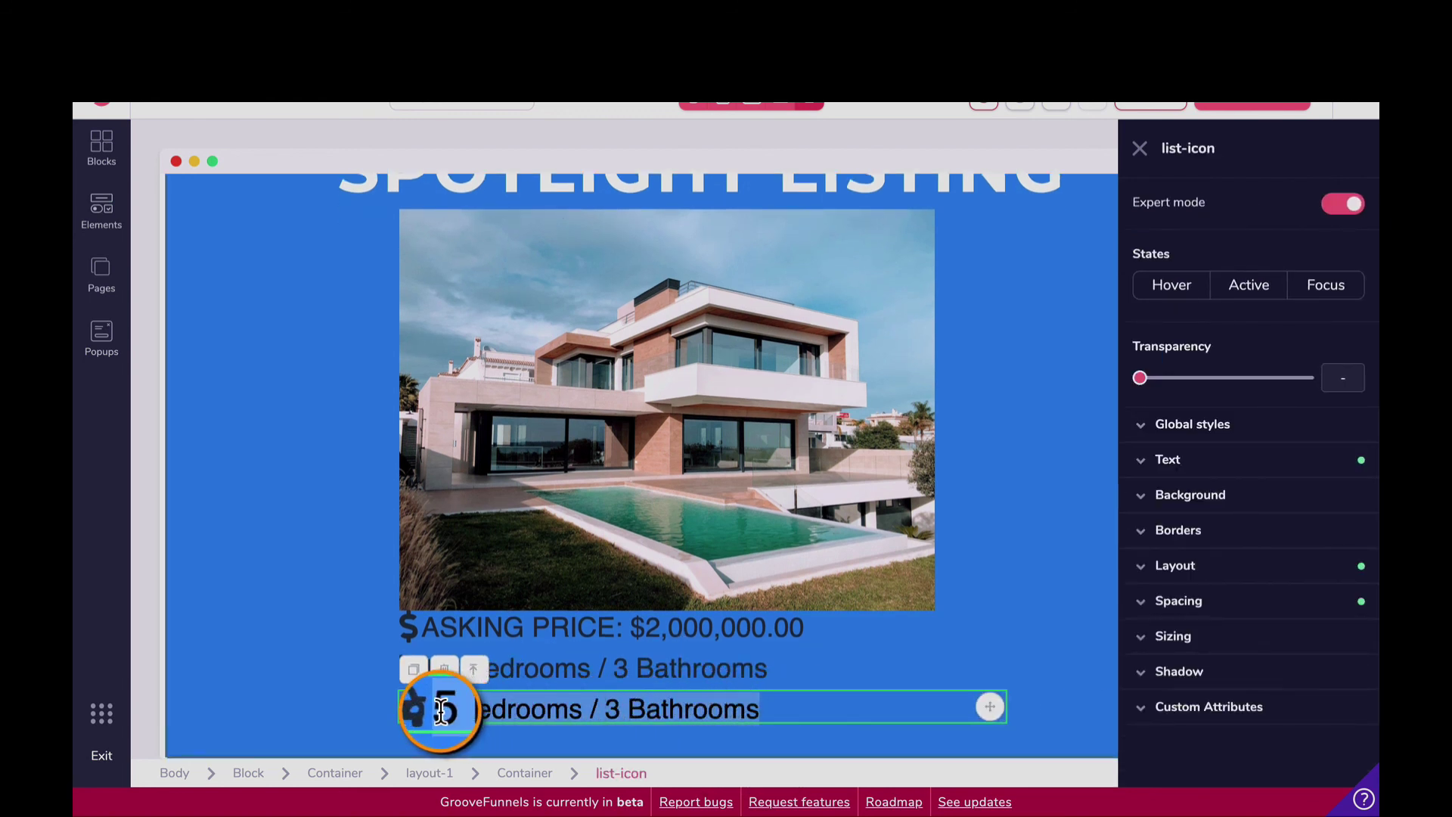
click(473, 708)
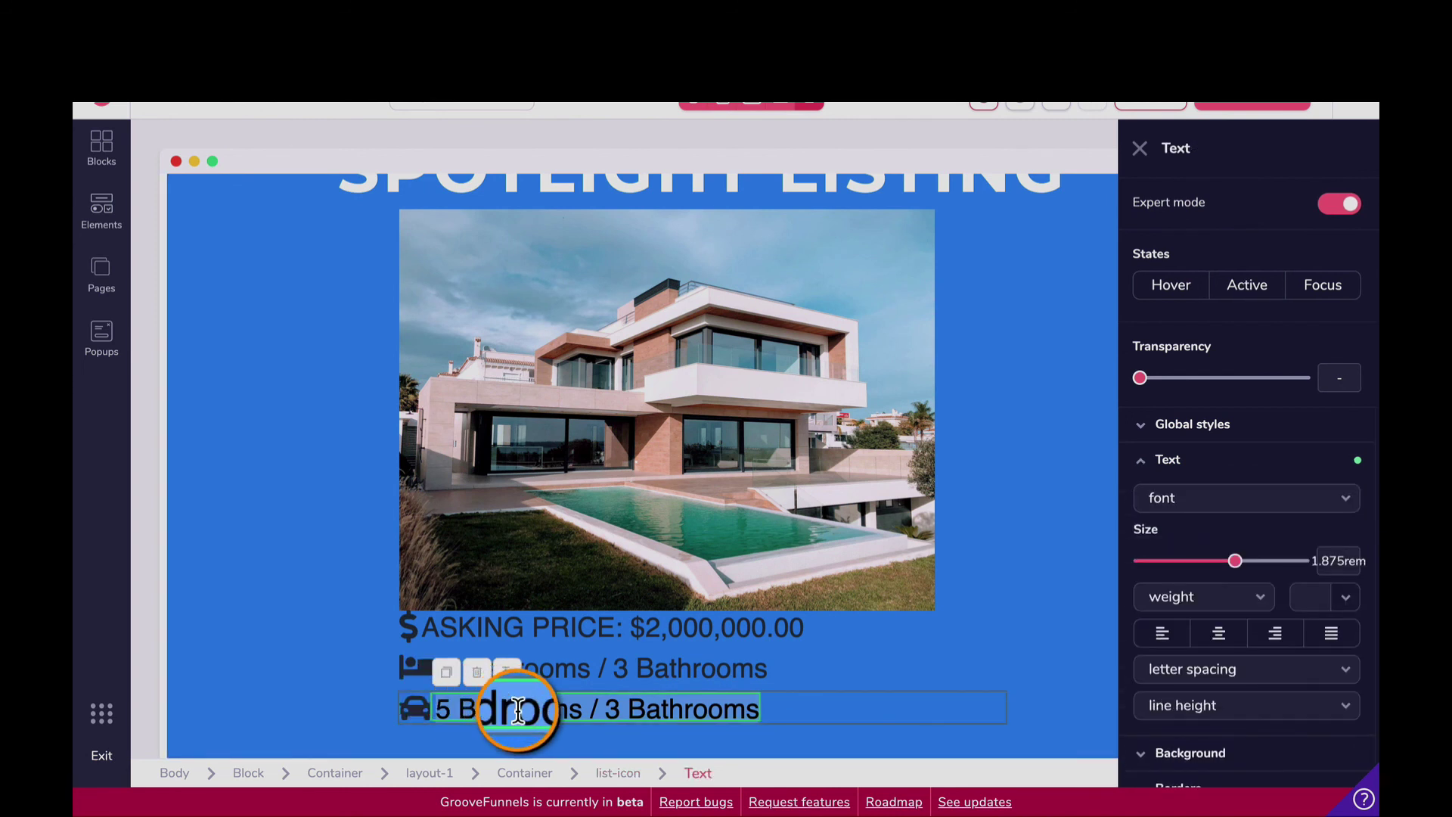
click(765, 707)
click(707, 706)
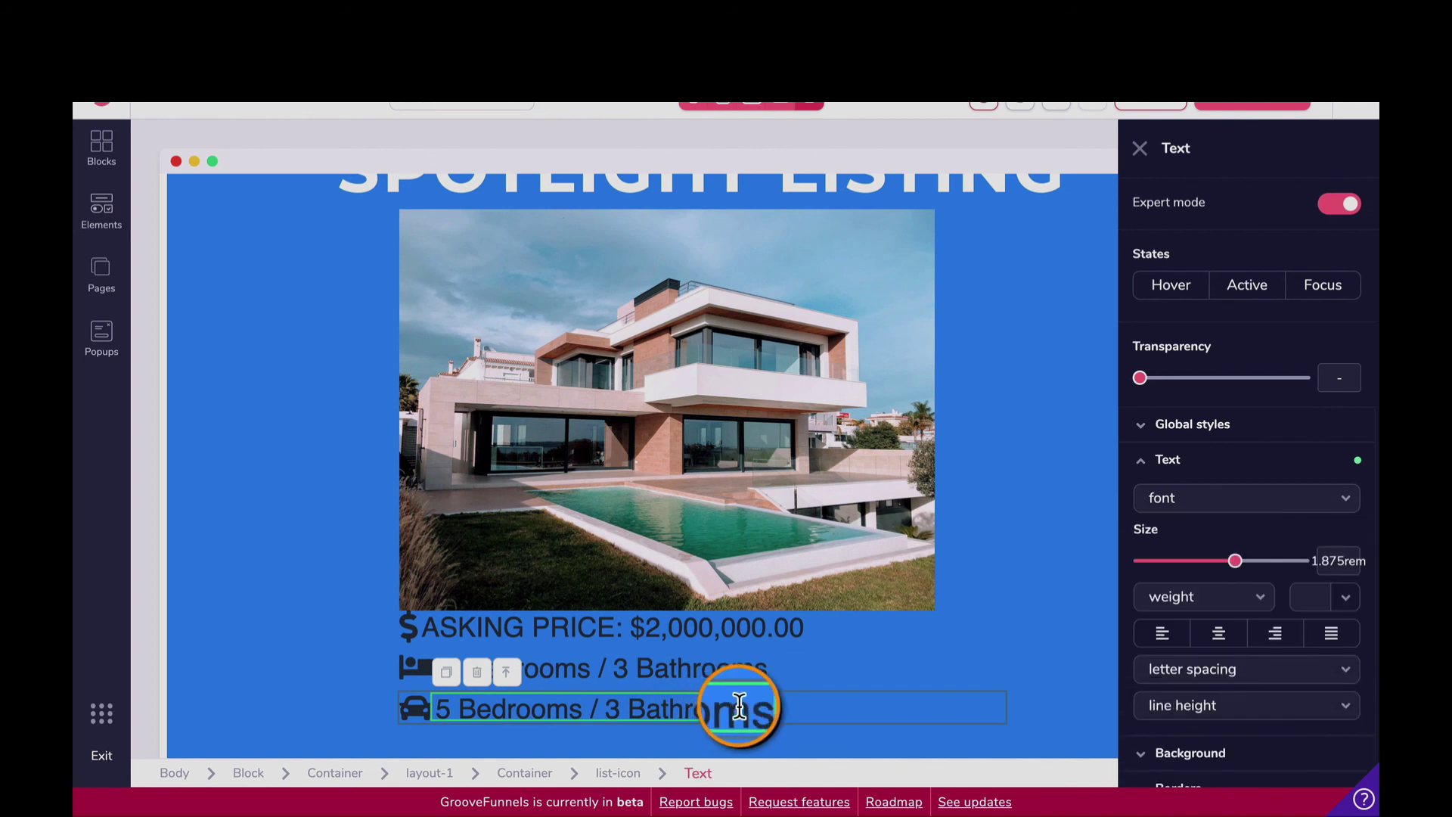
drag(745, 707, 449, 702)
key(BackSpace)
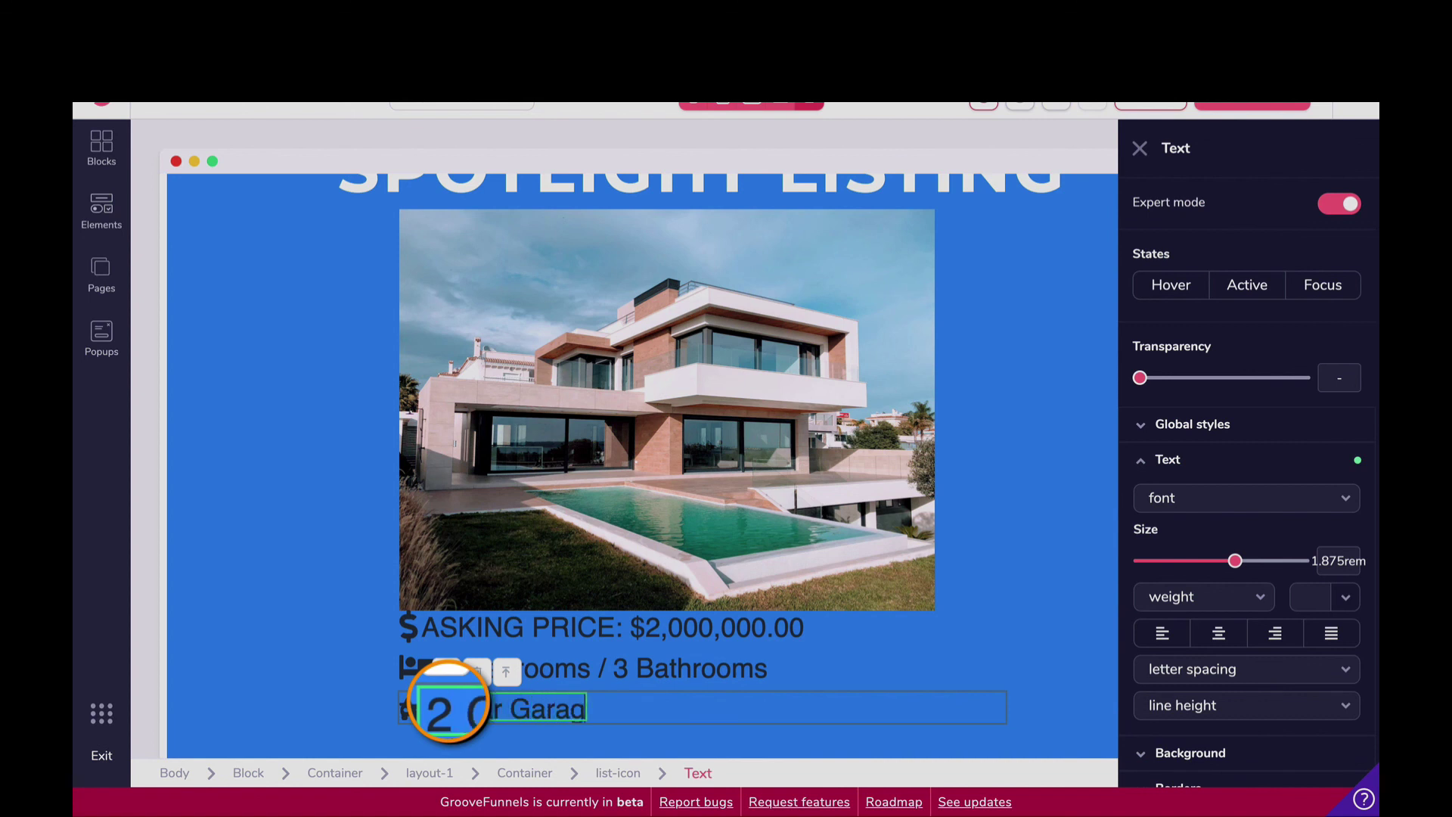
text(e)
click(1006, 648)
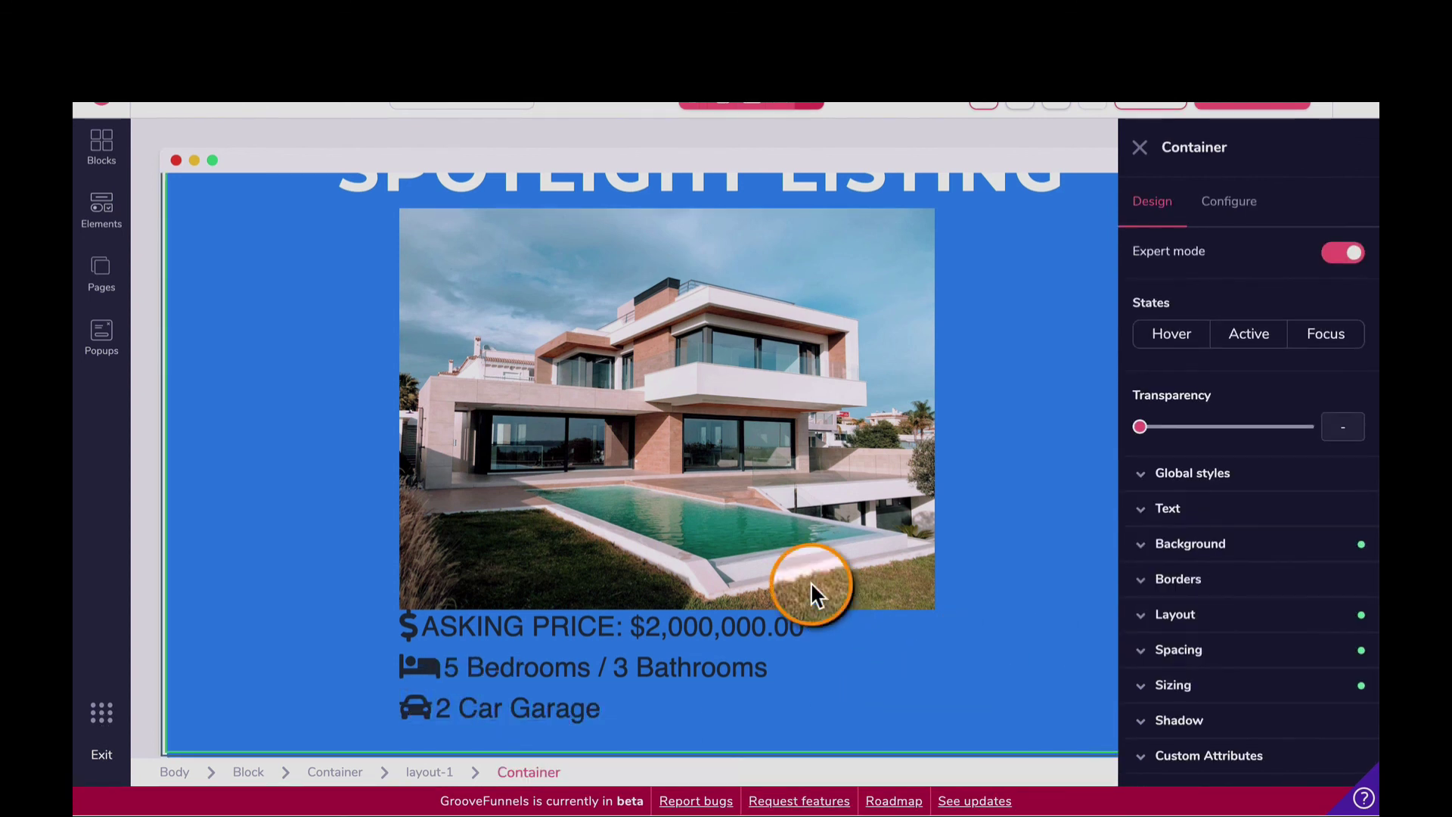
Step: Duplicate the "2 Car Garage" list item and browse the icon choices for a different icon for the lower copy
click(732, 717)
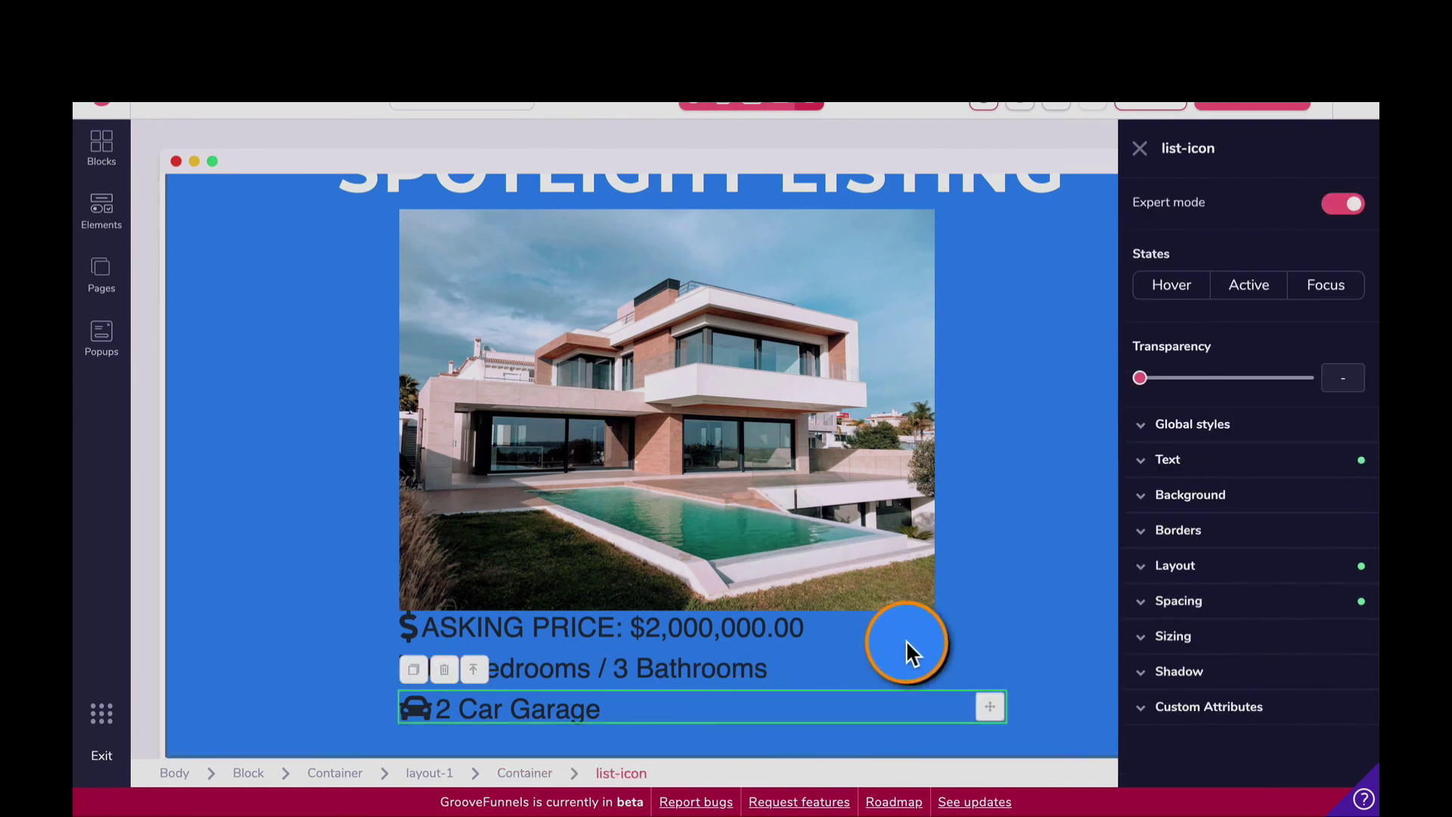
click(413, 669)
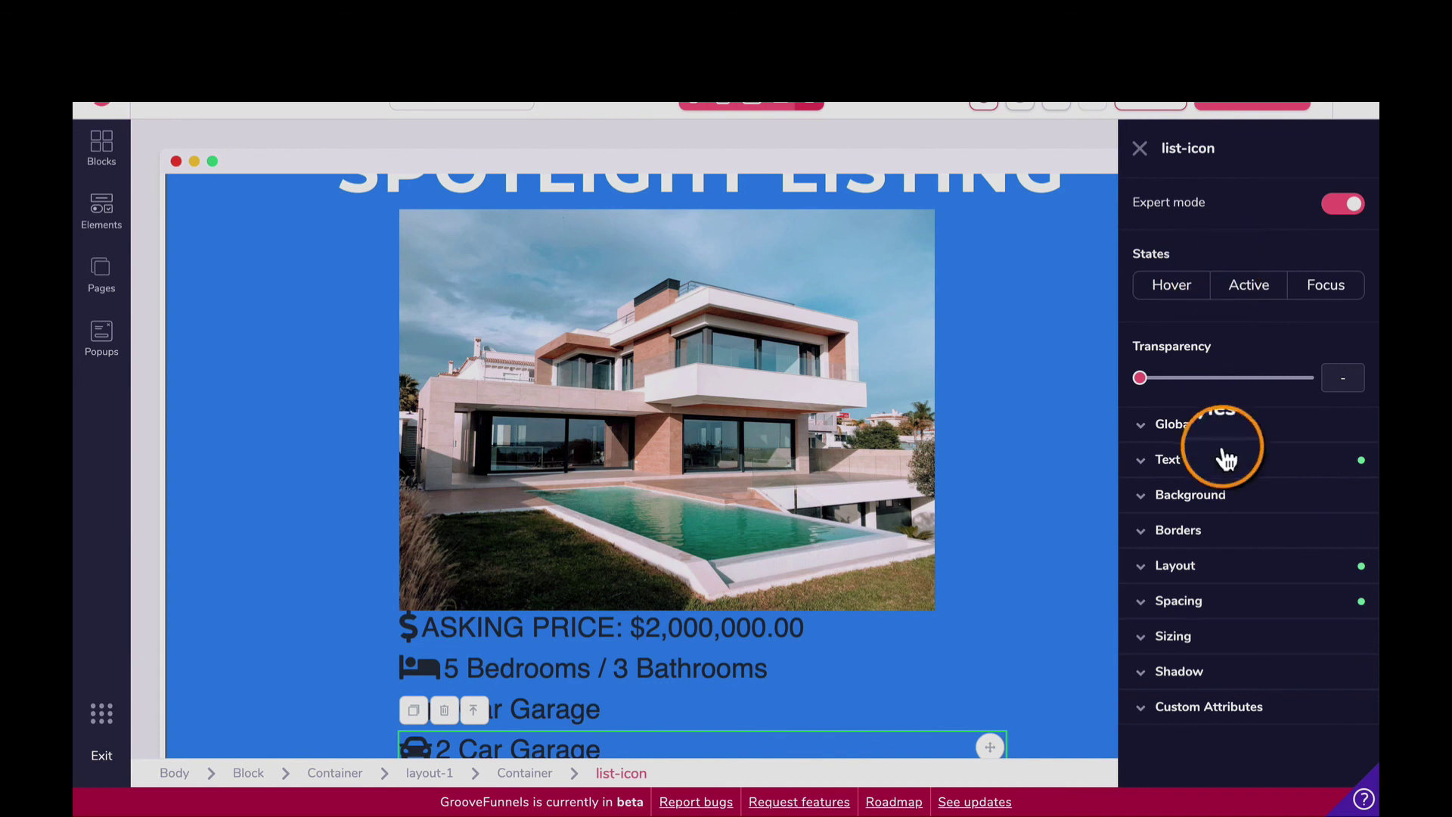
click(416, 749)
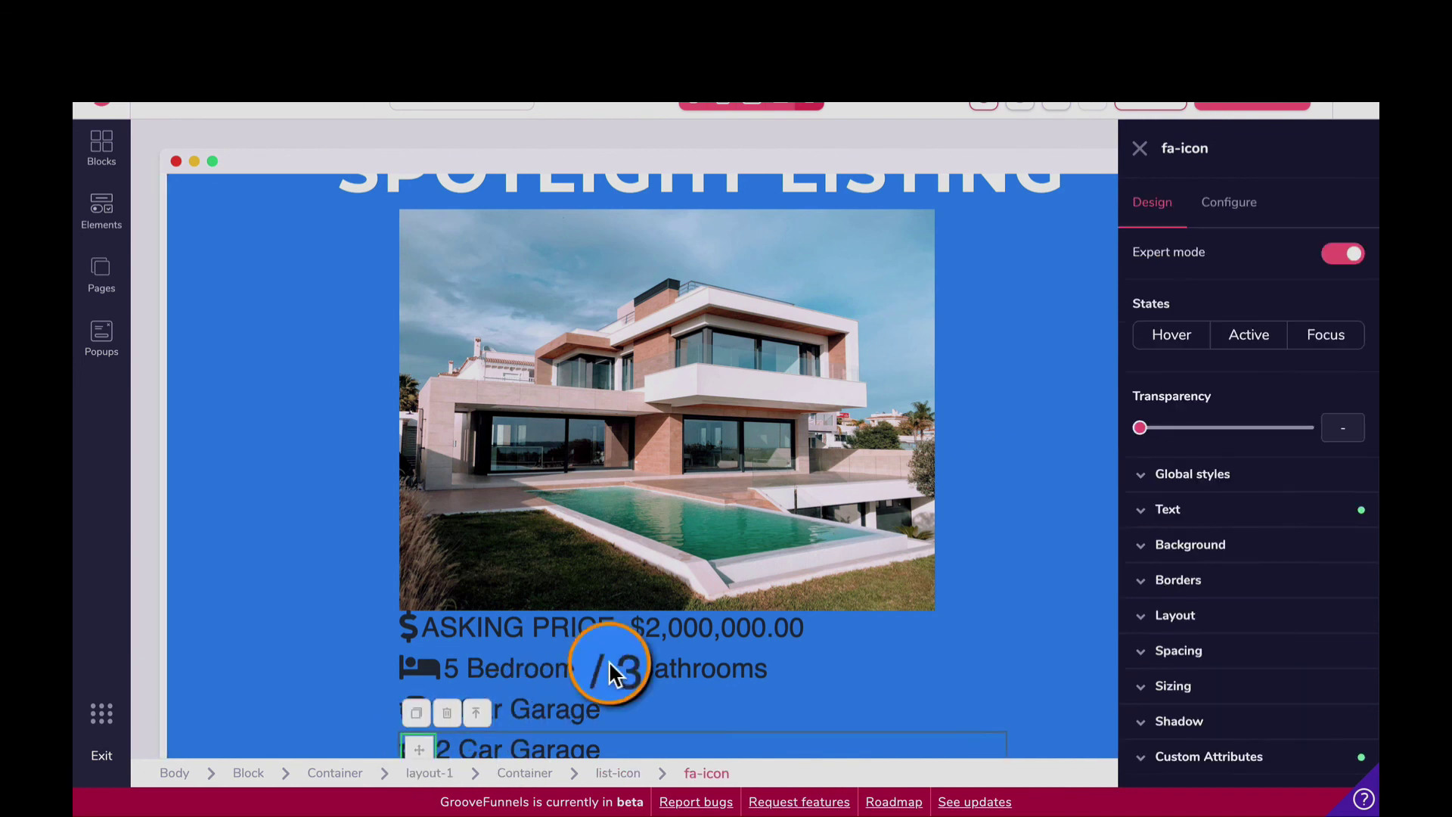
click(1255, 208)
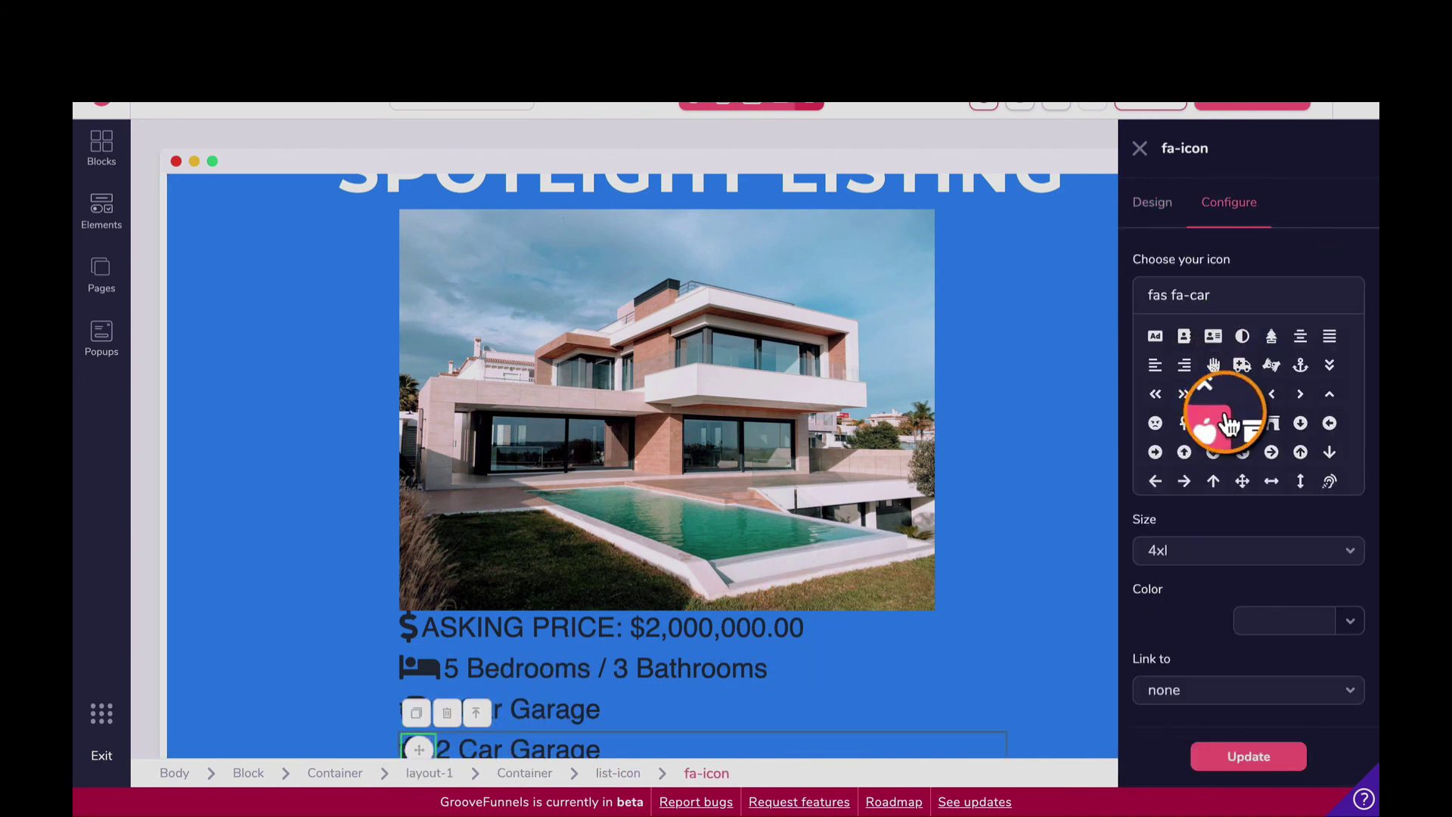
scroll(1268, 388, down, 2)
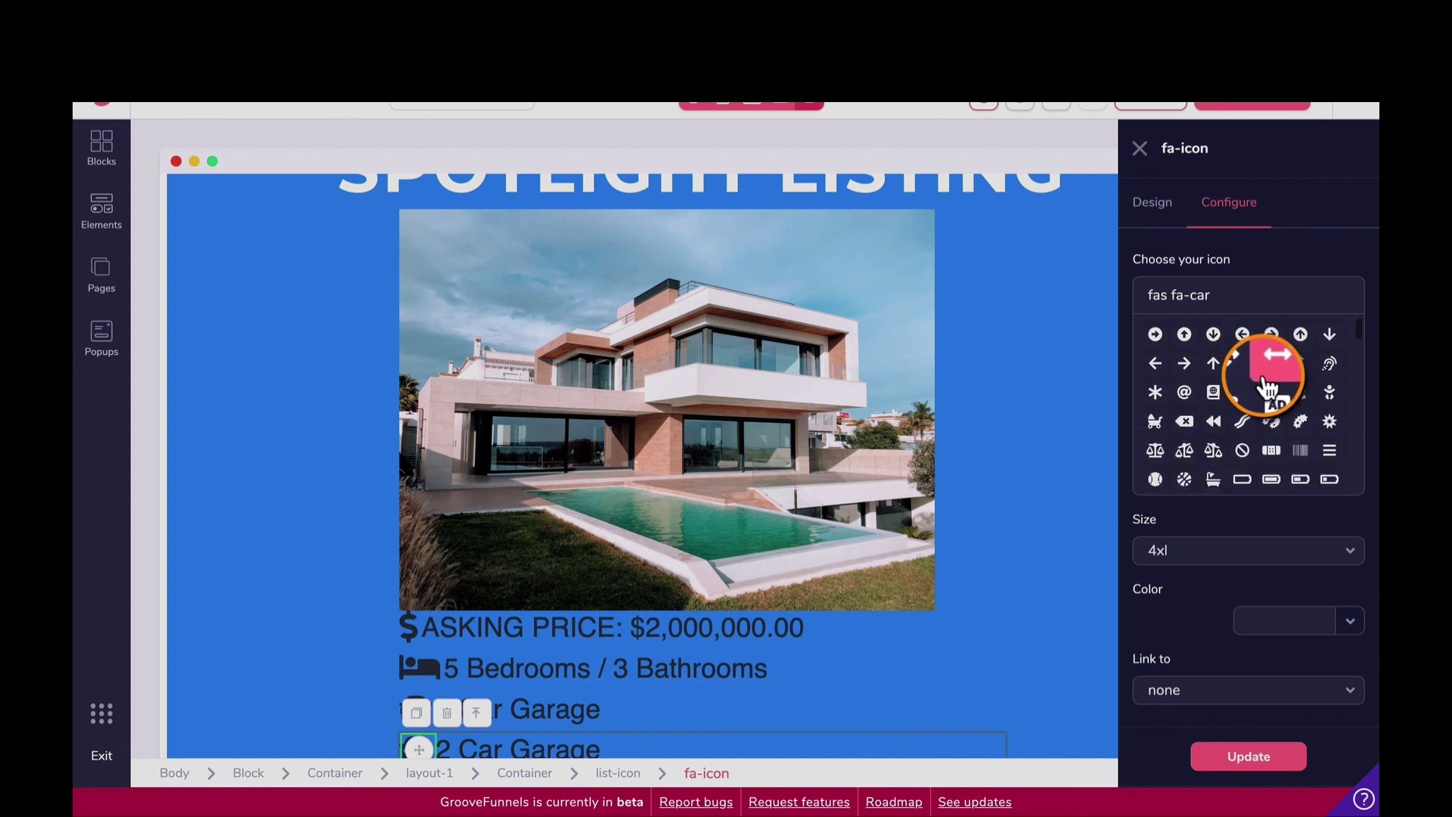
scroll(1256, 386, down, 1)
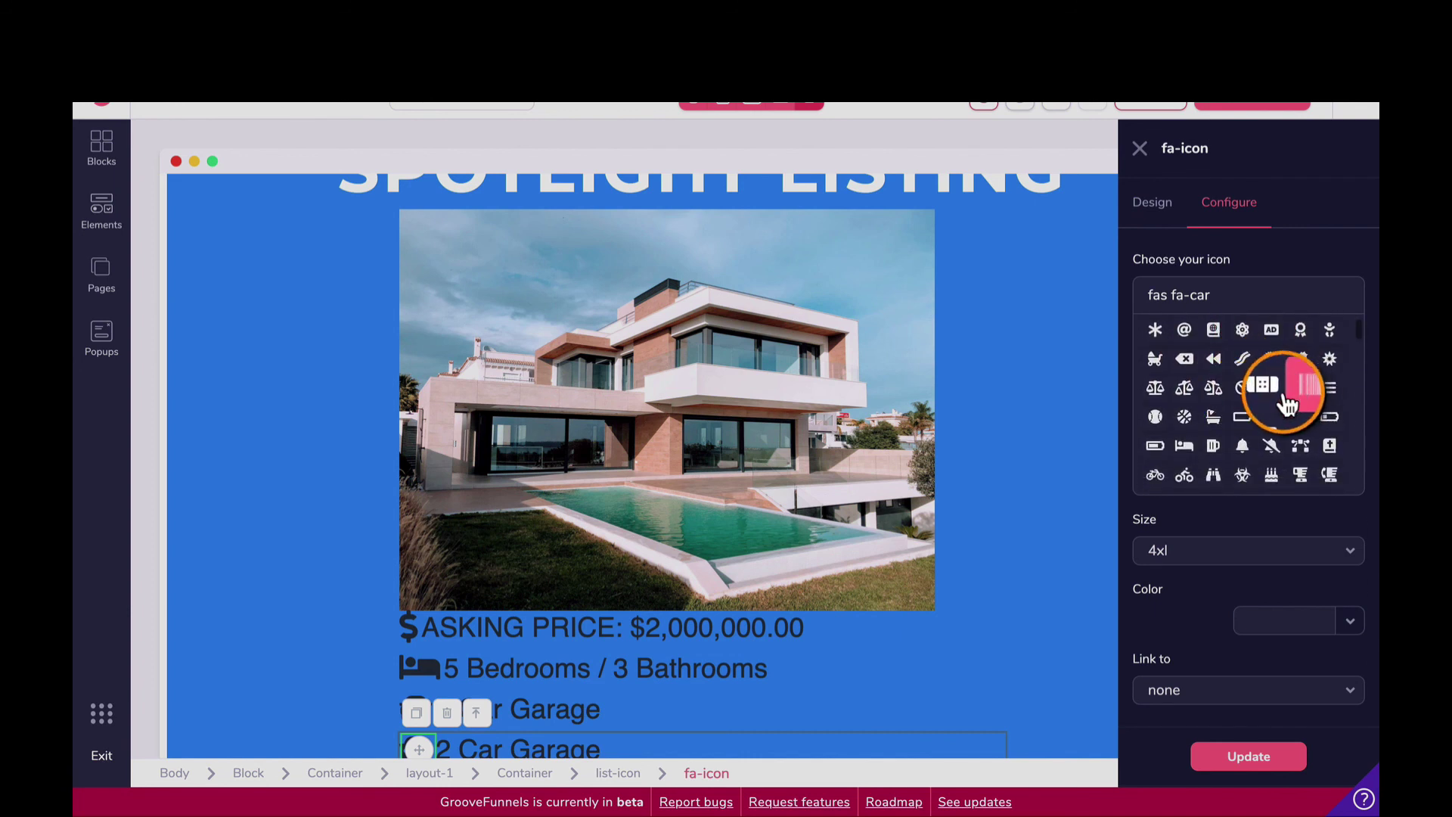
scroll(1289, 404, down, 3)
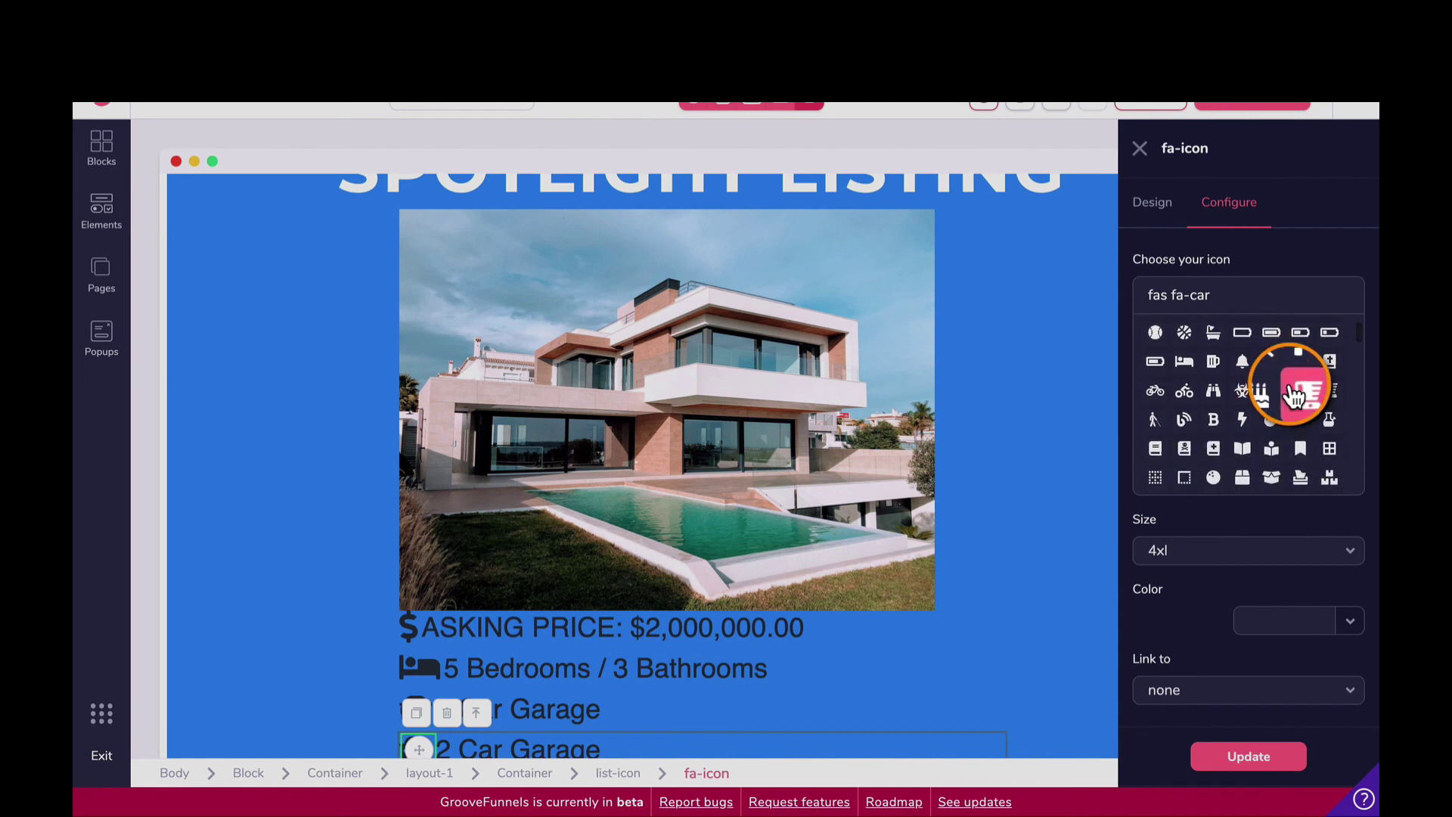
Step: Change the icon of the duplicated "2 Car Garage" list row at the end of the list to fas fa-swimmer
scroll(1295, 395, down, 2)
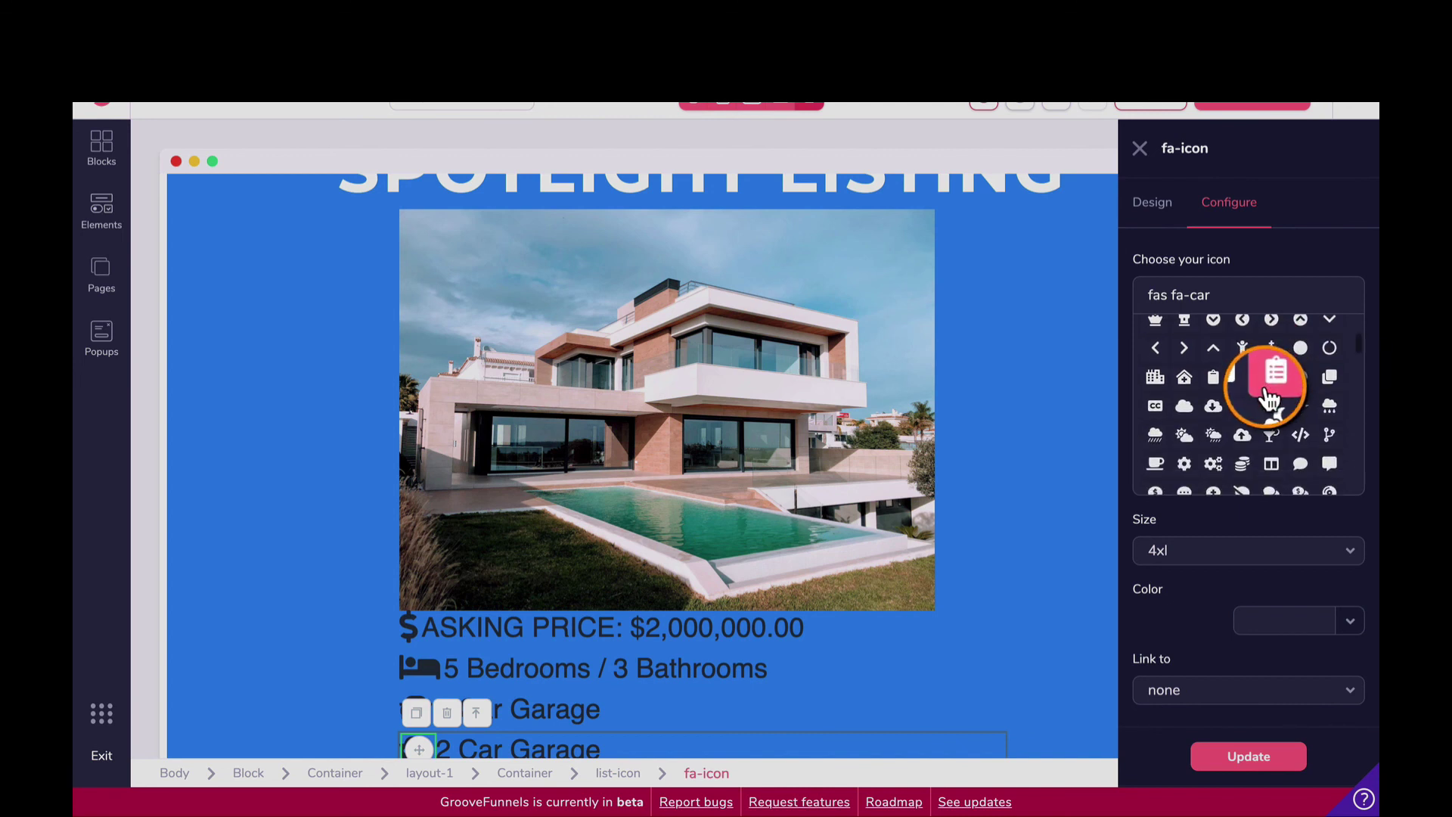
scroll(1270, 398, down, 2)
scroll(1262, 398, down, 1)
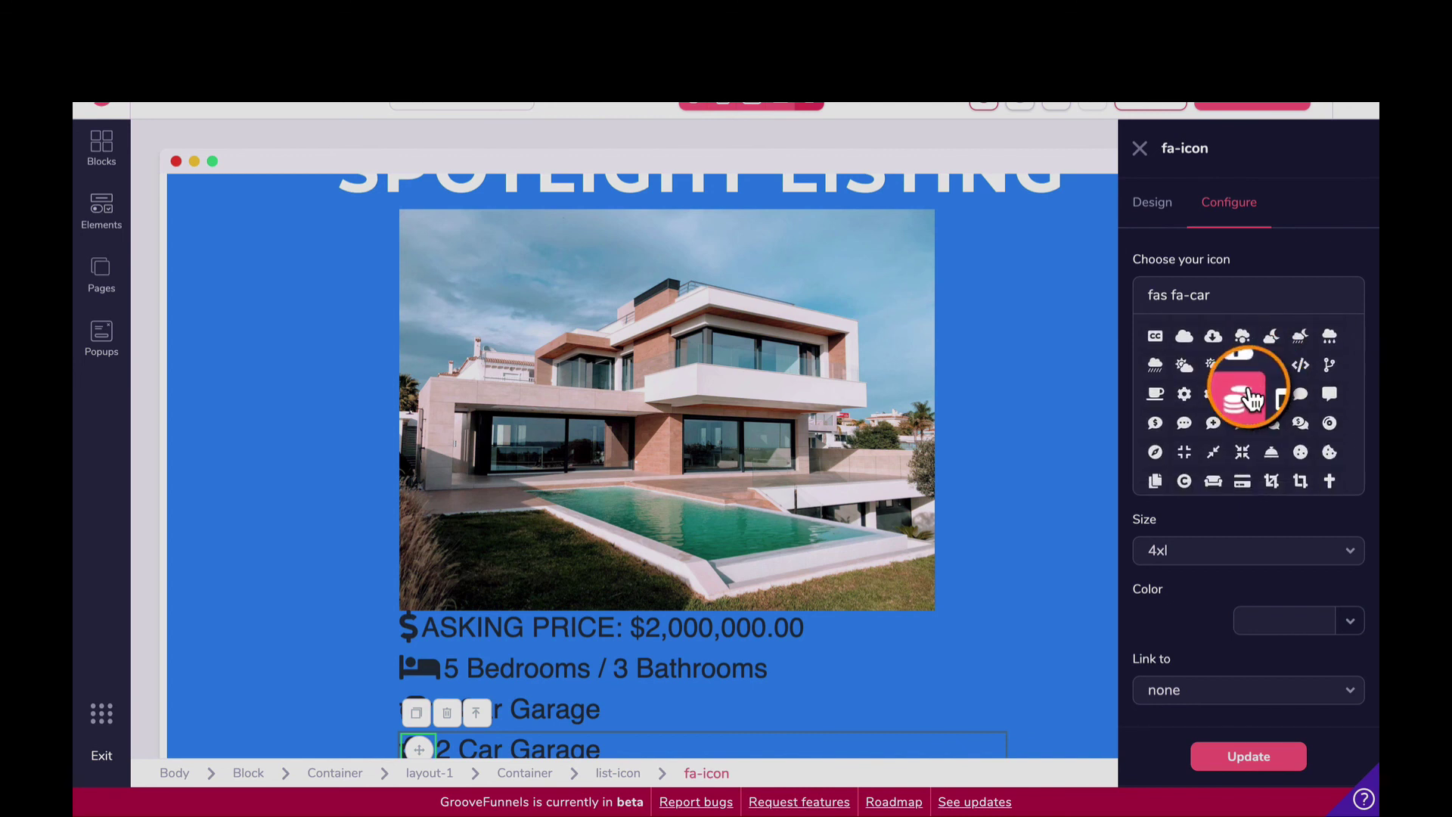
scroll(1279, 389, down, 4)
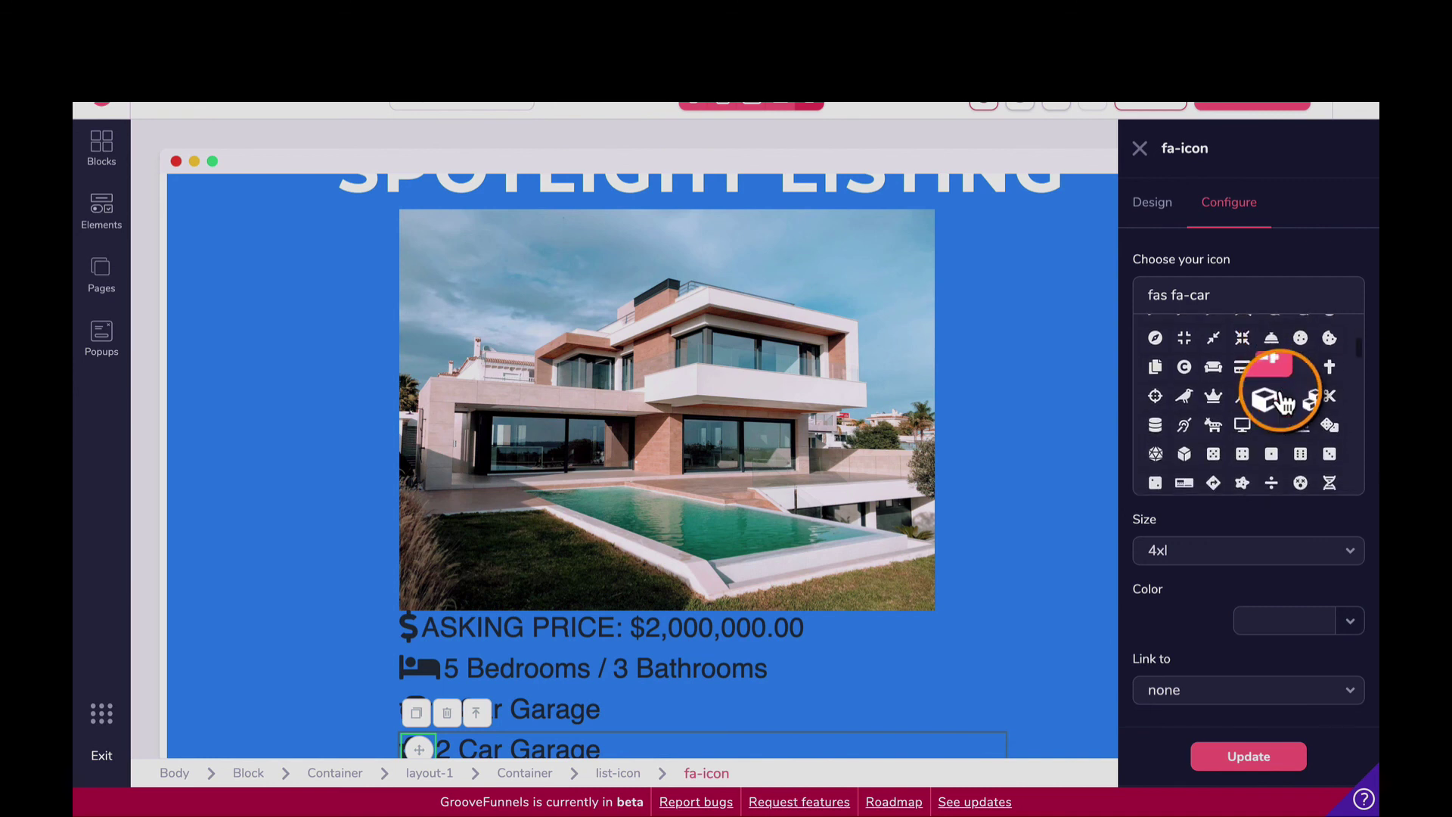
scroll(1270, 401, down, 3)
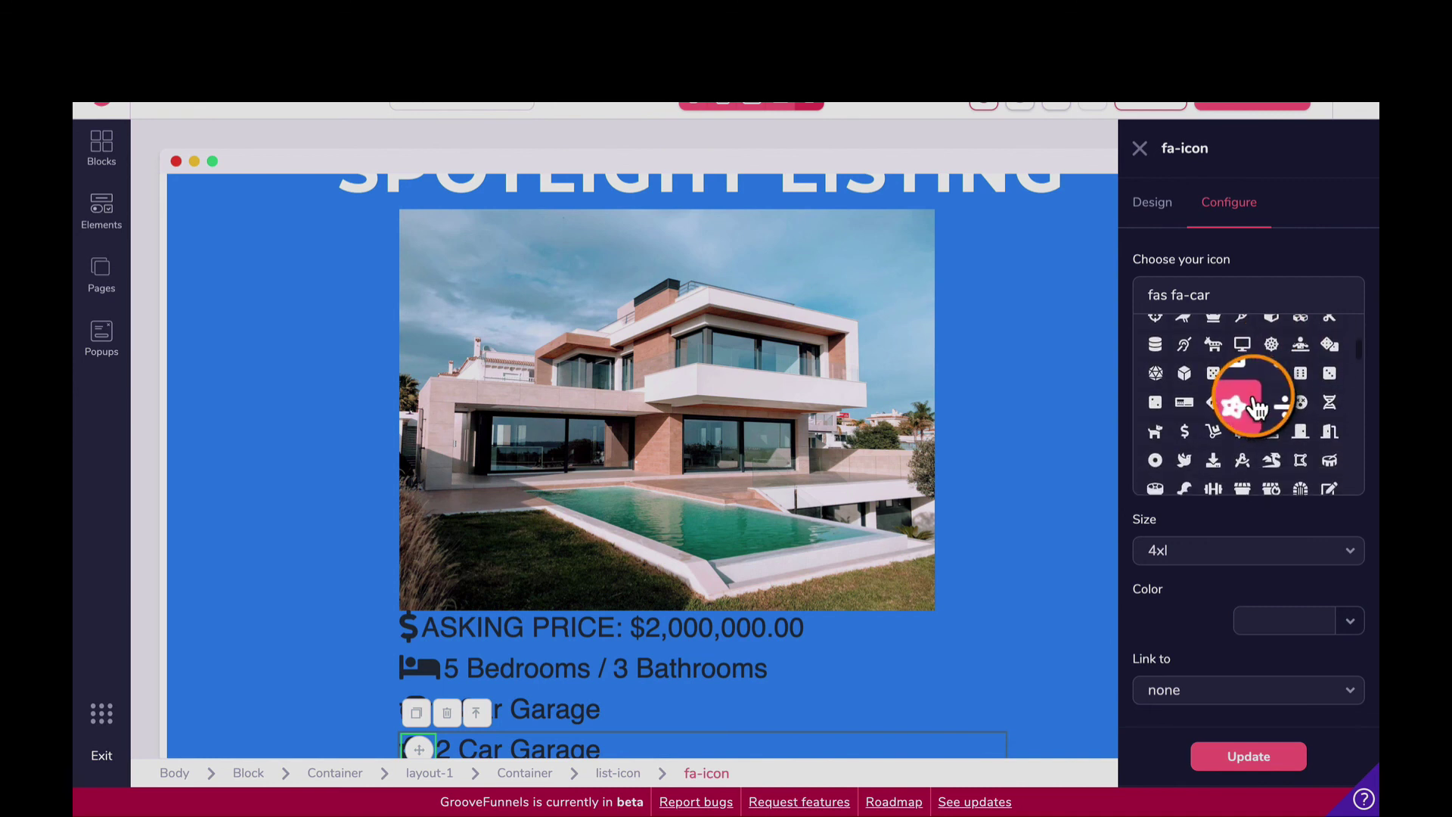
scroll(1258, 393, down, 3)
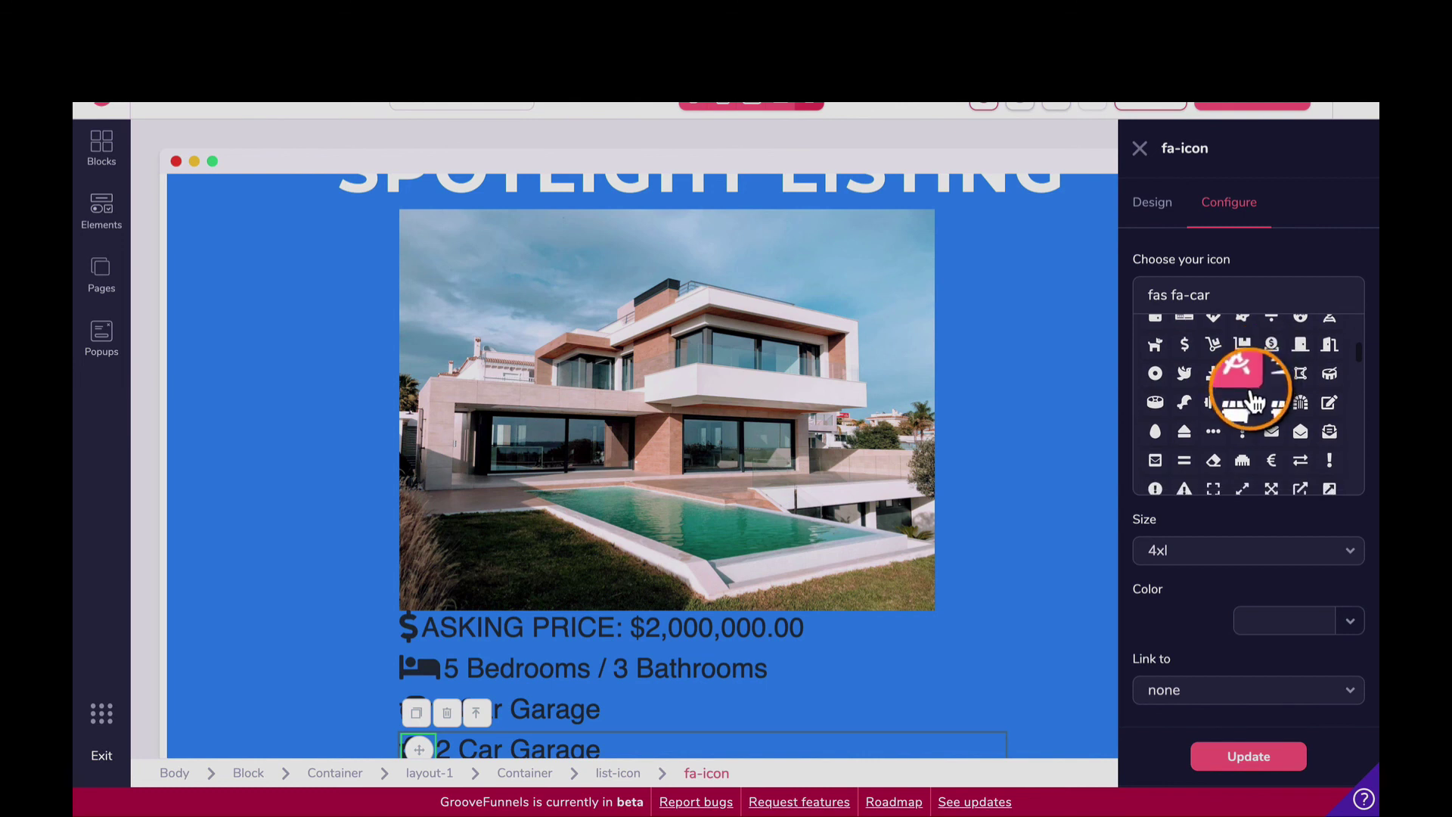
scroll(1256, 401, down, 8)
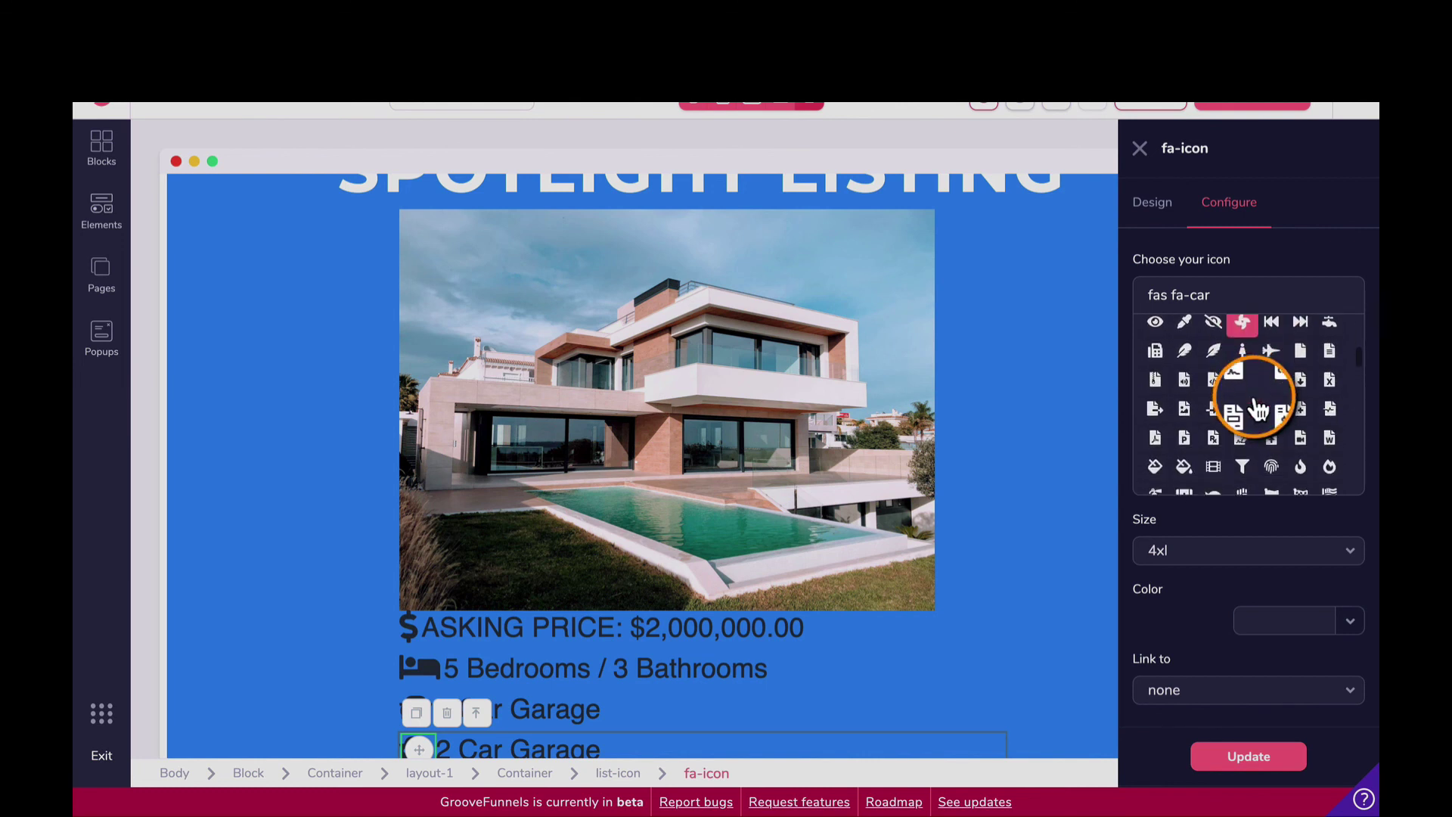
scroll(1258, 408, down, 5)
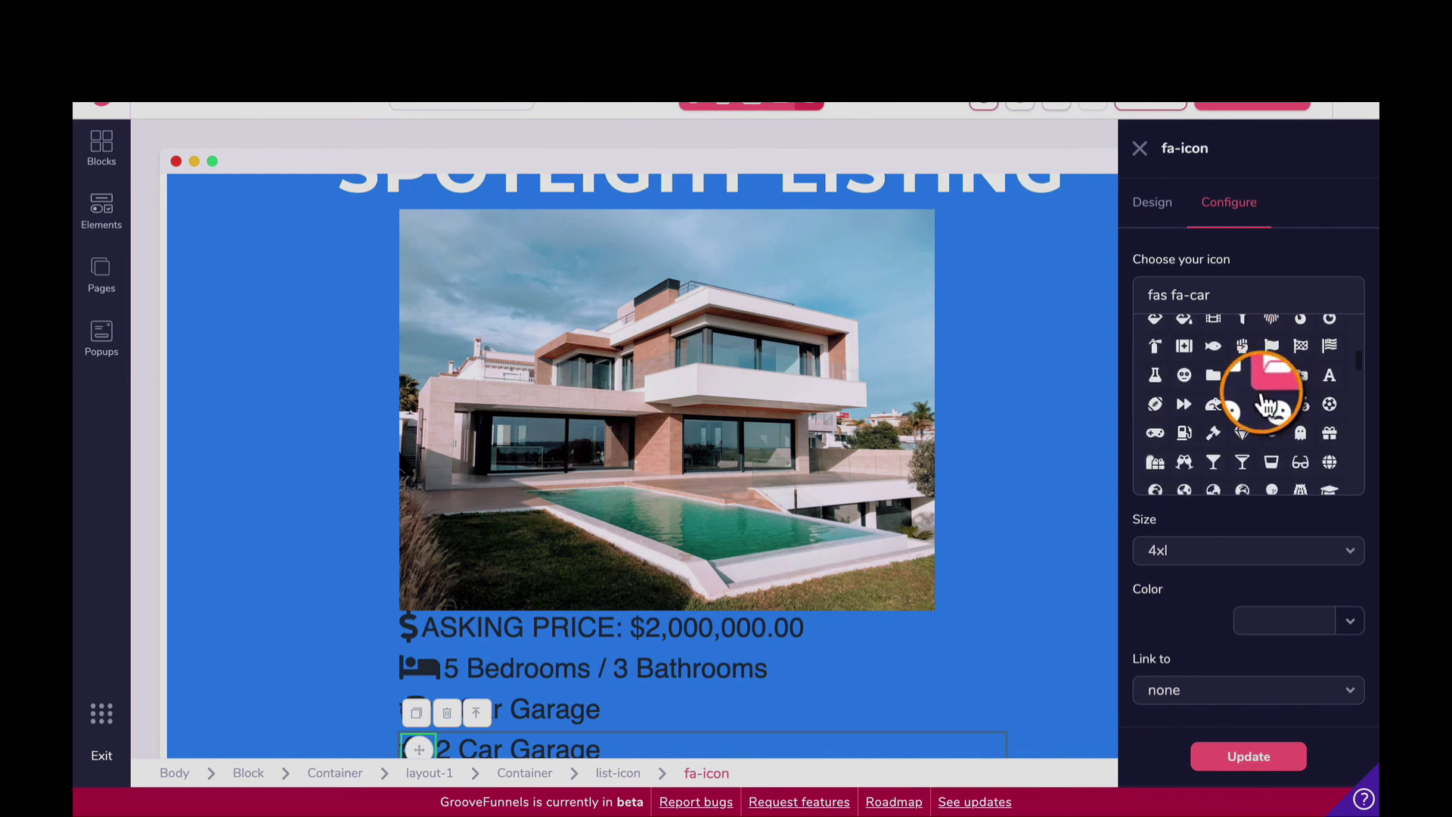
scroll(1259, 403, down, 2)
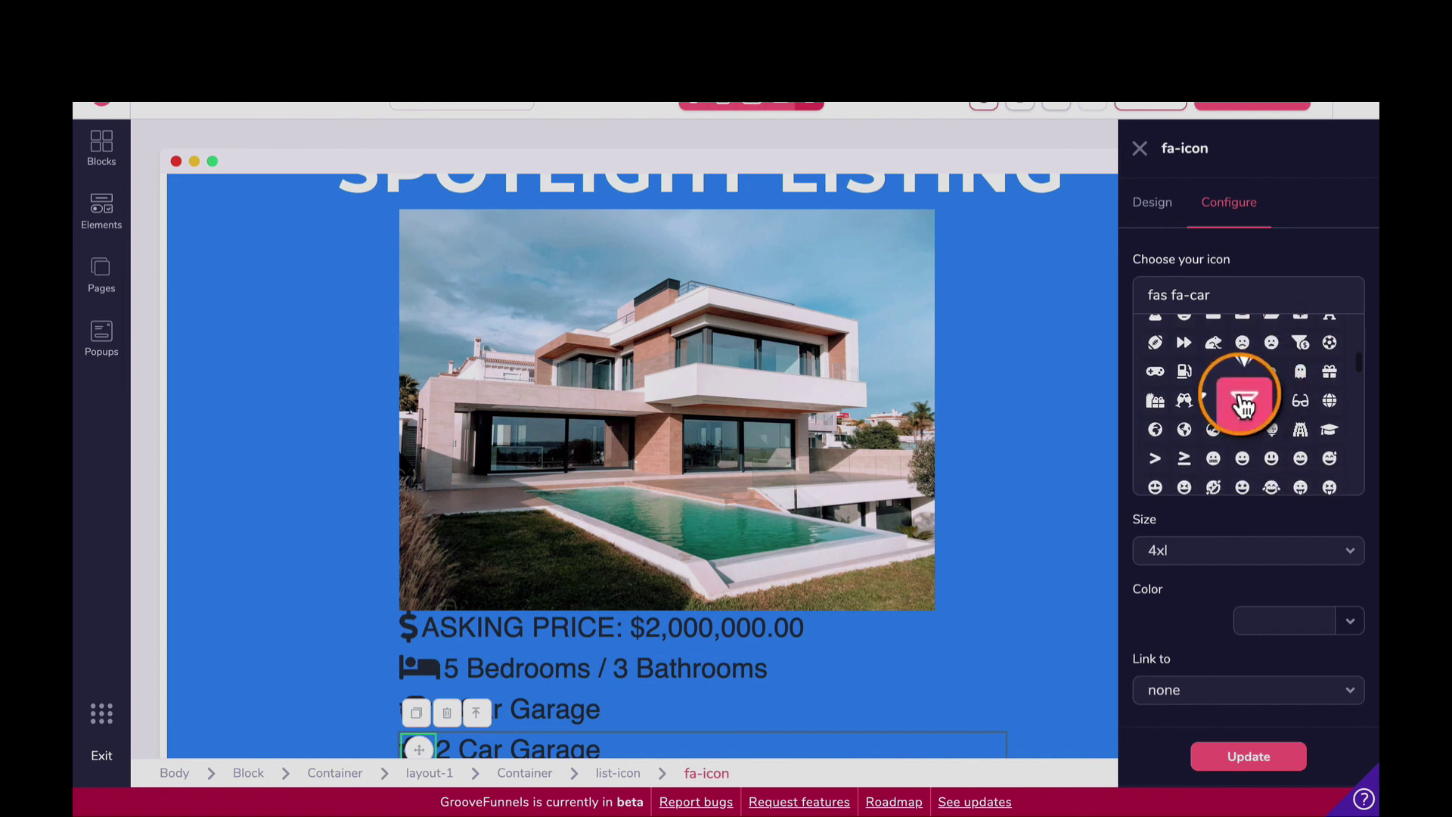
scroll(1244, 401, down, 6)
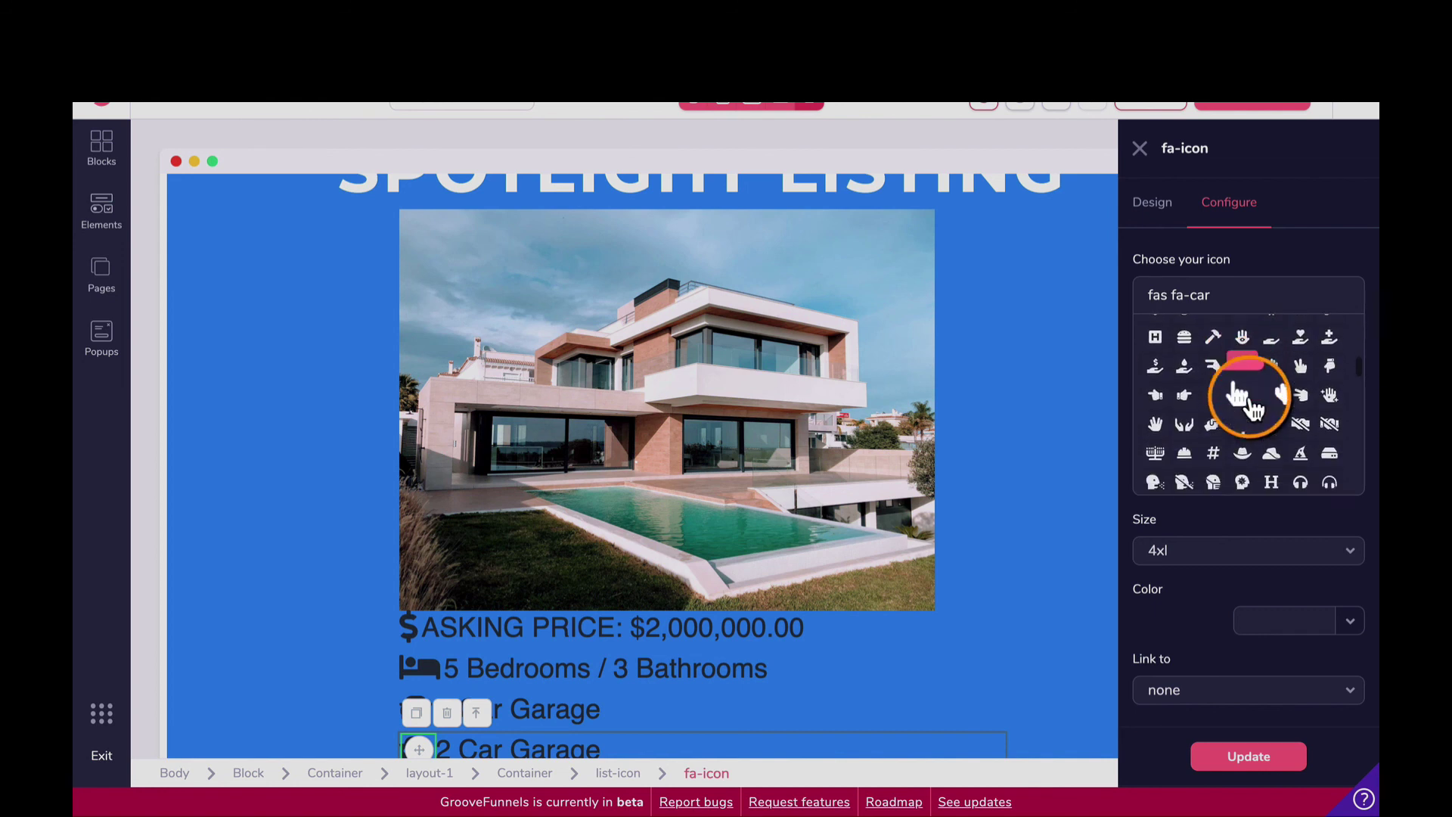
scroll(1286, 416, down, 2)
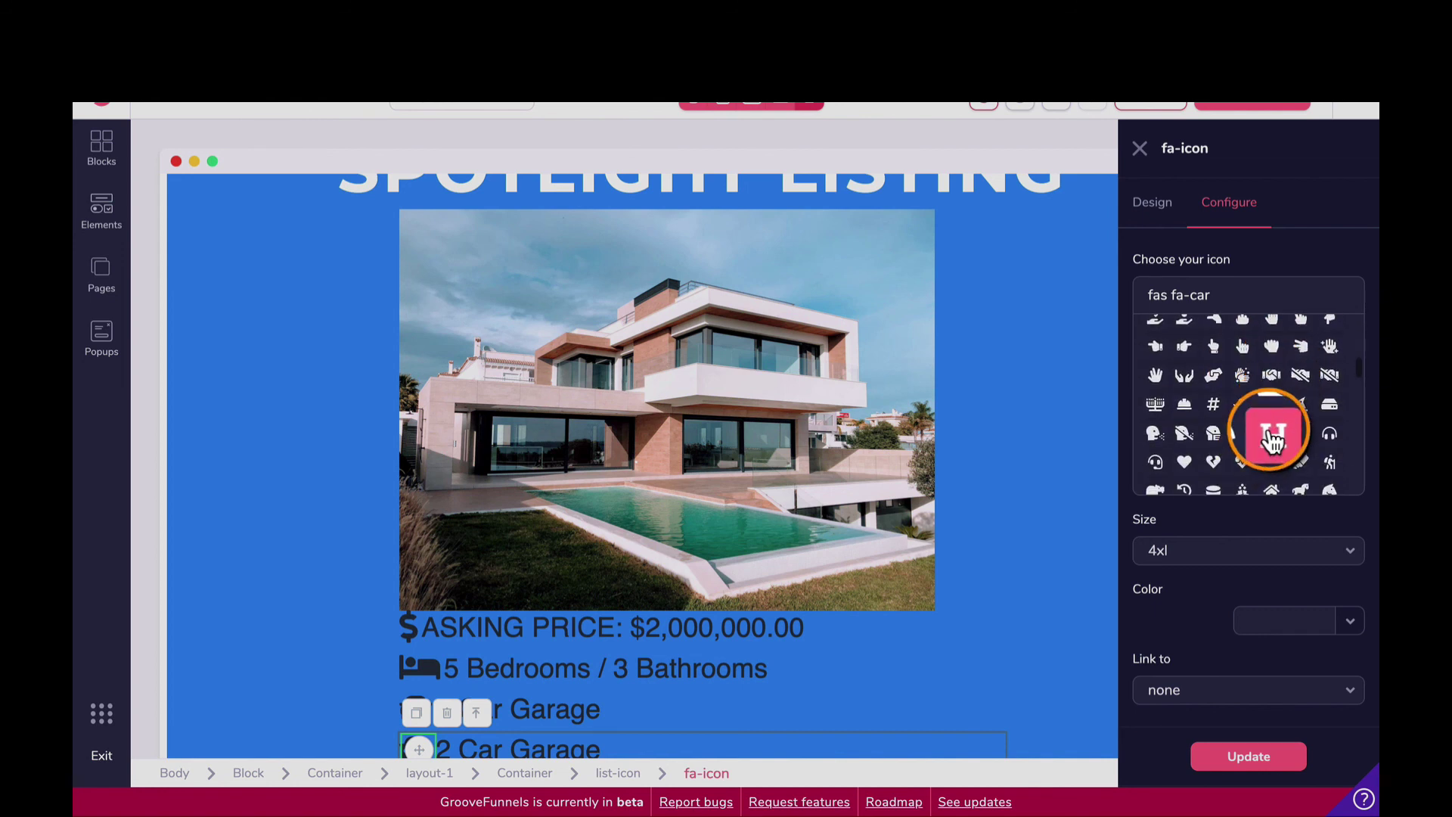
scroll(1271, 431, down, 5)
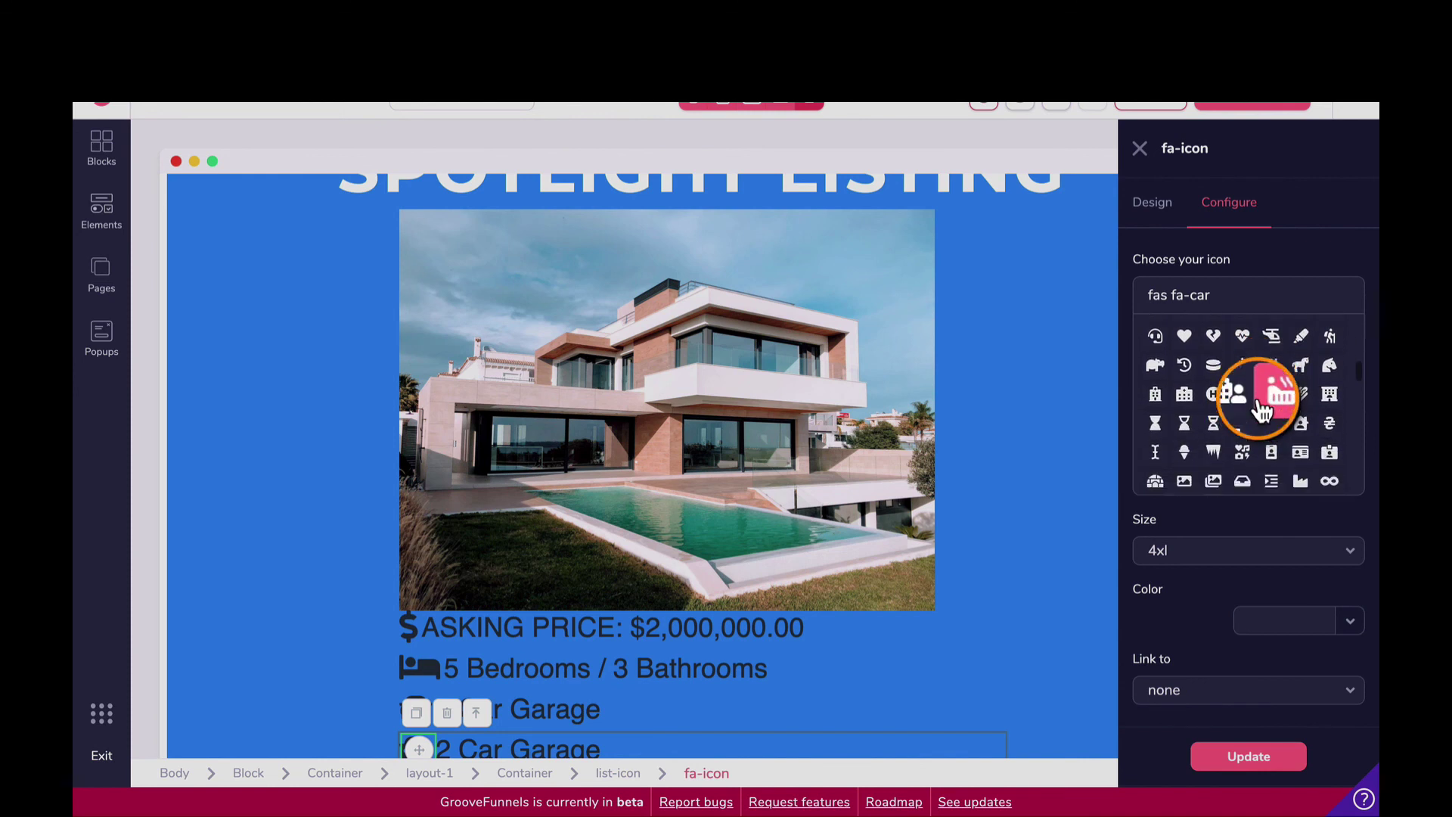
scroll(1261, 418, down, 4)
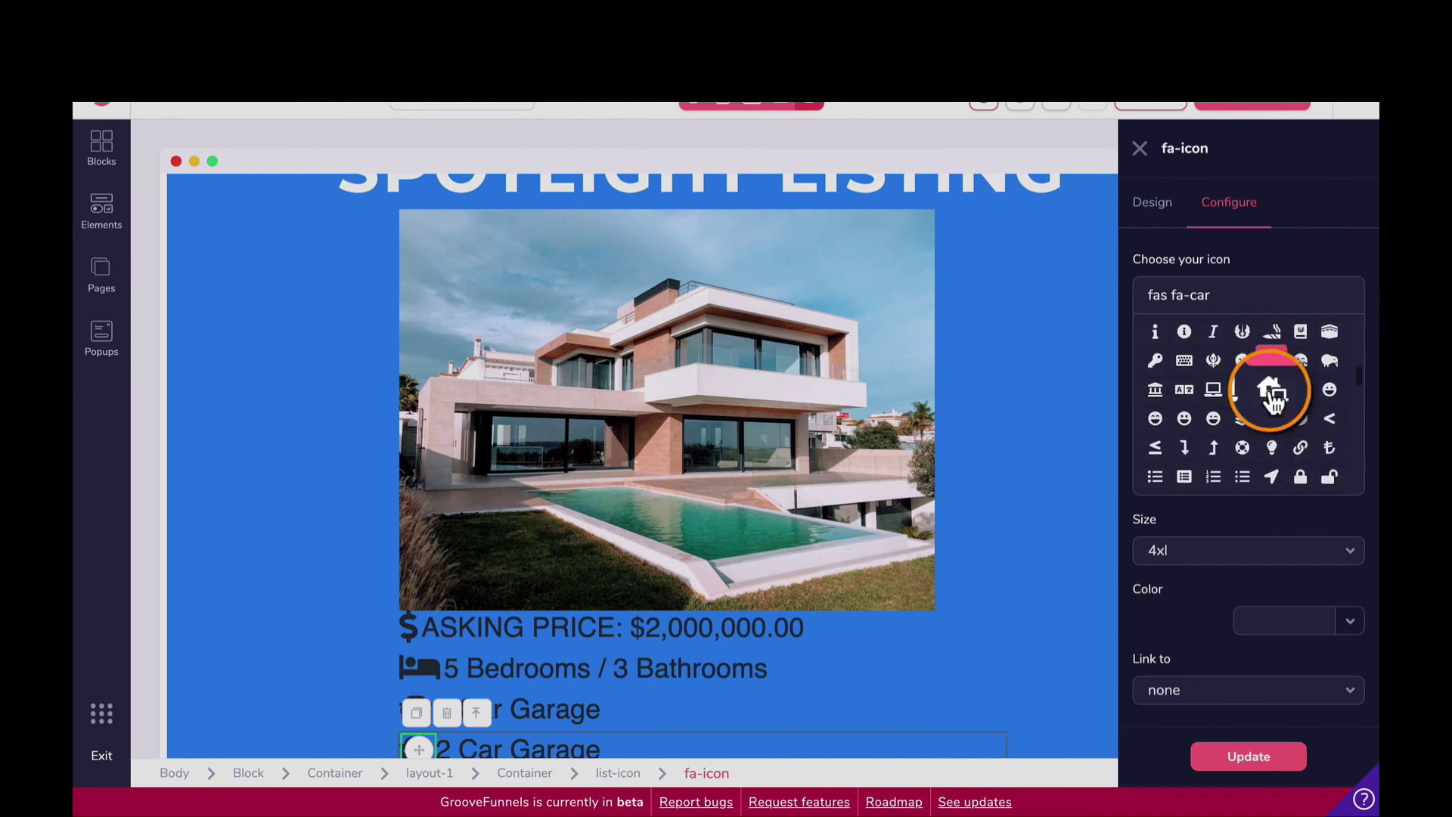
scroll(1275, 407, down, 4)
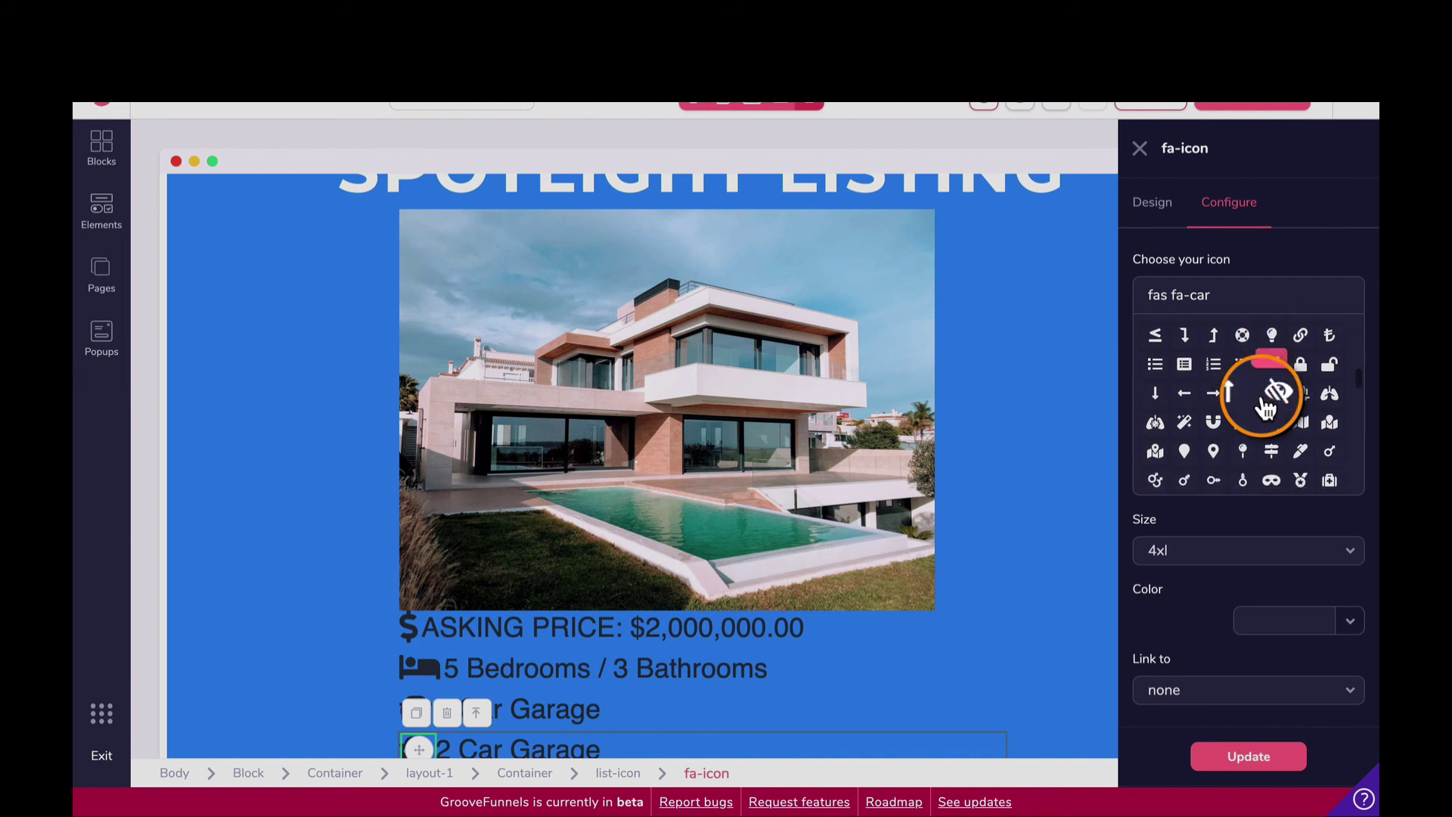
scroll(1265, 407, down, 5)
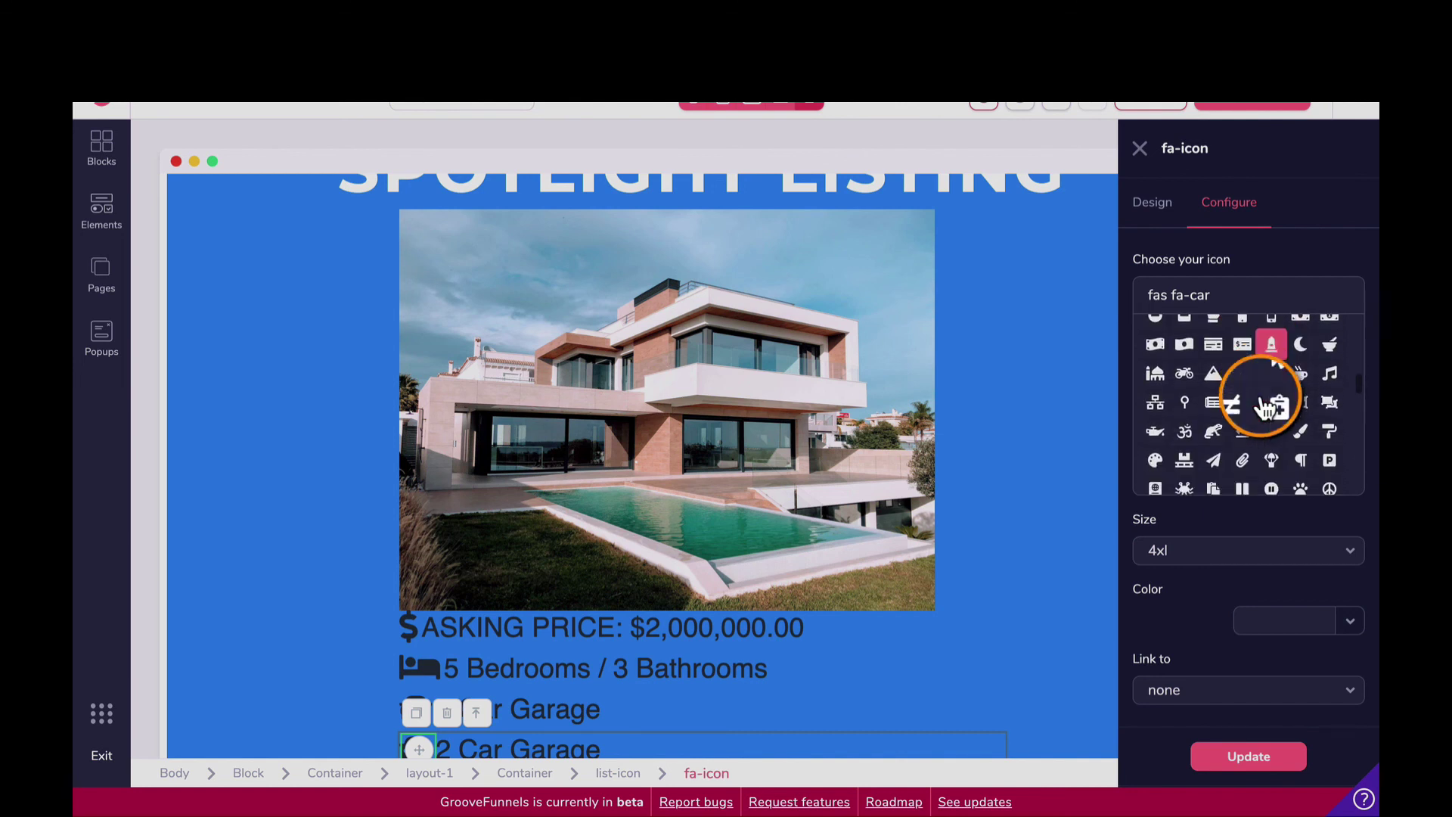
scroll(1265, 409, down, 3)
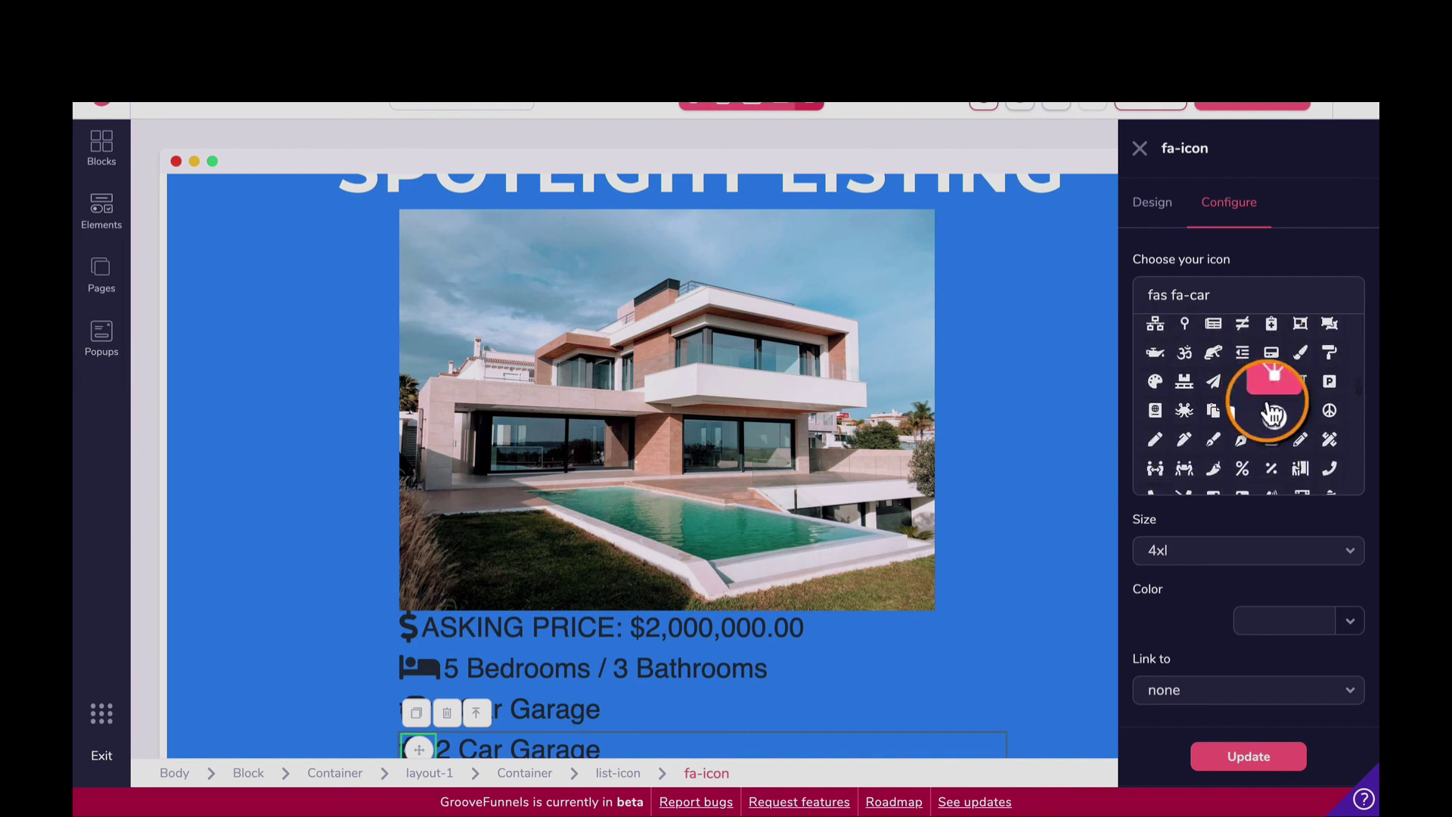
scroll(1230, 415, down, 5)
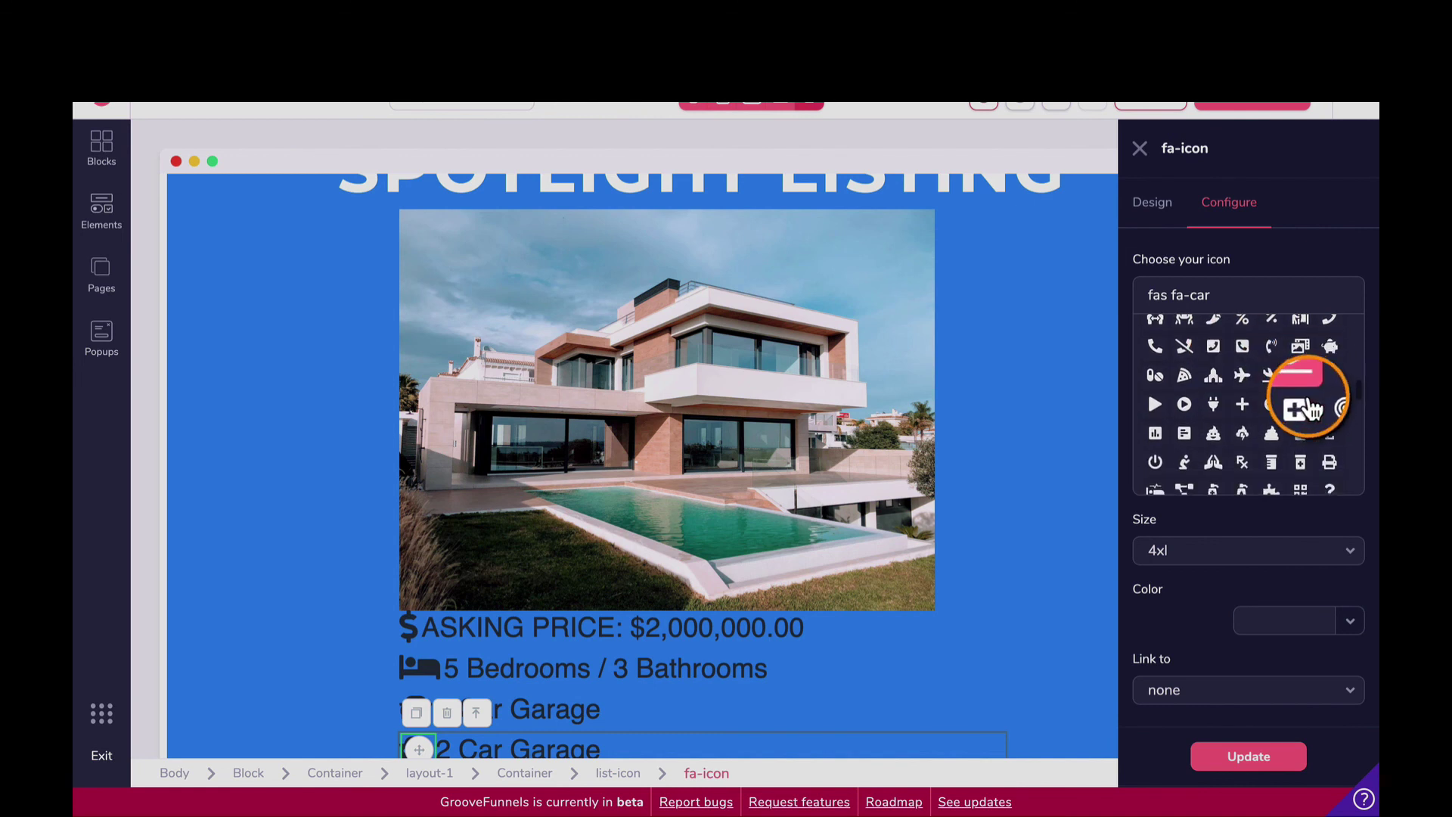
scroll(1292, 410, down, 3)
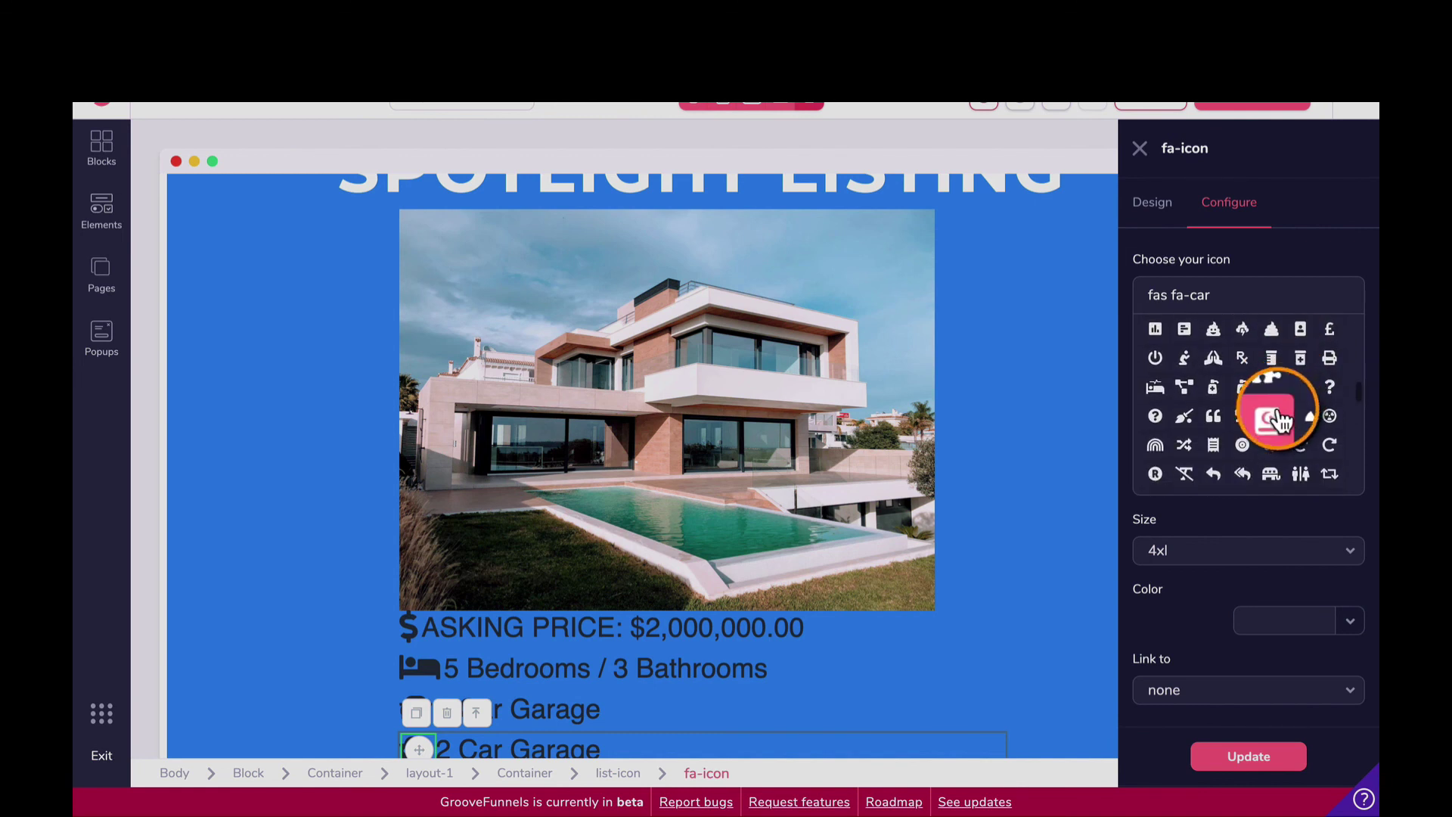
scroll(1281, 420, down, 5)
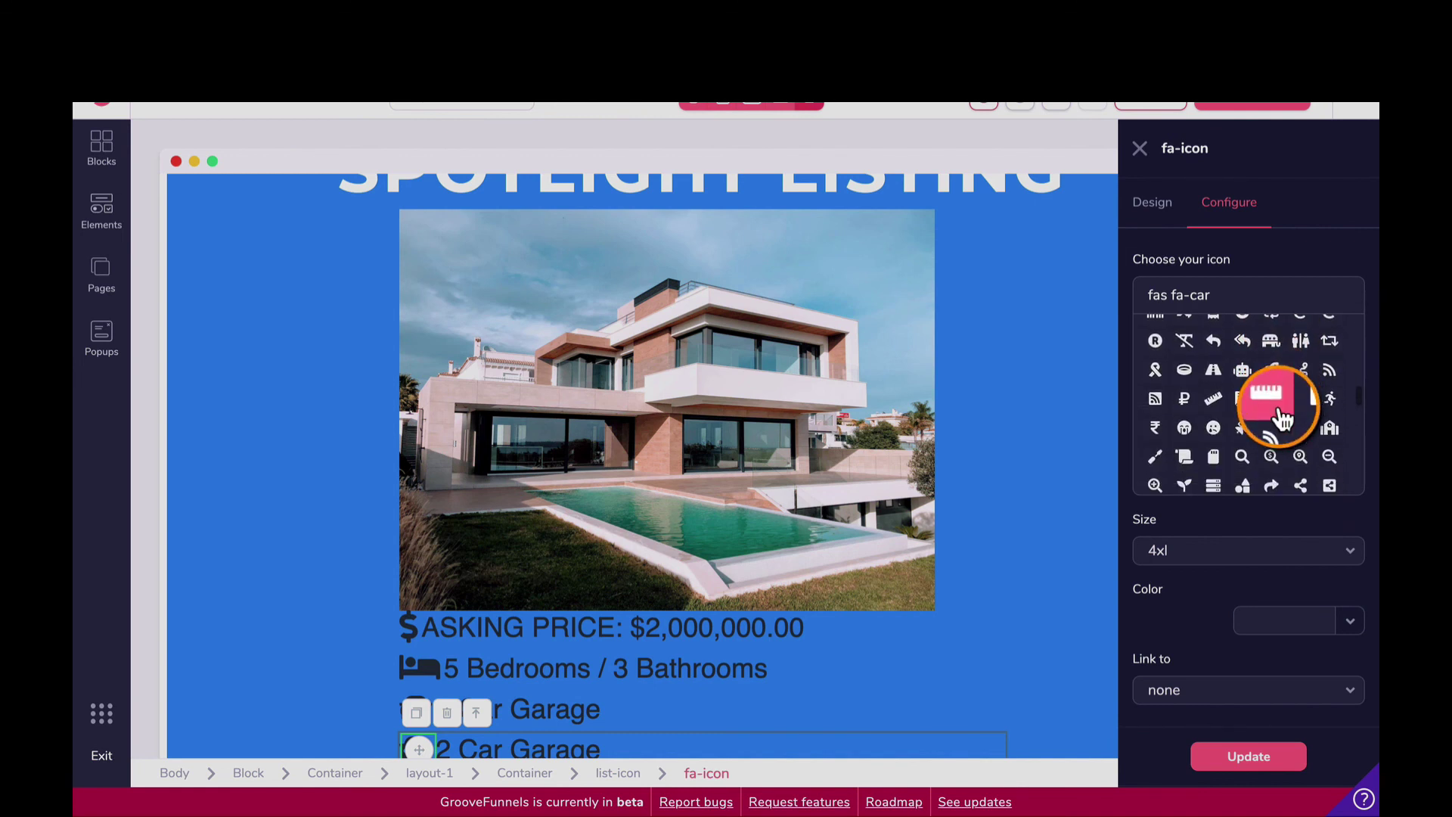
scroll(1031, 379, up, 4)
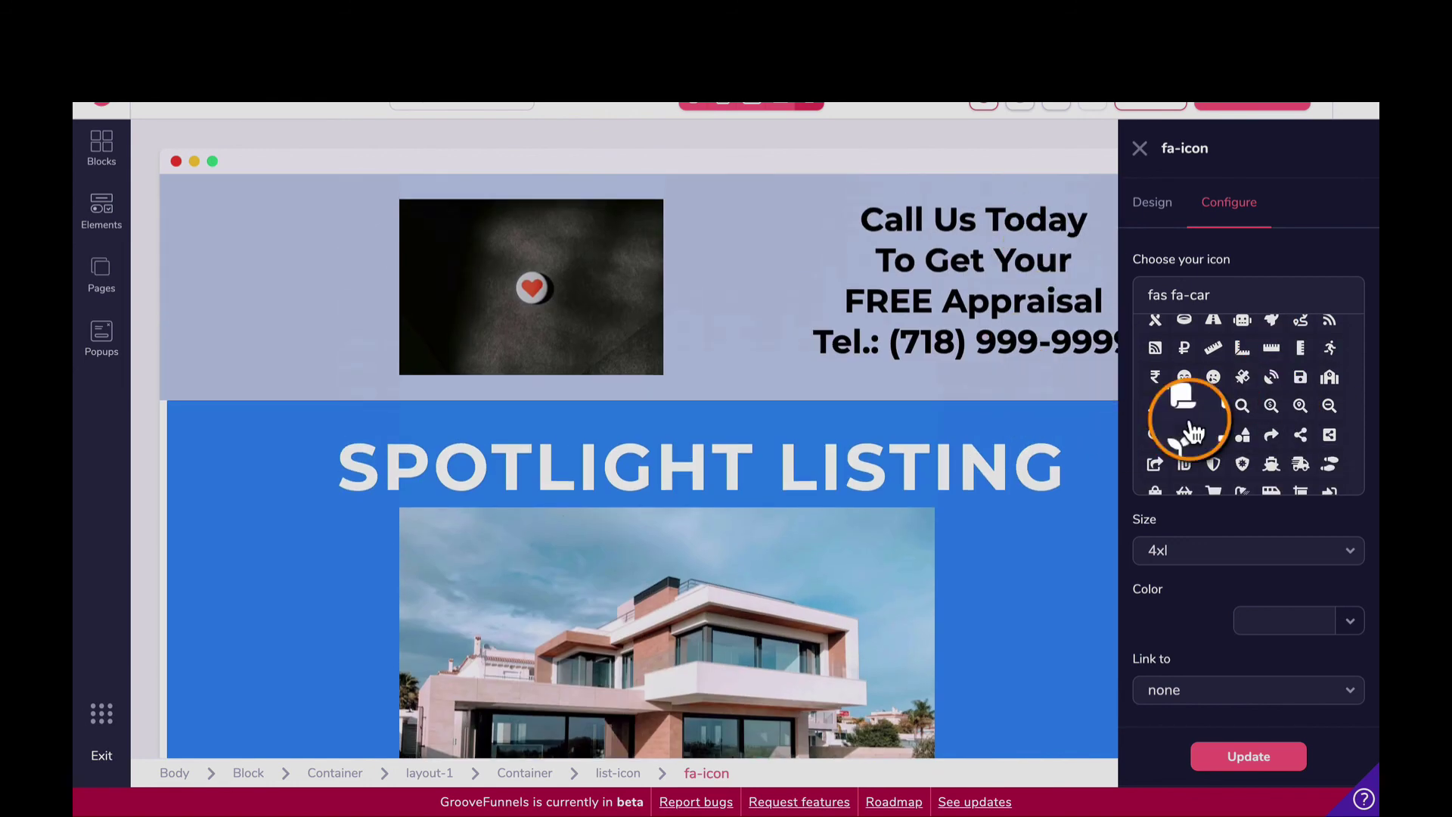
scroll(1289, 429, down, 1)
scroll(1286, 427, down, 3)
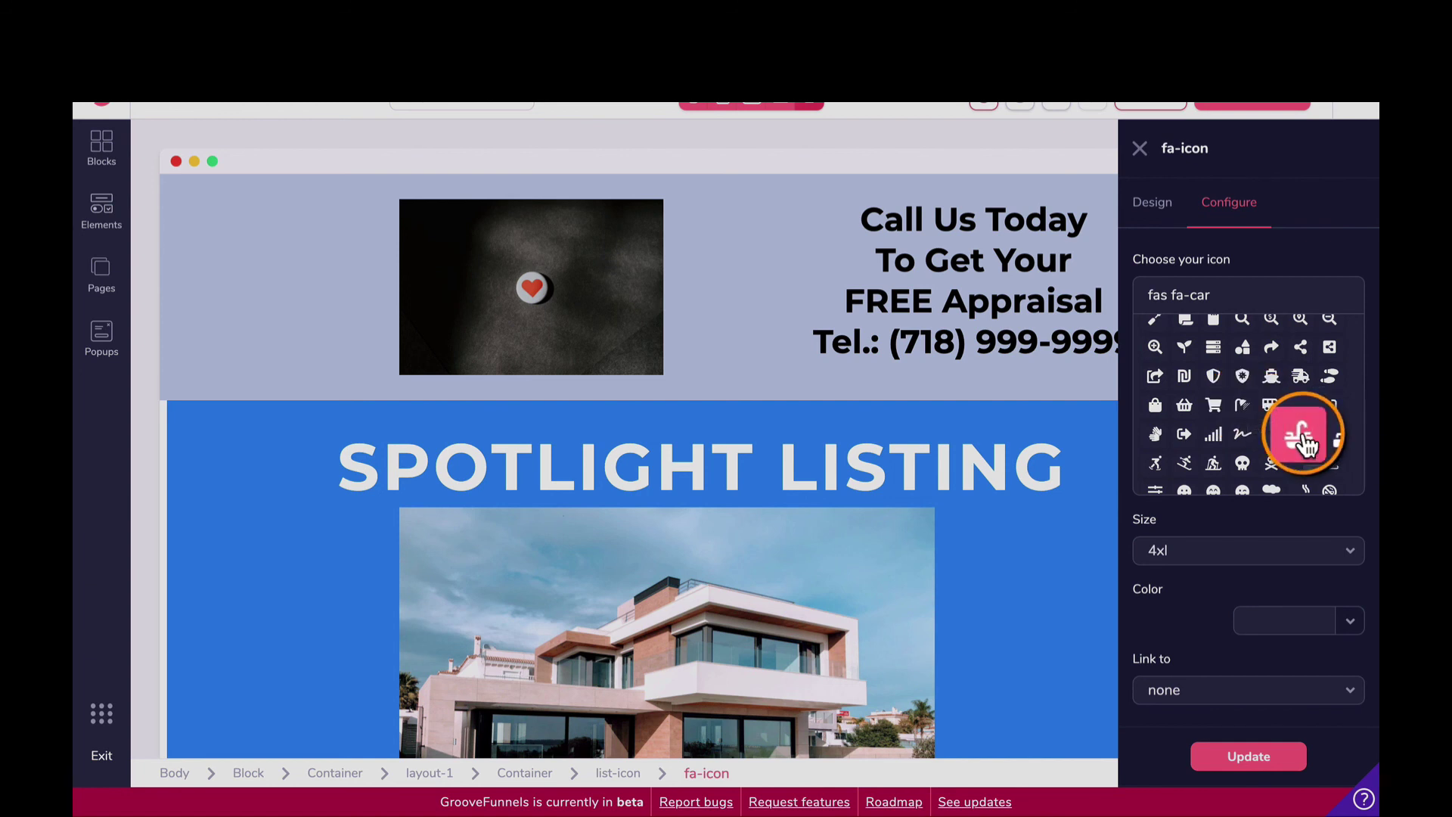
scroll(1313, 423, down, 2)
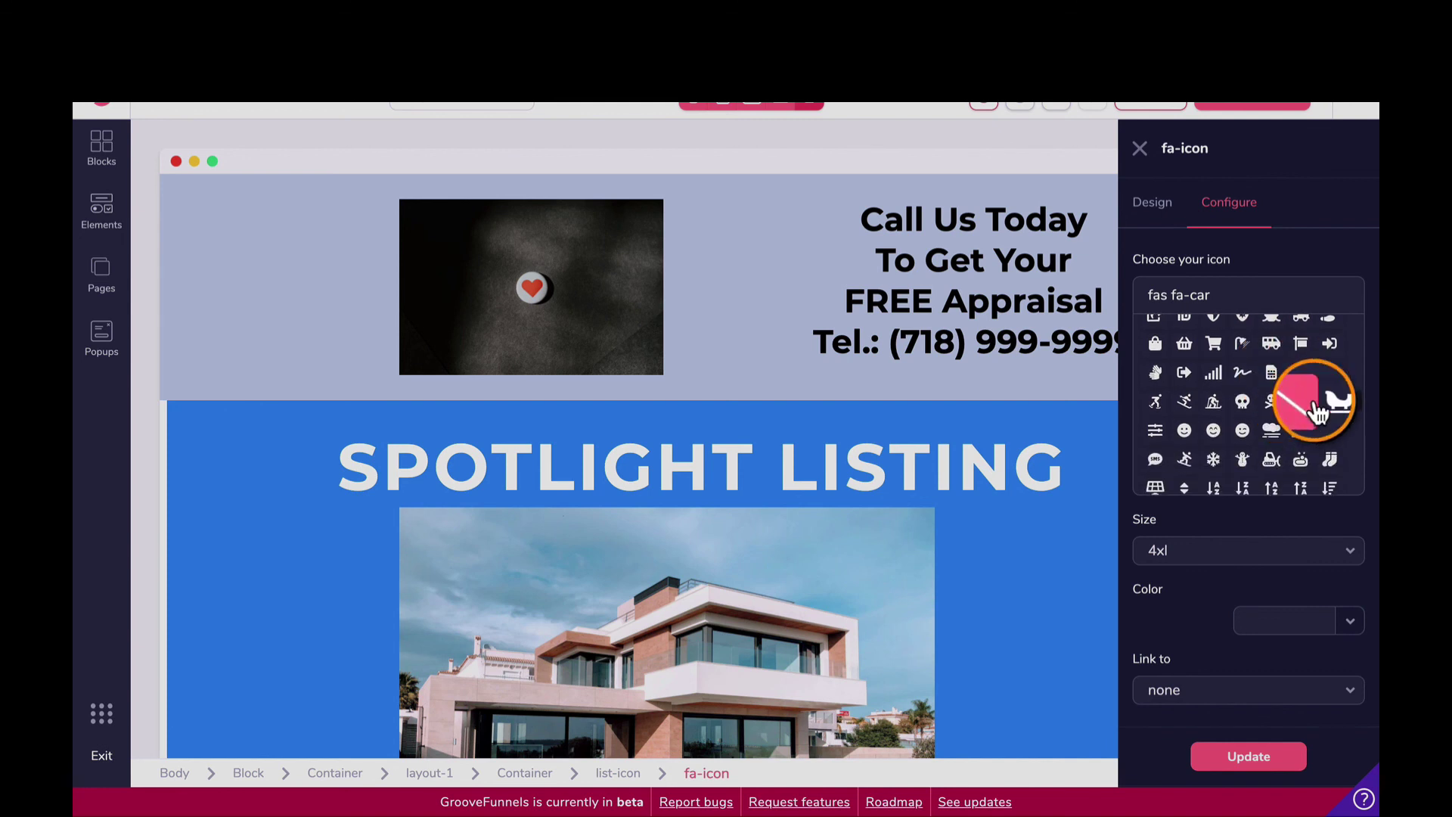
scroll(1316, 413, down, 8)
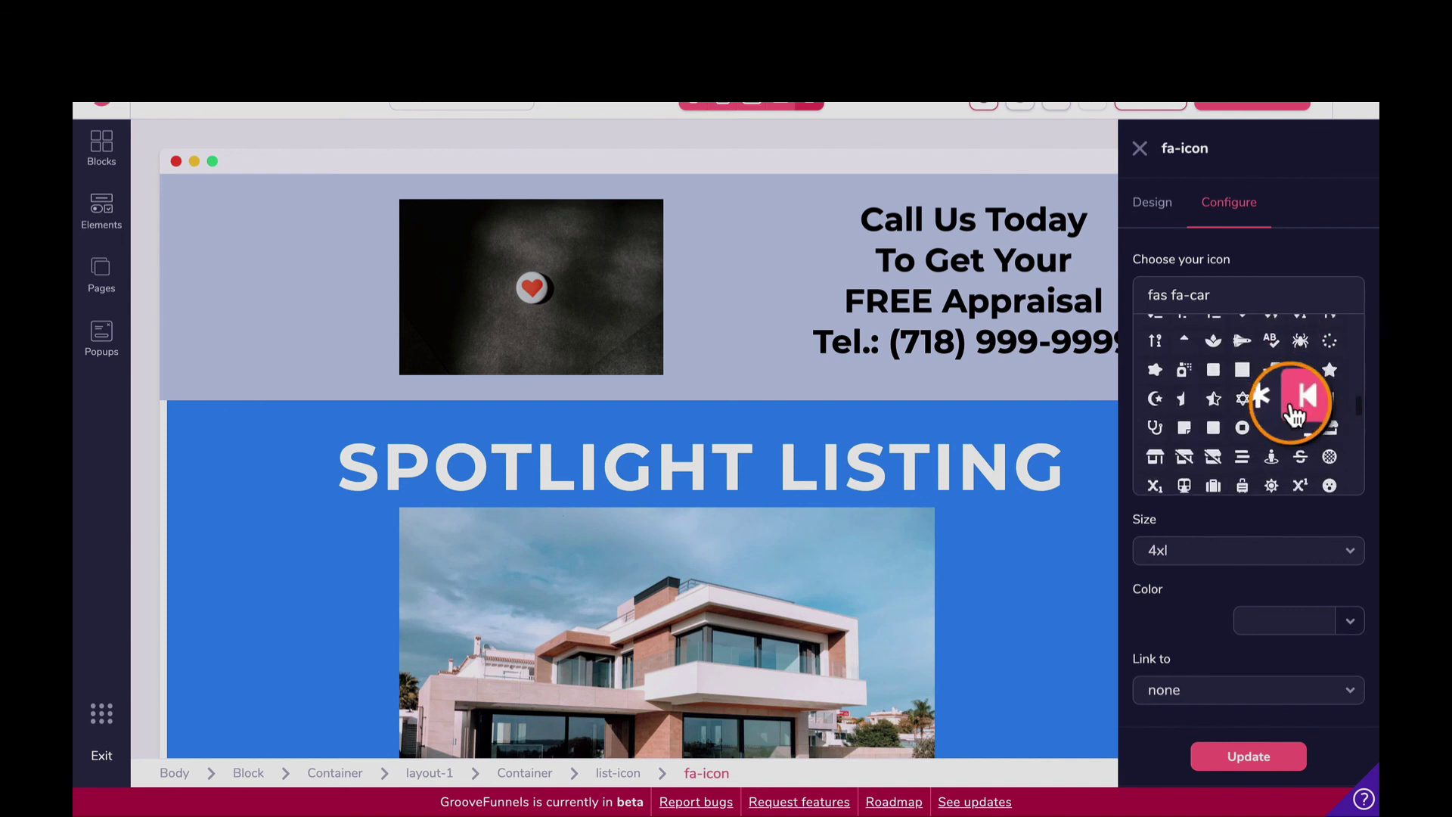
scroll(1296, 414, down, 3)
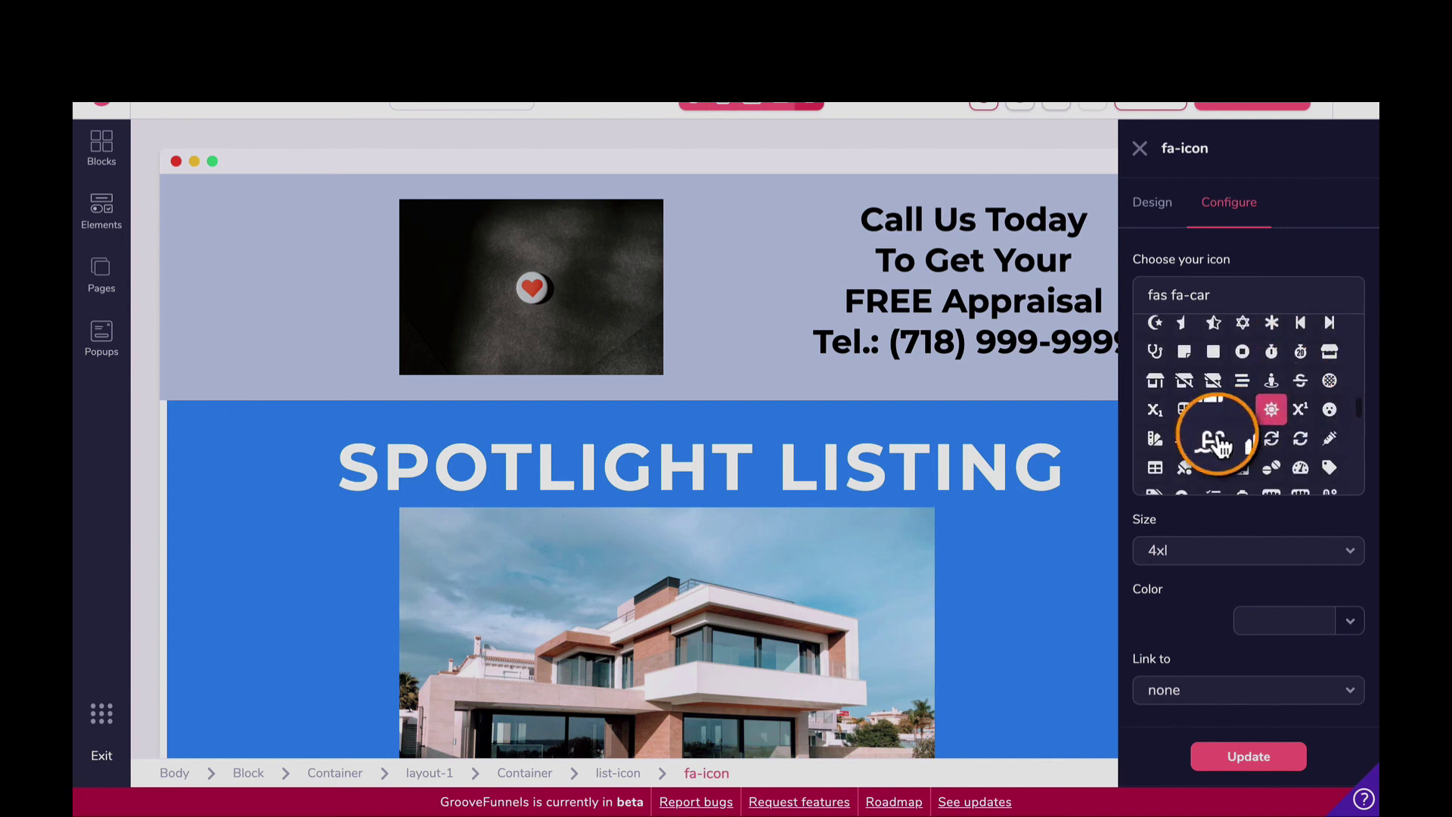
click(1185, 438)
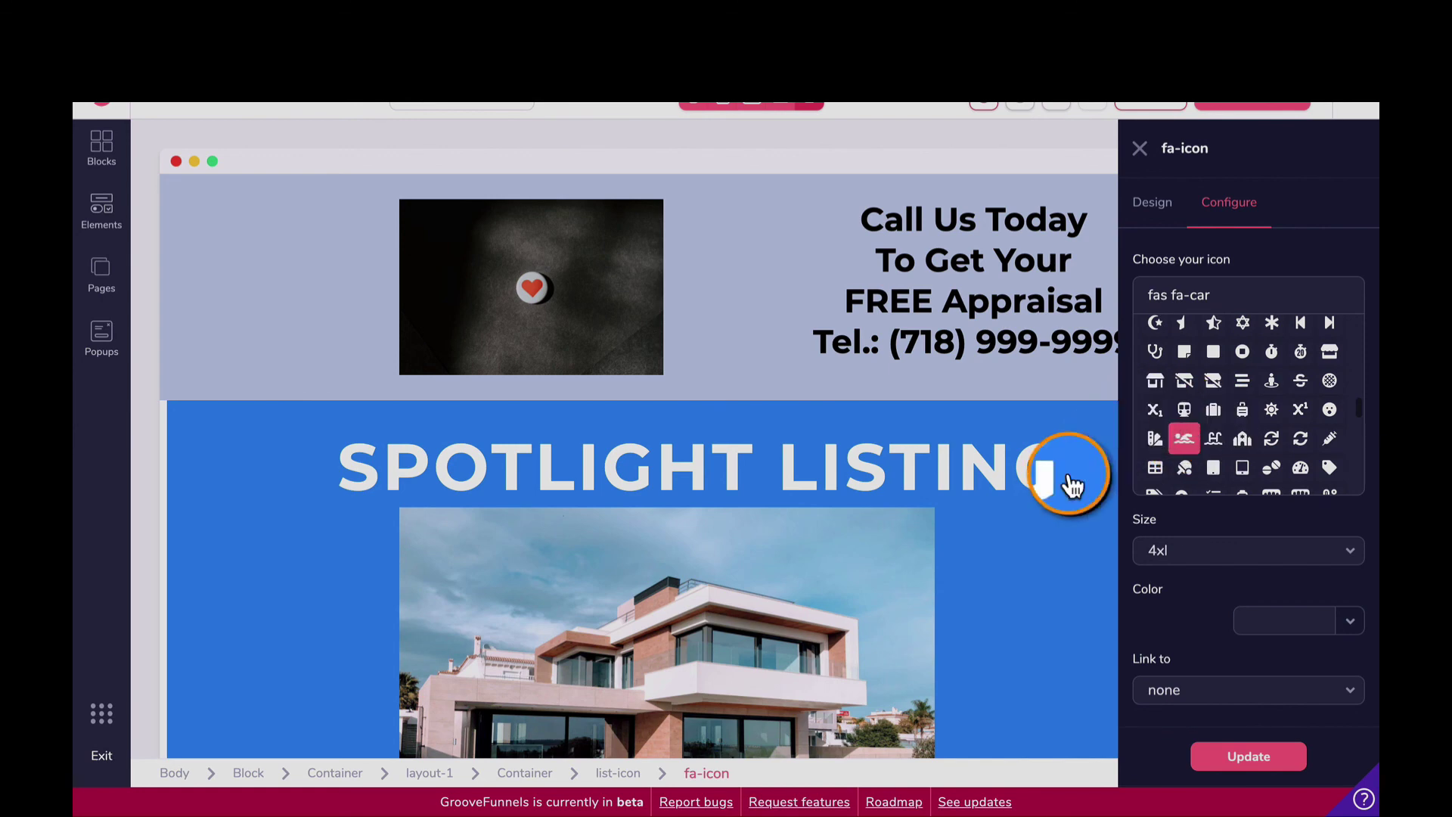
click(1252, 762)
Step: Replace the text beside the swimmer icon with "Swimming Pool with Outdoor Deck"
scroll(965, 507, down, 5)
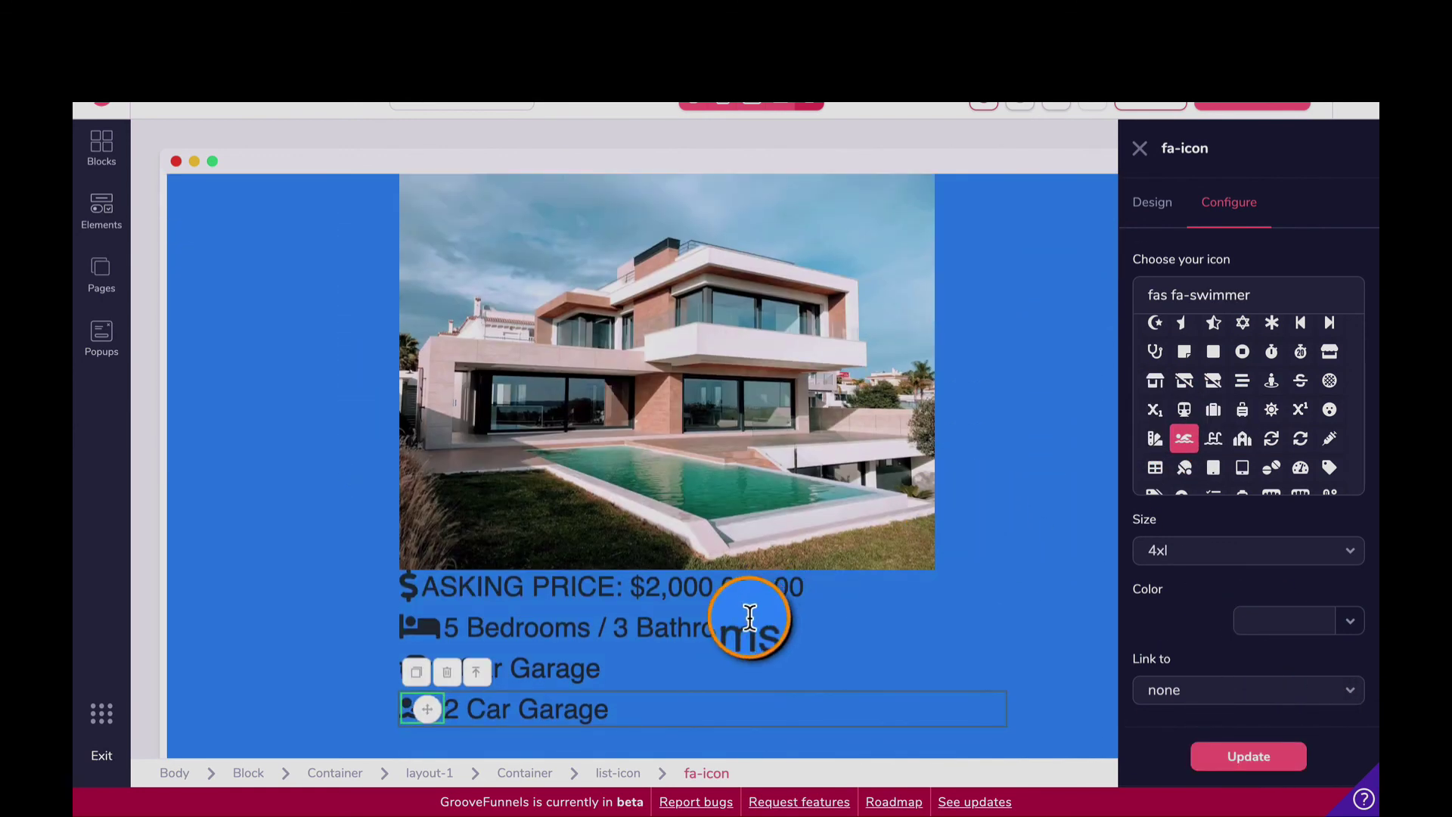
click(670, 707)
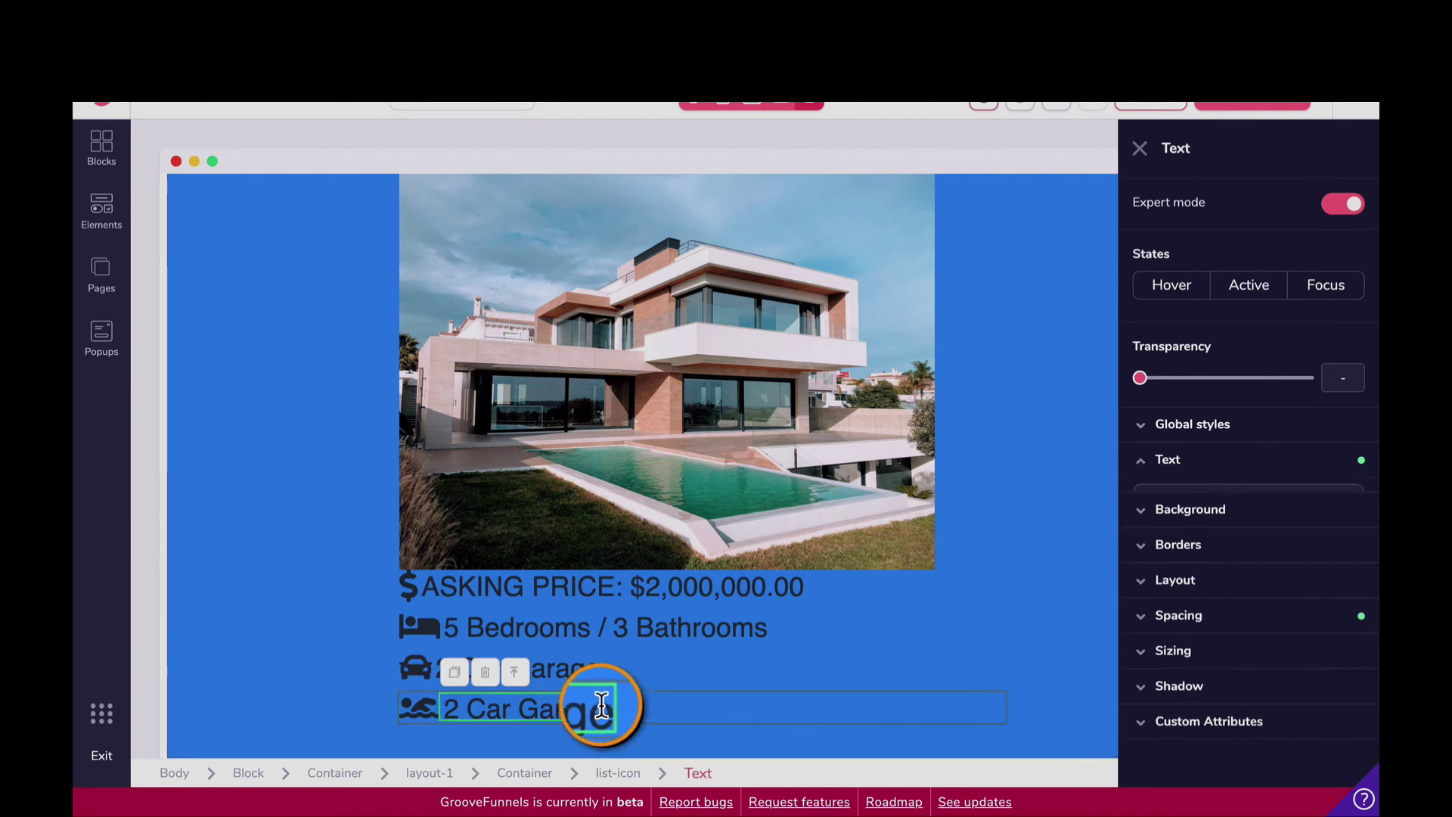
click(676, 681)
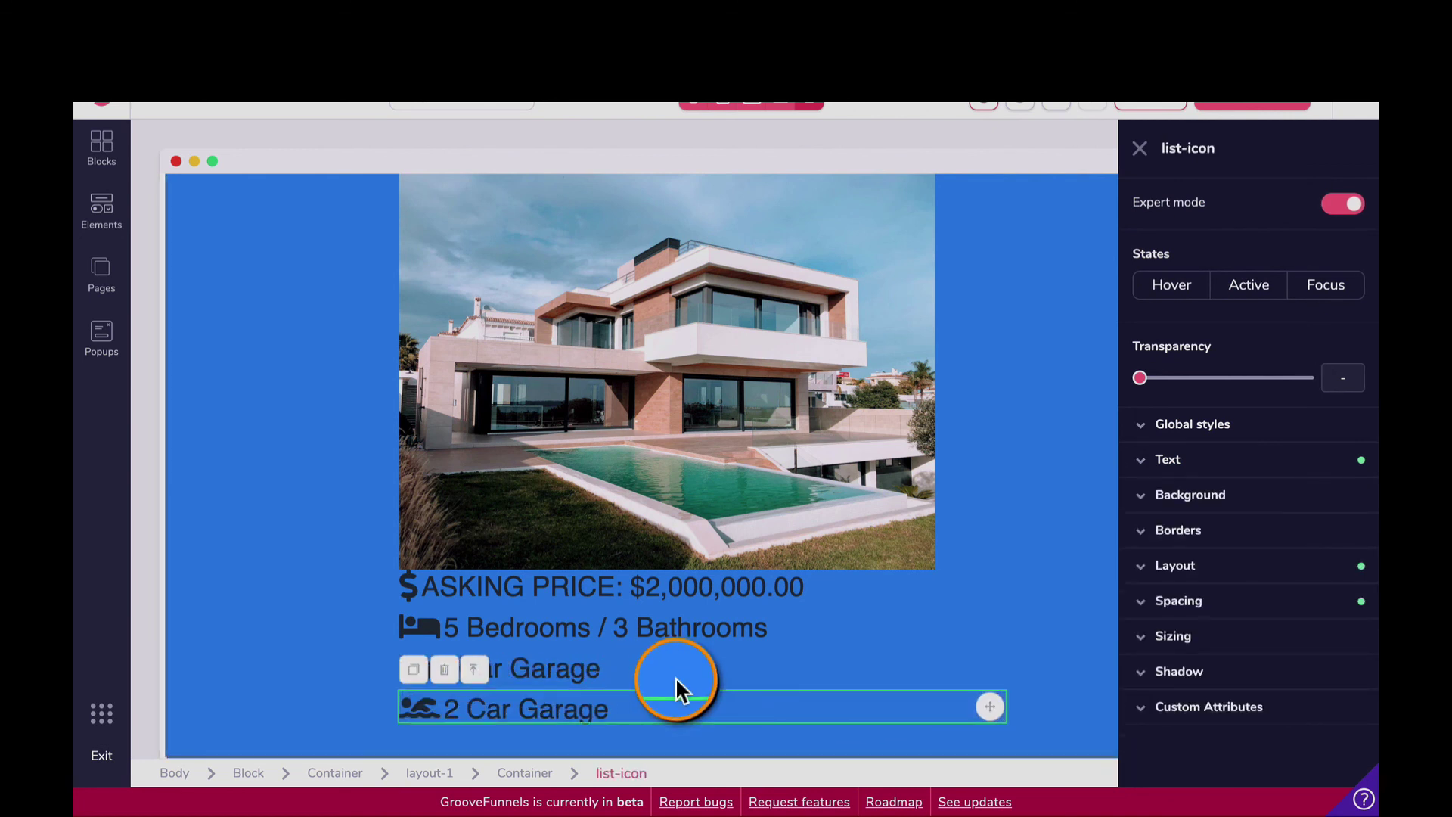
double_click(565, 711)
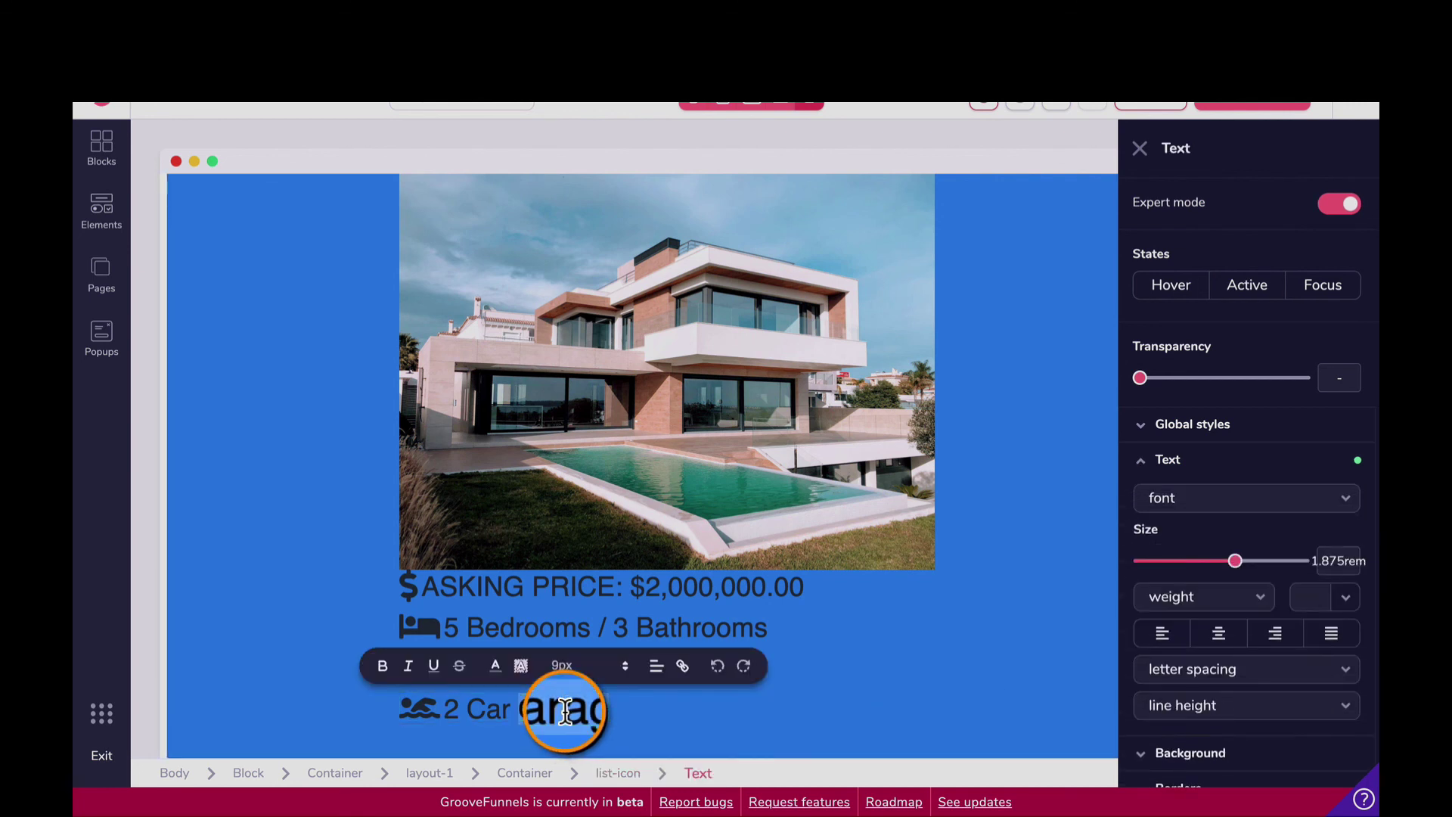
key(BackSpace)
key(BackSpace)
key(BackSpace)
key(BackSpace)
key(BackSpace)
key(BackSpace)
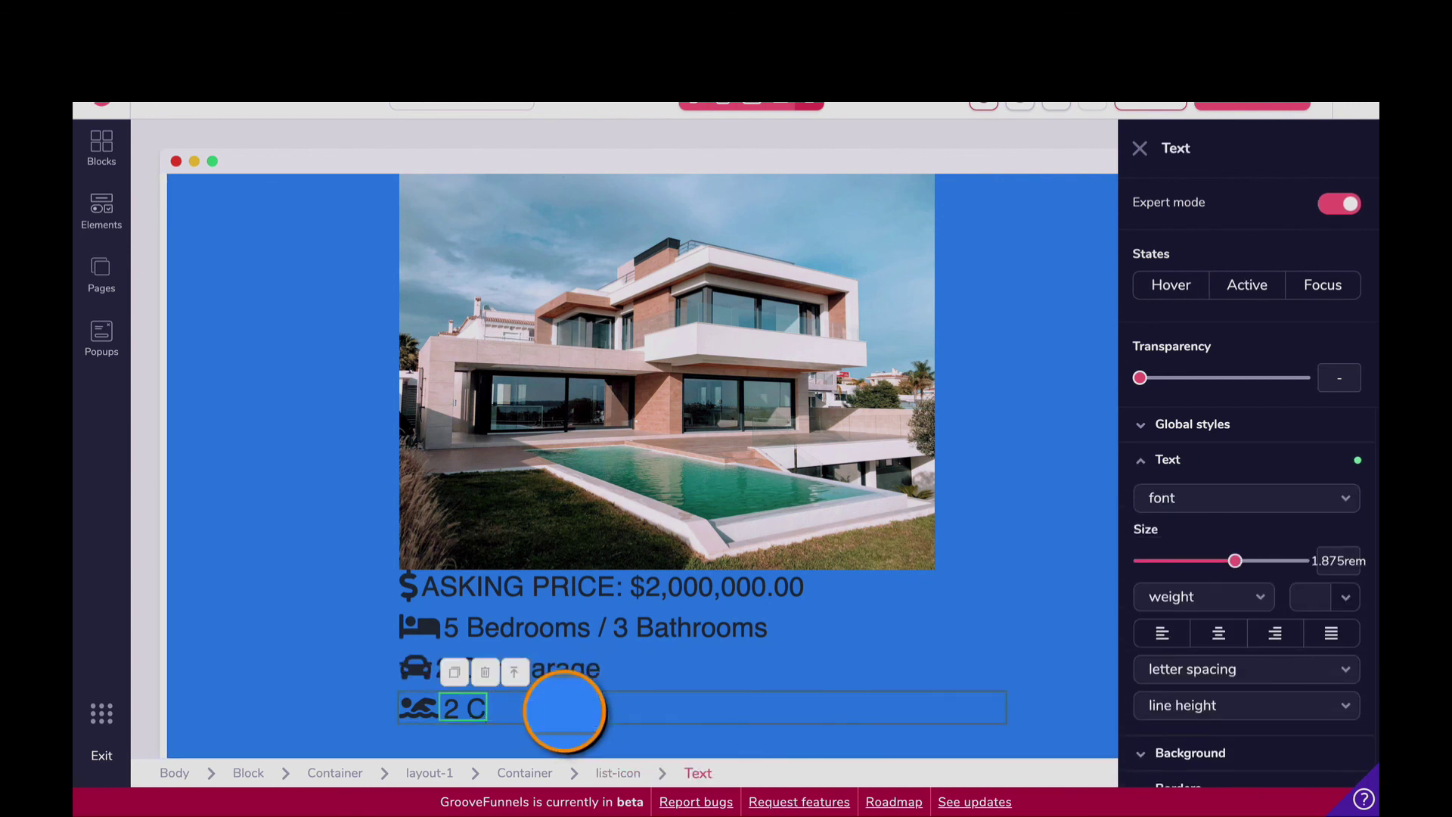
key(BackSpace)
text(Swimming H)
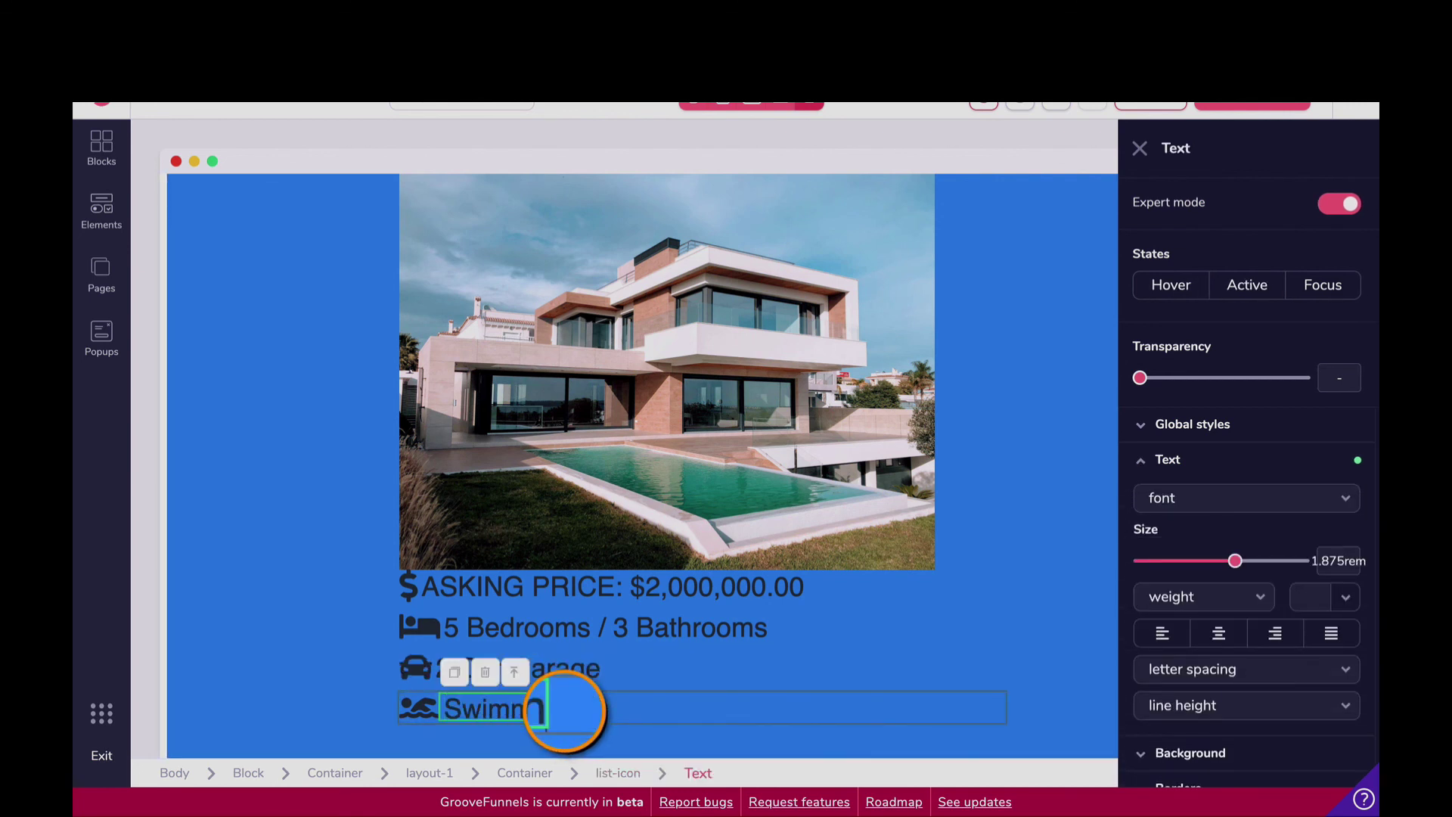
text(ol wit)
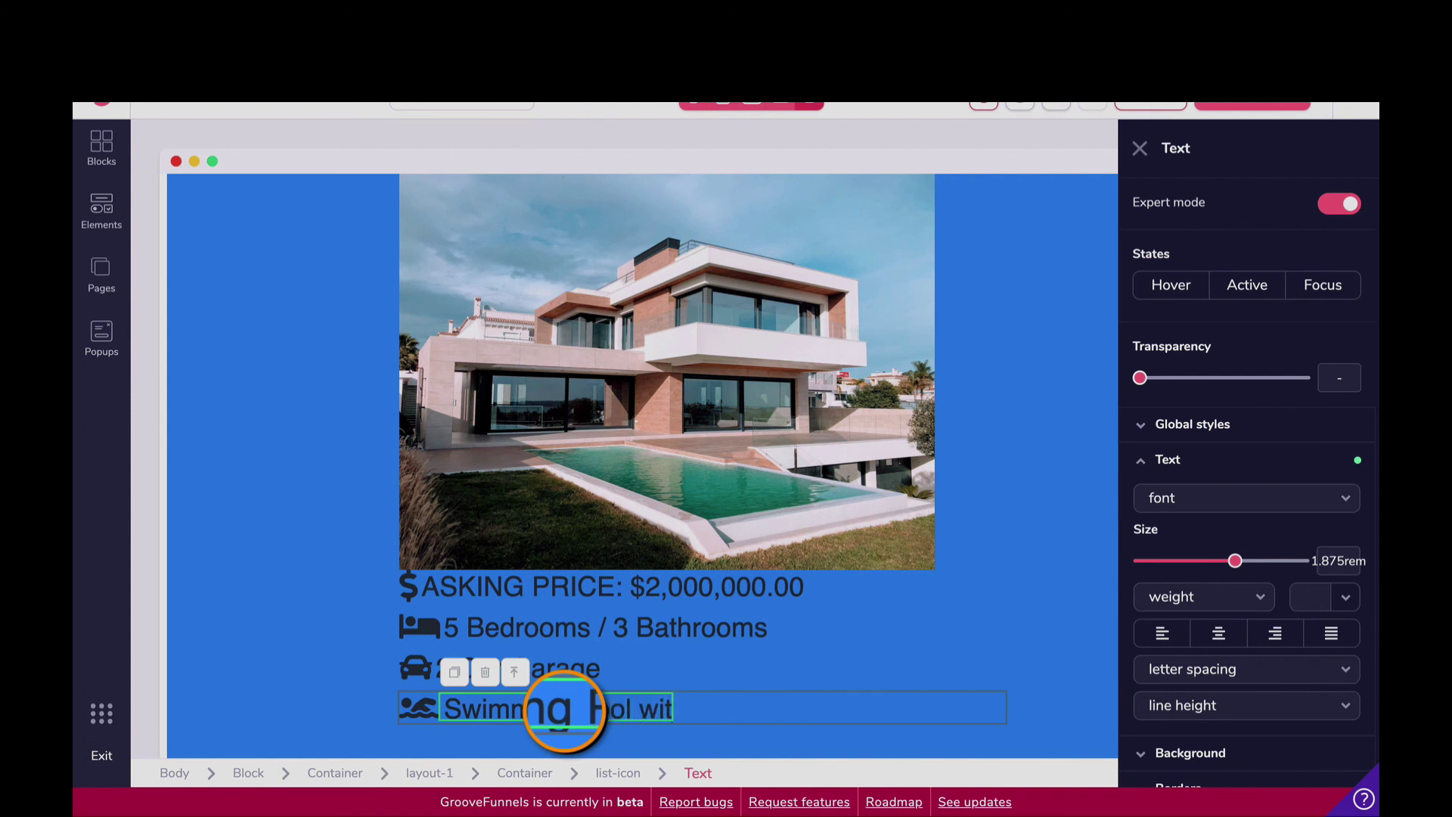
text(h Outdoor Deck)
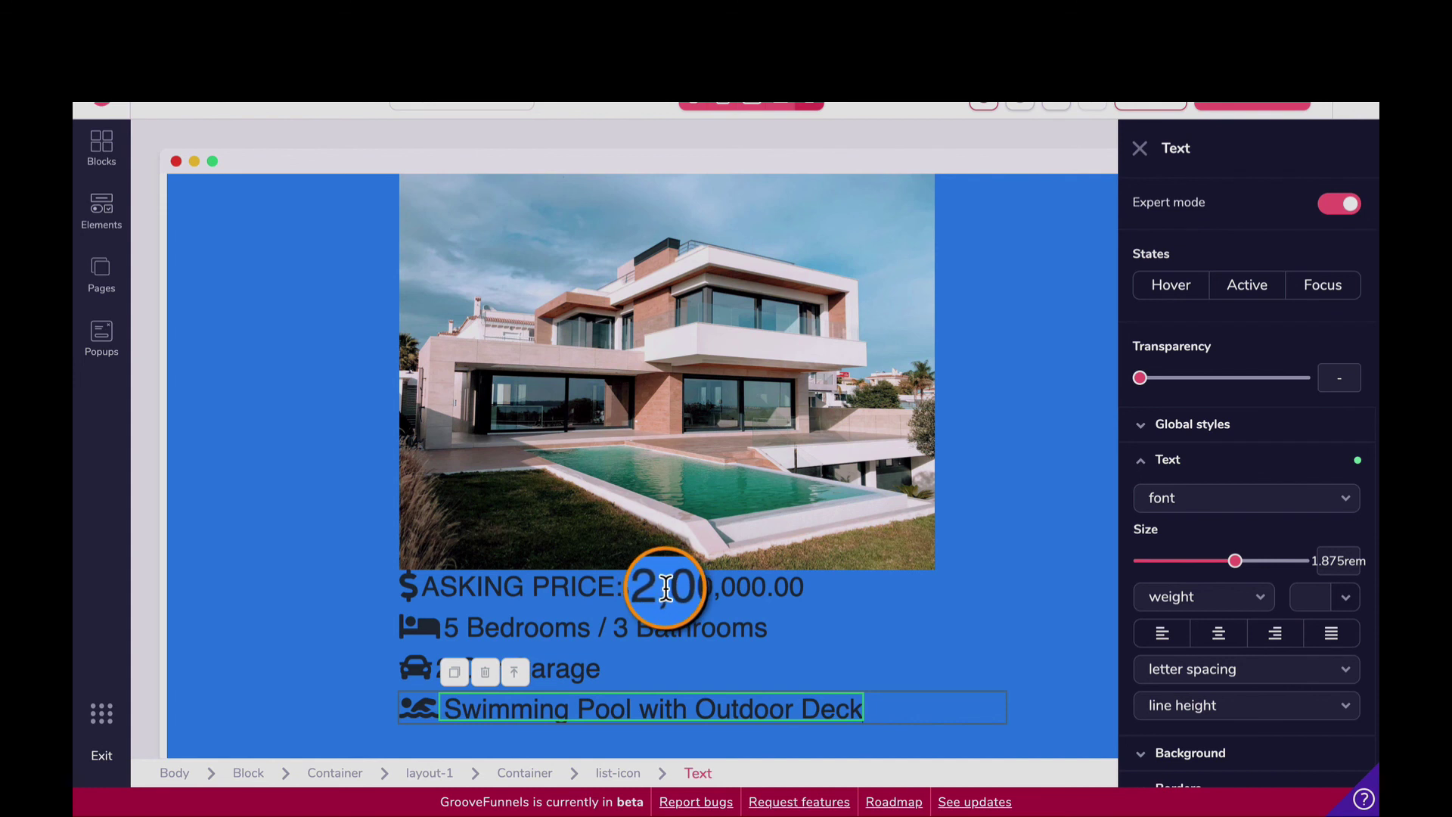
Step: Set the background colour of the dollar icon in the asking price row to white, #FFFFFF
click(913, 613)
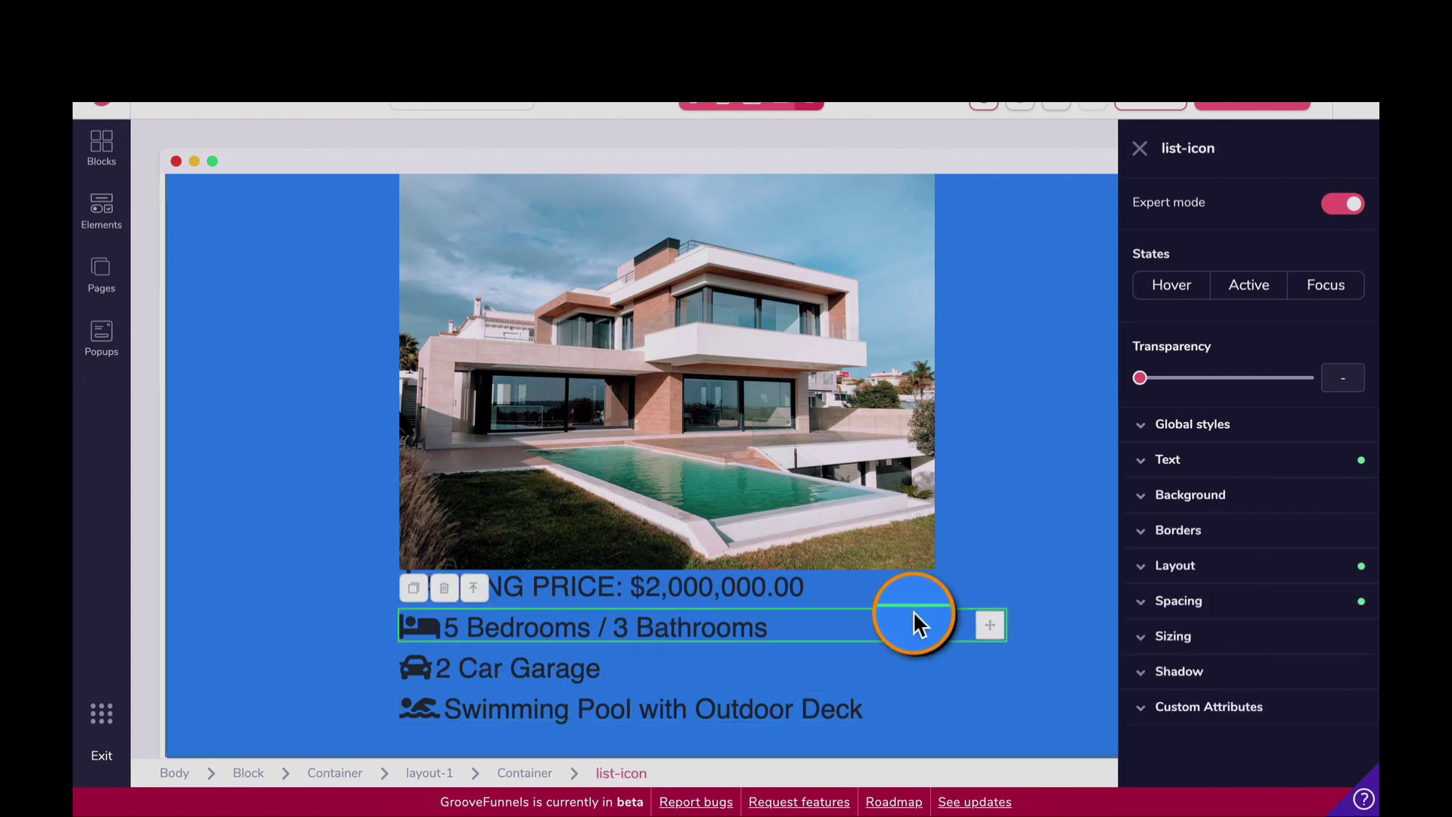
click(980, 584)
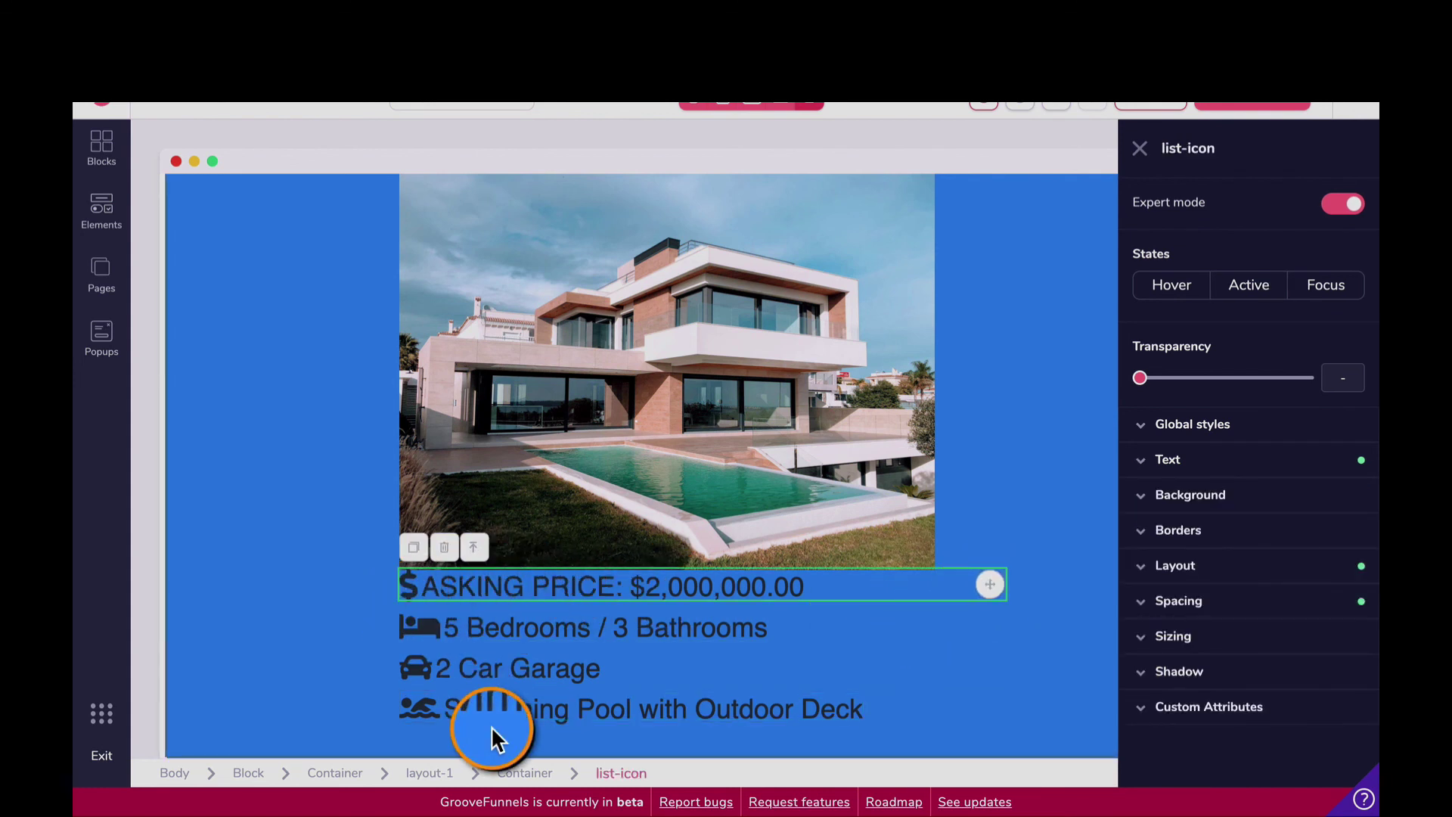
click(518, 772)
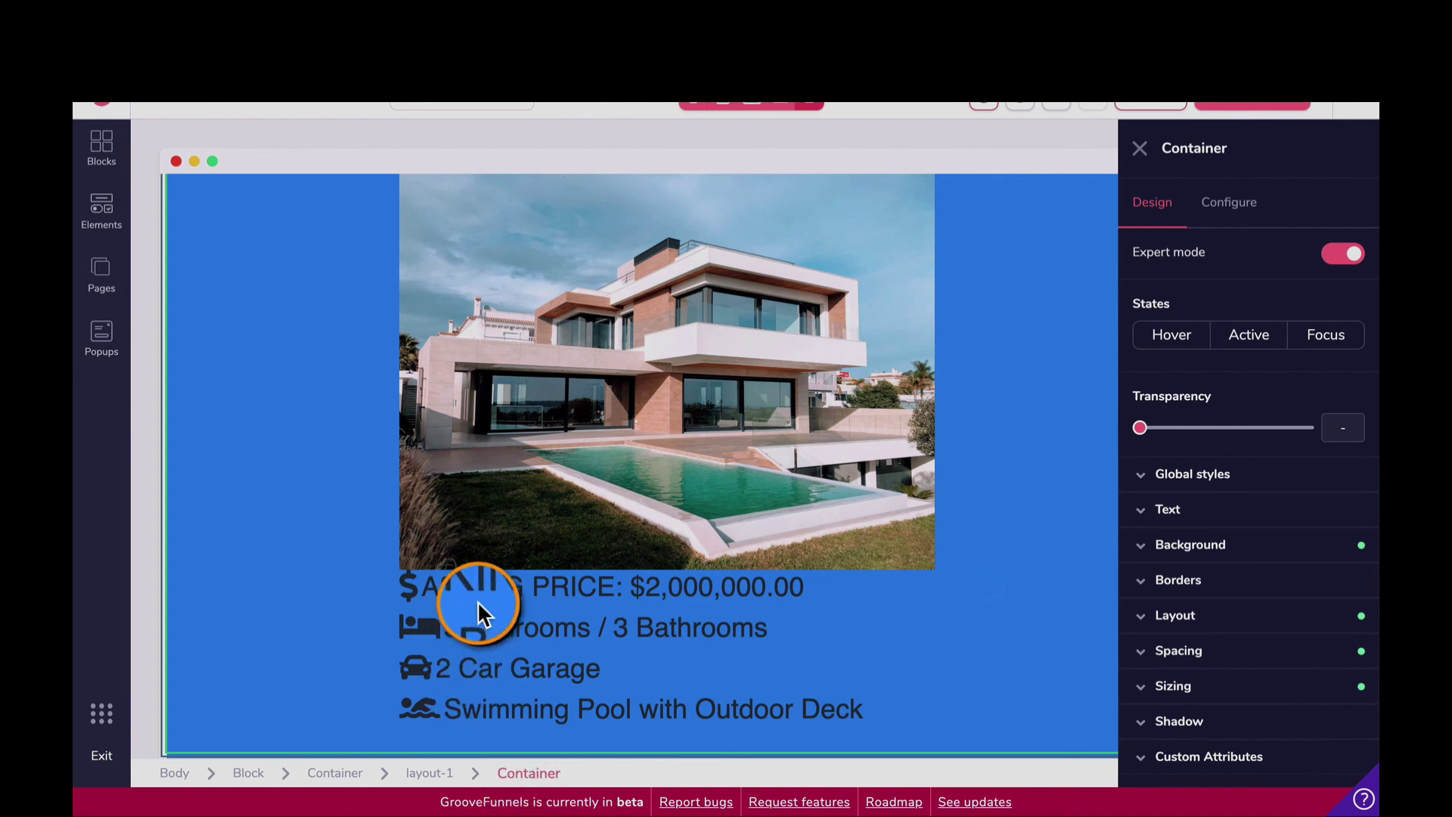
click(407, 592)
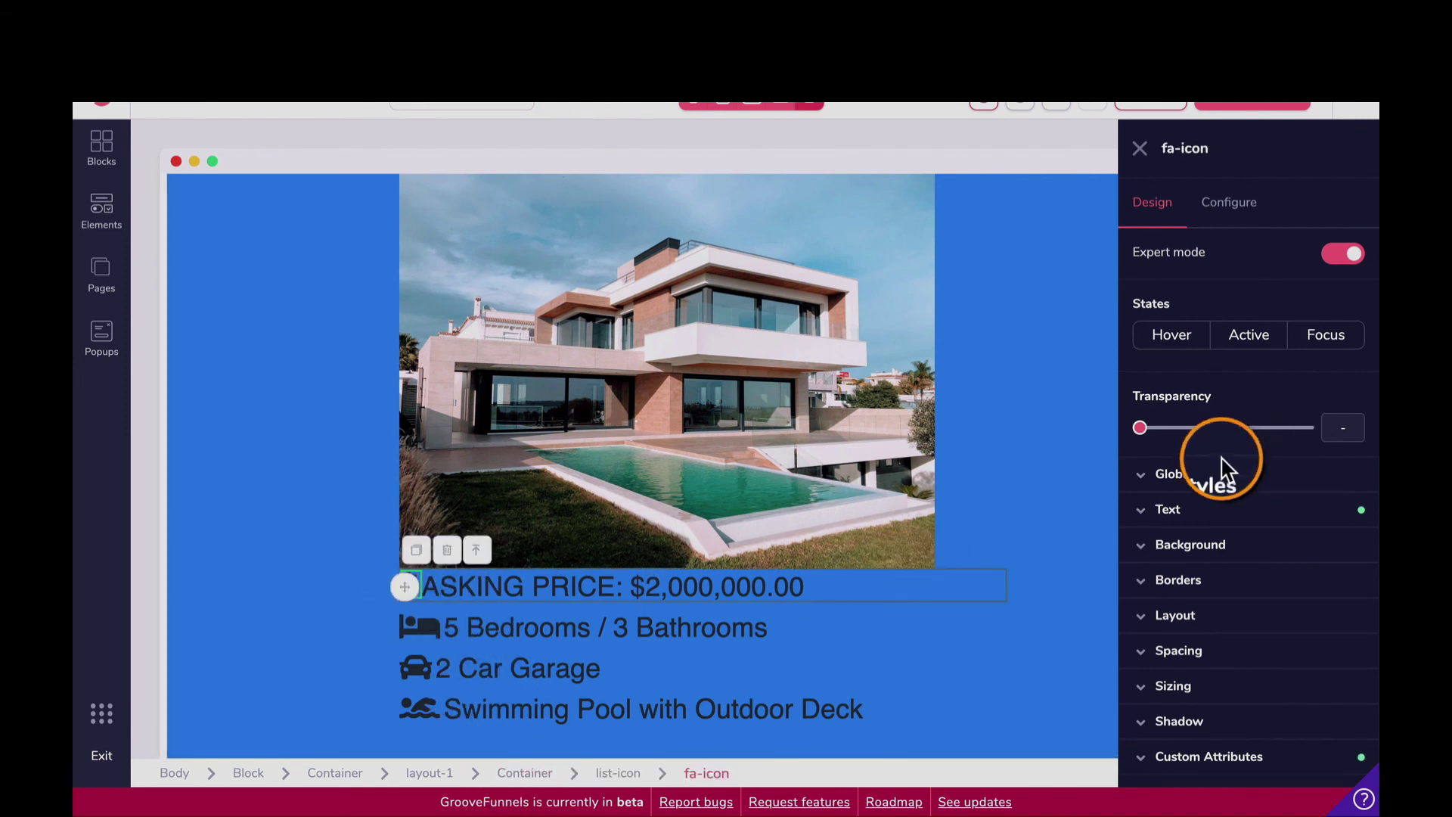
click(1222, 551)
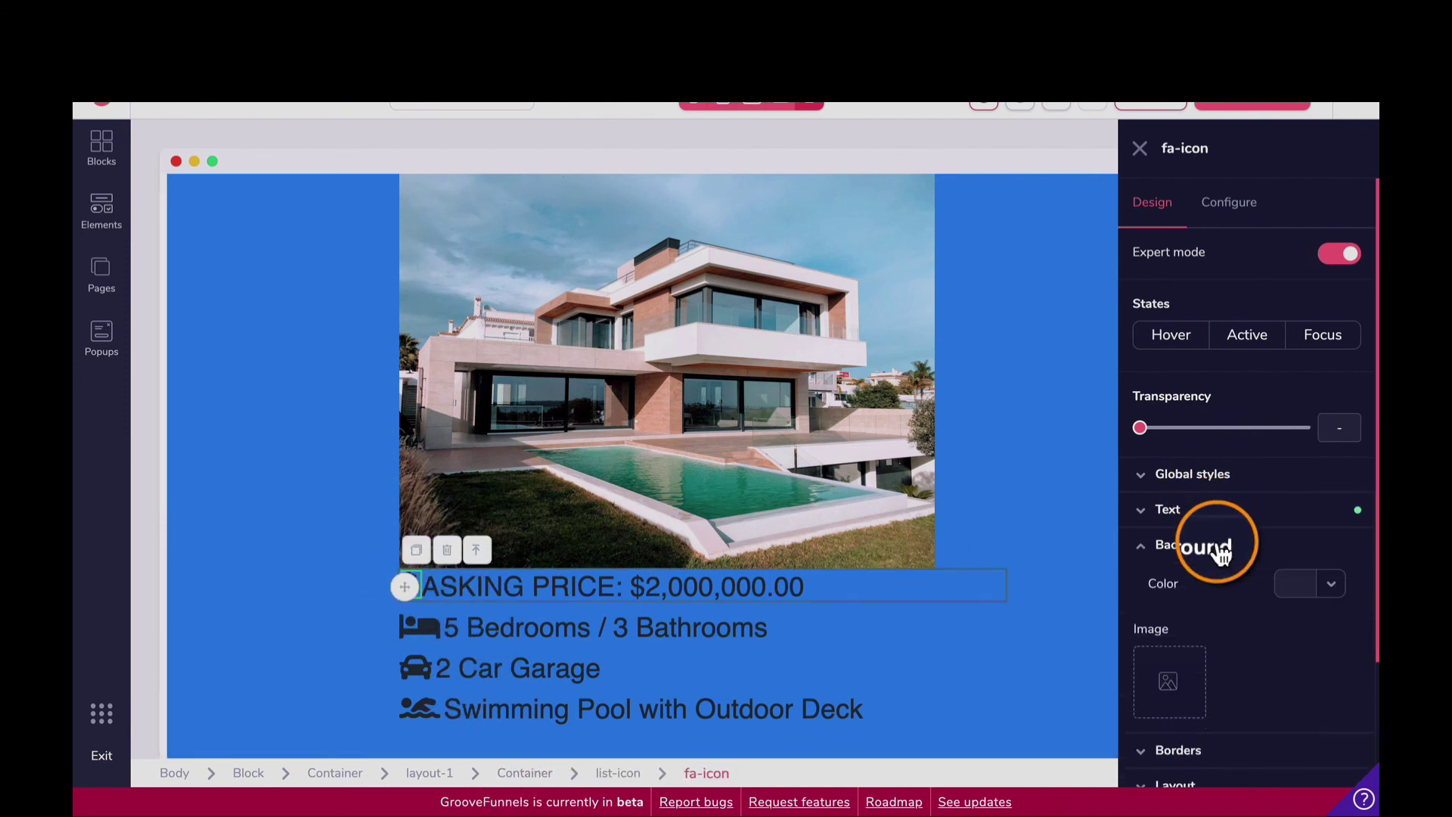
click(1325, 583)
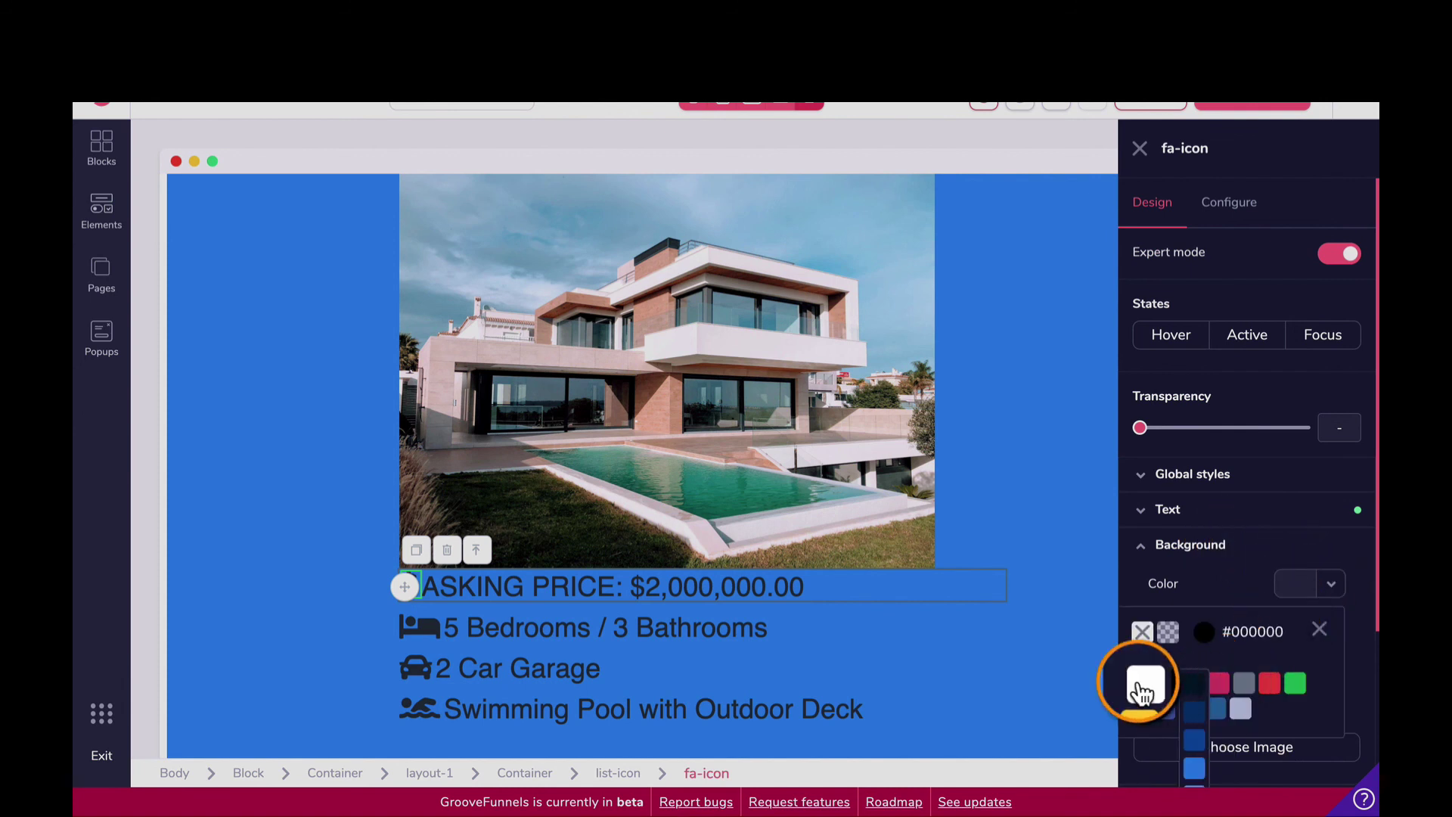
click(1143, 687)
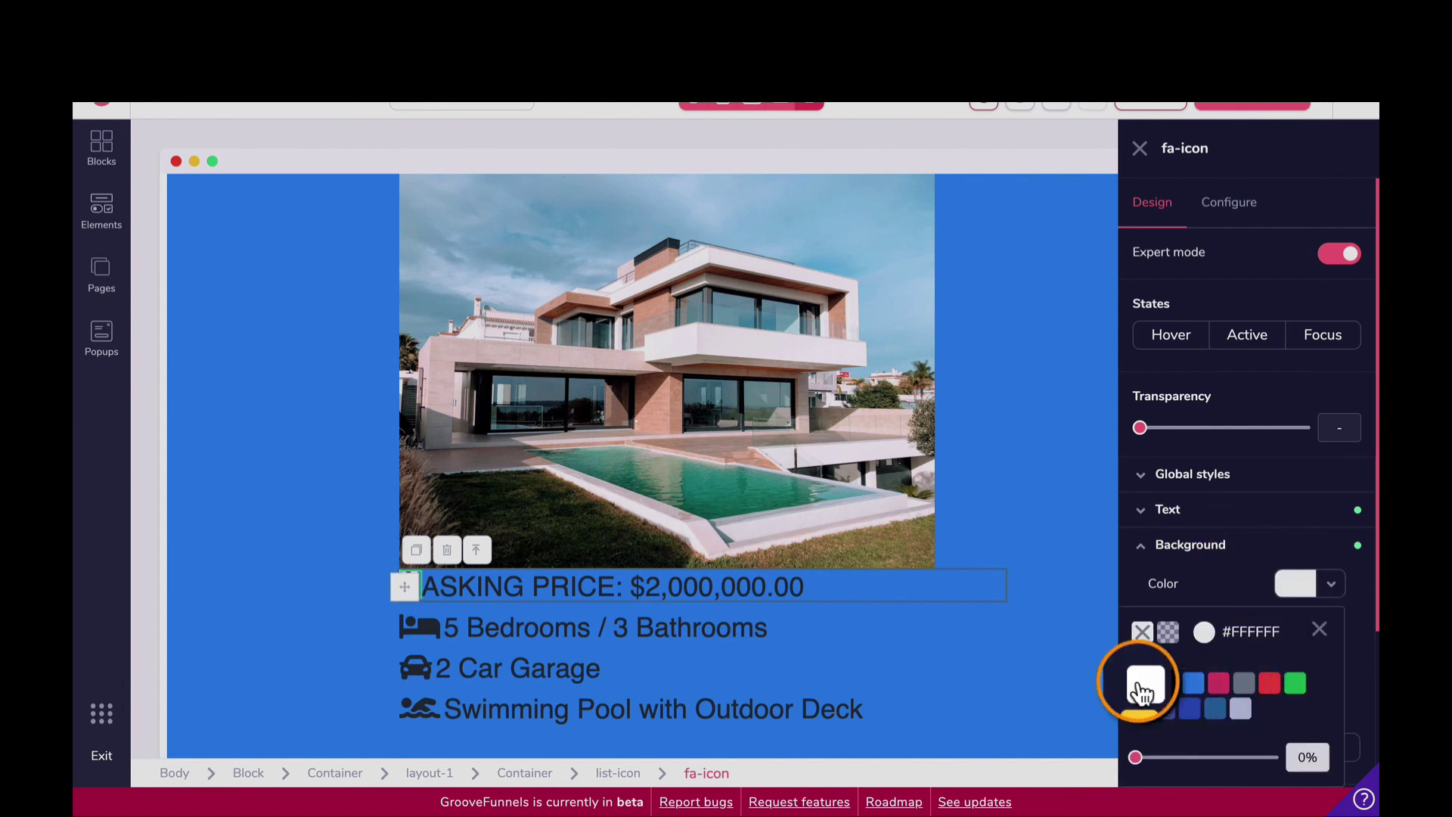
Step: Give the entire asking price list row a white #FFFFFF background
click(832, 593)
click(1210, 496)
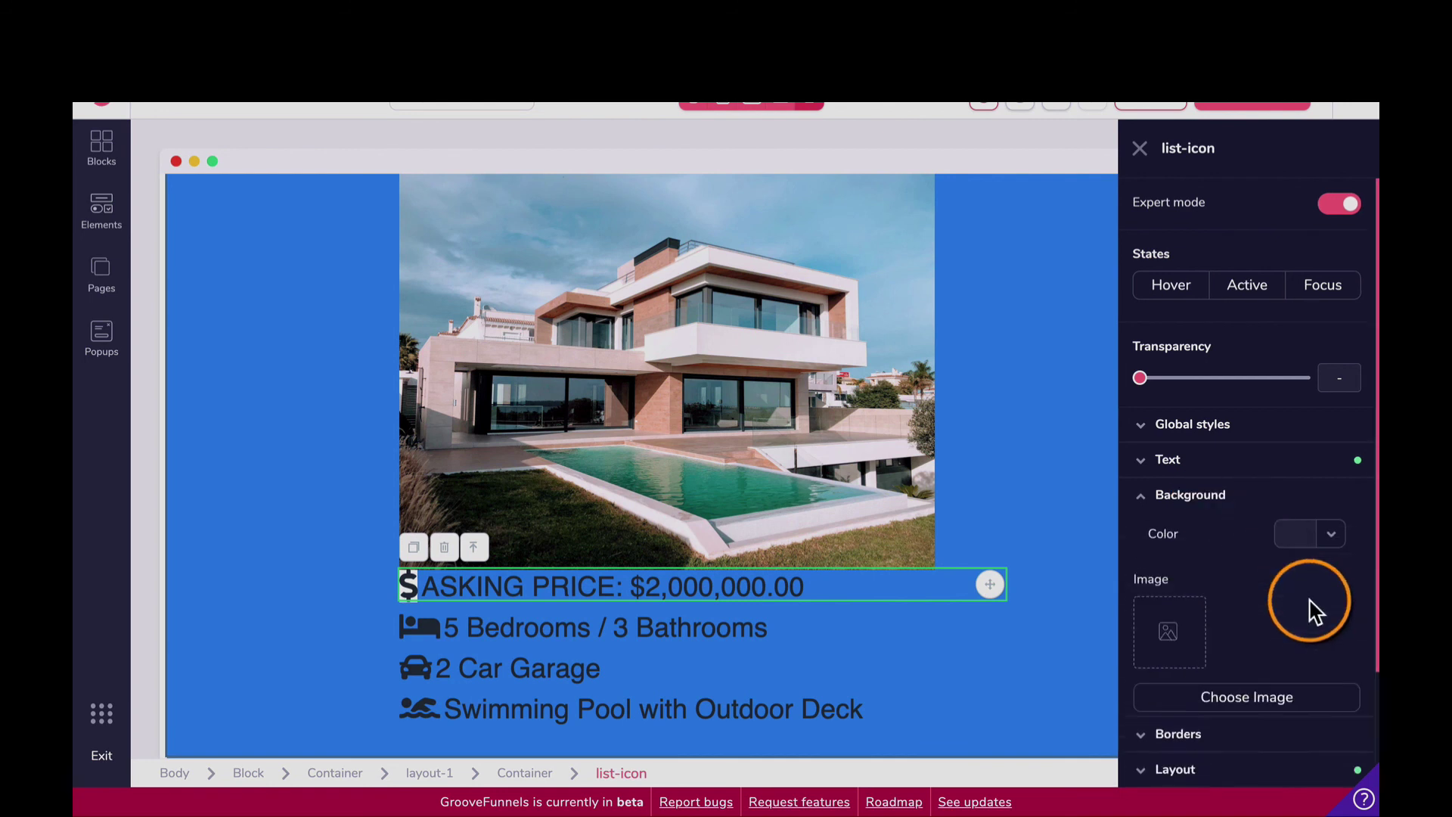
click(1335, 529)
click(1142, 633)
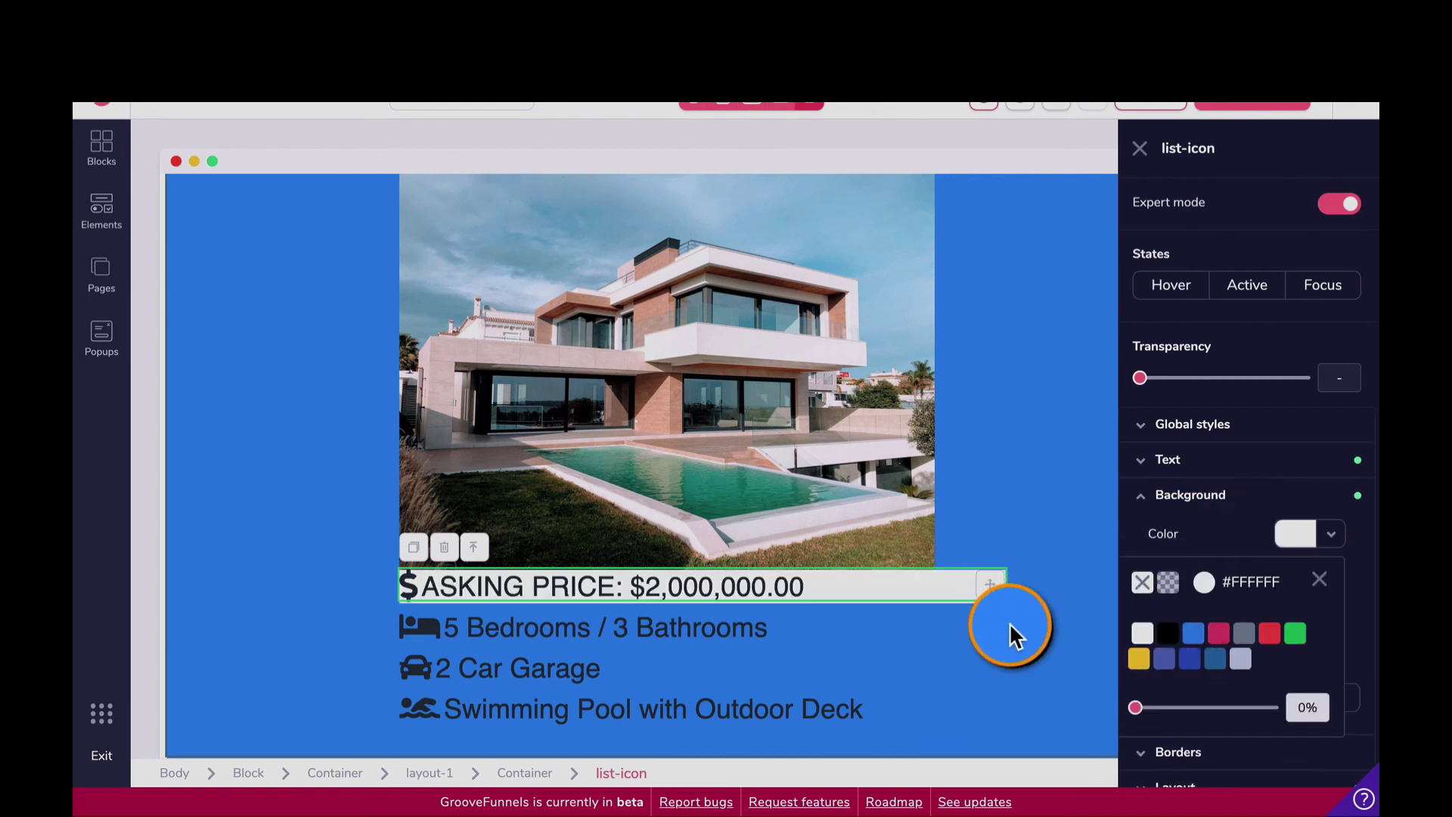
Step: Change the text colour of the asking price row to red, #DC1818
click(1192, 460)
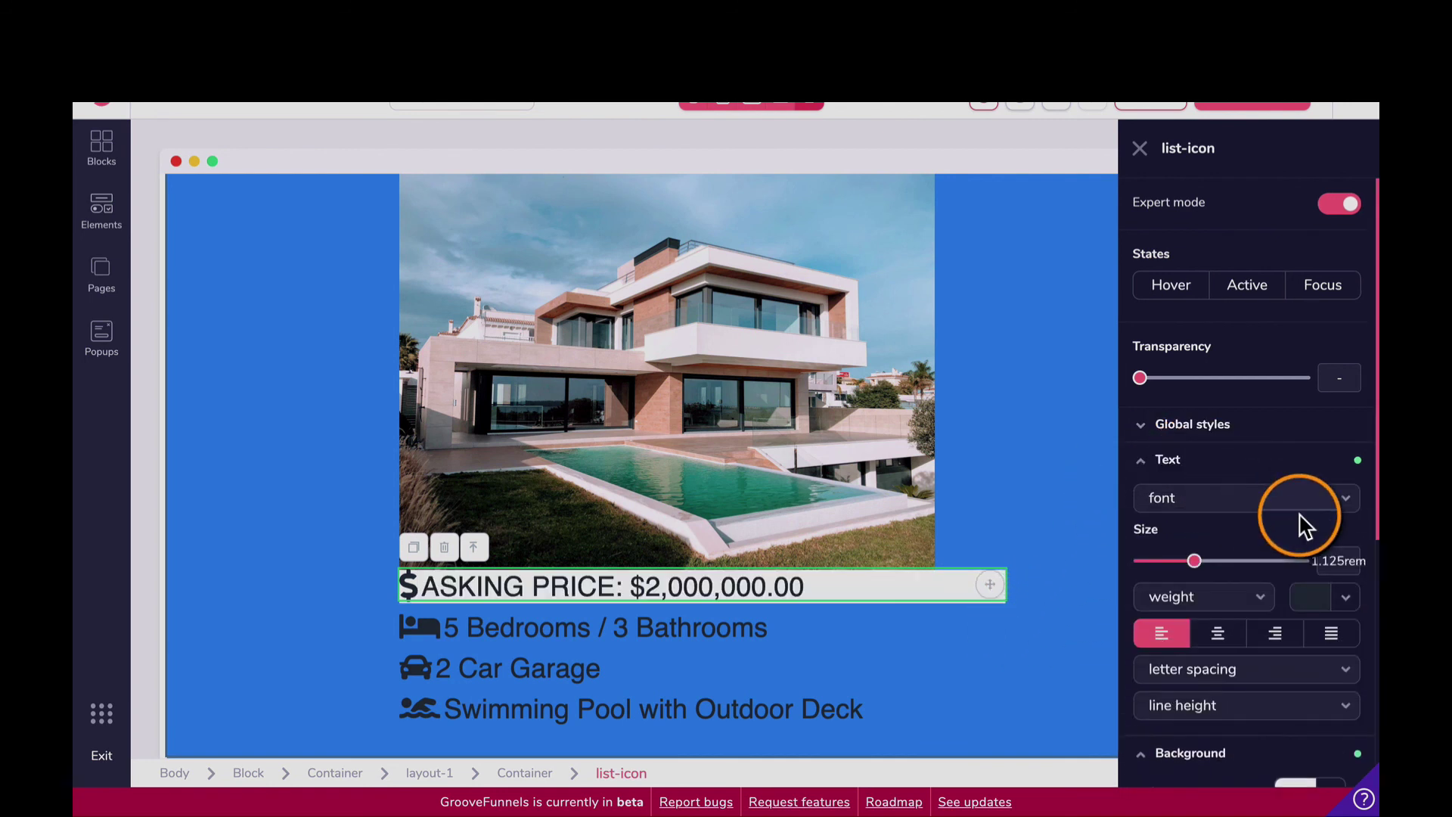
click(1314, 599)
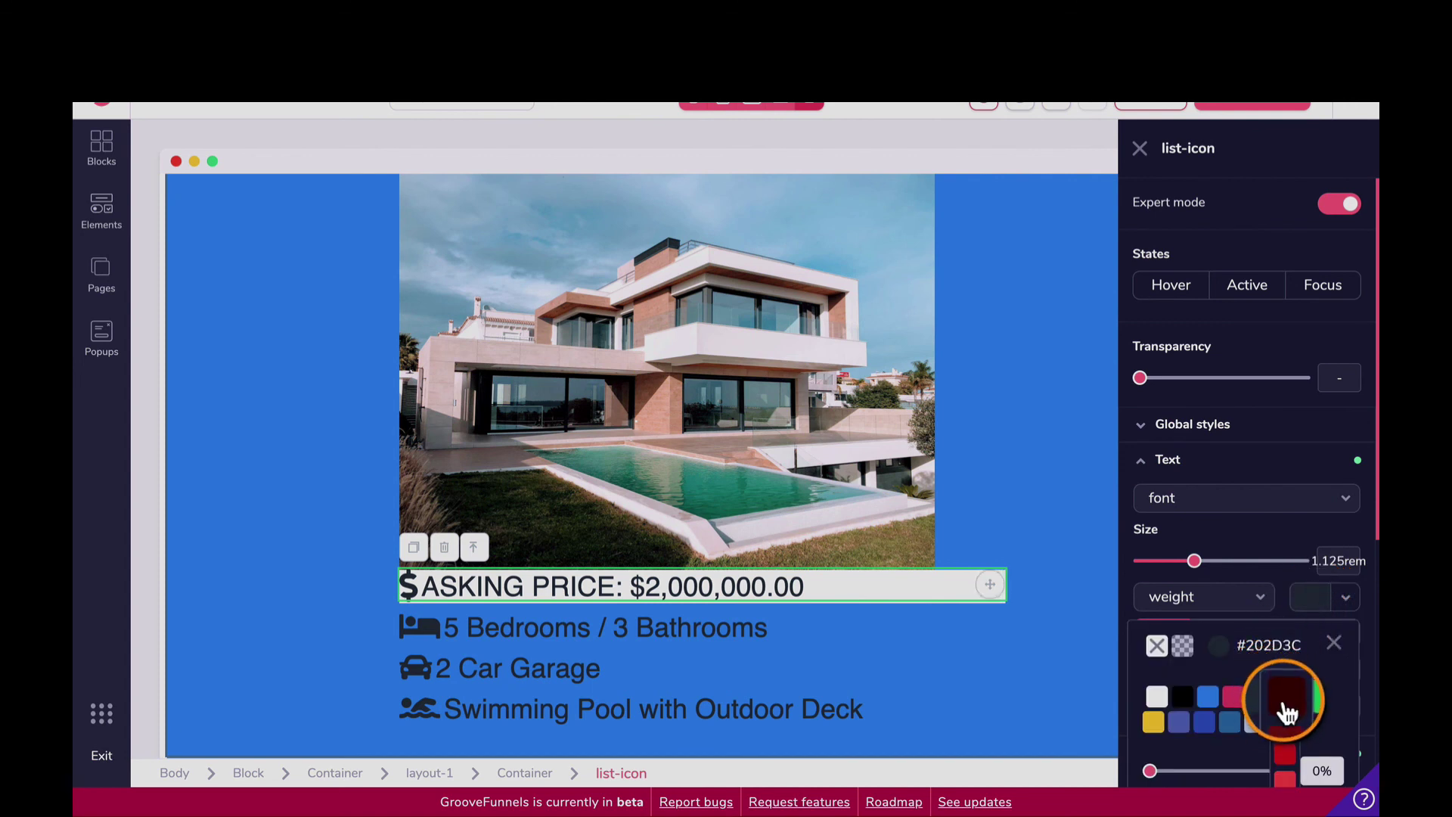
click(1285, 754)
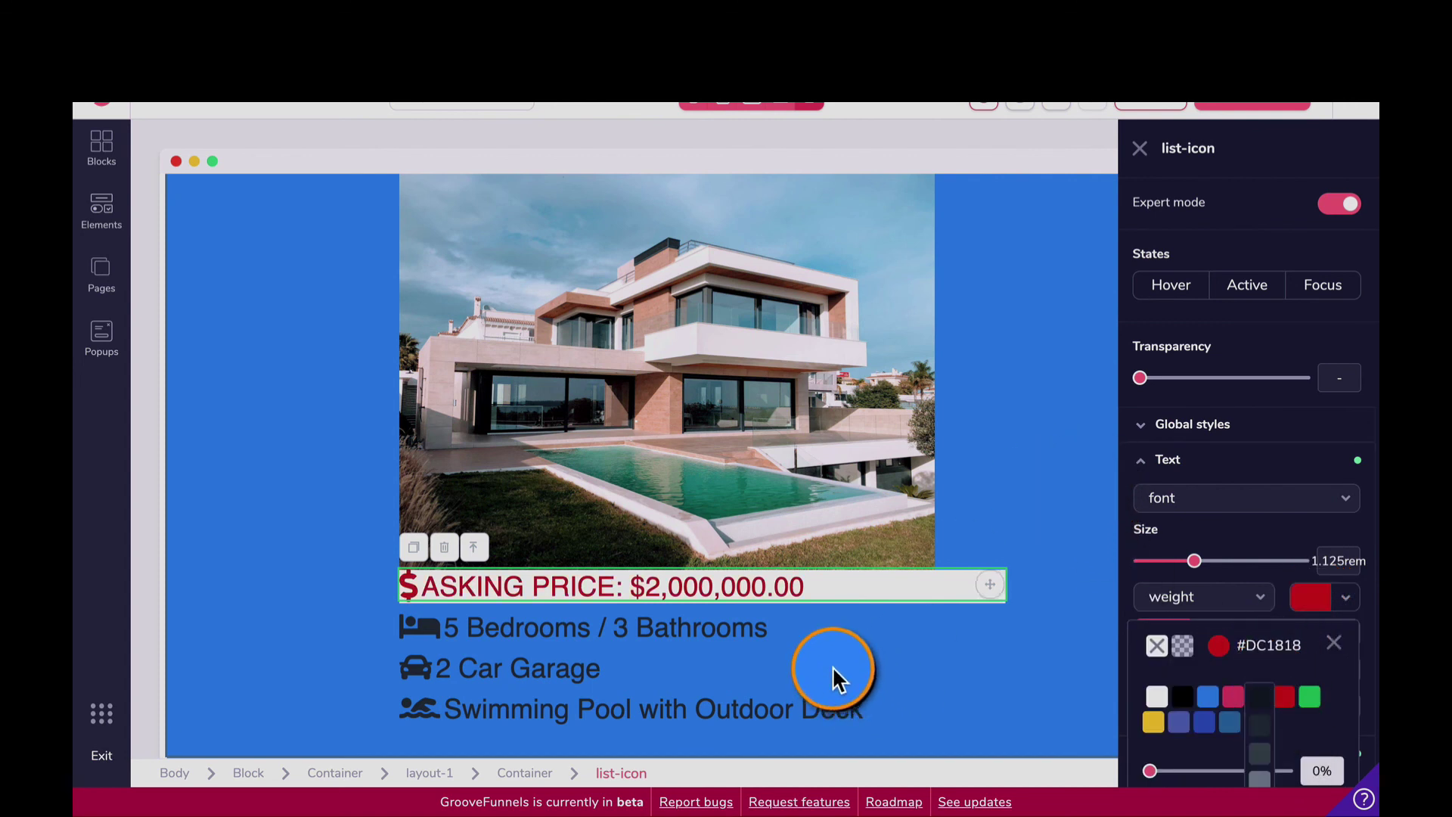
click(828, 630)
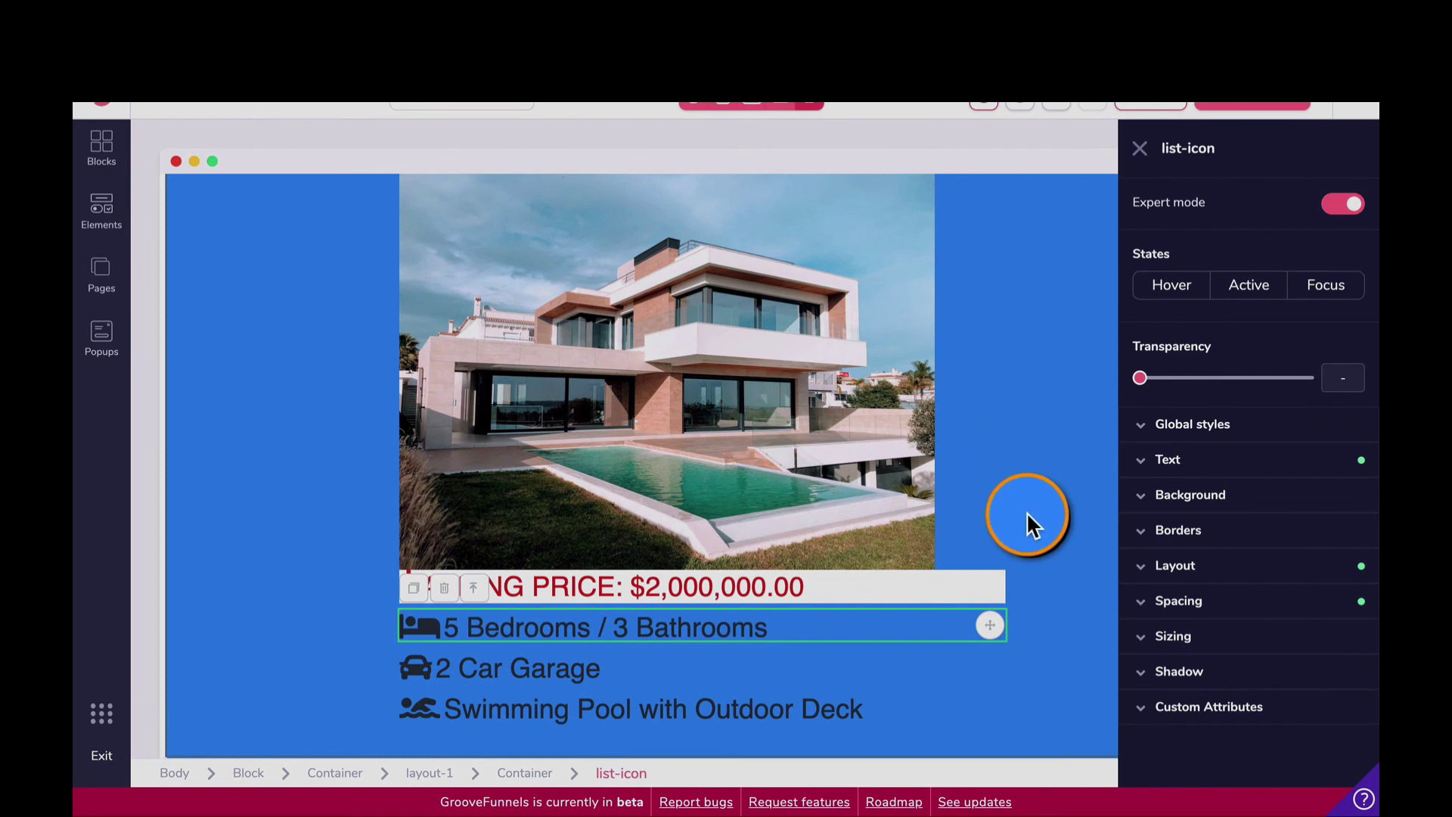
Step: Close the element settings and review the page from the free appraisal header through the Spotlight Listing photo and icon list
scroll(995, 501, up, 4)
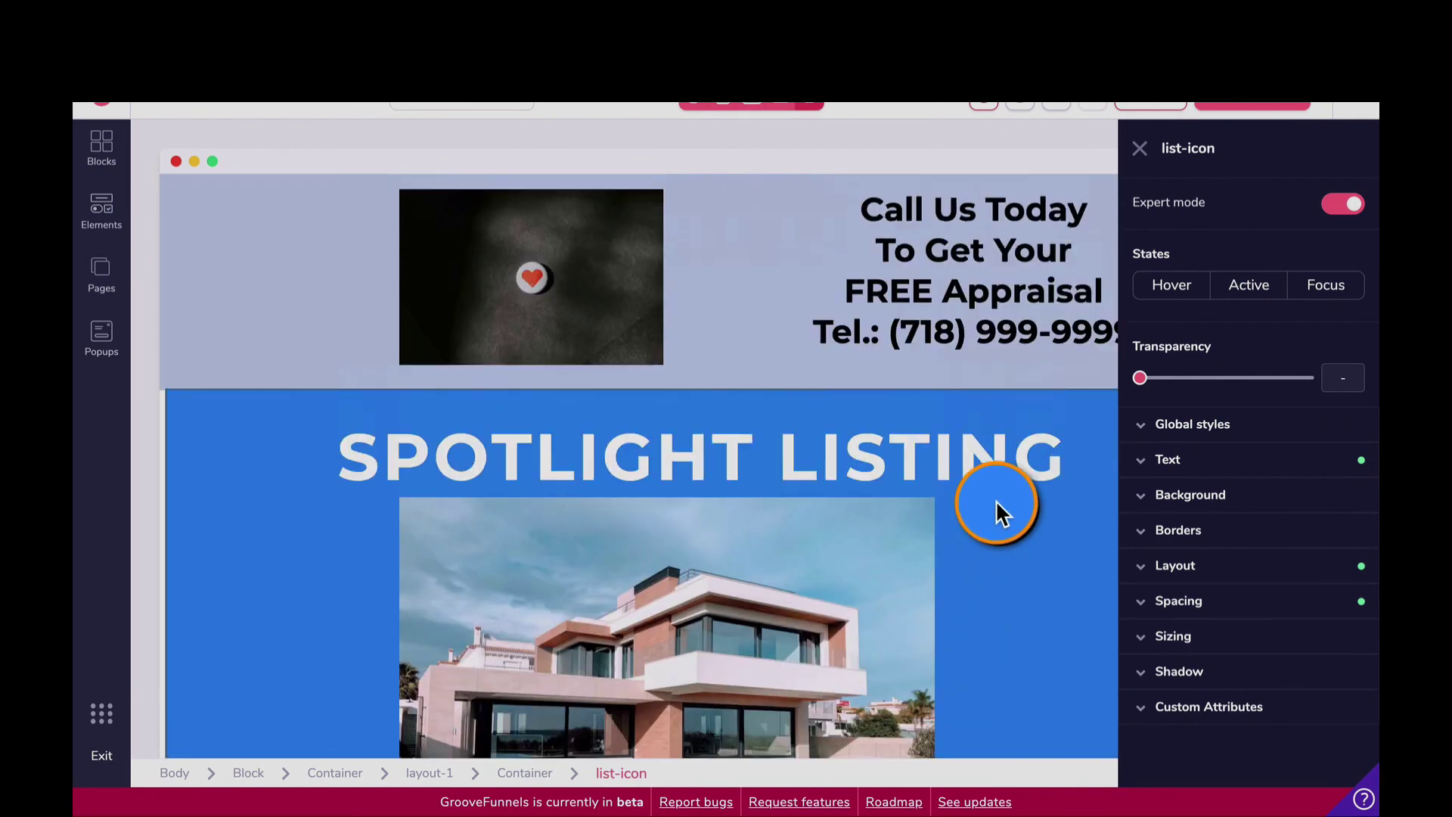
click(868, 356)
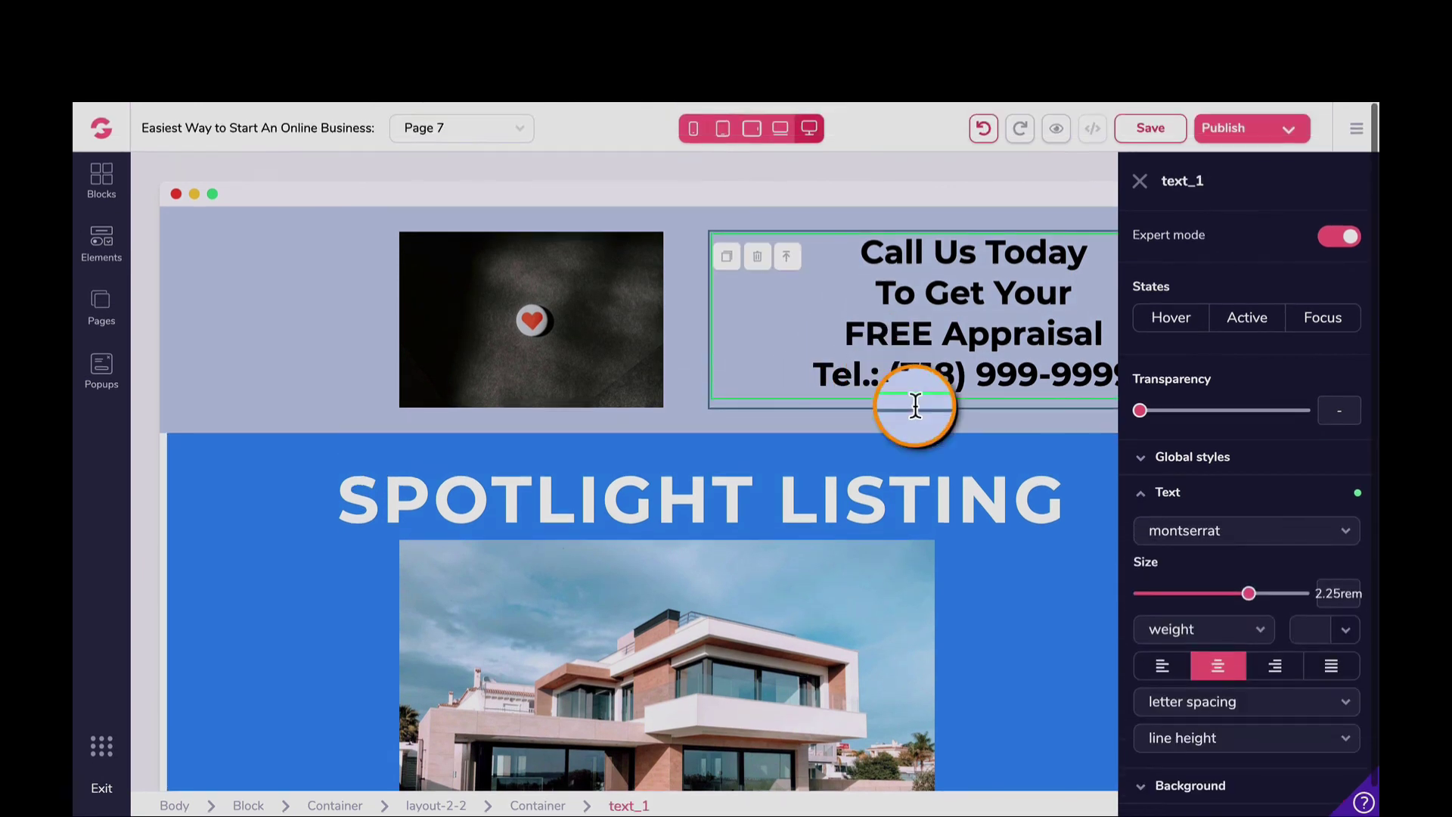
click(1049, 562)
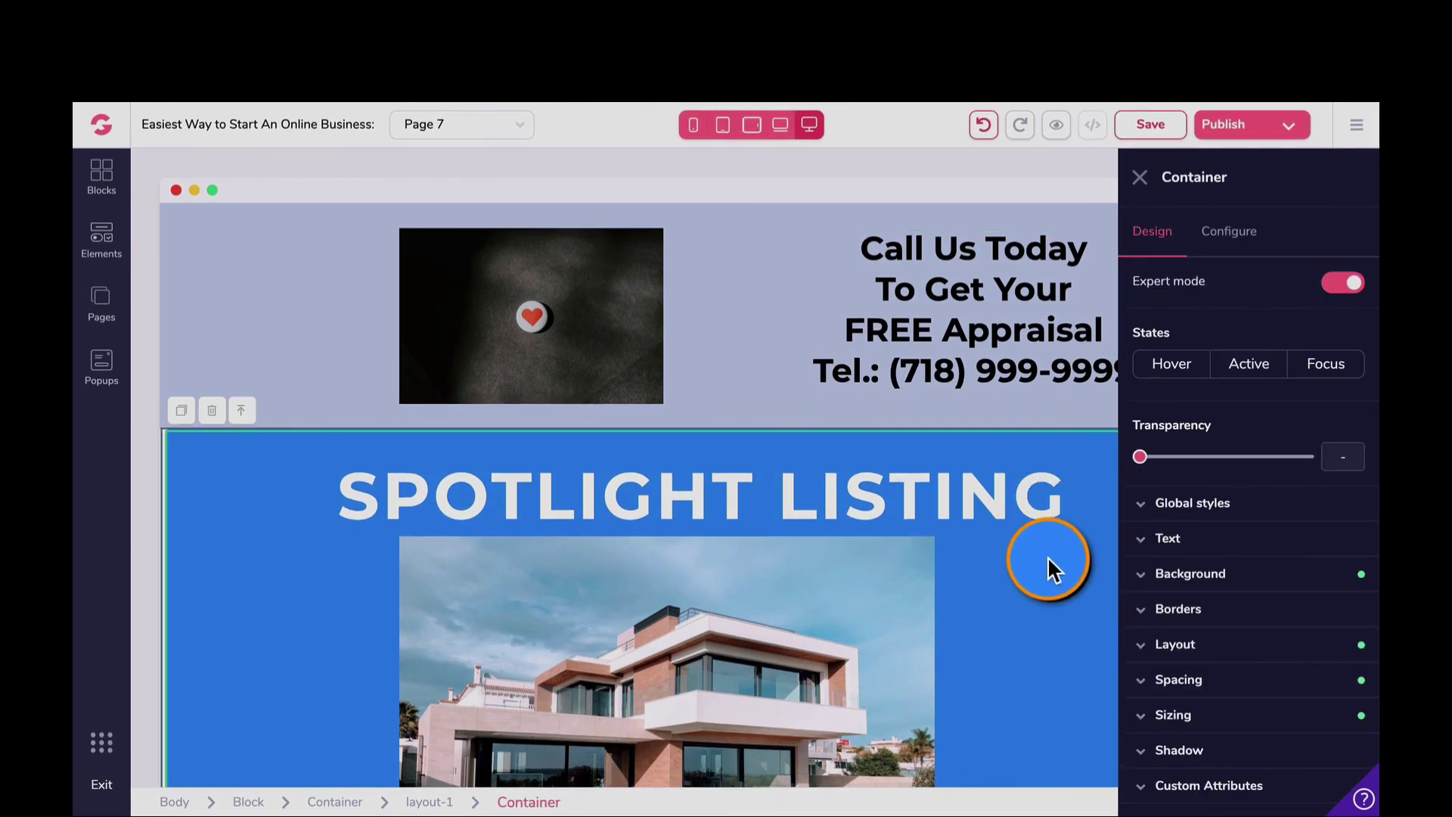
click(1109, 176)
click(1062, 322)
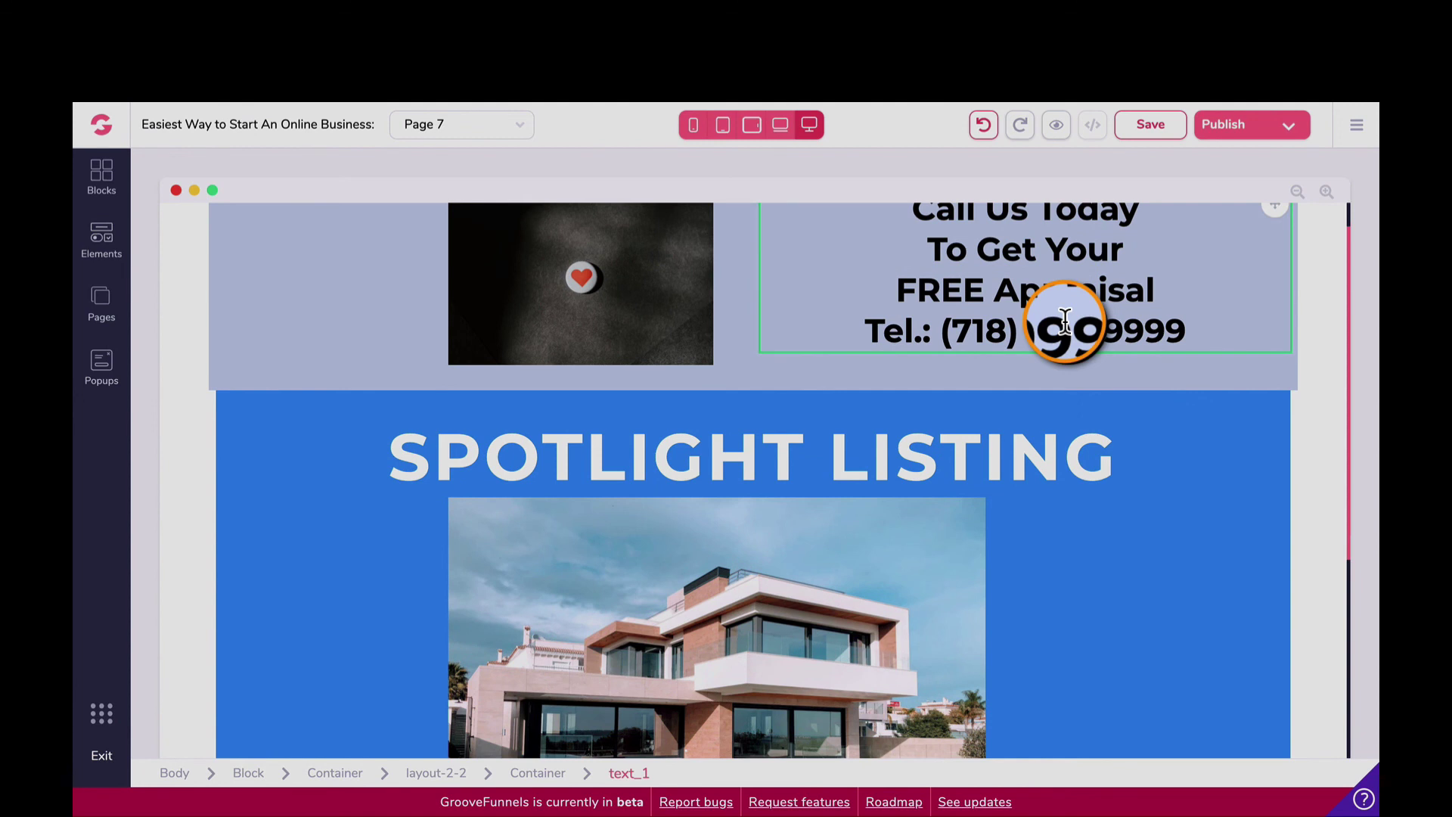
scroll(1065, 321, up, 1)
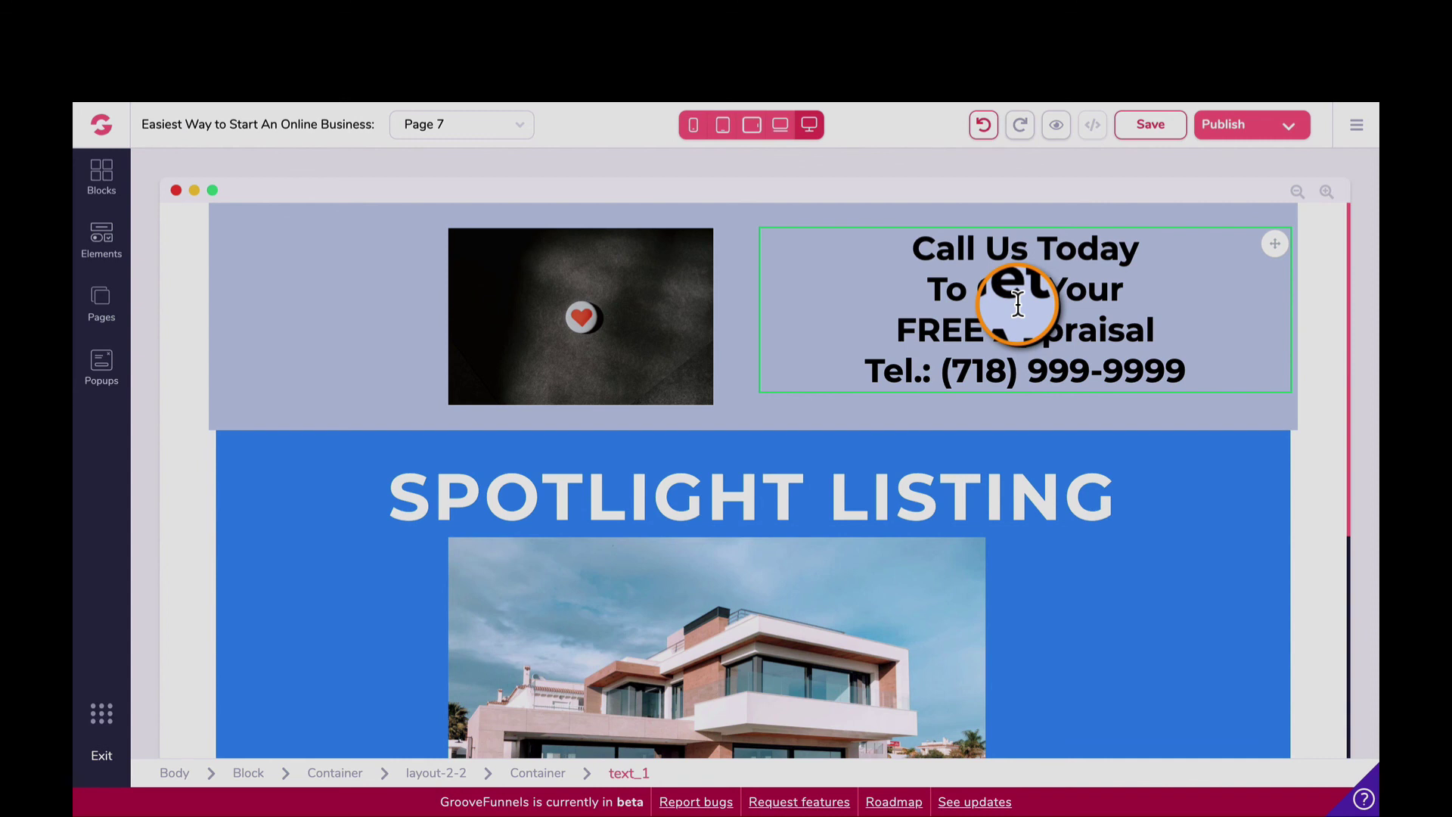
scroll(900, 394, down, 3)
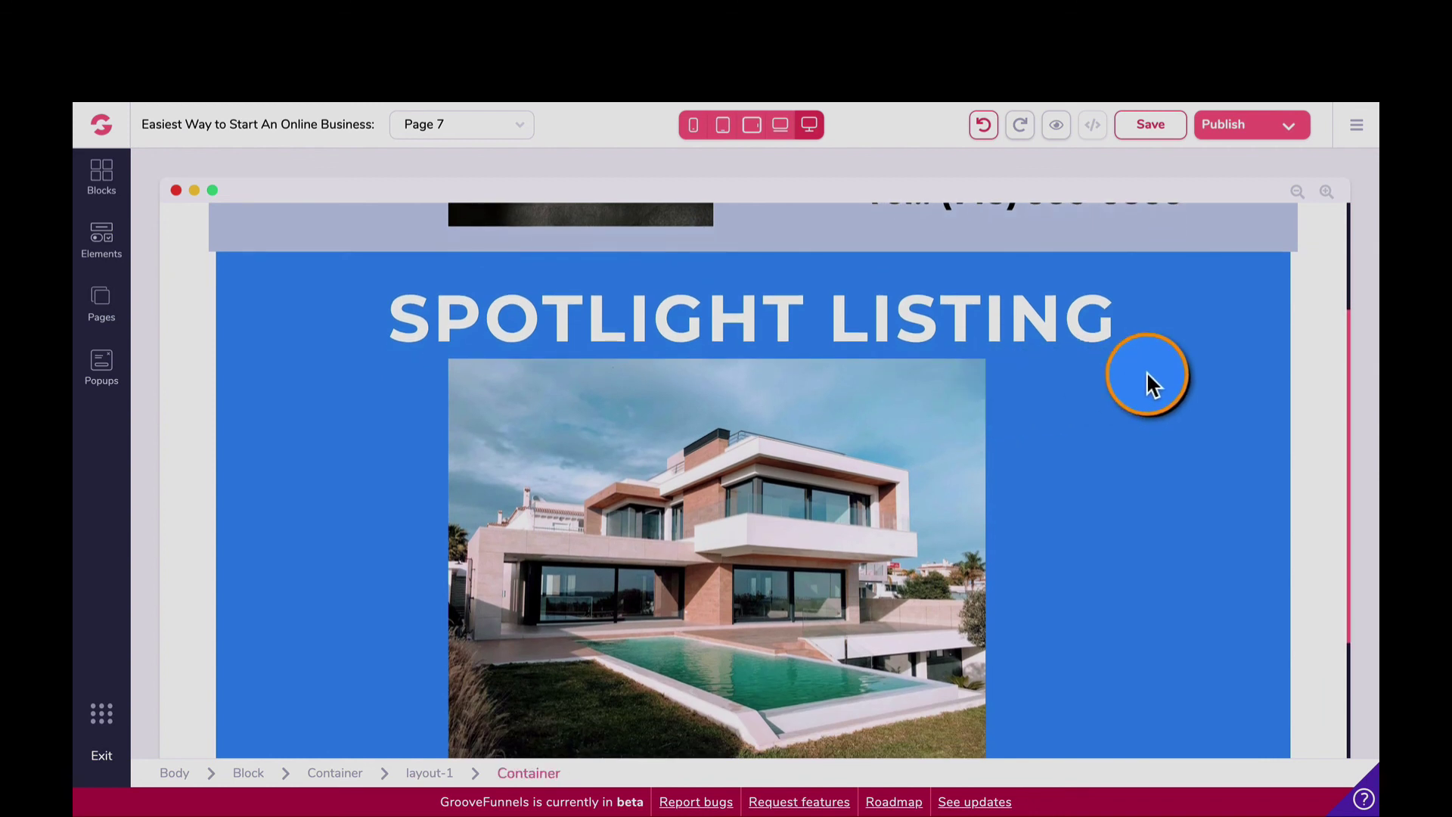
scroll(1124, 391, down, 1)
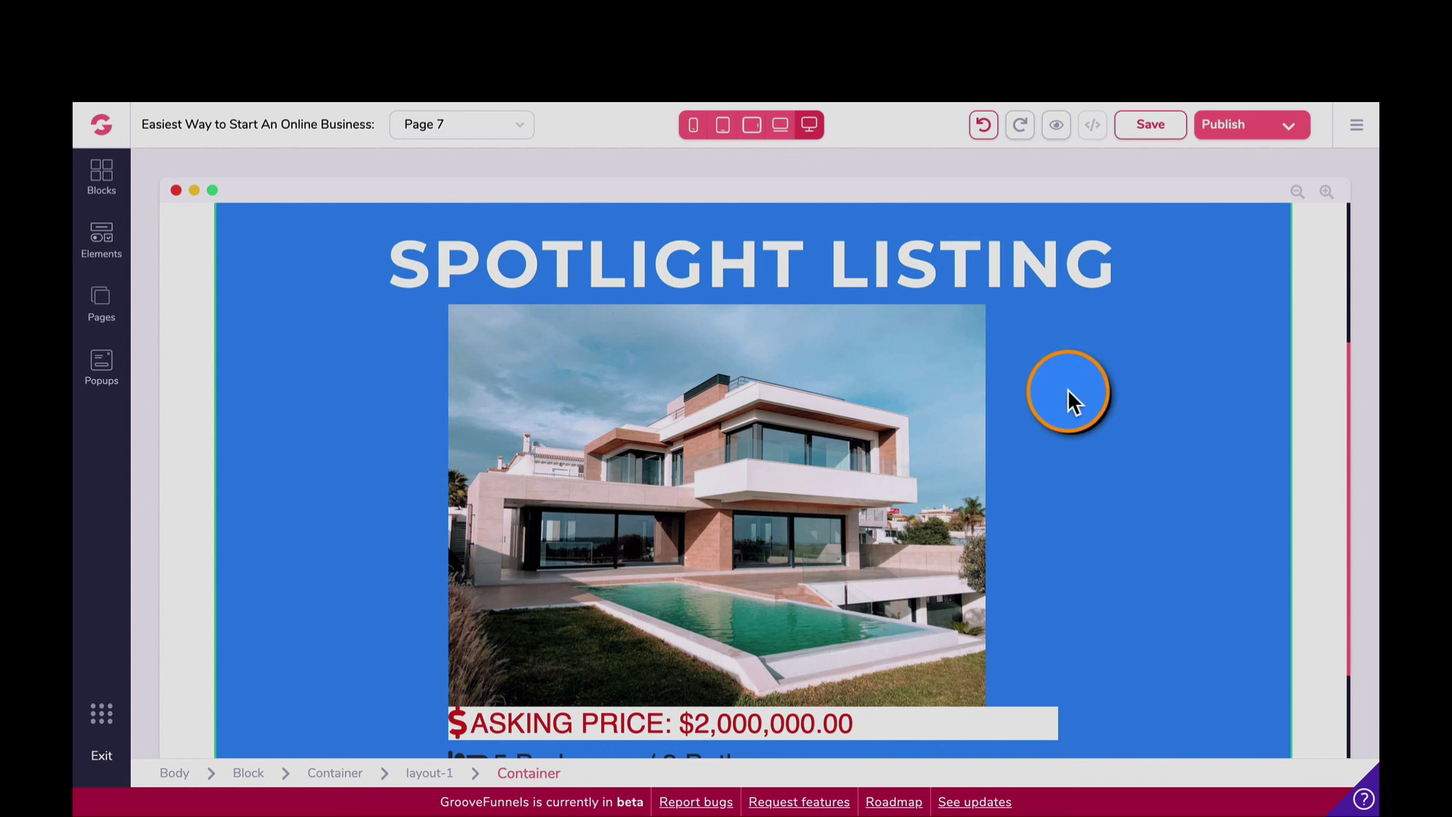
scroll(1069, 389, down, 1)
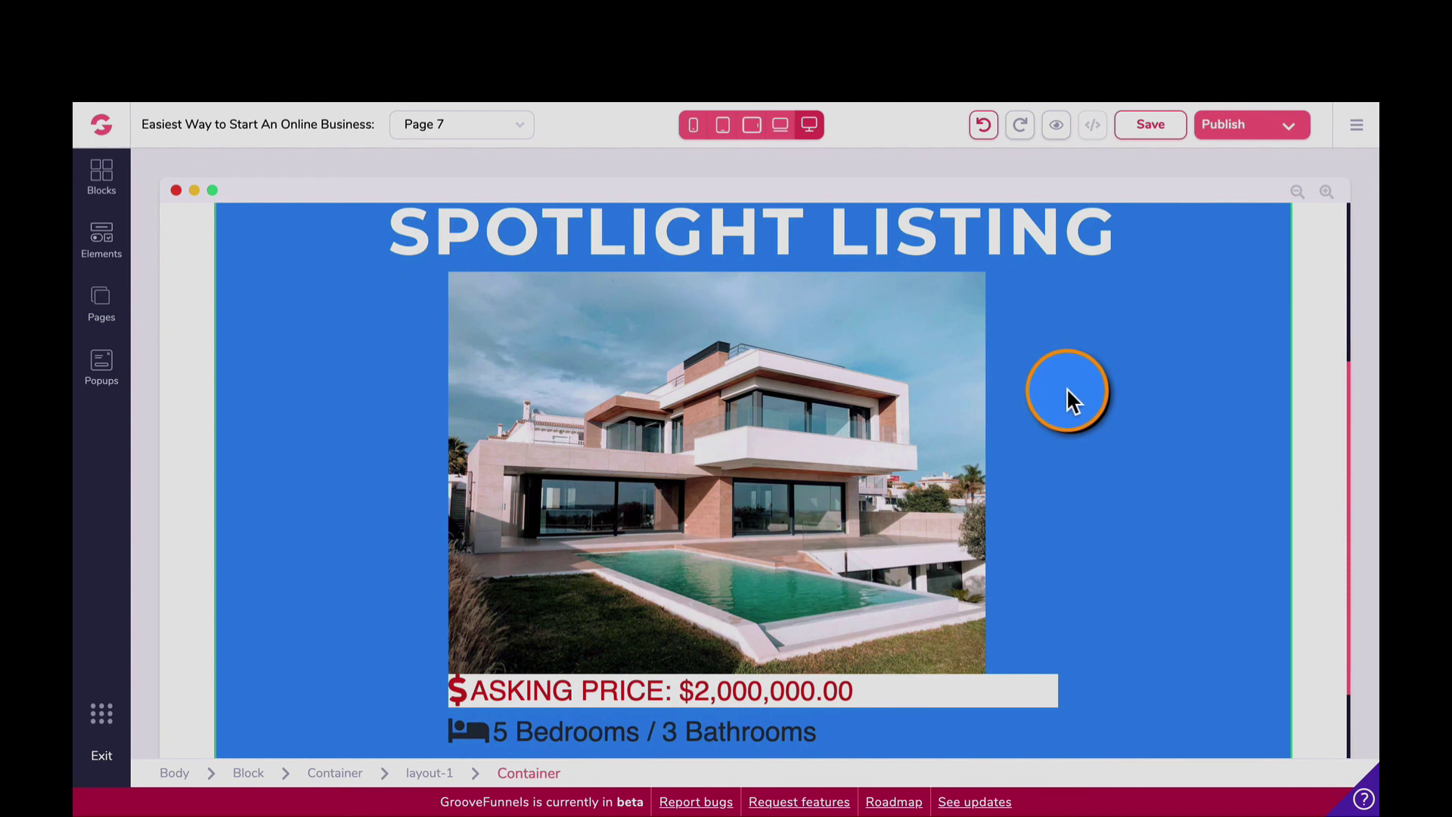
scroll(1063, 400, down, 1)
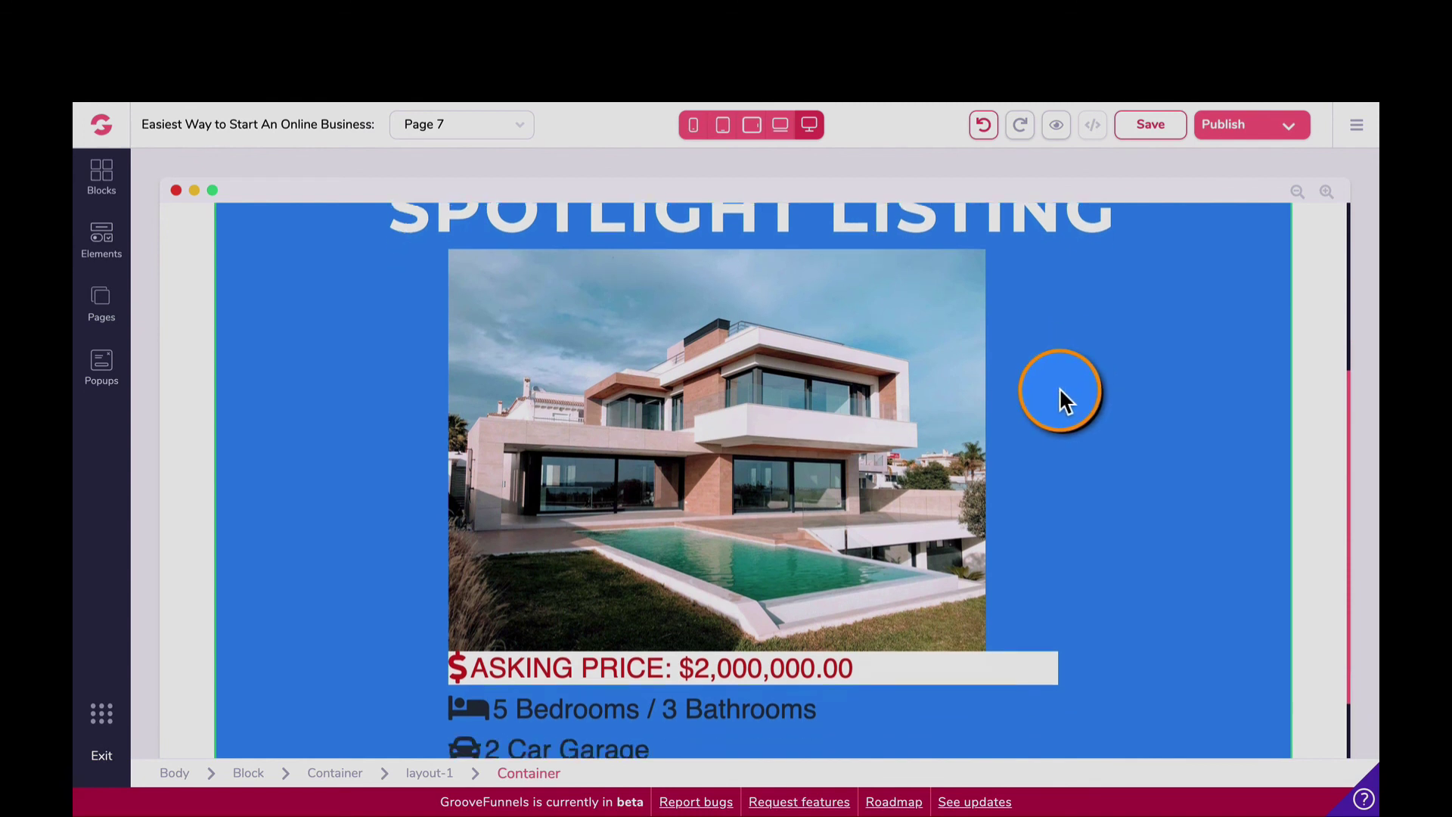
scroll(1063, 400, down, 1)
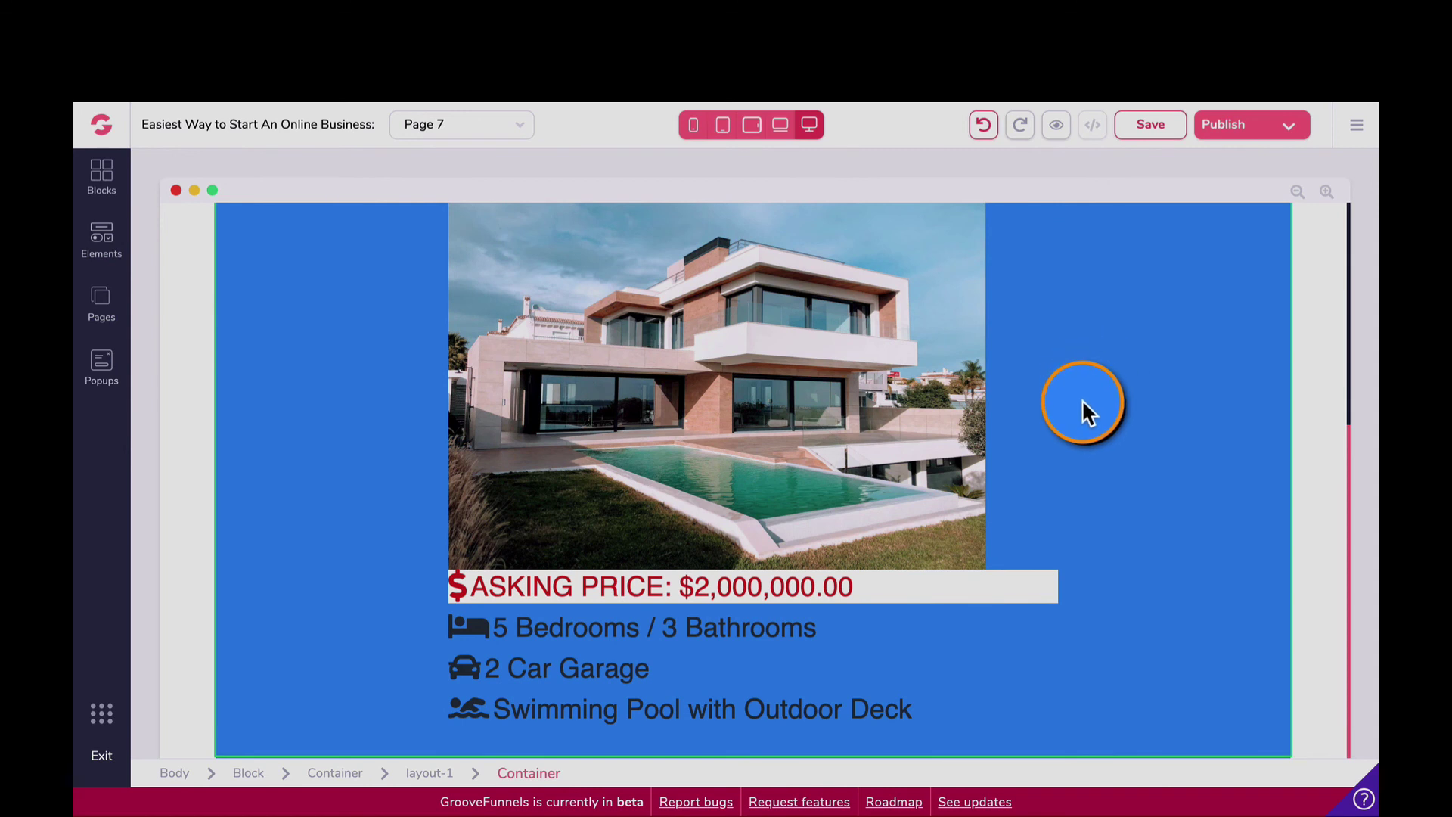
click(955, 556)
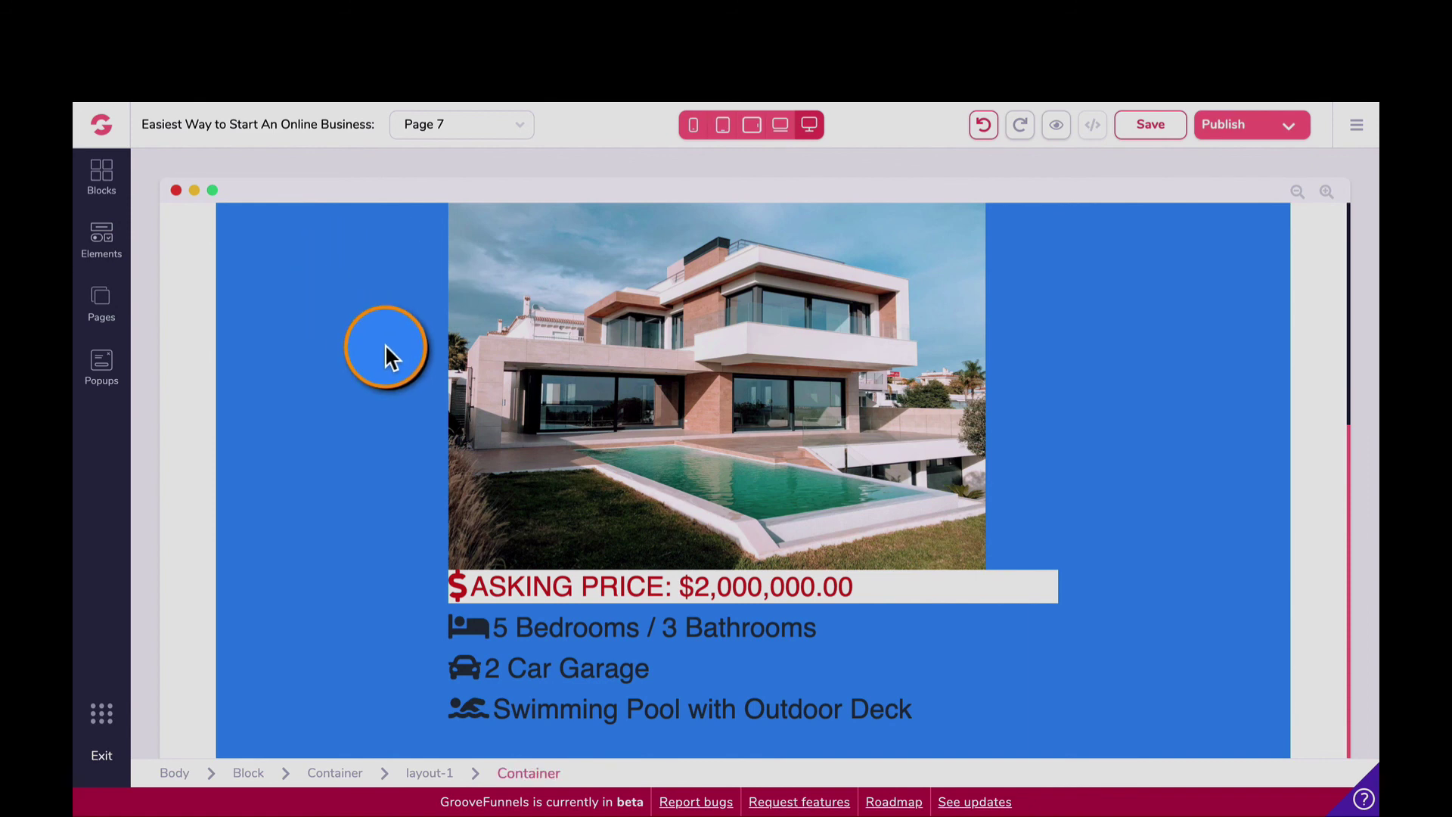
click(1050, 406)
scroll(1050, 405, up, 5)
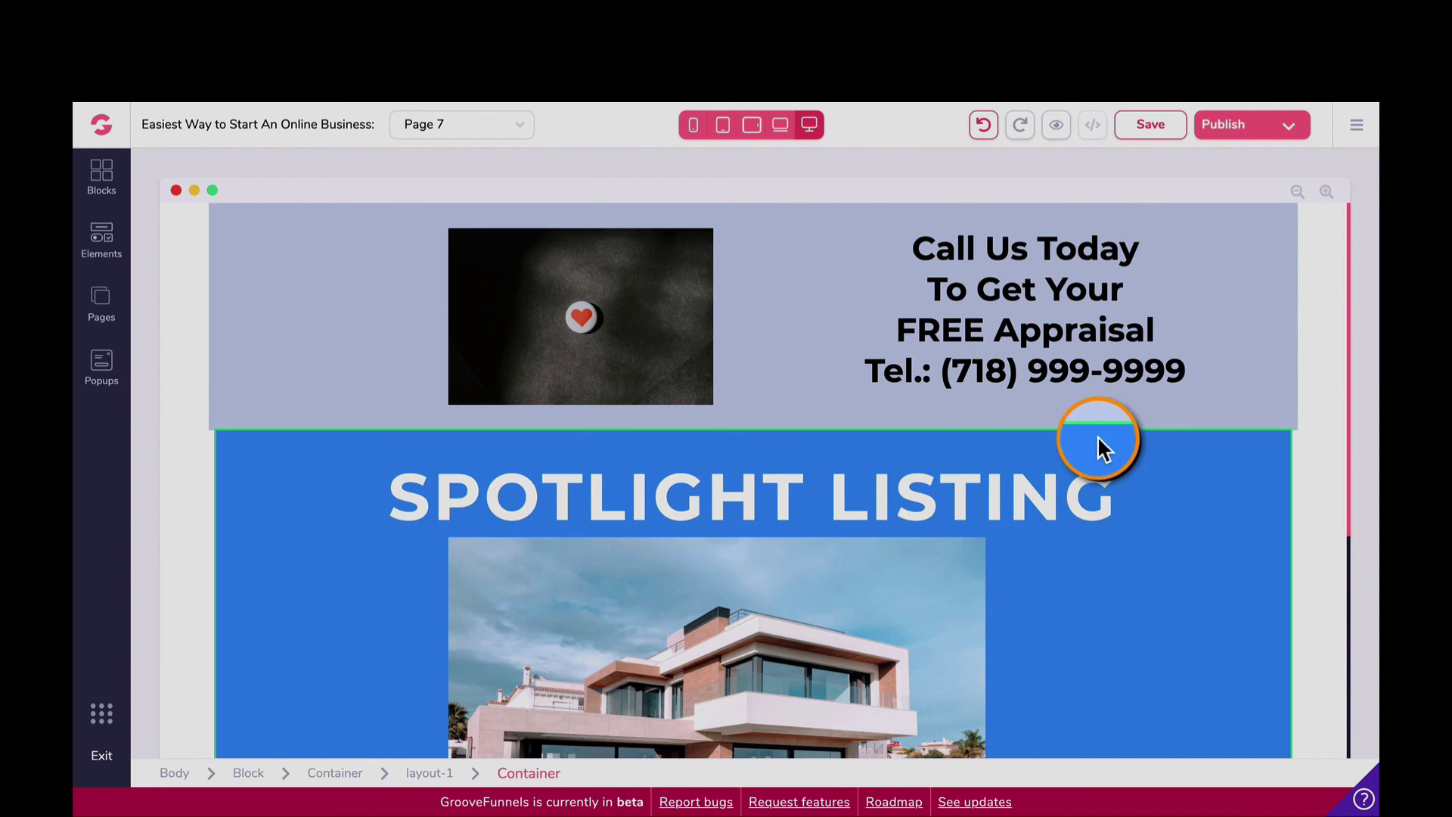
scroll(1097, 437, down, 1)
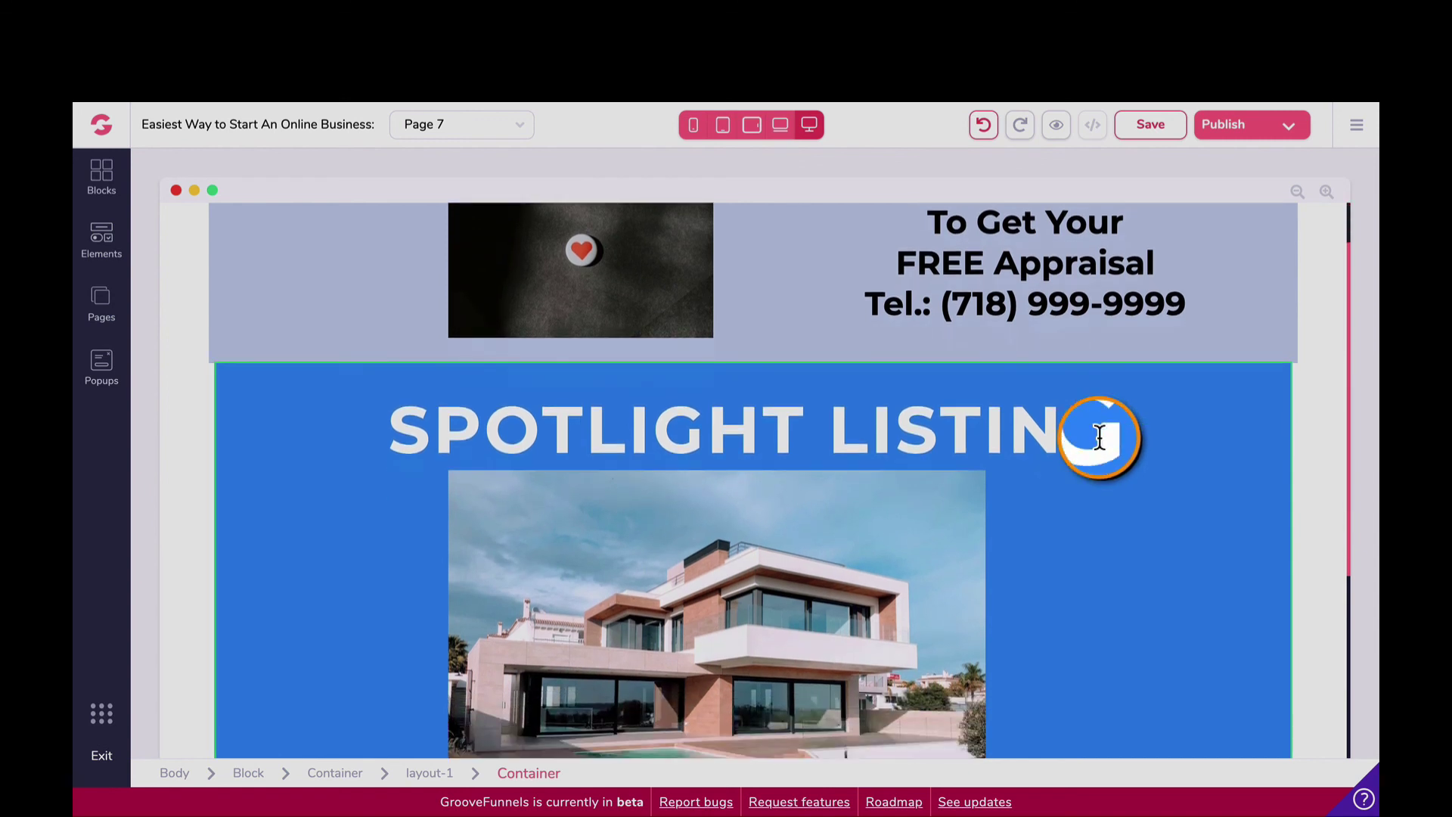
scroll(1099, 437, down, 1)
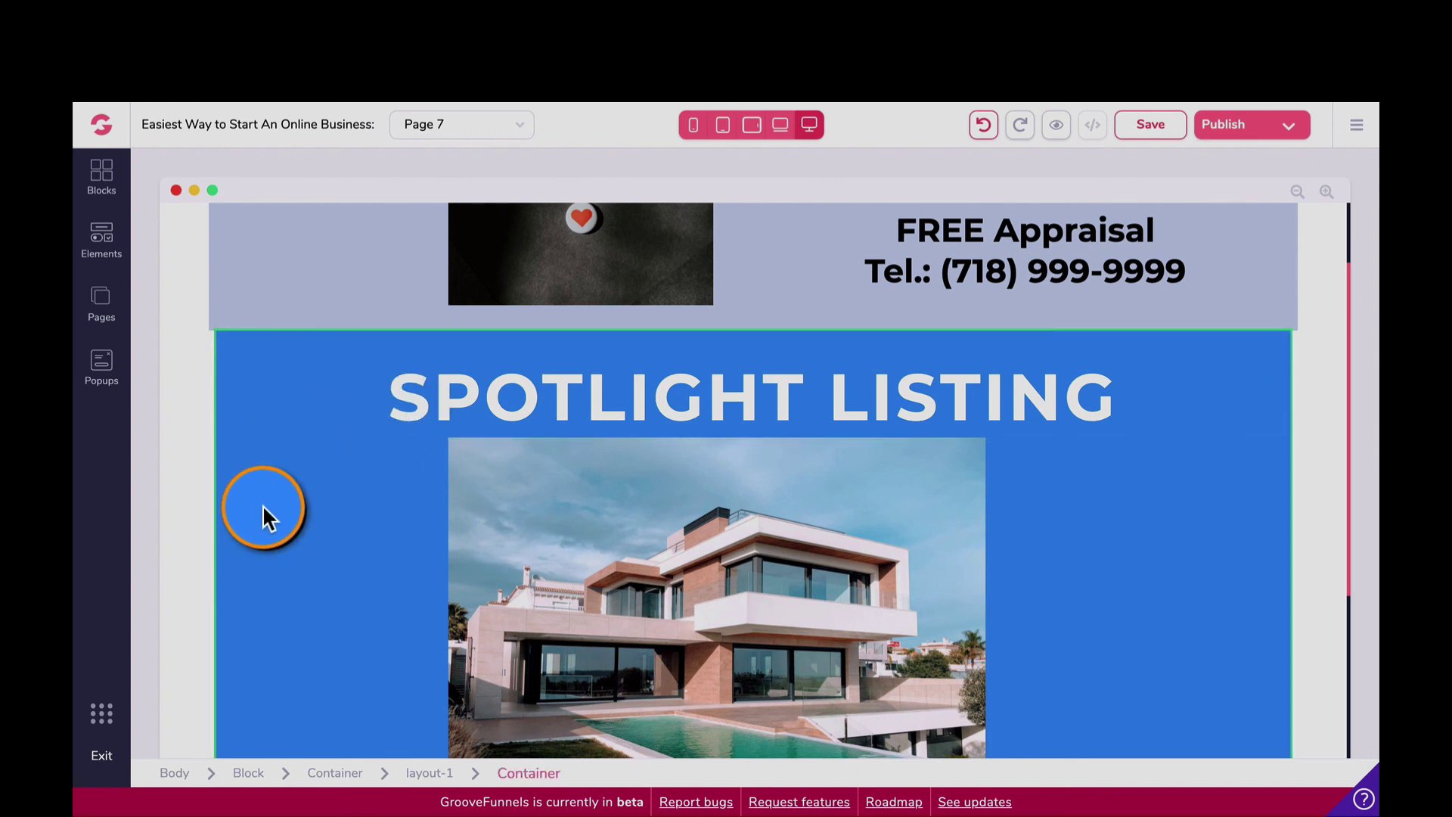
scroll(269, 504, down, 5)
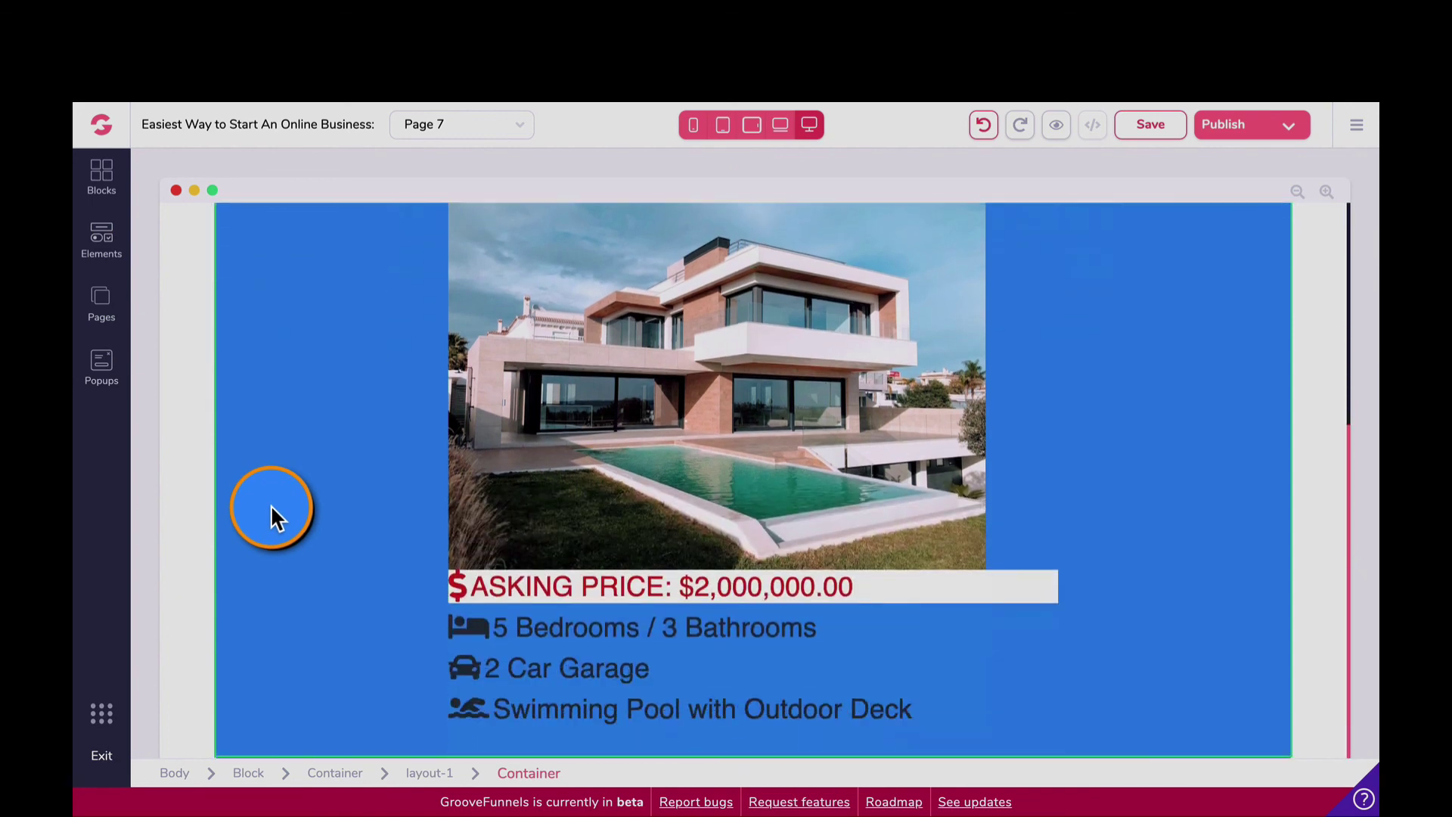
scroll(316, 463, up, 6)
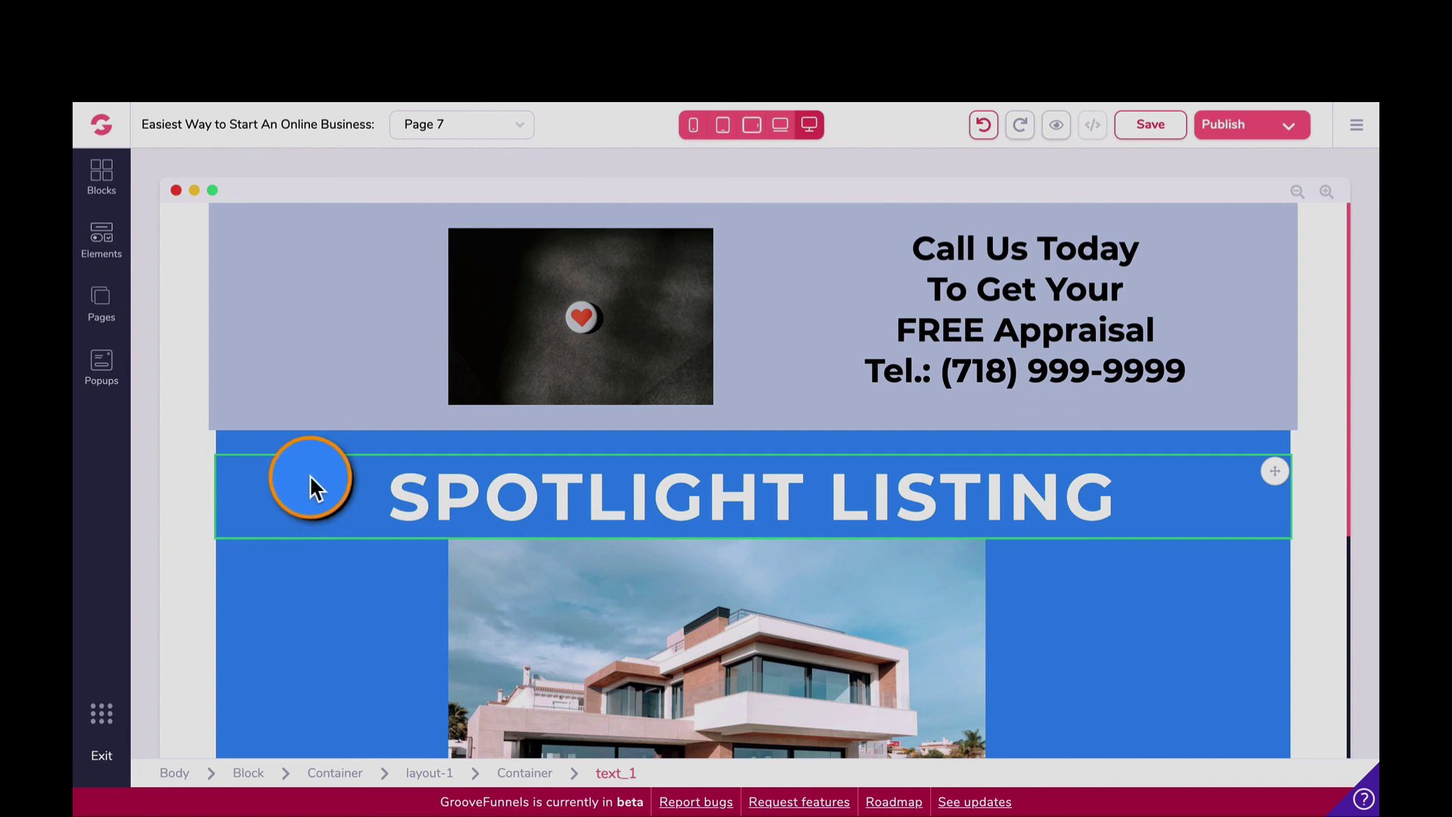
scroll(311, 475, down, 2)
scroll(311, 475, down, 3)
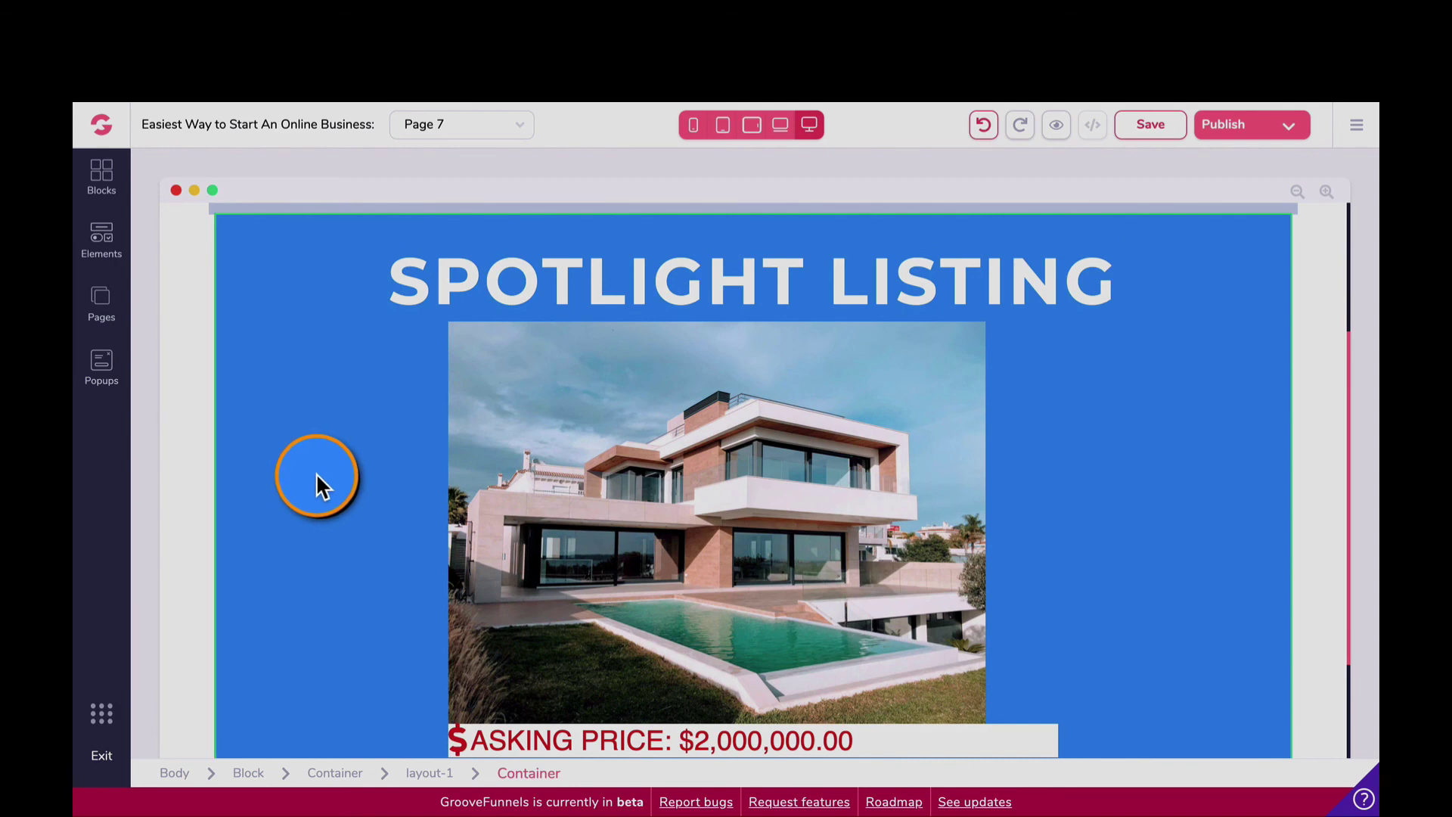
scroll(316, 474, down, 1)
scroll(316, 473, up, 5)
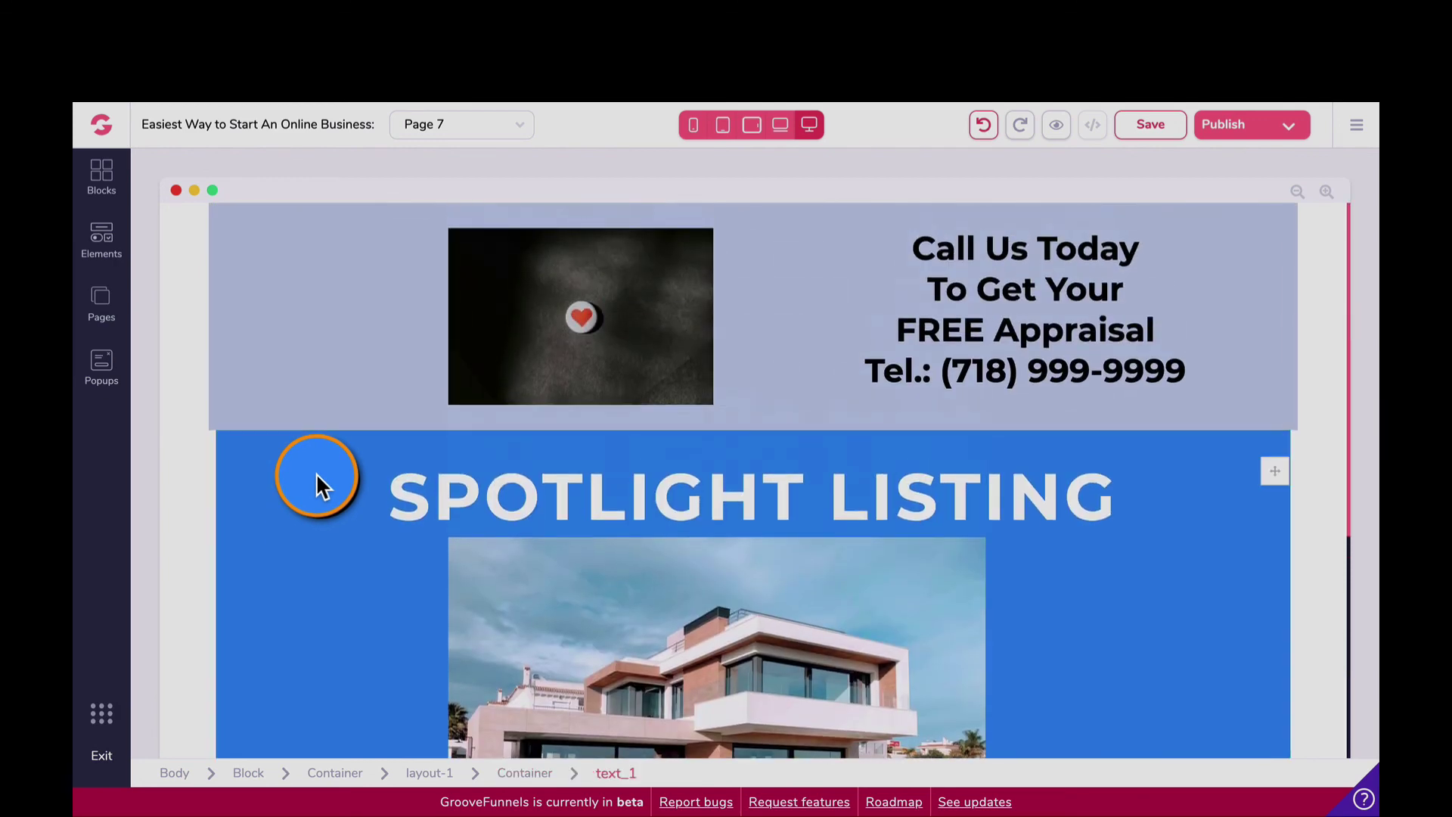
scroll(360, 496, down, 2)
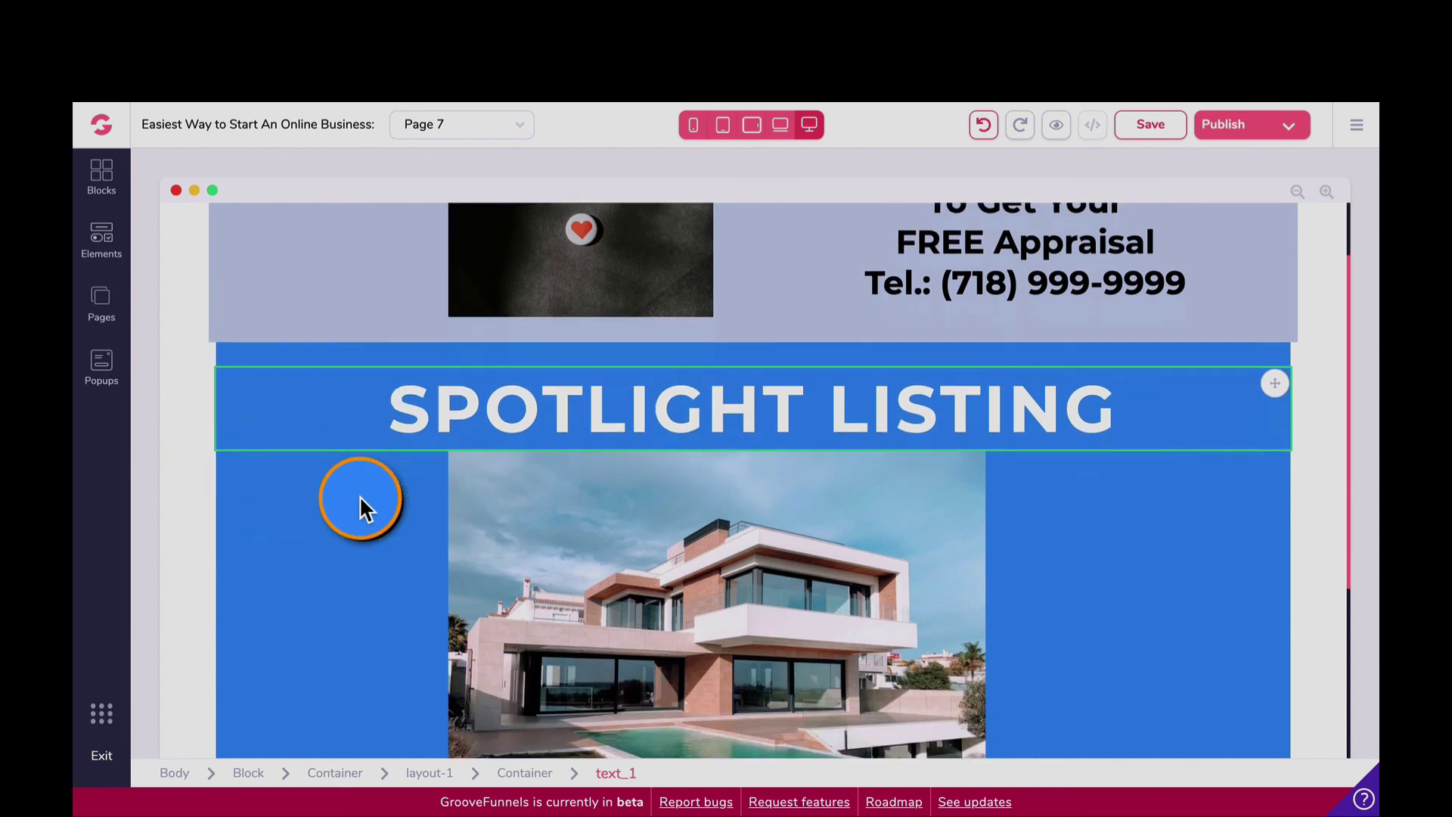
scroll(360, 496, down, 5)
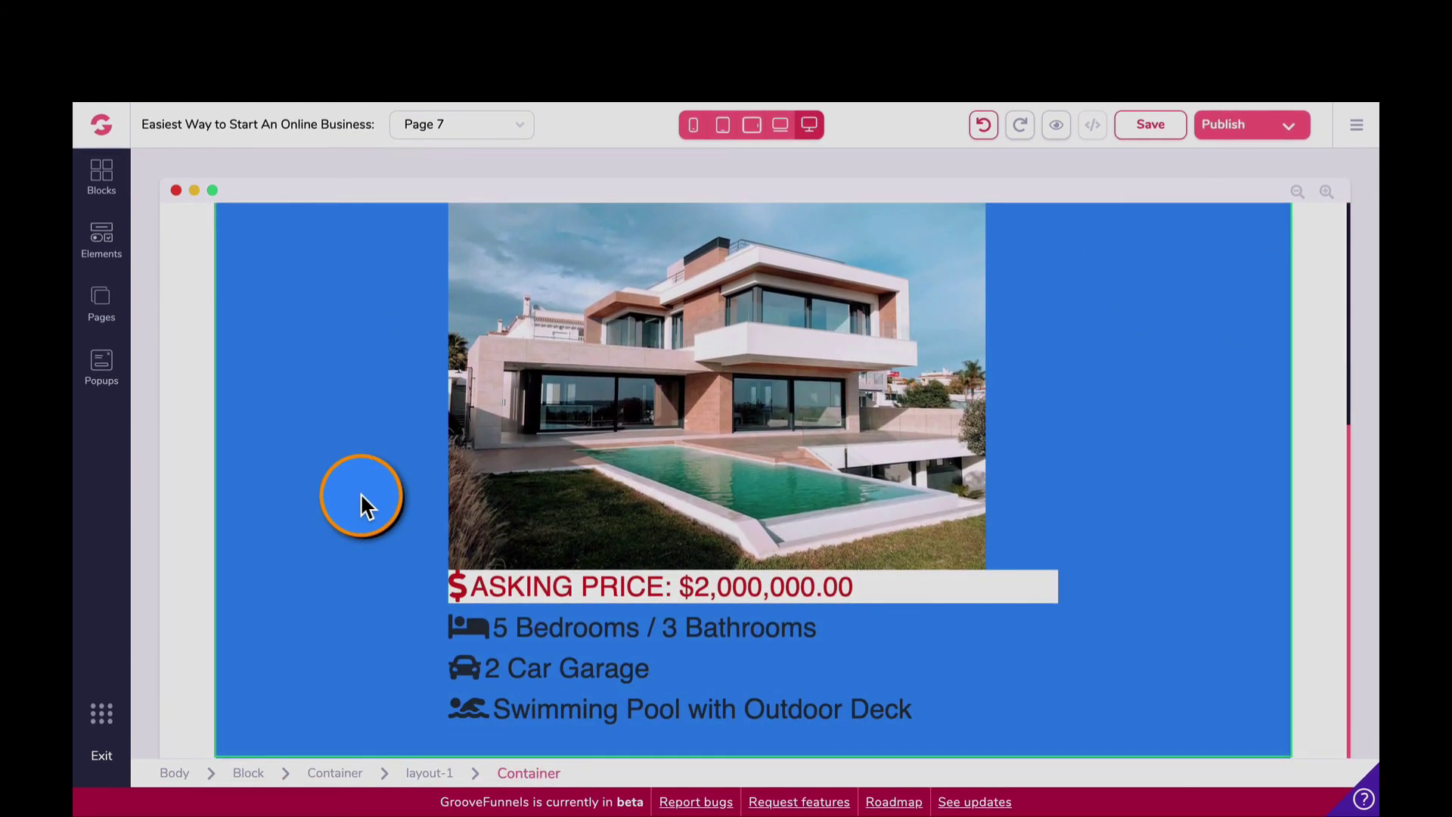
scroll(360, 497, up, 6)
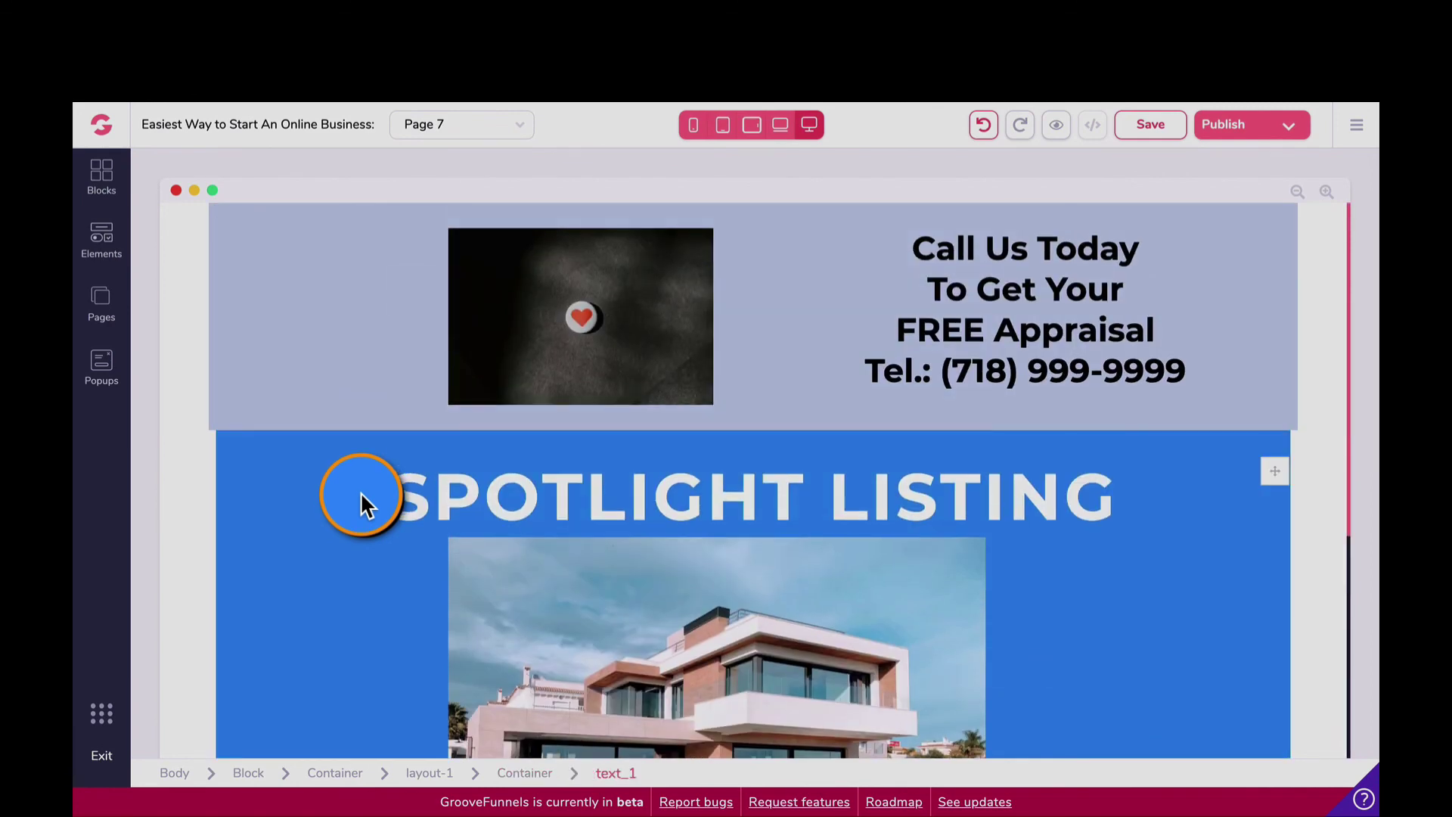
scroll(315, 499, down, 3)
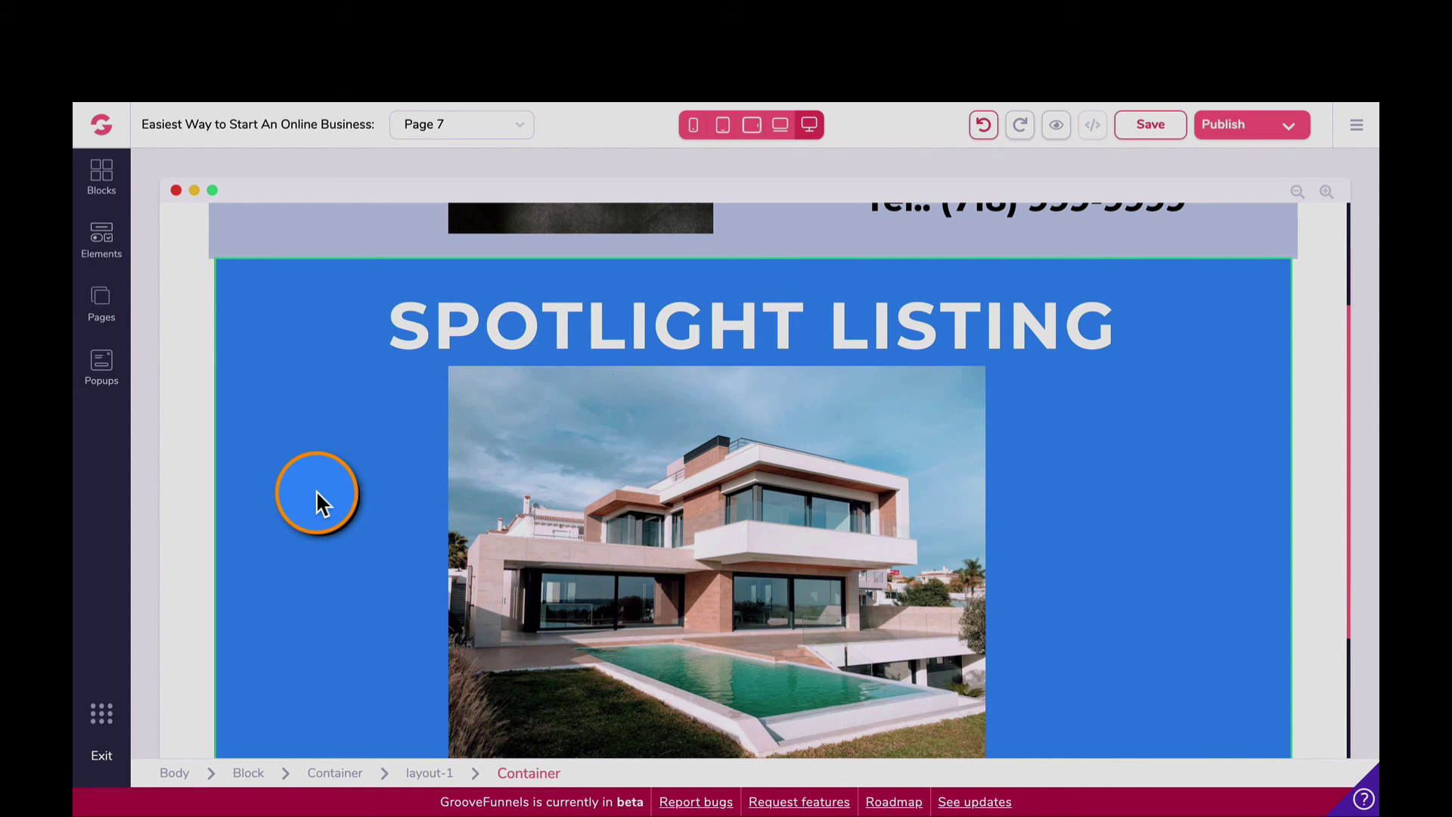
Step: Save the page and look over the Spotlight Listing section and the free appraisal header
key(ctrl+s)
scroll(322, 476, down, 3)
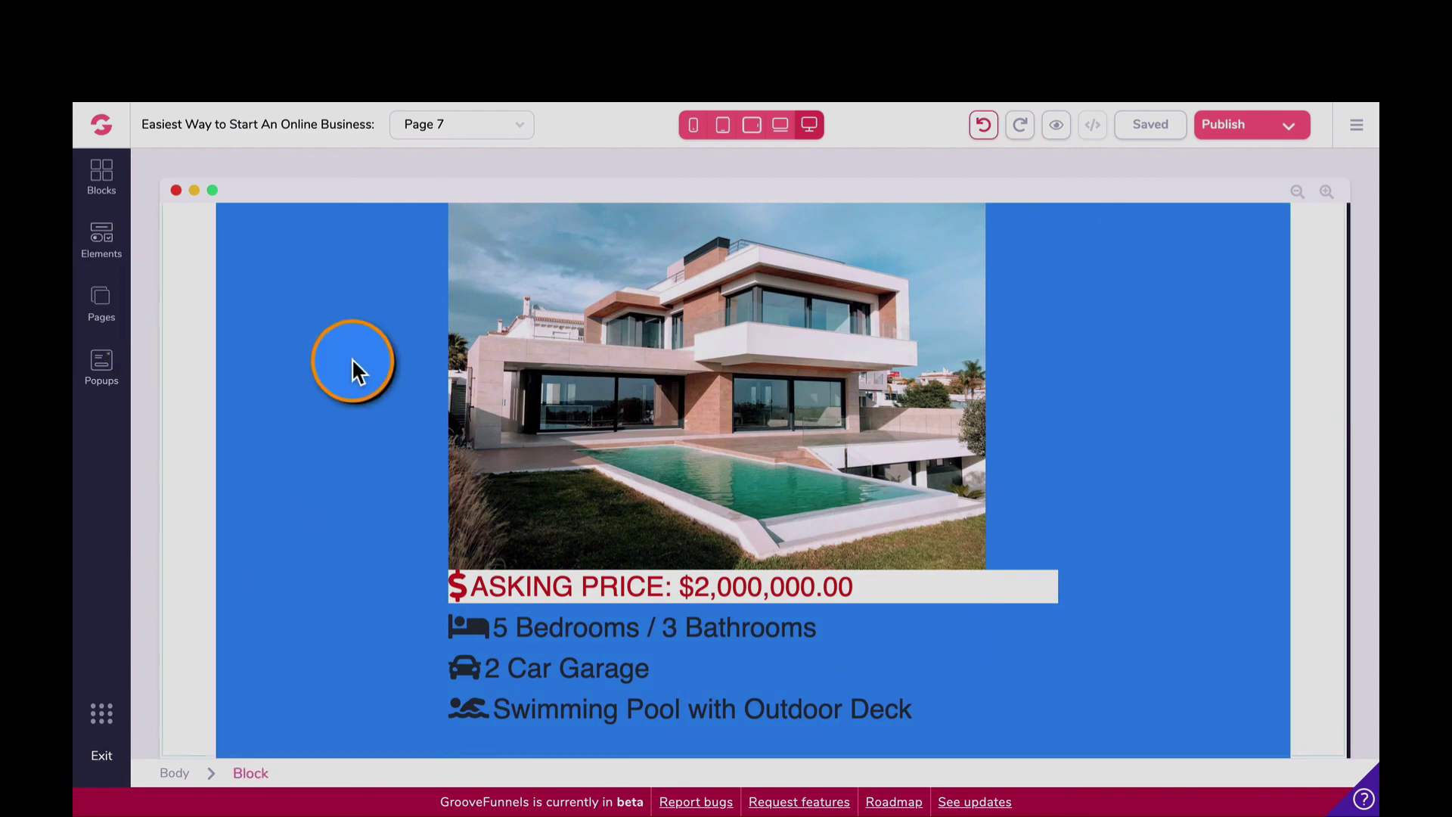
scroll(353, 363, up, 5)
scroll(563, 318, down, 5)
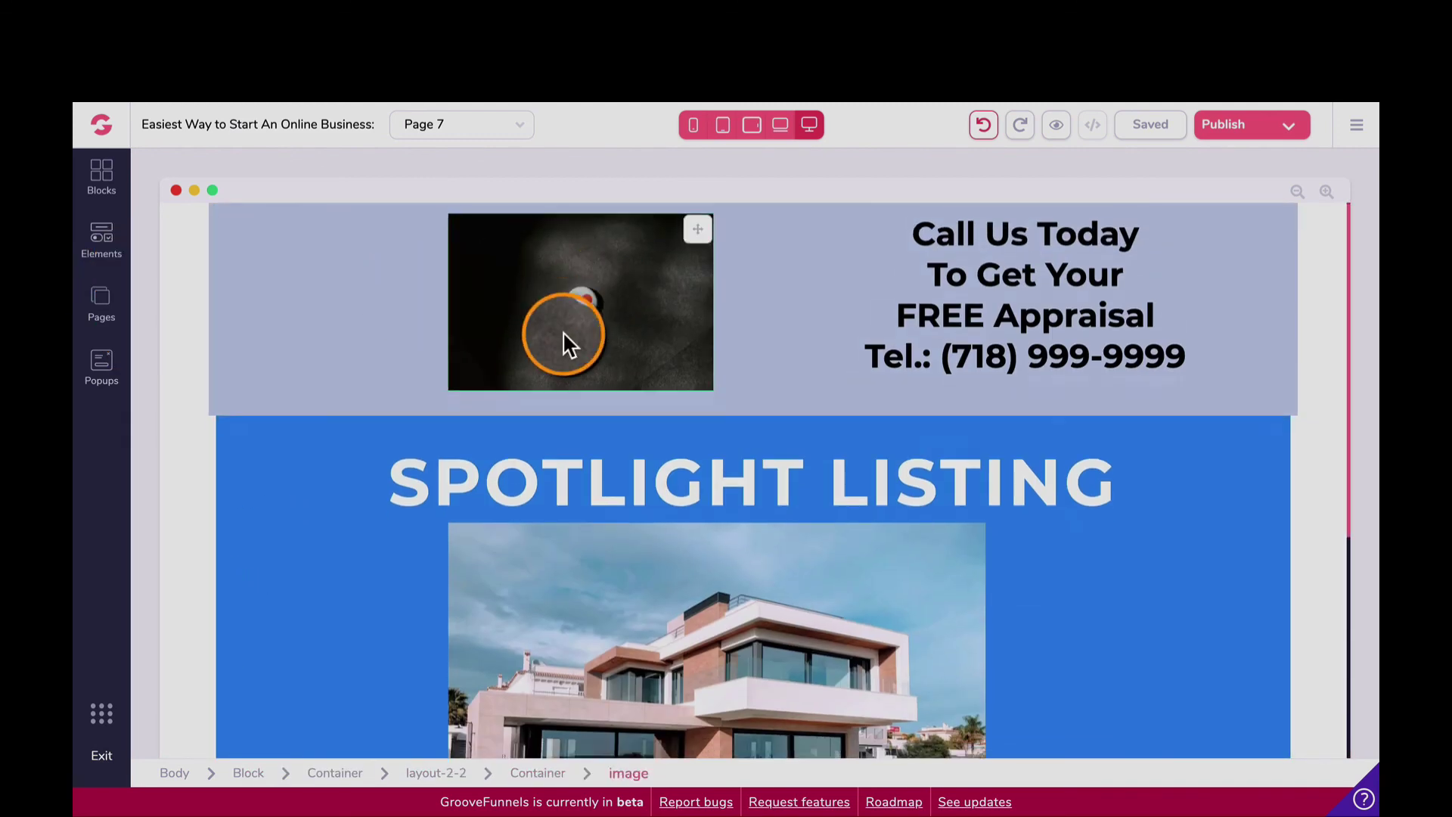
Step: Add an empty container wireframe block directly below the Spotlight Listing section
click(101, 175)
click(293, 249)
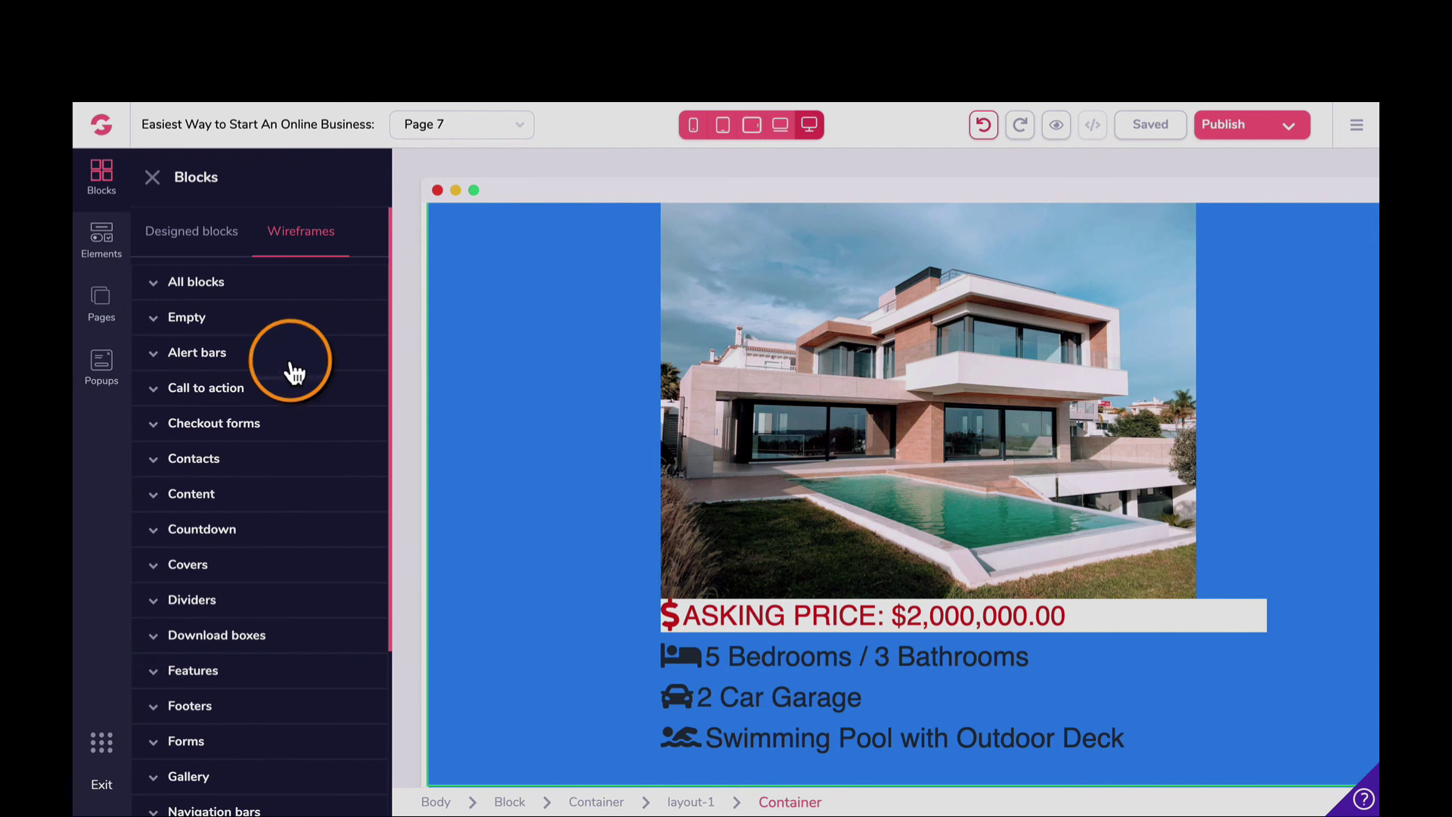
click(215, 316)
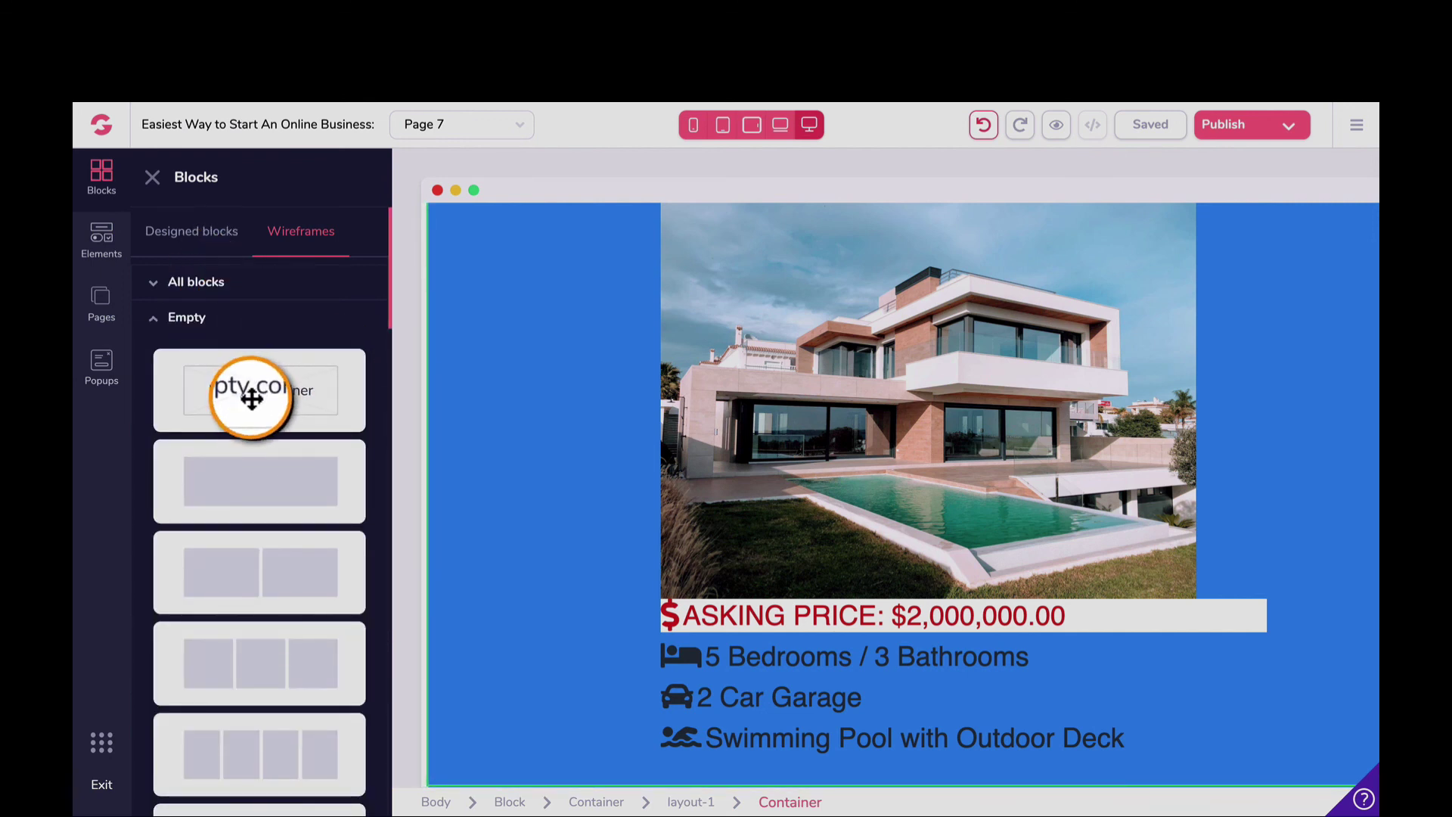
drag(252, 398, 867, 743)
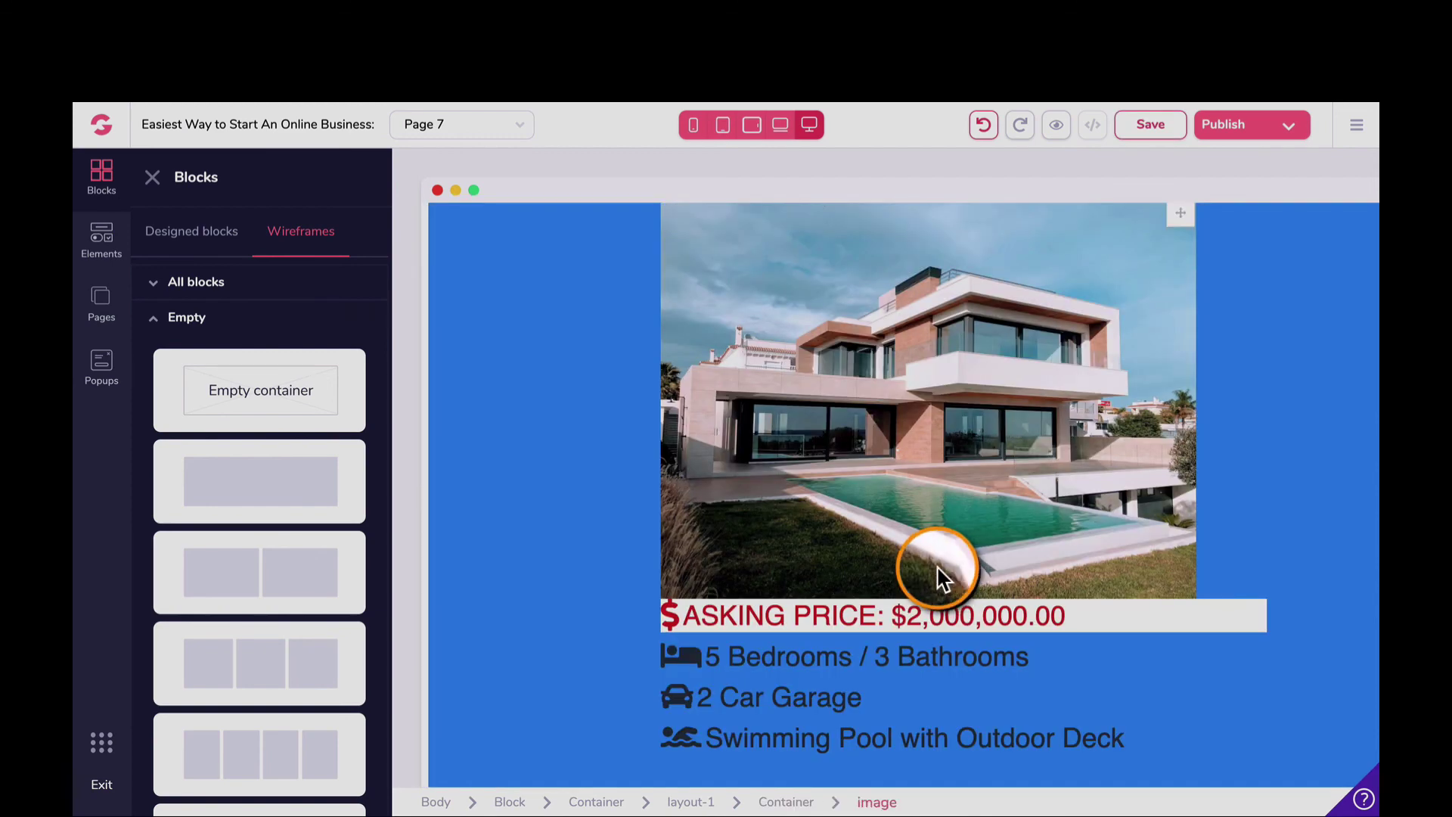
scroll(941, 578, down, 2)
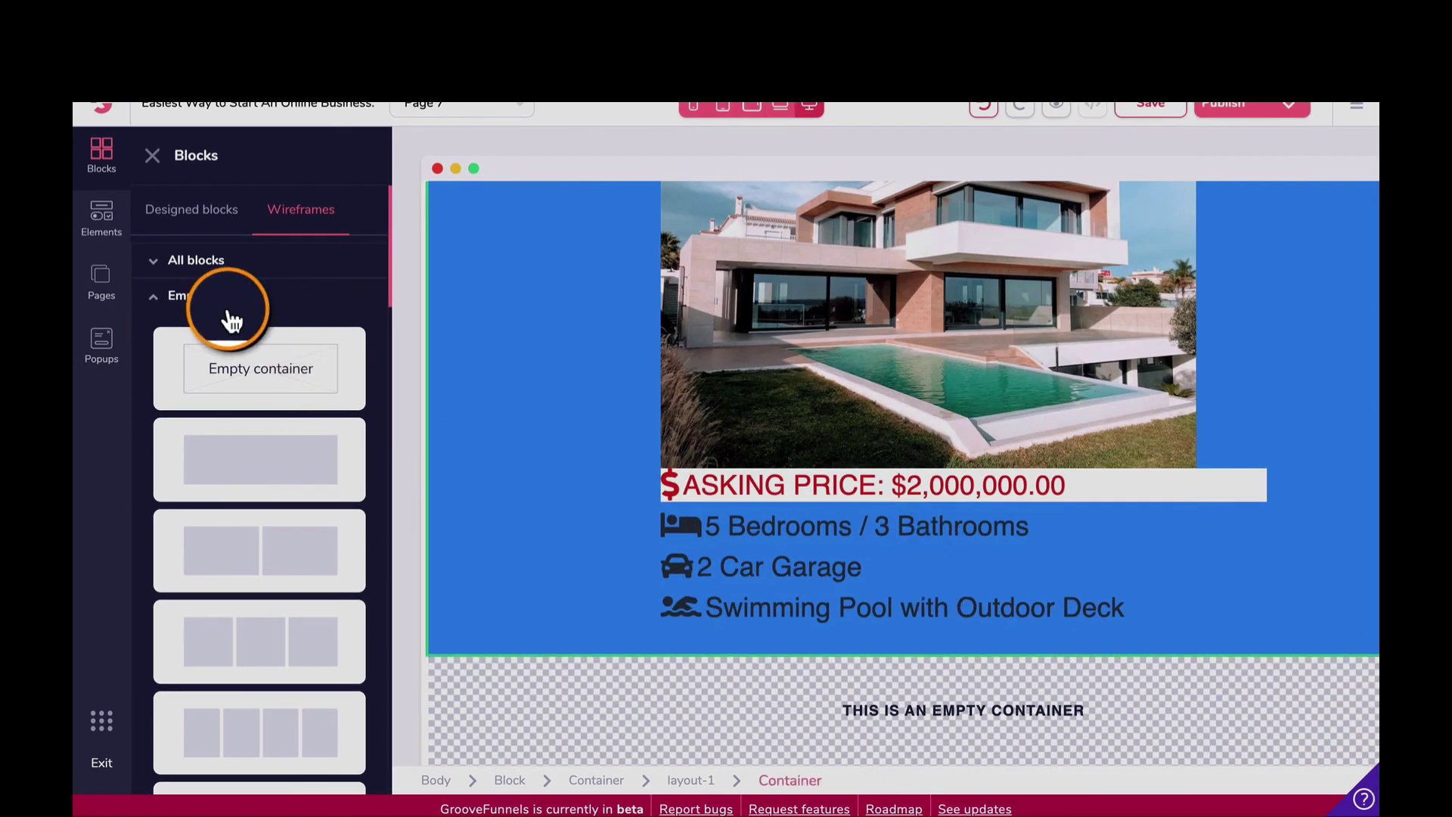
Step: Place an H2 heading element inside the new empty container below the Spotlight Listing section
click(859, 695)
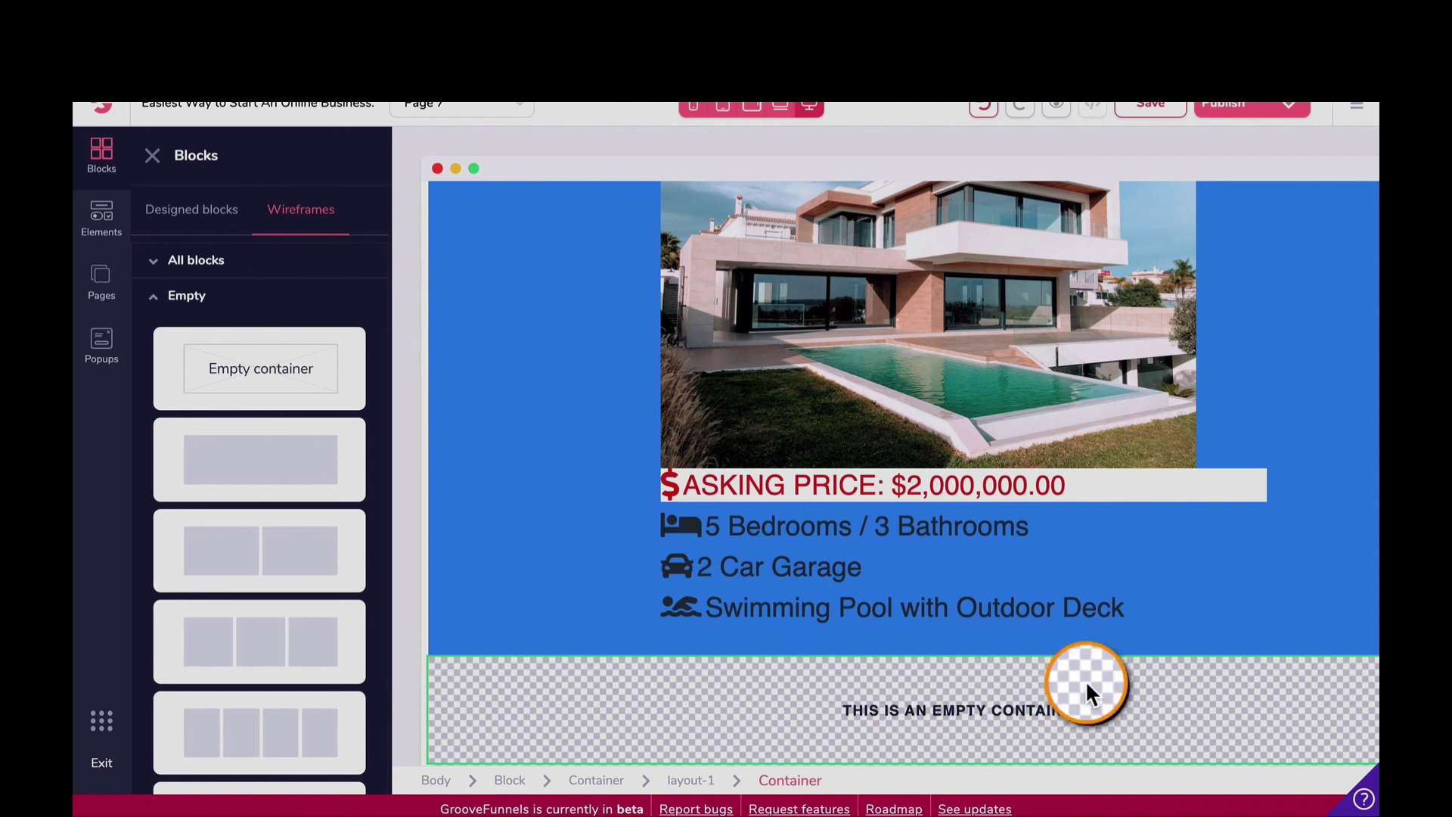
click(115, 217)
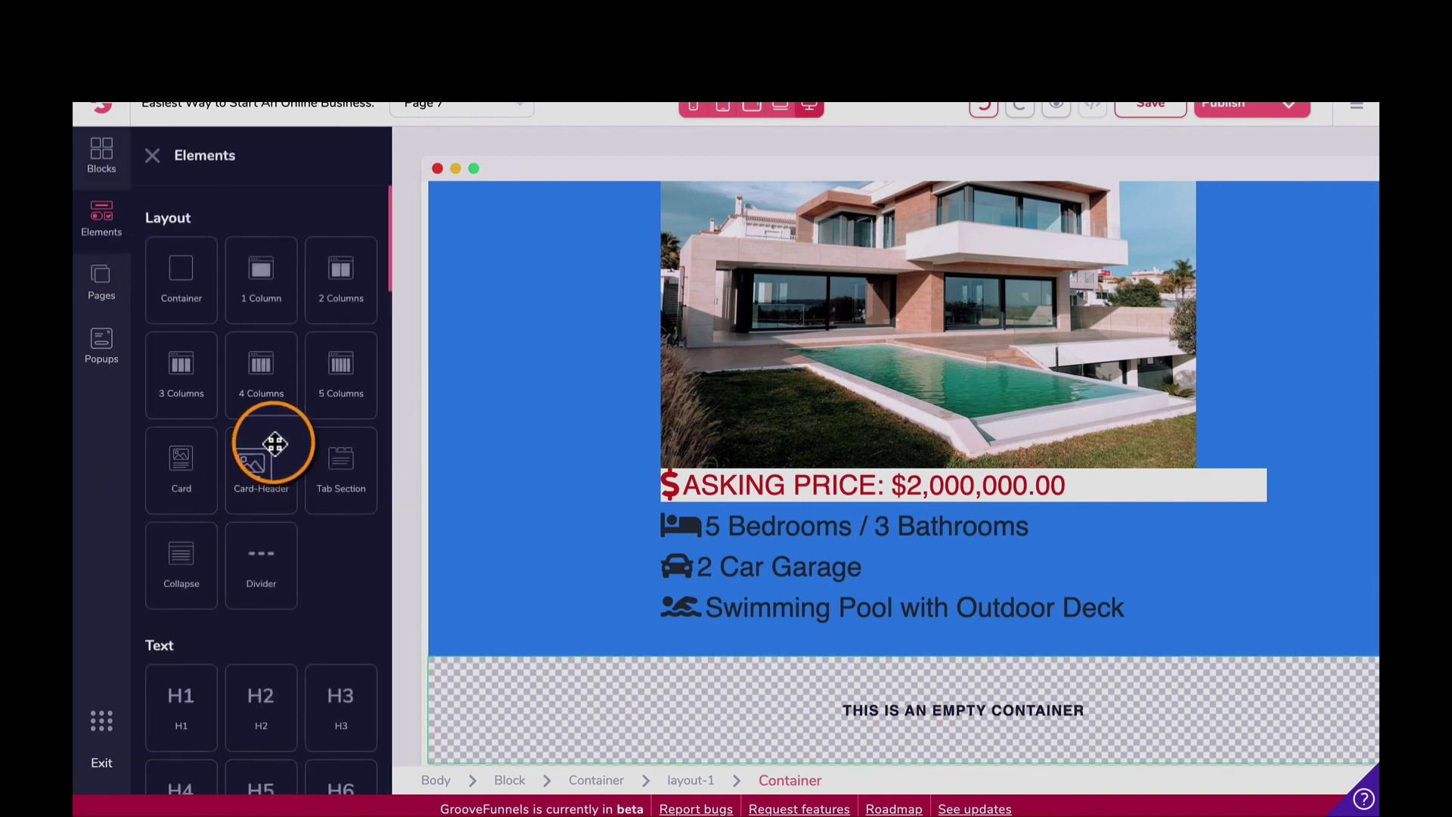
scroll(275, 444, down, 1)
drag(247, 665, 766, 702)
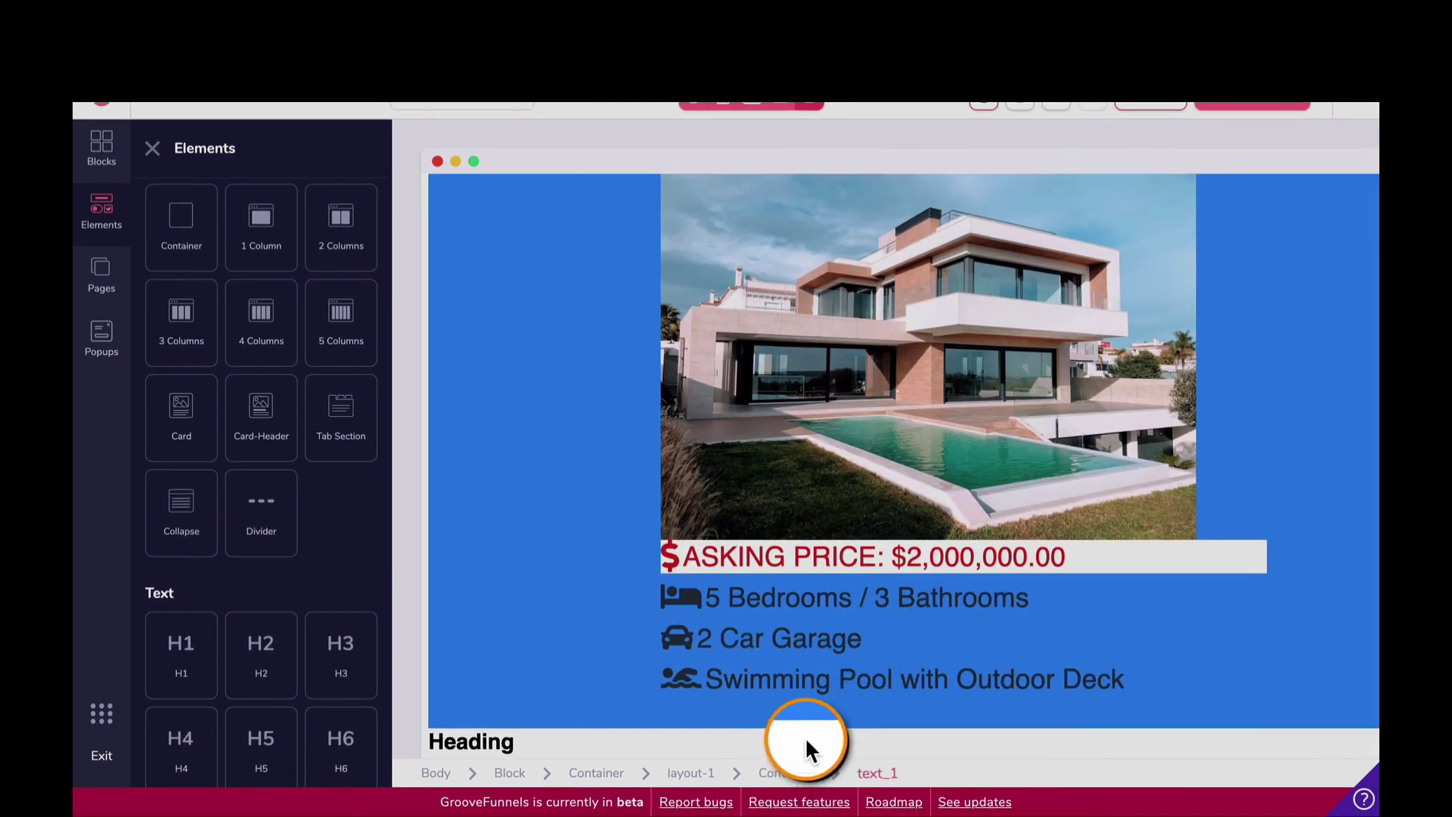
Step: Replace the heading text with "If You're Interested In Purchasing This Amazing Property," and, on a second line, "Complete And Submit The Form Below!"
double_click(805, 737)
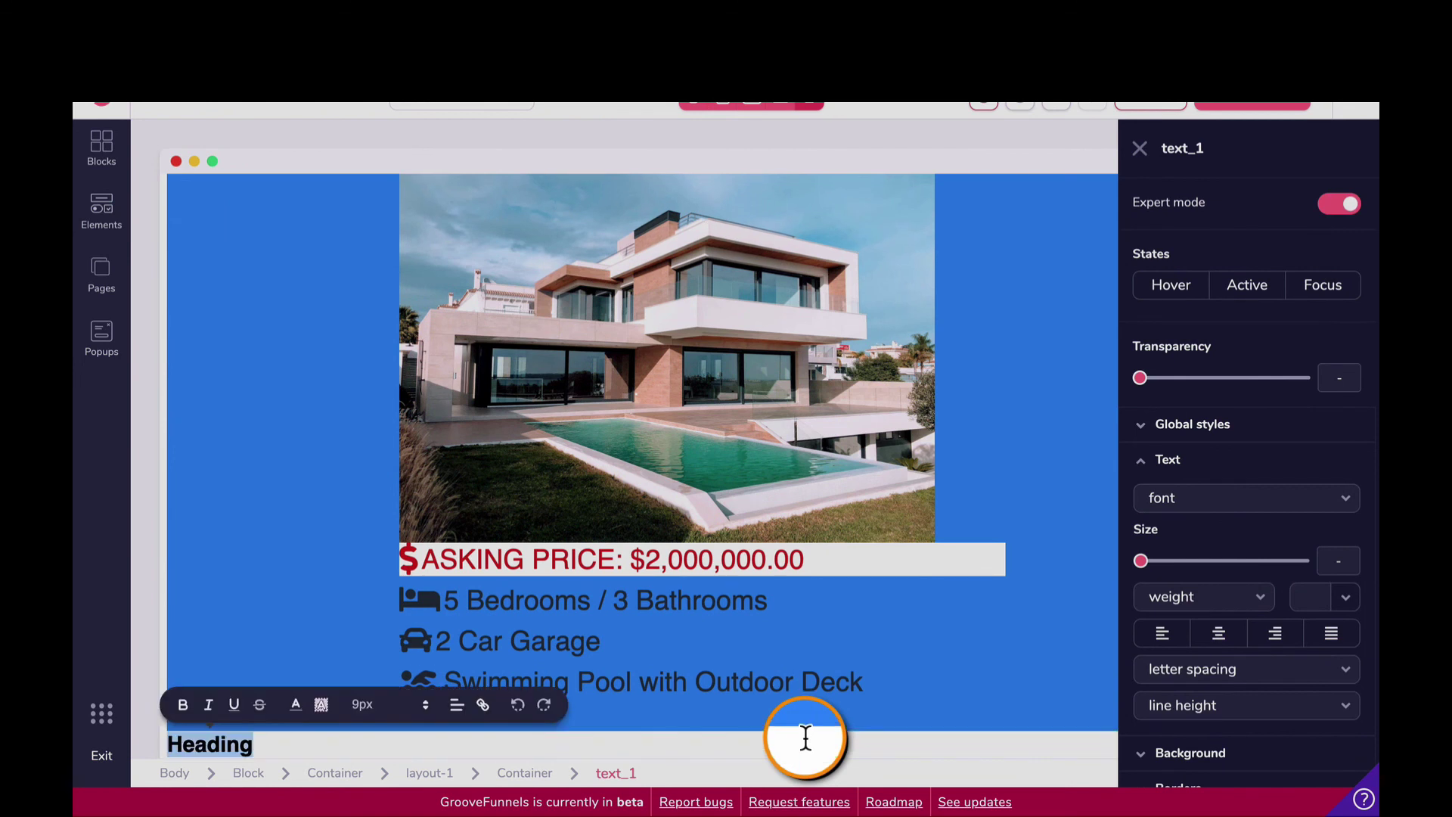
text(If You're Interested In Purchas)
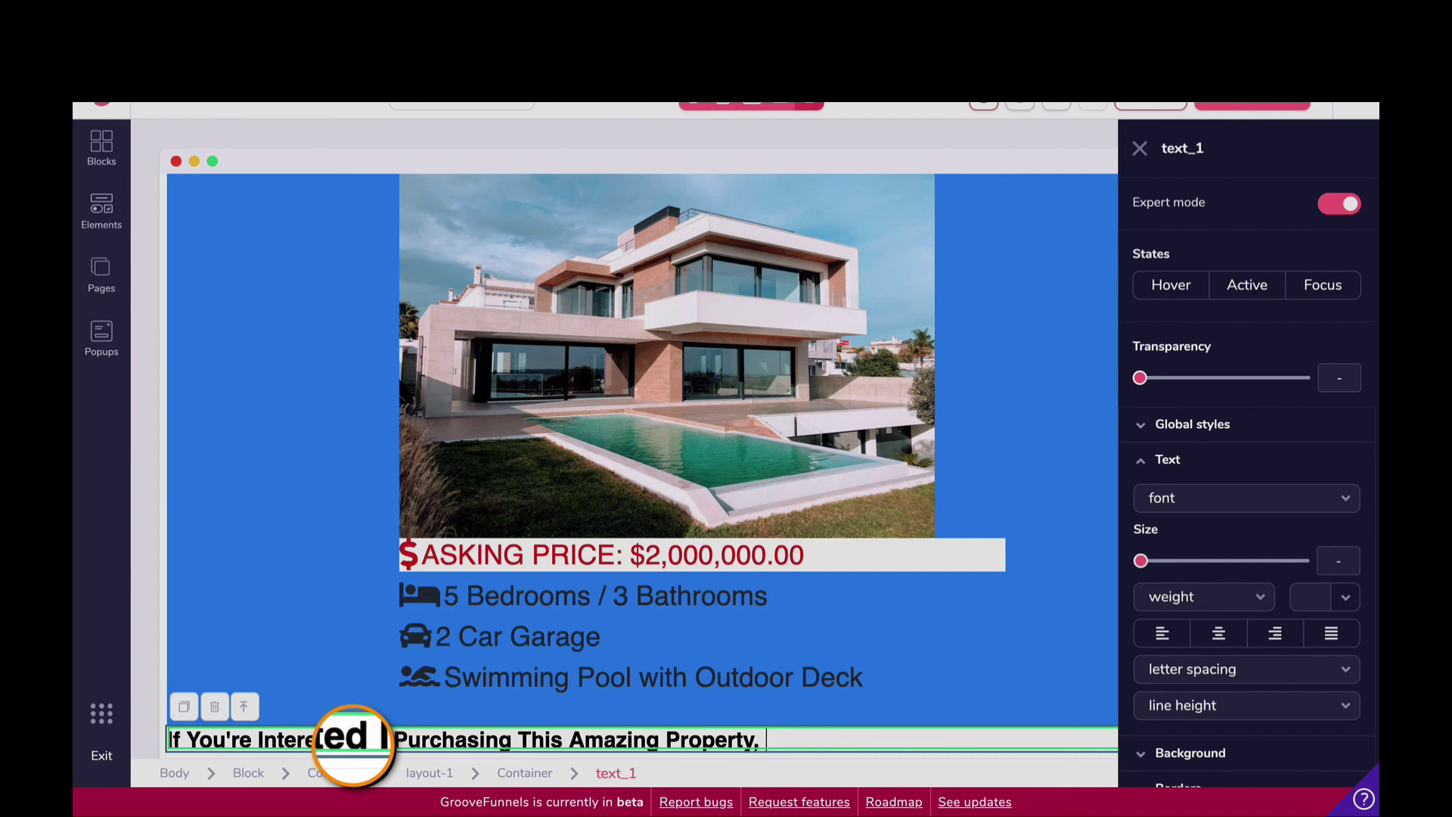
key(BackSpace)
text(,)
key(Return)
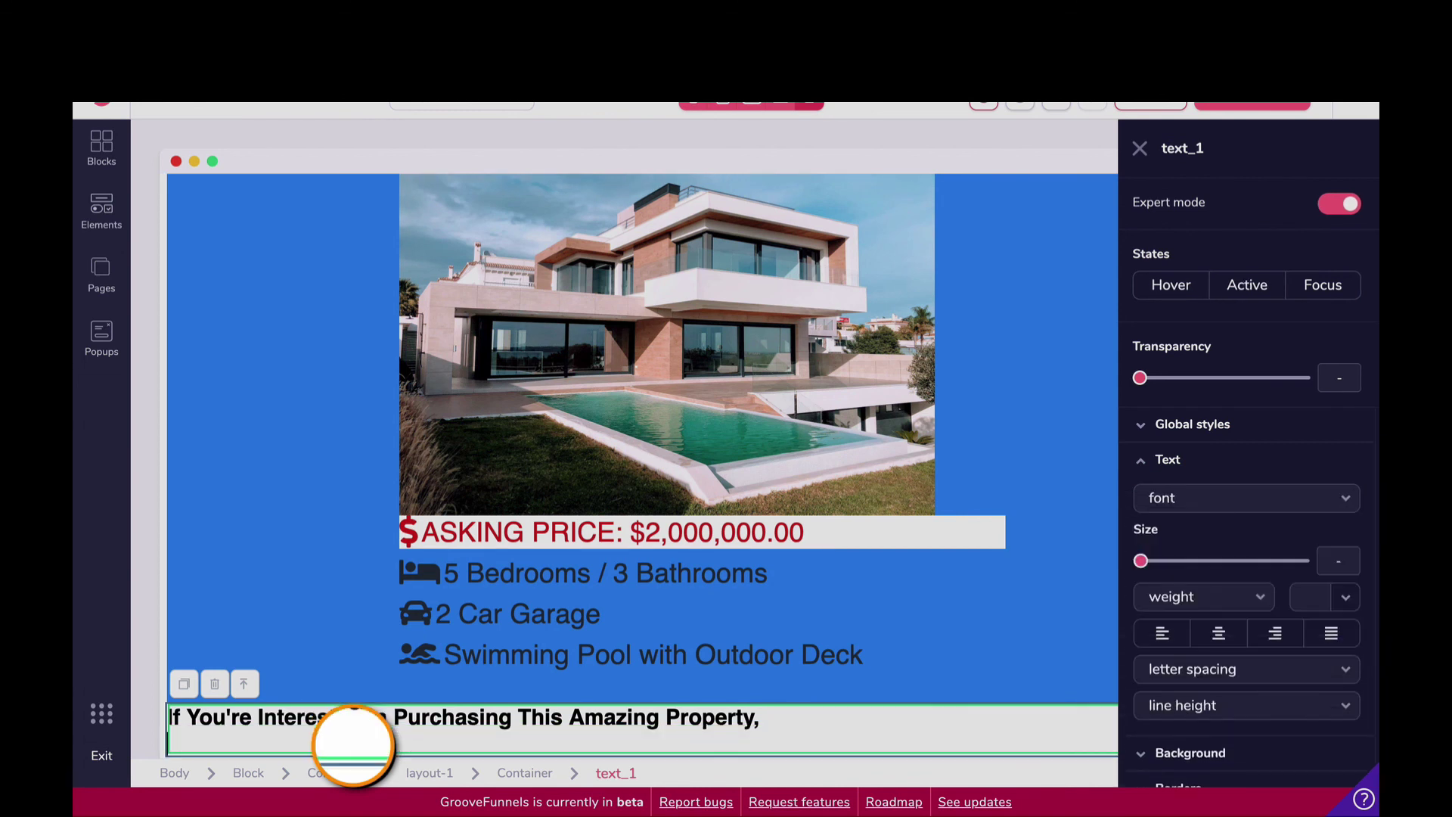
text(Comple)
text(te The For)
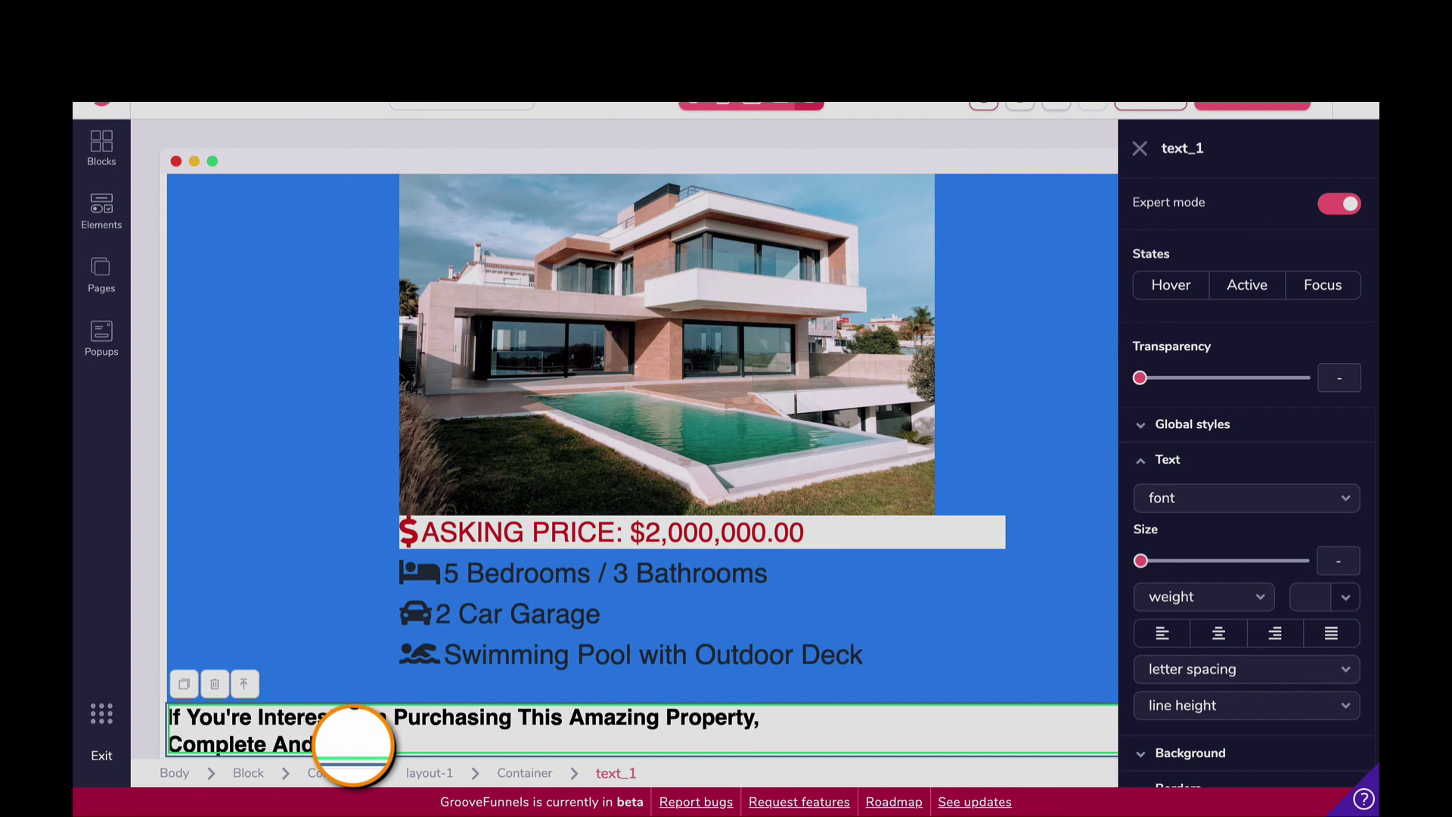
text(bmit The Form Below!)
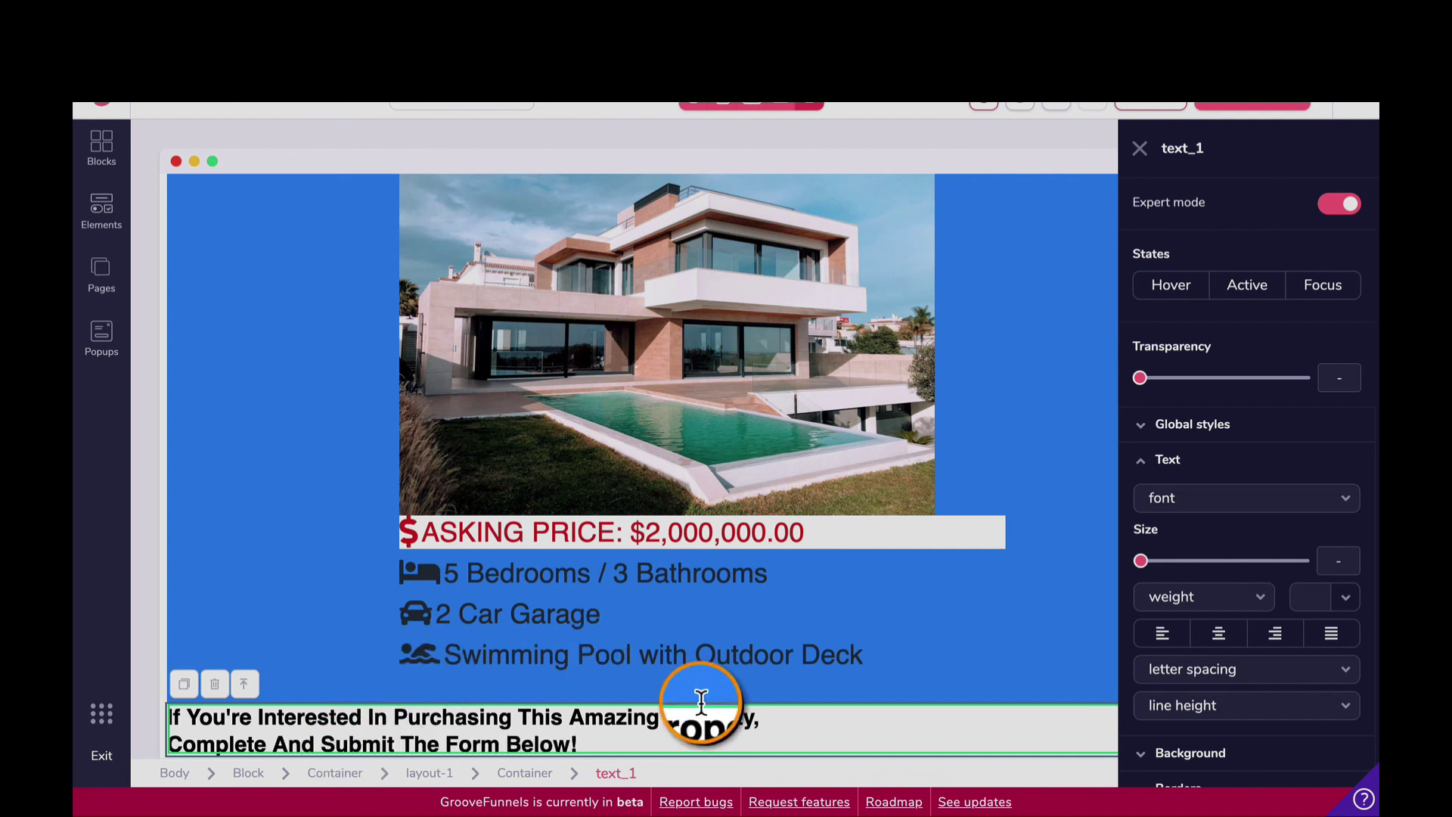
Step: Centre-align both lines of the new heading
click(1218, 633)
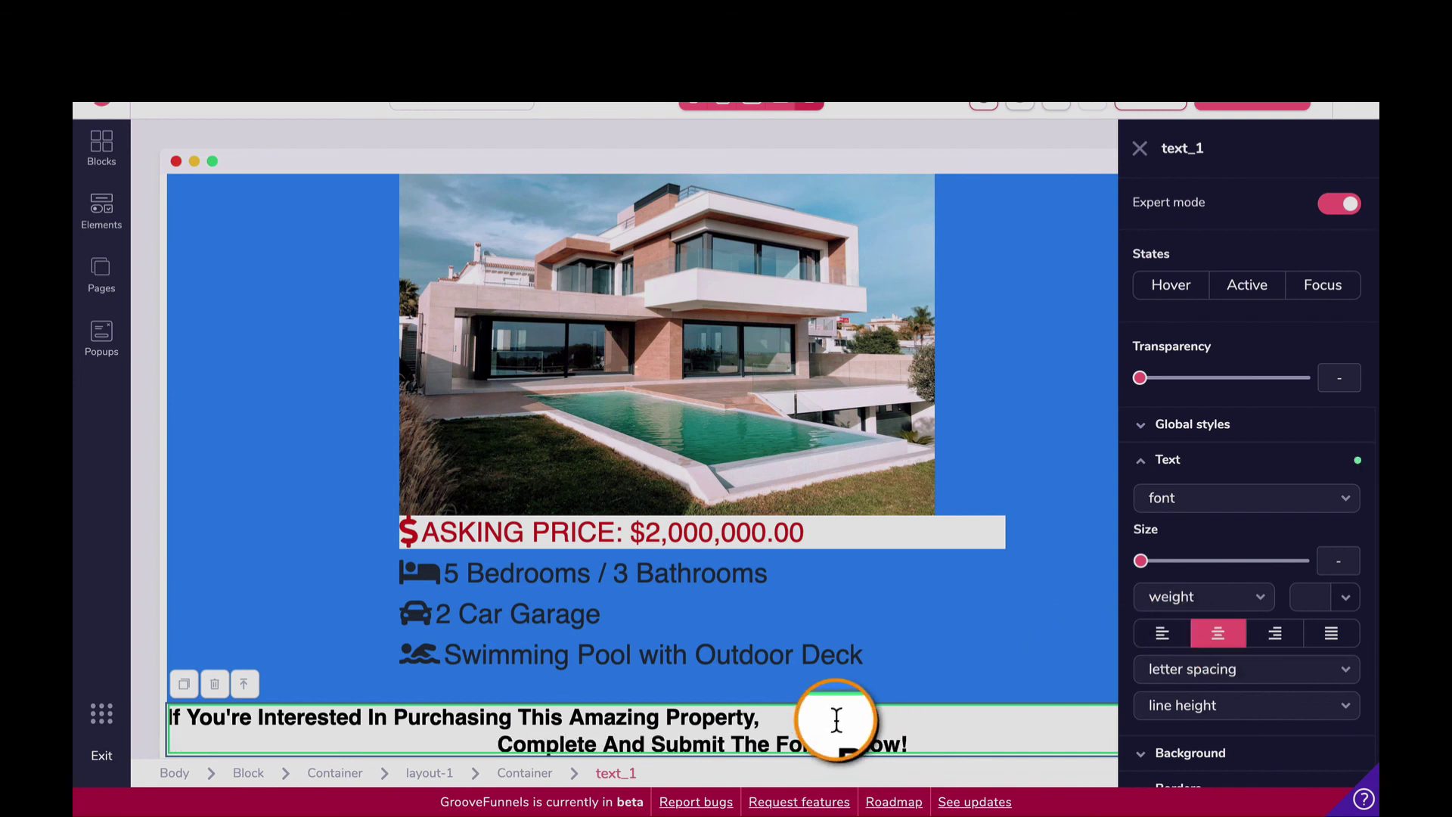
click(1220, 640)
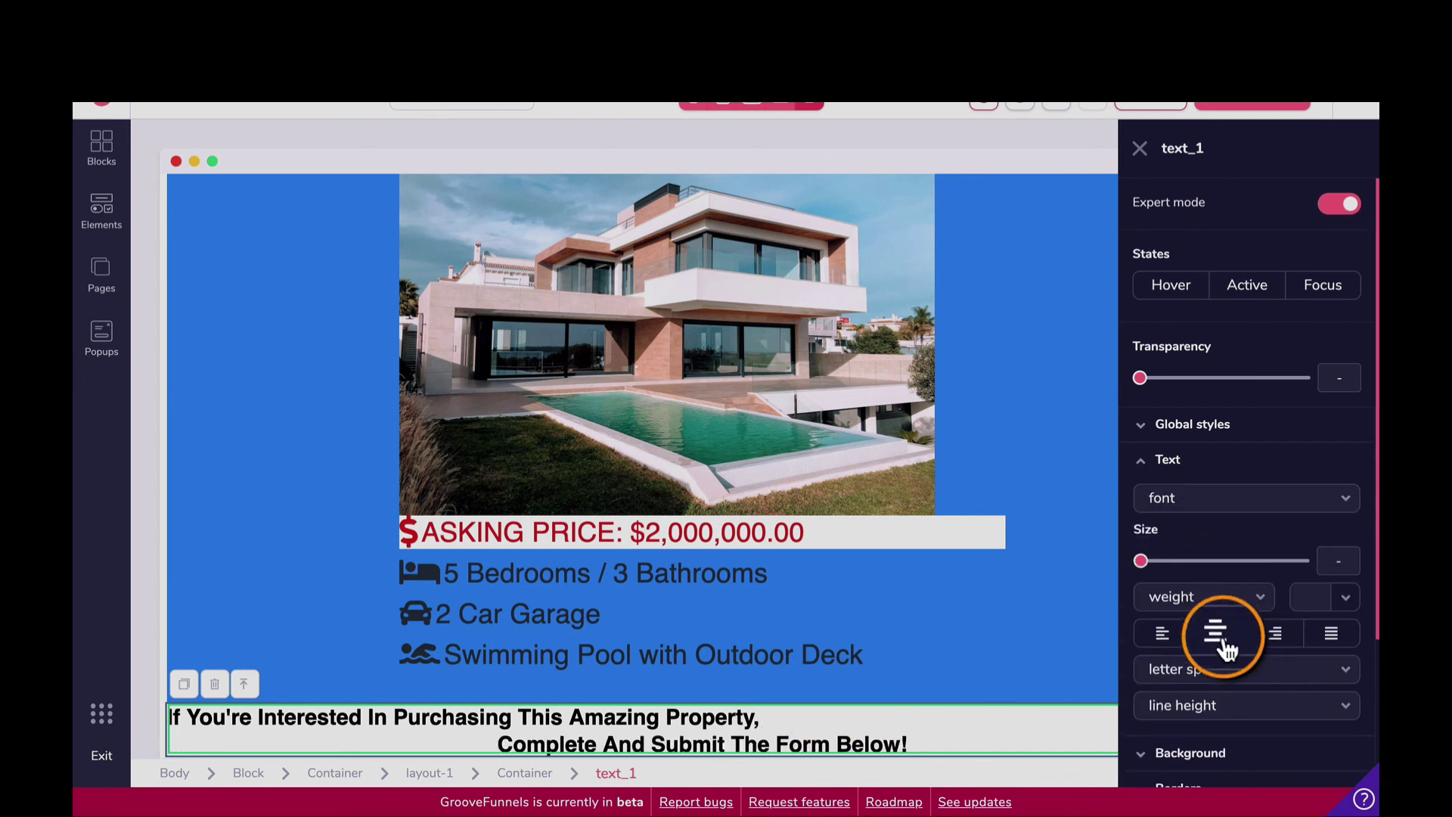
click(1219, 639)
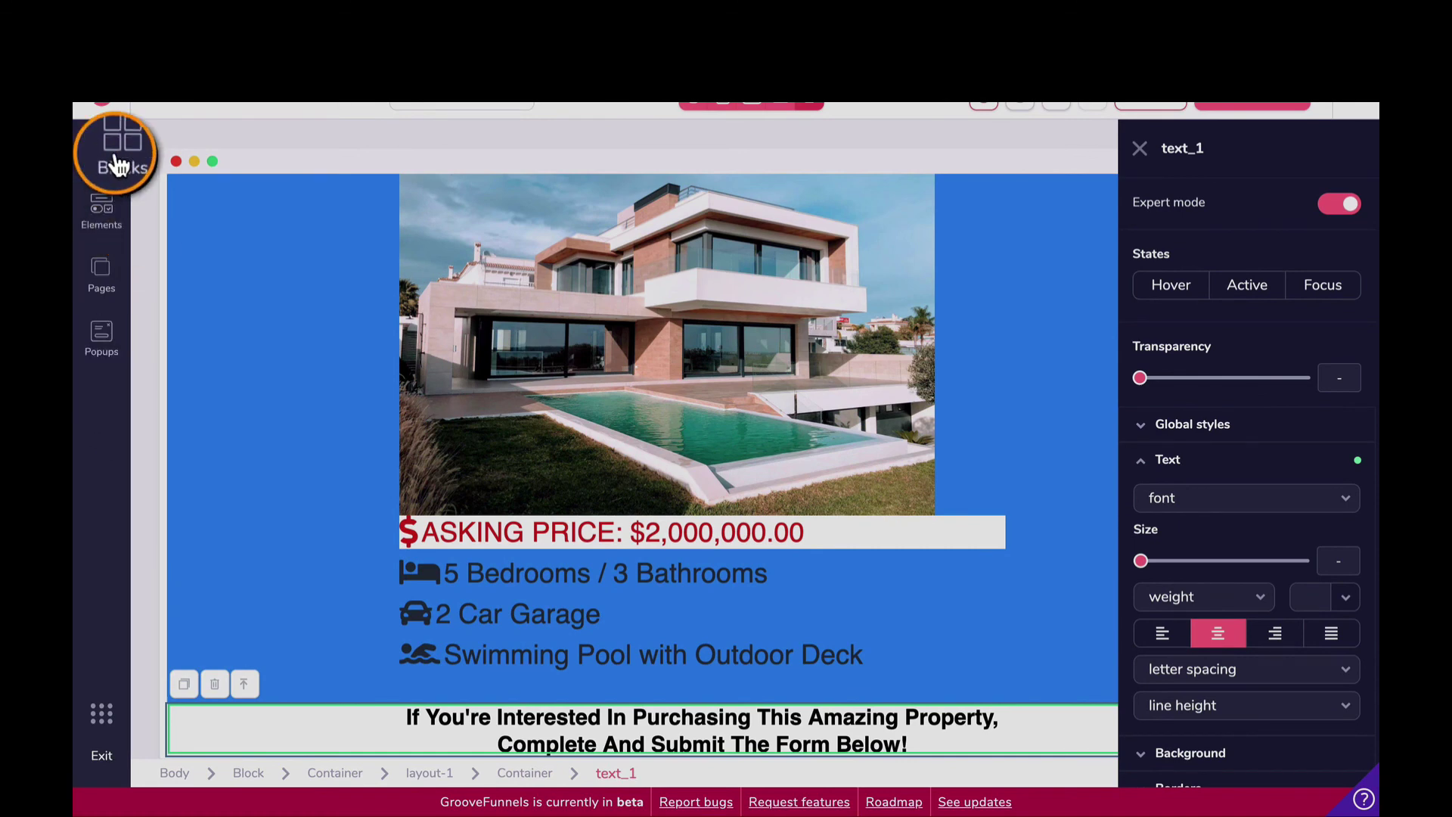
Step: Add a GetResponse integration form between the swimming pool list row and the new heading
click(115, 214)
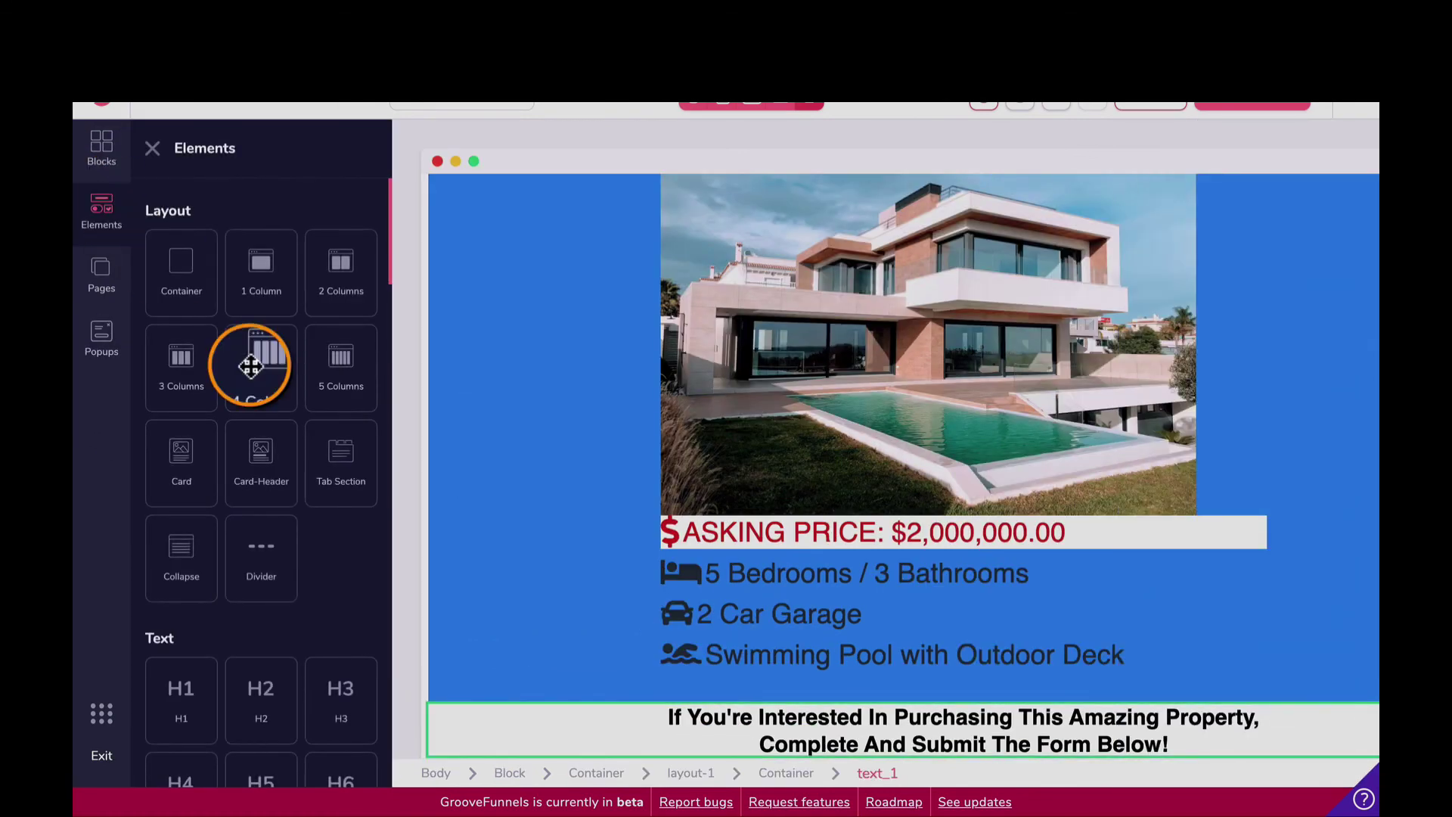
scroll(253, 363, down, 15)
scroll(252, 366, down, 15)
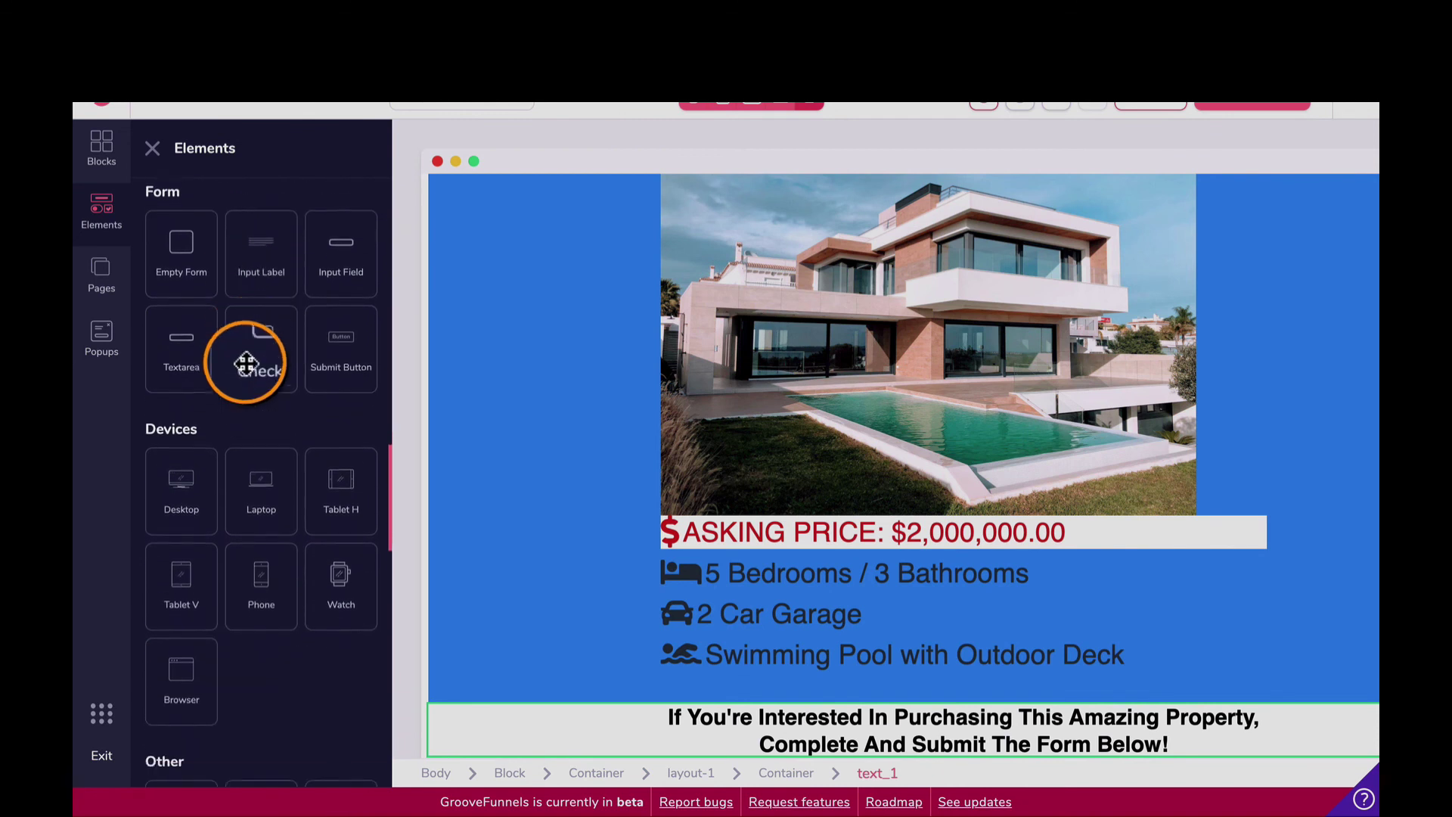
scroll(253, 366, down, 6)
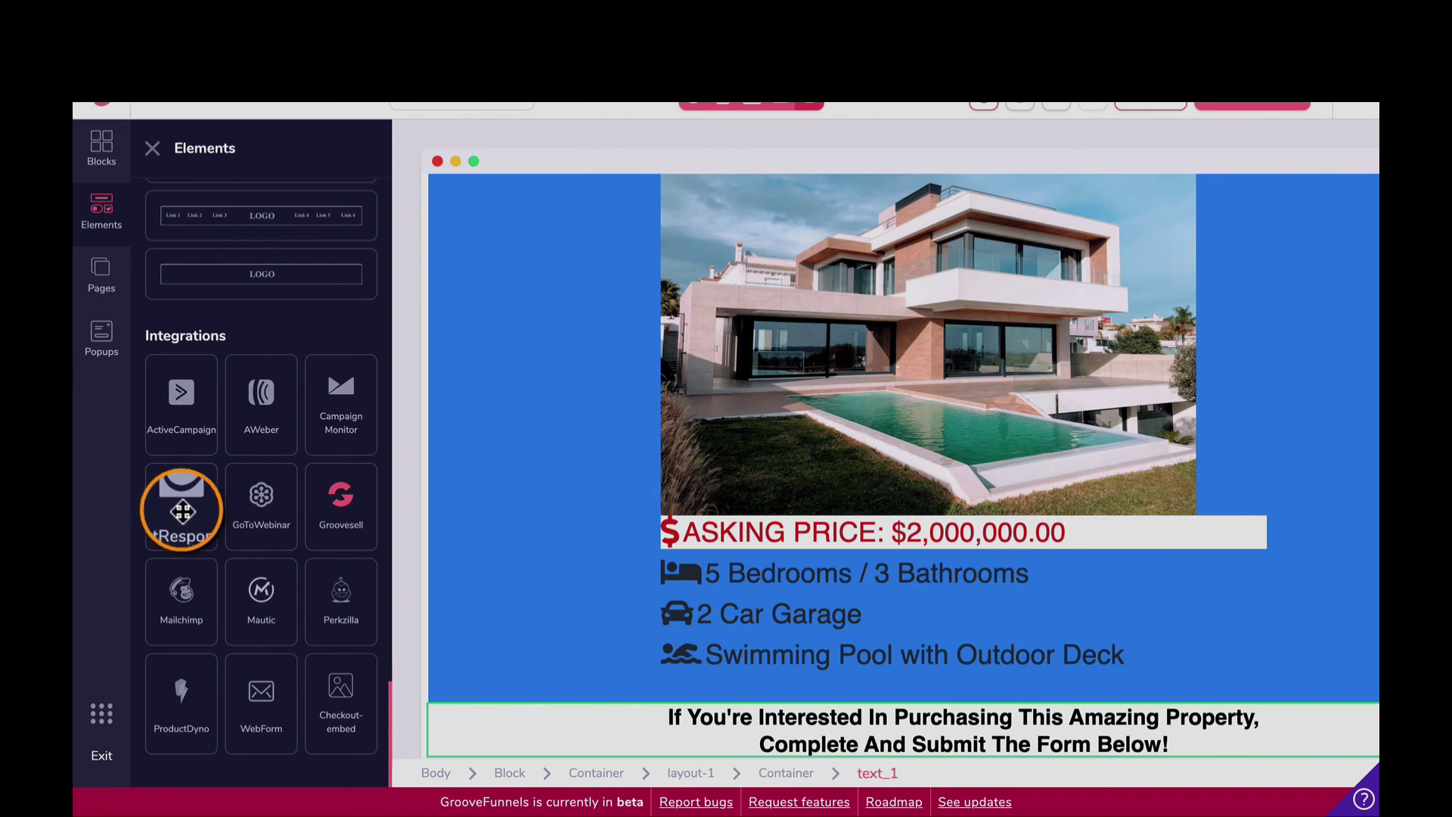
drag(181, 514, 809, 706)
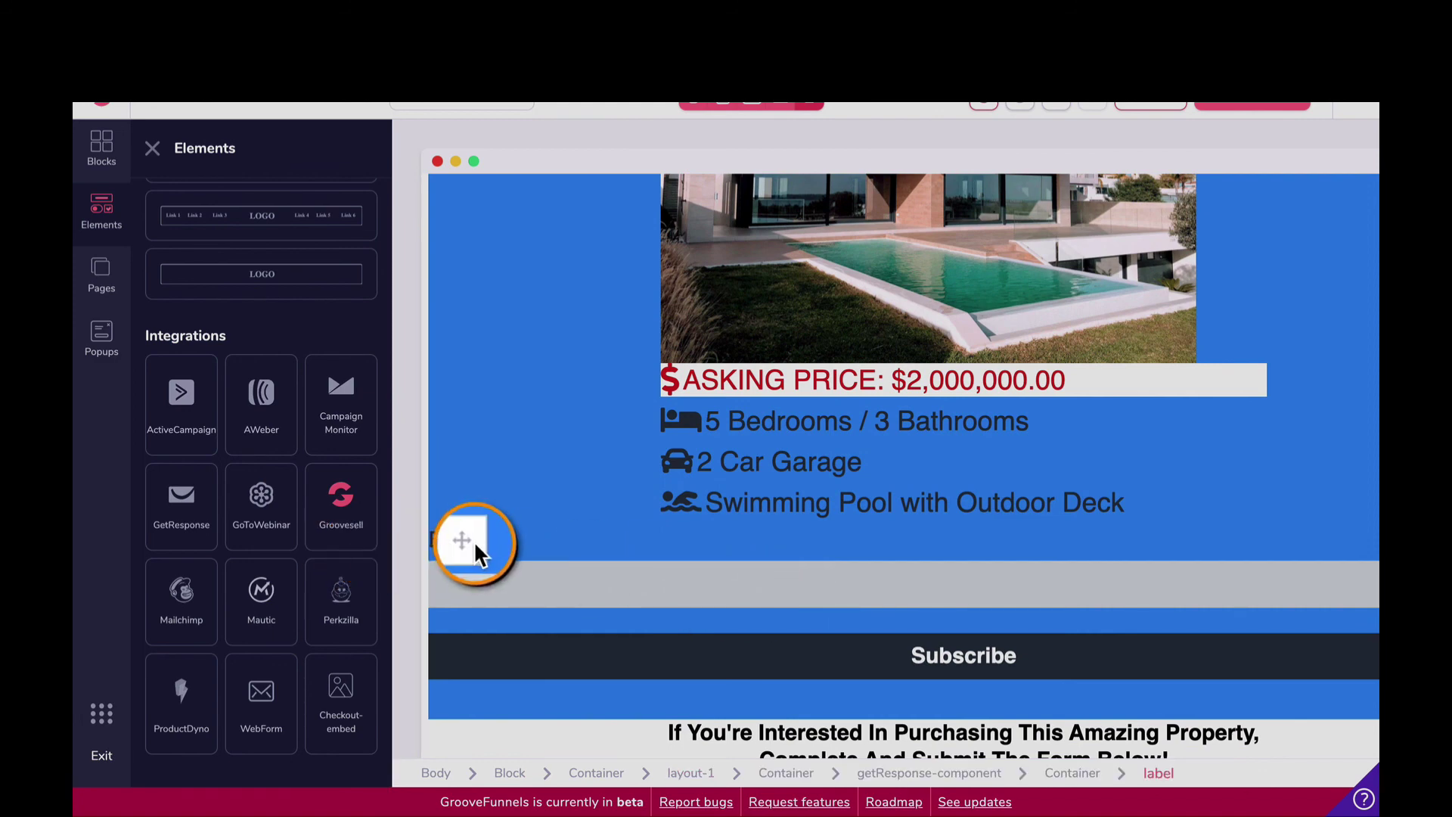
Step: Delete the email label above the input field of the GetResponse form
click(474, 540)
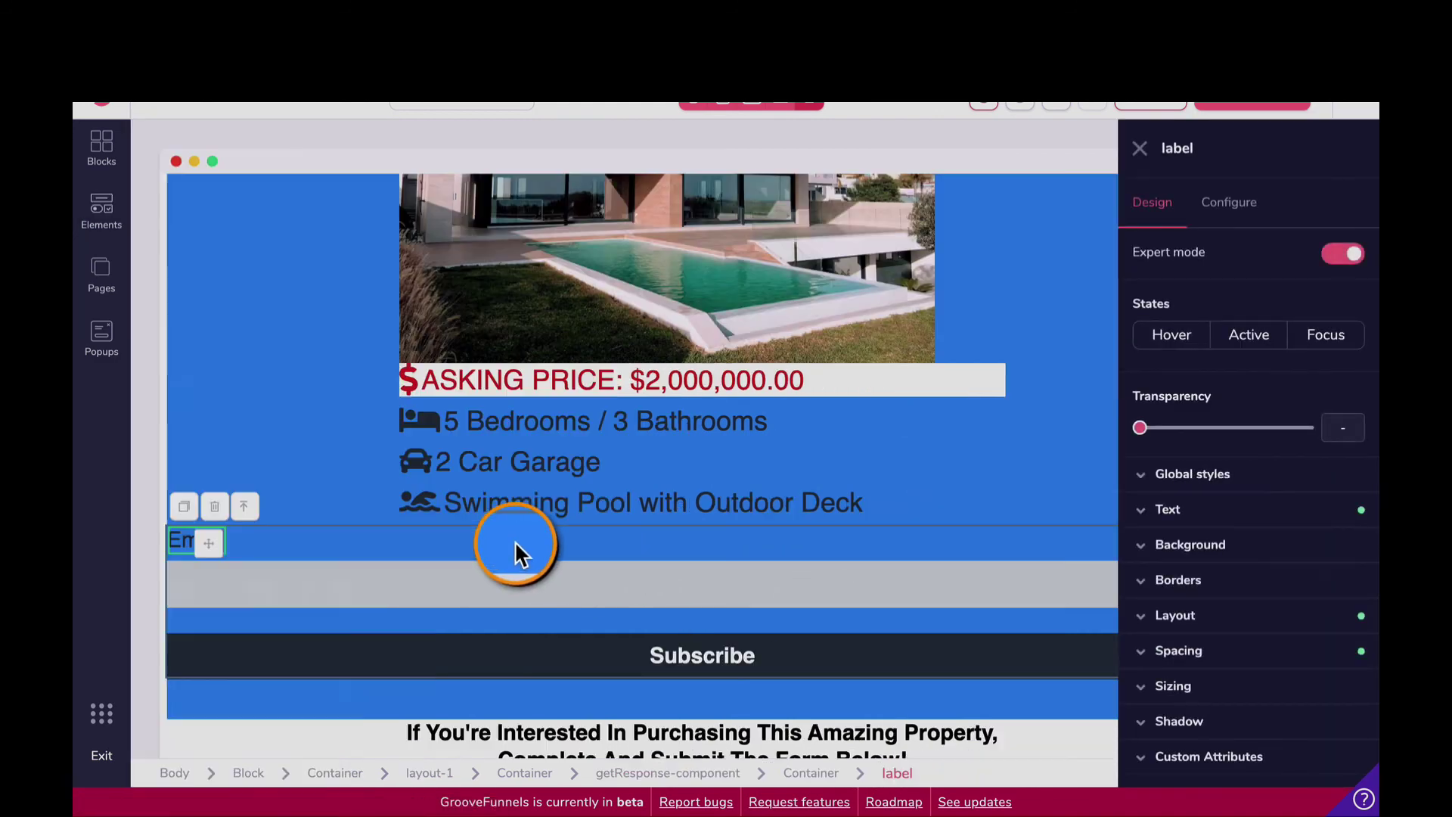
click(214, 506)
click(769, 487)
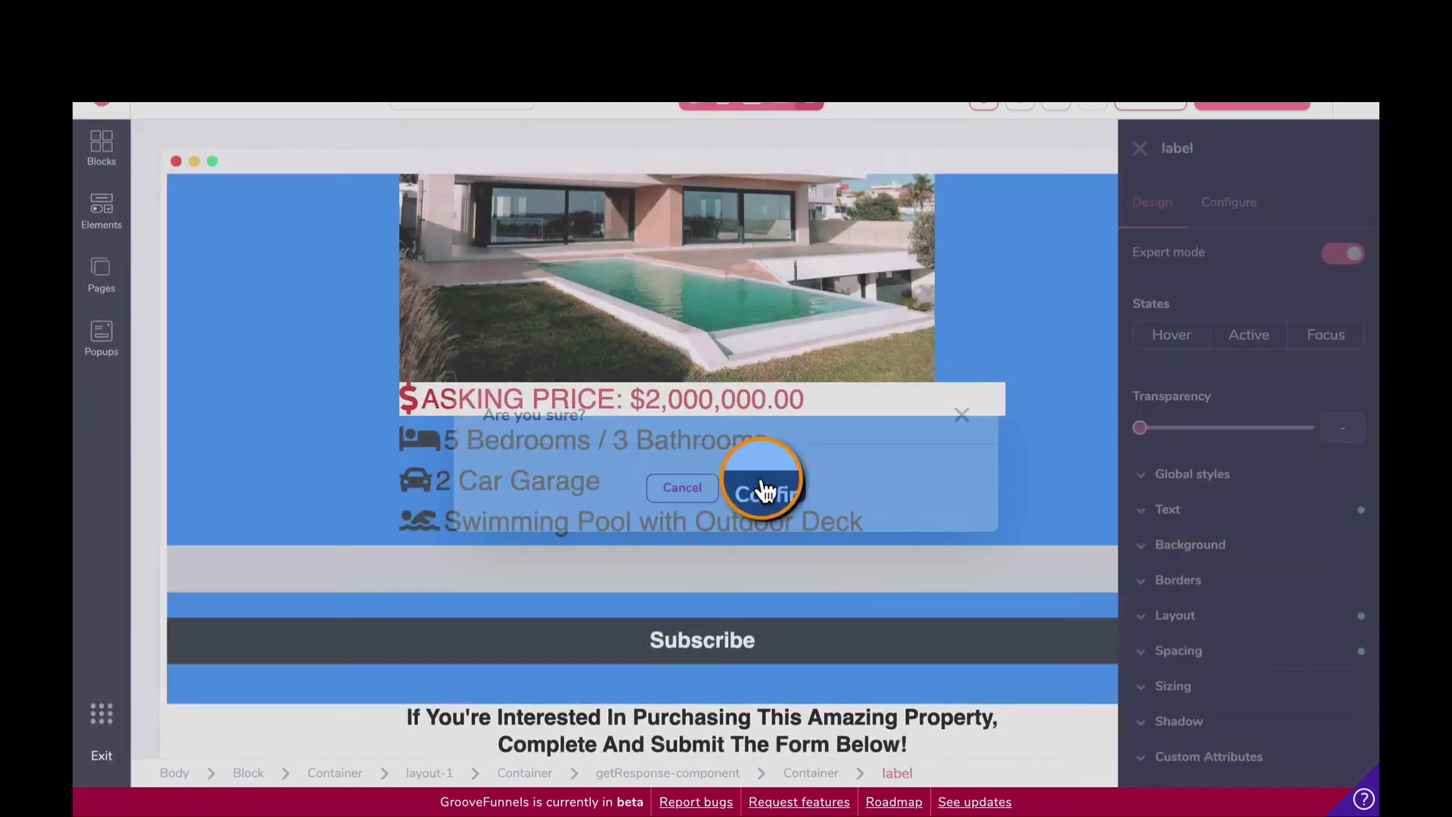
Step: Duplicate the form's input field twice so that three fields sit above the Subscribe button
click(866, 574)
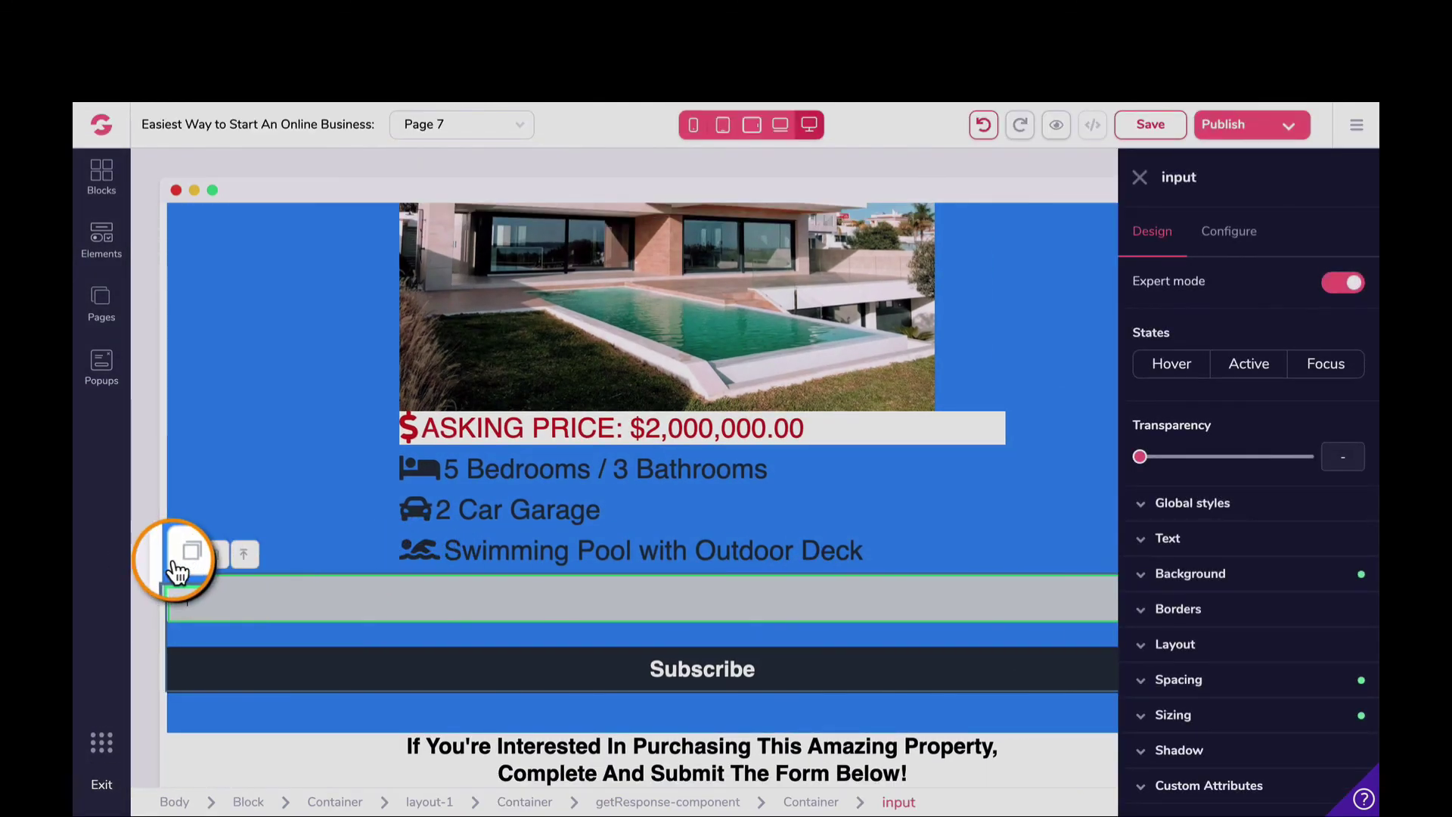
click(184, 543)
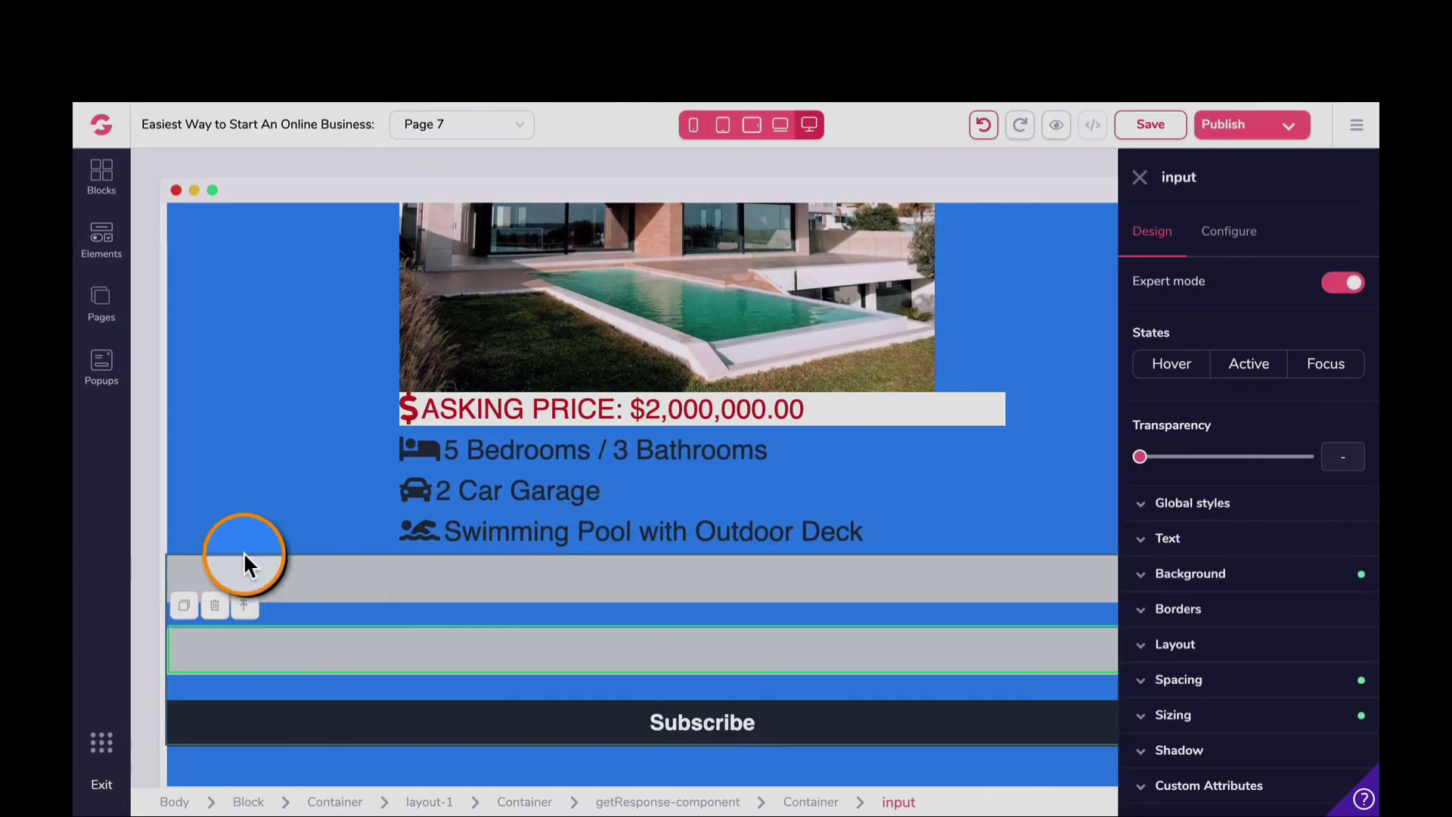
click(184, 606)
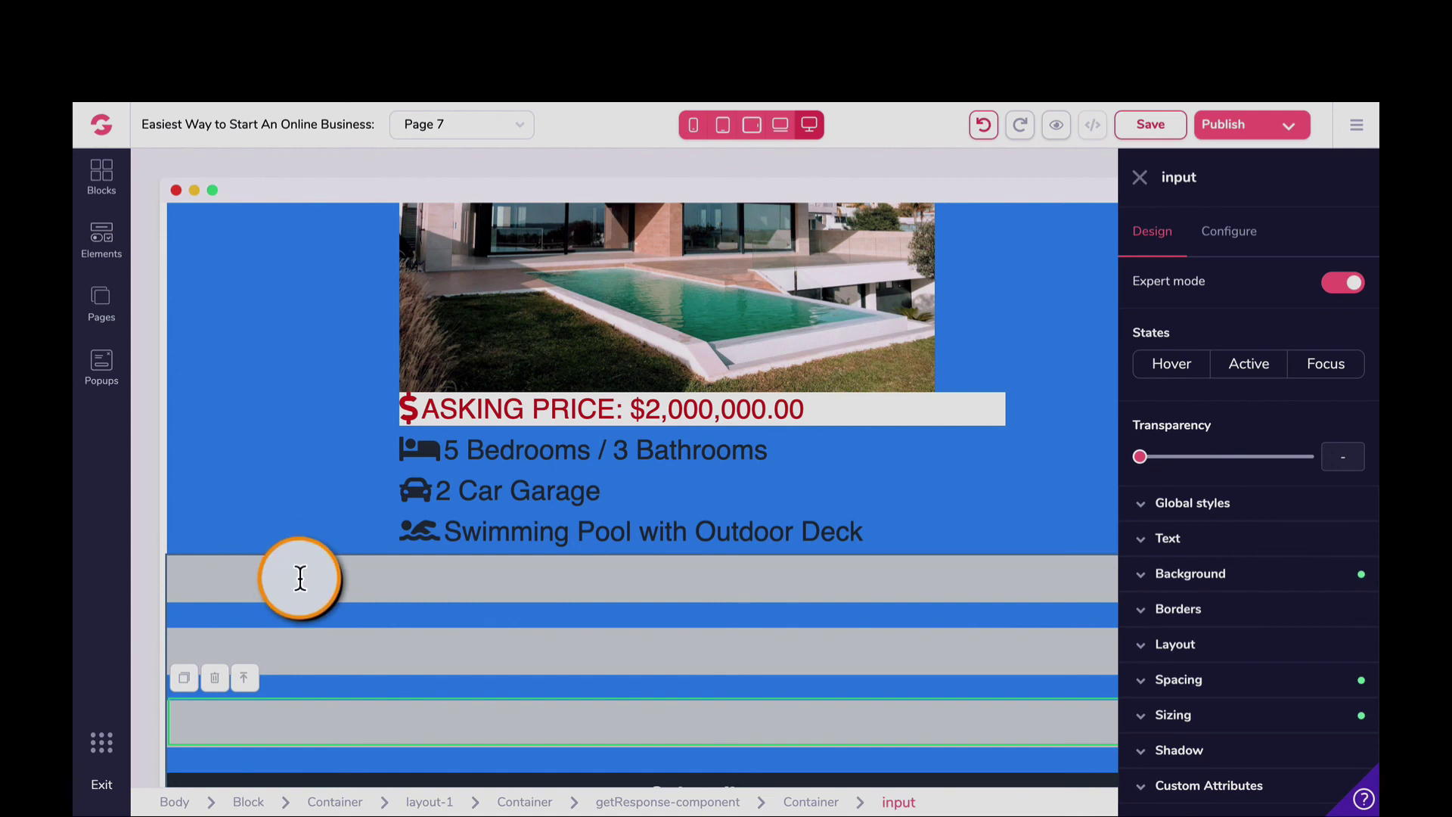
scroll(433, 593, down, 5)
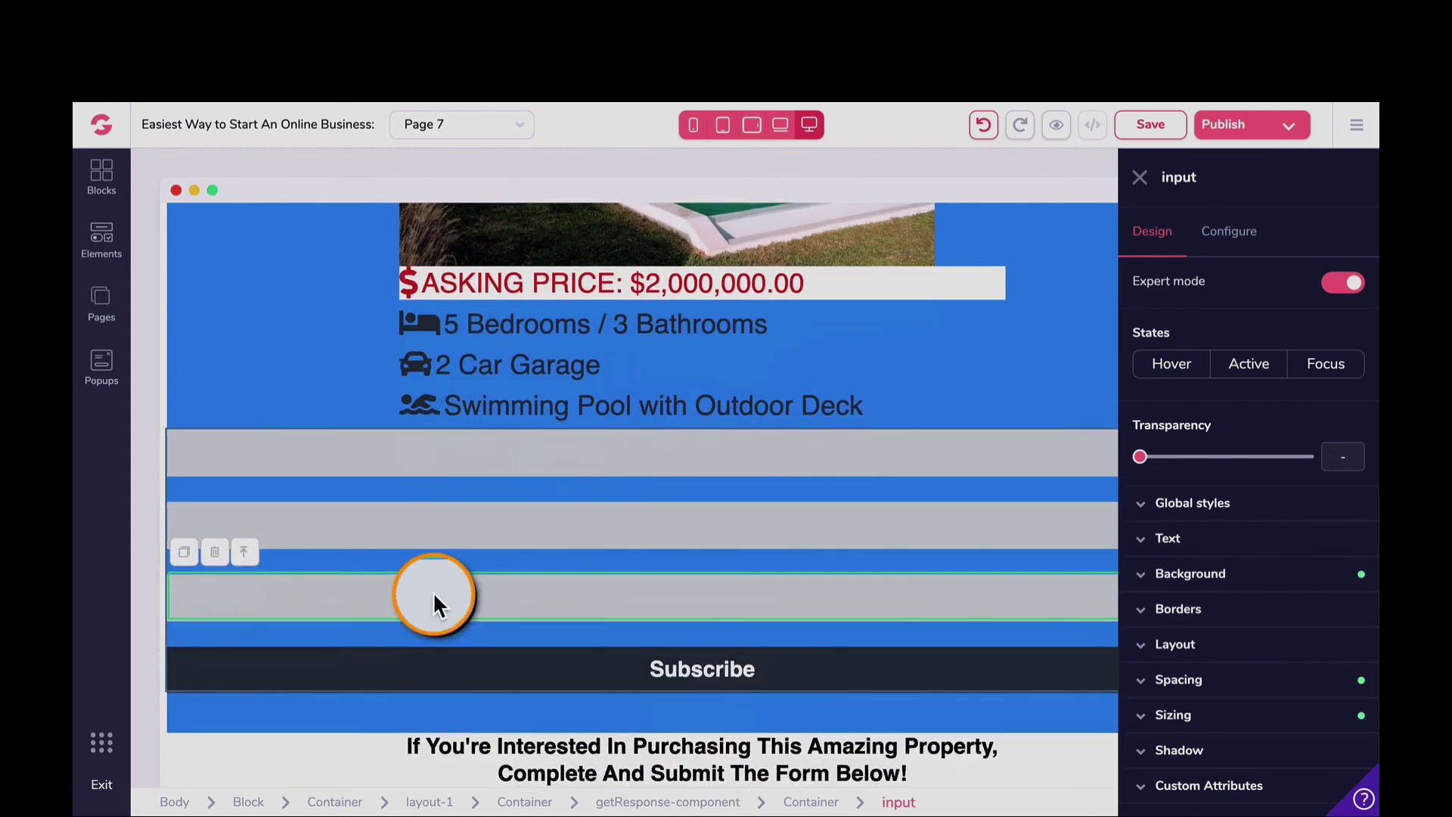
Step: Move the "If You're Interested" heading into the GetResponse form, above its first input field
click(379, 735)
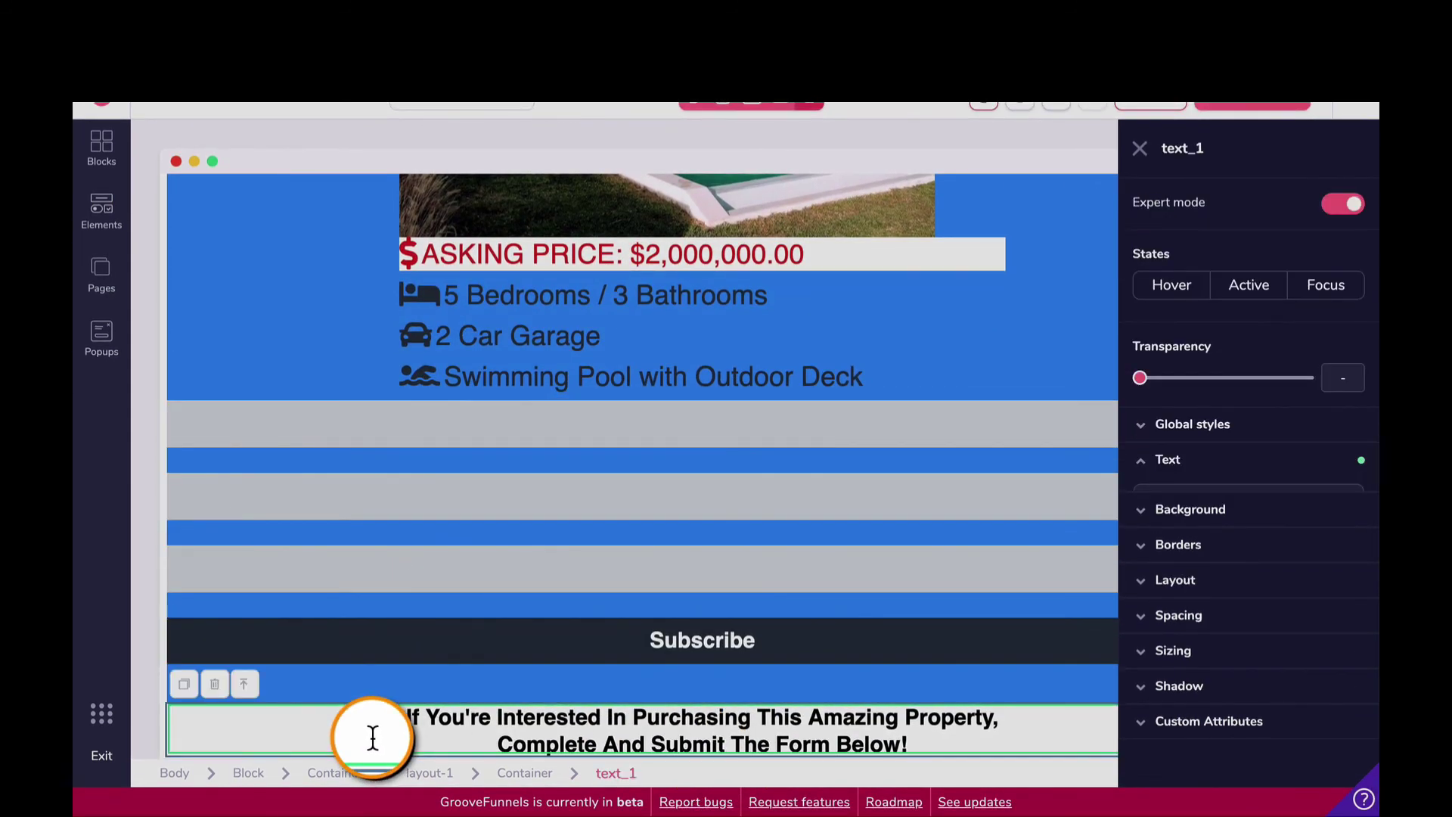
click(1138, 149)
click(112, 250)
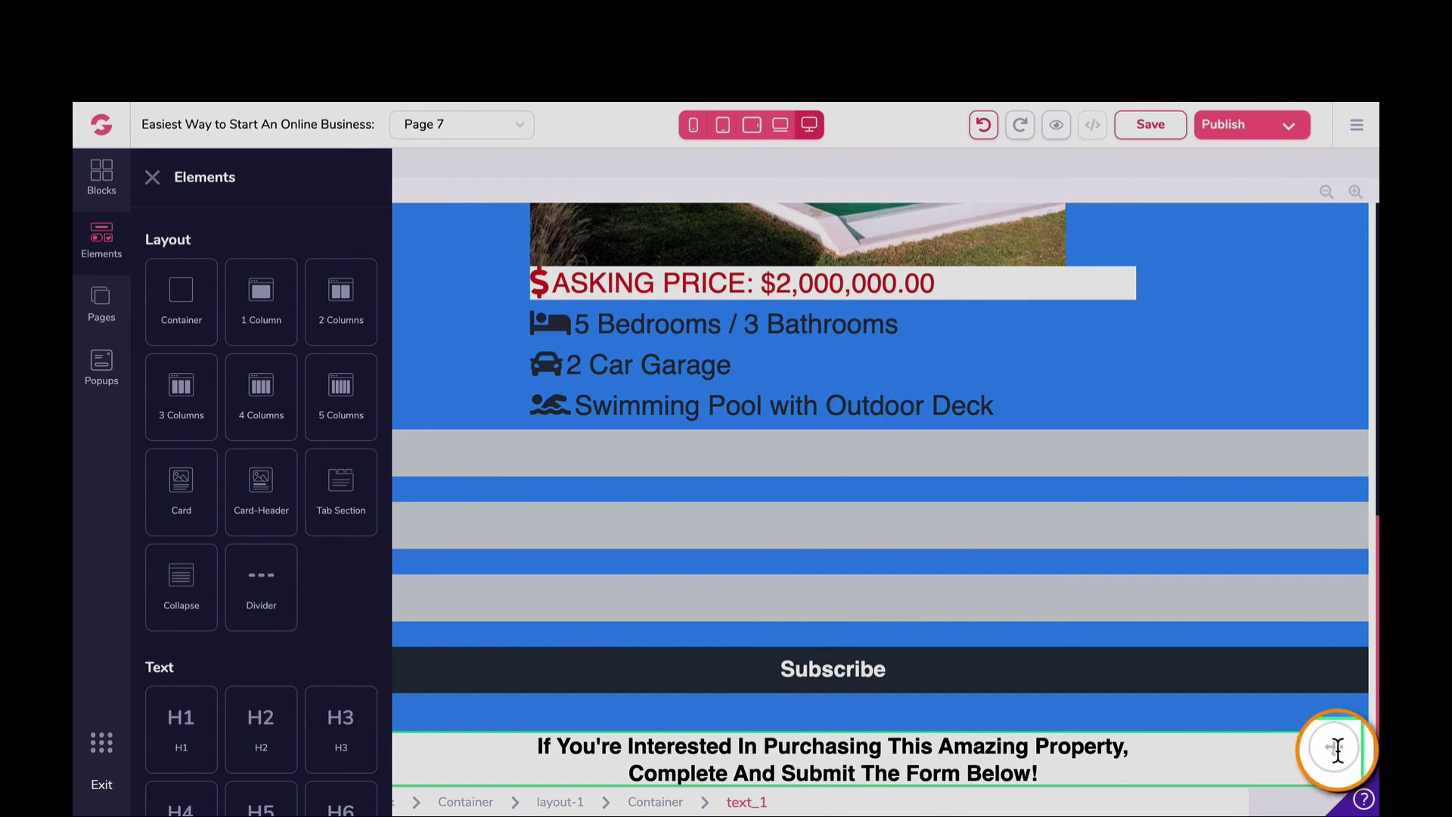
drag(1337, 748, 1286, 460)
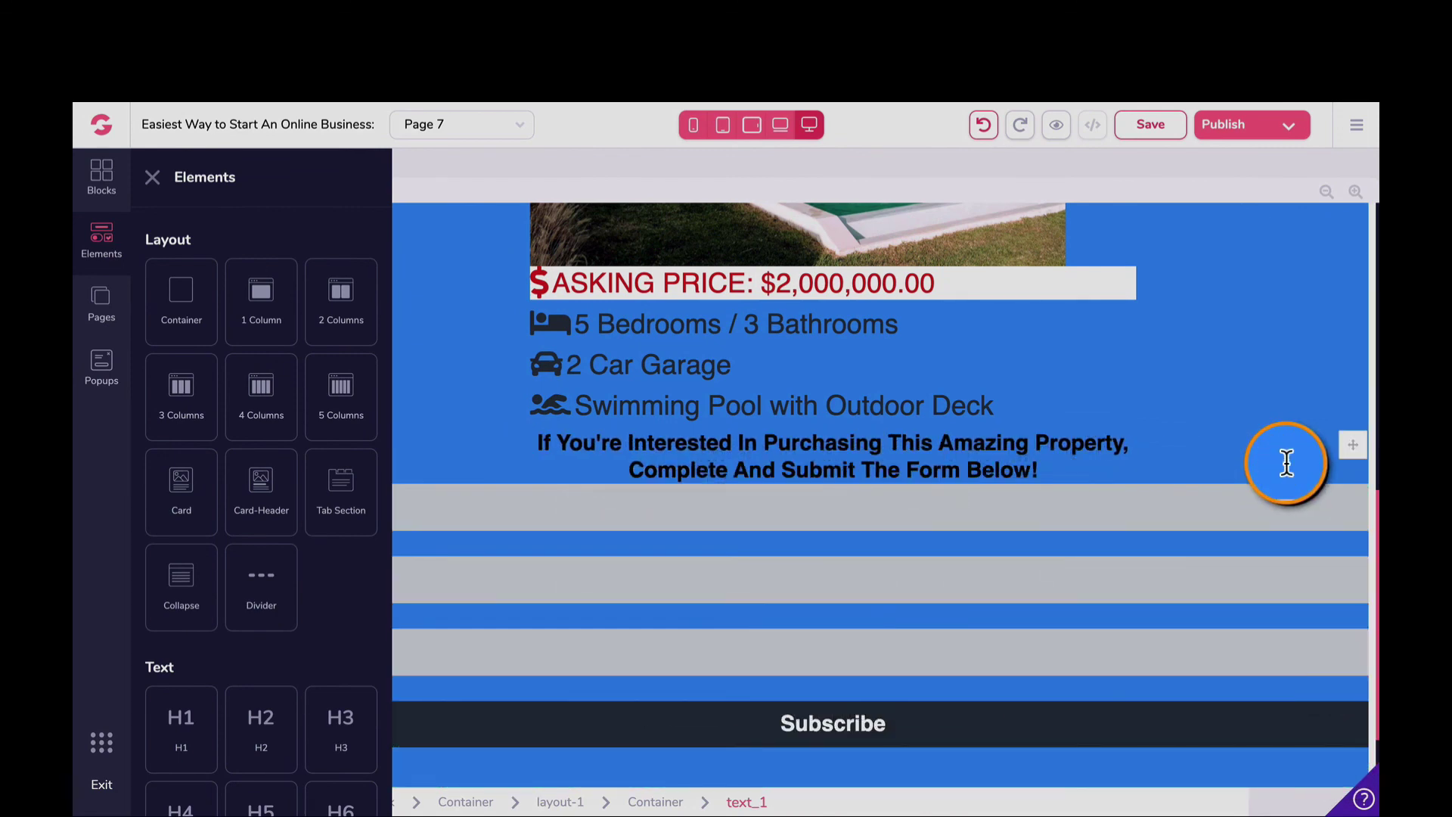
click(1245, 441)
scroll(910, 541, down, 1)
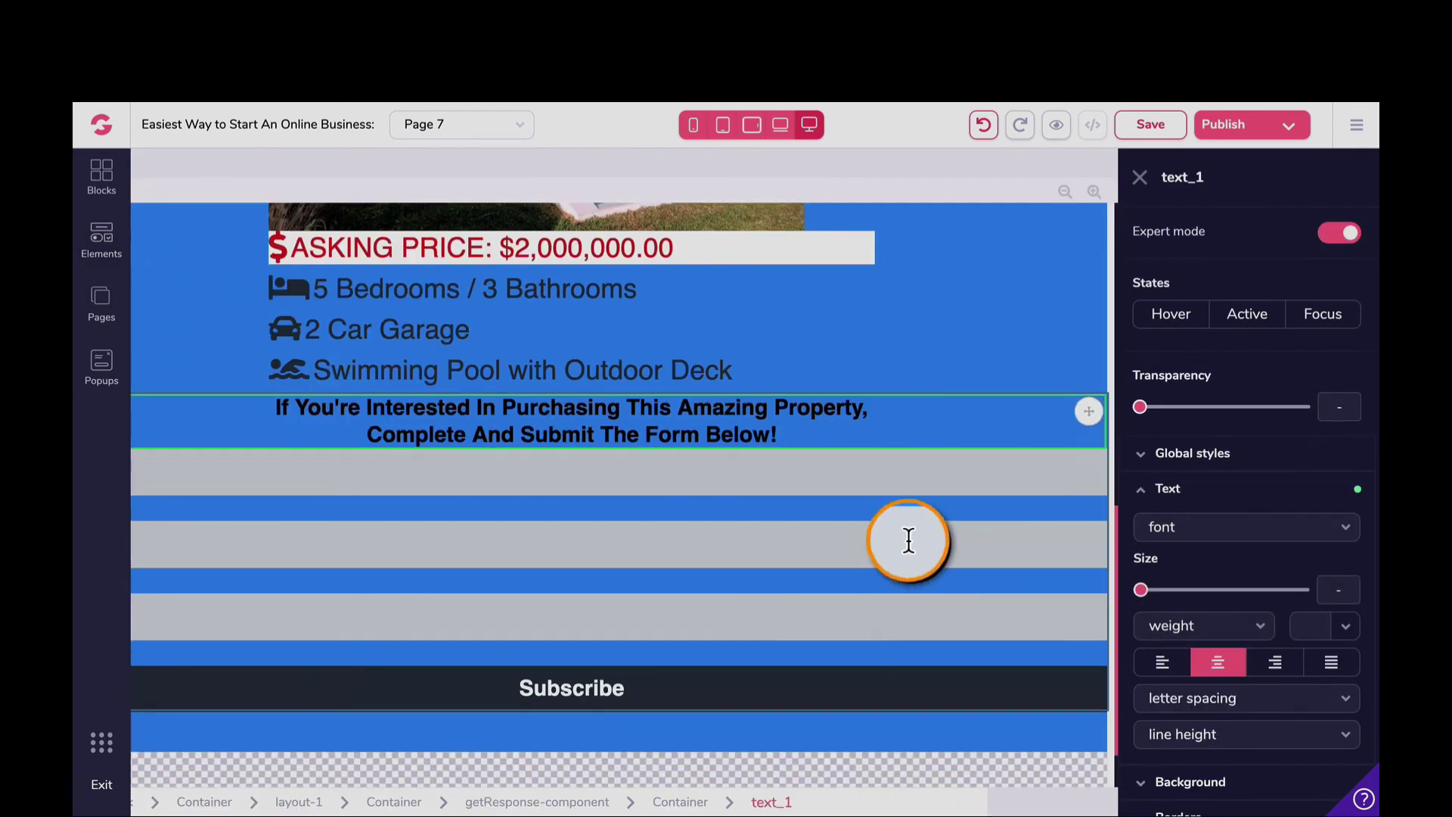
Step: Give the form's first input field the placeholder "Enter Your Full Name Here" and validation rules of type text that cannot be empty
click(411, 464)
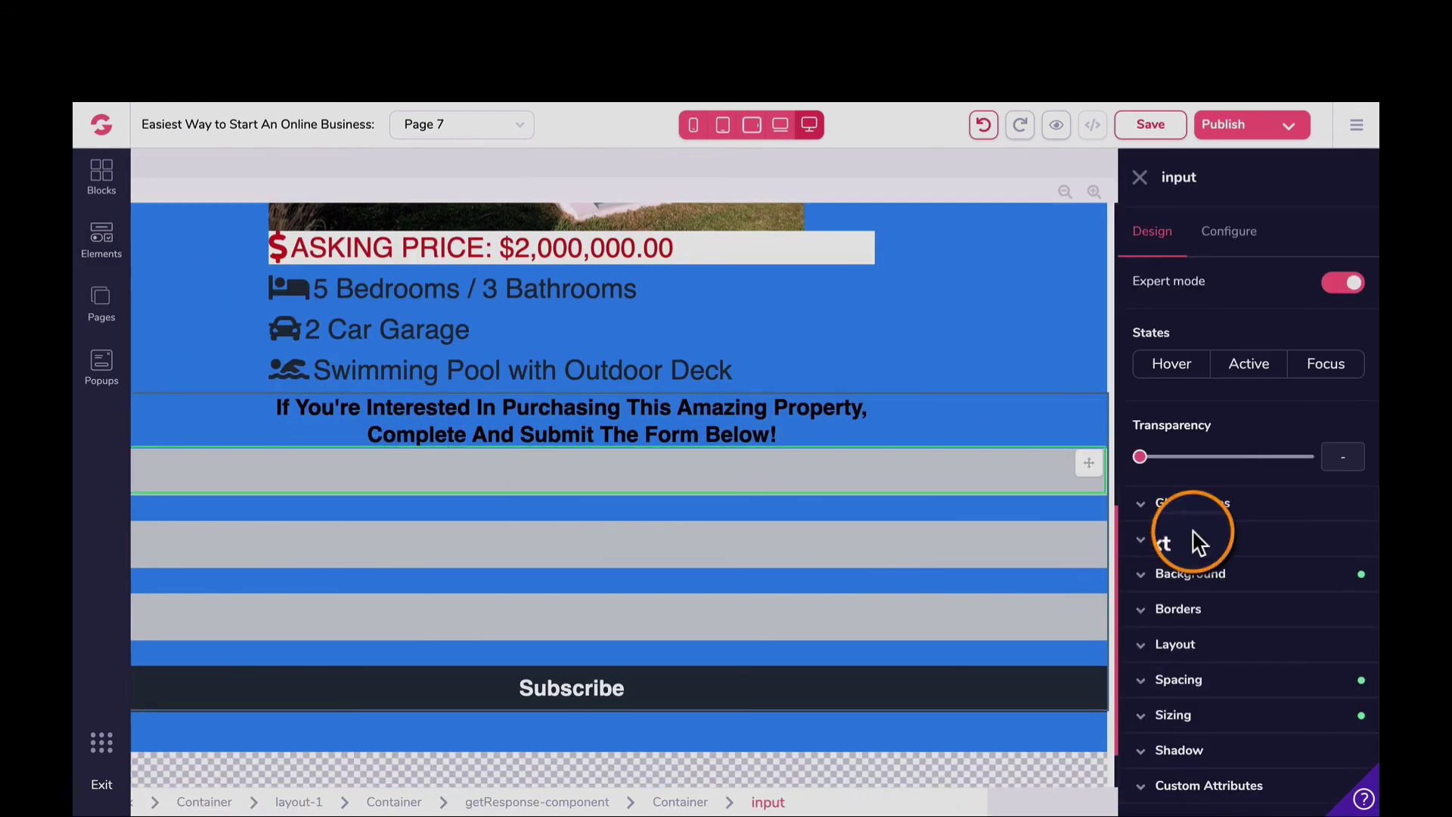
click(1216, 253)
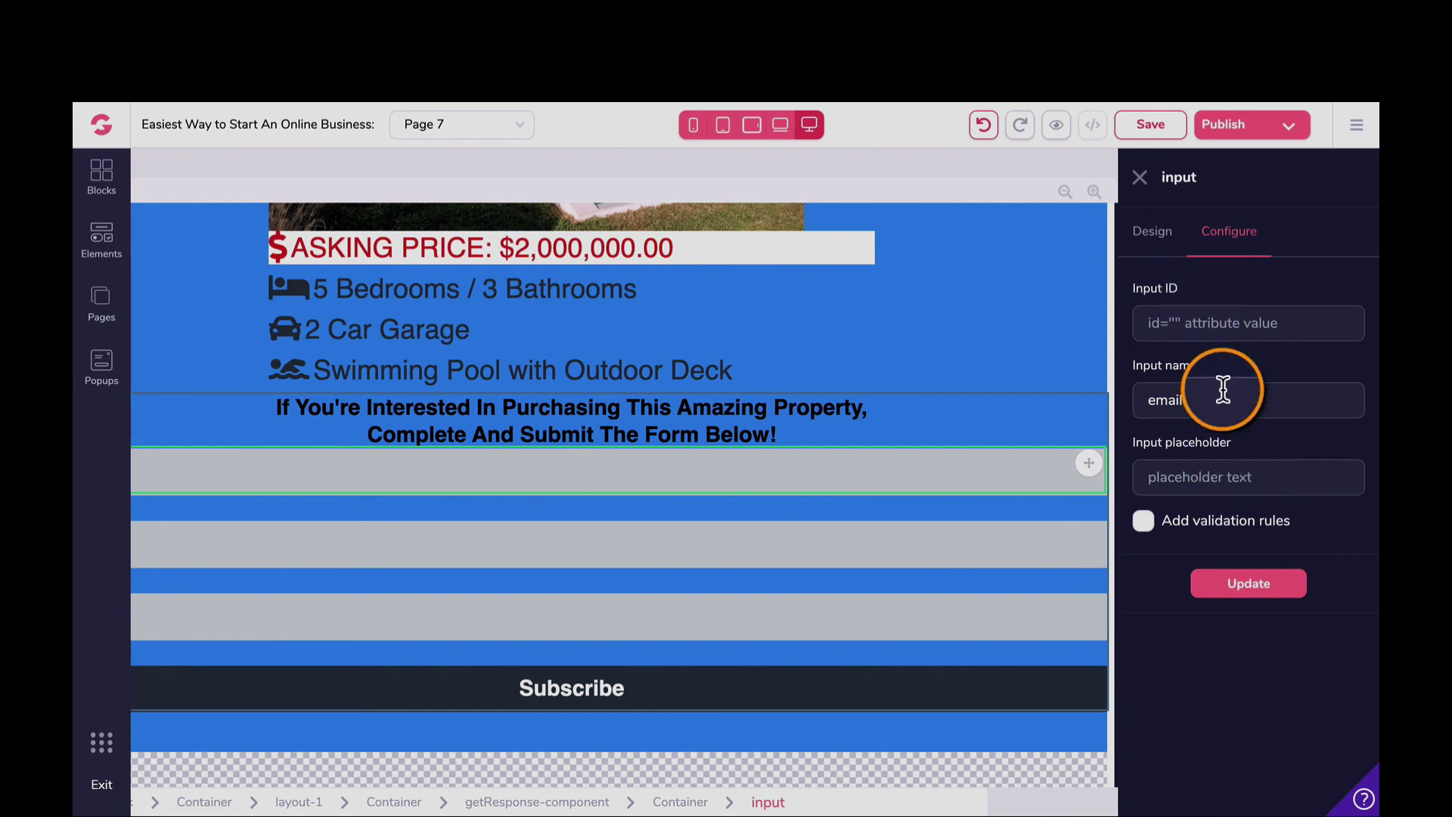
click(1276, 476)
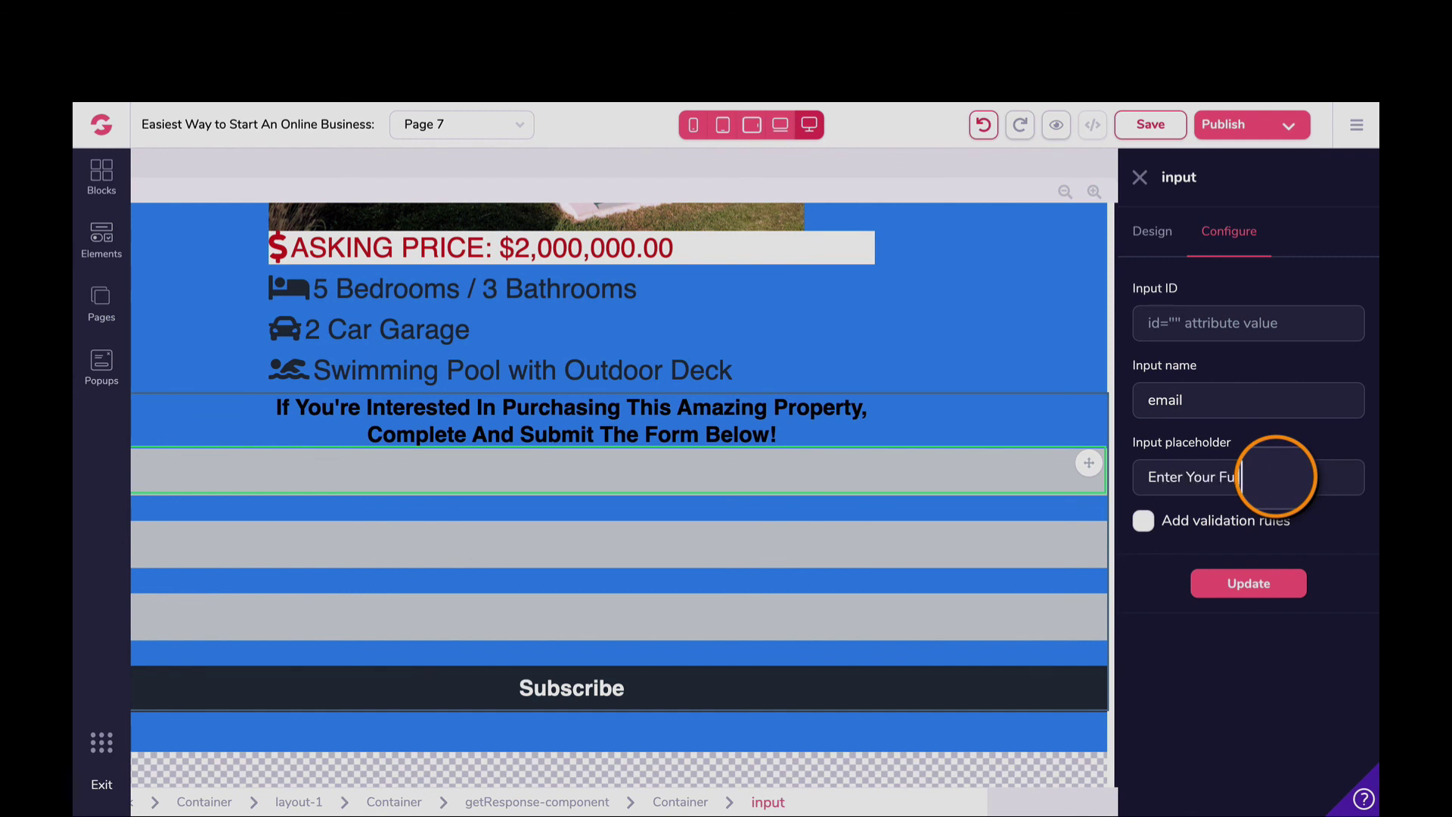
click(1143, 521)
click(1167, 590)
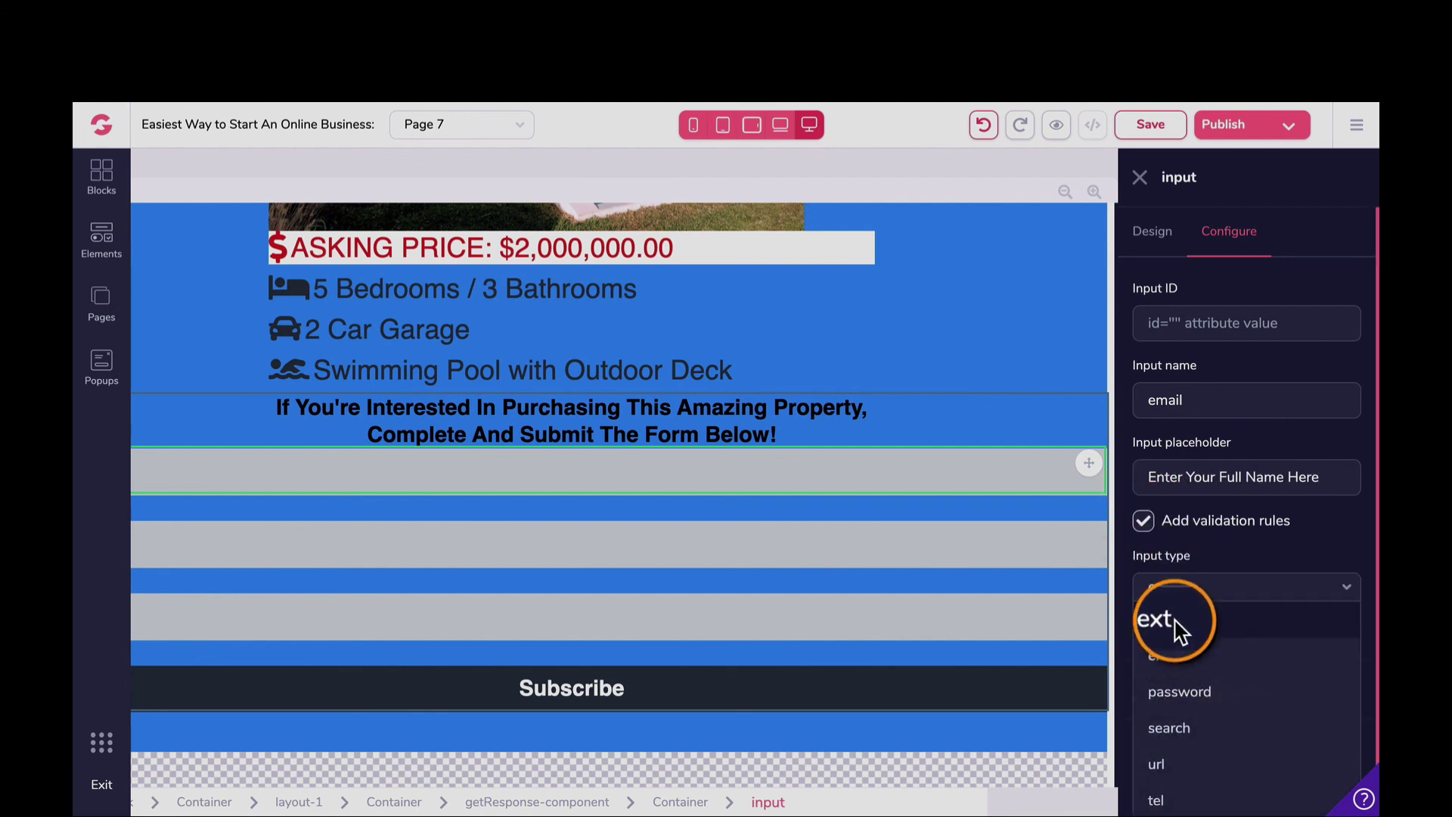
click(1174, 626)
click(1145, 628)
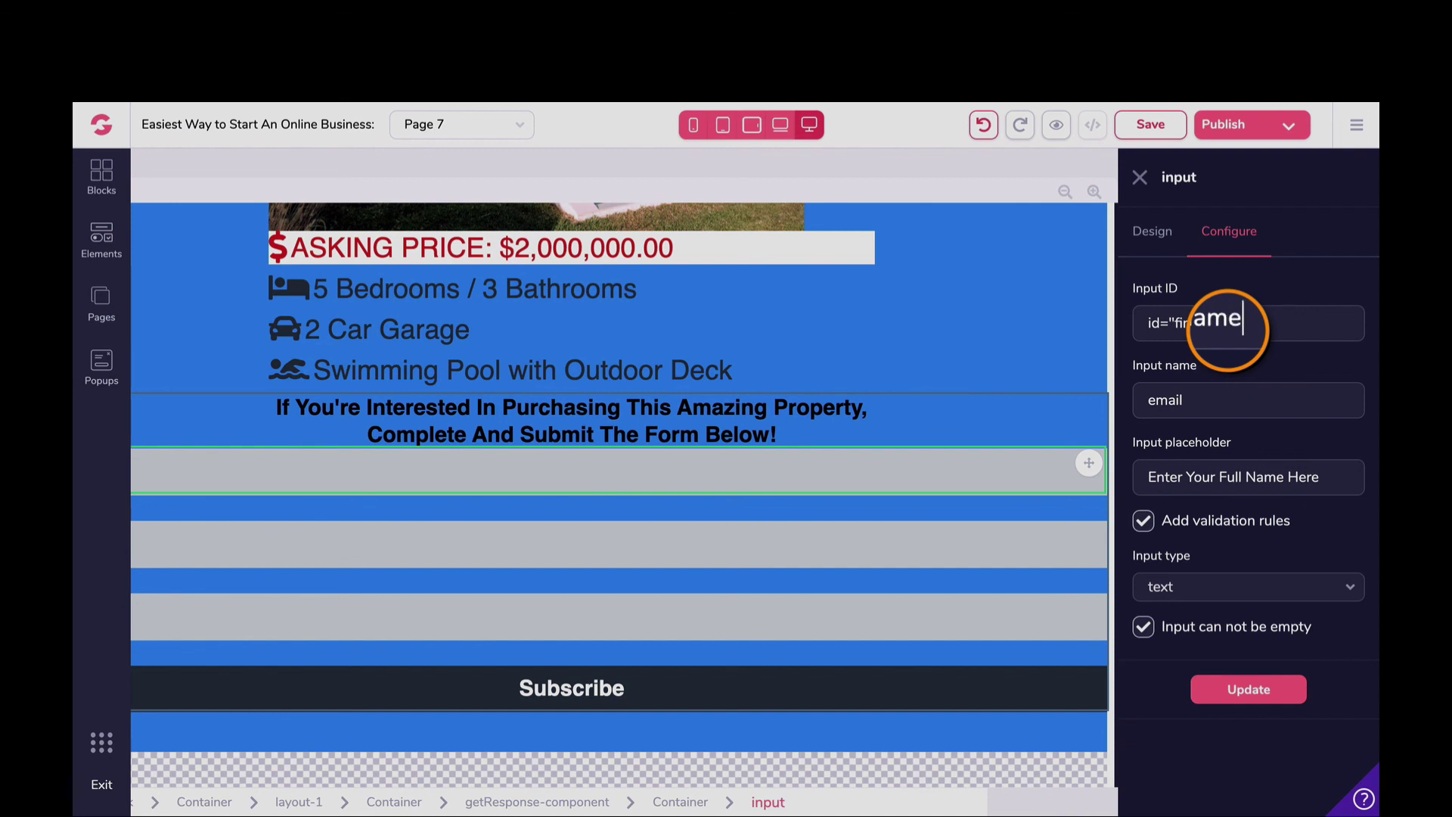
Step: Set the first field's input ID to id="firstname" and its input name to "first name", and apply the configuration
double_click(1232, 389)
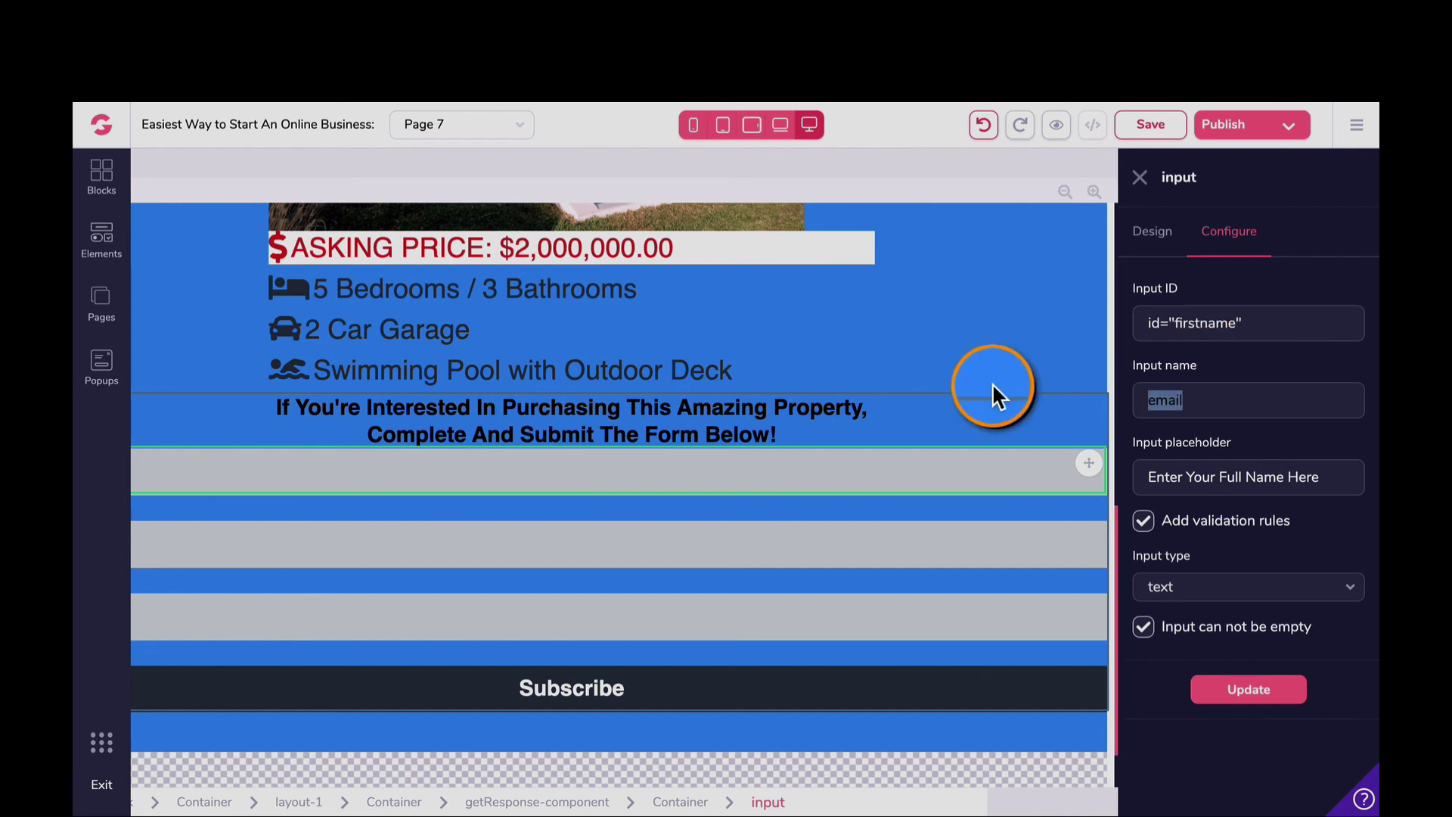
text(first name)
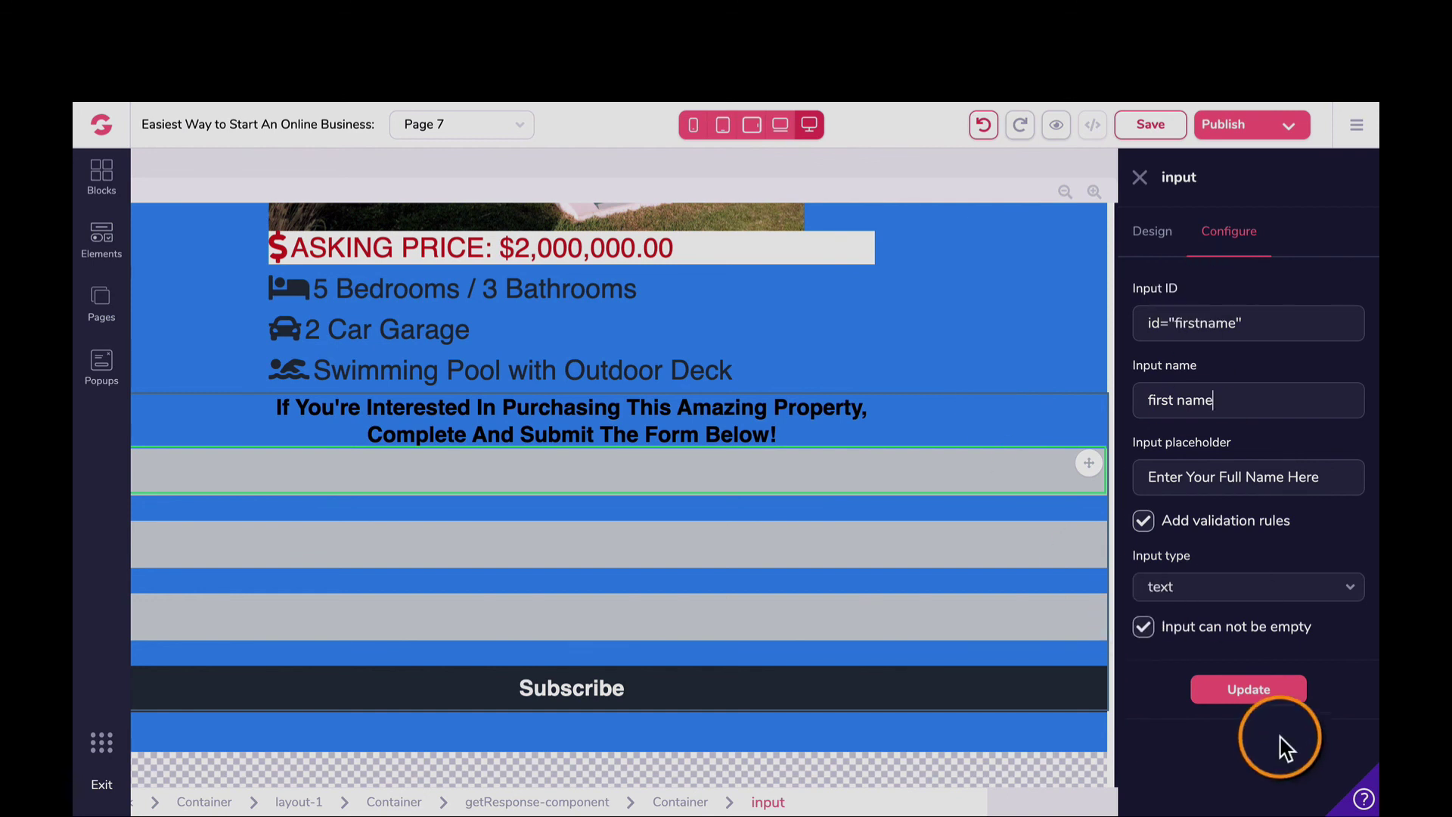
click(1249, 689)
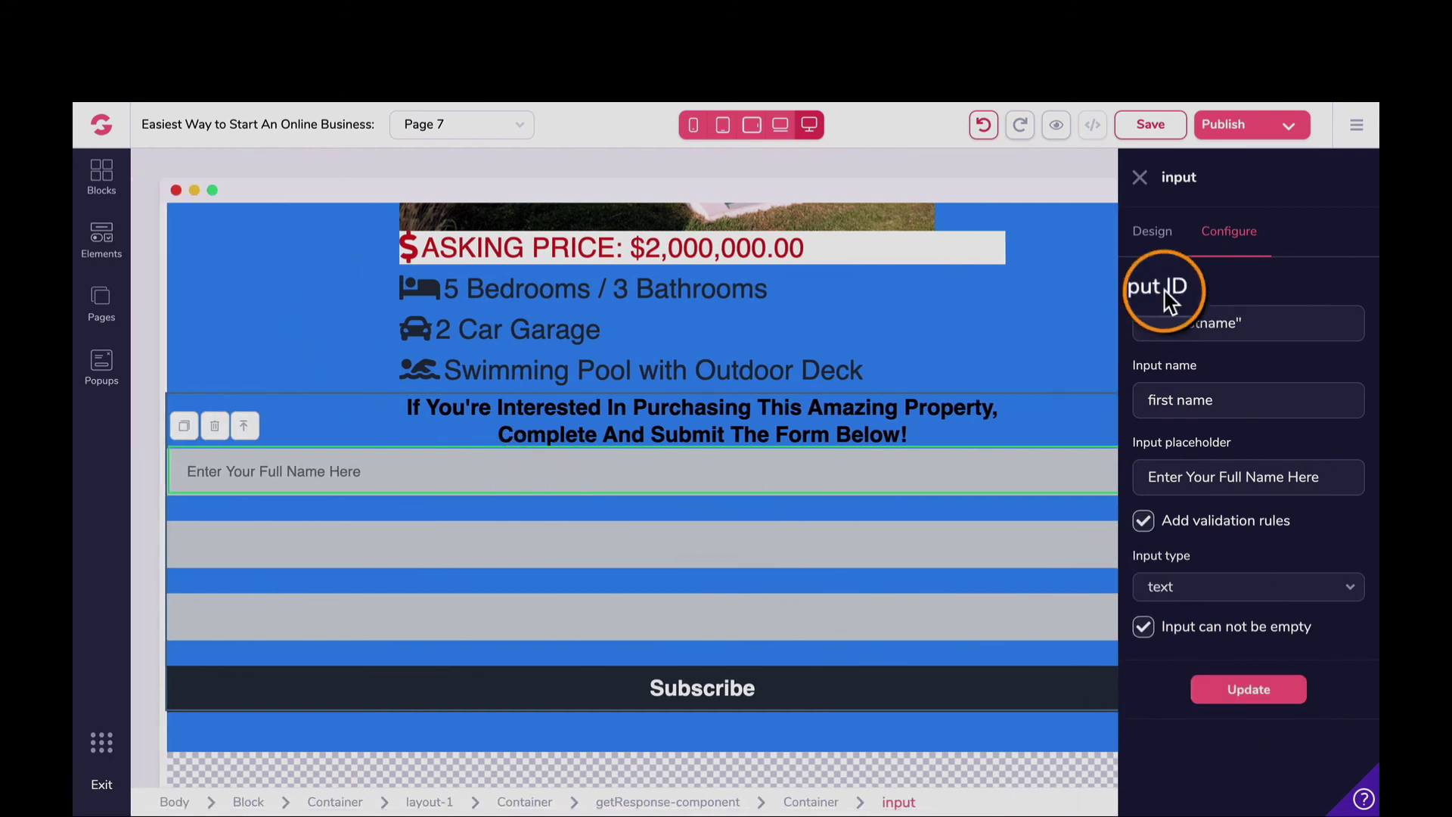
Step: Change the full name field's background color to white (#FFFFFF)
click(1152, 231)
scroll(1267, 529, down, 1)
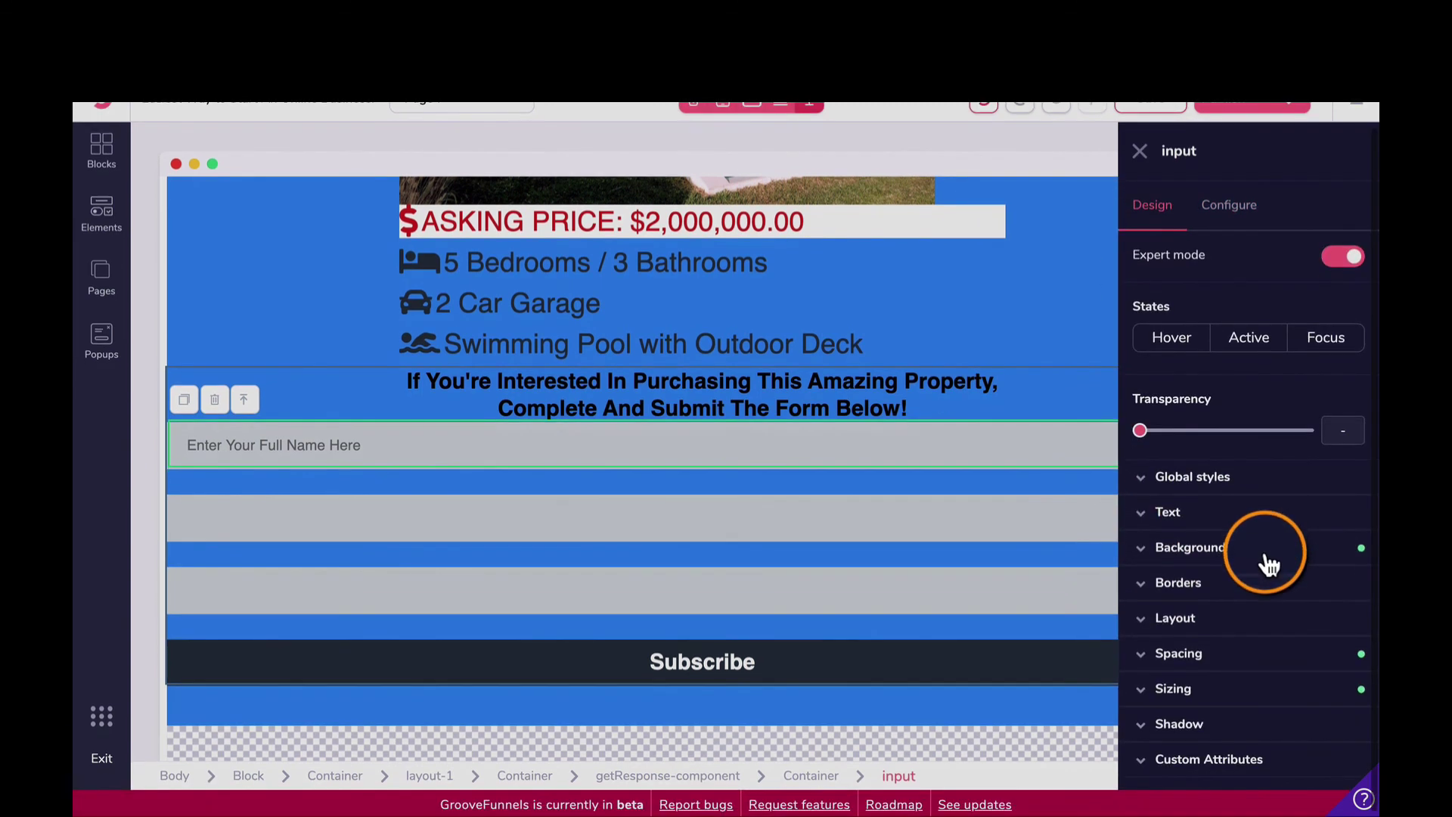
click(1262, 549)
click(1333, 591)
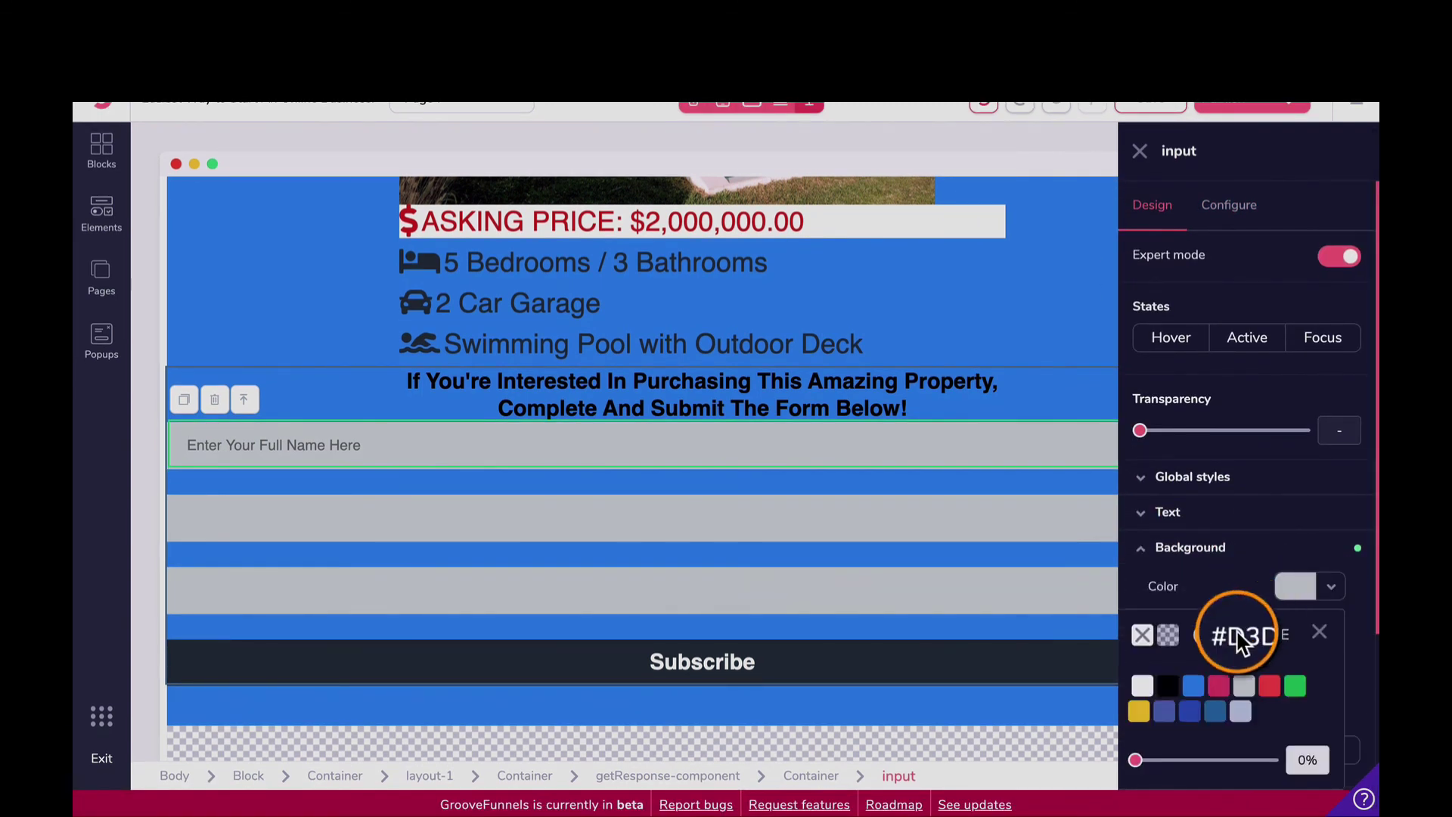
click(1142, 685)
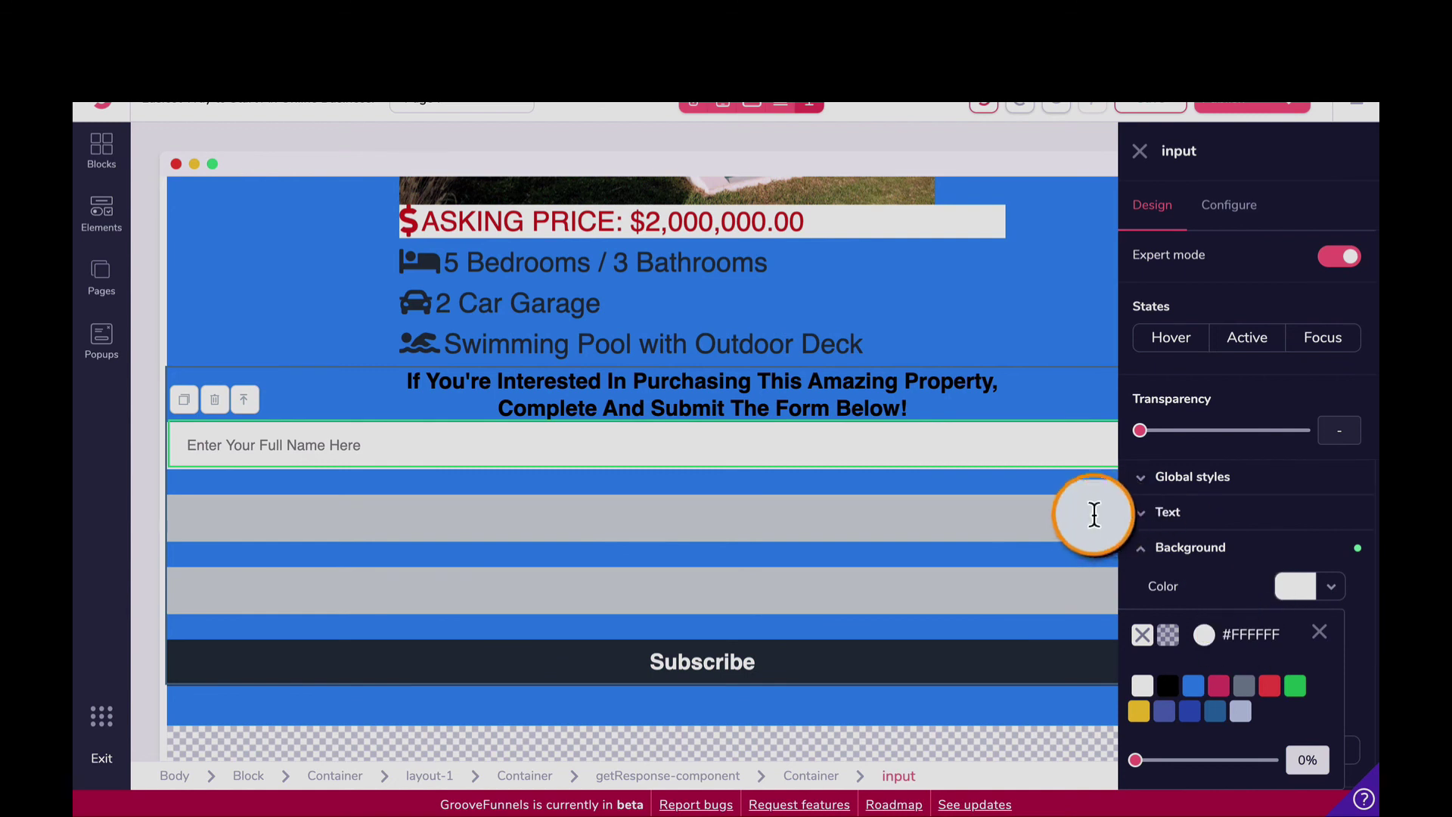
Step: Set the full name field's display to block and its width to 60% relative to parent
scroll(1244, 431, down, 3)
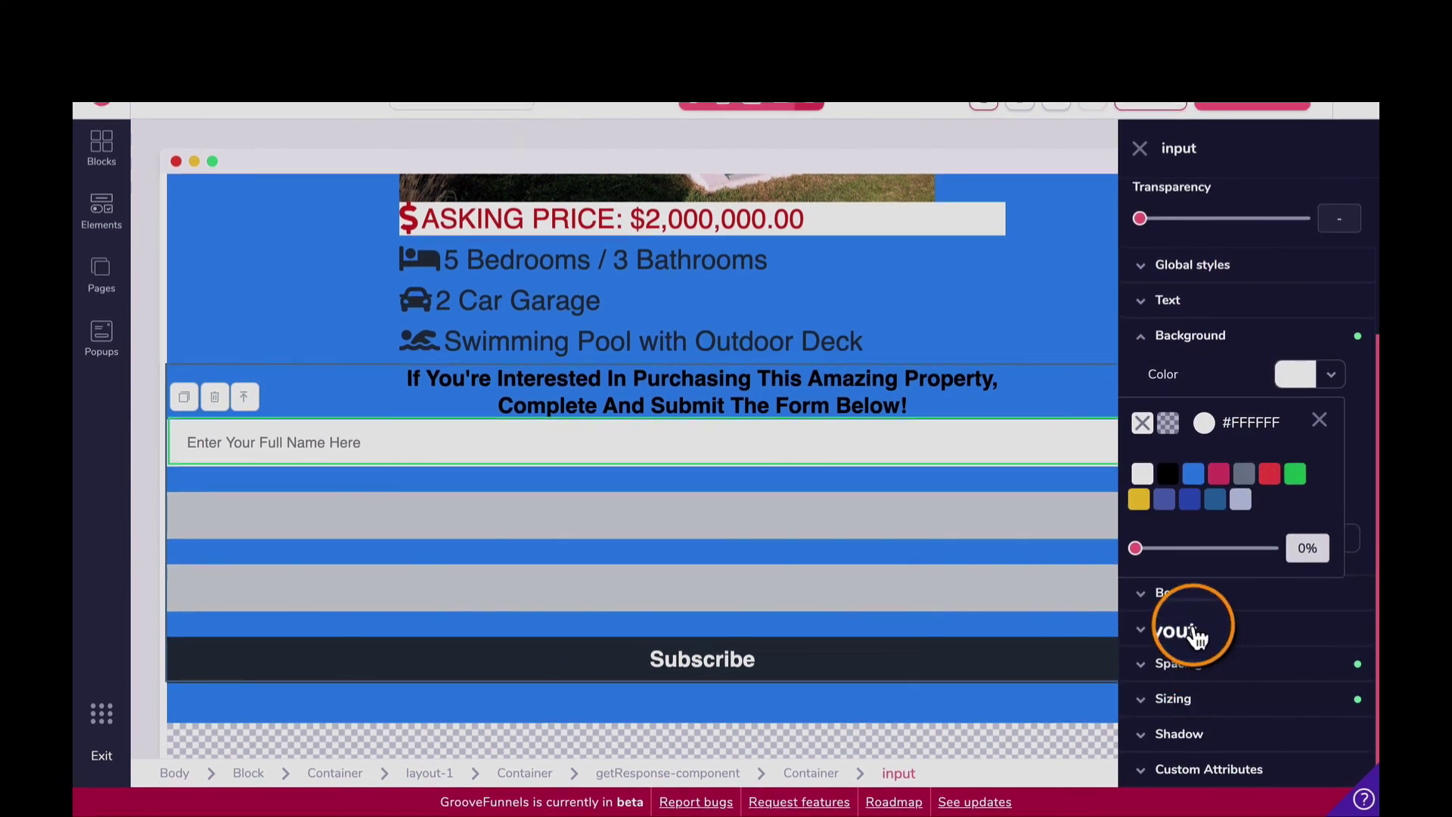
click(1189, 629)
click(1206, 702)
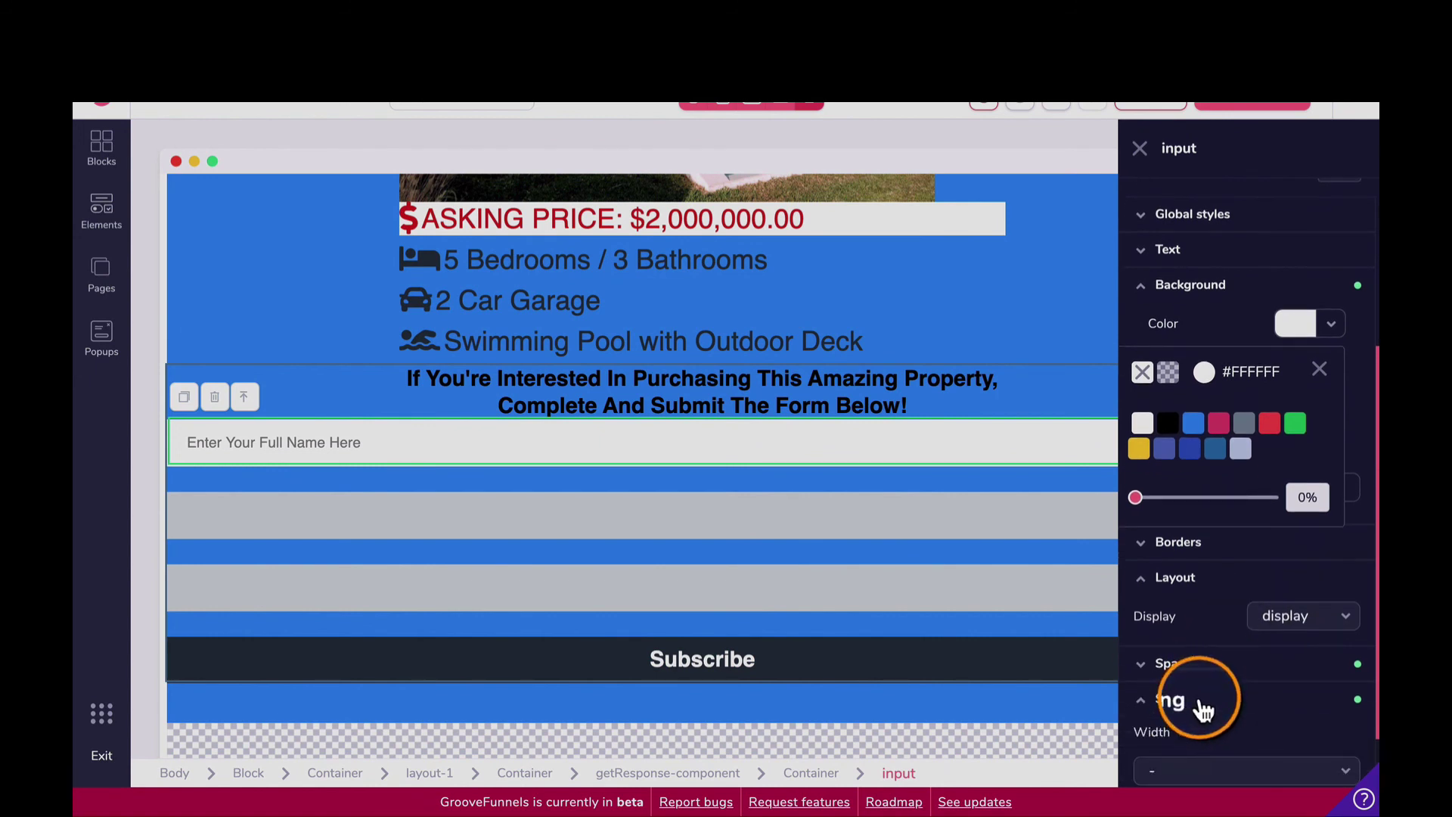
click(1297, 615)
click(1283, 685)
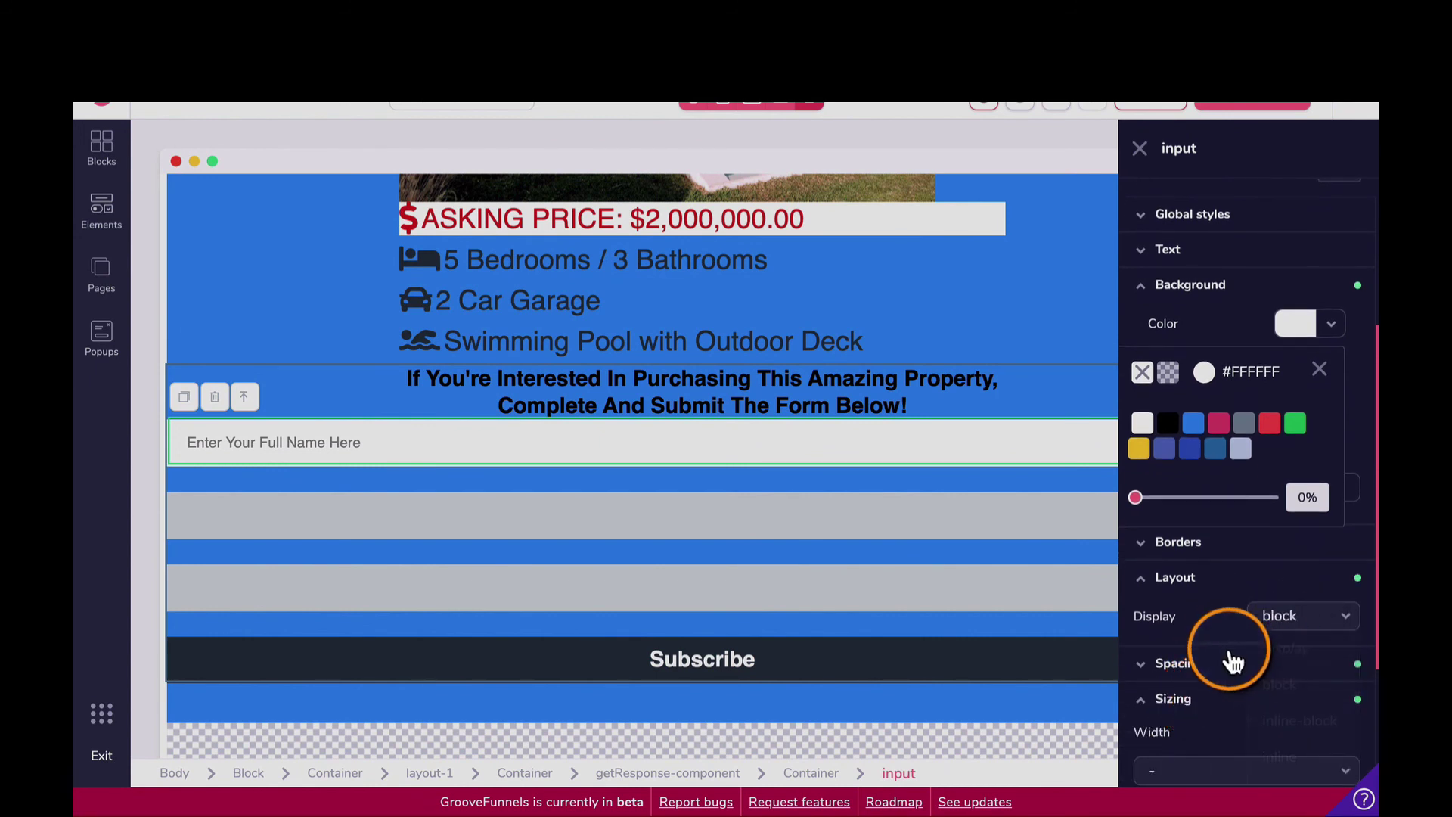
scroll(1245, 681, down, 3)
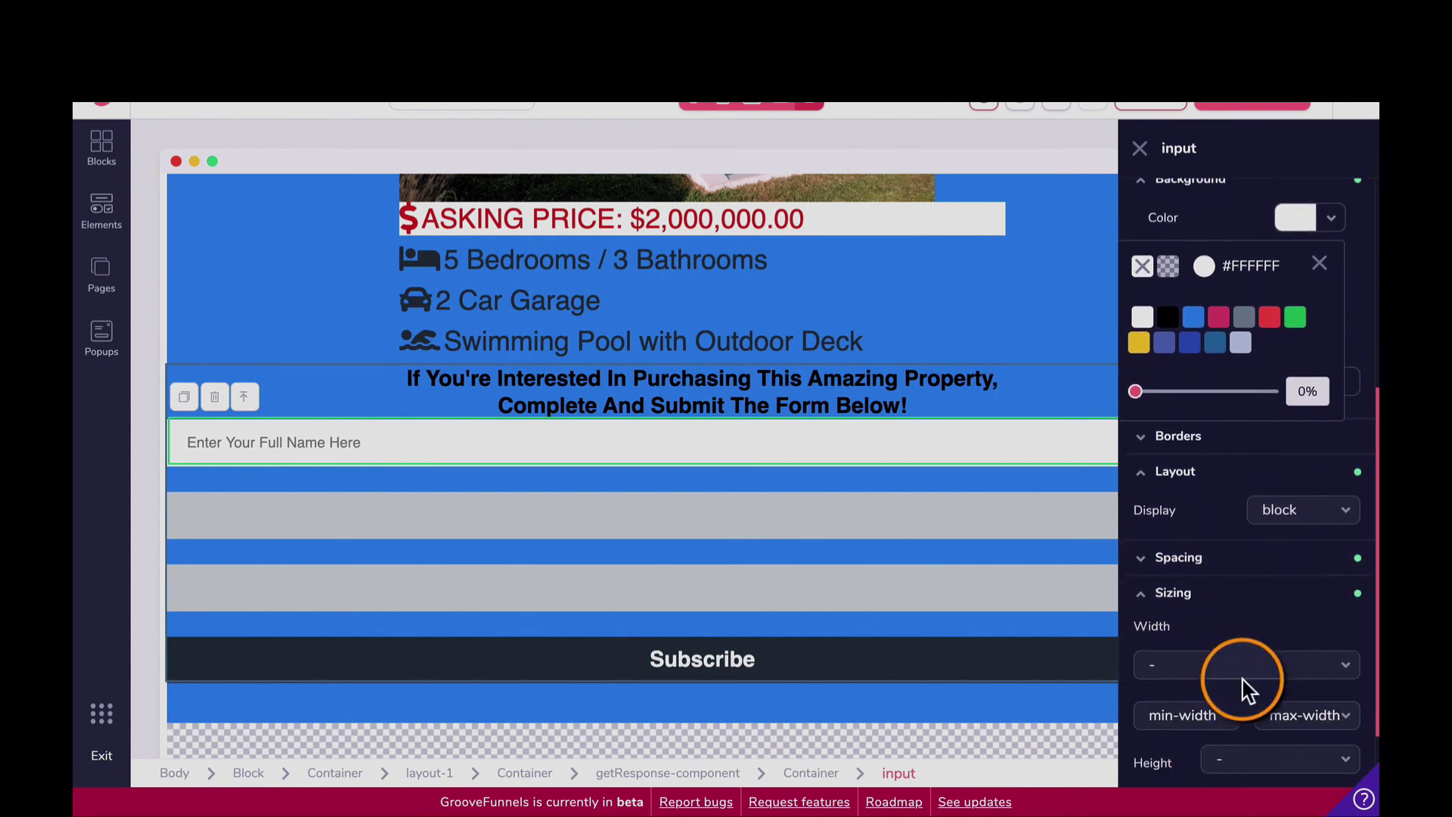
click(1273, 581)
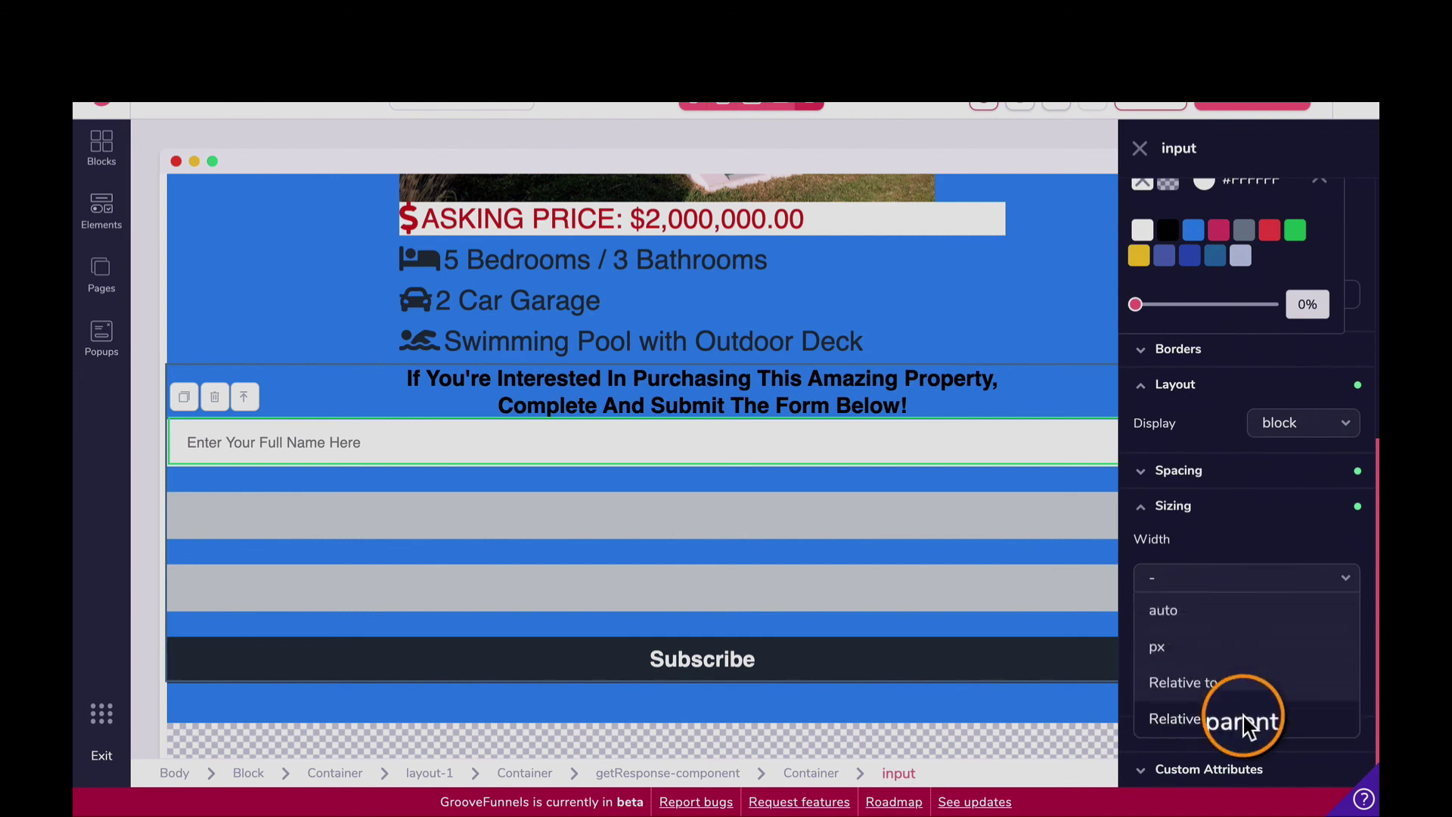
click(1241, 719)
drag(1145, 626, 1236, 628)
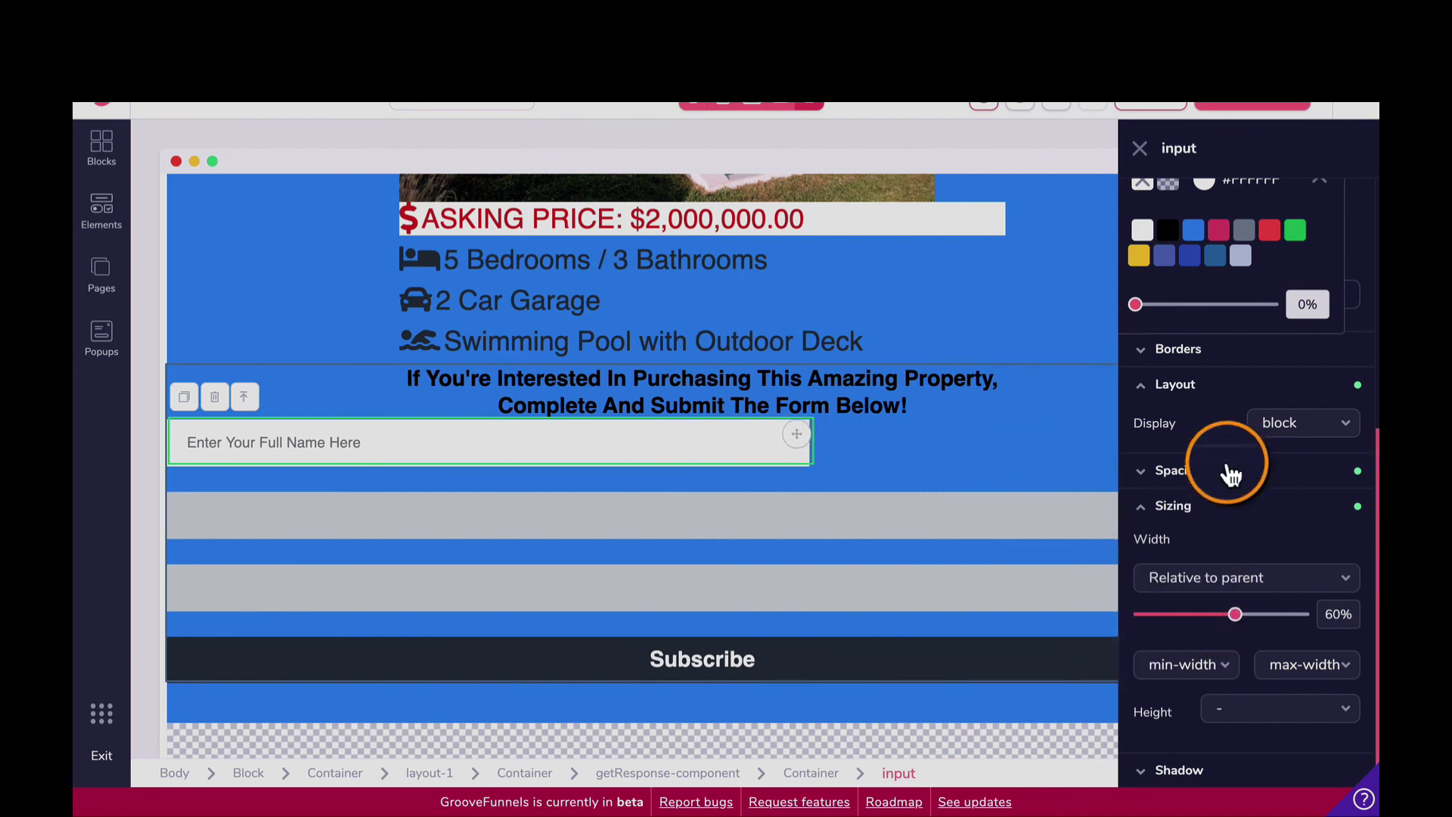
Step: Center the full name field by setting its left and right margins to auto
click(1178, 470)
click(1162, 596)
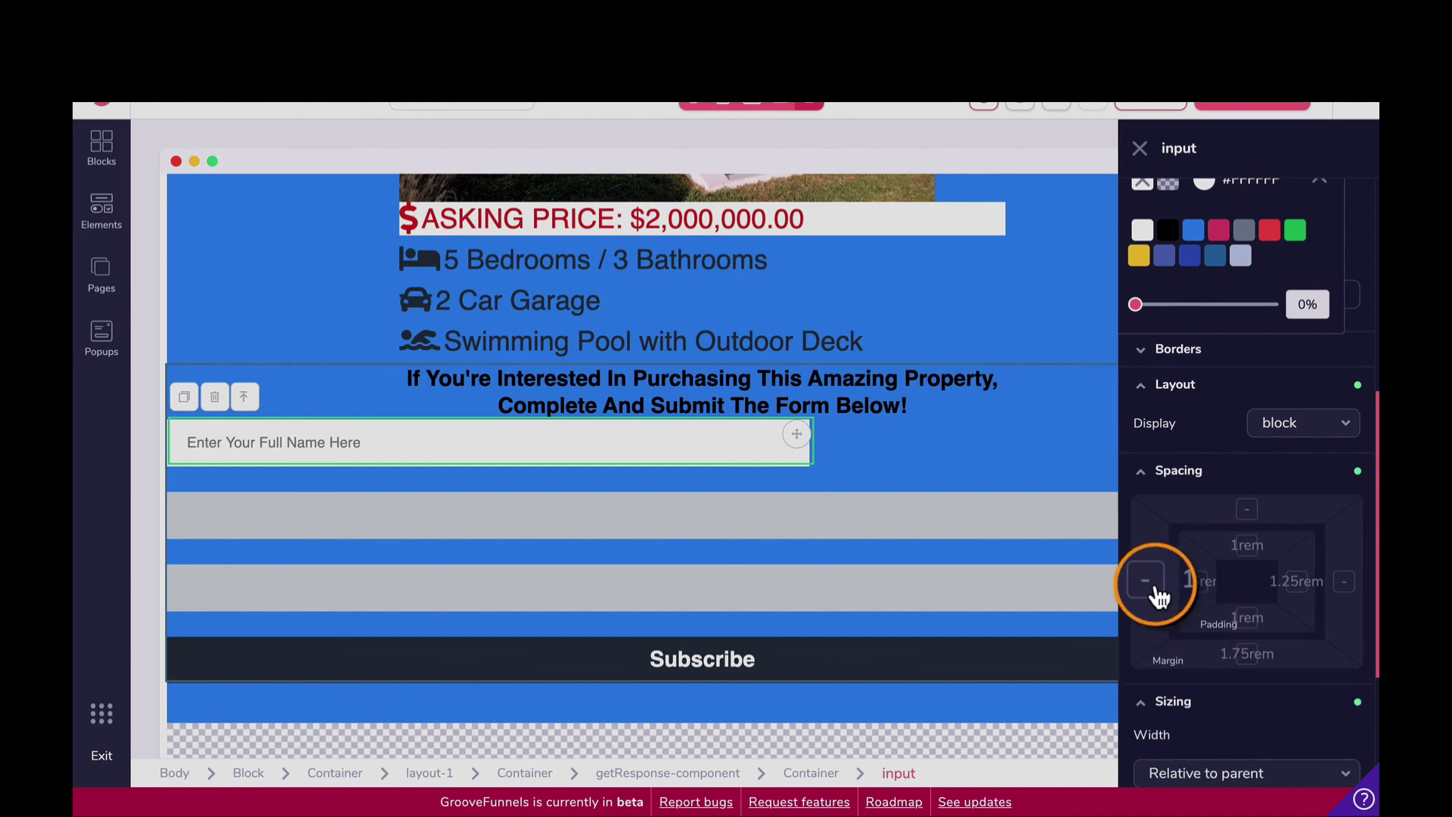
drag(1160, 691, 1297, 702)
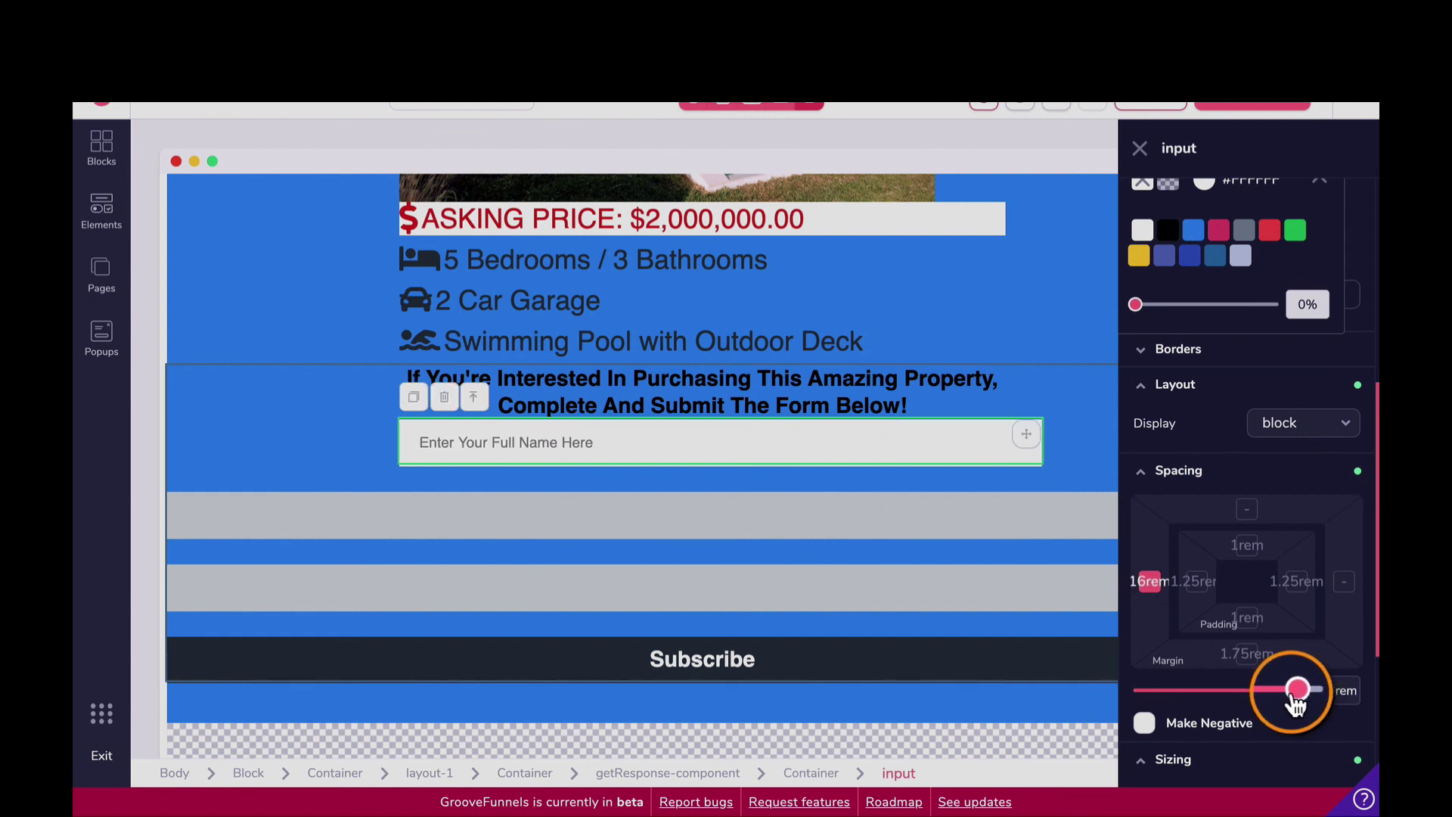
click(1340, 588)
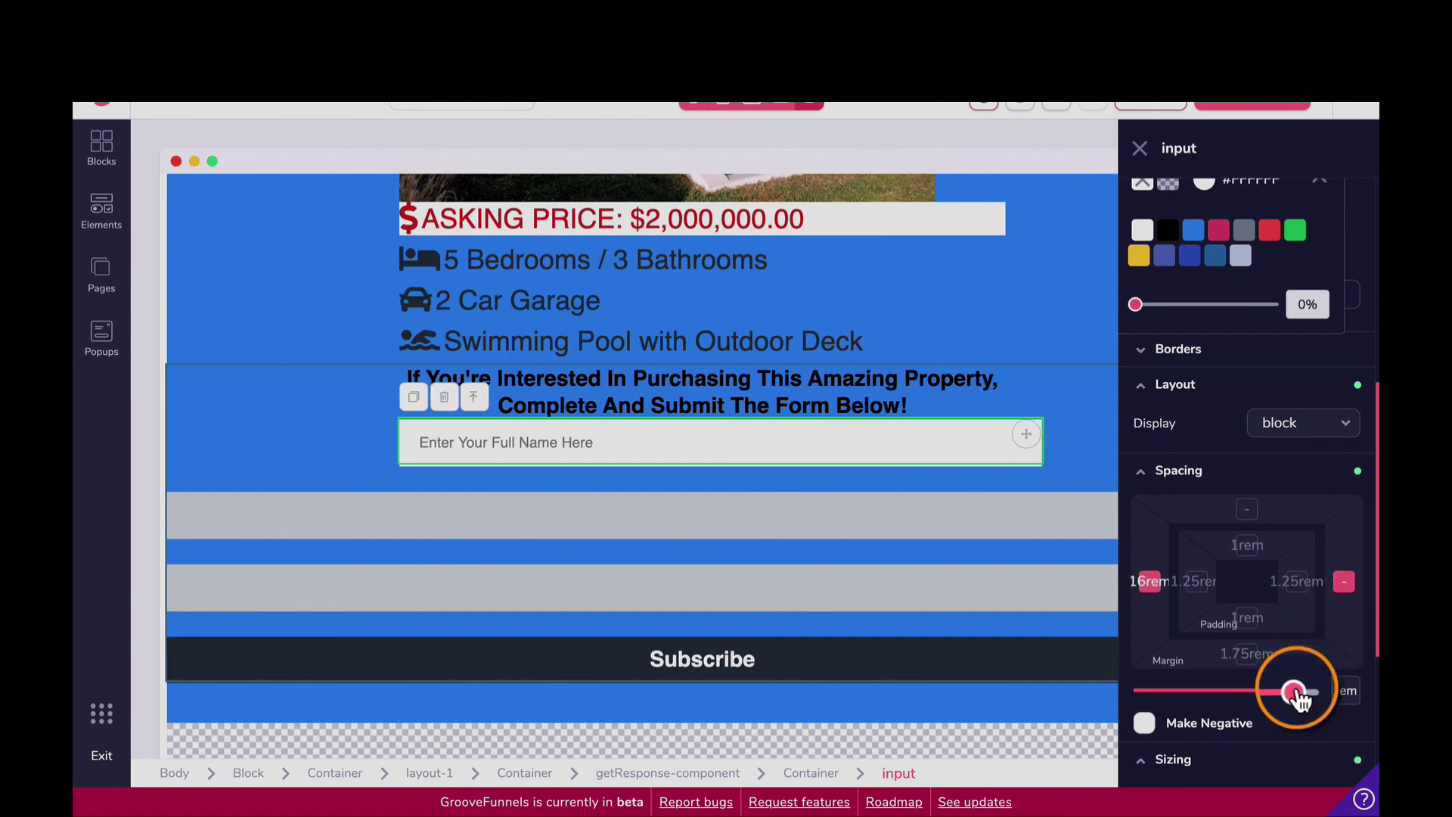
drag(1301, 699, 1320, 690)
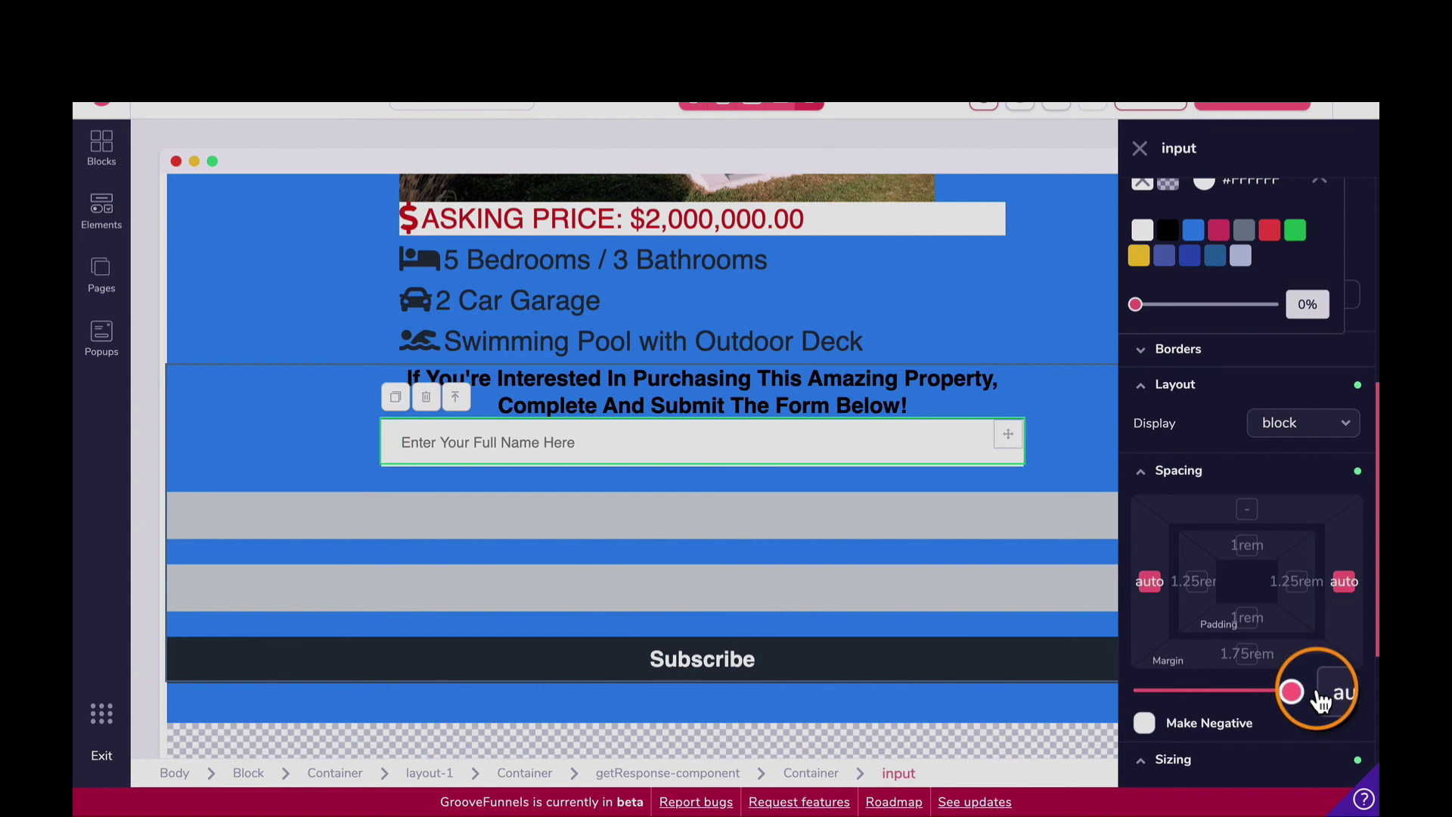
Step: Set the width of the form's second input field to 75% relative to parent
click(1037, 374)
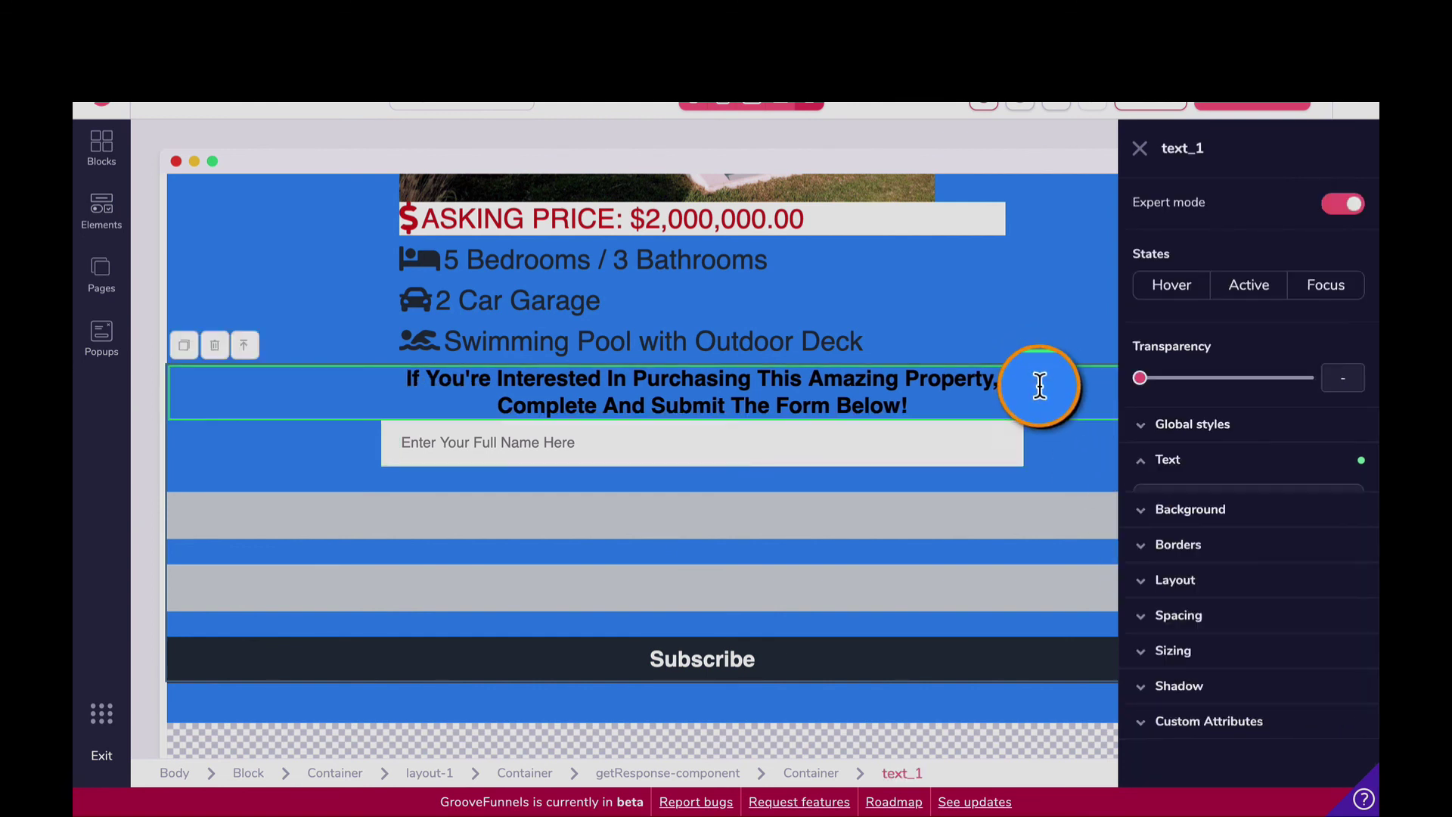
scroll(974, 454, down, 1)
click(962, 466)
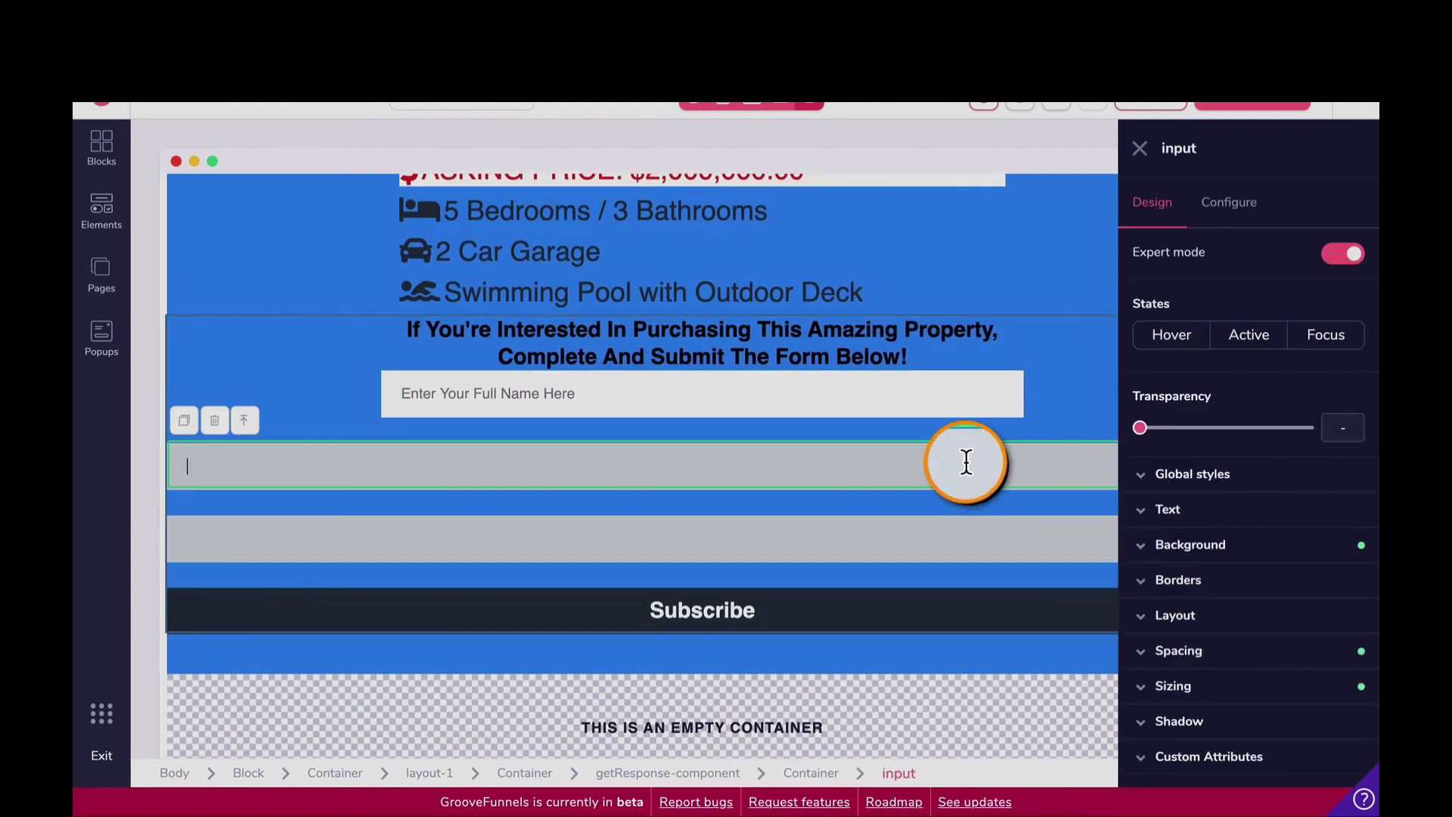
click(1202, 700)
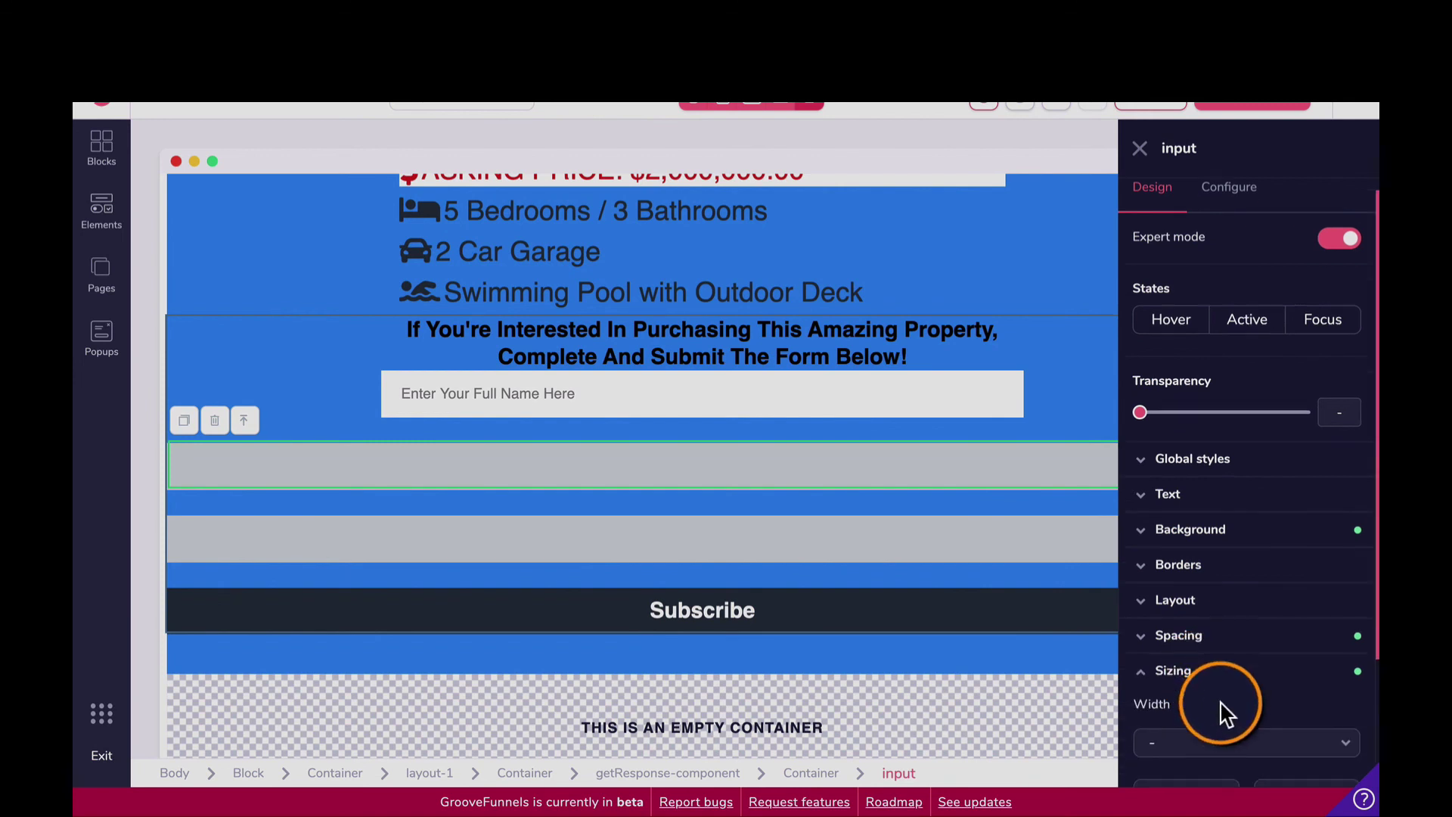
click(1223, 738)
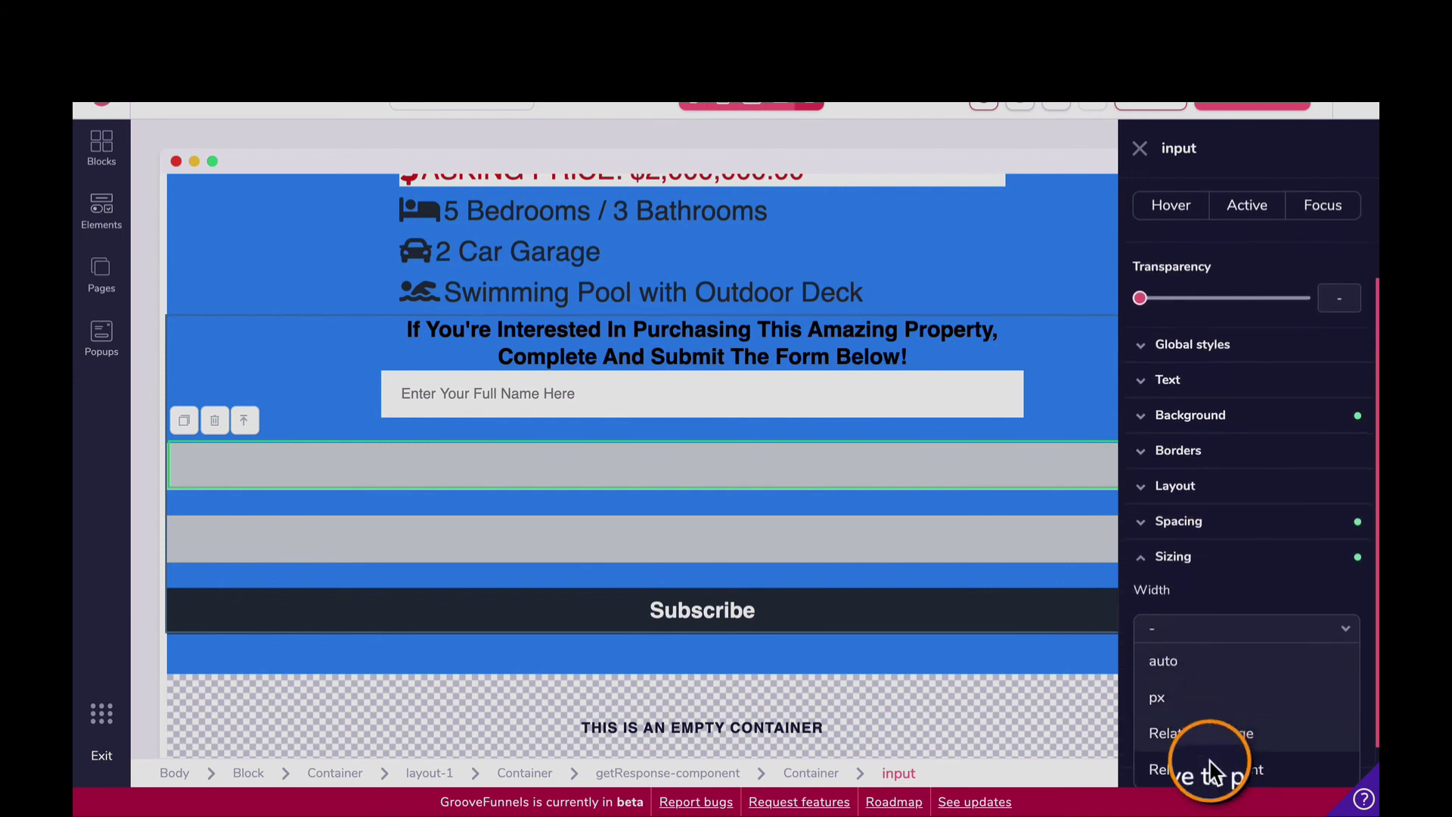
click(1210, 772)
drag(1199, 590, 1262, 594)
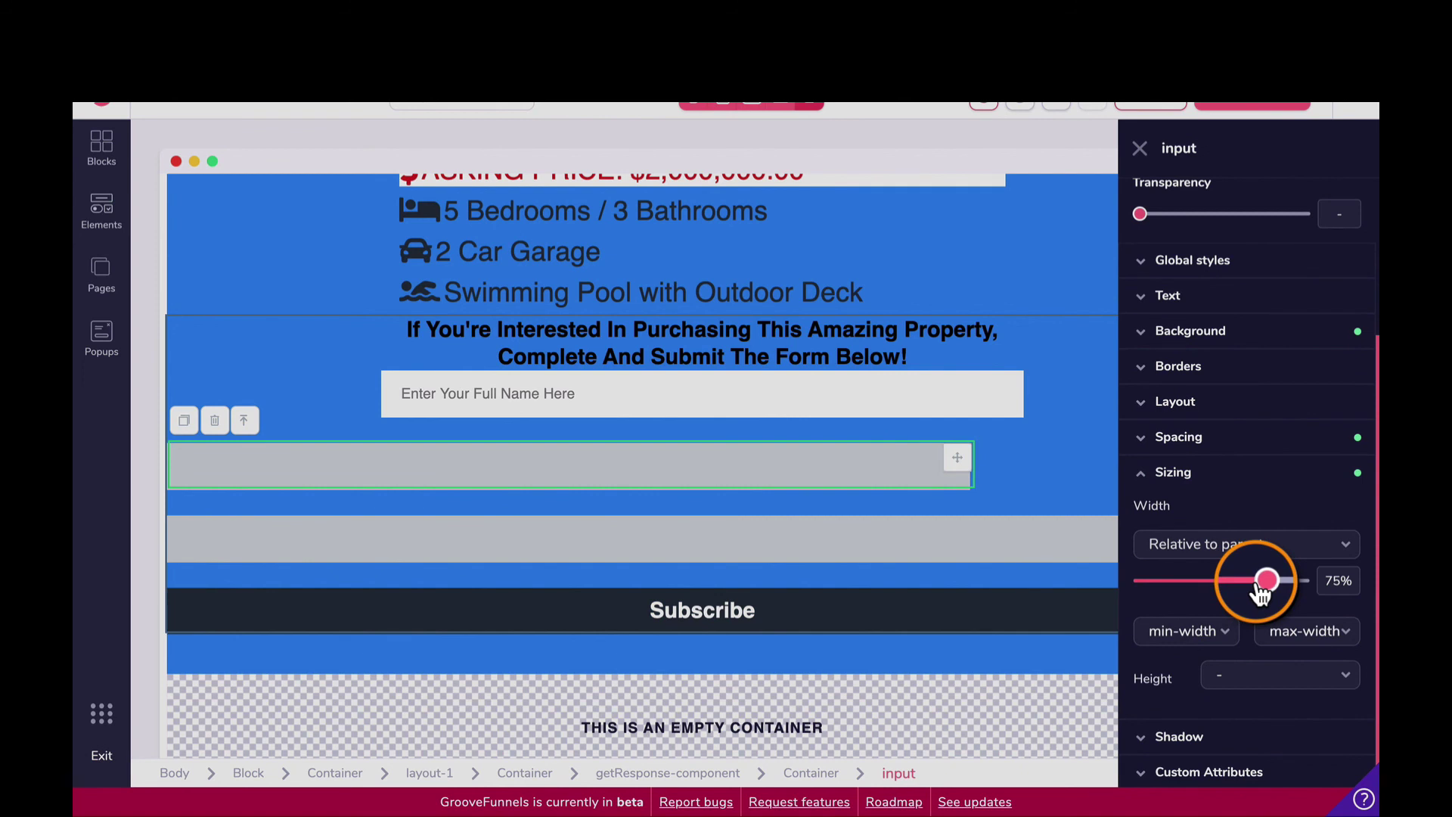
Step: Set the second input field's left and right margins to auto
click(1180, 437)
click(1148, 548)
click(1342, 548)
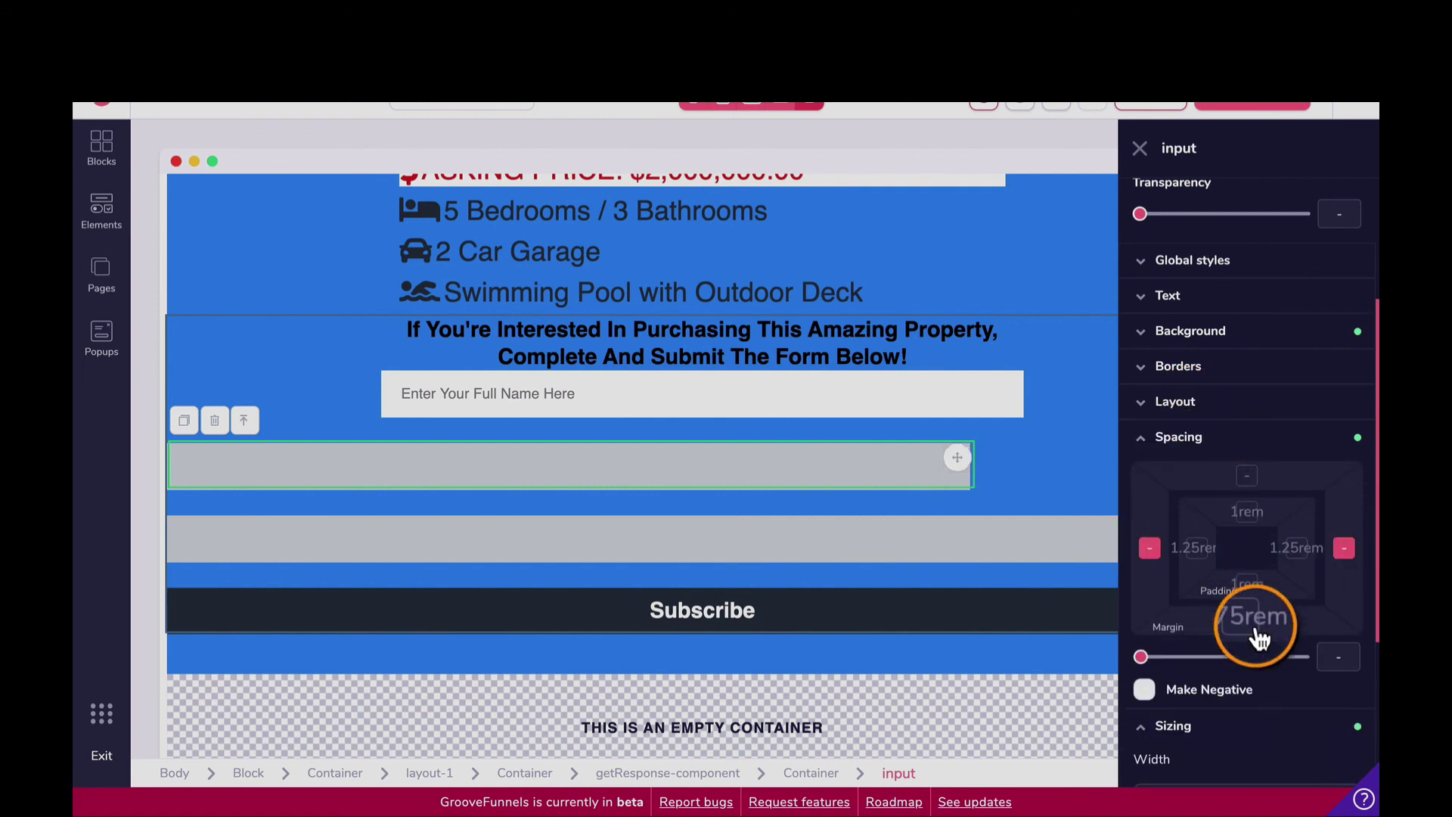
drag(1141, 657, 1324, 669)
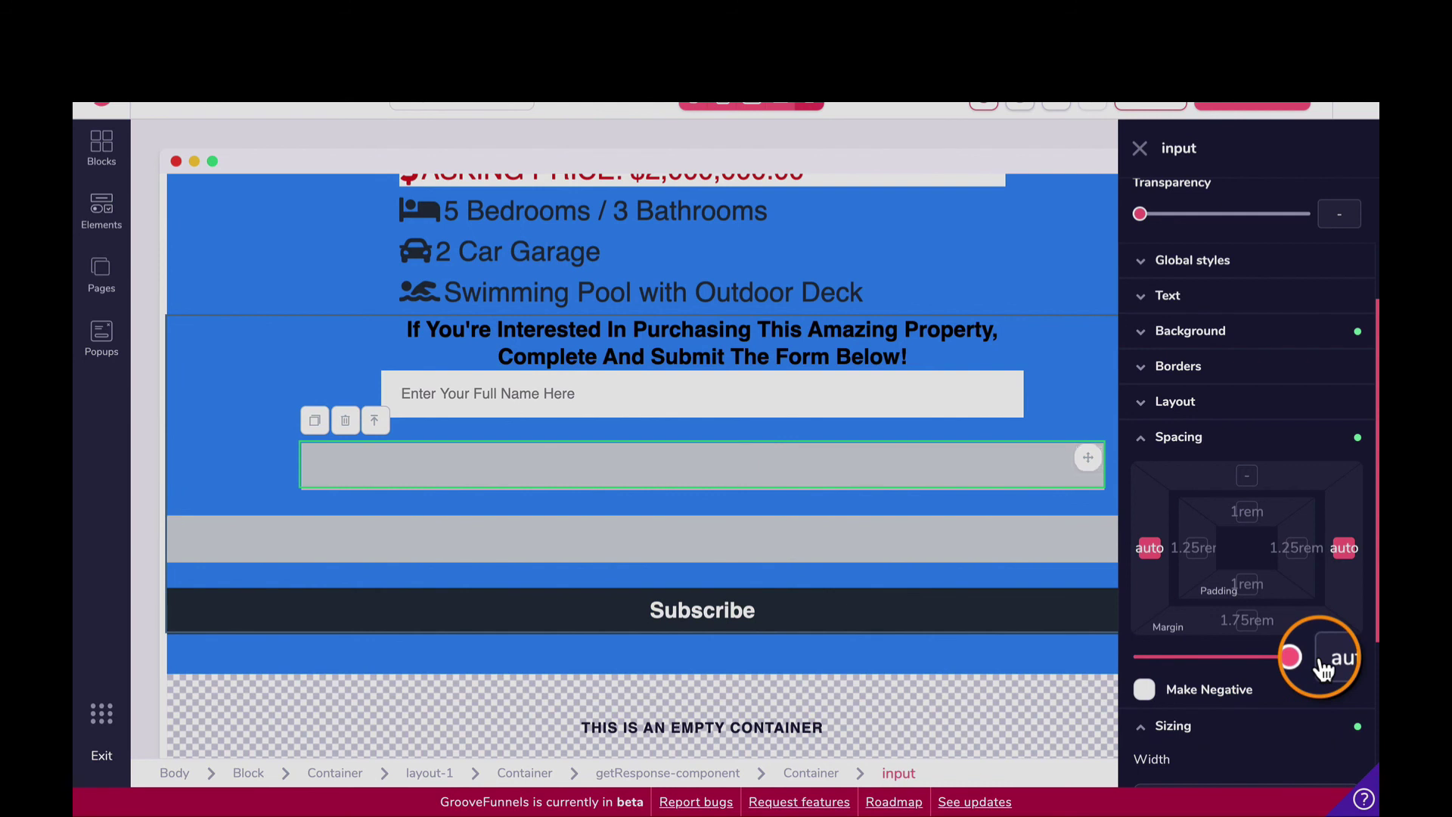
Step: Reduce the second input field's width to 60% to match the full name field
scroll(1207, 753, down, 1)
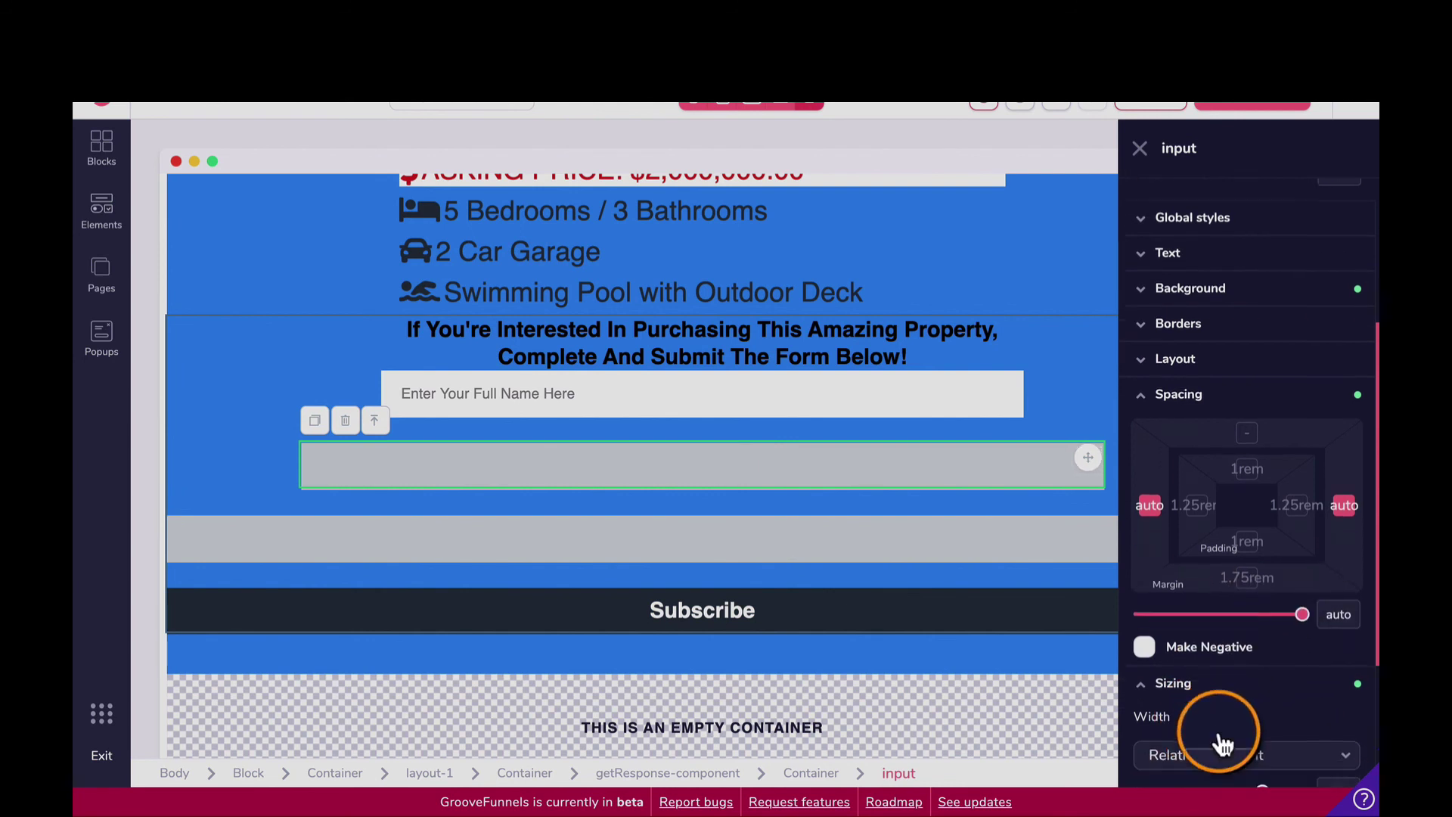
scroll(1221, 745, down, 2)
drag(1260, 707, 1238, 705)
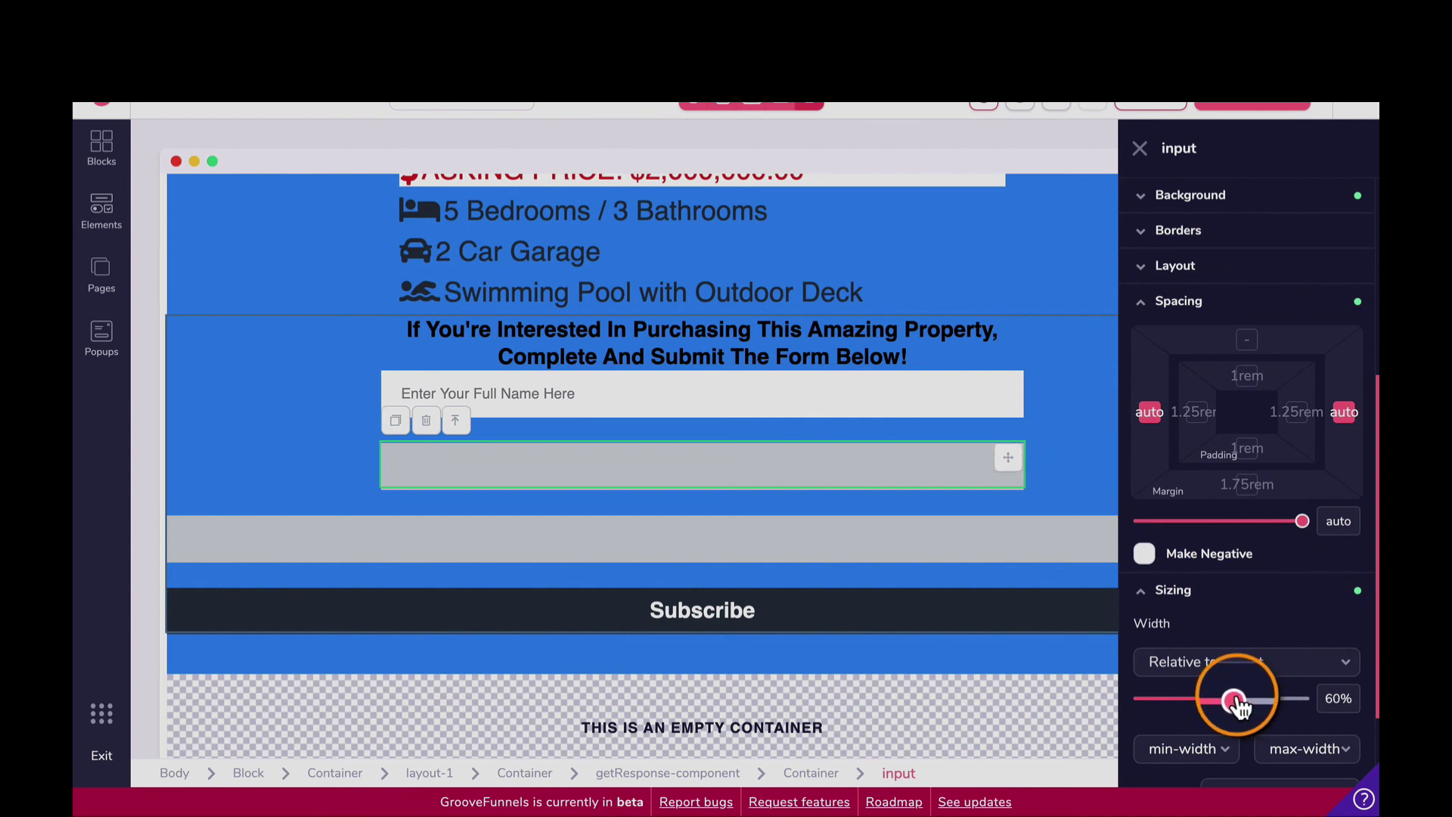
Step: Change the second input field's background color to white (#FFFFFF)
scroll(1222, 288, up, 1)
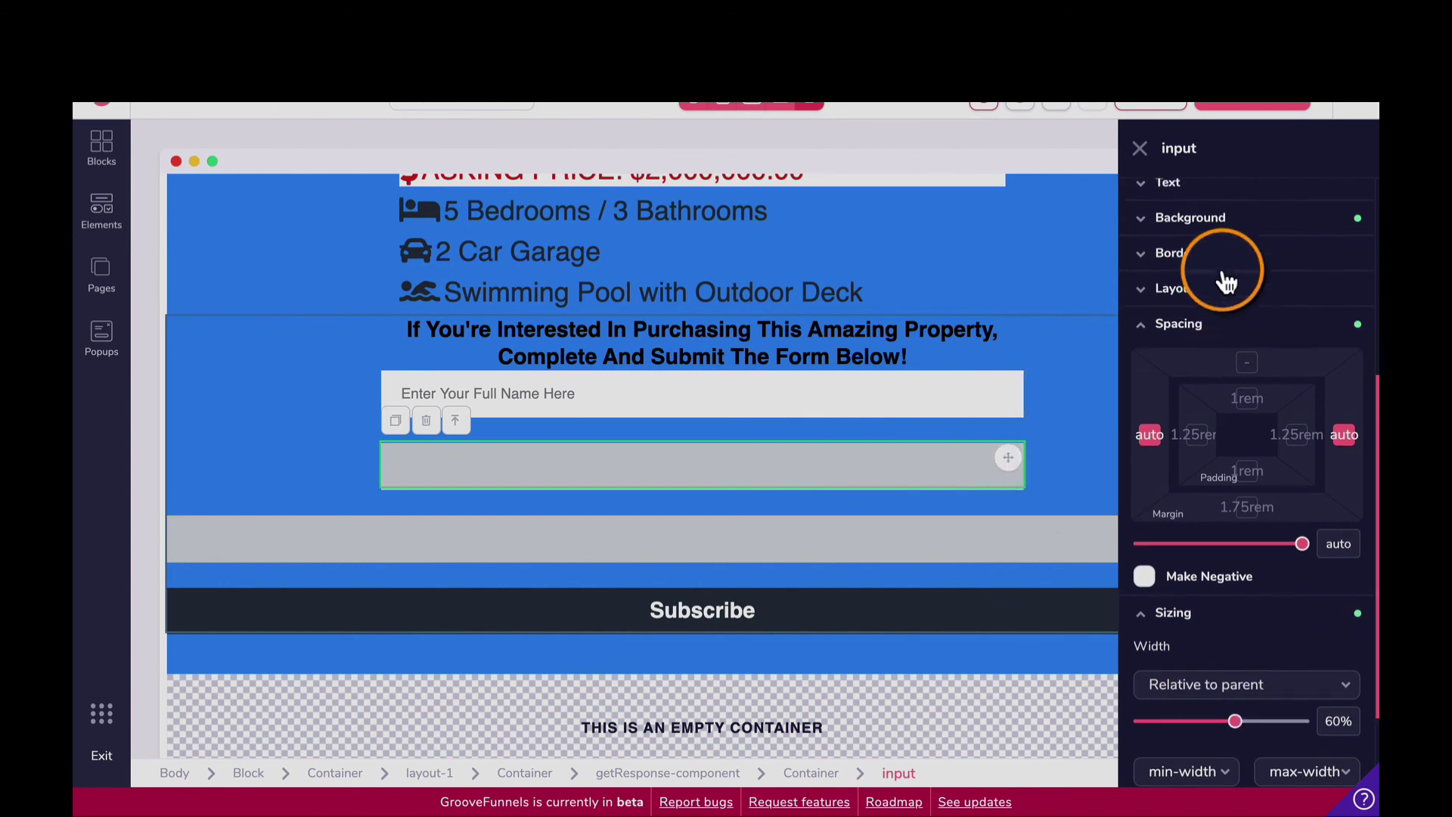
scroll(1250, 234, up, 1)
click(1224, 253)
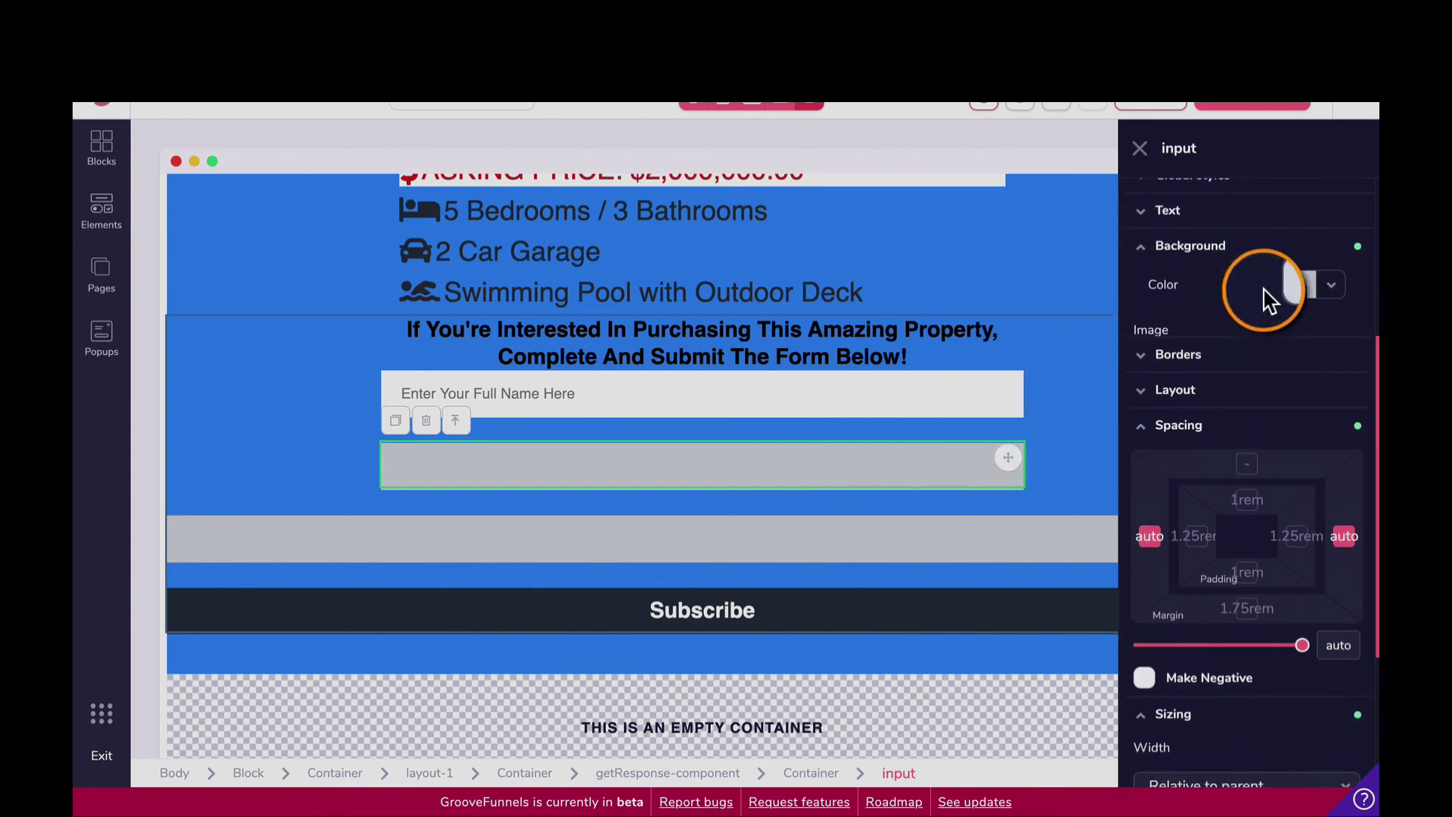
click(1322, 290)
click(1143, 385)
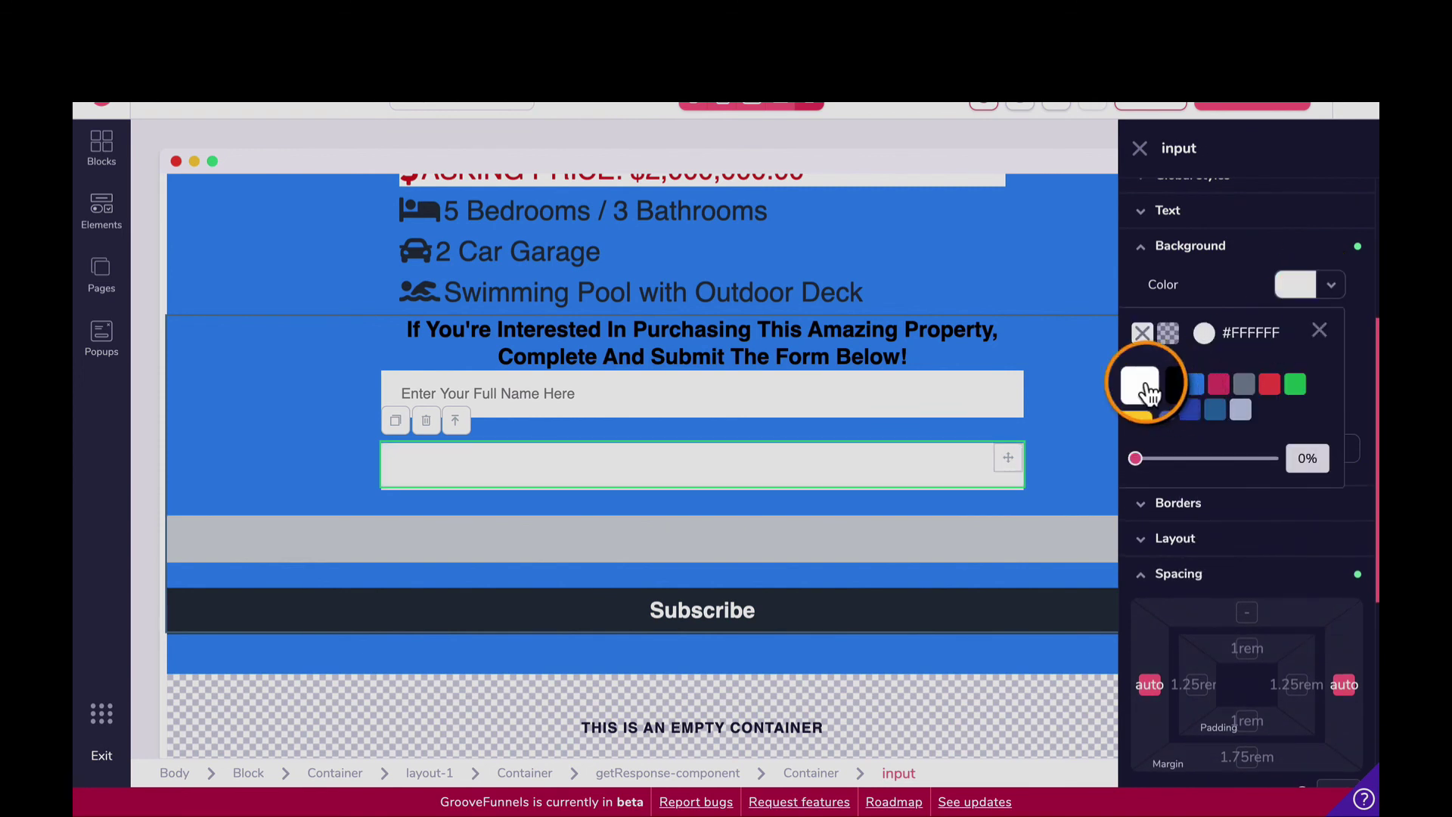
Step: Give the second input field the placeholder "Enter Your Email Address here" and require a non-empty value validated as email
scroll(1079, 399, up, 3)
scroll(1243, 211, up, 4)
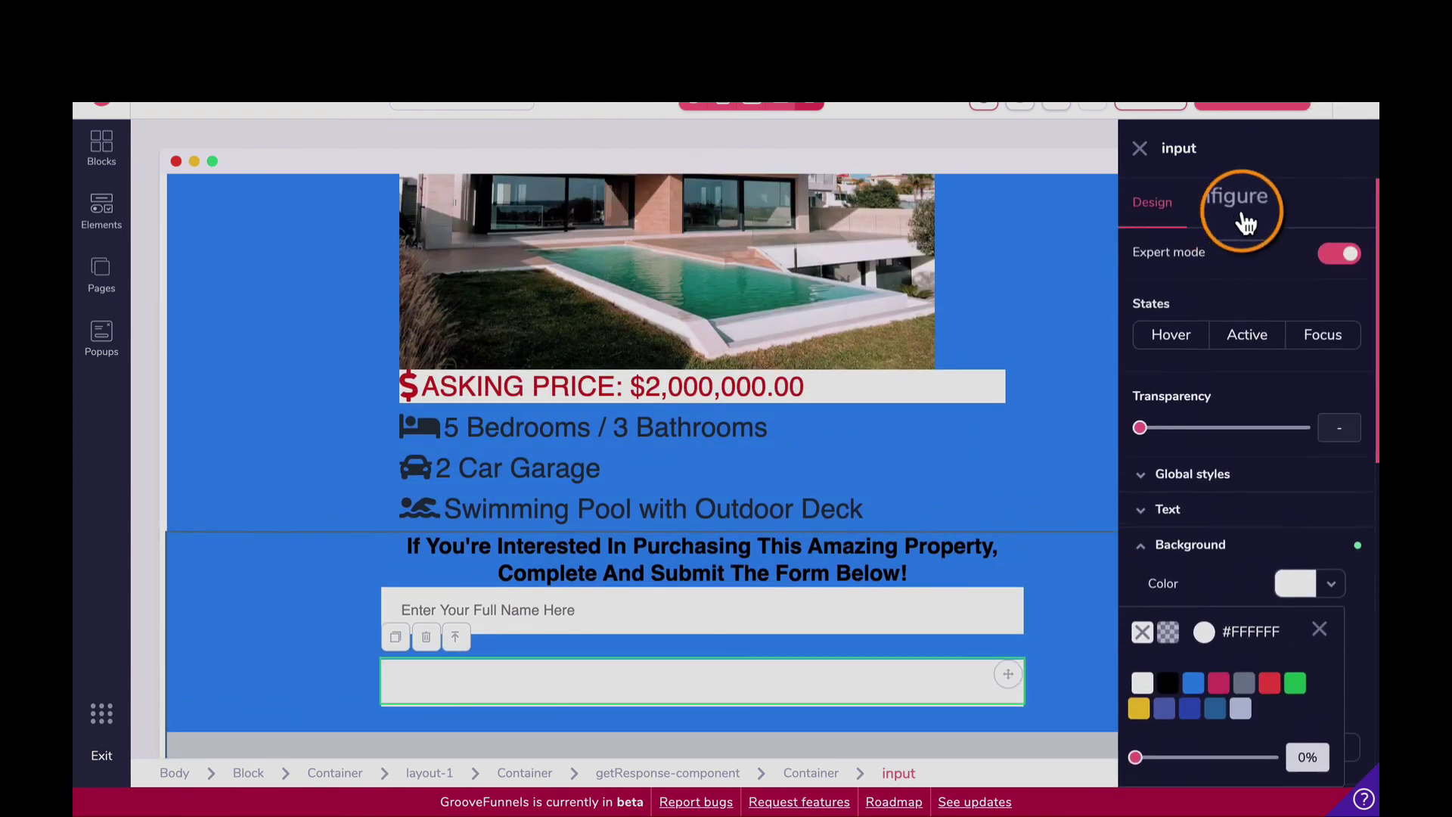
click(1257, 215)
click(1235, 297)
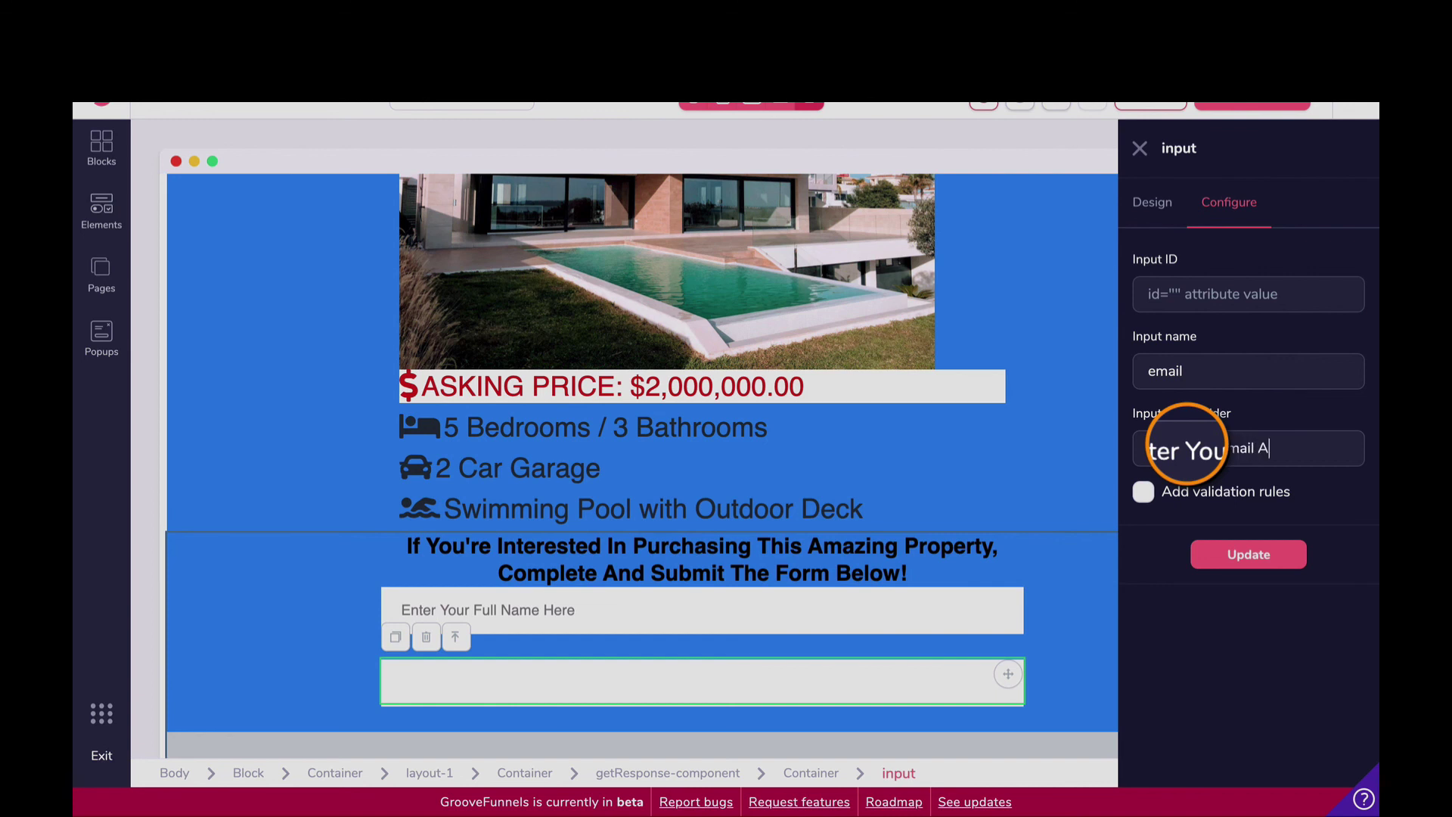
click(1177, 491)
click(1194, 604)
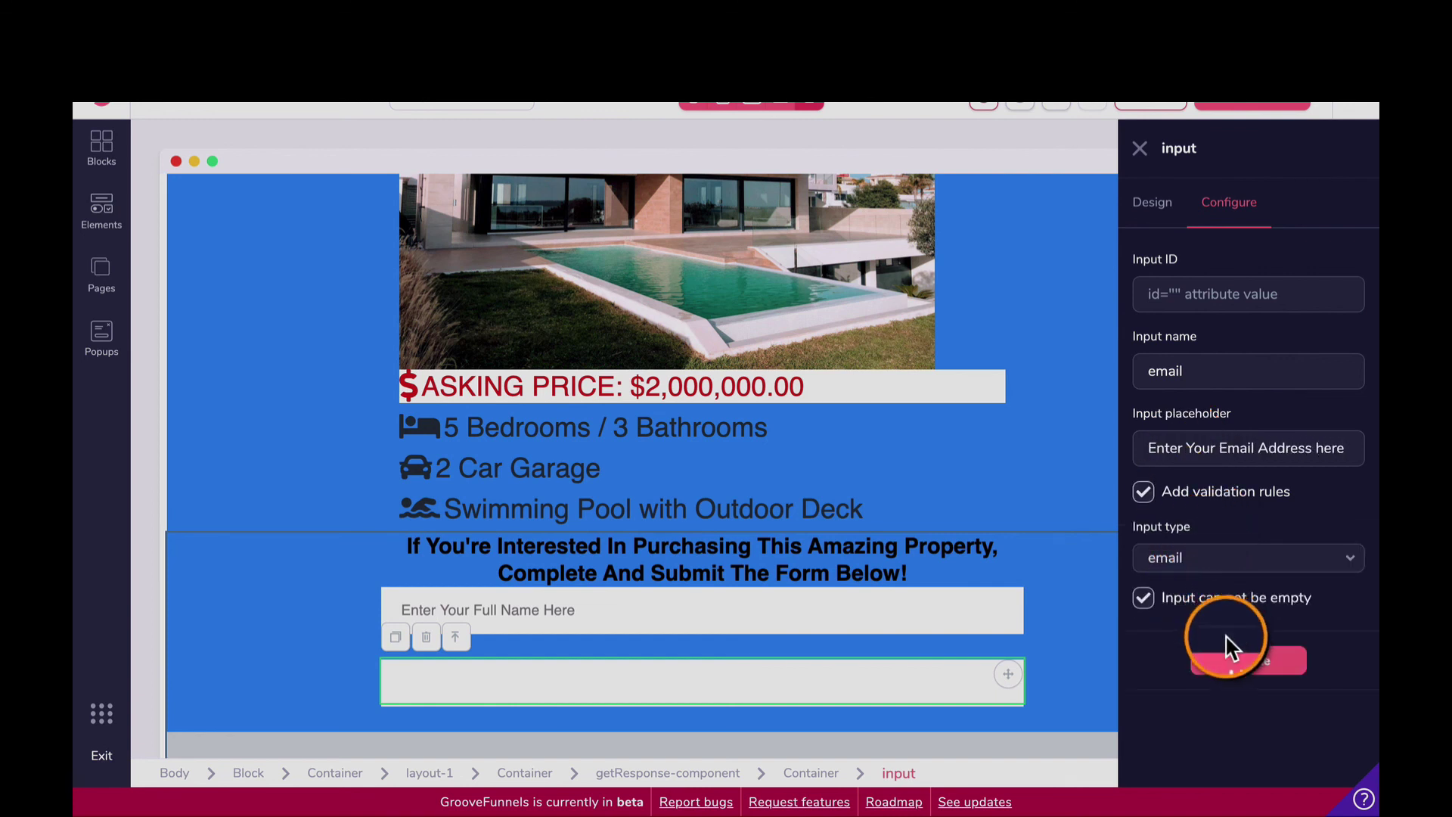
click(1247, 659)
Step: Give the third input field the placeholder "Enter Your Gross Annual Salary Here . . ." and require a non-empty value validated as text
scroll(950, 511, down, 3)
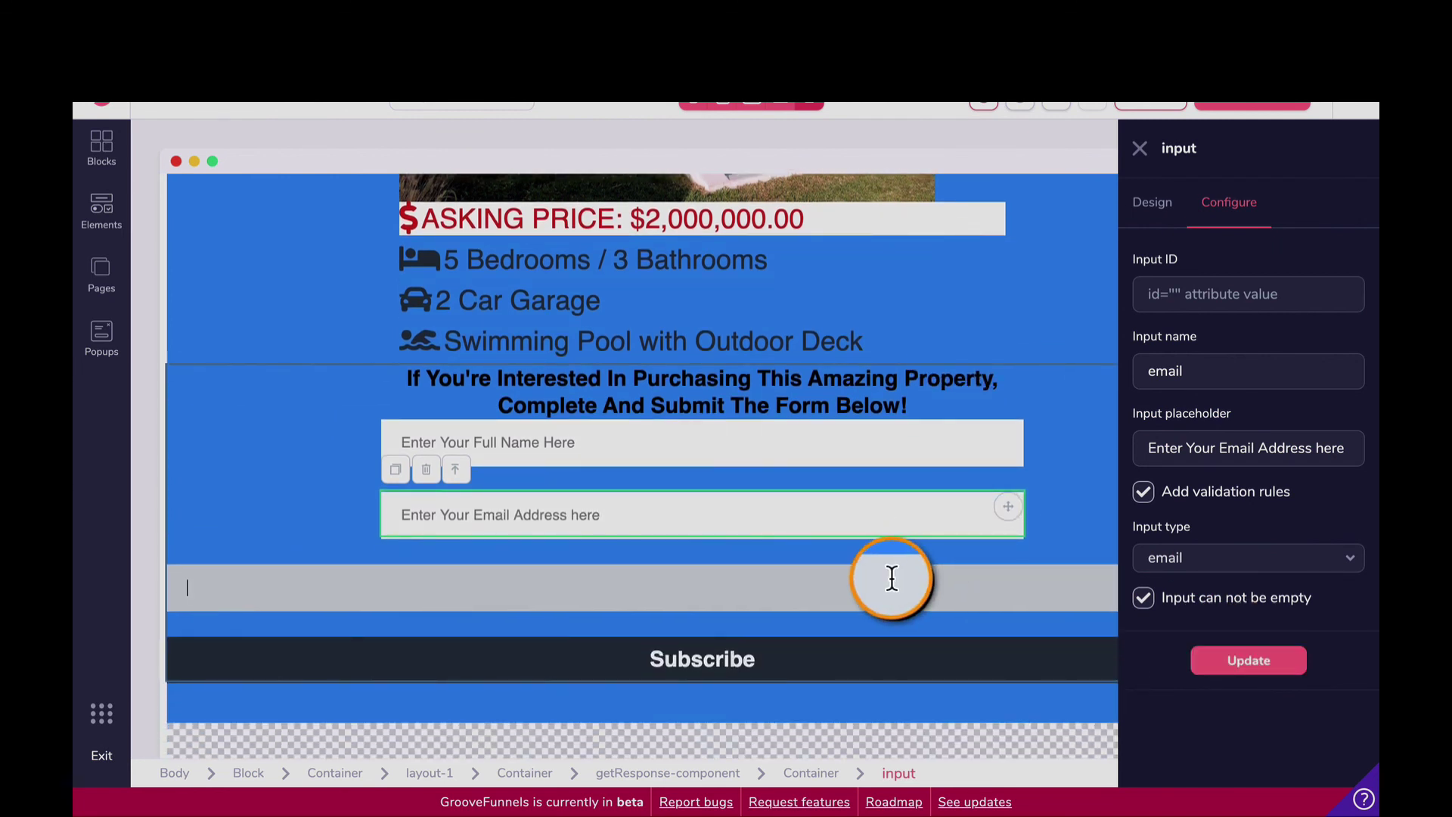
click(893, 579)
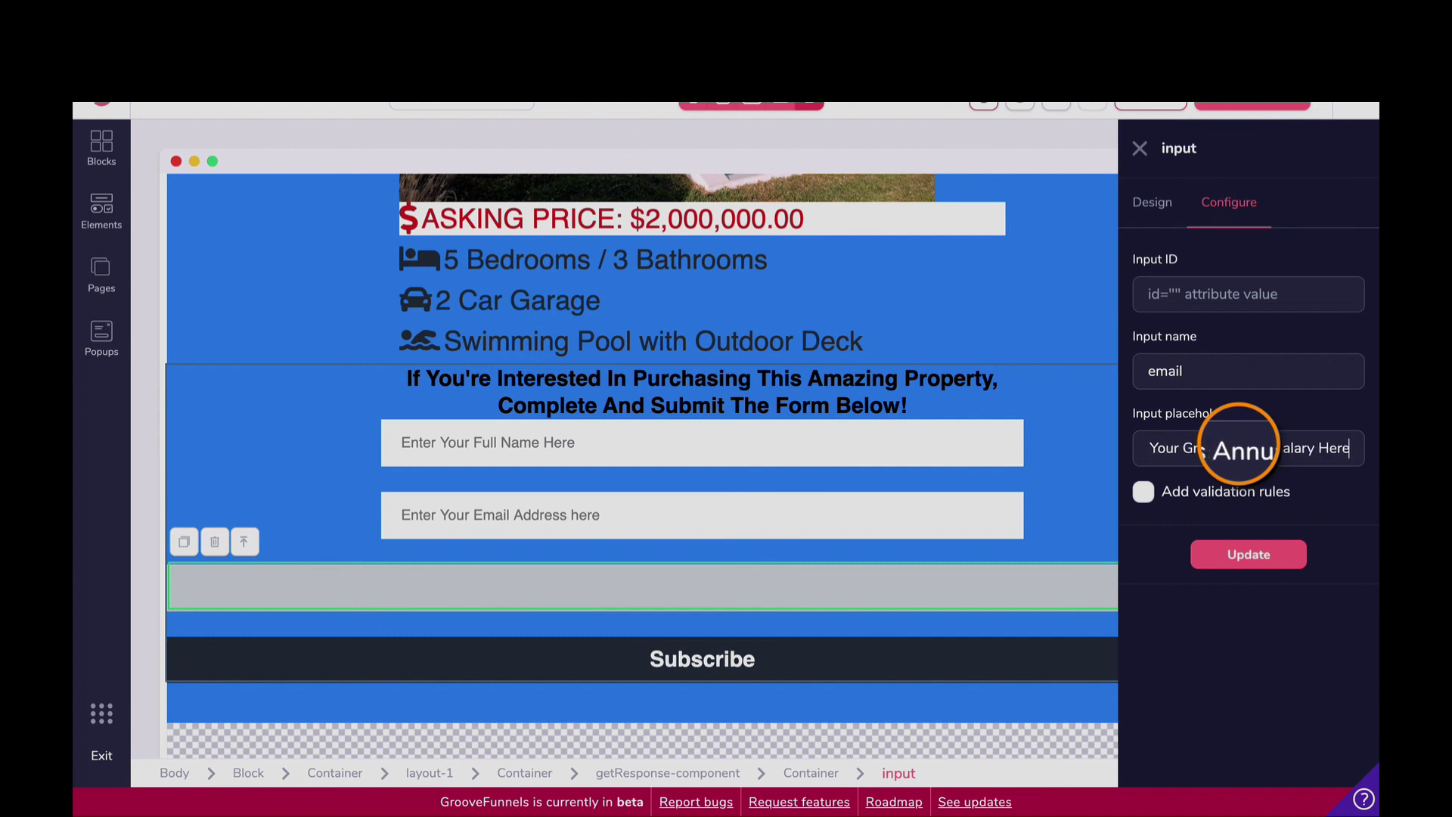
click(1220, 492)
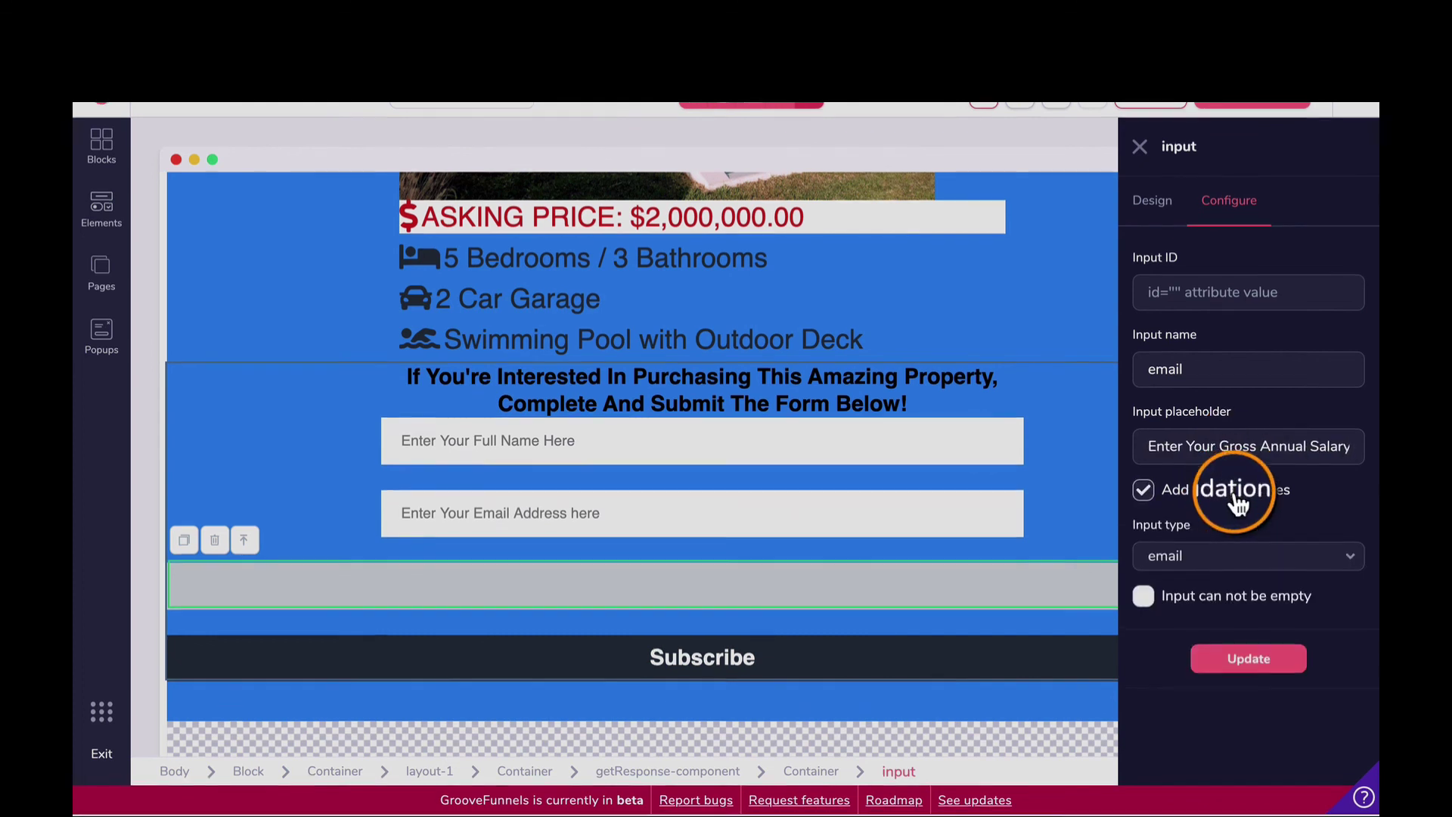
click(1206, 558)
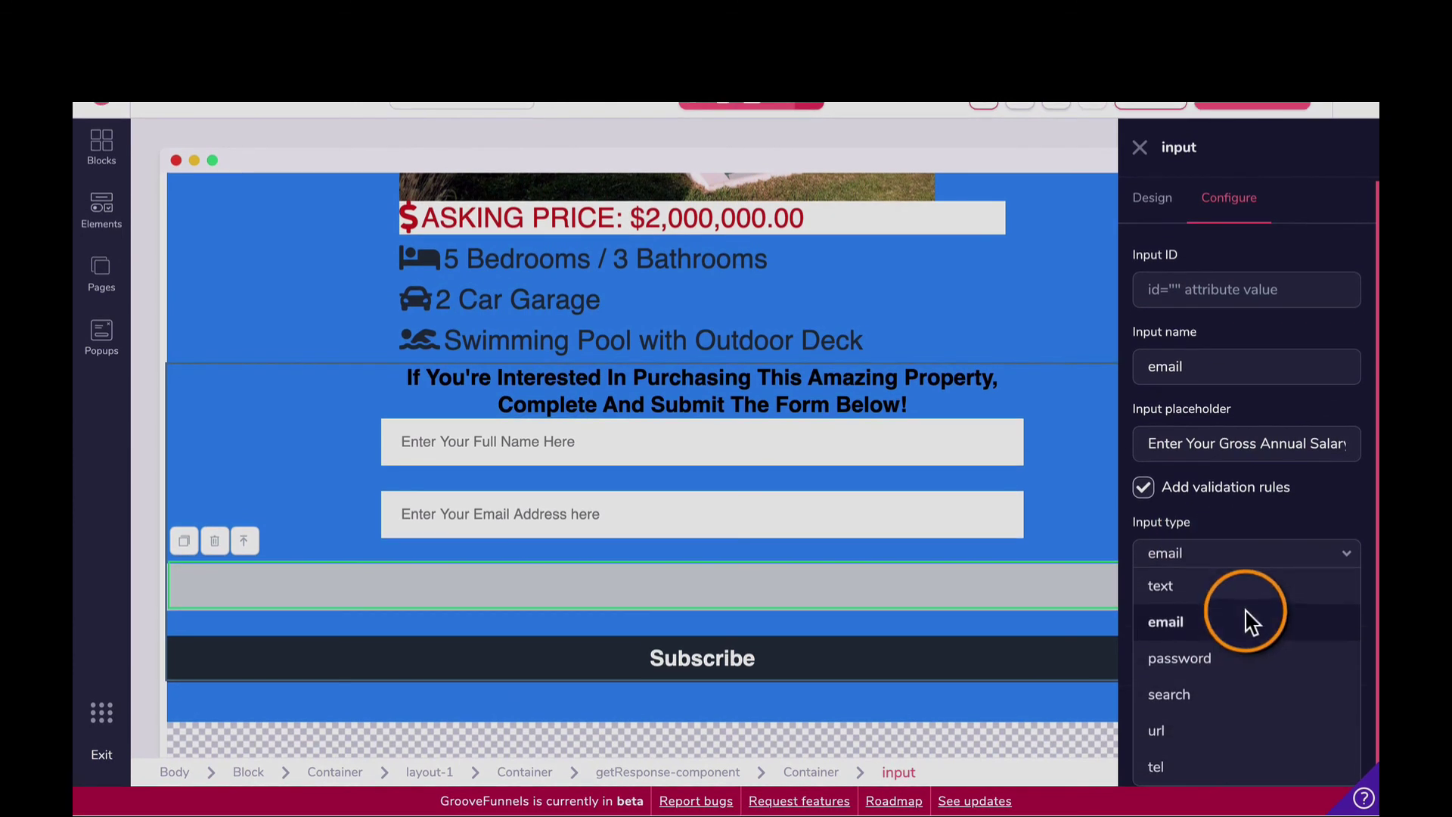
click(1224, 594)
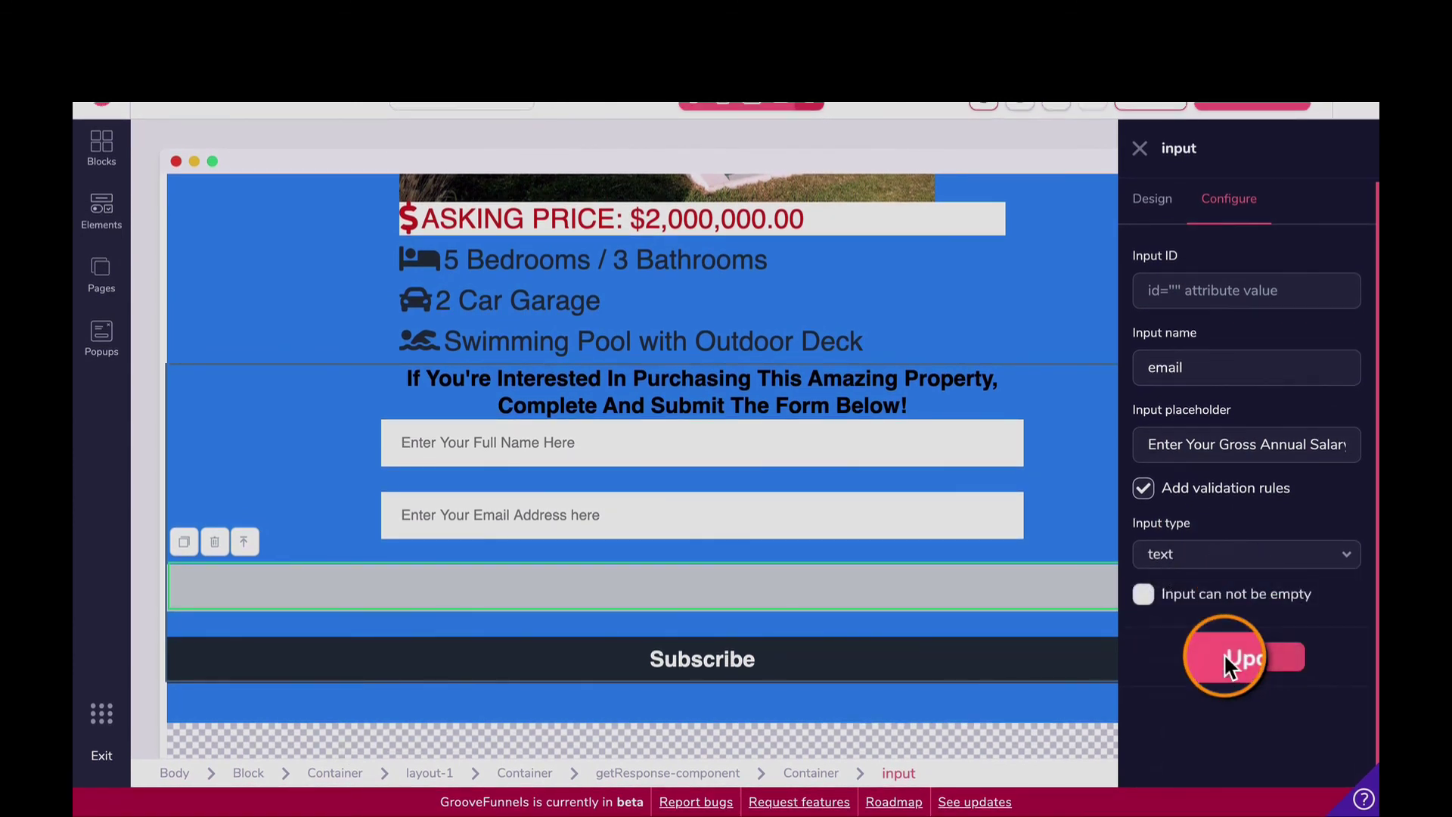
click(1173, 597)
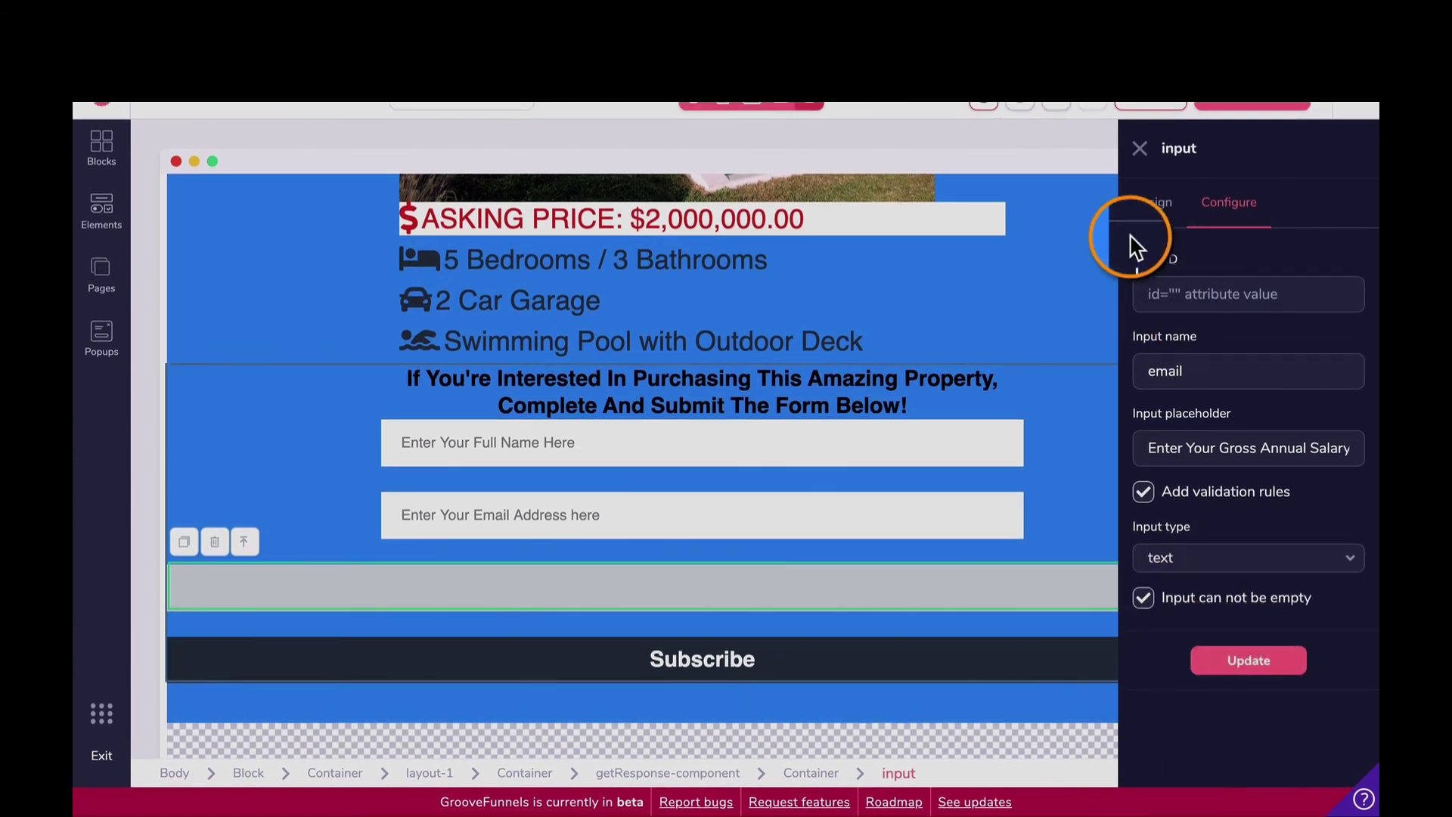
click(1283, 672)
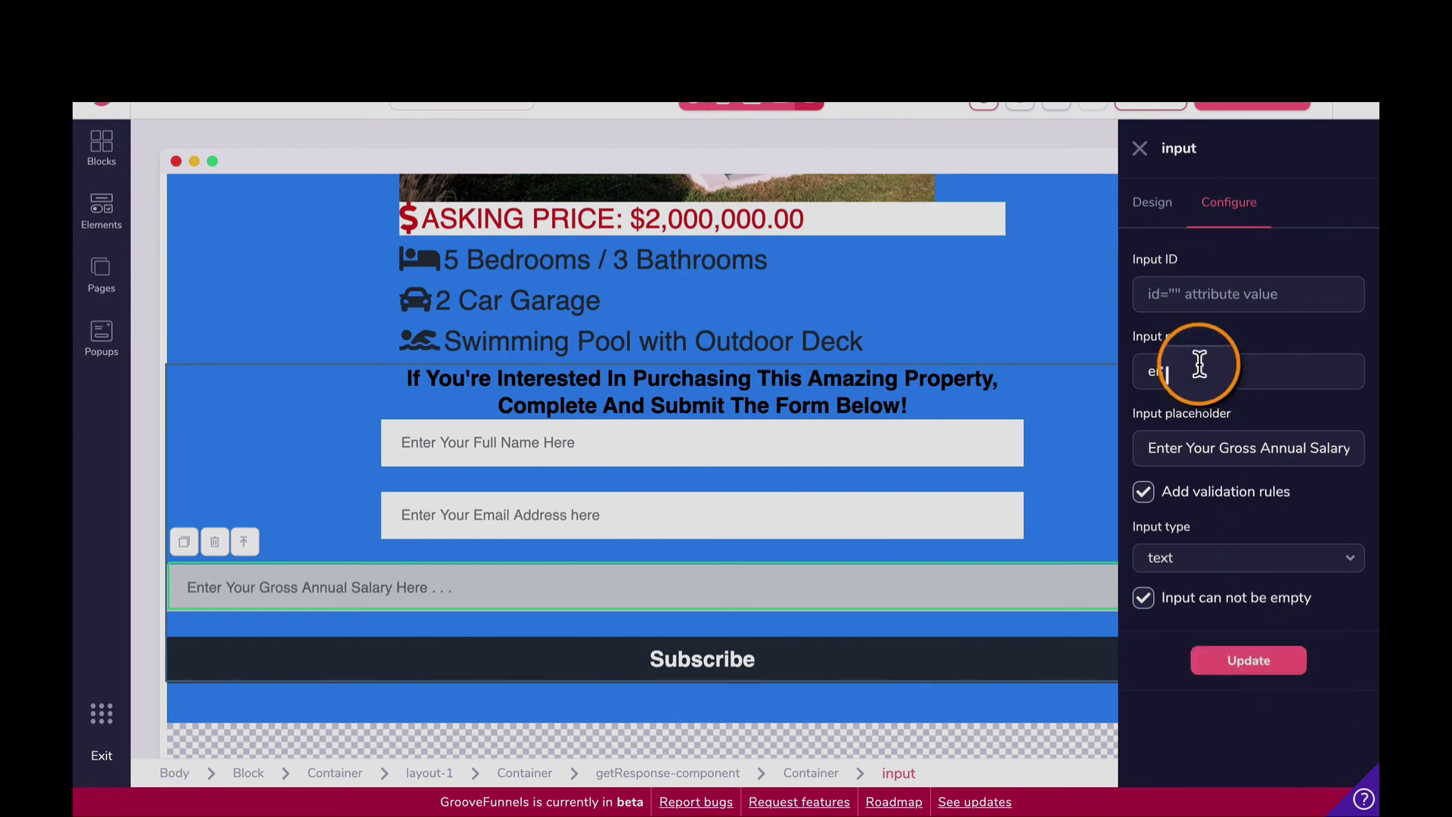
Step: Change the gross annual salary field's background color to white (#FFFFFF)
click(1199, 219)
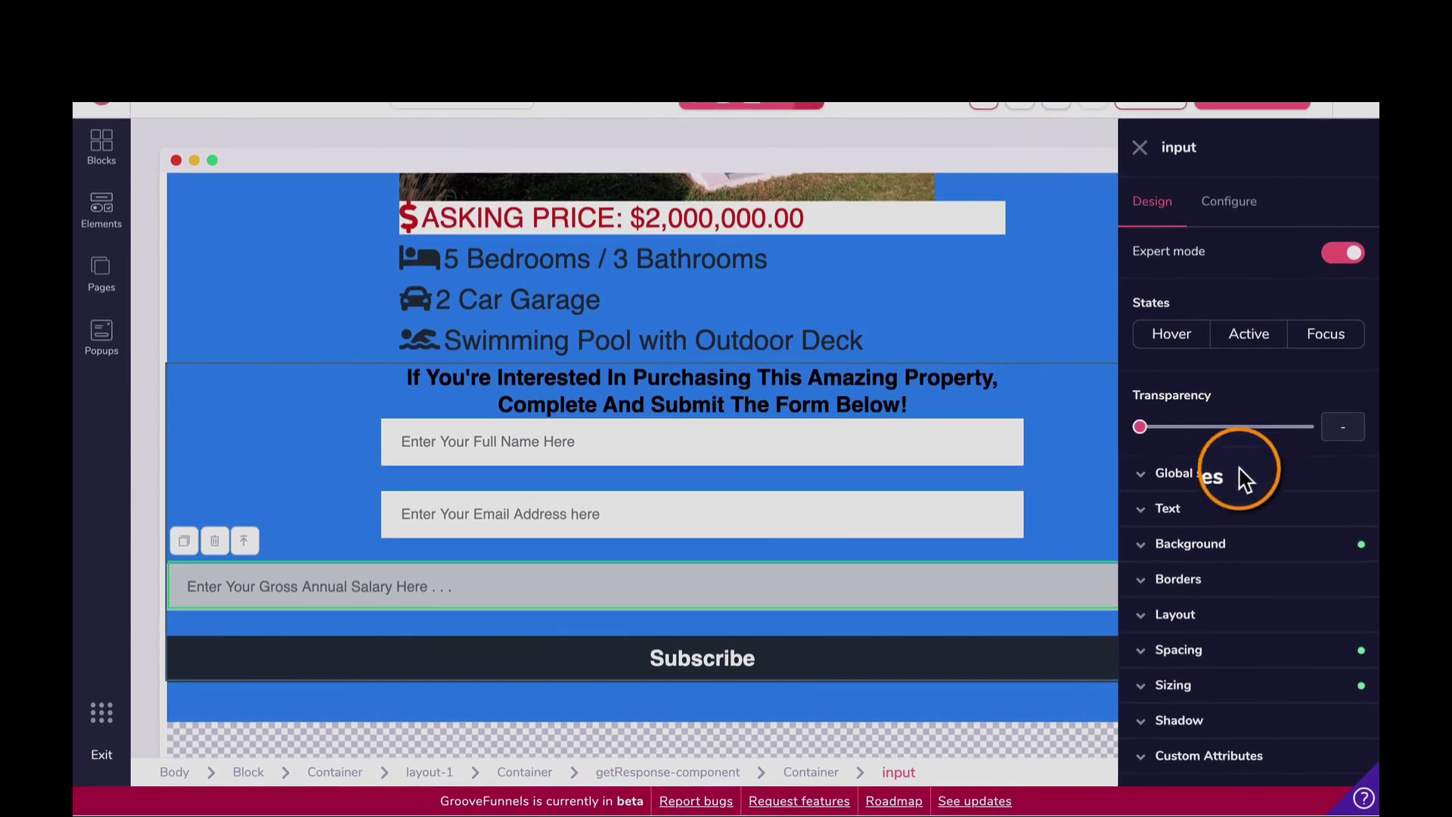
click(1266, 562)
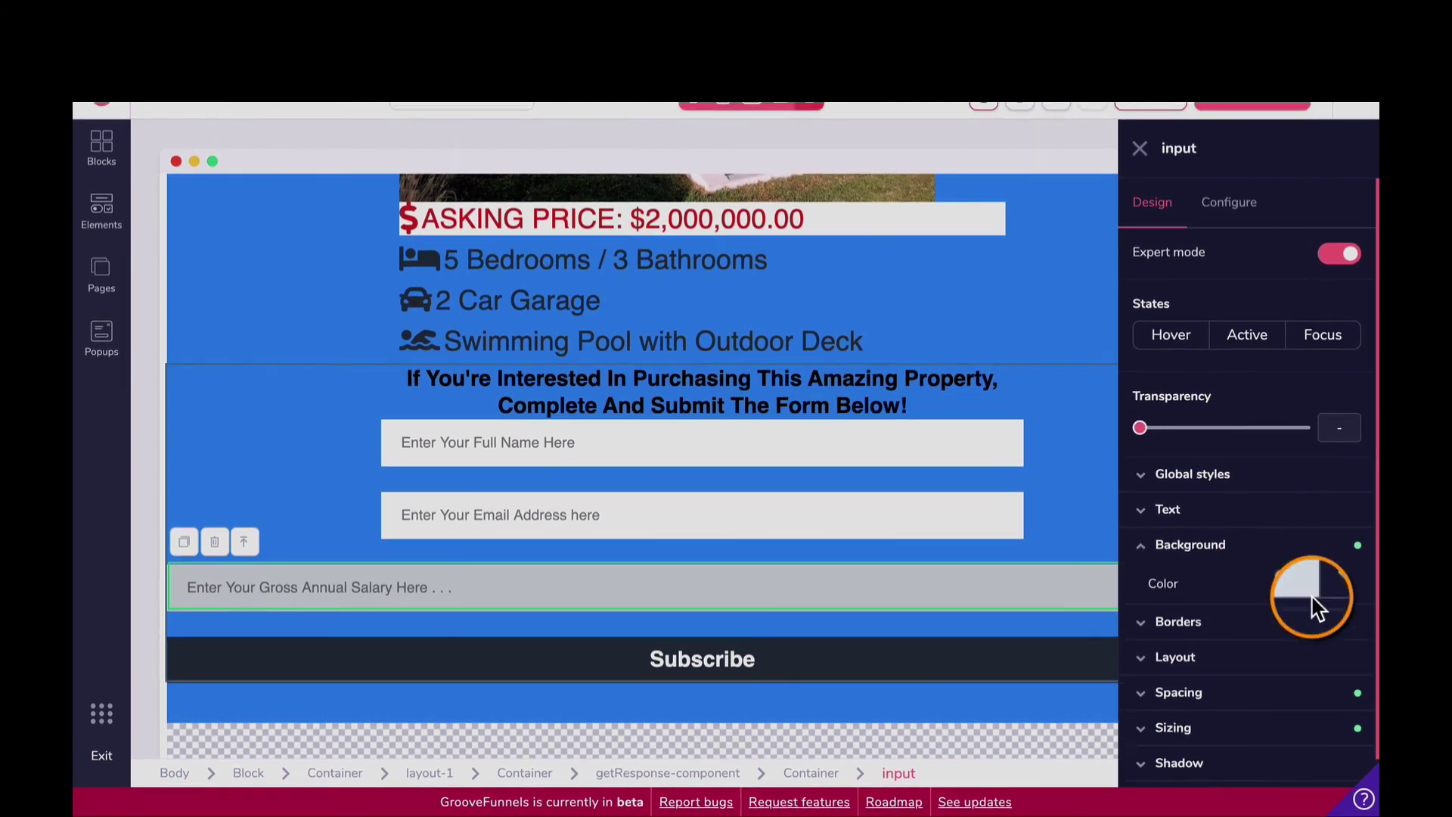
click(1330, 584)
click(1144, 687)
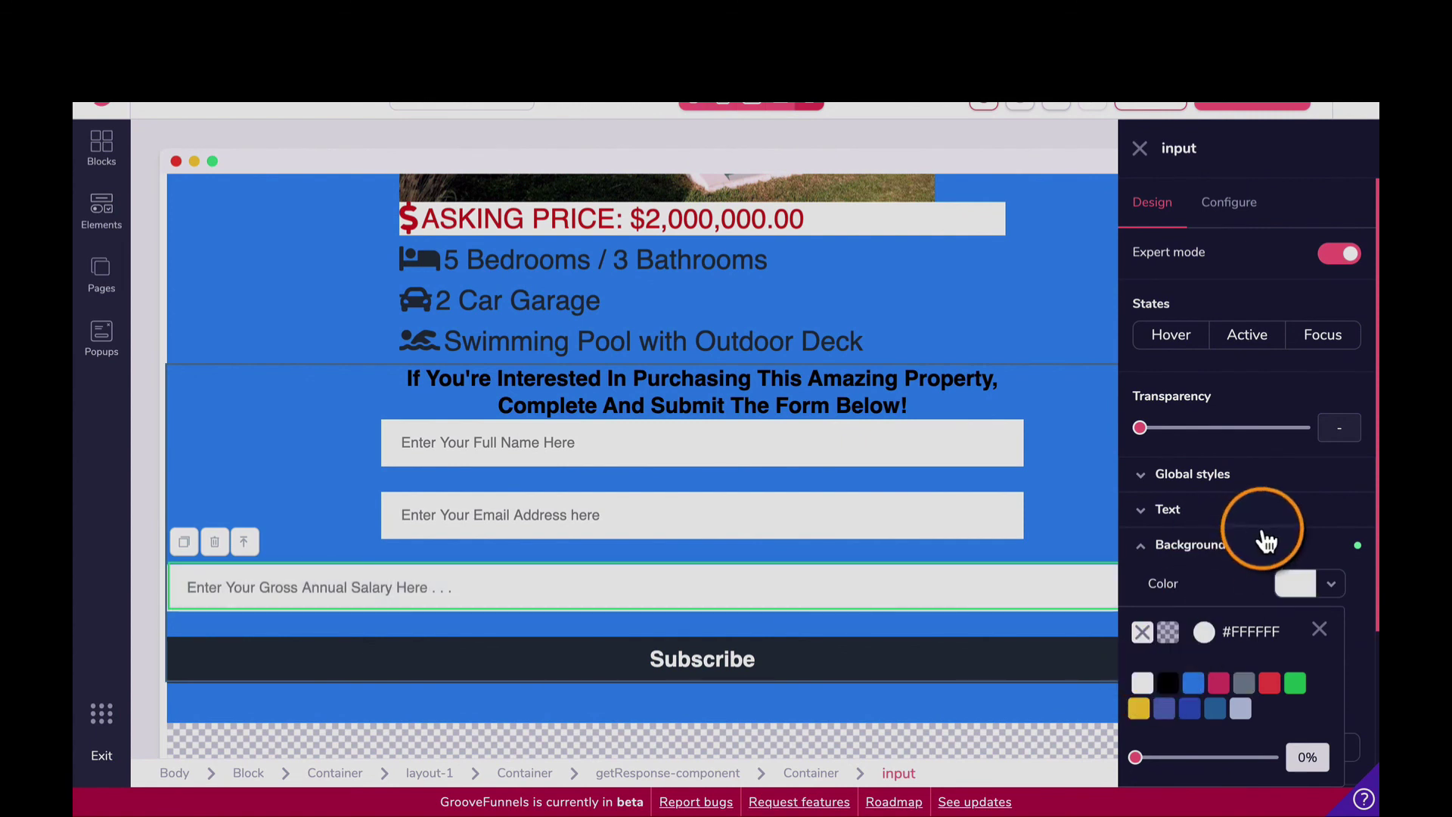
Step: Set the gross annual salary field's width to 60% relative to parent
scroll(1218, 583, down, 3)
click(1179, 698)
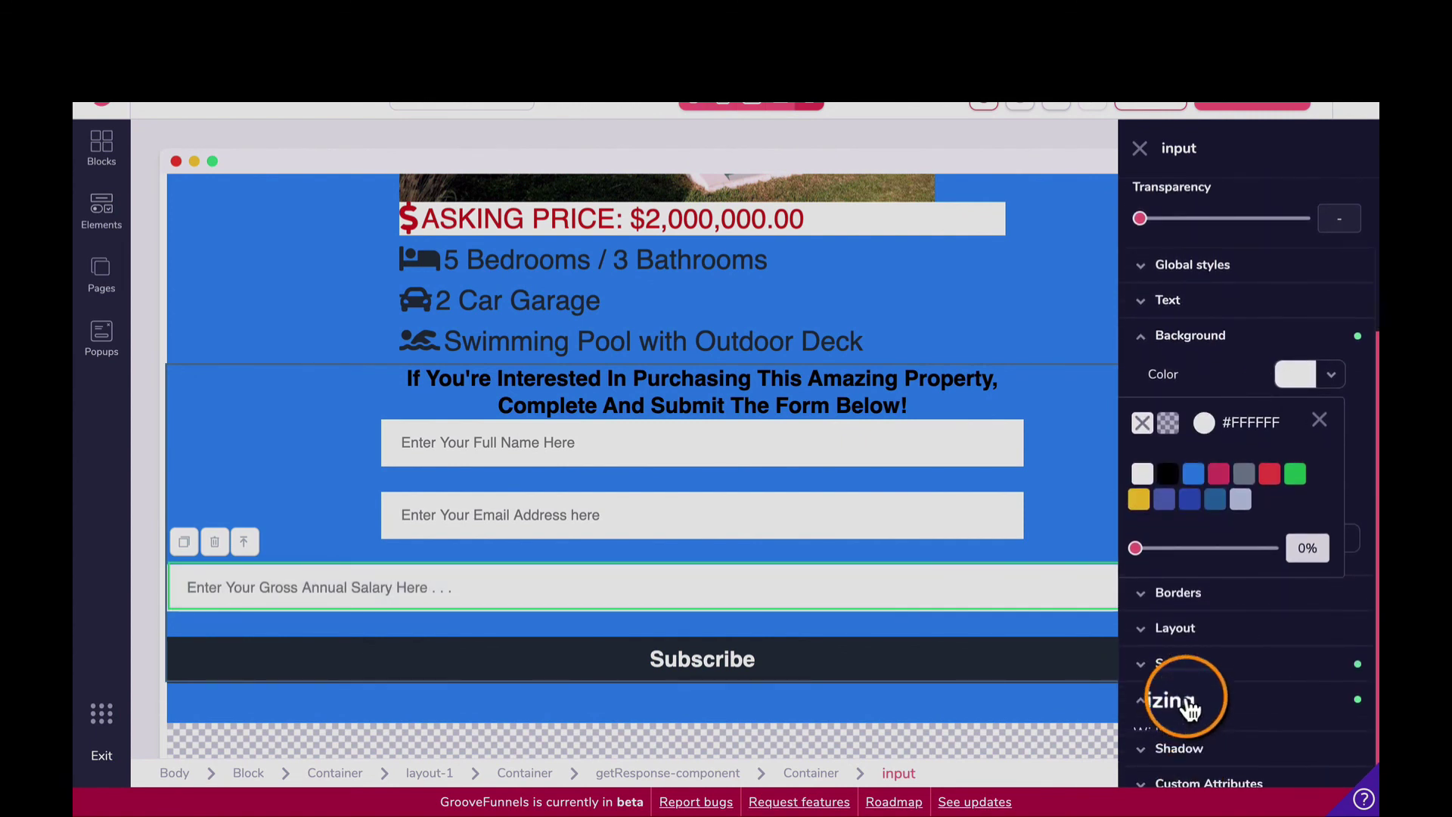
scroll(1225, 685, down, 3)
click(1194, 590)
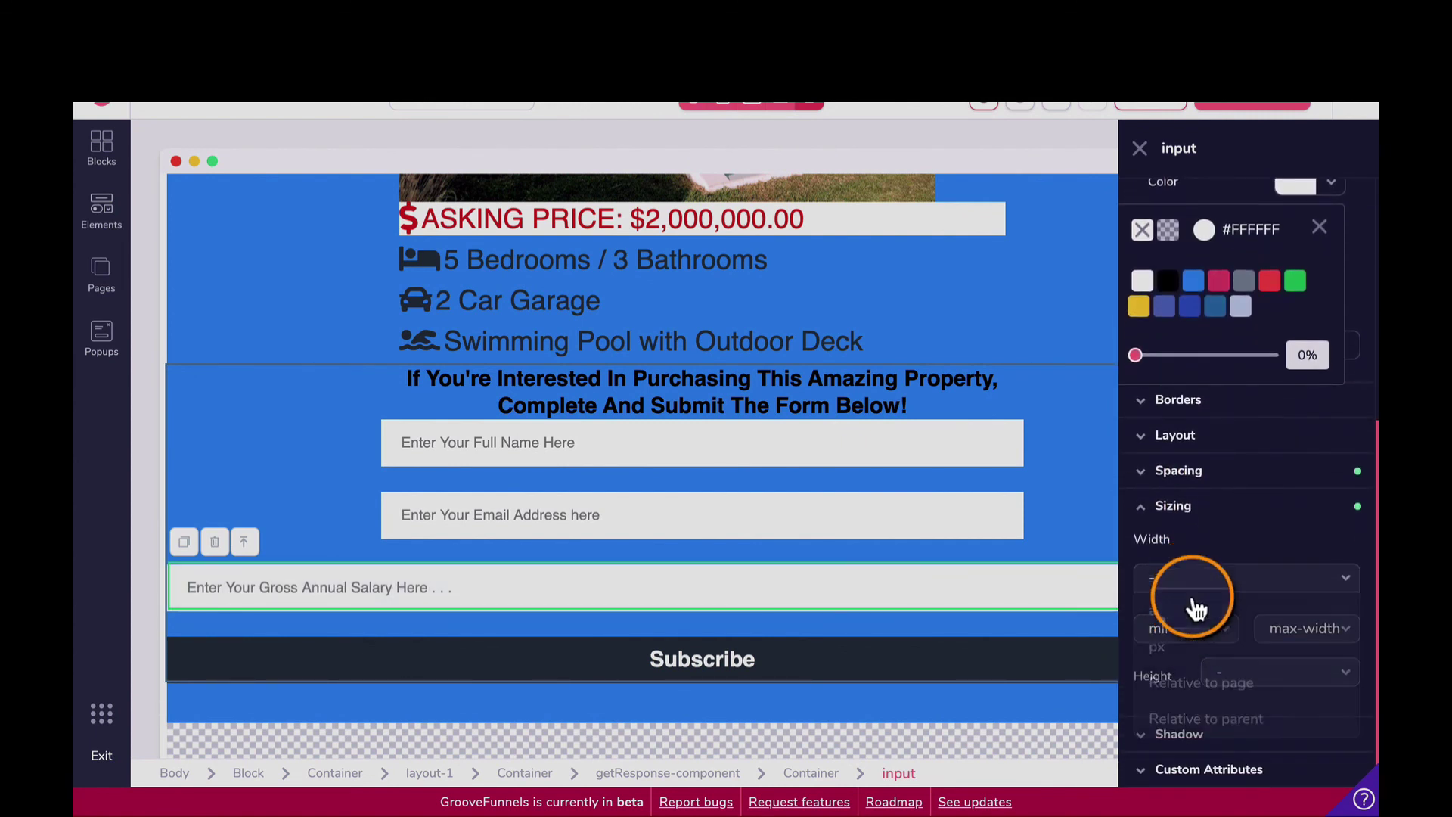
click(1225, 719)
drag(1157, 618, 1237, 614)
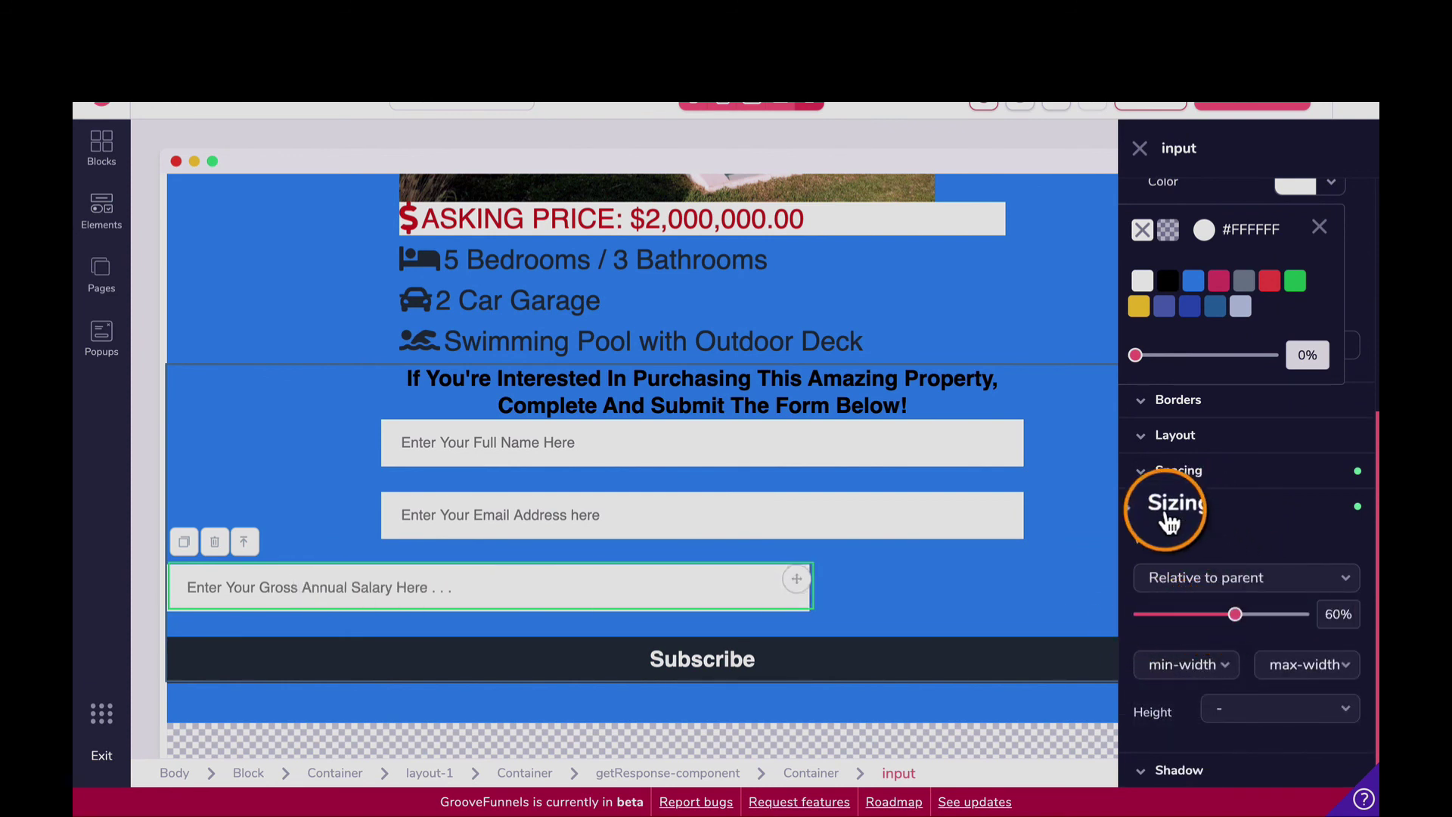
Step: Center the gross annual salary field by setting its left and right margins to auto
click(1185, 473)
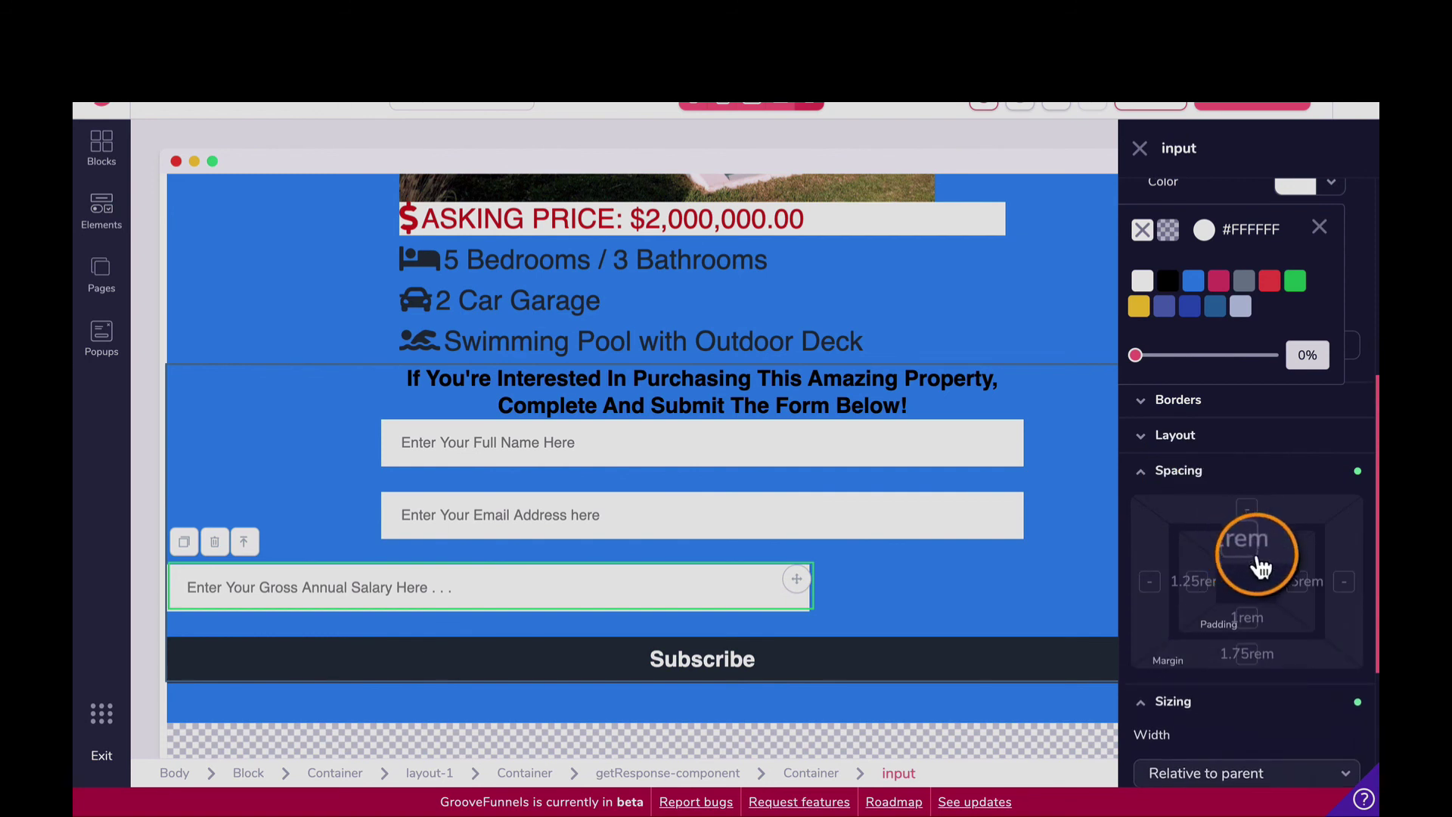
click(1149, 582)
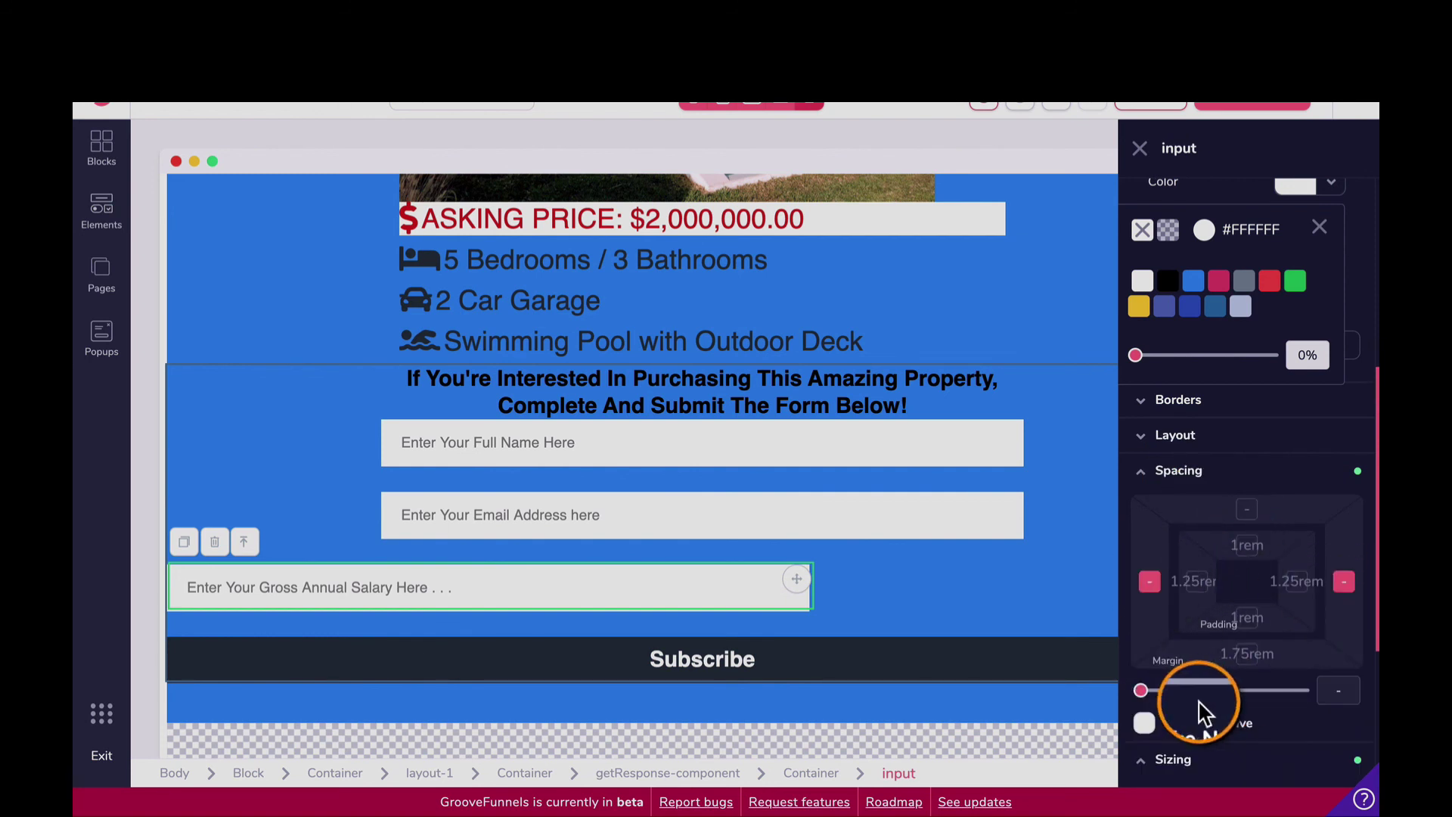
drag(1141, 690, 1337, 700)
click(1025, 503)
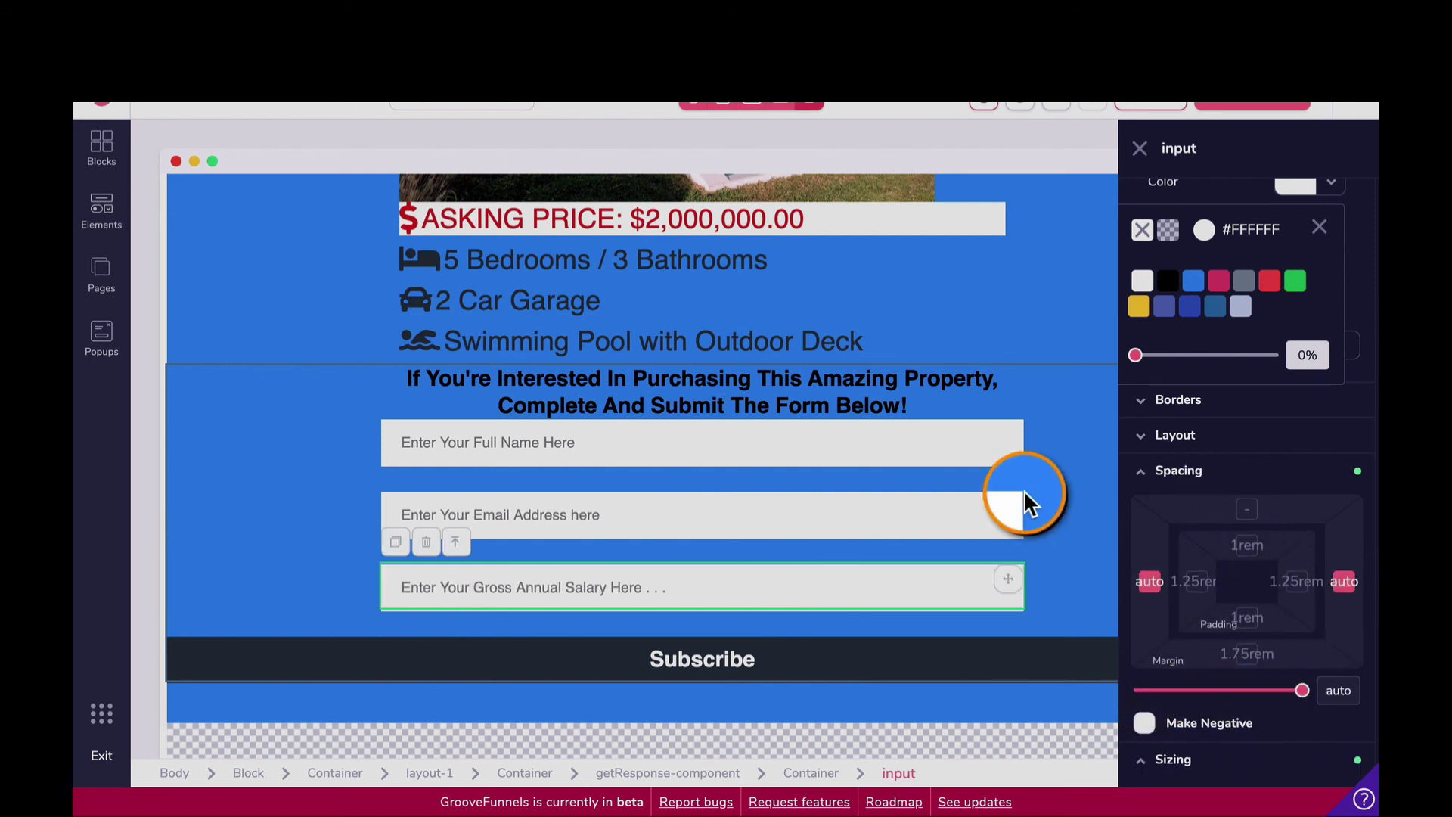
Step: Set the form's Subscribe button width to 60% relative to parent
scroll(1071, 505, down, 1)
scroll(1082, 503, up, 4)
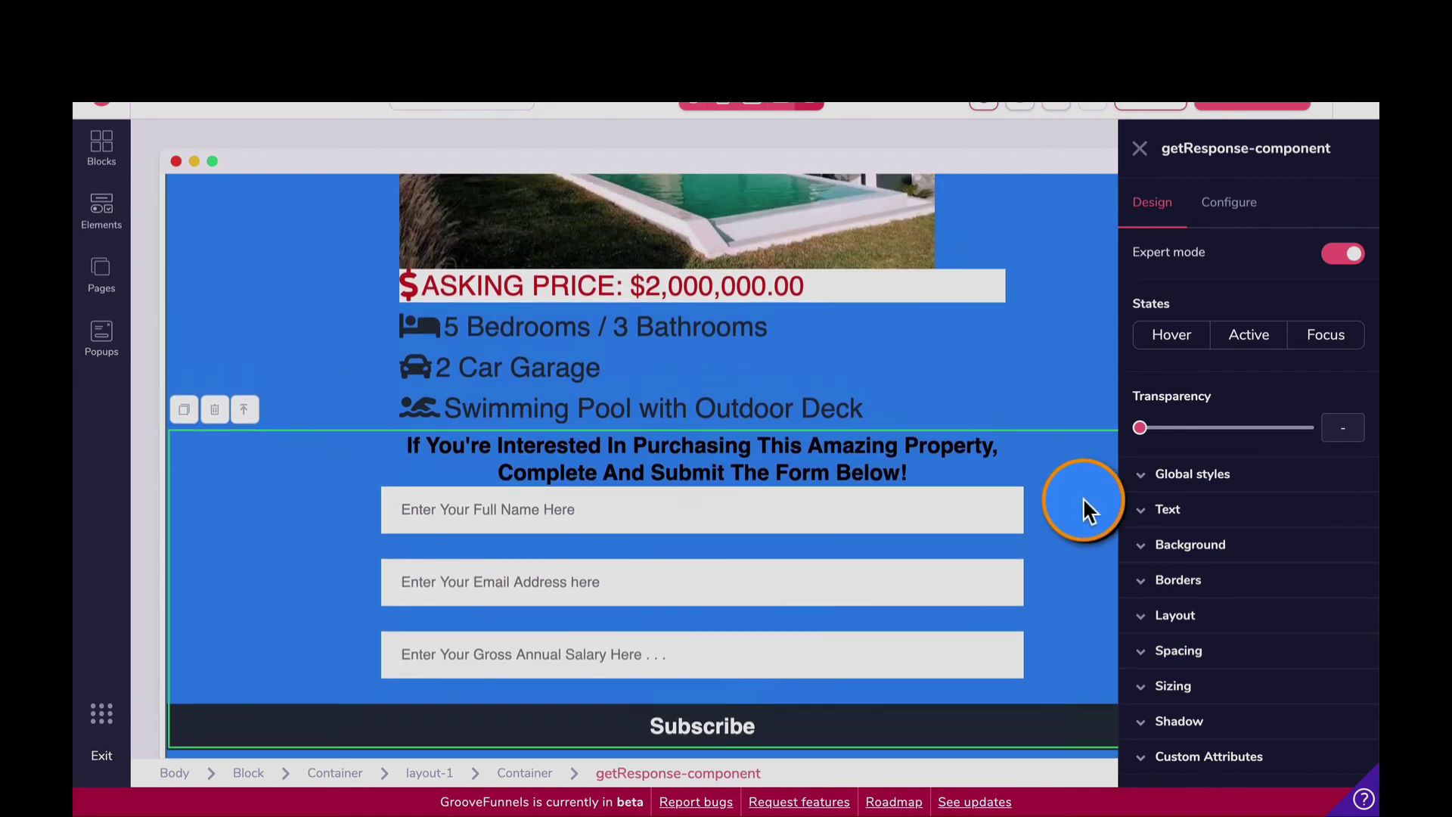
scroll(956, 447, up, 5)
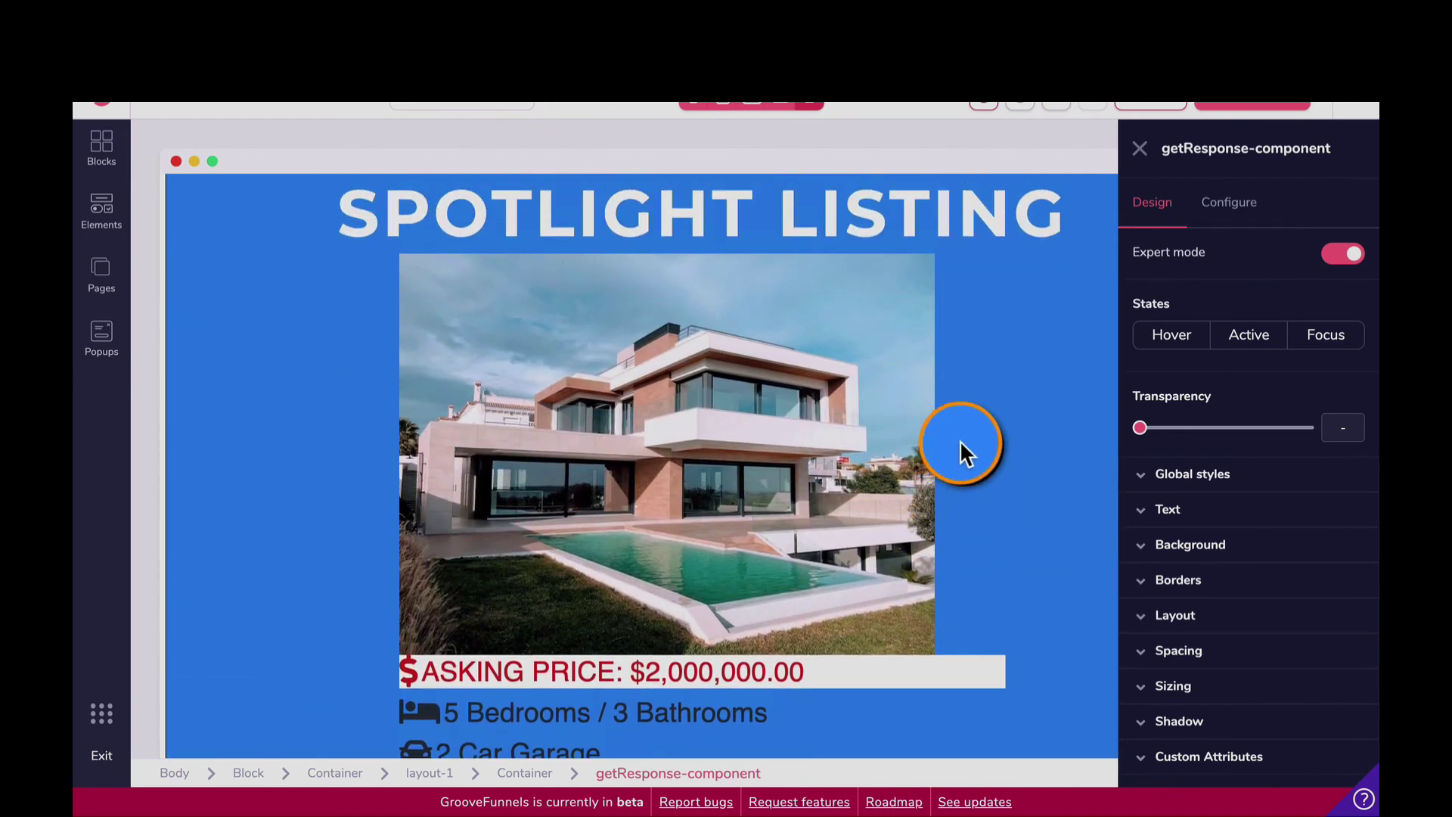
scroll(962, 440, up, 1)
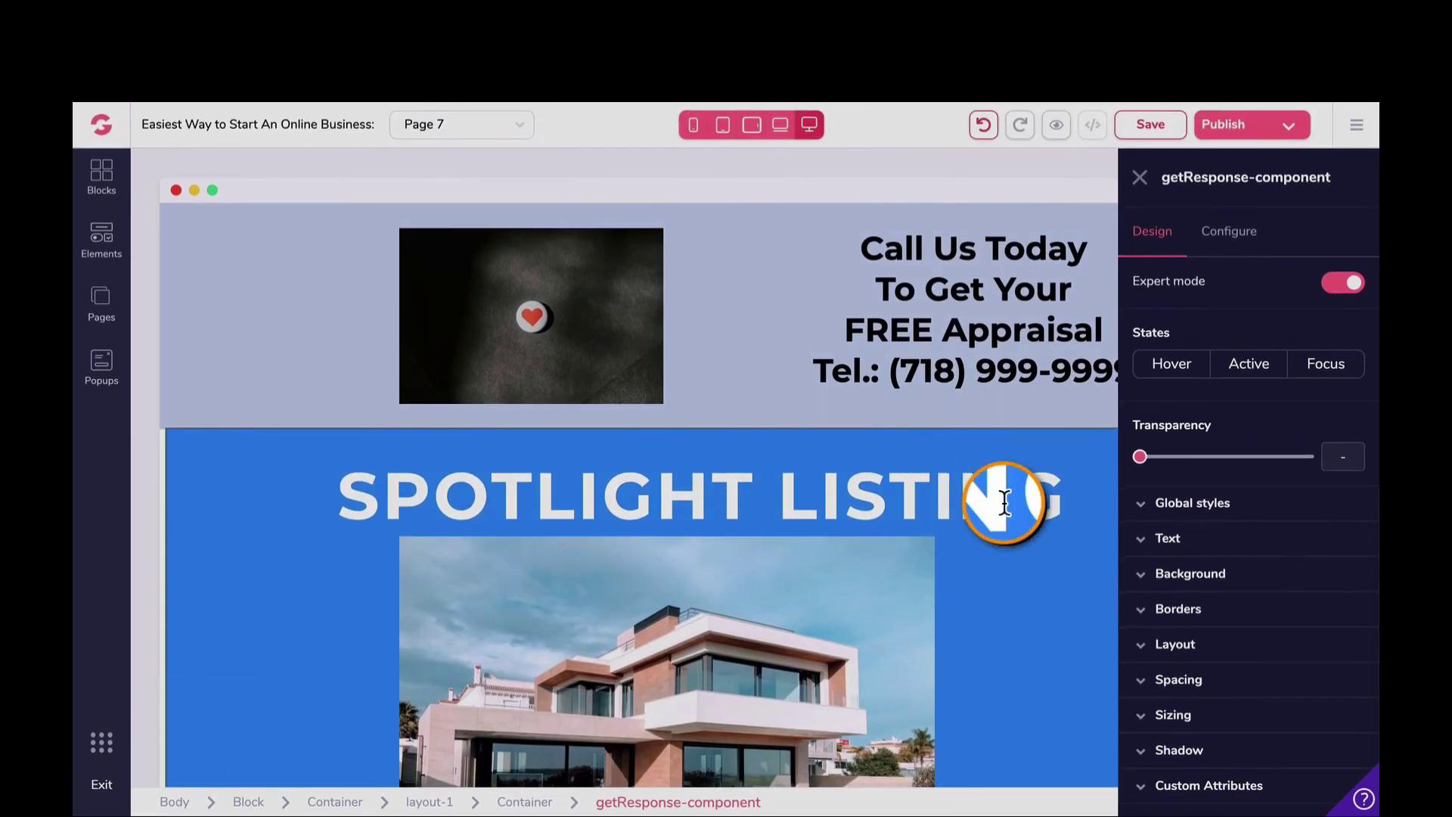
scroll(966, 479, down, 10)
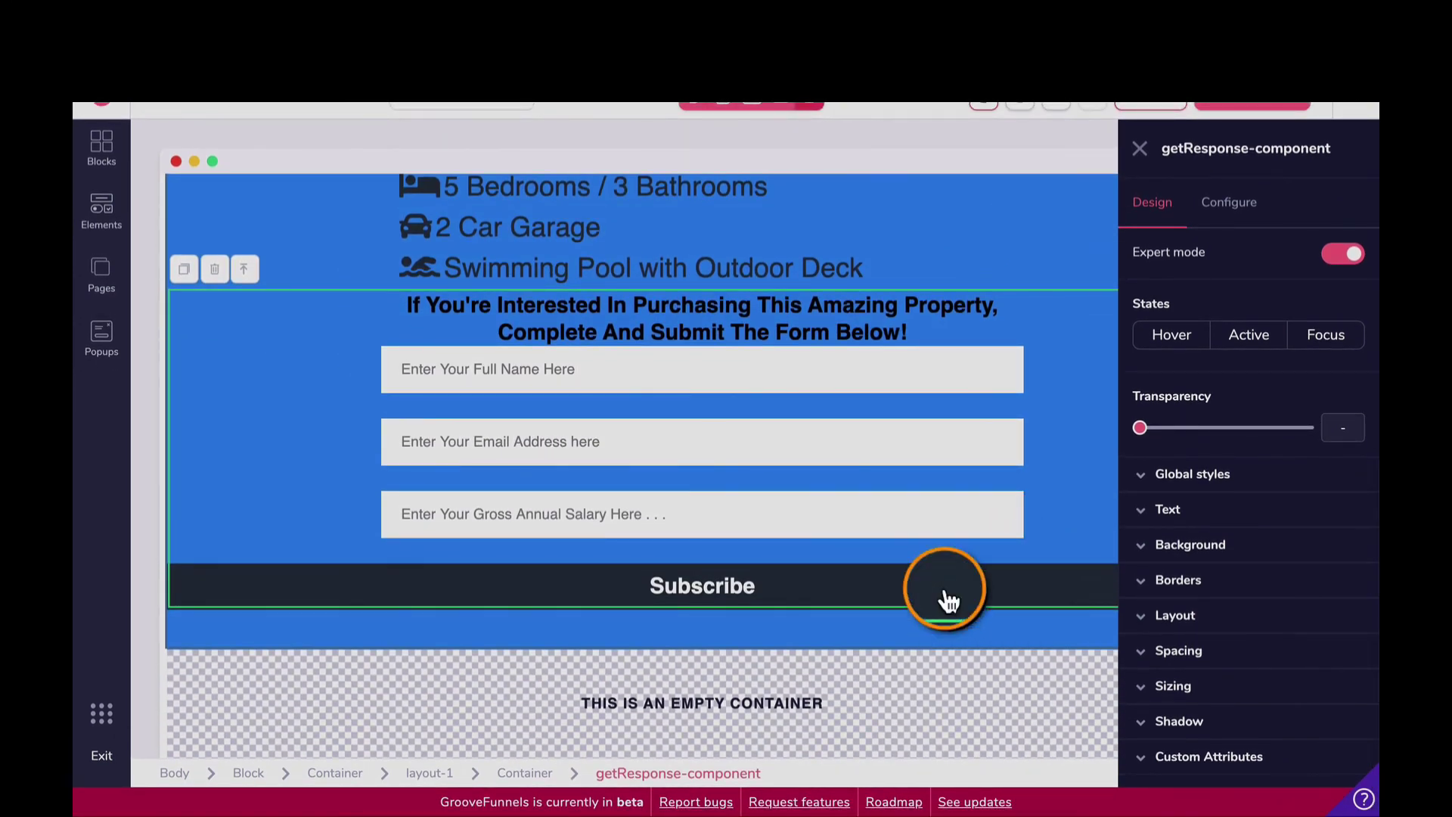
click(952, 598)
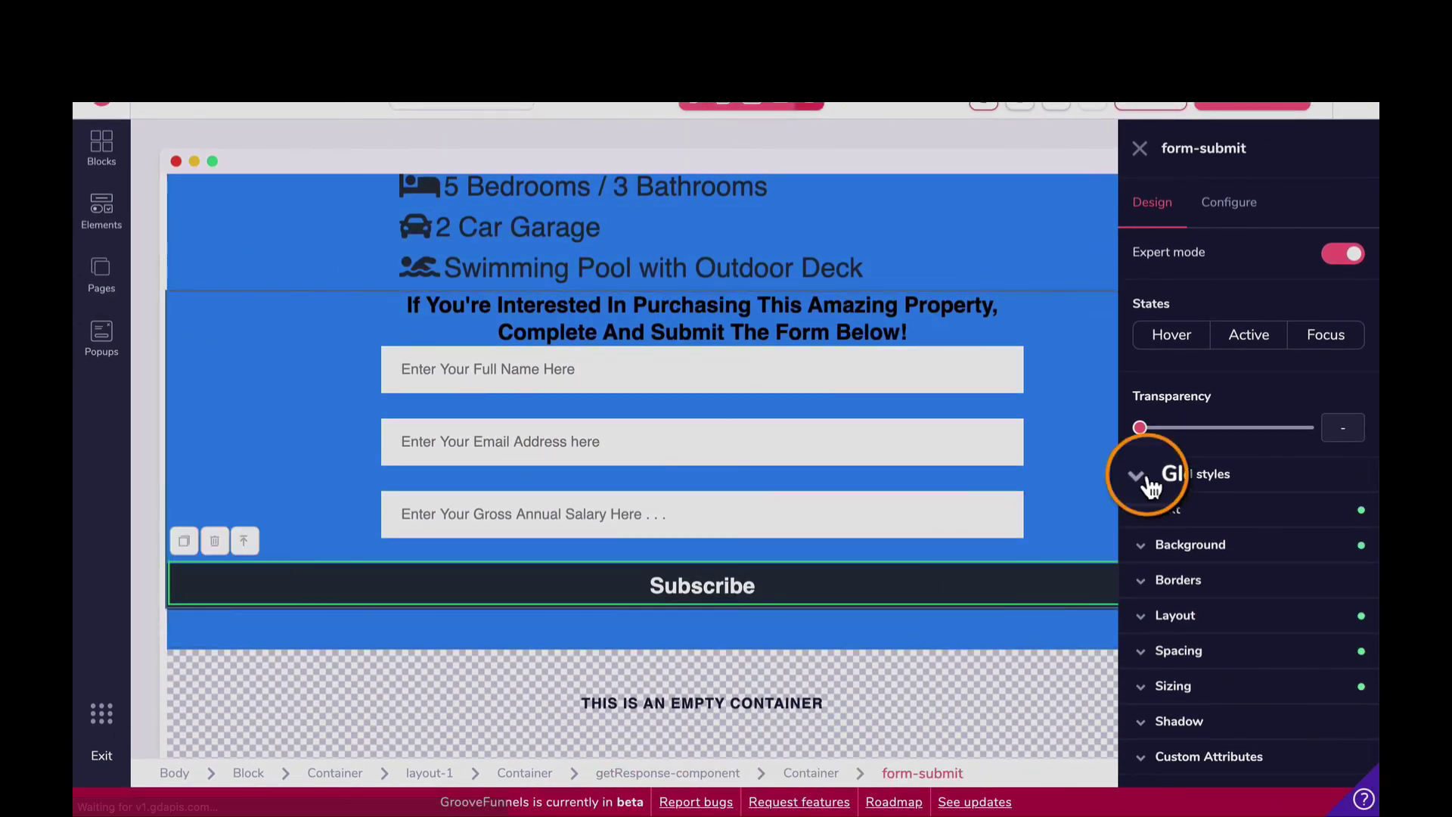
click(1208, 685)
scroll(1203, 643, down, 3)
click(1194, 582)
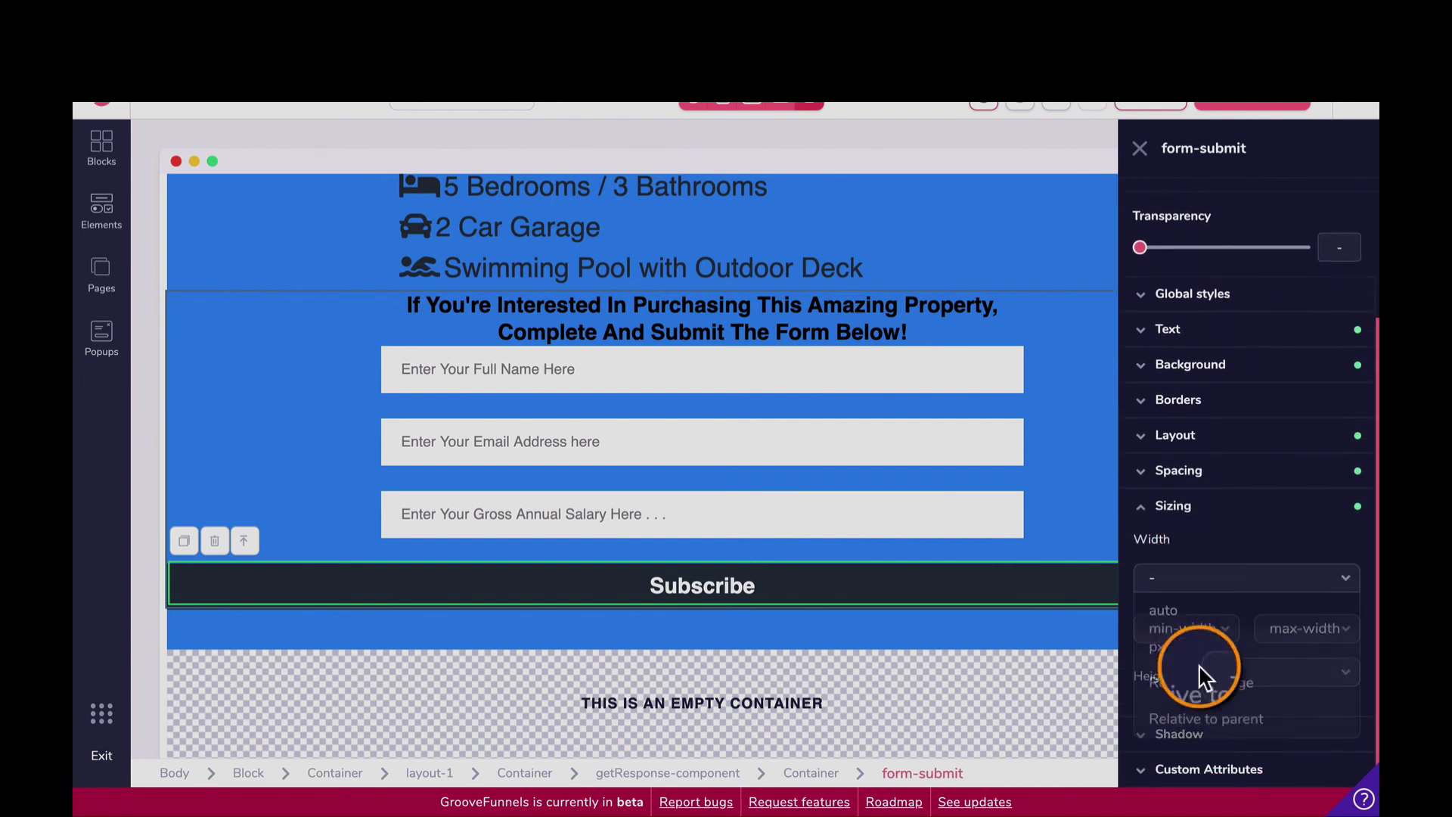
click(1203, 714)
drag(1136, 614, 1239, 618)
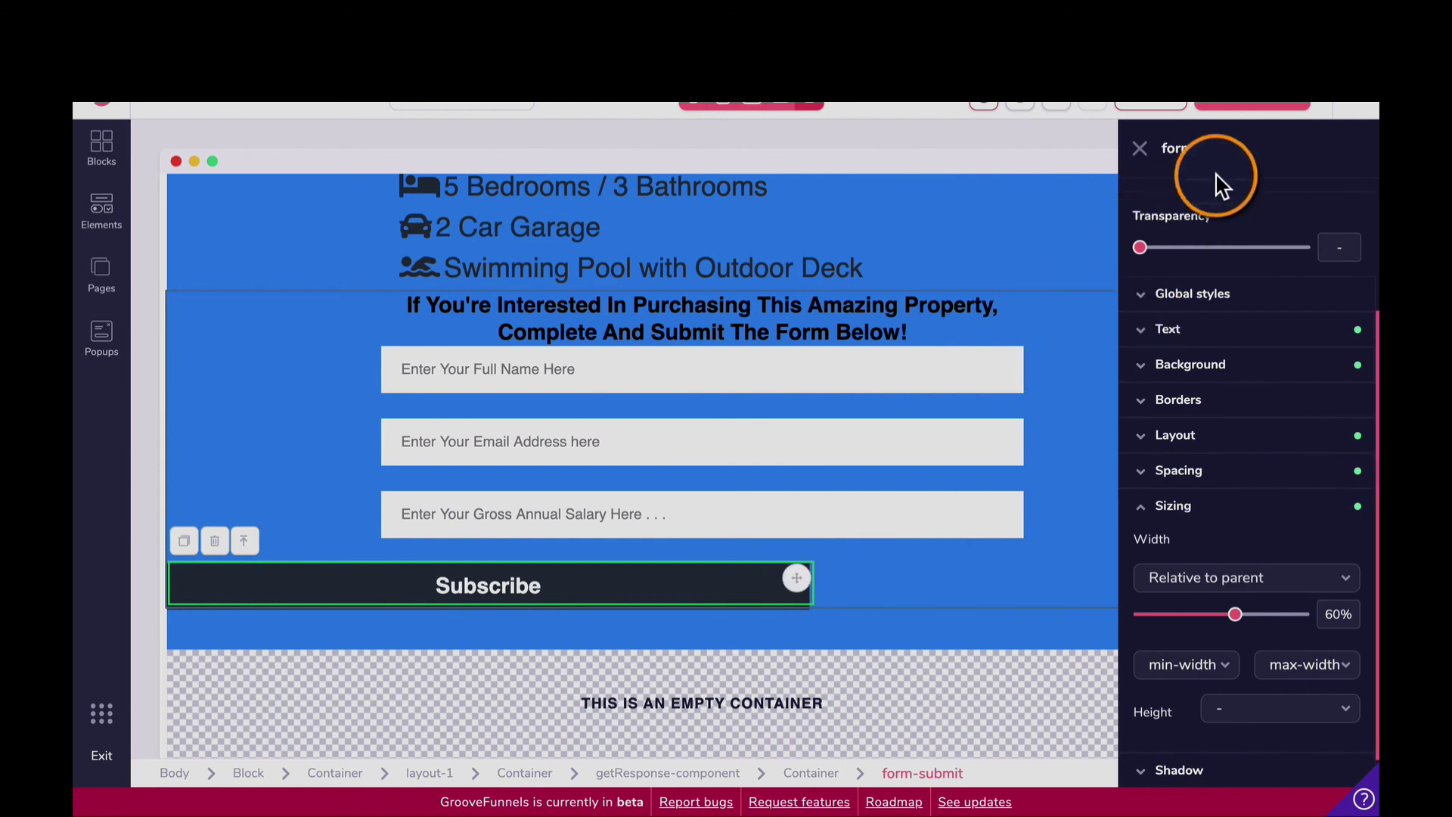
Step: Change the Subscribe button's text to "Click Here To Be Contacted To Schedule A Viewing!" and apply the update
scroll(1210, 250, up, 3)
click(1234, 200)
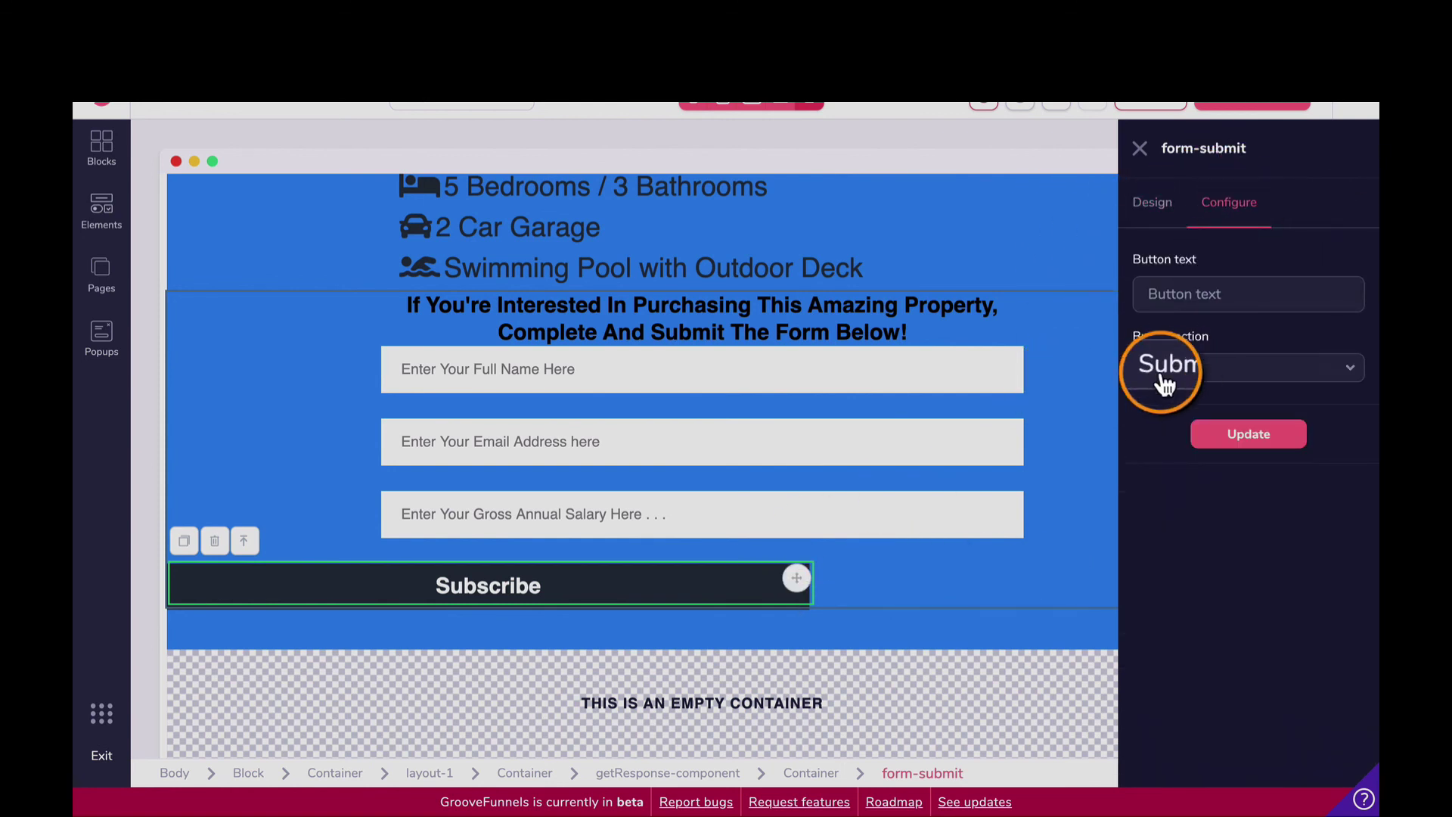
click(1211, 293)
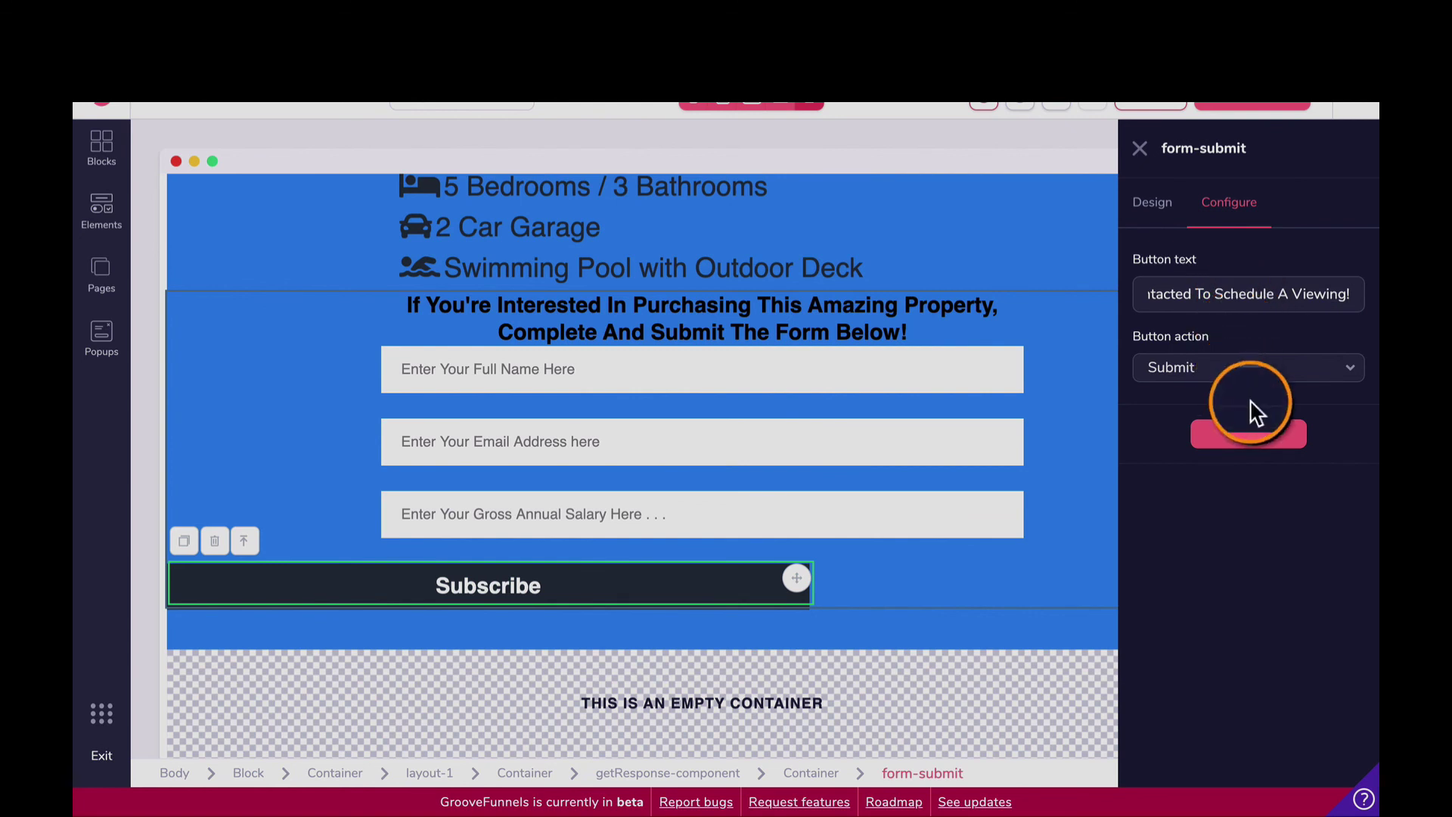
click(1249, 433)
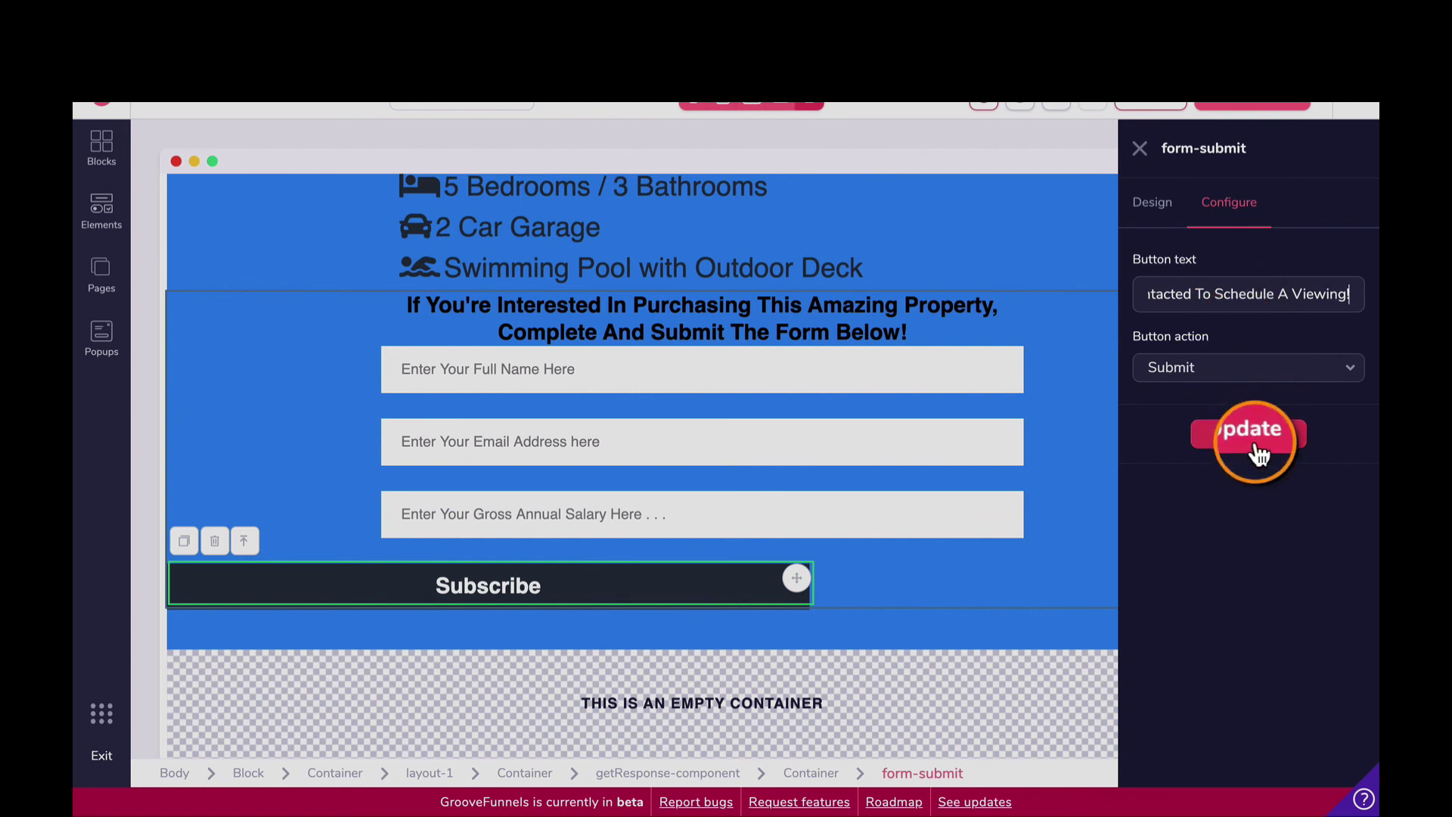
click(846, 595)
click(752, 605)
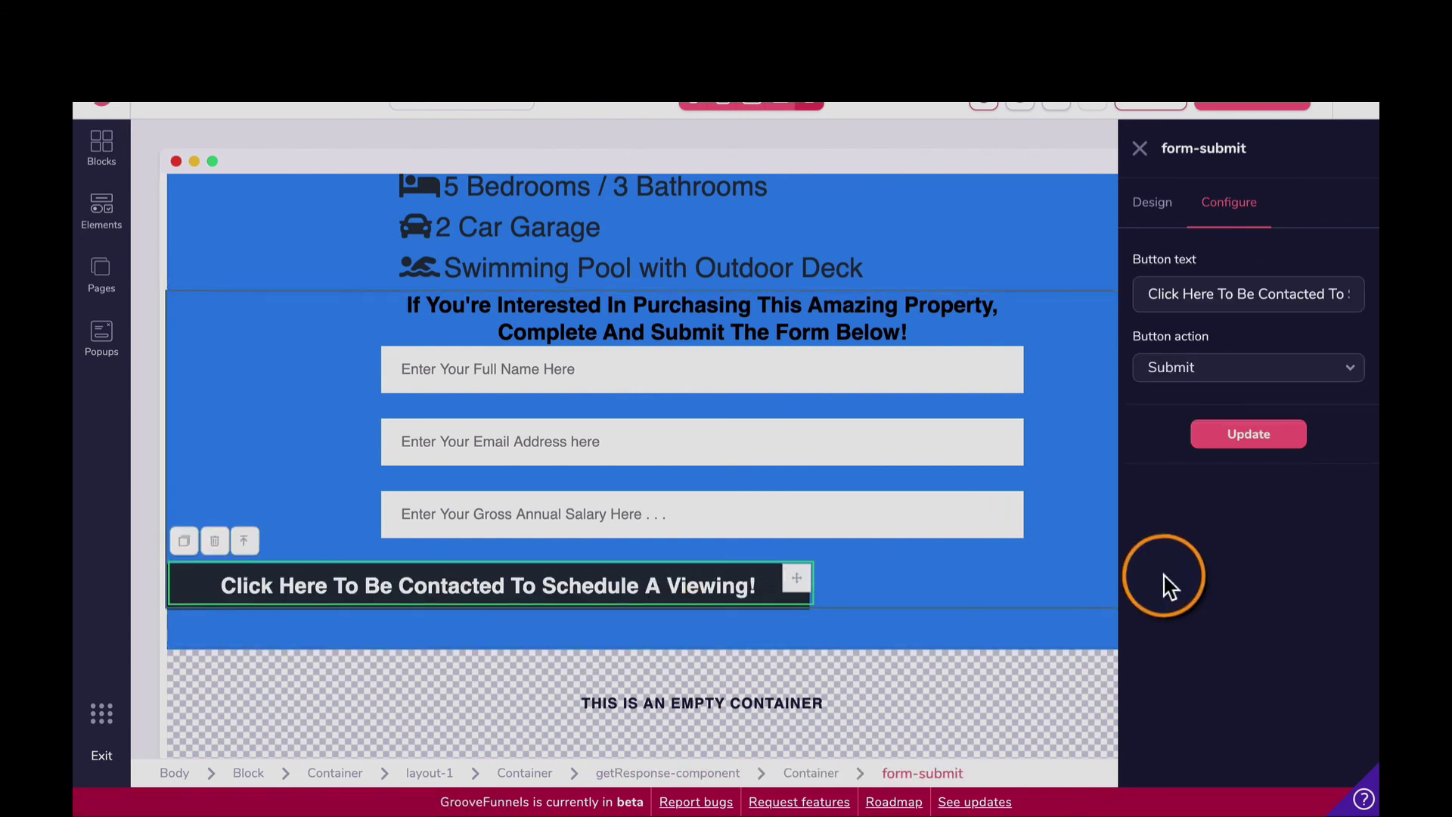
Step: Set the form submit button's left and right margins to auto so it lines up with the input fields
click(1149, 204)
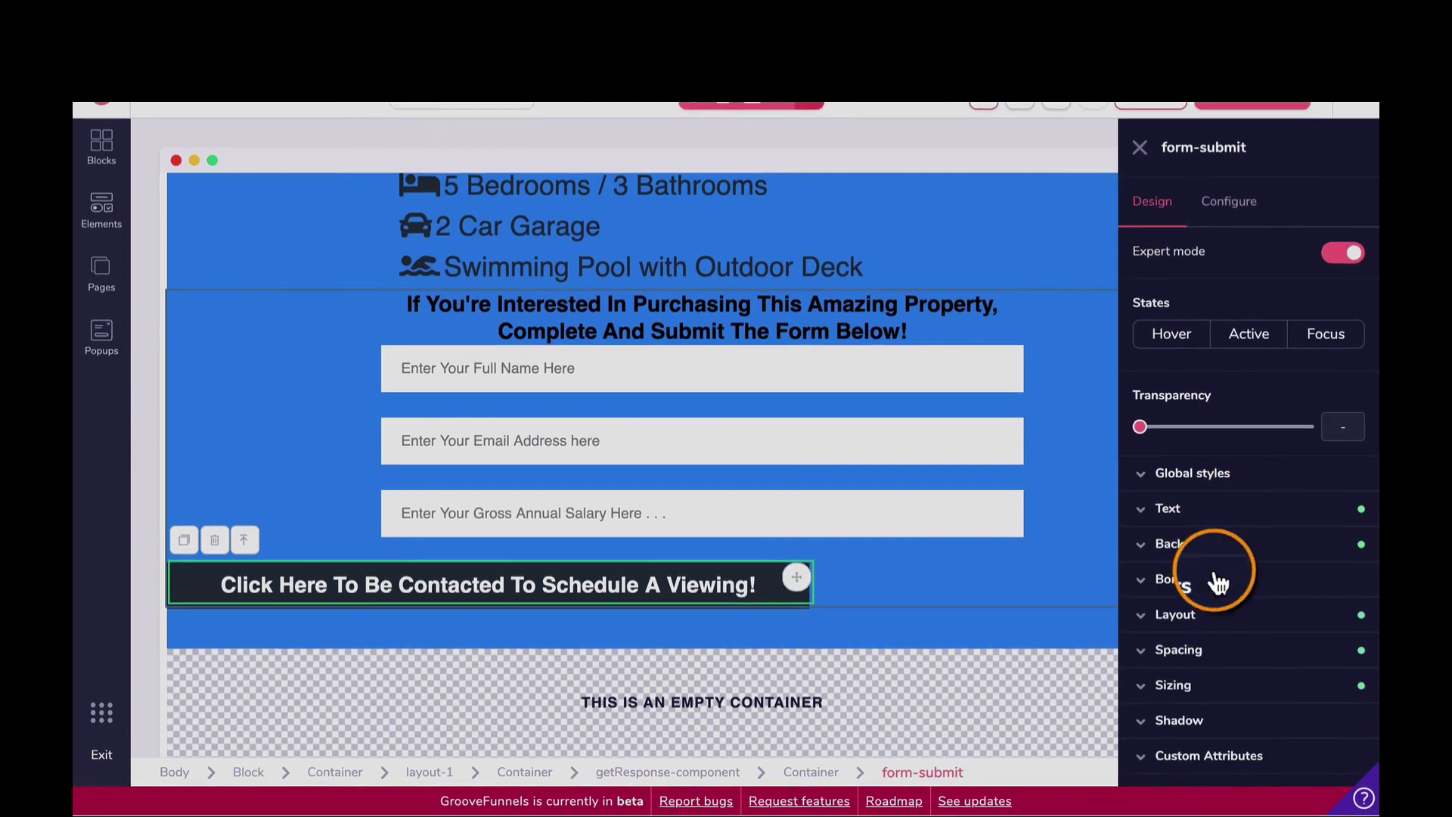
click(1210, 655)
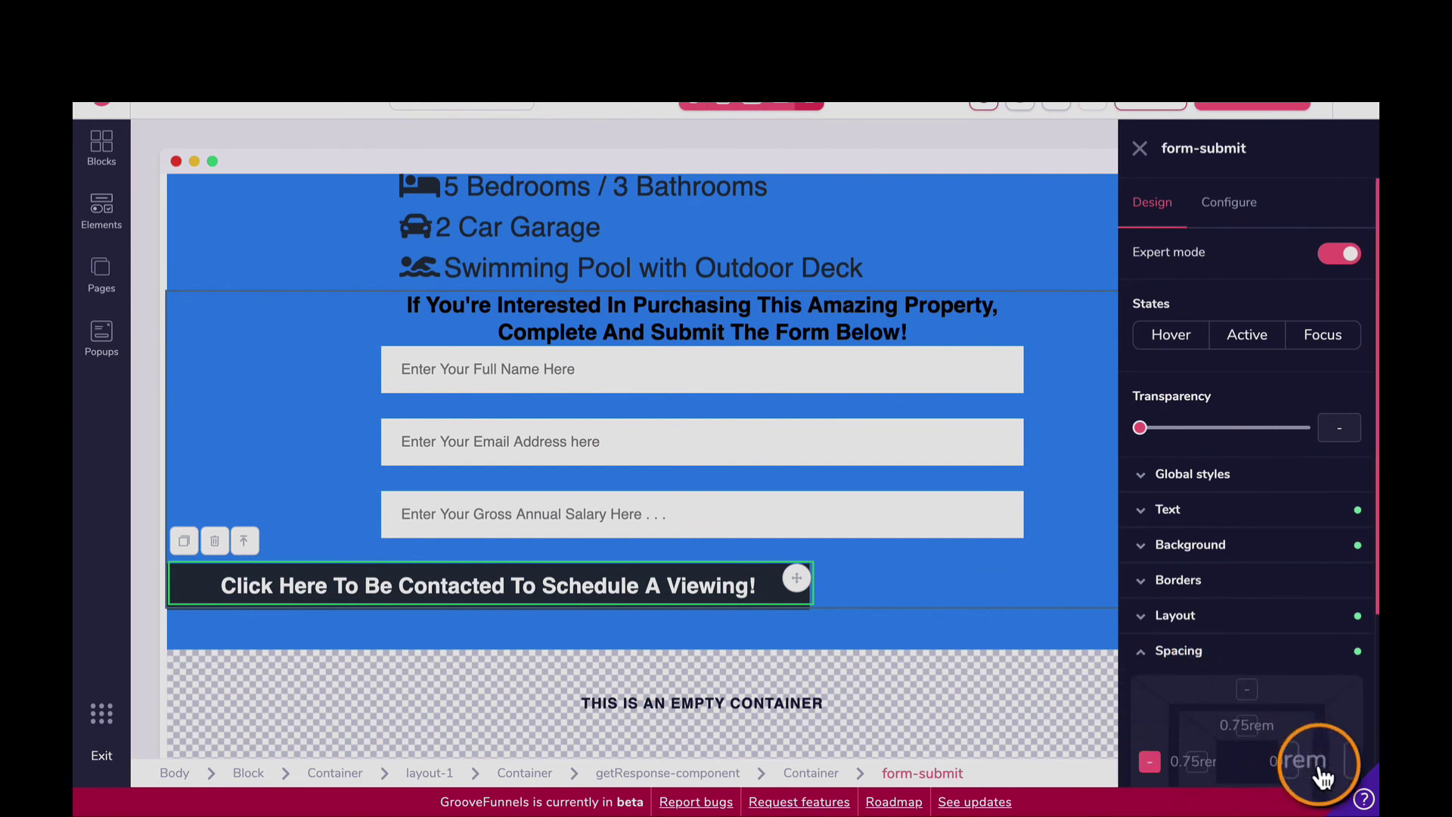
scroll(1331, 726, down, 3)
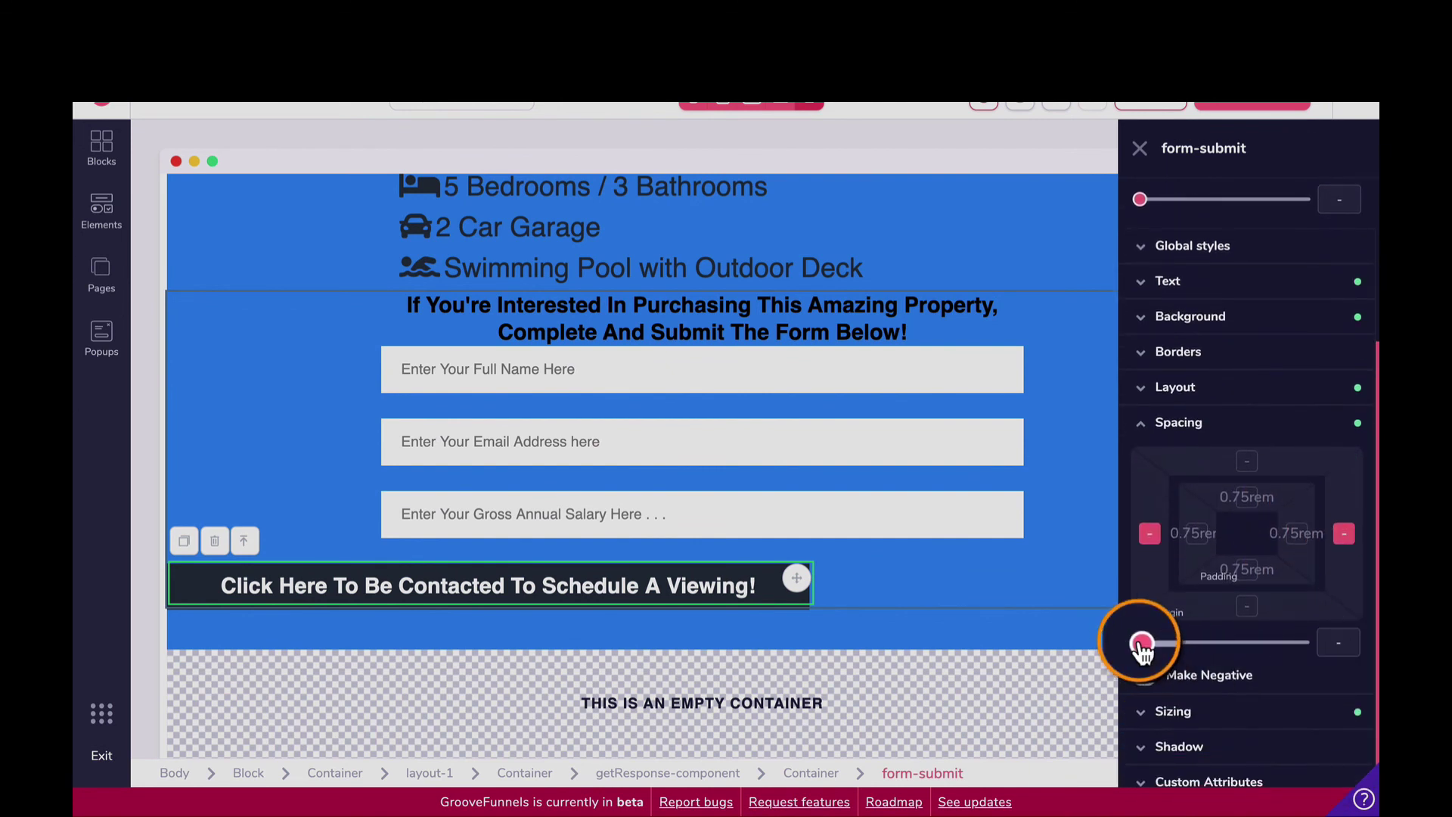
drag(1143, 643, 1302, 643)
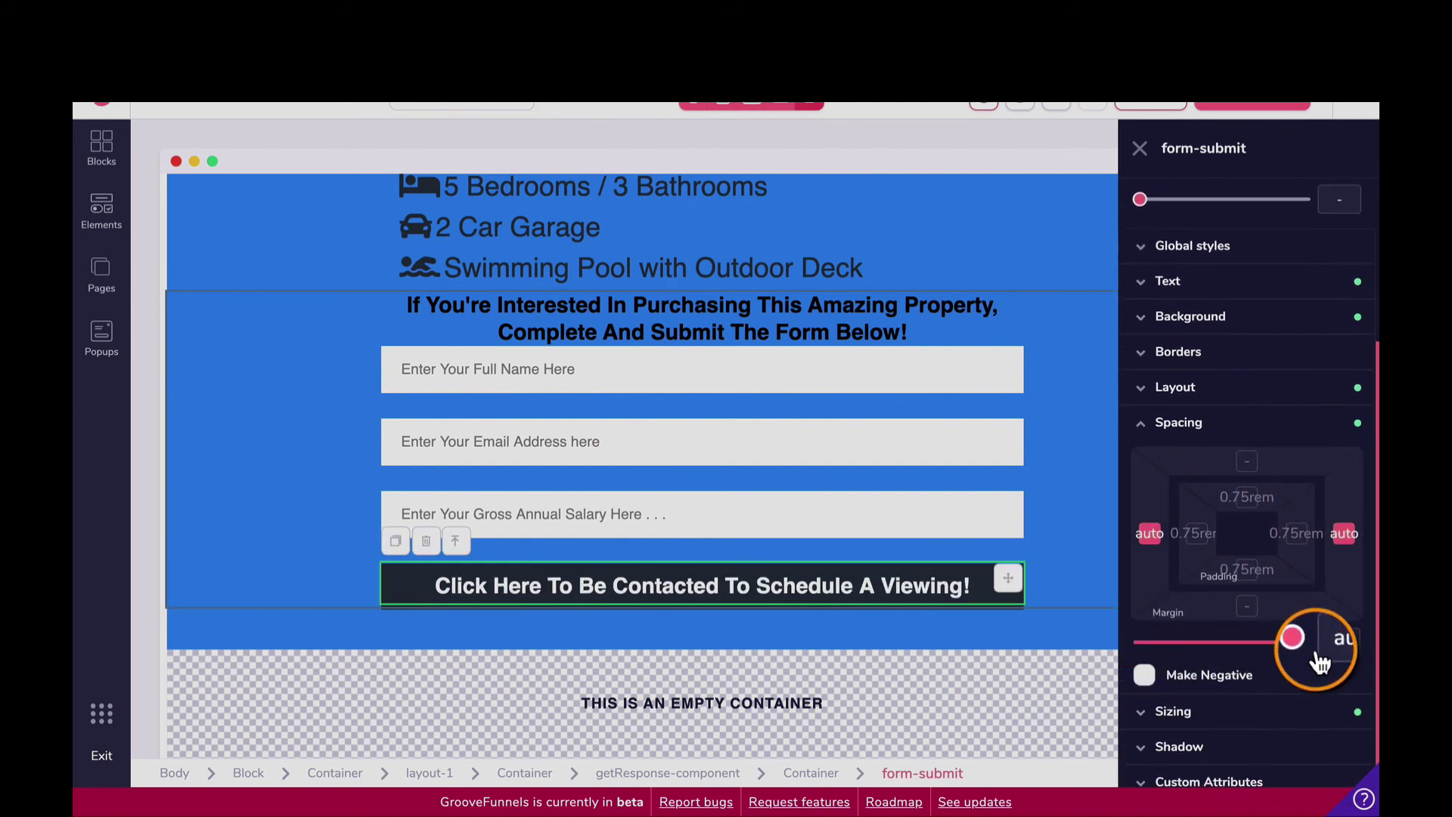
click(1083, 528)
click(997, 609)
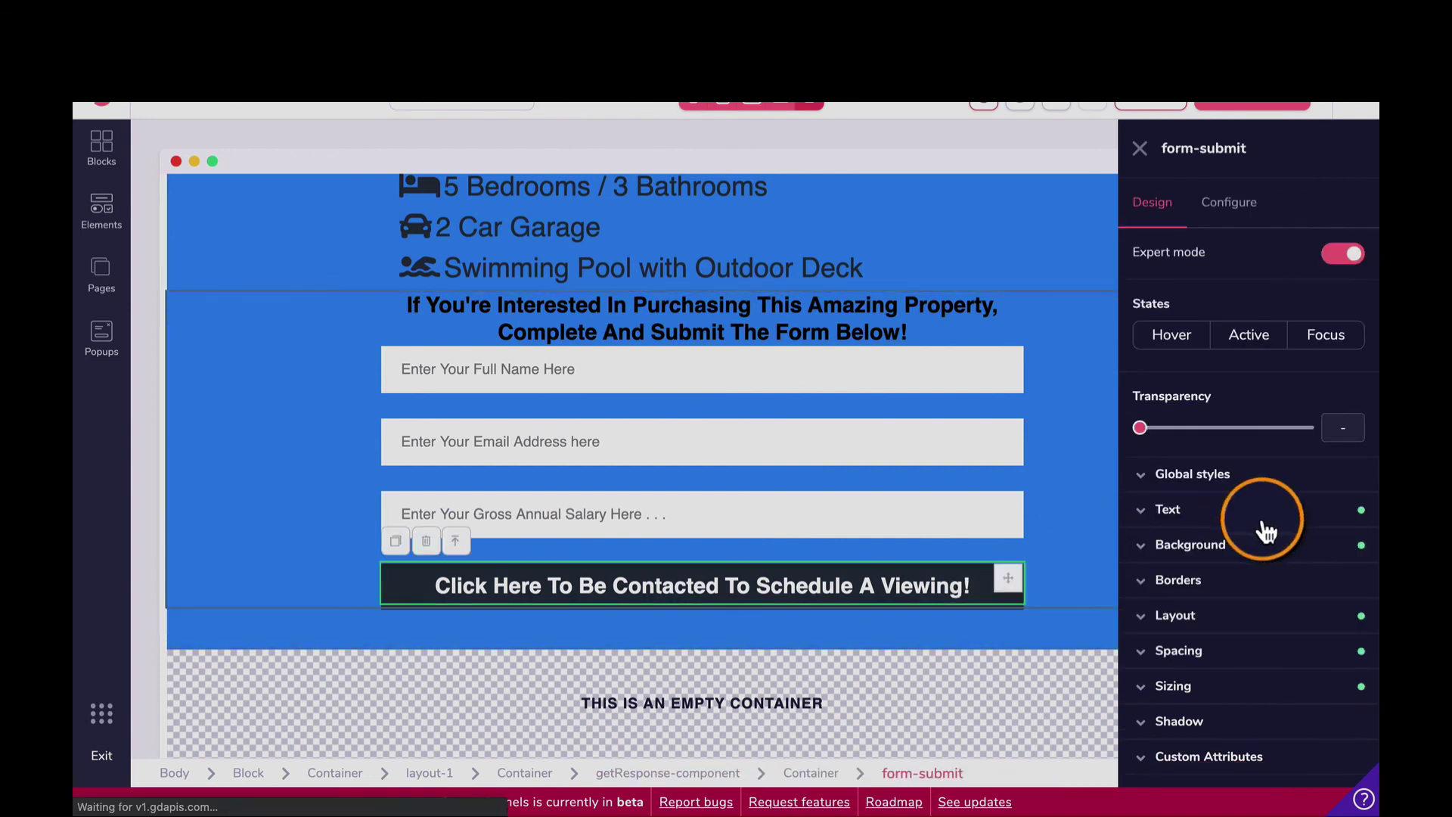
Step: Set the form submit button's background color to red #DC1818
click(1229, 551)
click(1328, 591)
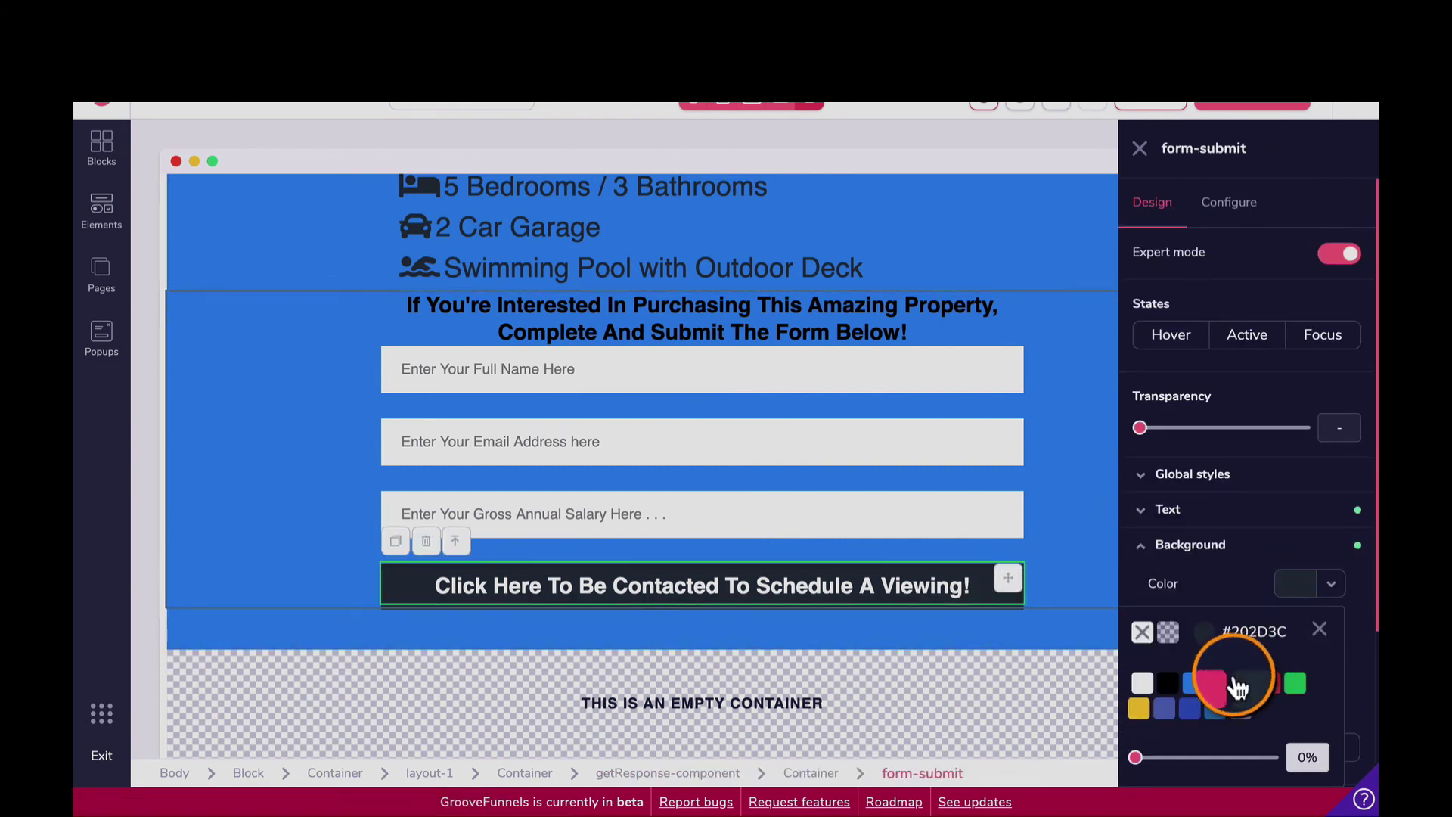
drag(1269, 685, 1274, 753)
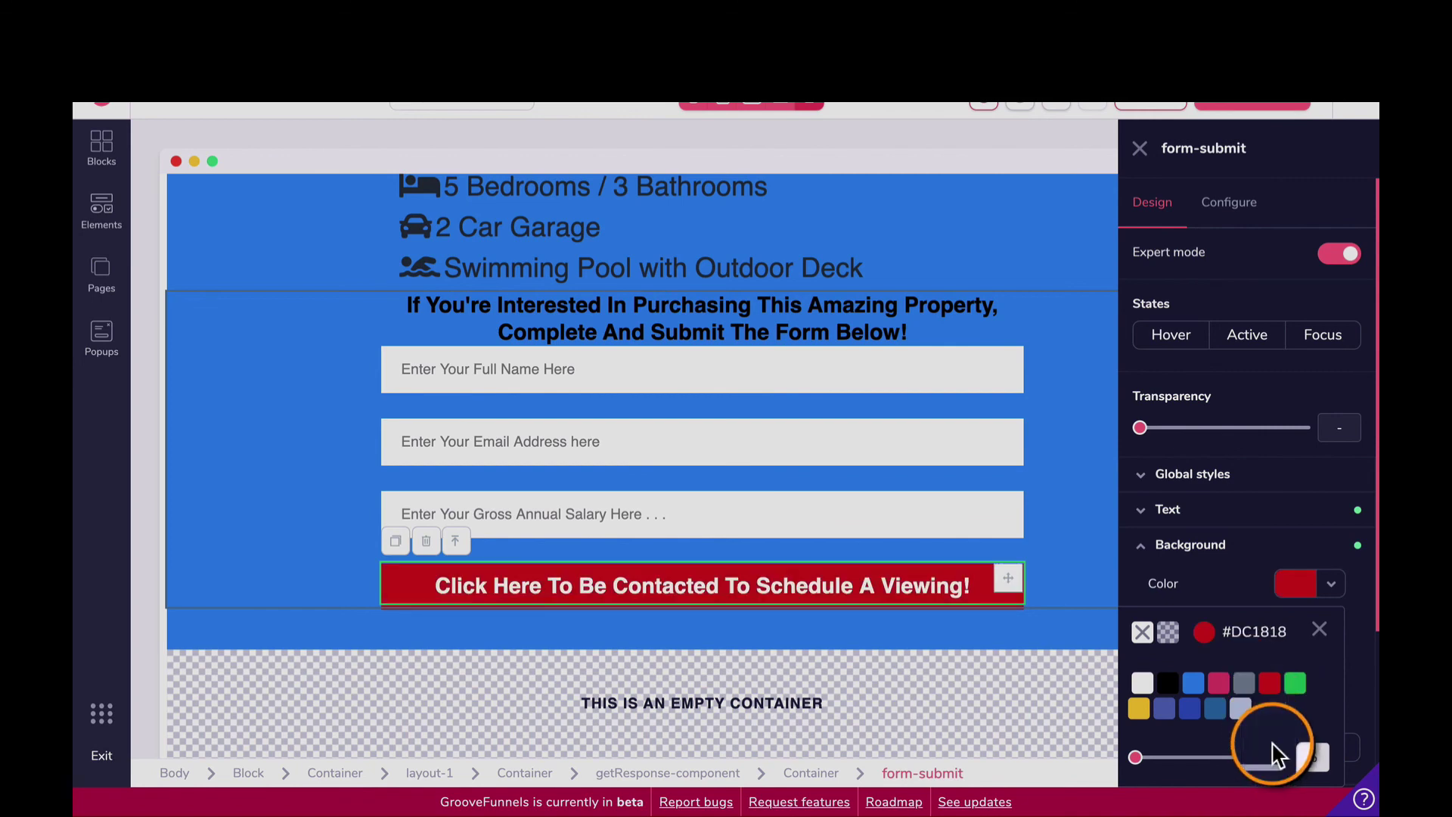
click(1078, 478)
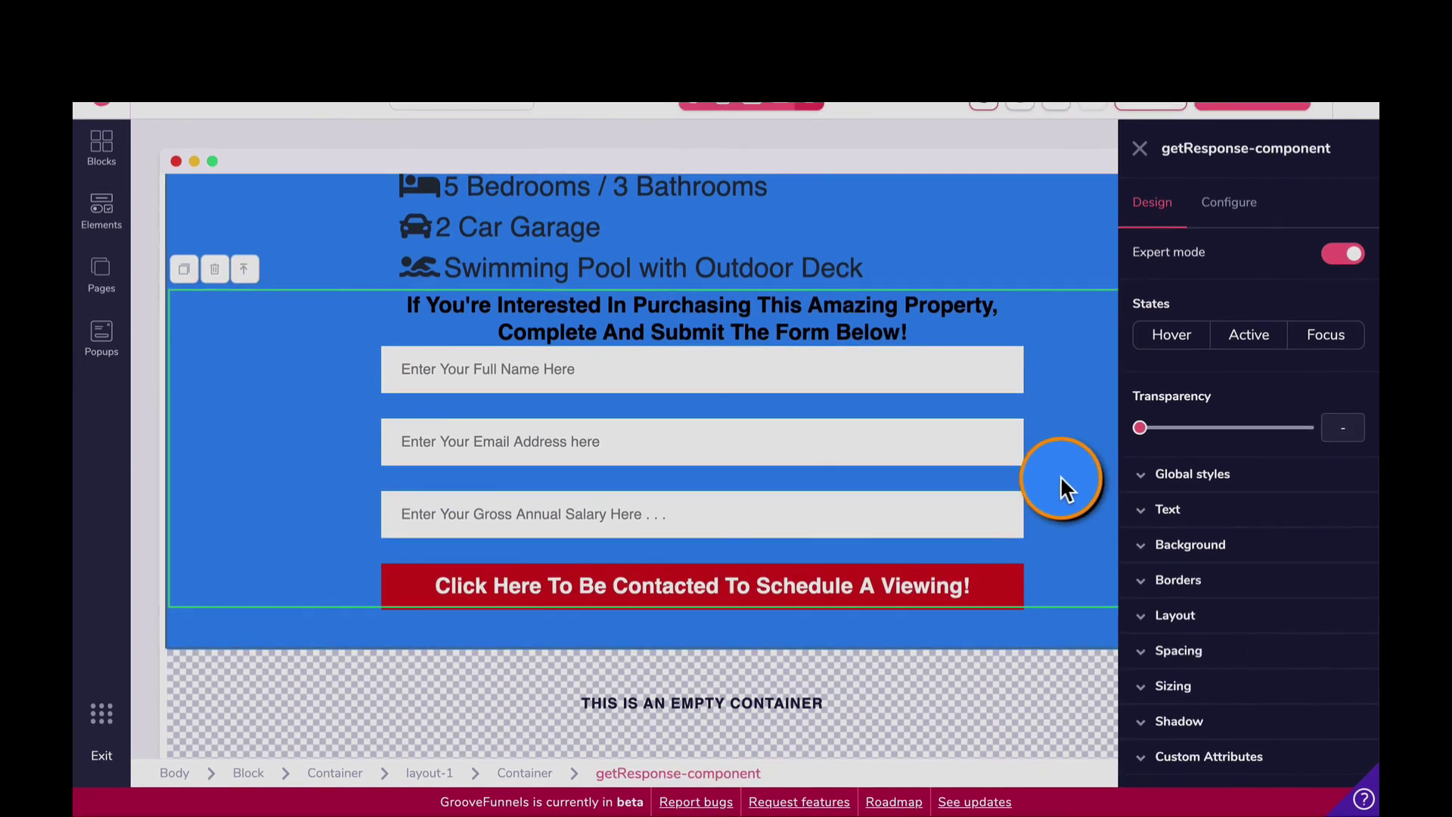
scroll(1061, 475, up, 3)
scroll(1059, 469, down, 3)
Step: Insert the wireframe footer block with a logo, page links and social icons between the blue form section and the empty container
click(880, 693)
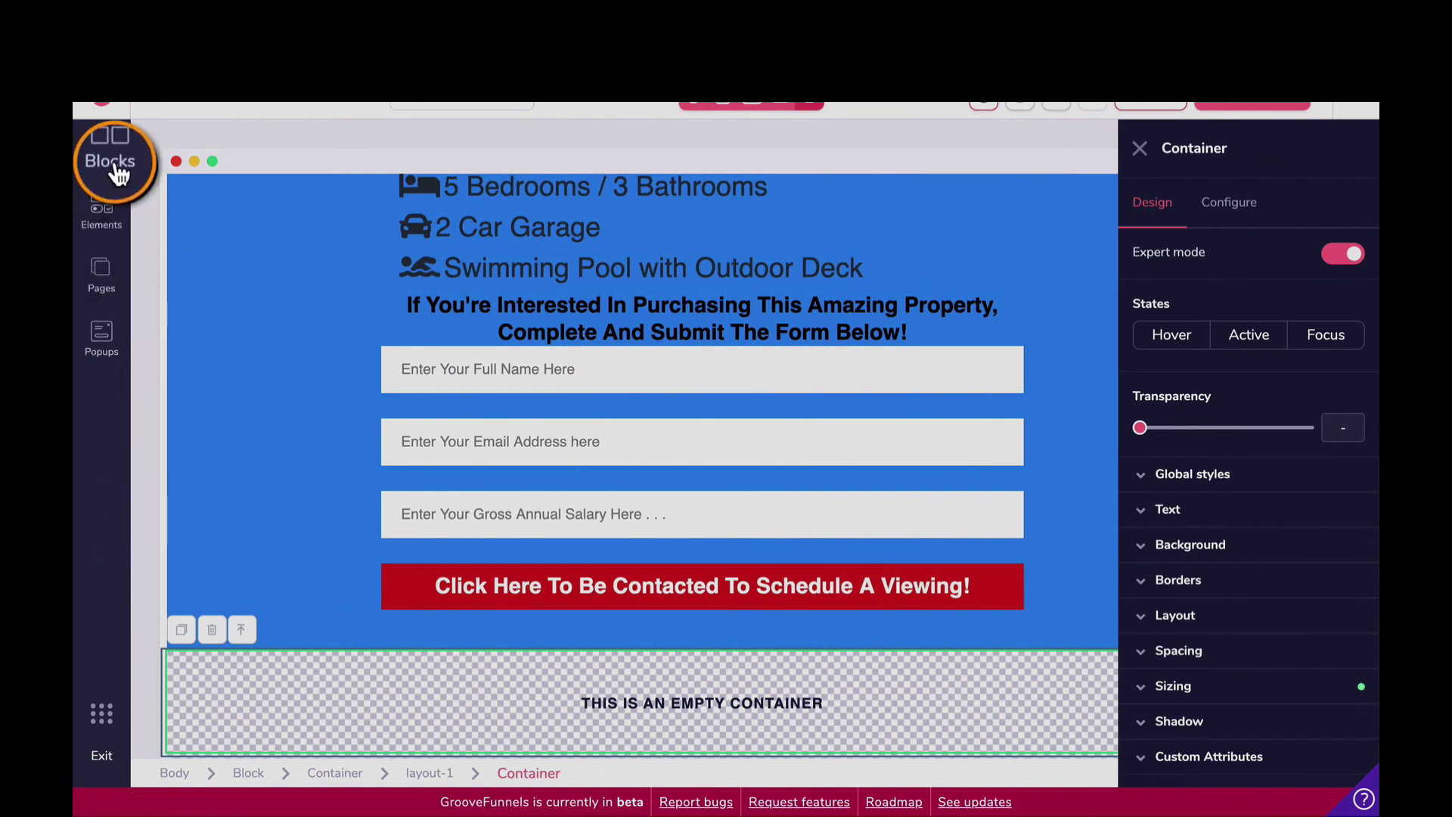
click(101, 146)
click(318, 224)
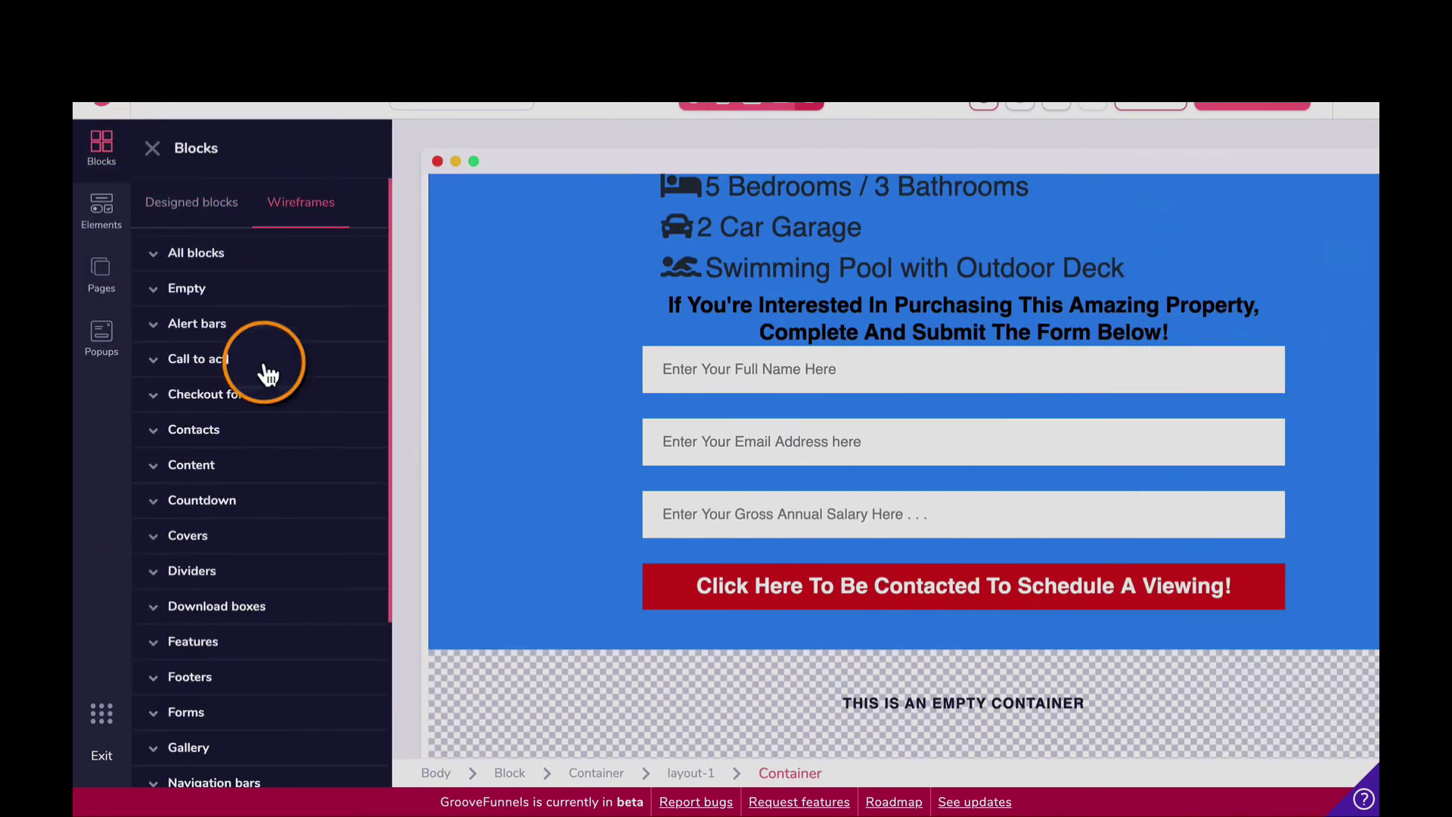
scroll(260, 409, down, 5)
click(225, 456)
scroll(270, 458, down, 2)
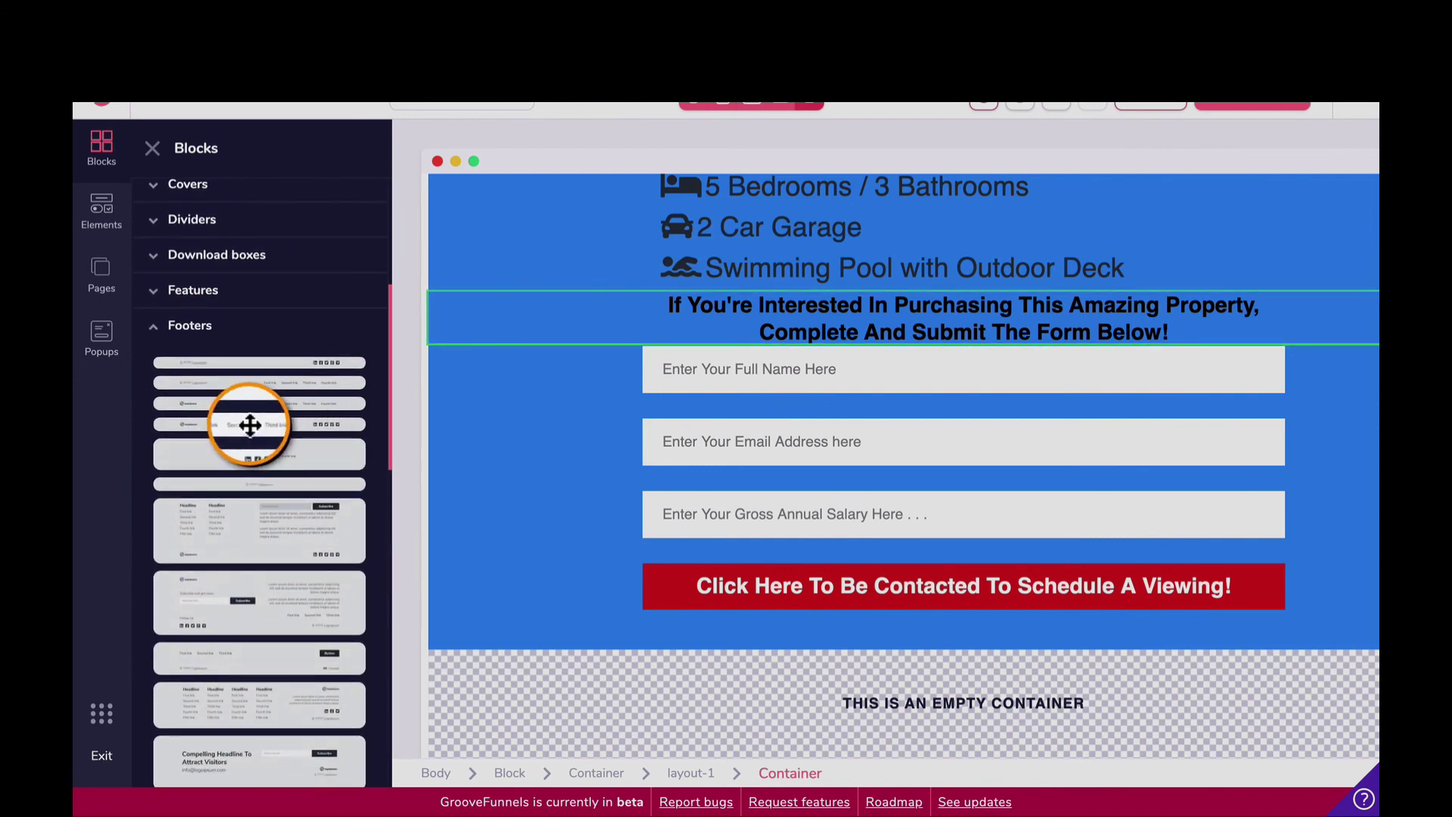
drag(250, 425, 756, 660)
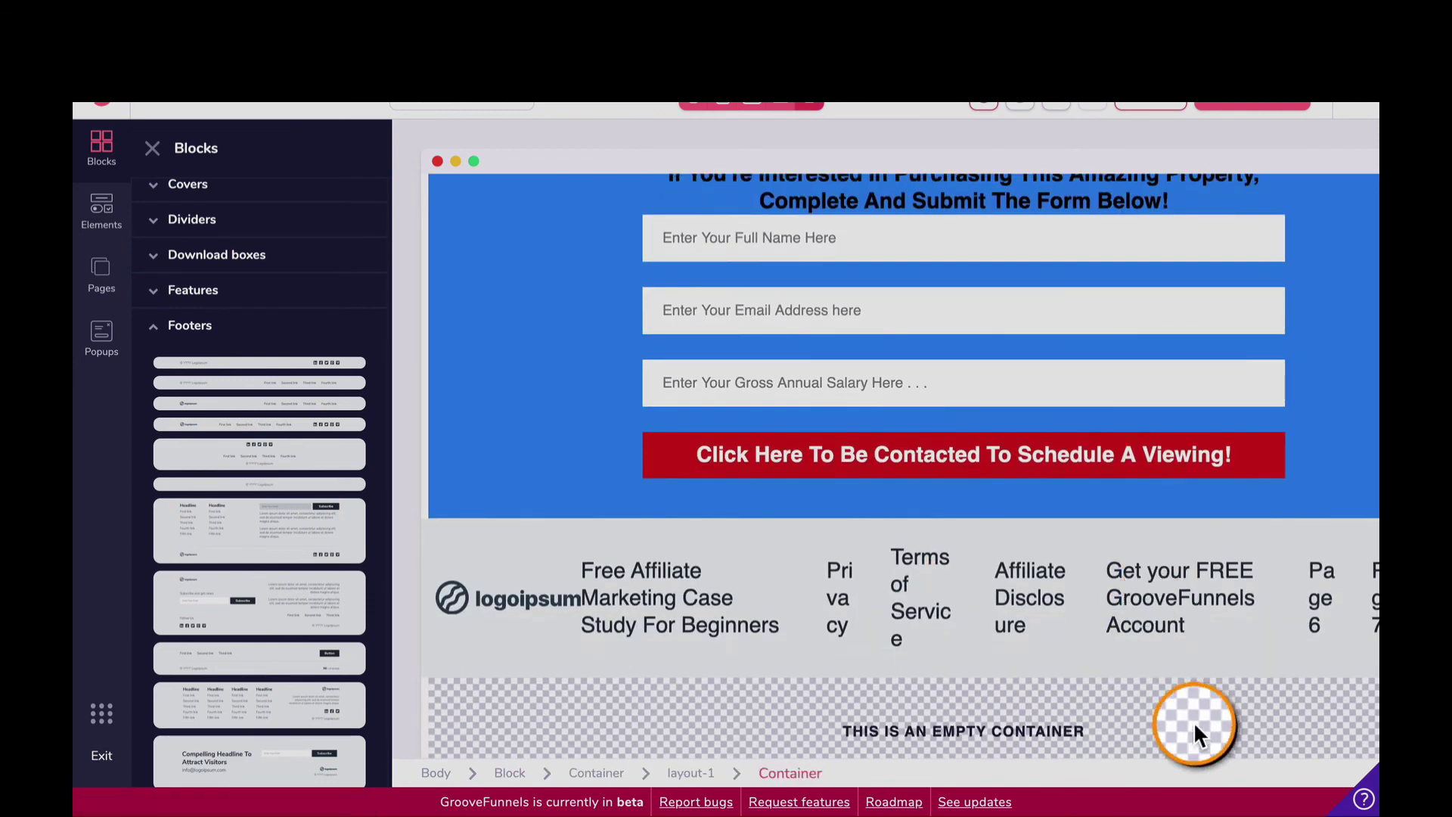
Step: Delete the empty container below the new footer and confirm the deletion
click(1195, 732)
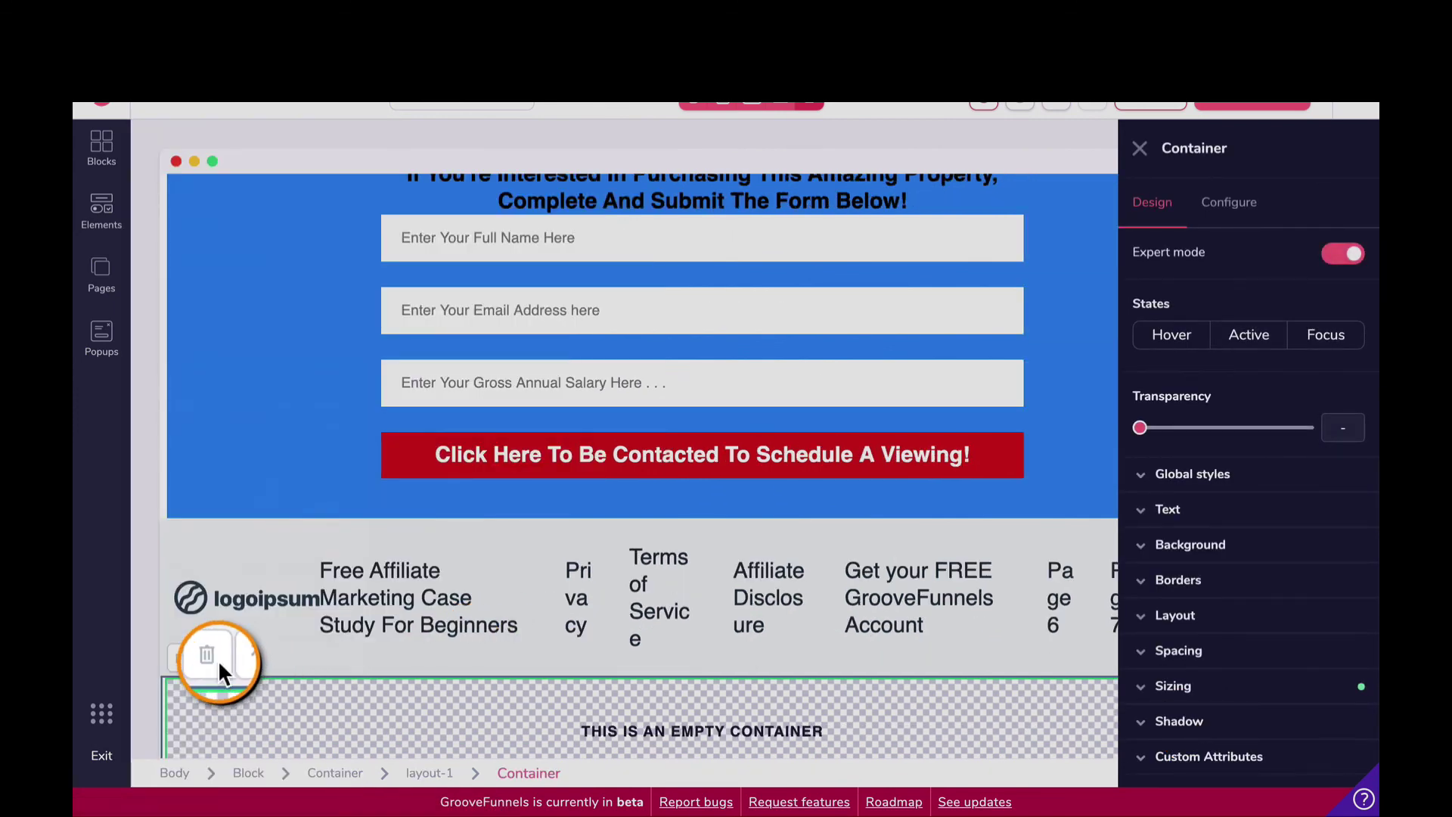
click(215, 659)
click(761, 490)
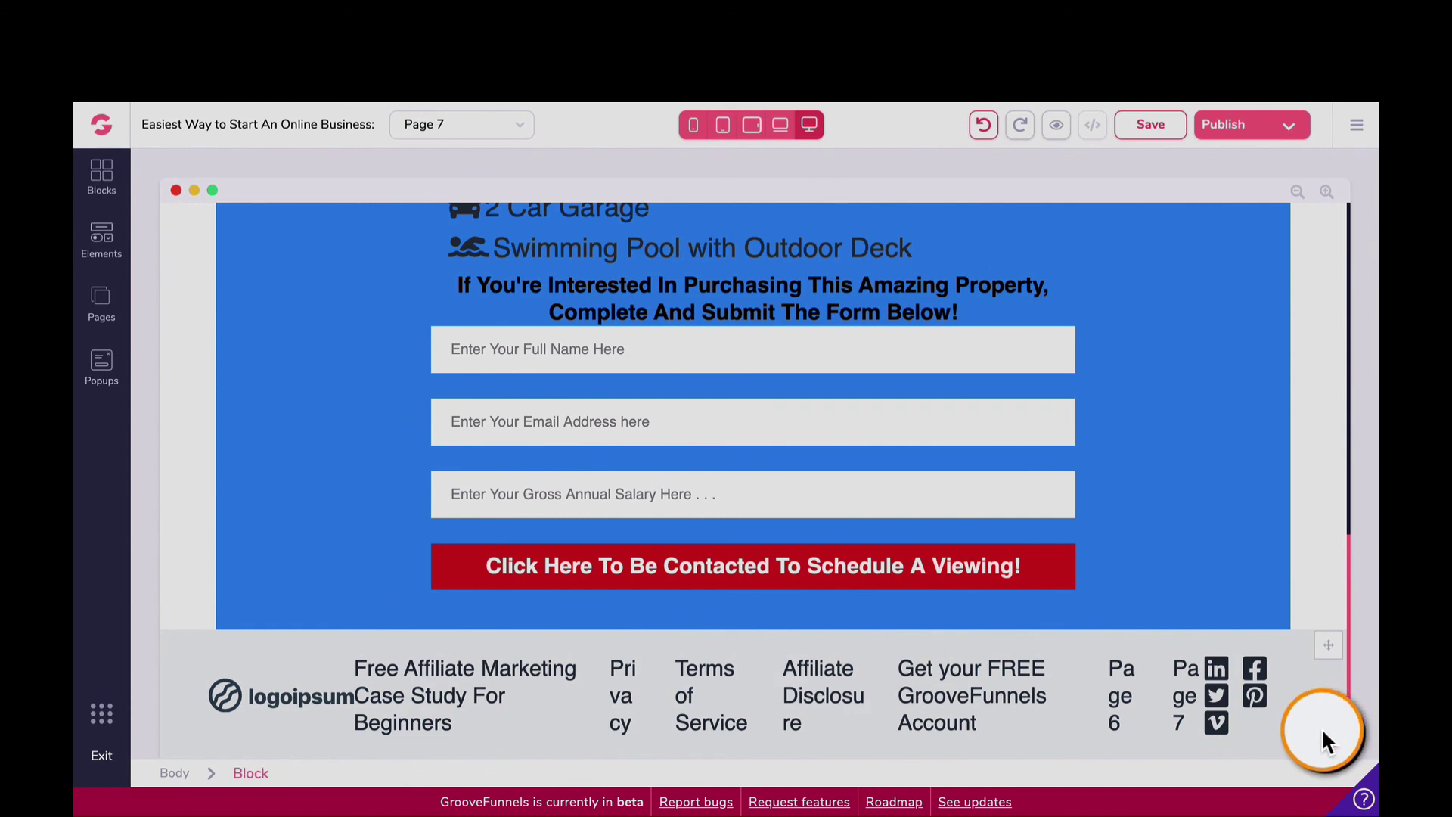
Step: Try to reduce the text size of the whole footer block to .75rem
click(1322, 730)
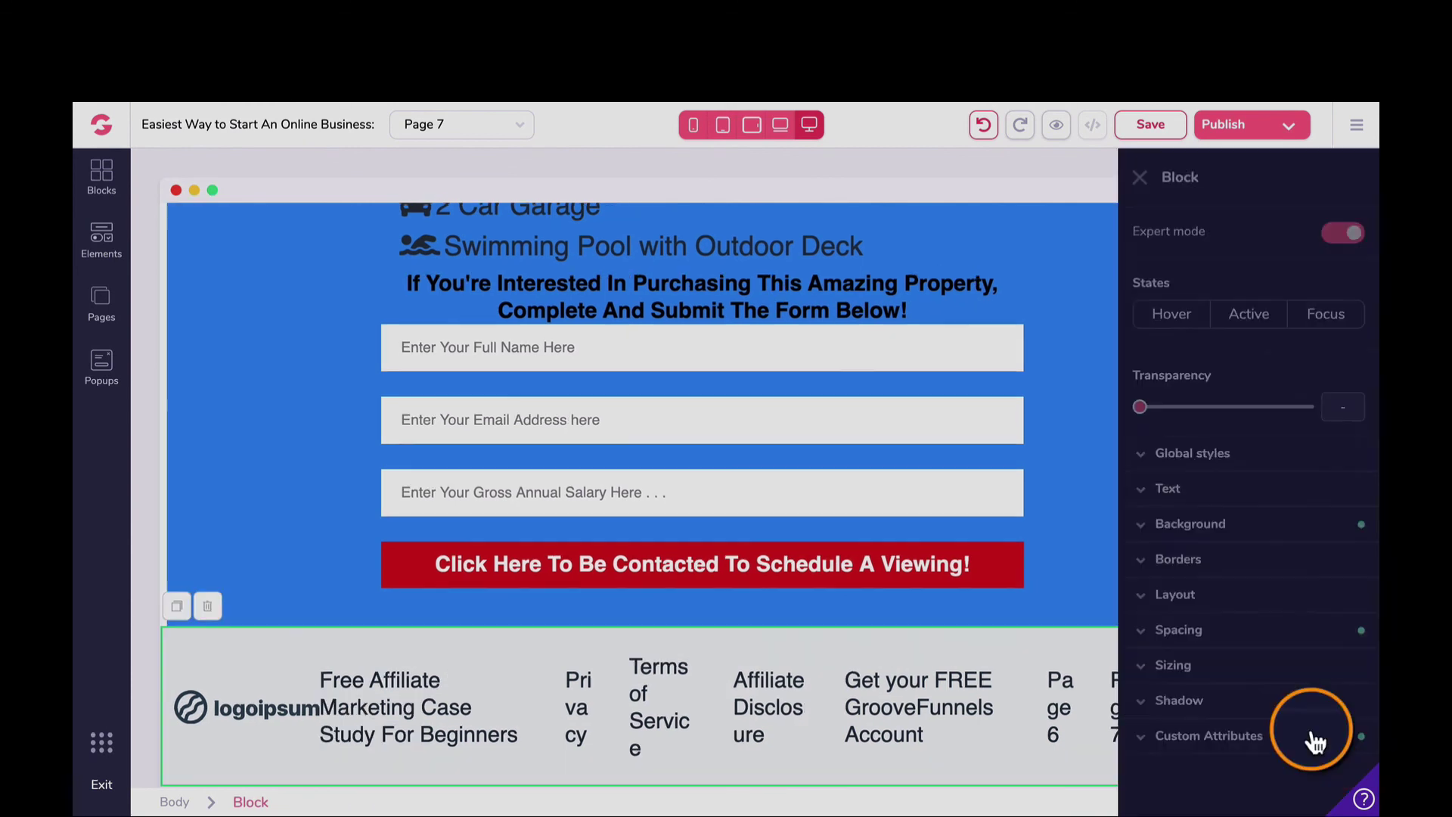
click(1202, 500)
click(1165, 595)
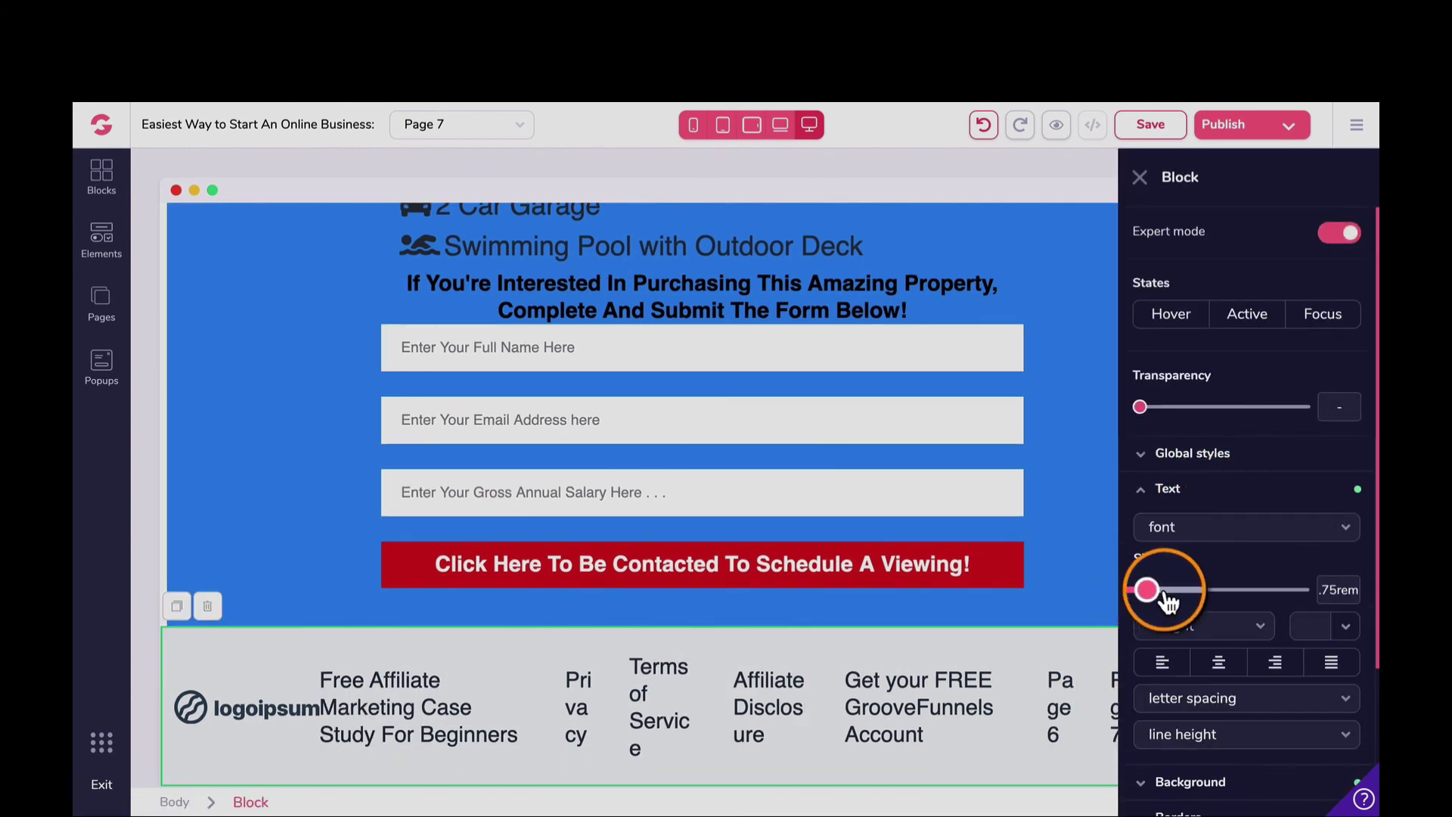
drag(1169, 602, 1046, 688)
Step: Set the text size of the footer's navigation menu to .75rem
click(1036, 681)
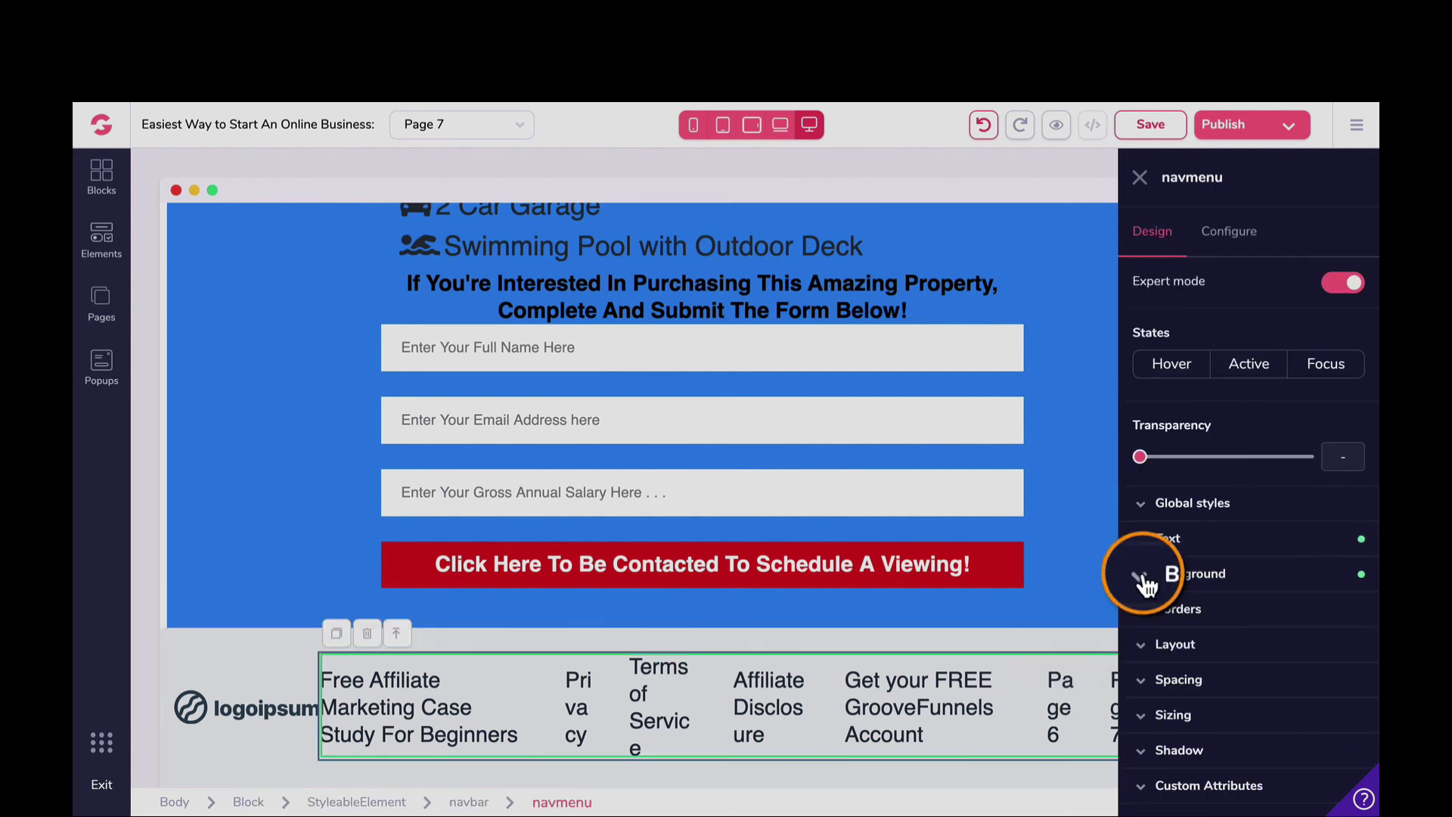
click(1150, 536)
click(1223, 639)
drag(1223, 641, 1155, 647)
scroll(1082, 651, down, 1)
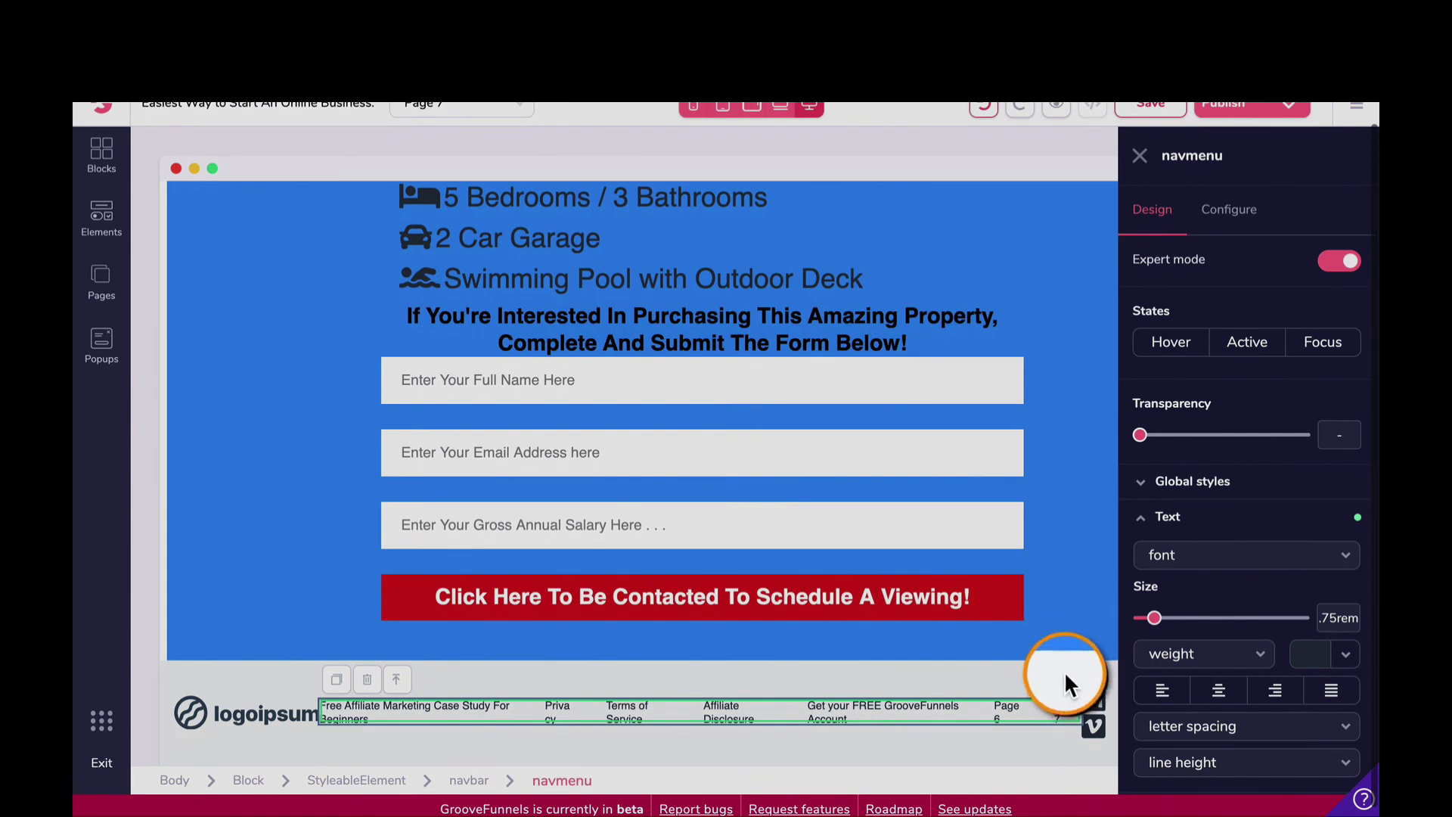
click(1065, 670)
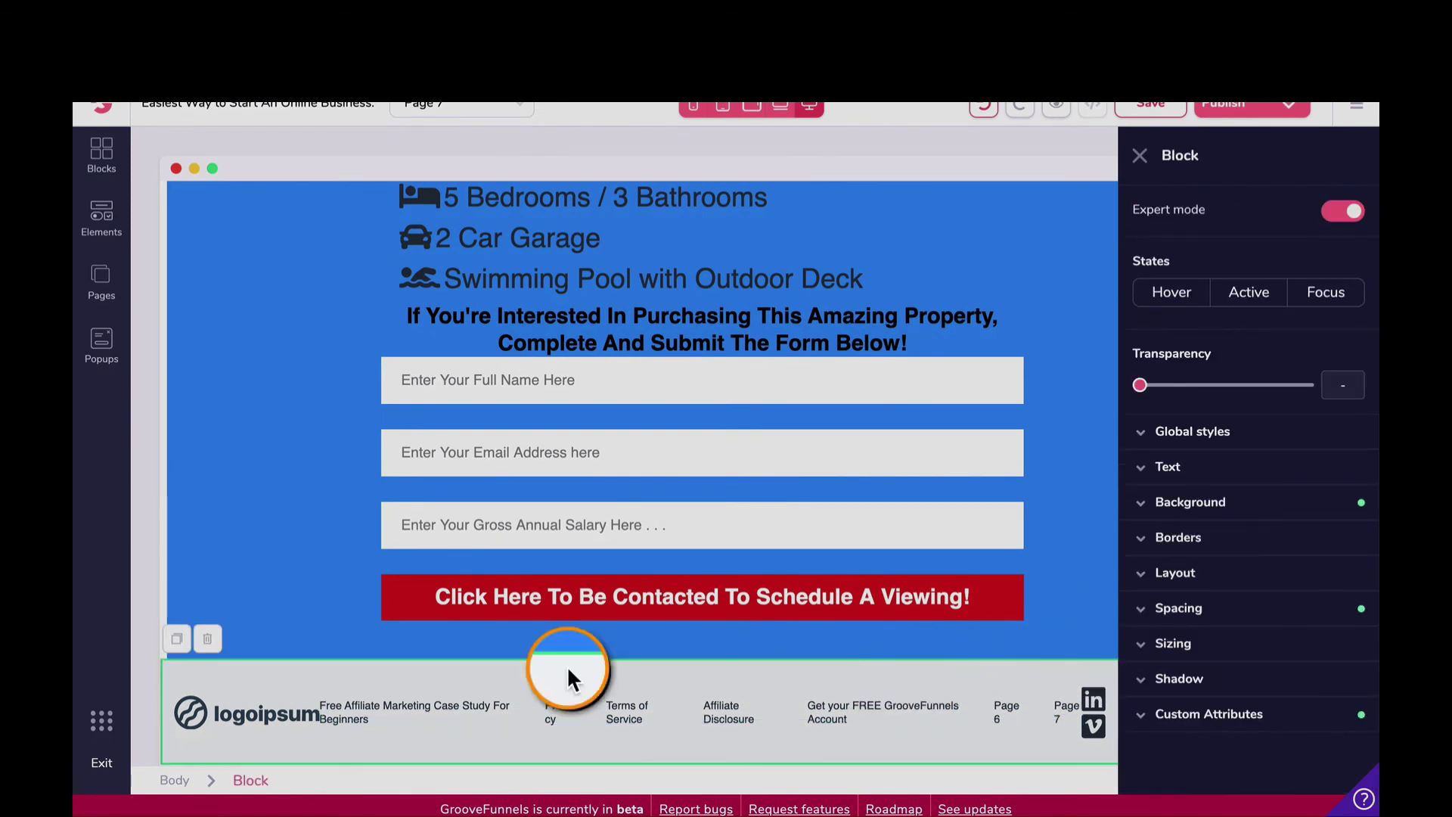
Step: Replace the footer's logo with the dark red-heart picture from the image library
click(261, 709)
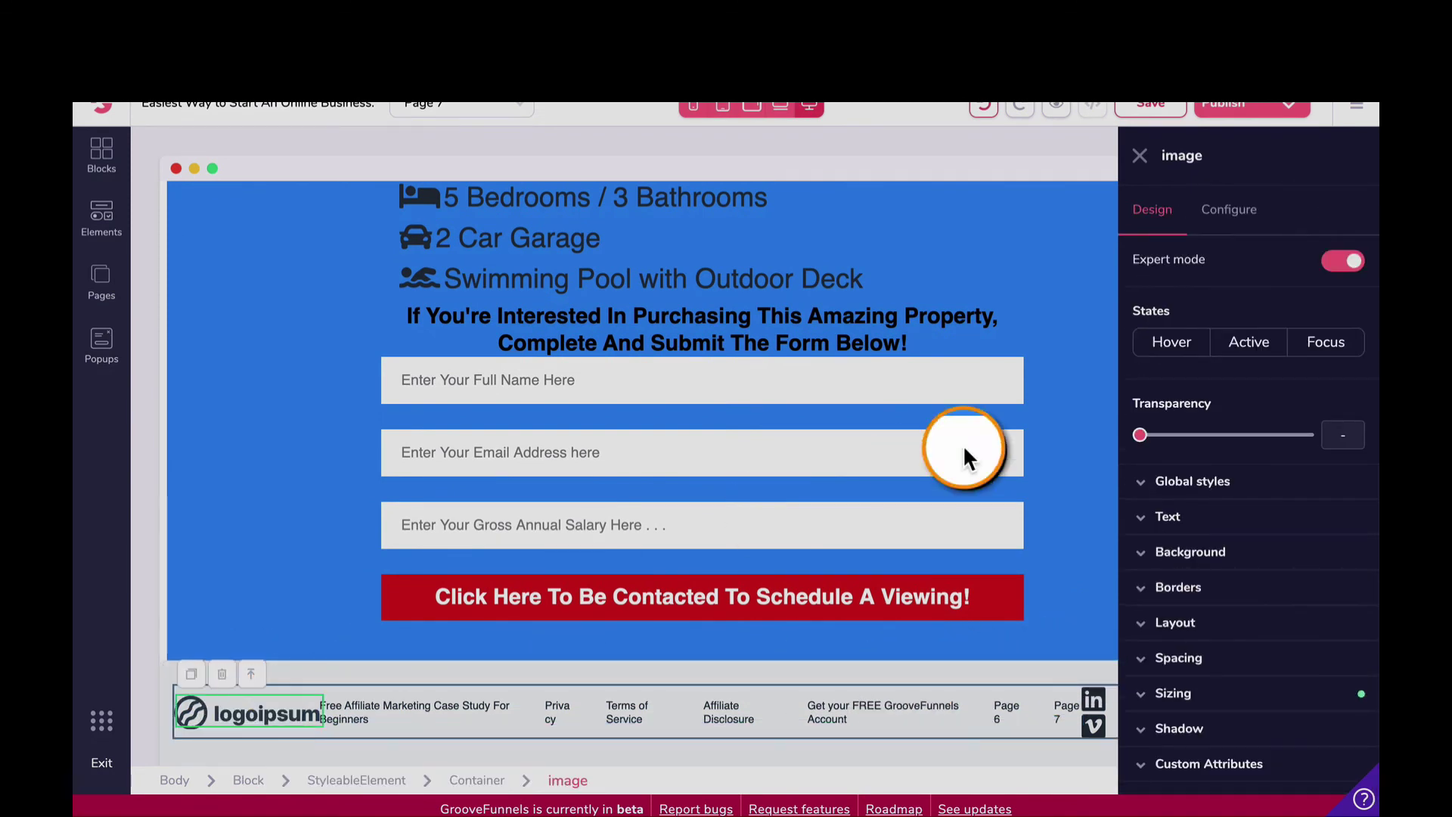
click(1230, 211)
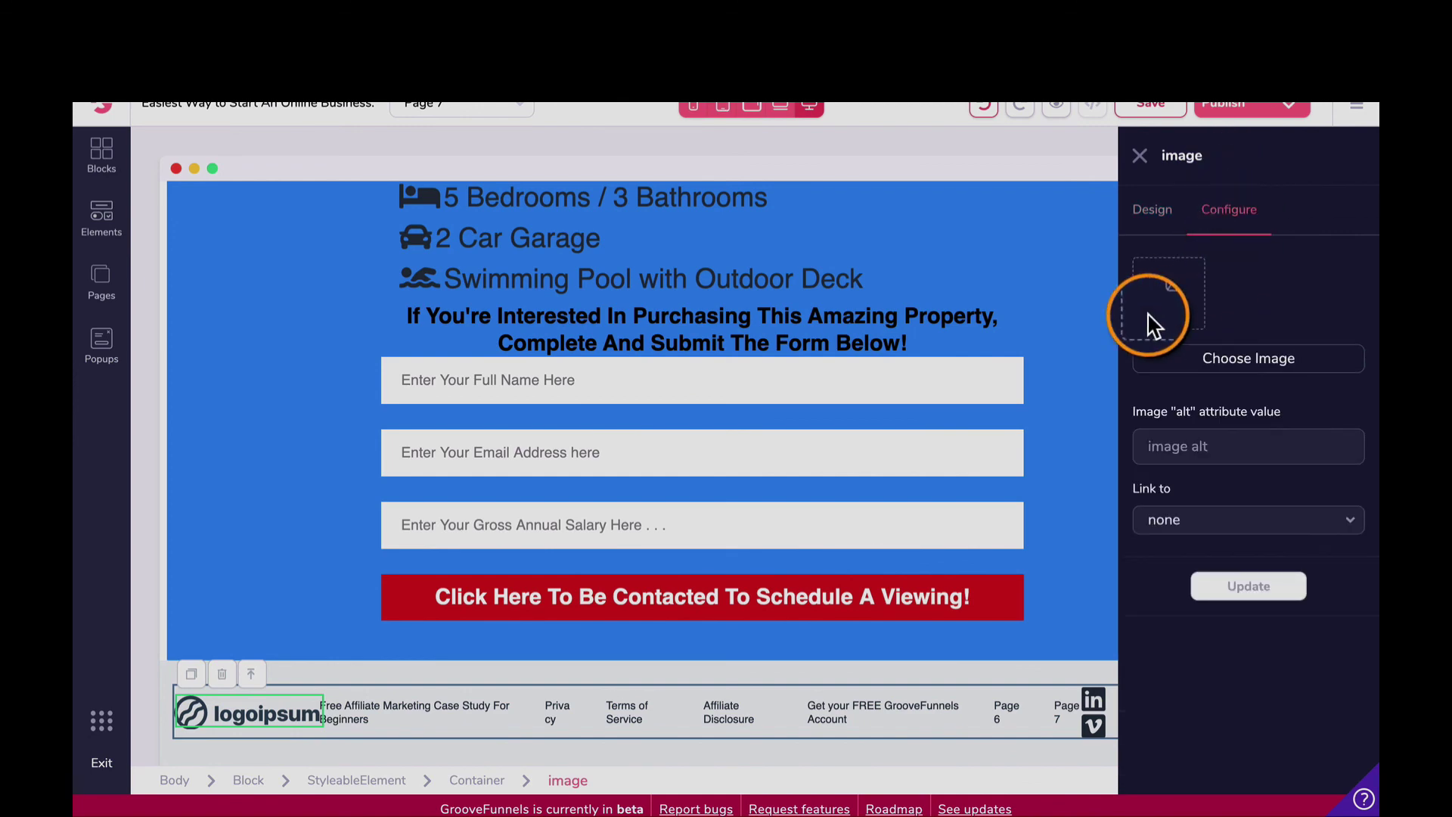
click(1189, 360)
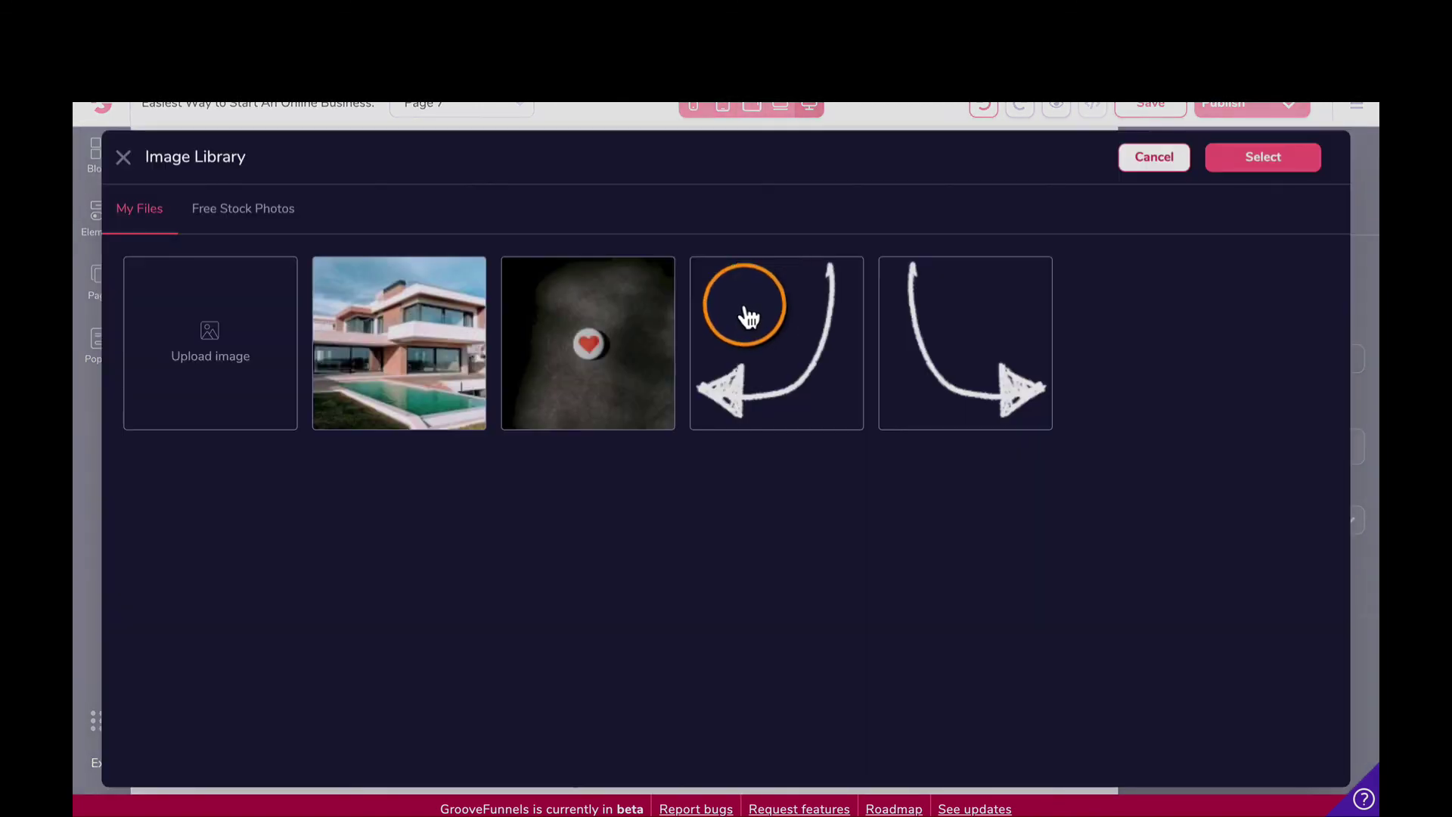
click(597, 354)
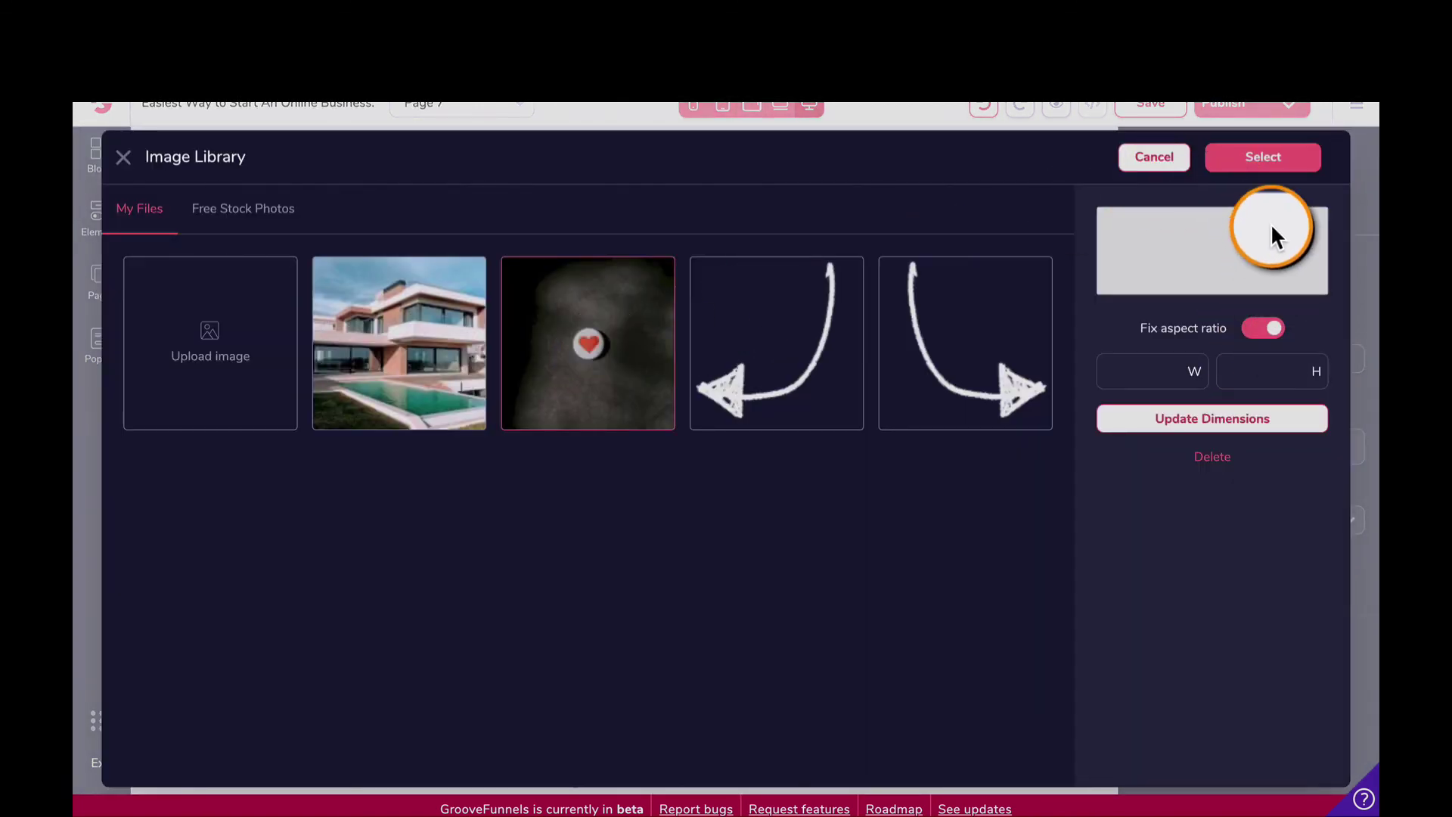
click(1275, 174)
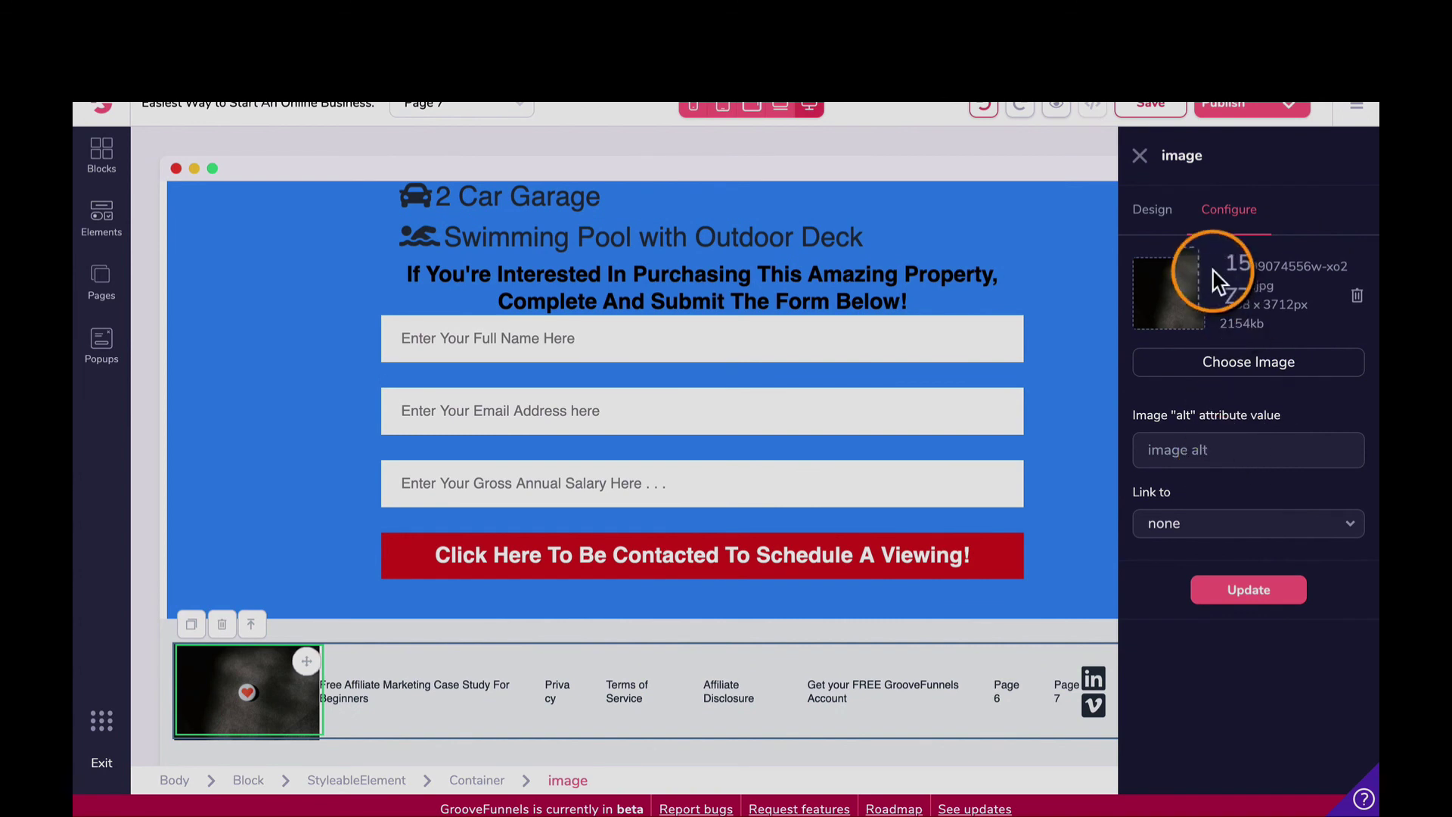
Step: Set the footer image's width to 50% relative to parent
click(1152, 210)
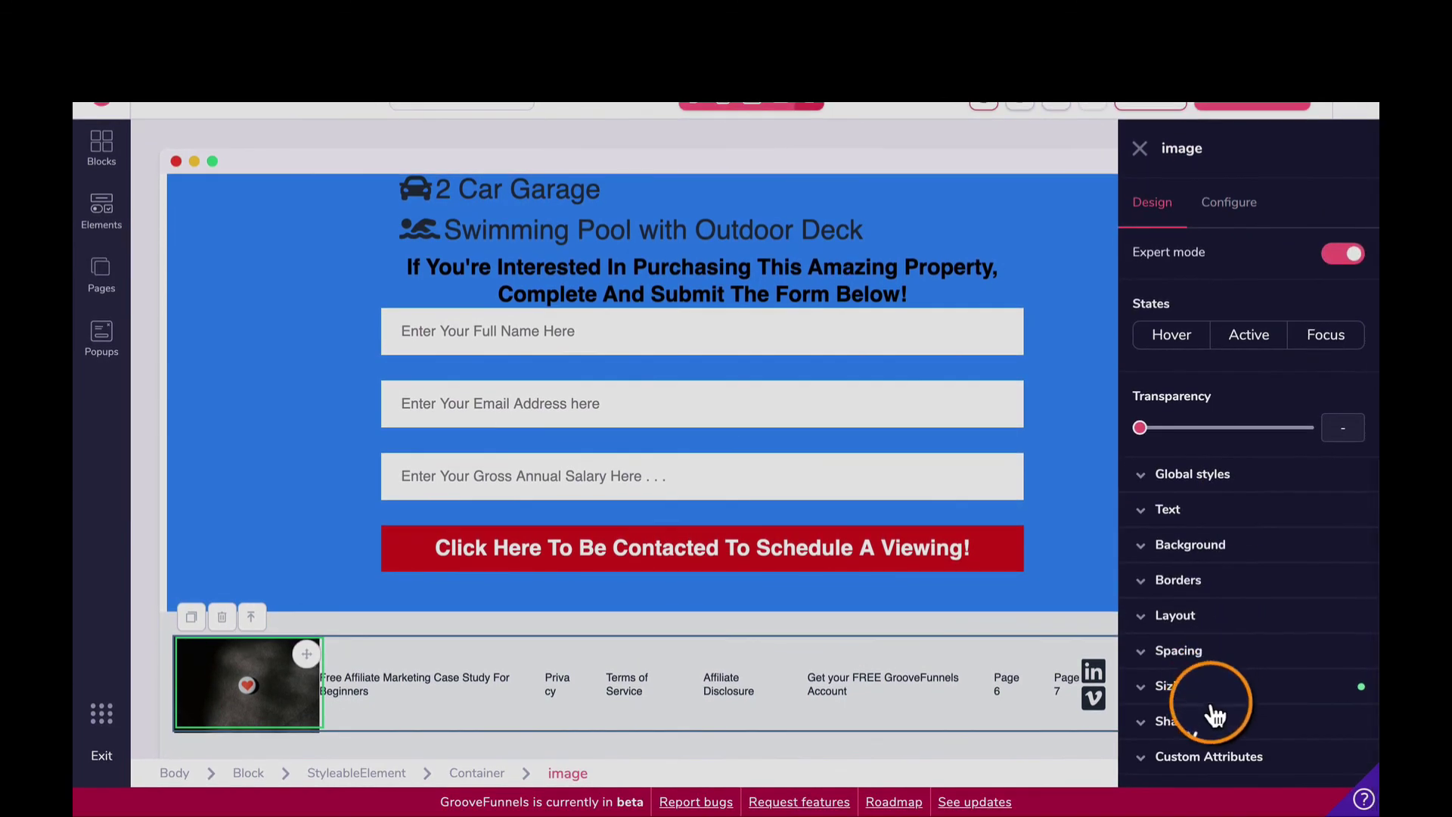
click(1210, 700)
scroll(1218, 680, down, 2)
click(1235, 593)
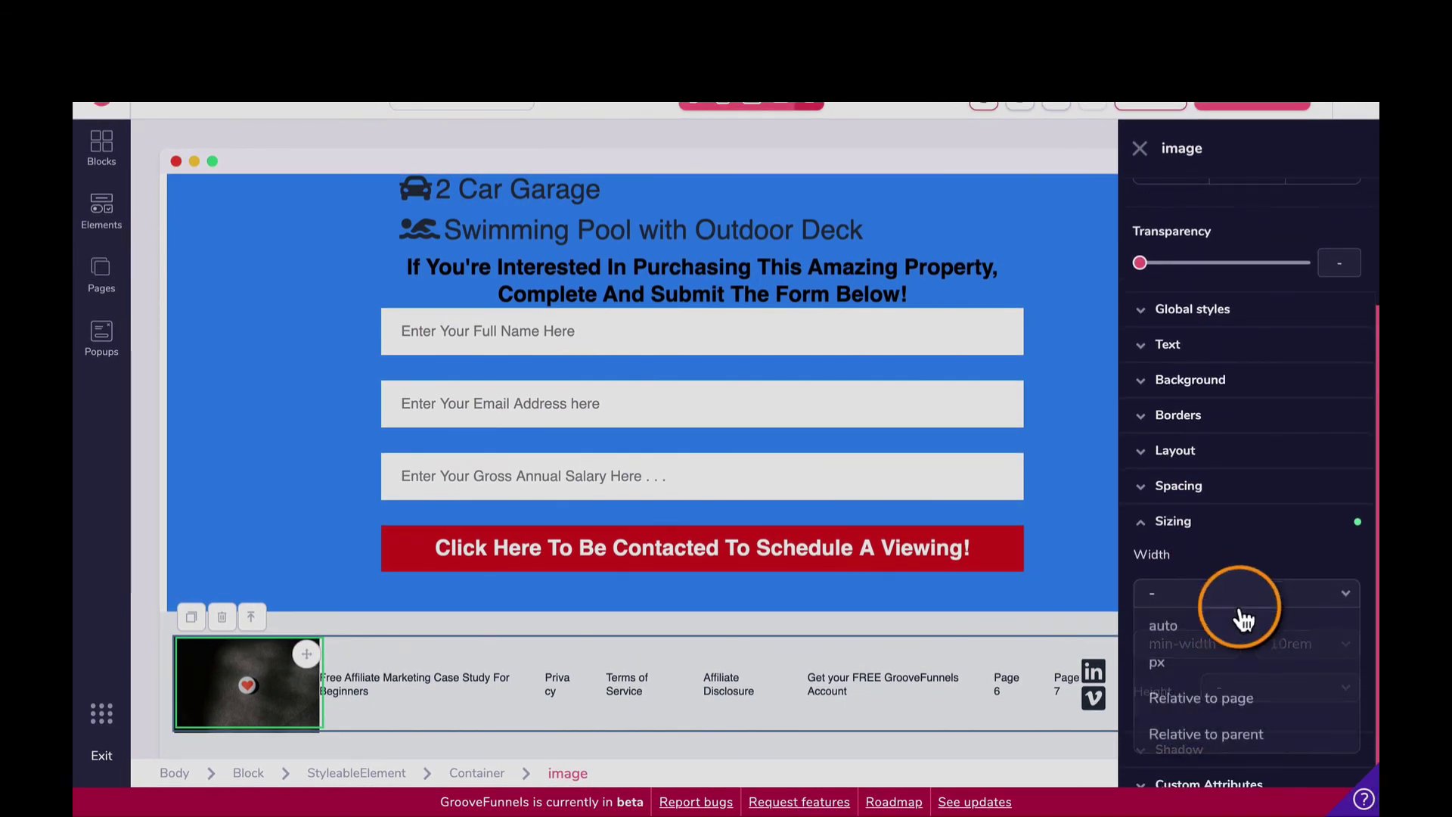
click(1187, 732)
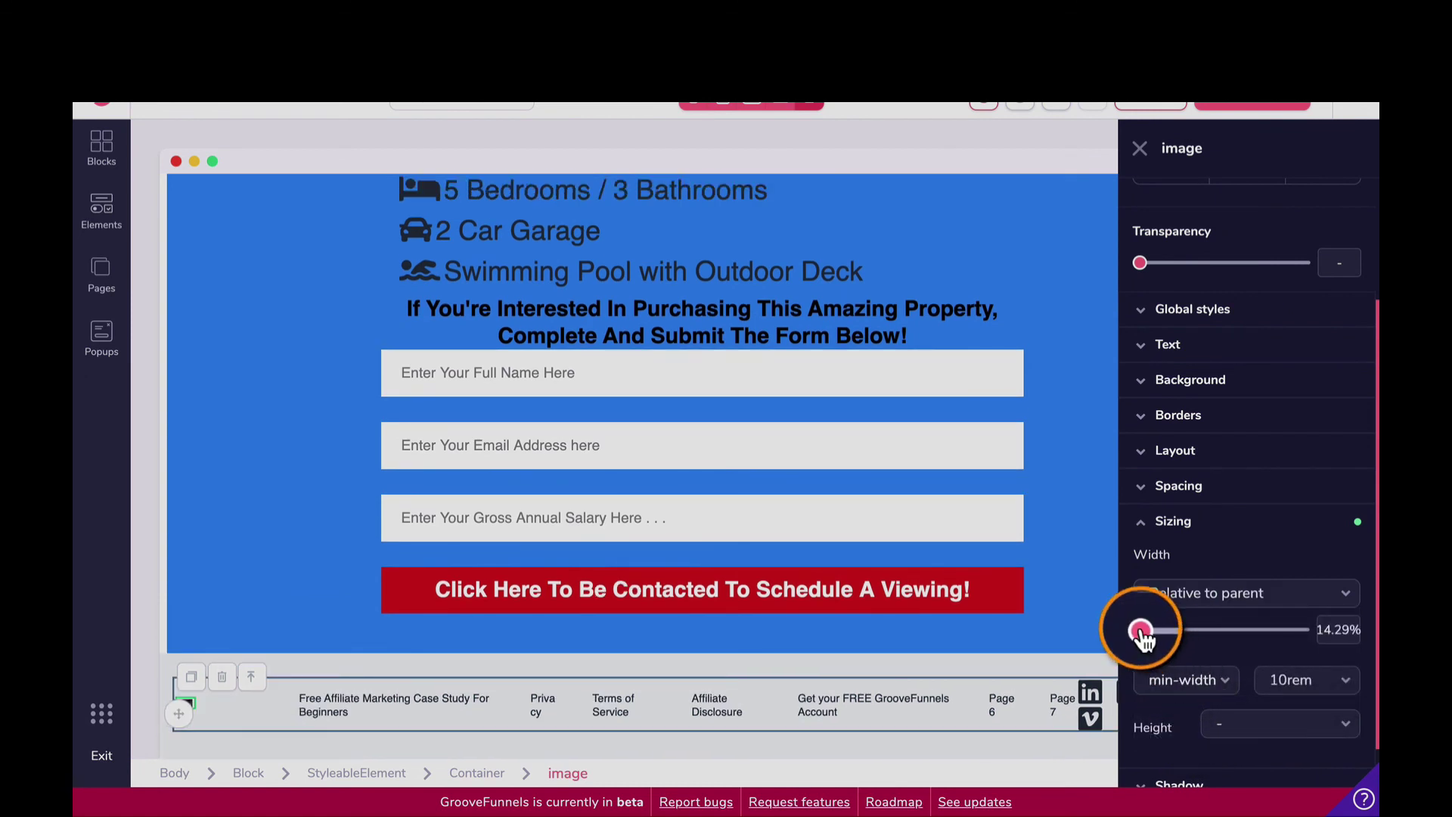
drag(1150, 640, 1224, 640)
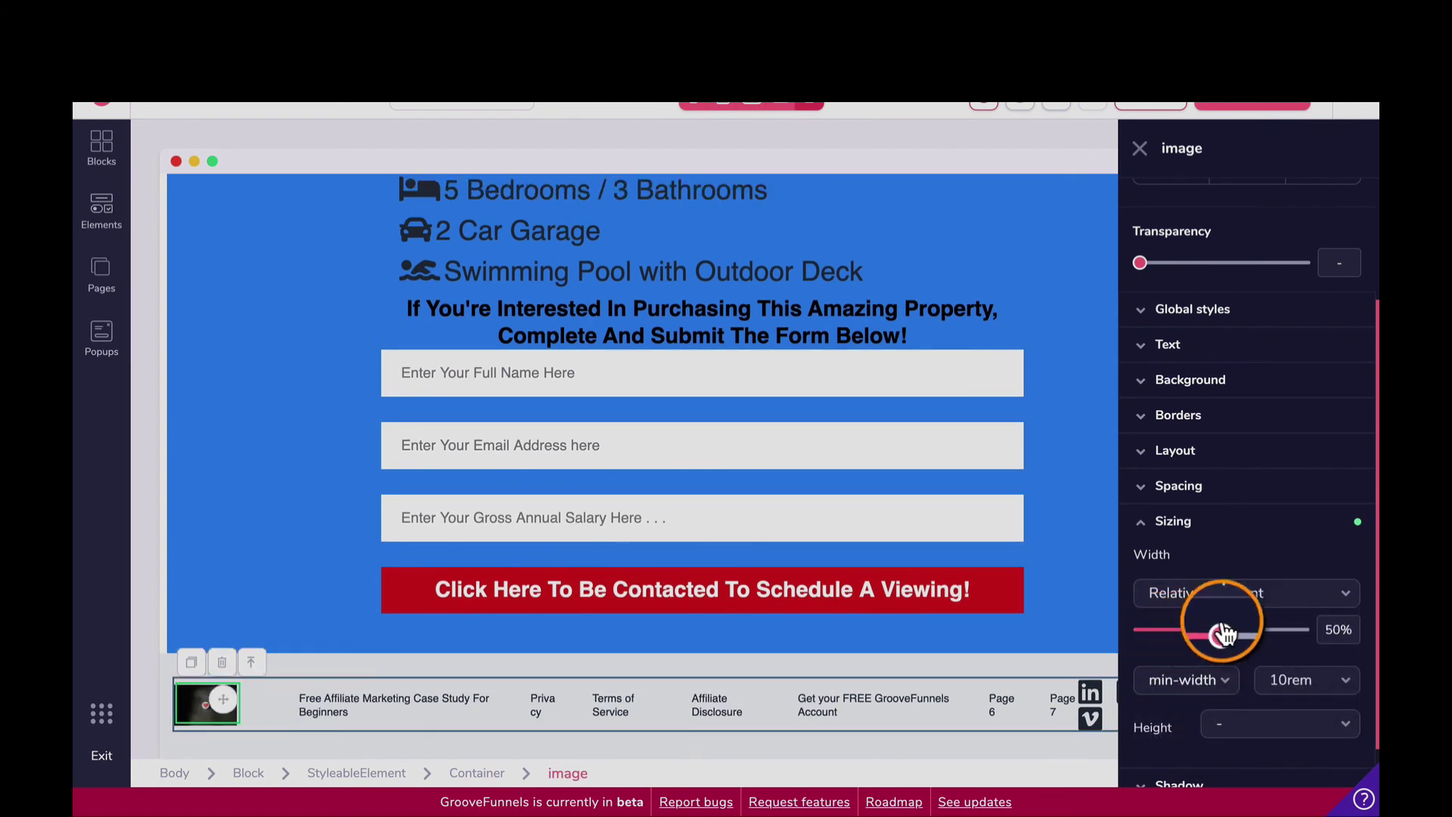
Step: Set the footer image's left margin to 1rem, leaving its left padding unset
click(1198, 447)
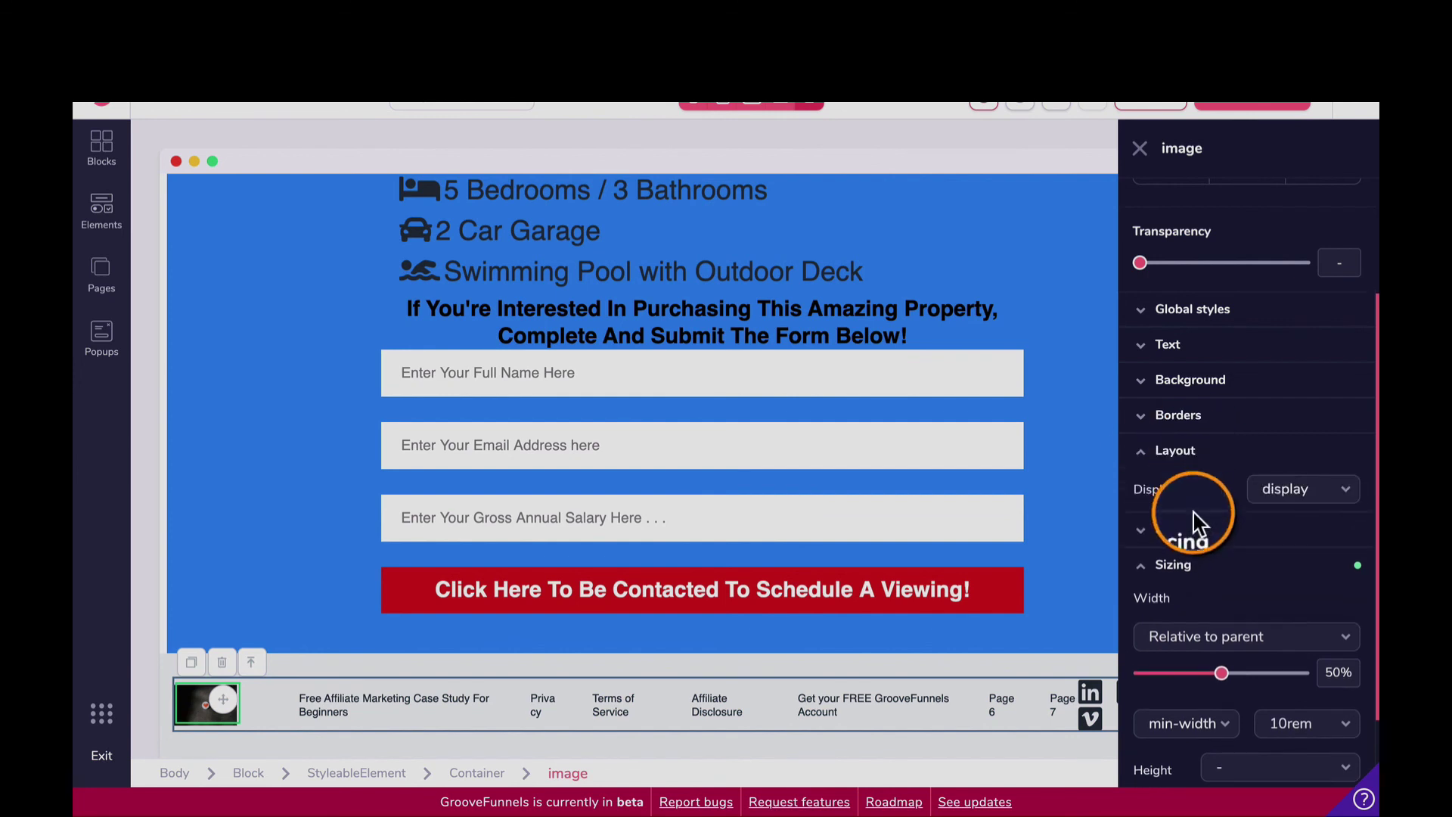
click(1192, 536)
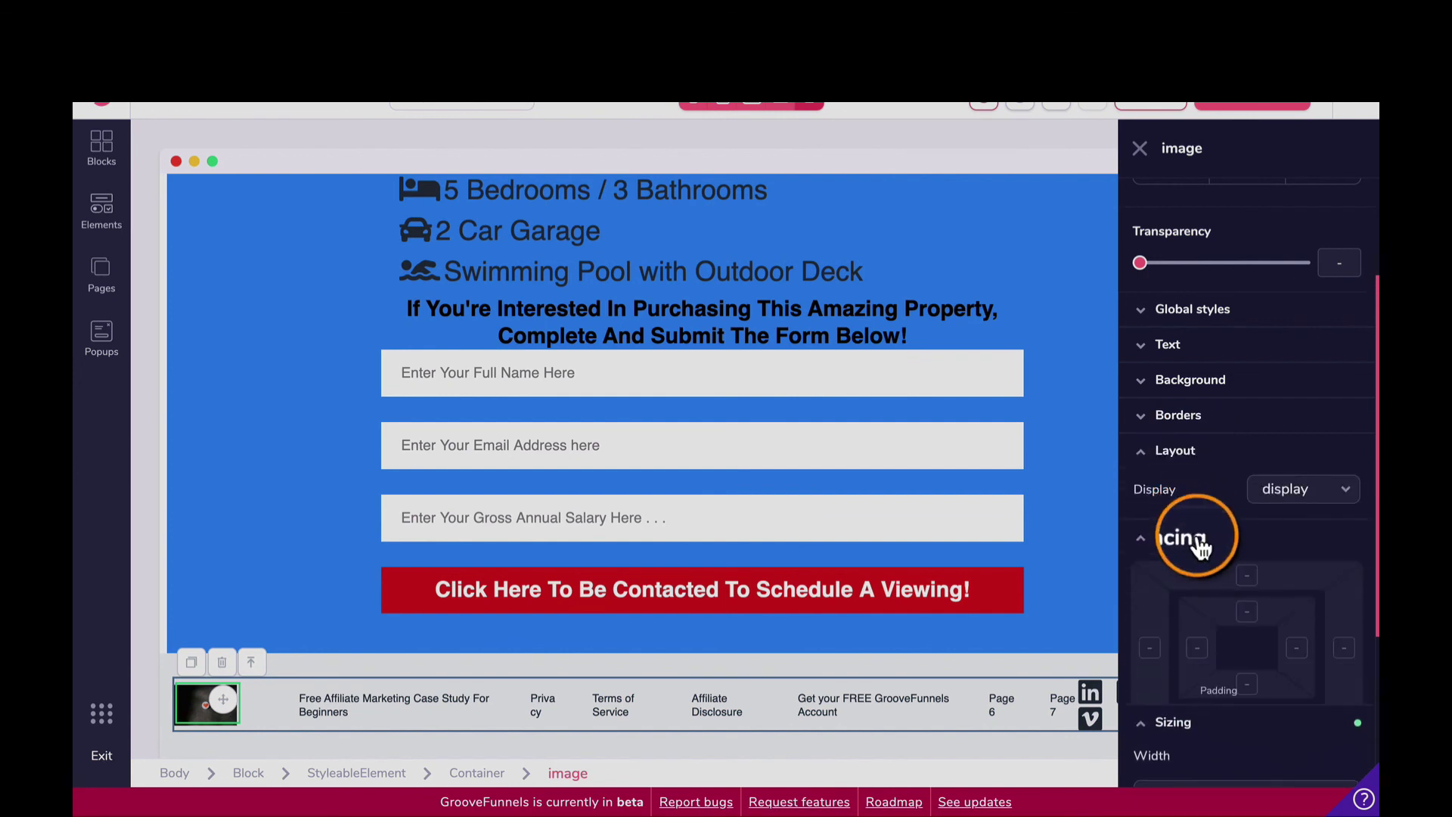
click(1199, 652)
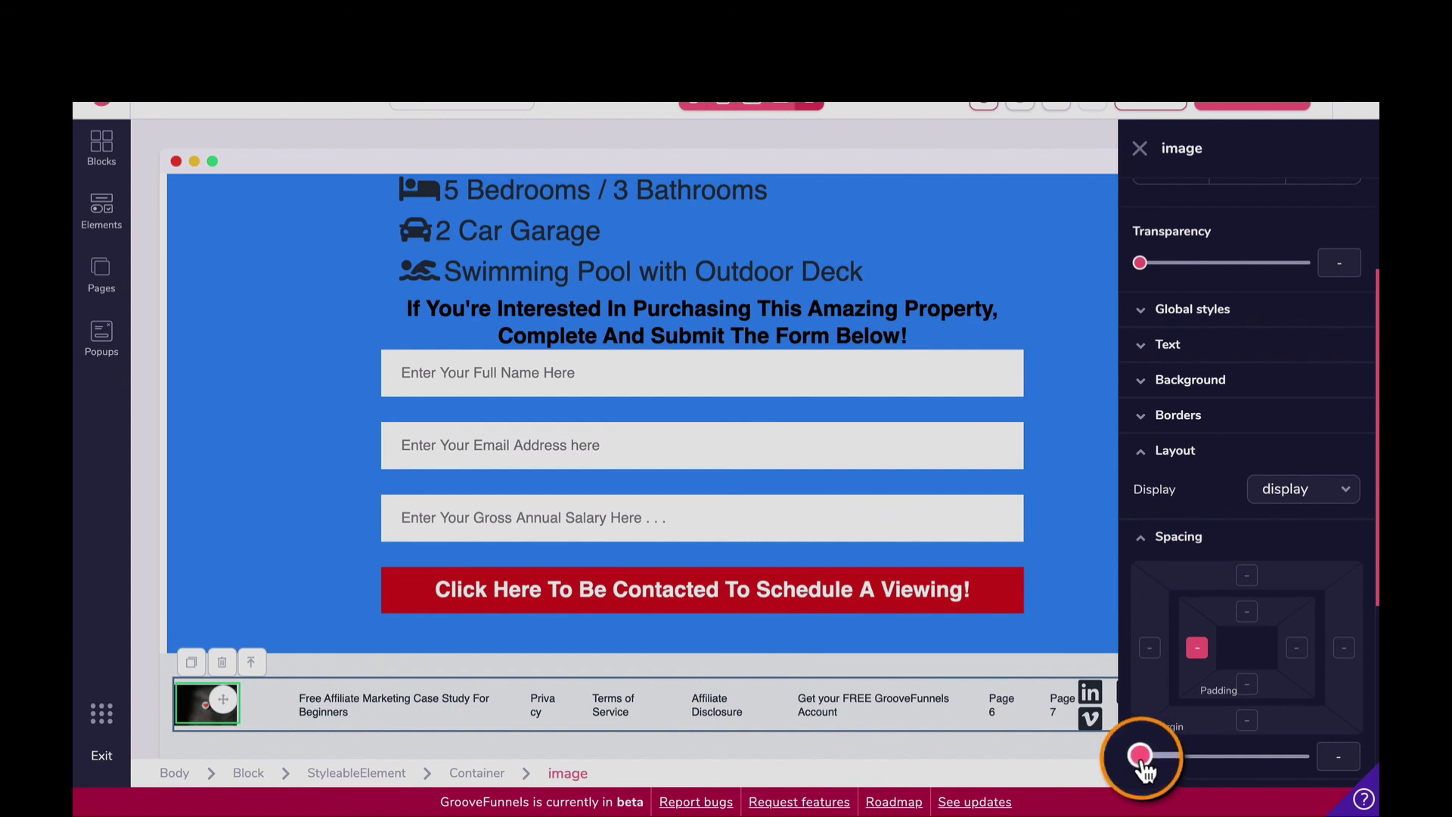
mouse_move(1148, 770)
mouse_down()
mouse_move(1180, 767)
mouse_move(1151, 770)
mouse_up()
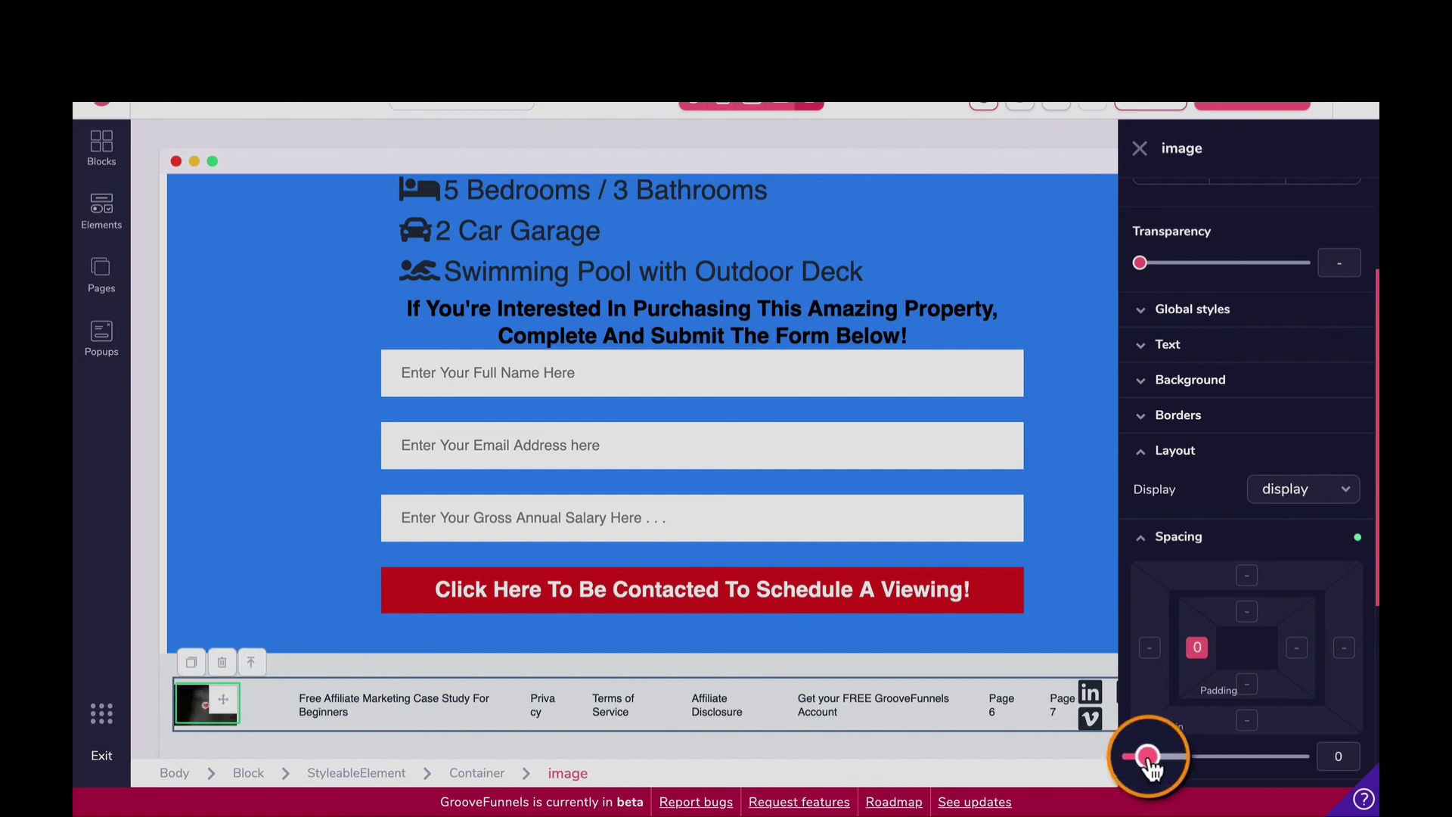
click(1197, 648)
click(1150, 648)
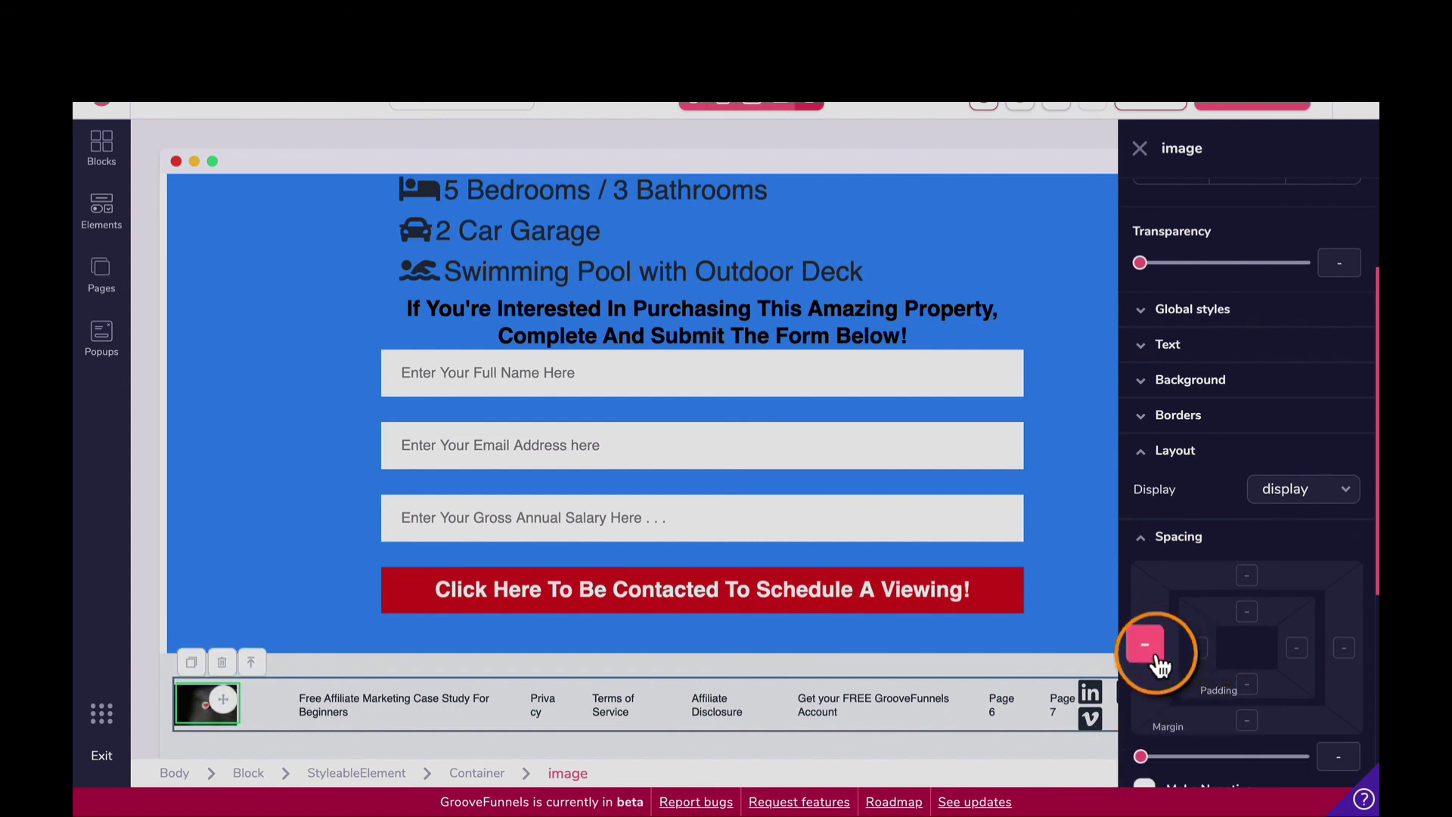
drag(1150, 759, 1180, 765)
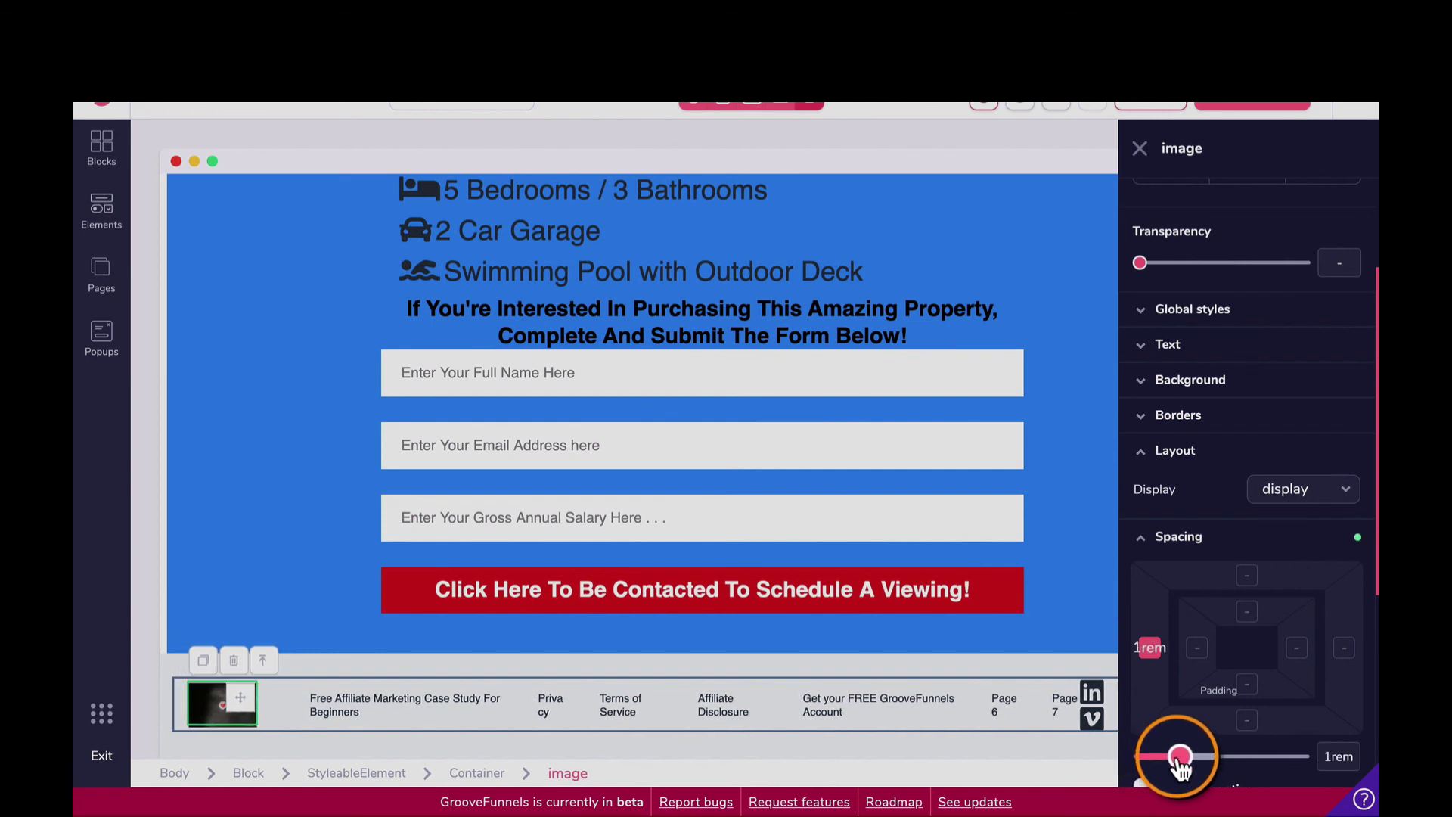
Step: Leave the element settings and save the page
click(1090, 584)
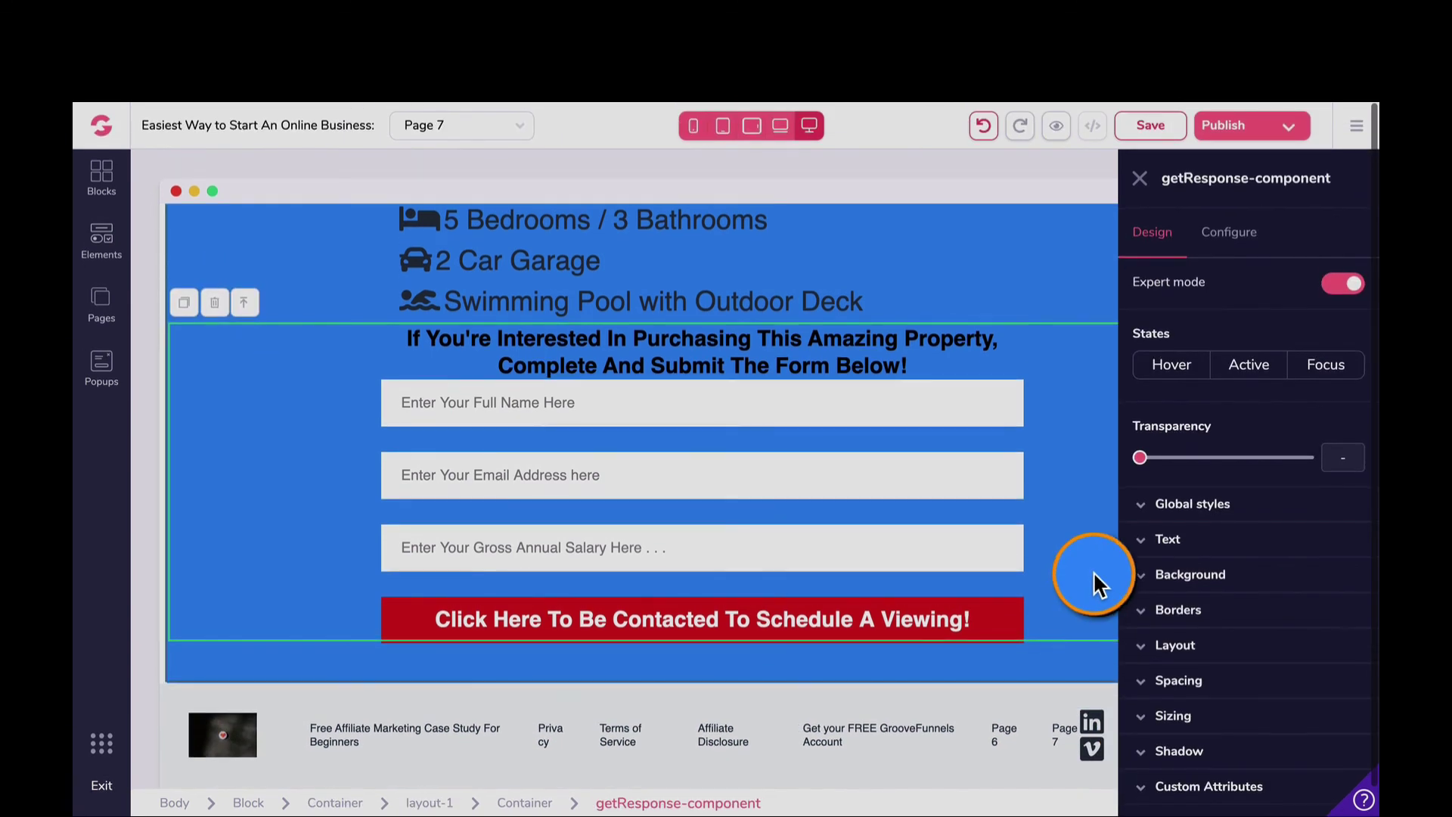
click(1140, 178)
click(1154, 126)
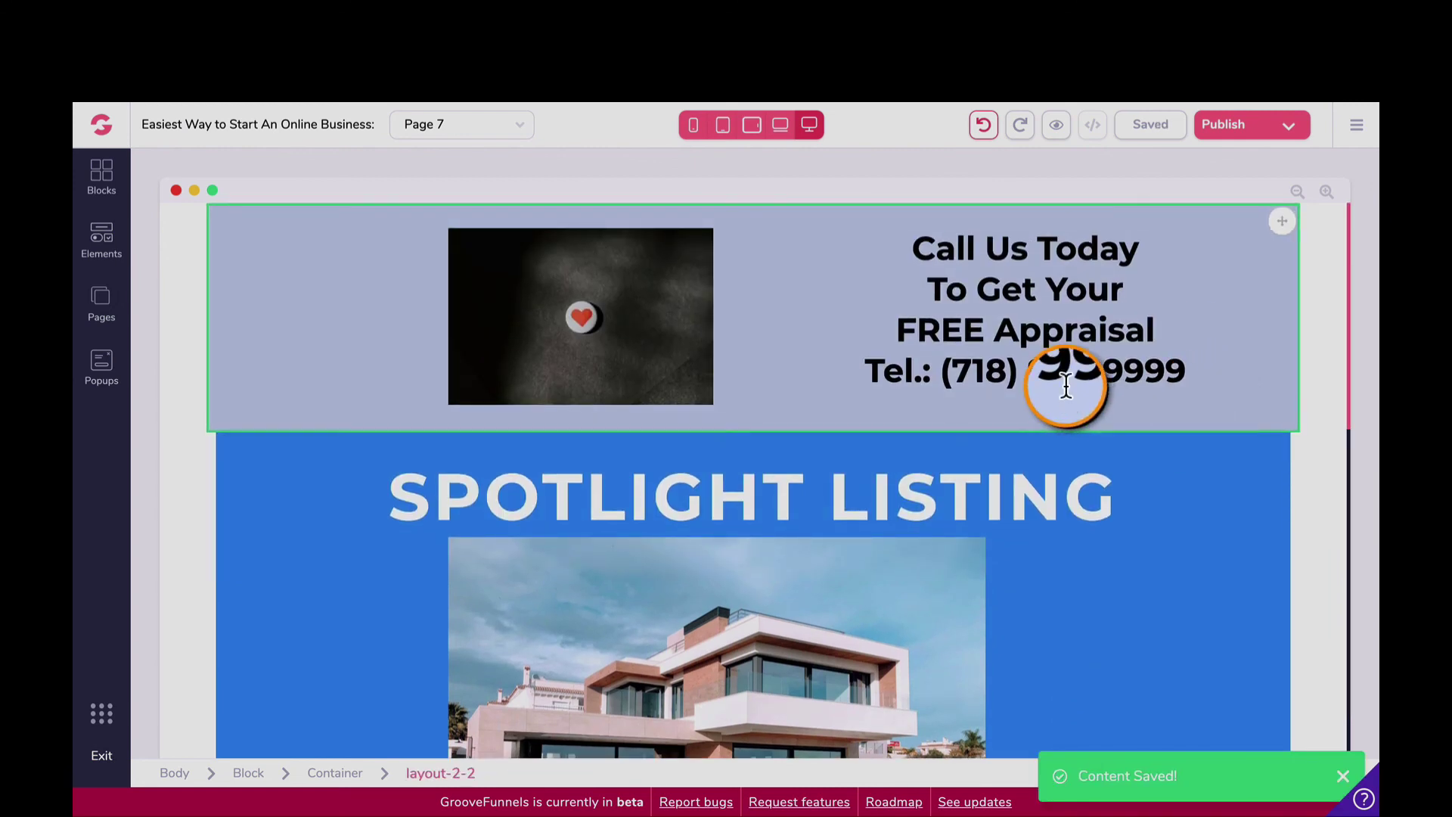
Step: Review the saved page from header to footer and open its preview
scroll(866, 376, down, 10)
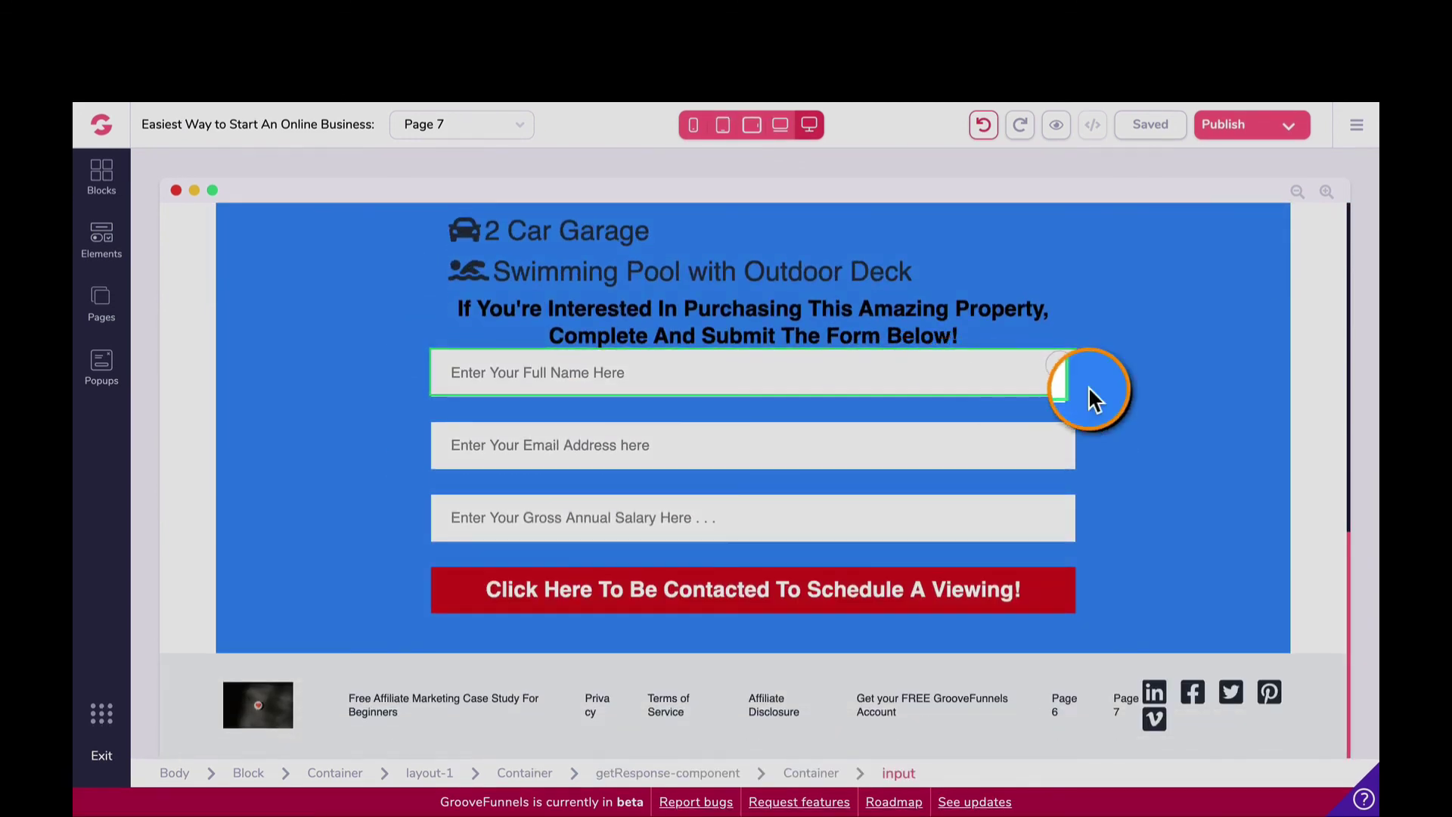
scroll(1127, 418, up, 2)
scroll(1127, 412, up, 10)
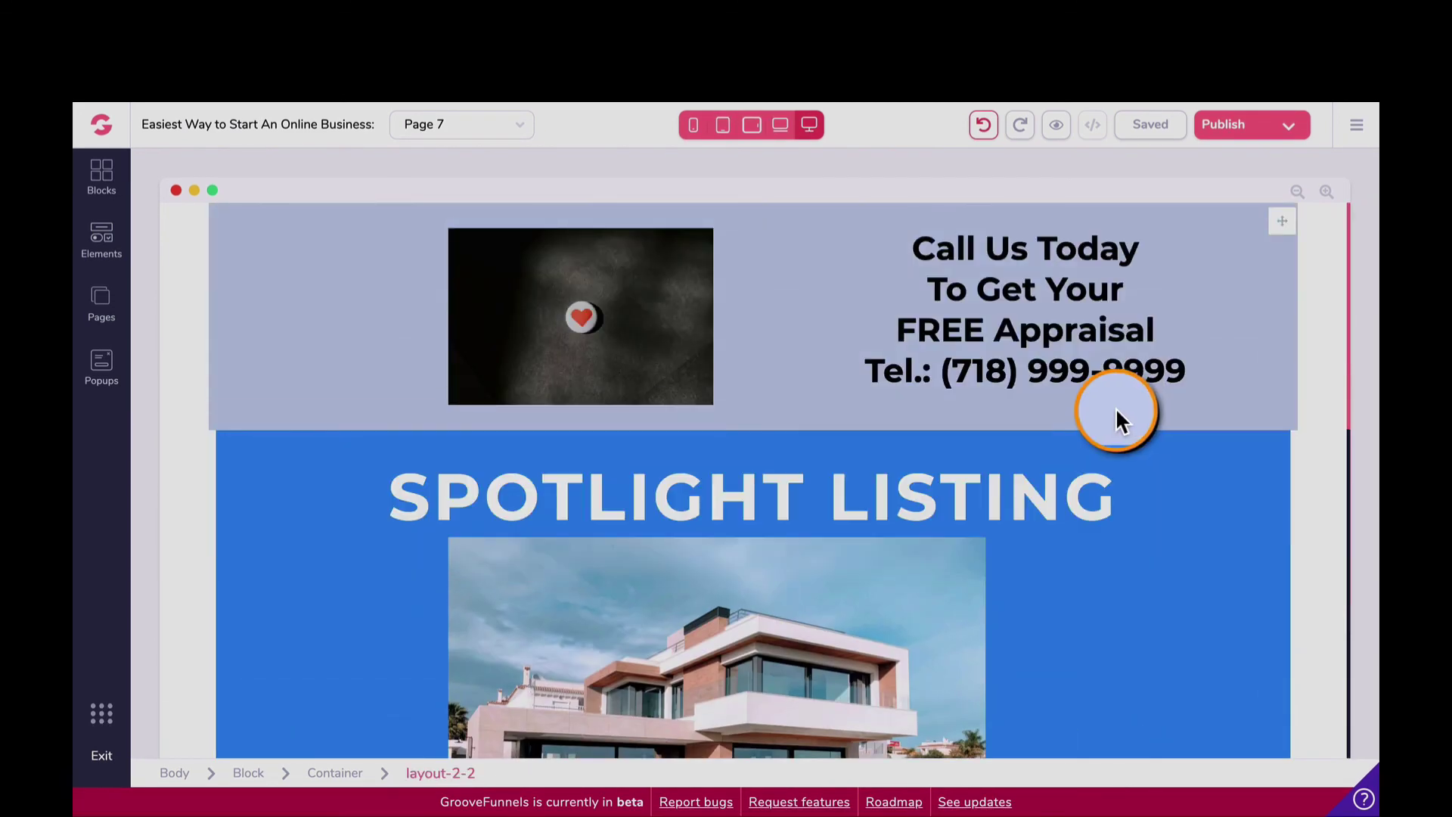
click(981, 271)
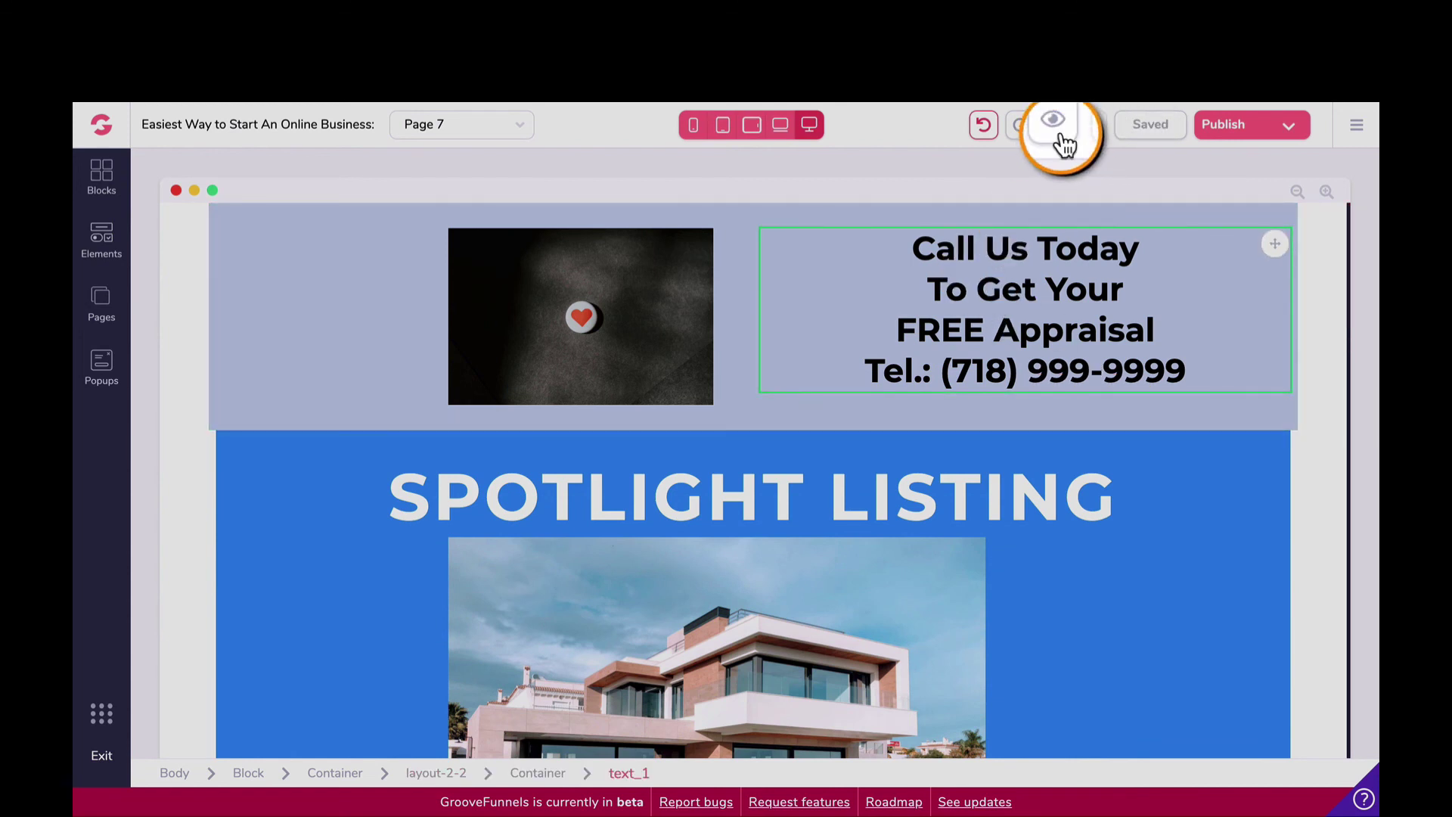
click(1053, 121)
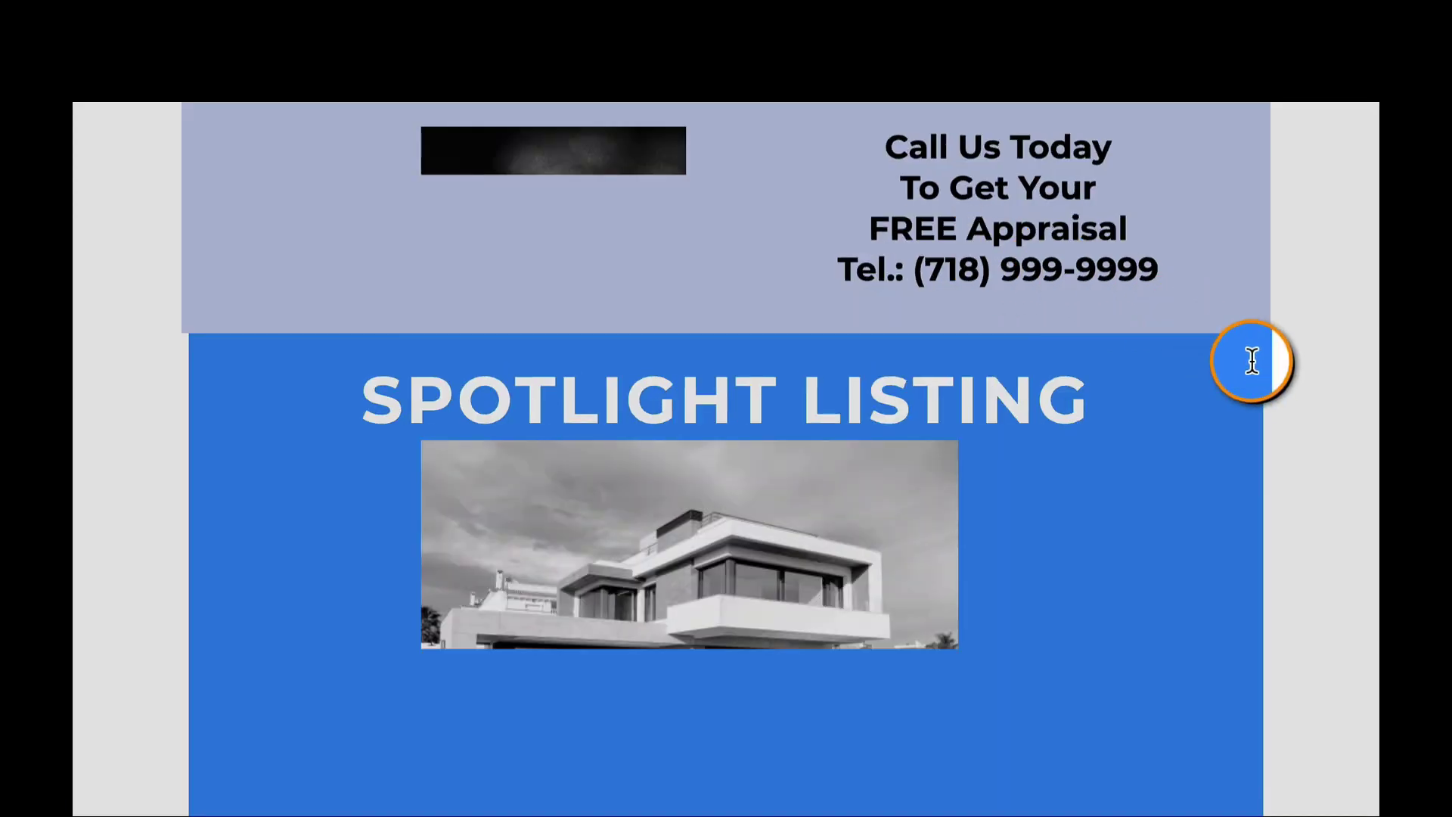
Step: Review the page preview from the header through the Spotlight Listing and lead form to the footer, and close the preview
scroll(1255, 376, down, 2)
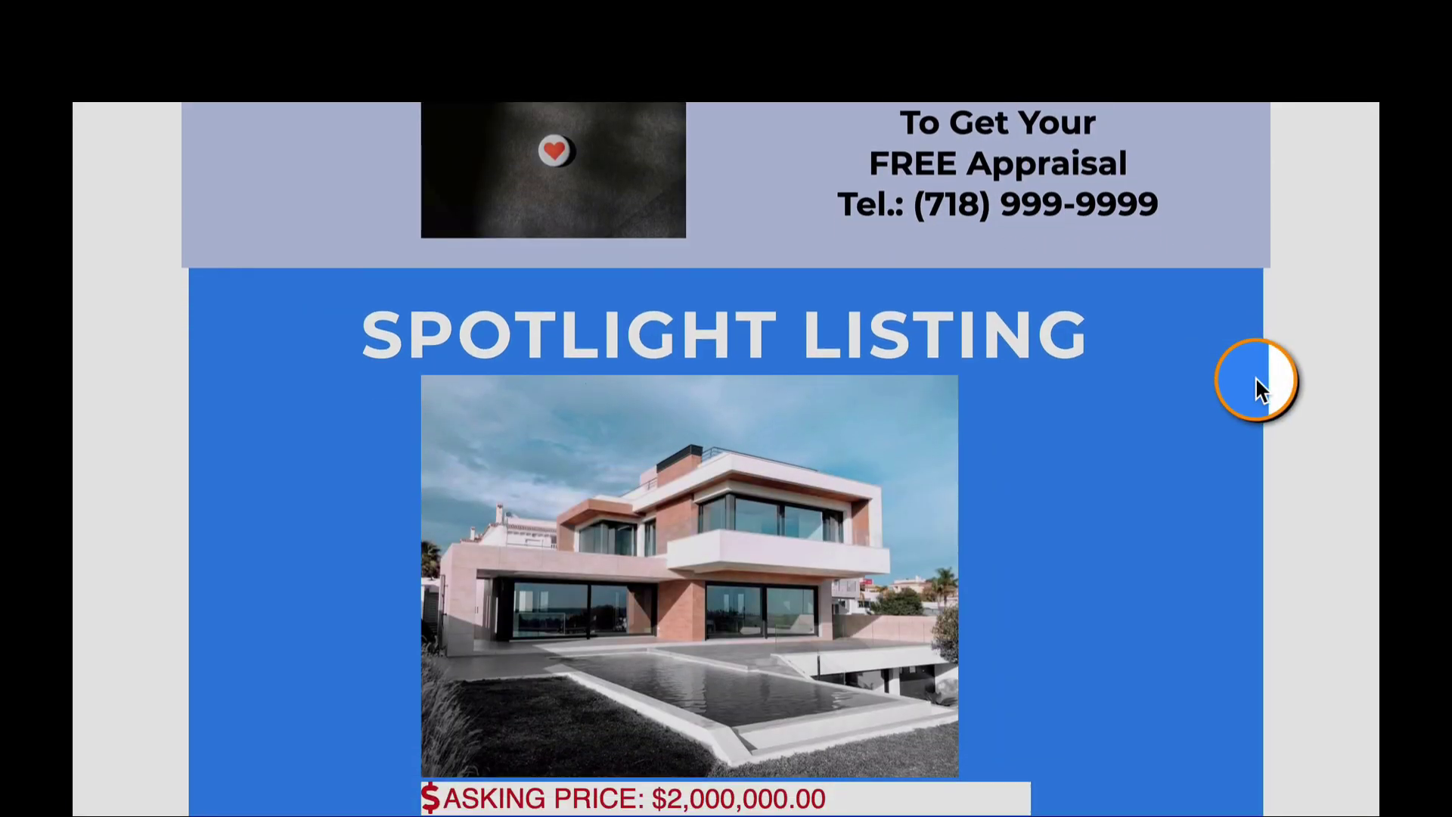
scroll(1255, 377, down, 7)
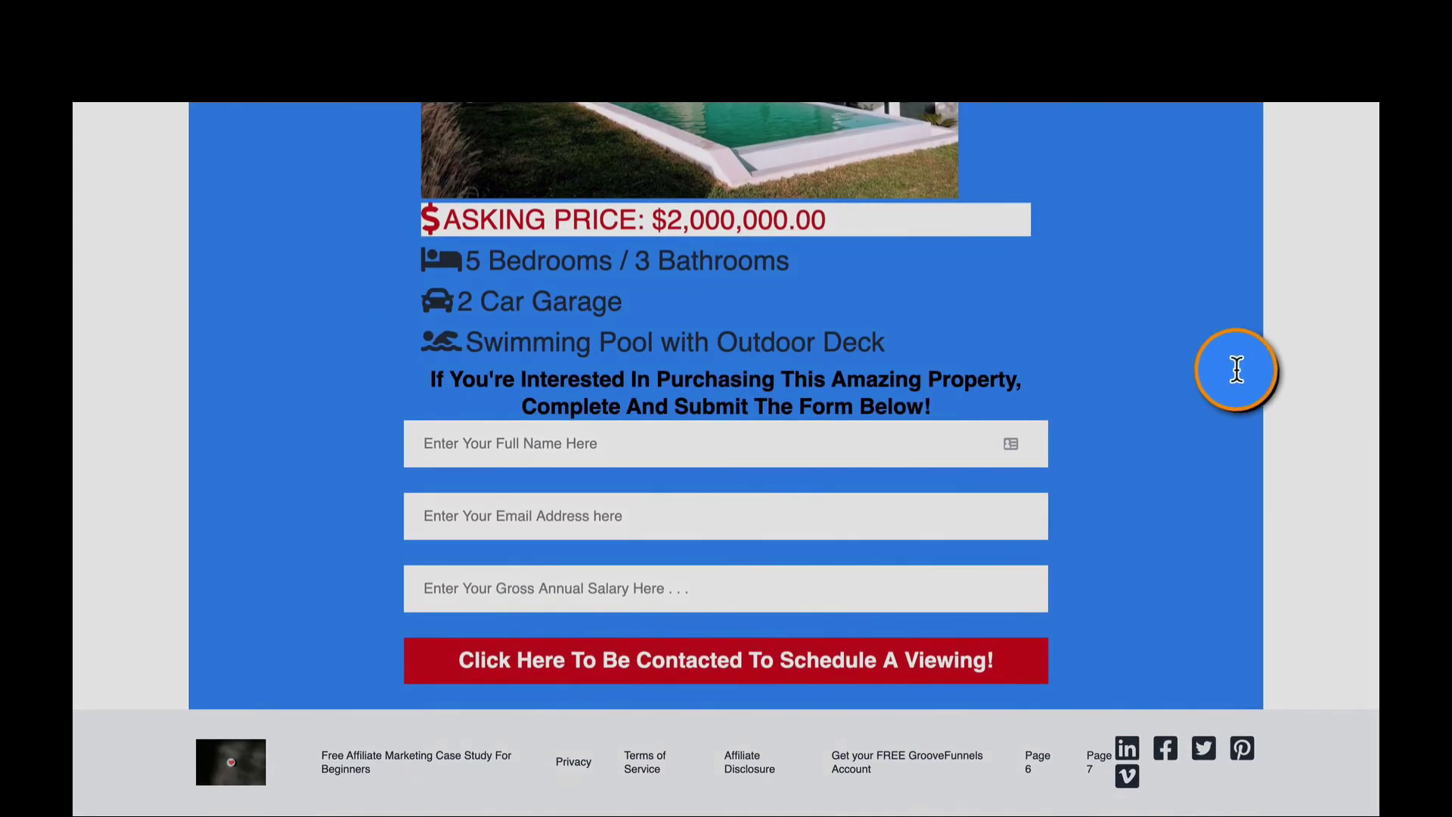
scroll(1240, 367, up, 9)
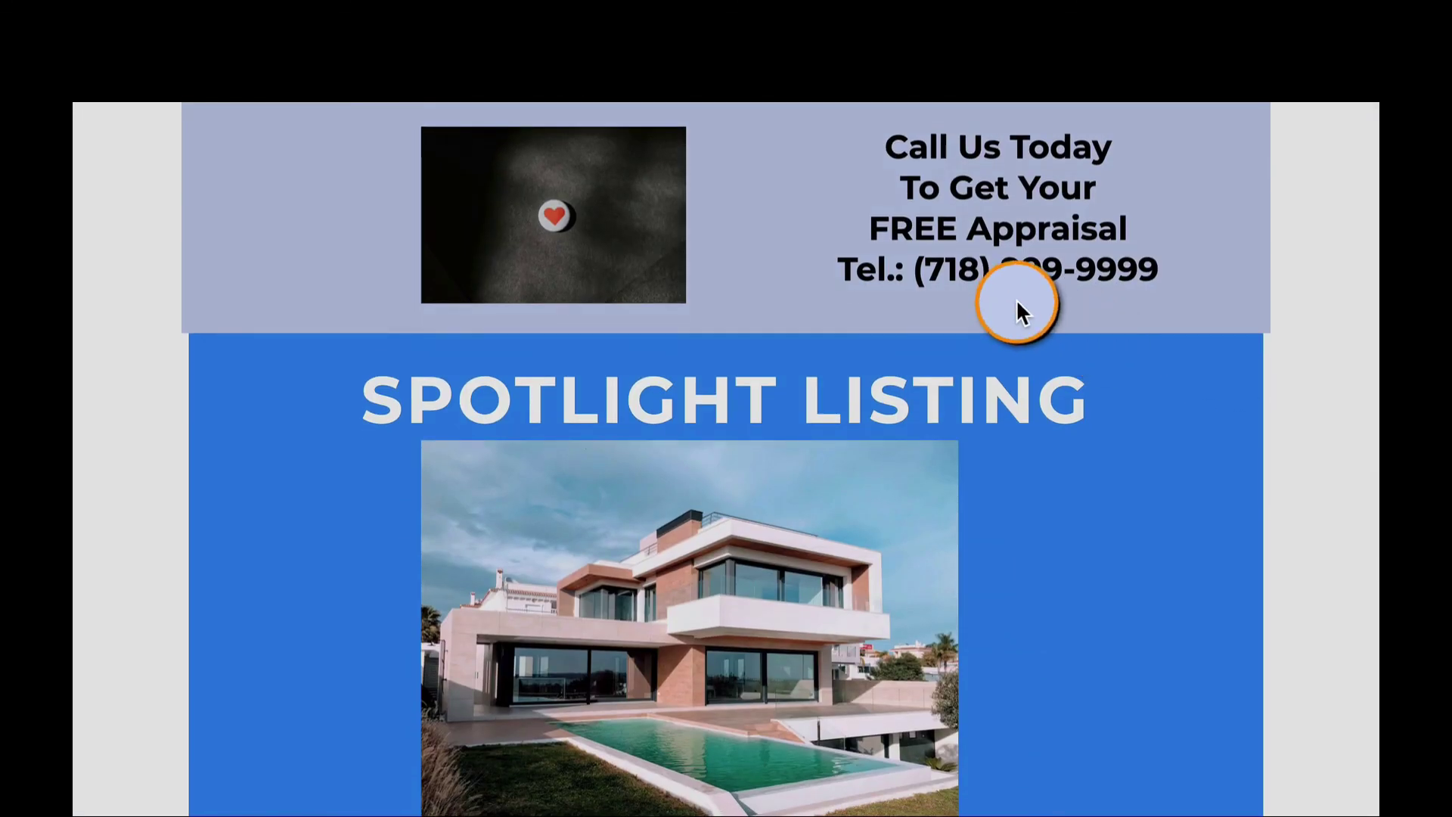
scroll(1134, 371, down, 7)
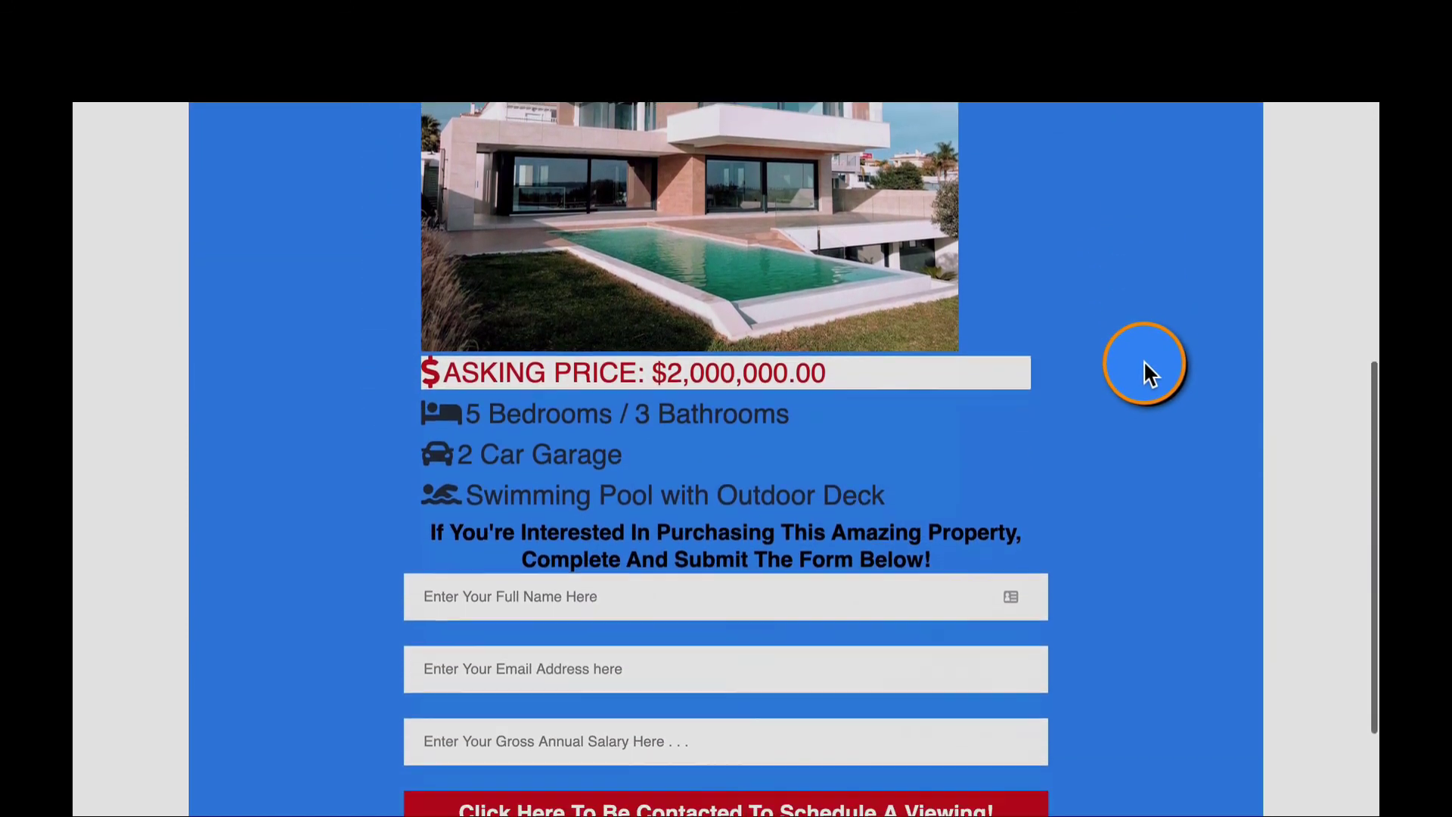
scroll(1147, 360, down, 2)
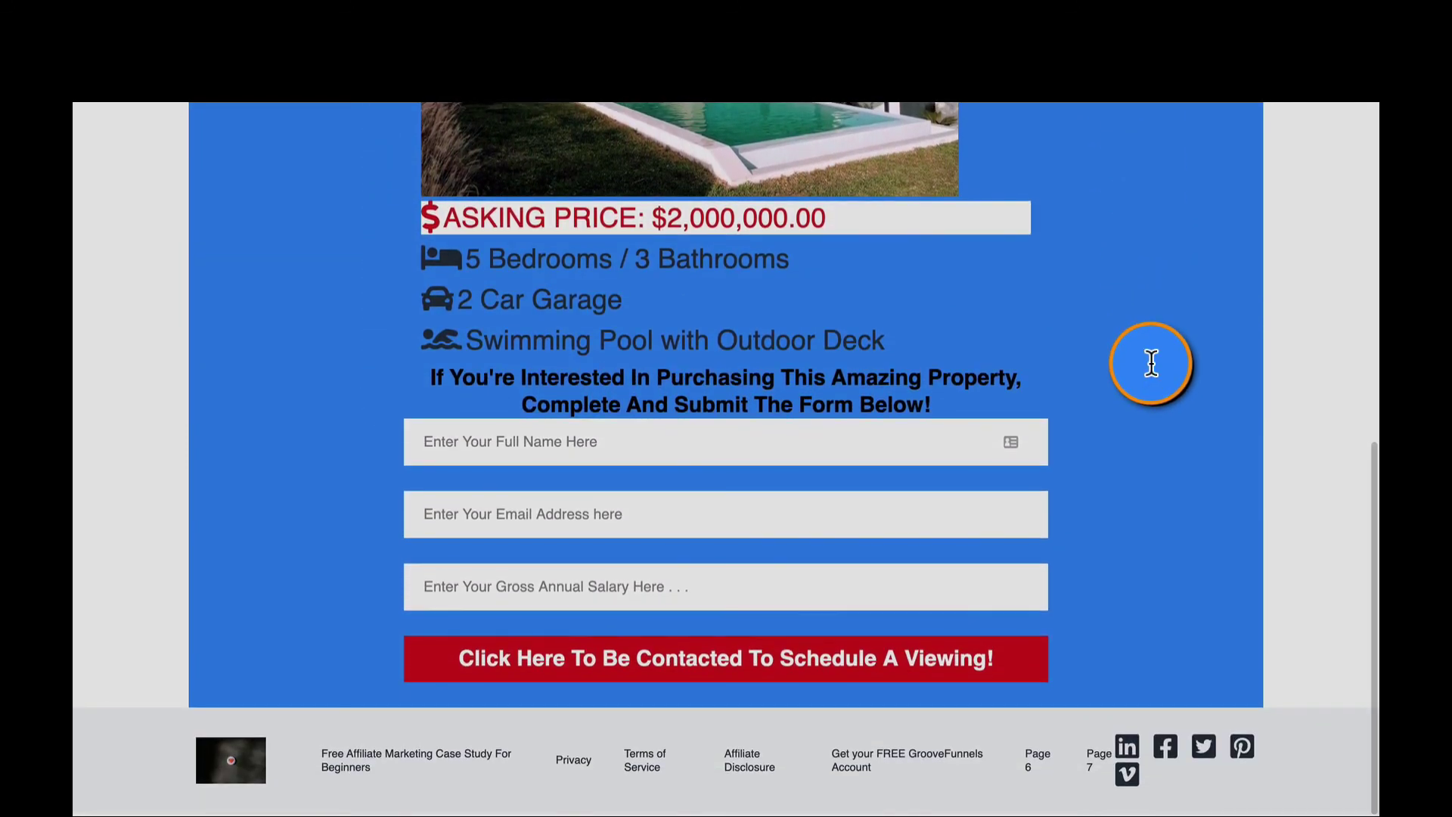
scroll(1135, 354, up, 10)
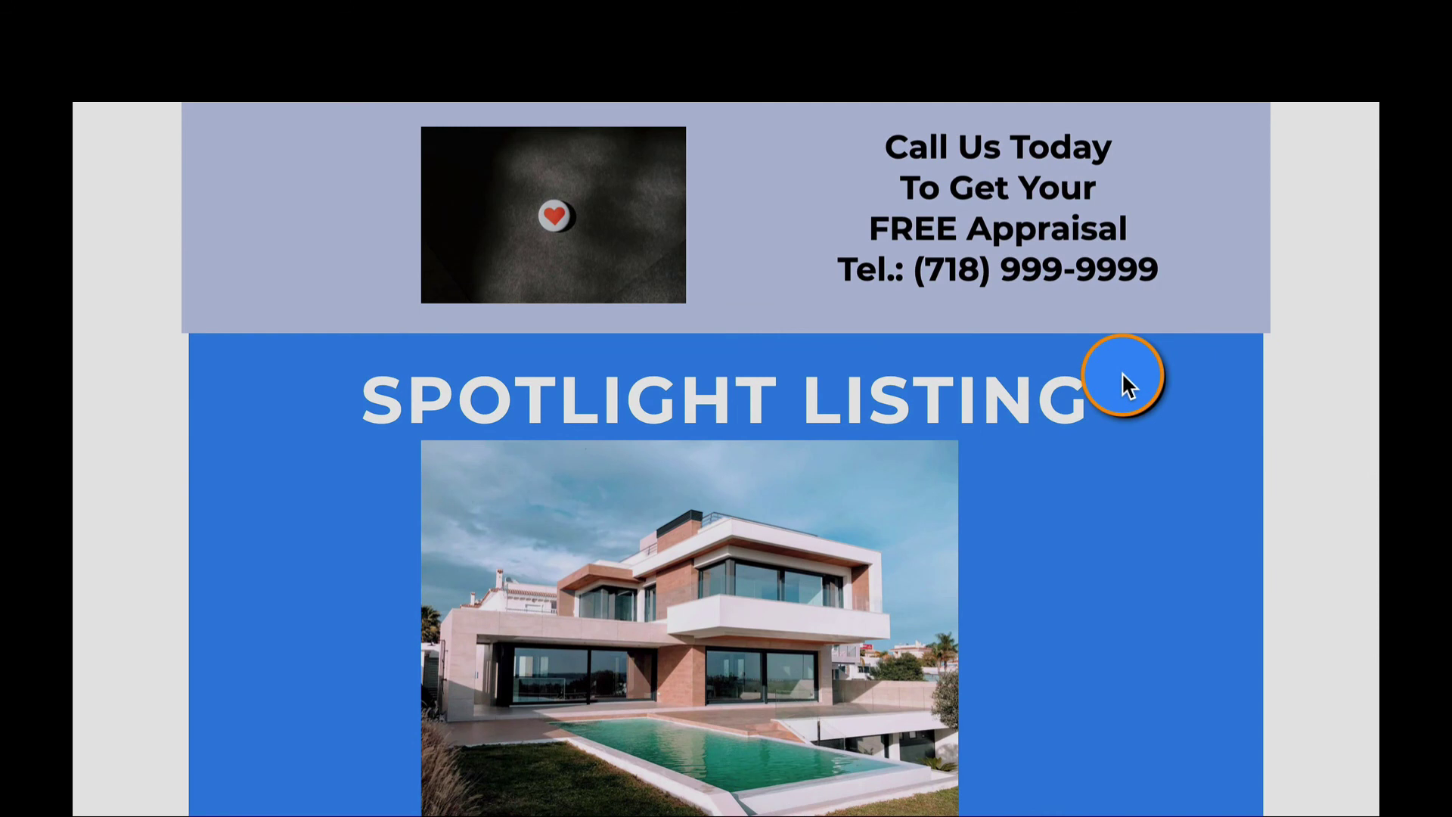
scroll(1125, 382, down, 6)
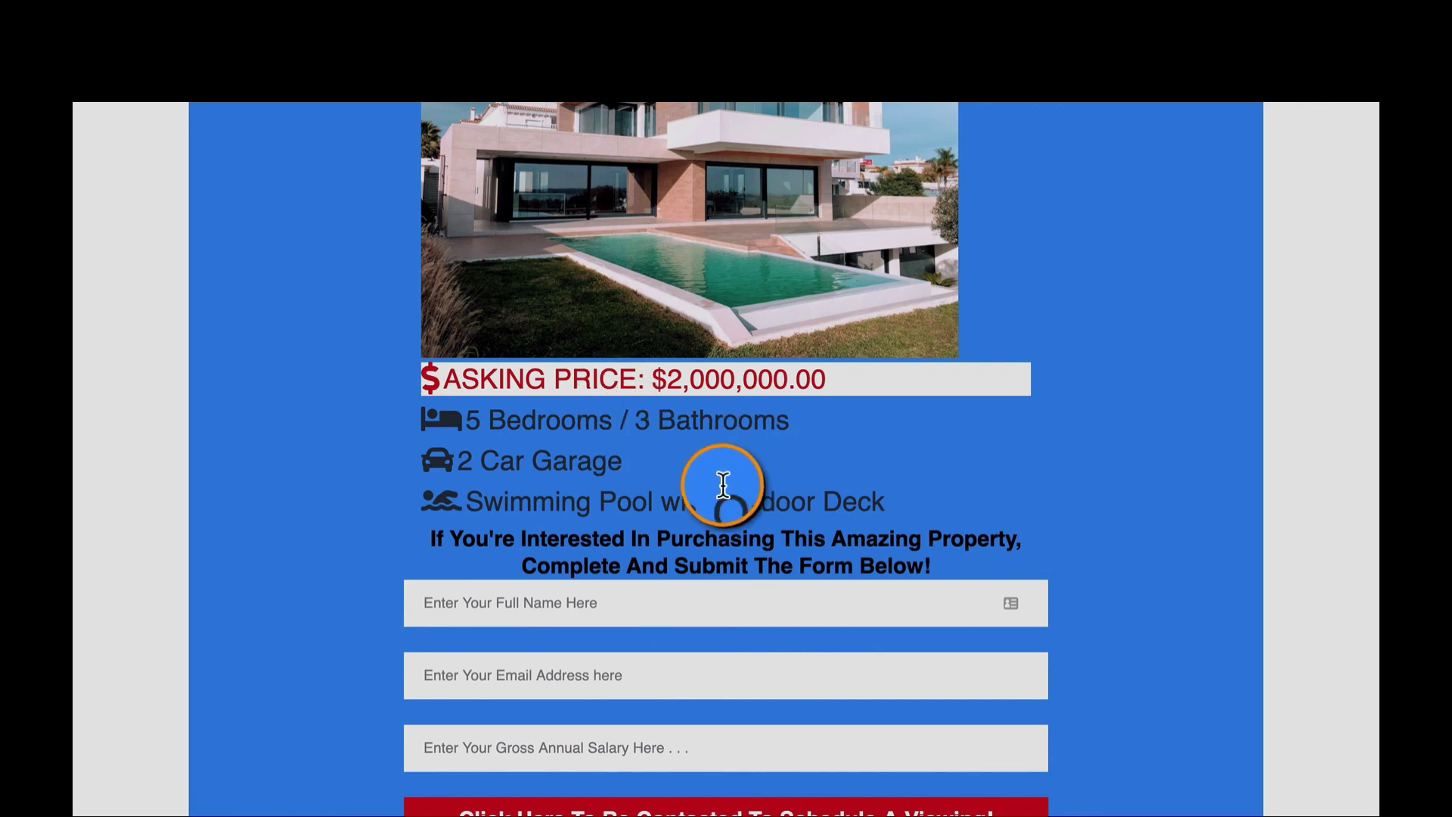
scroll(425, 327, up, 6)
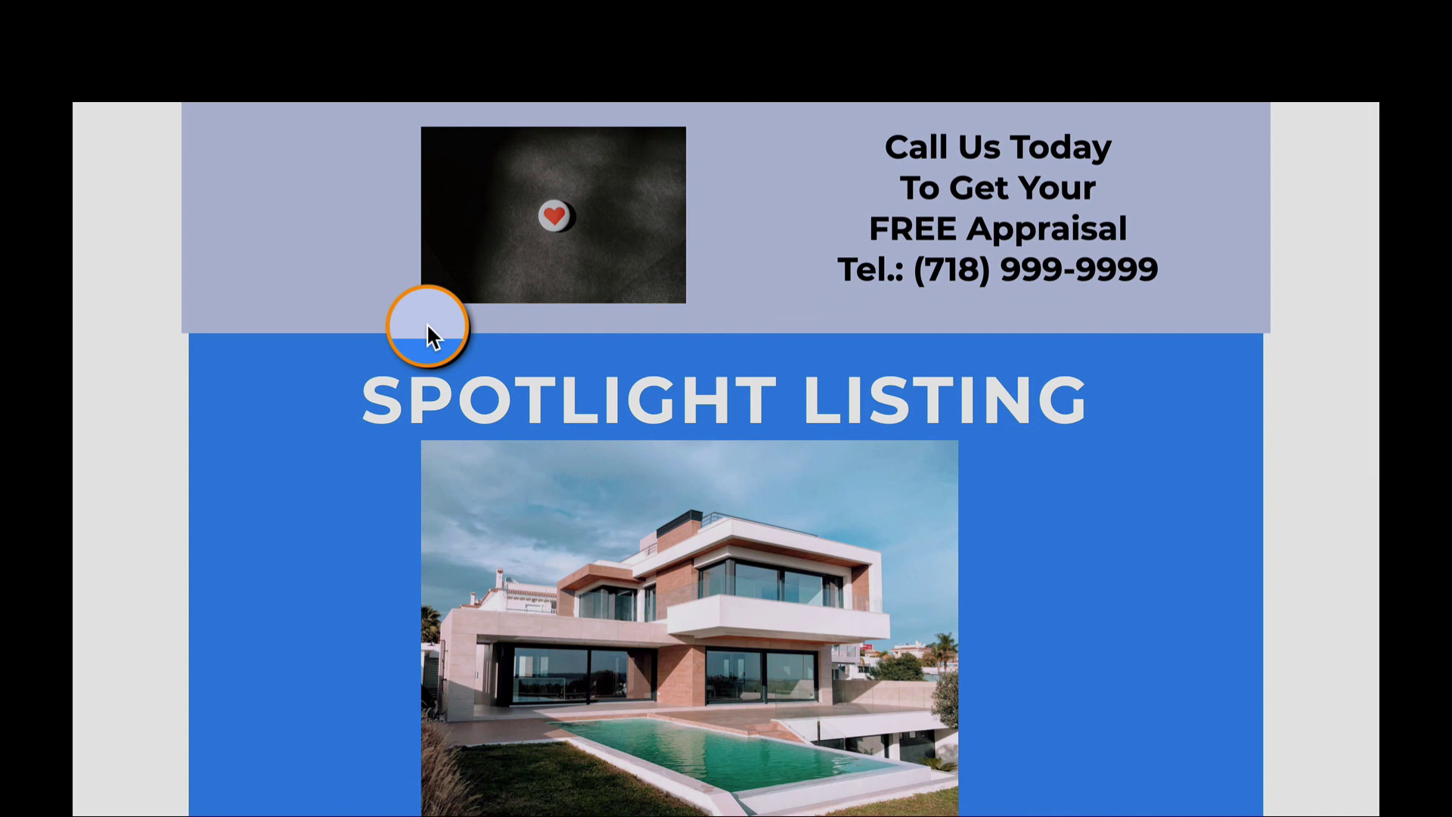
scroll(427, 326, down, 8)
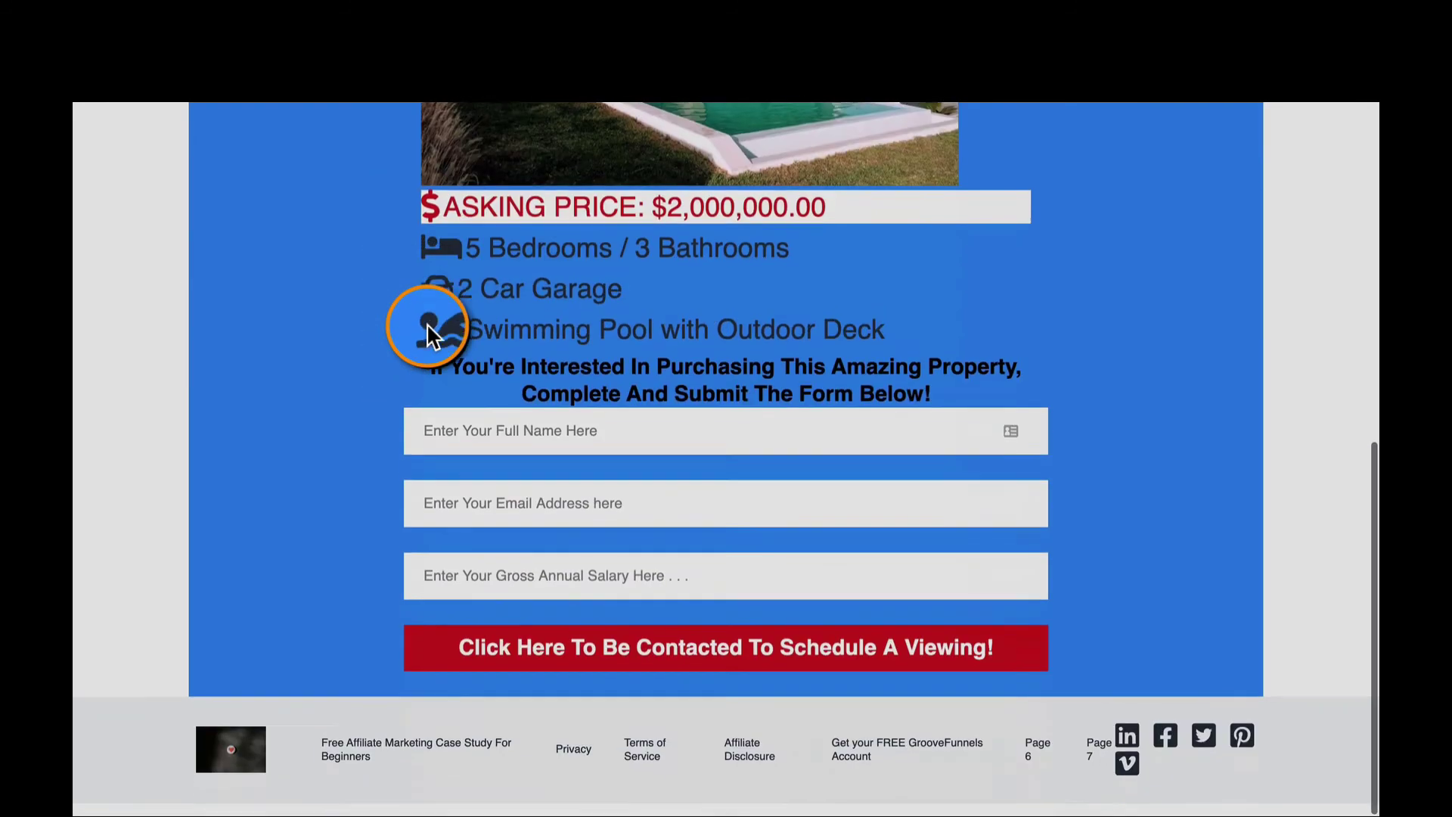
scroll(424, 335, up, 9)
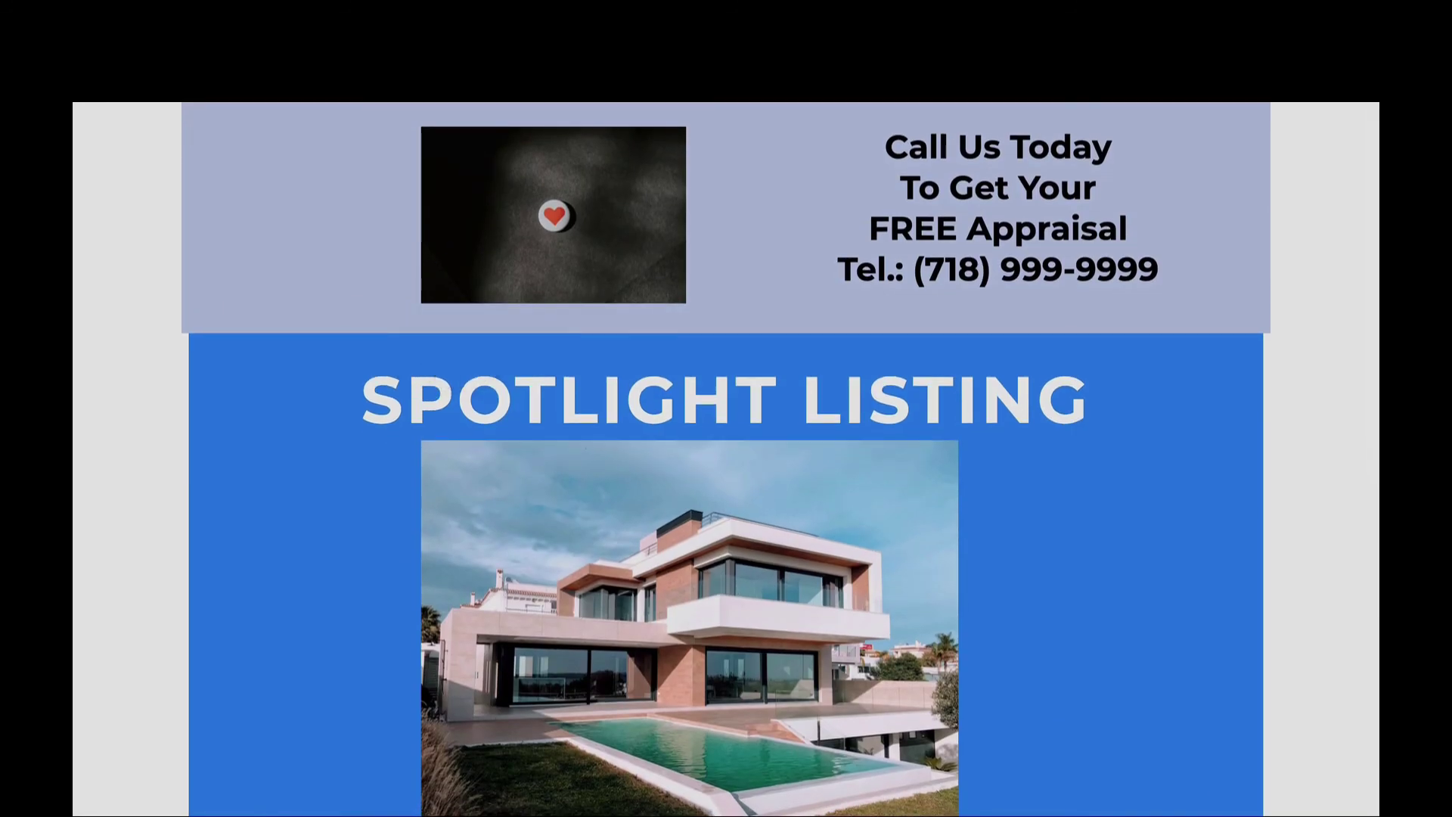
key(Escape)
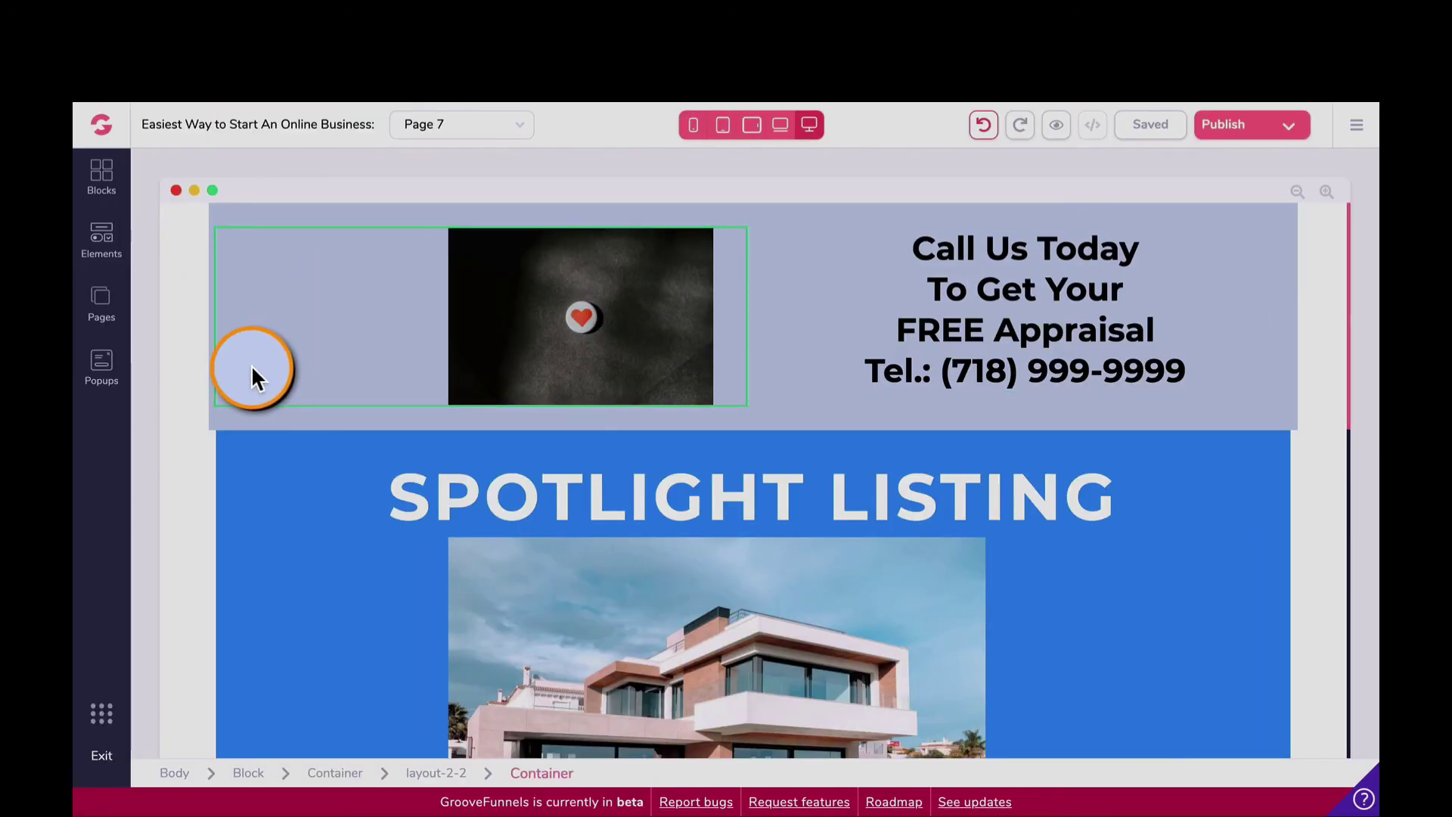
Step: Open Page 7's settings and rename the page "Get Your Home Sold Faster and for More Money with Us!"
click(120, 310)
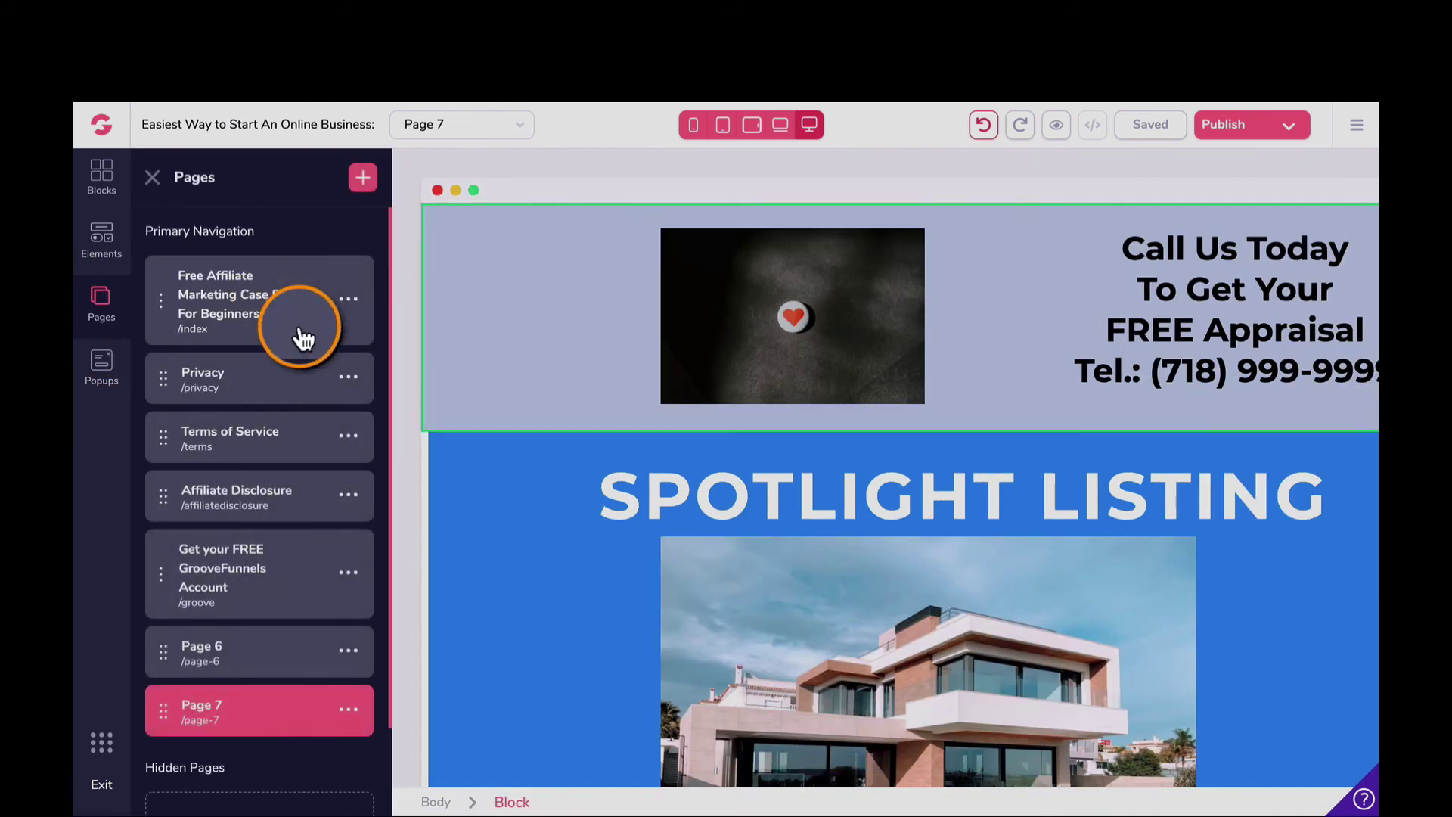
click(349, 711)
scroll(448, 572, down, 2)
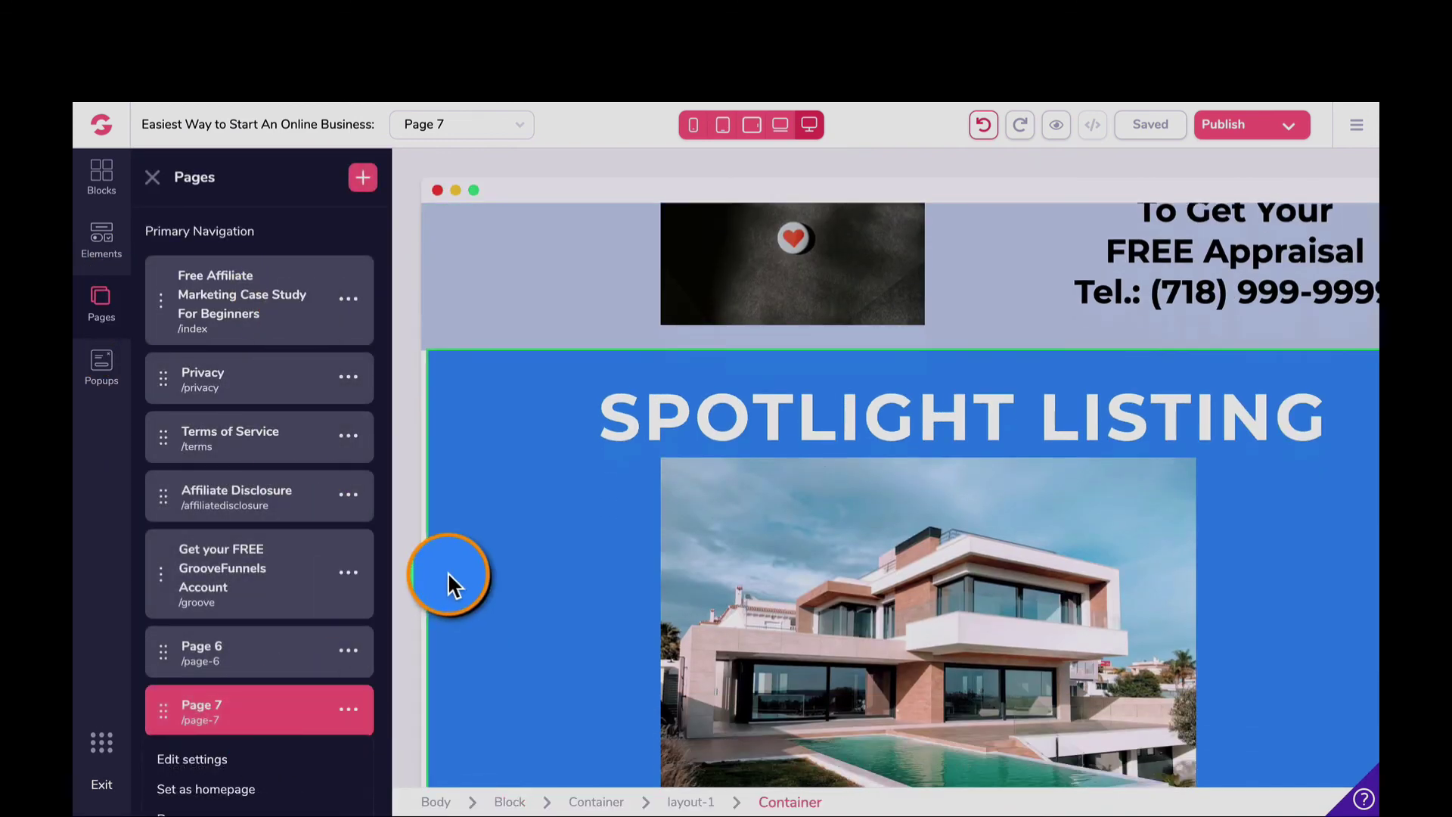
scroll(346, 582, down, 2)
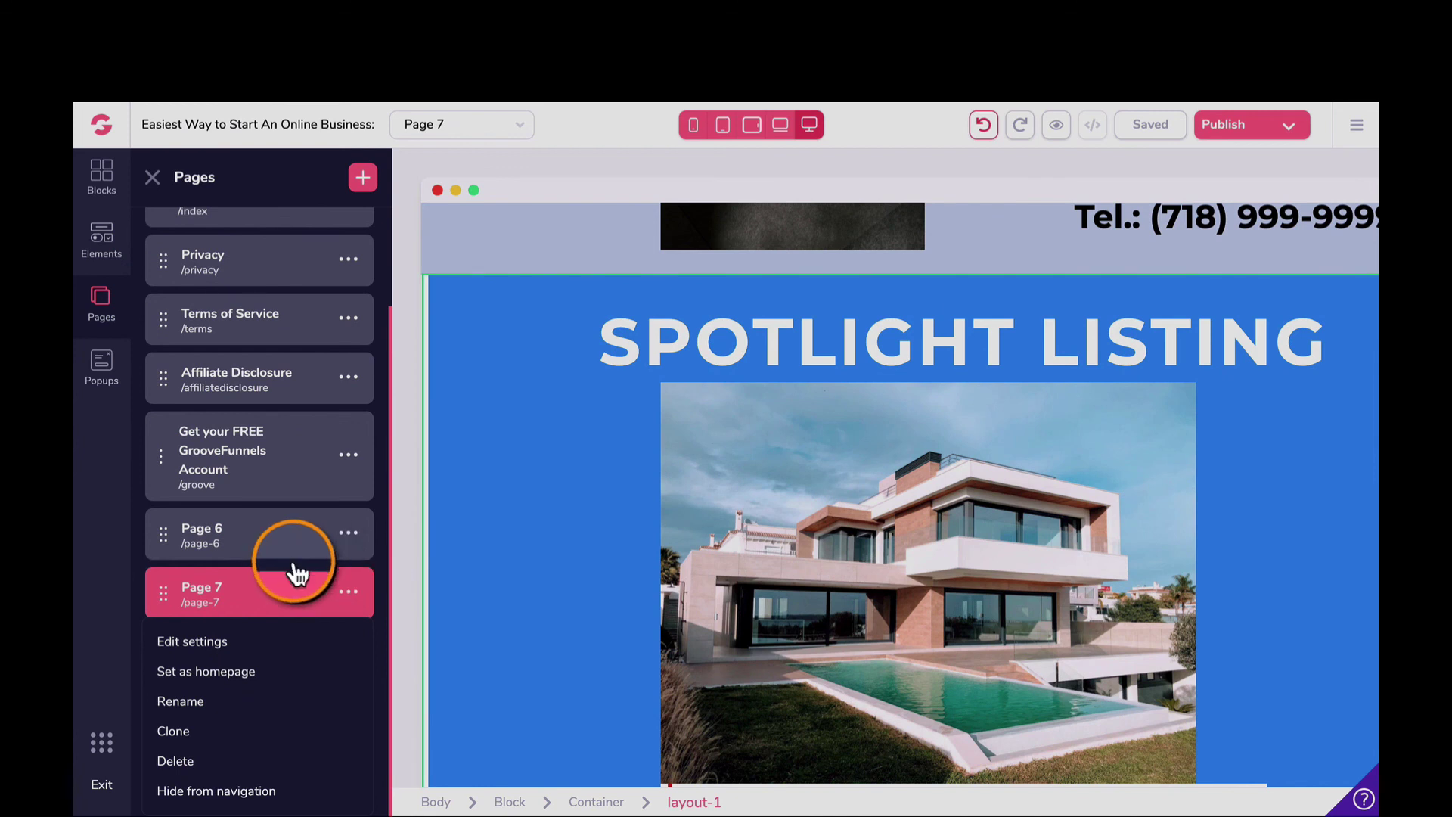
click(261, 642)
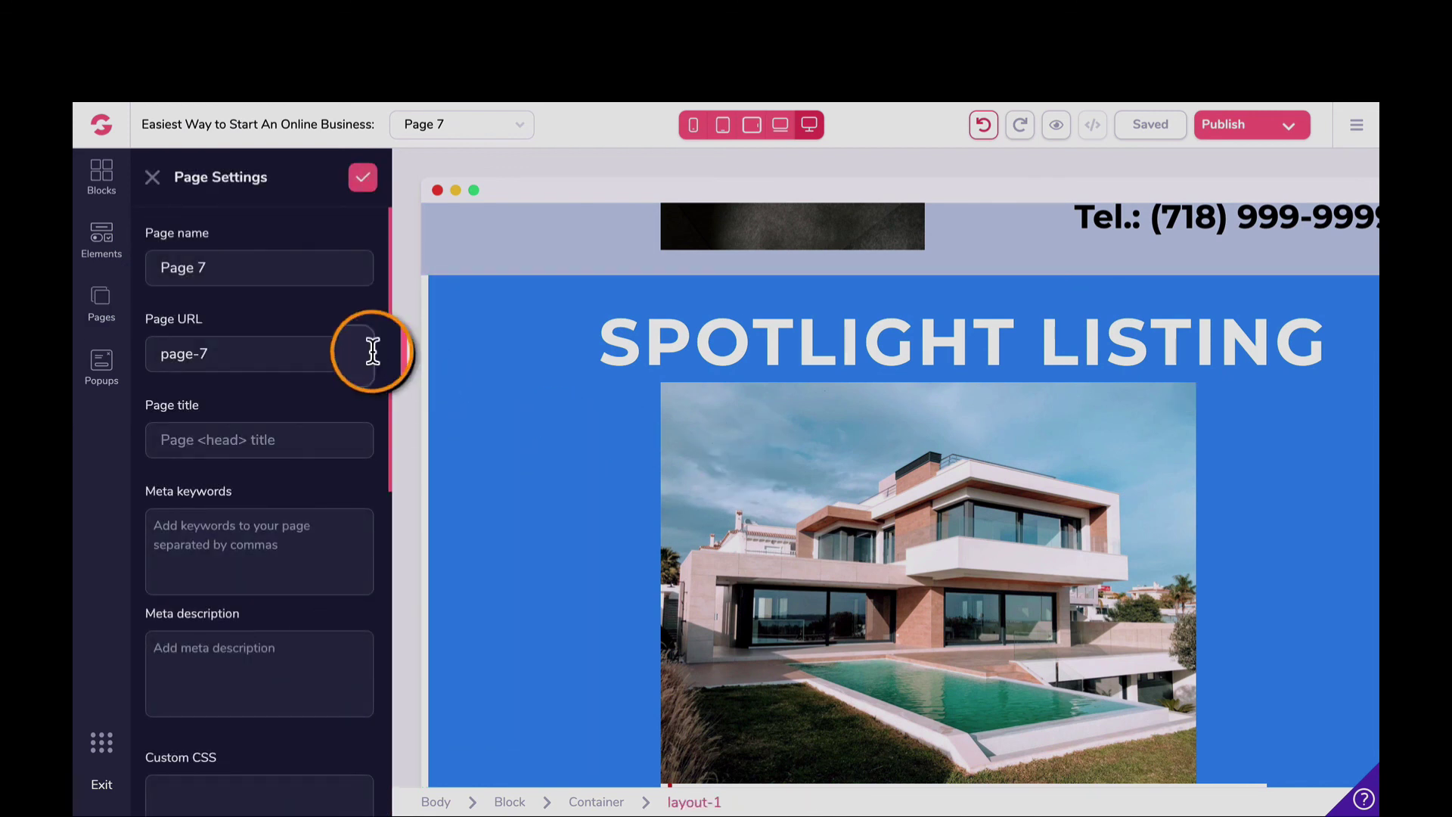
click(258, 271)
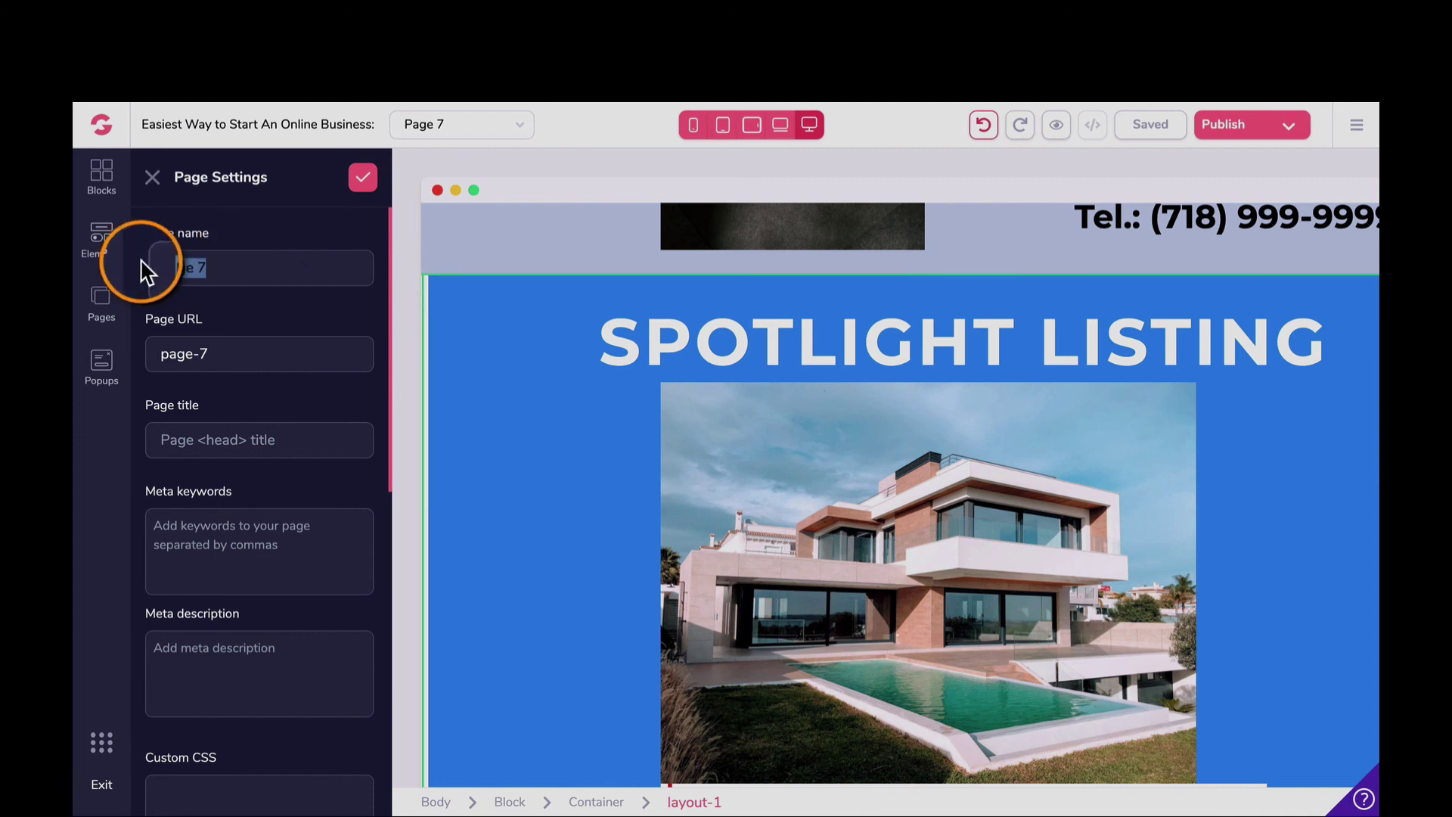
drag(148, 268, 282, 274)
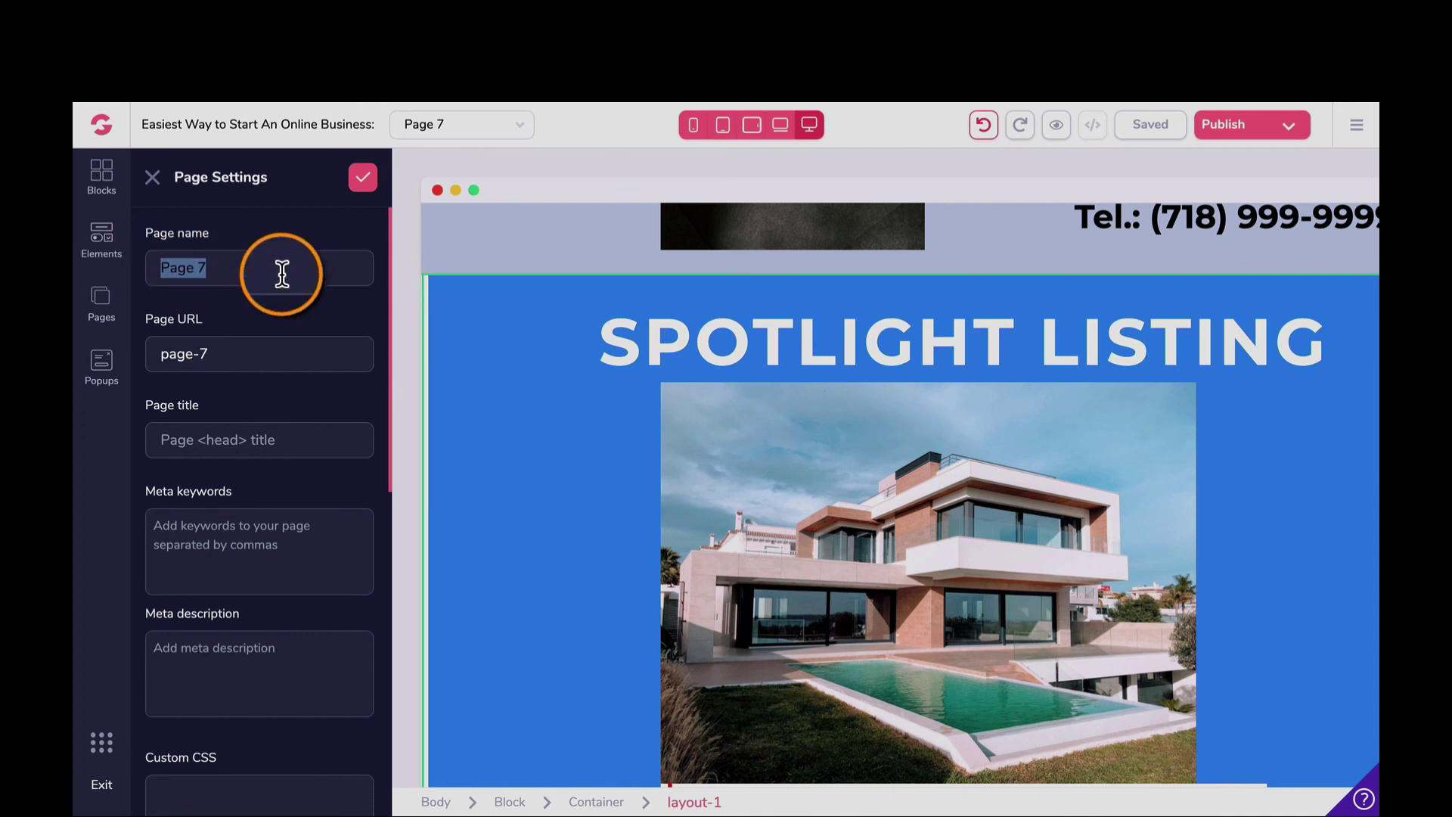
text(Ge)
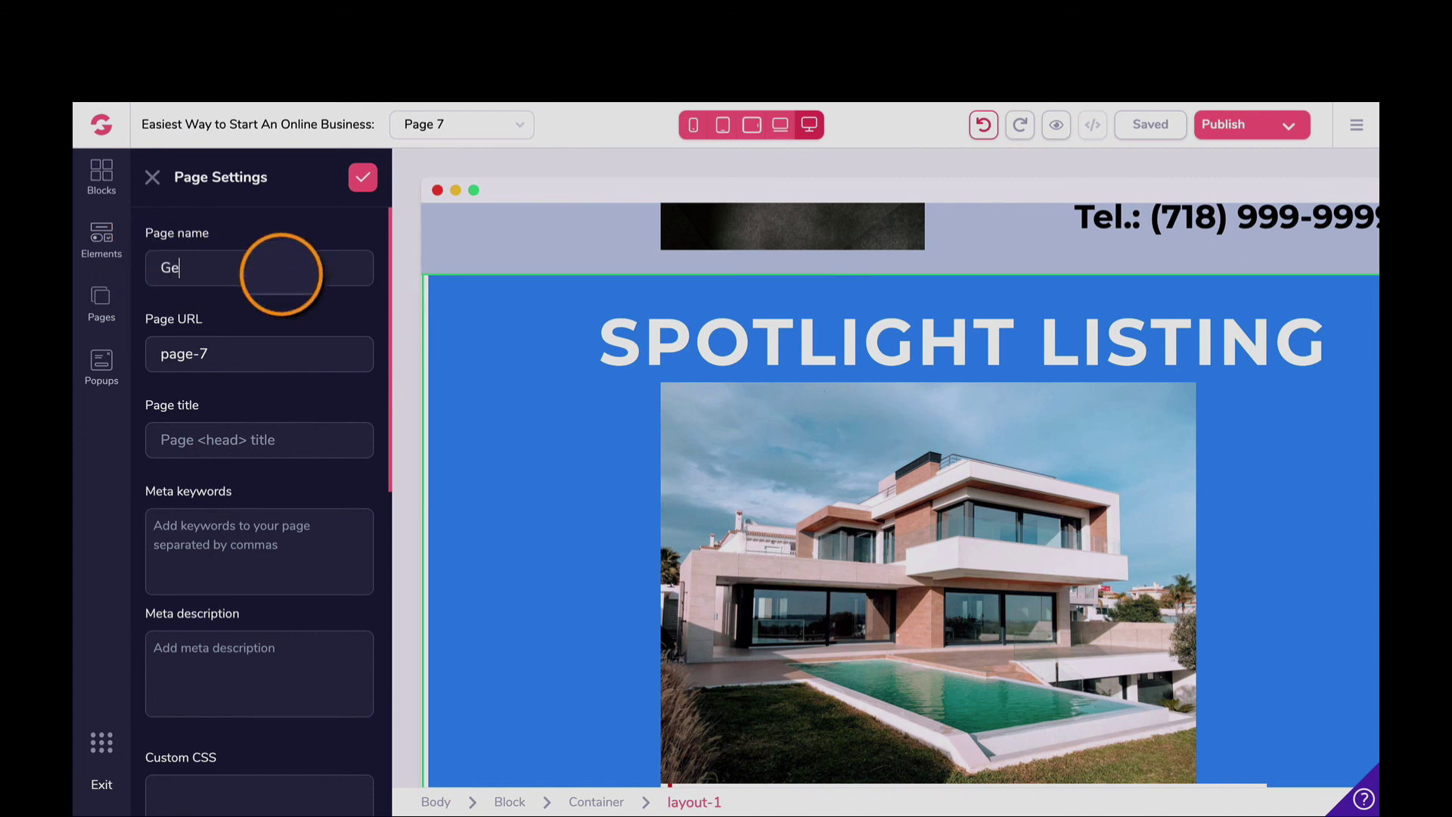
text(t Your Home Sold )
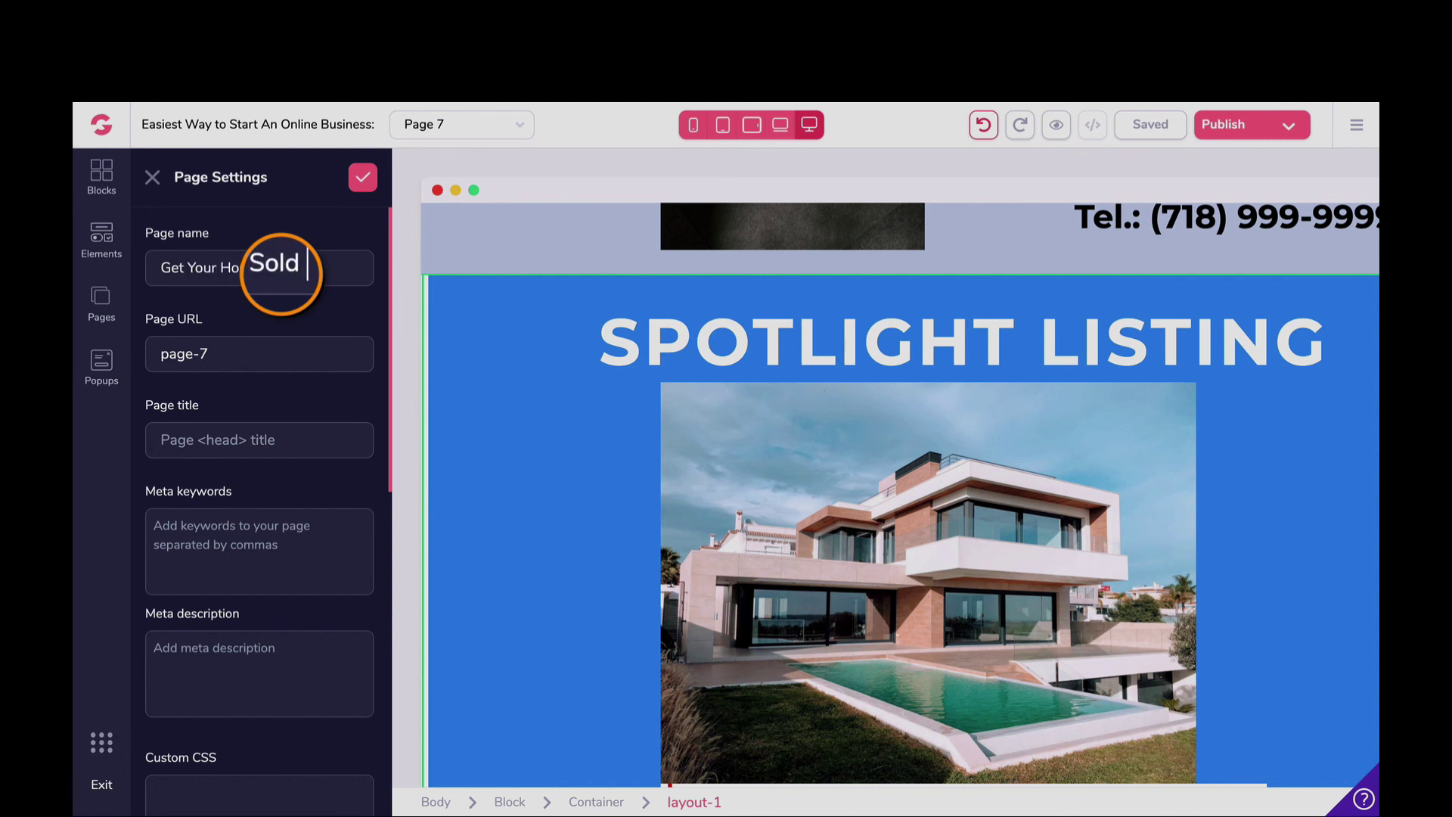
text(Faster and More)
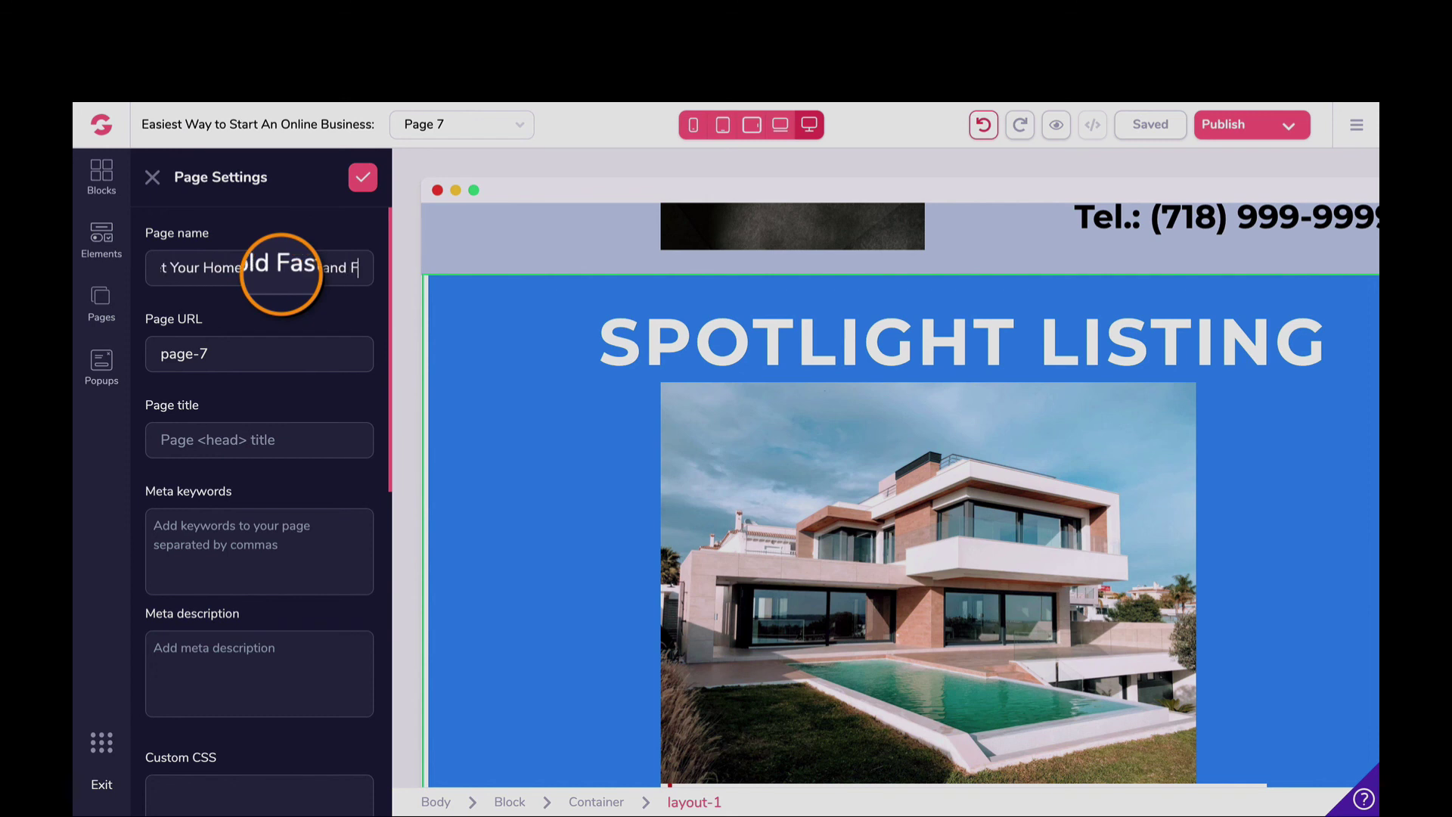
text( Money with Us!)
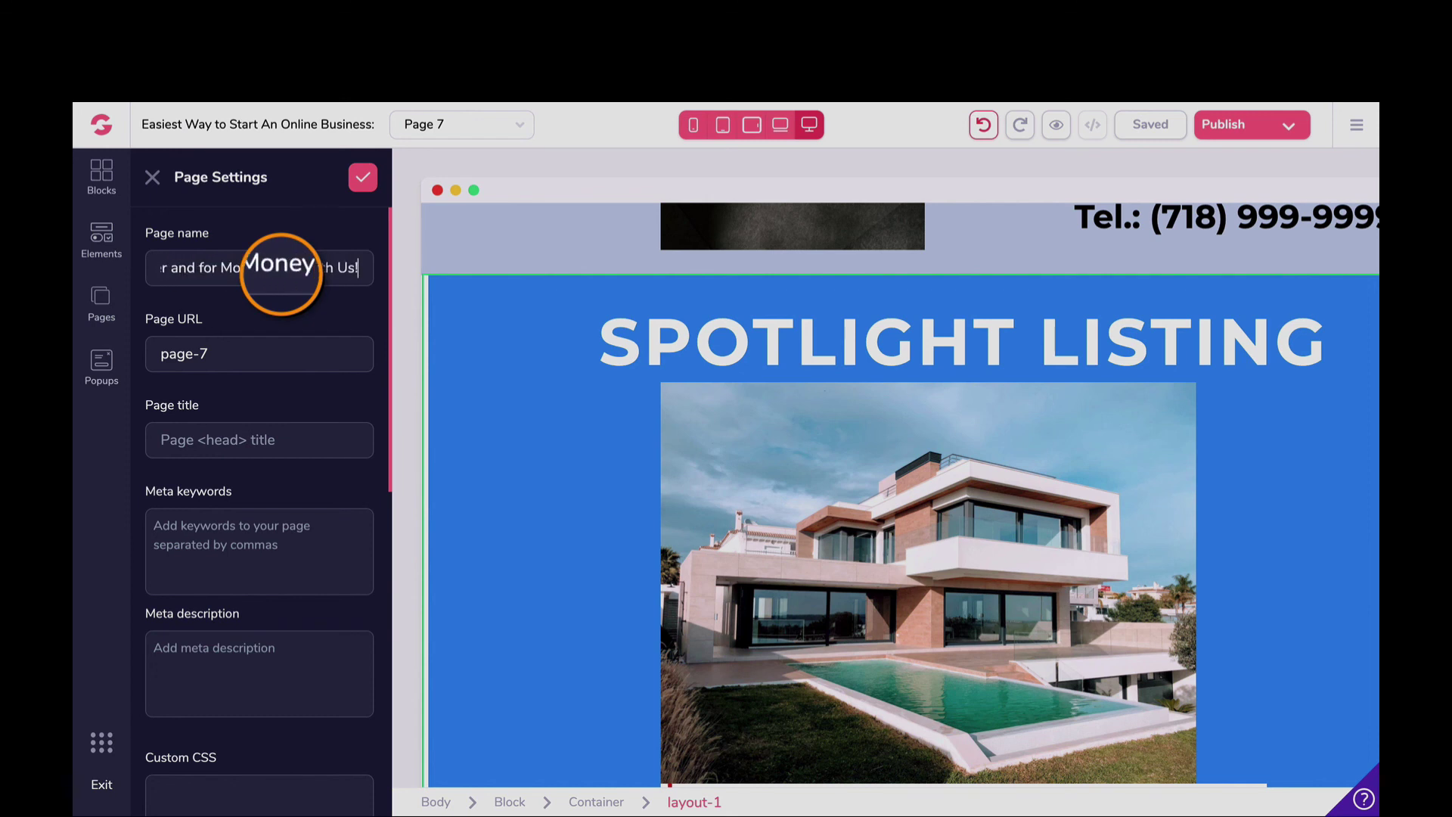
Step: Set the page URL to seller-spotlight and the page title to "List Your Home With Us!"
drag(226, 348, 156, 353)
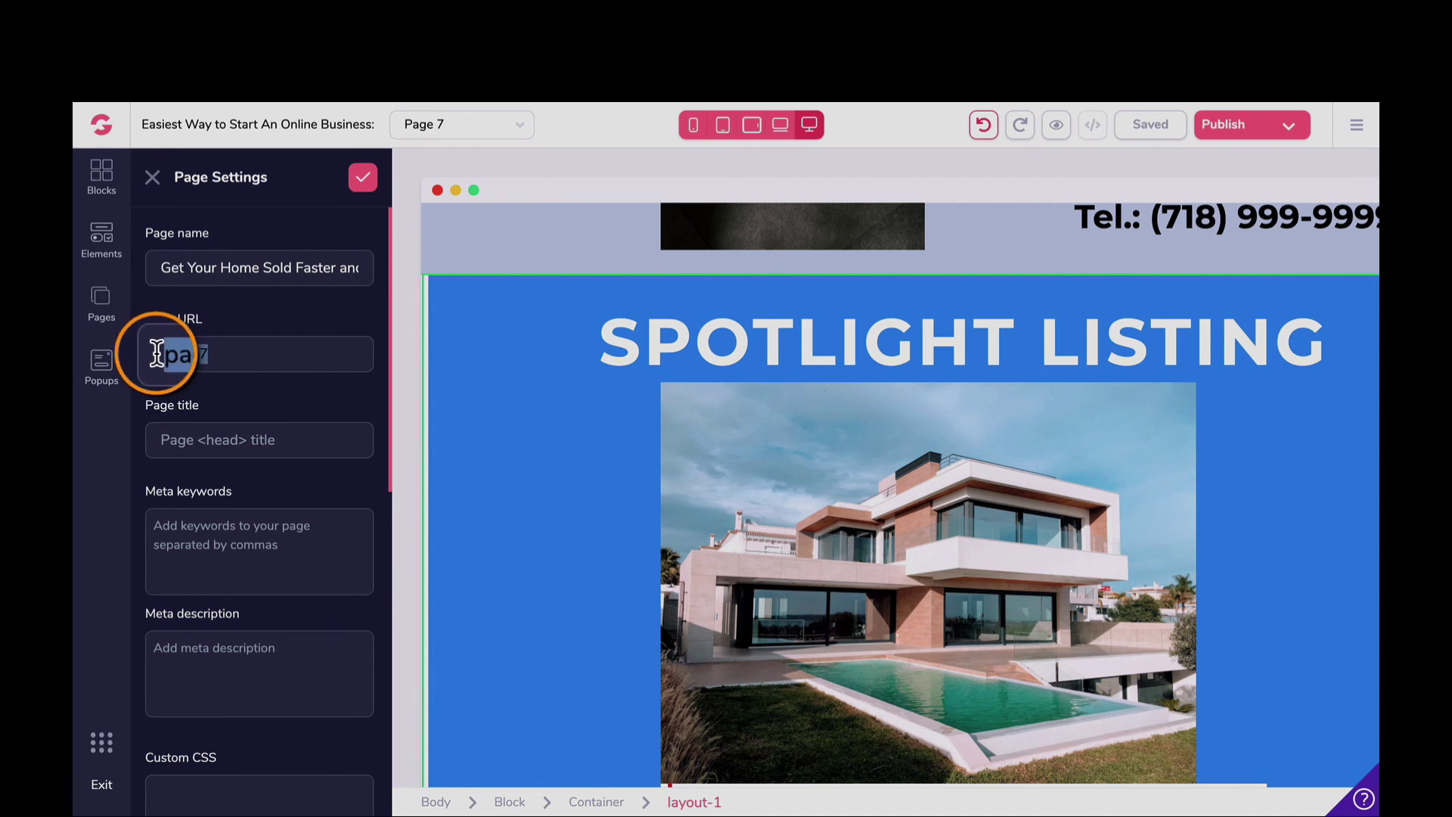
text(seller-spotlight)
click(233, 445)
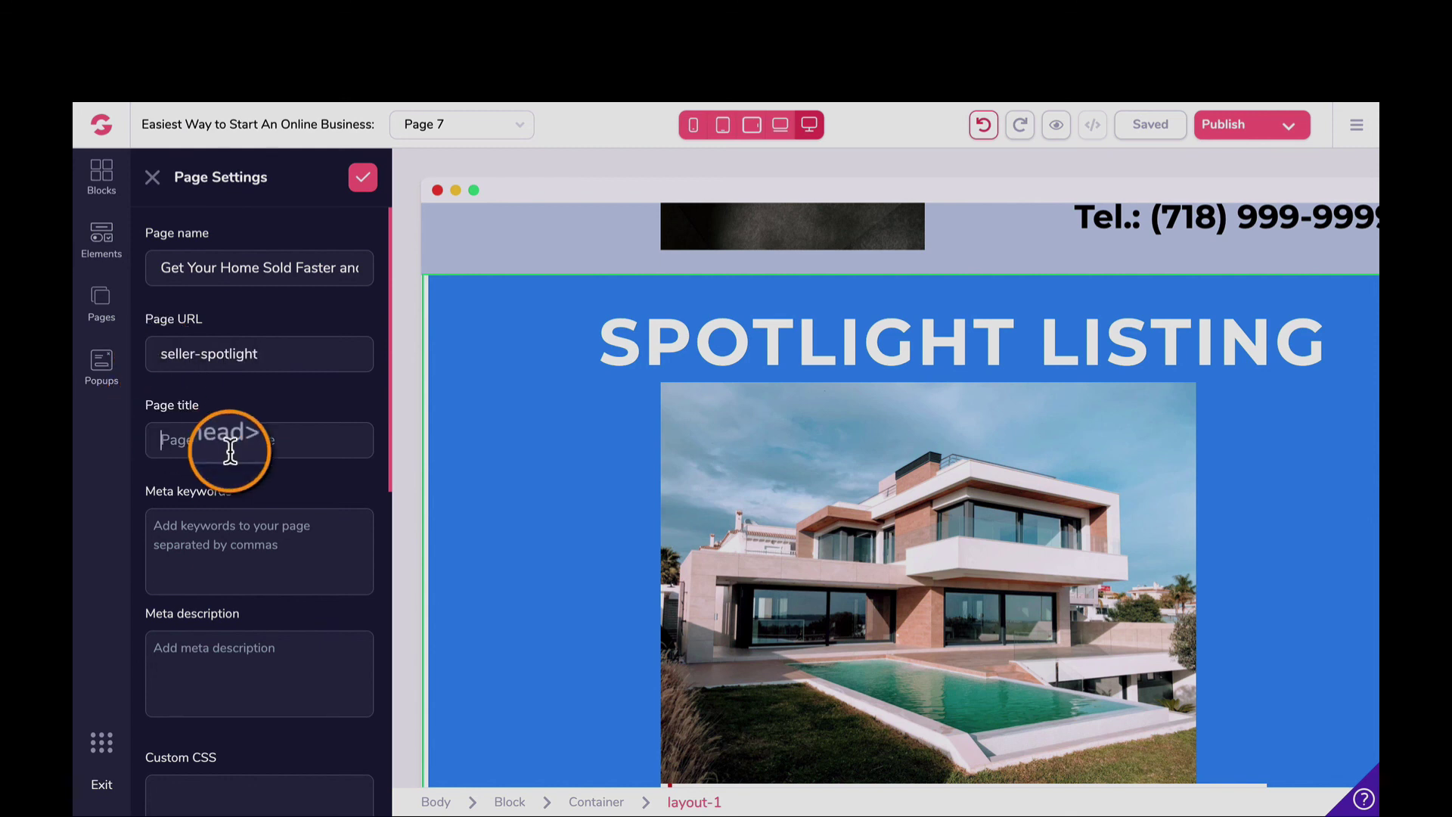
text(Get)
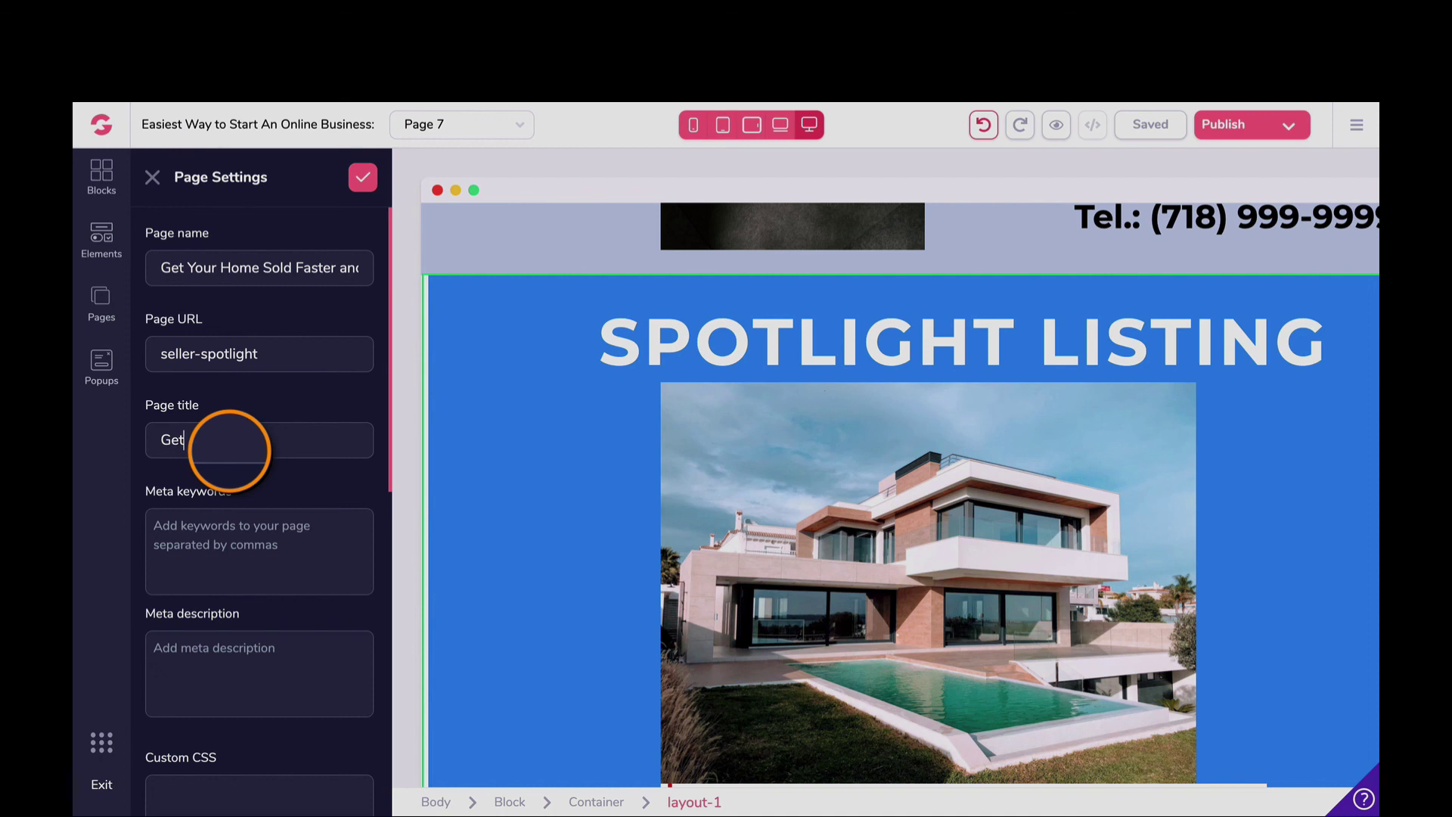
key(BackSpace)
key(BackSpace)
key(BackSpace)
key(BackSpace)
text(List Your Home With Us)
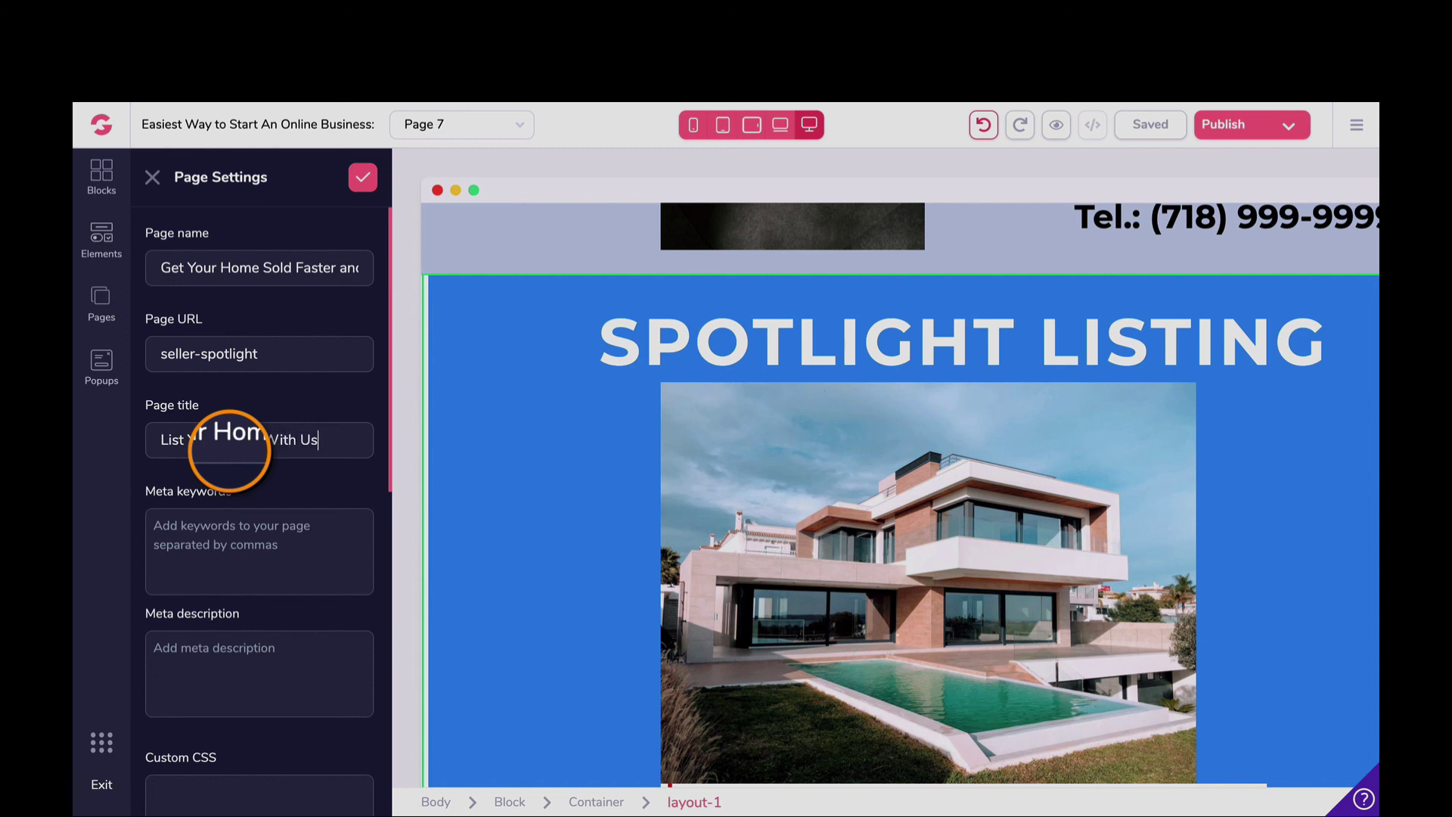
text(!)
Step: Enter the meta keywords "real estate, sell your home, top dollar," for the page
click(248, 527)
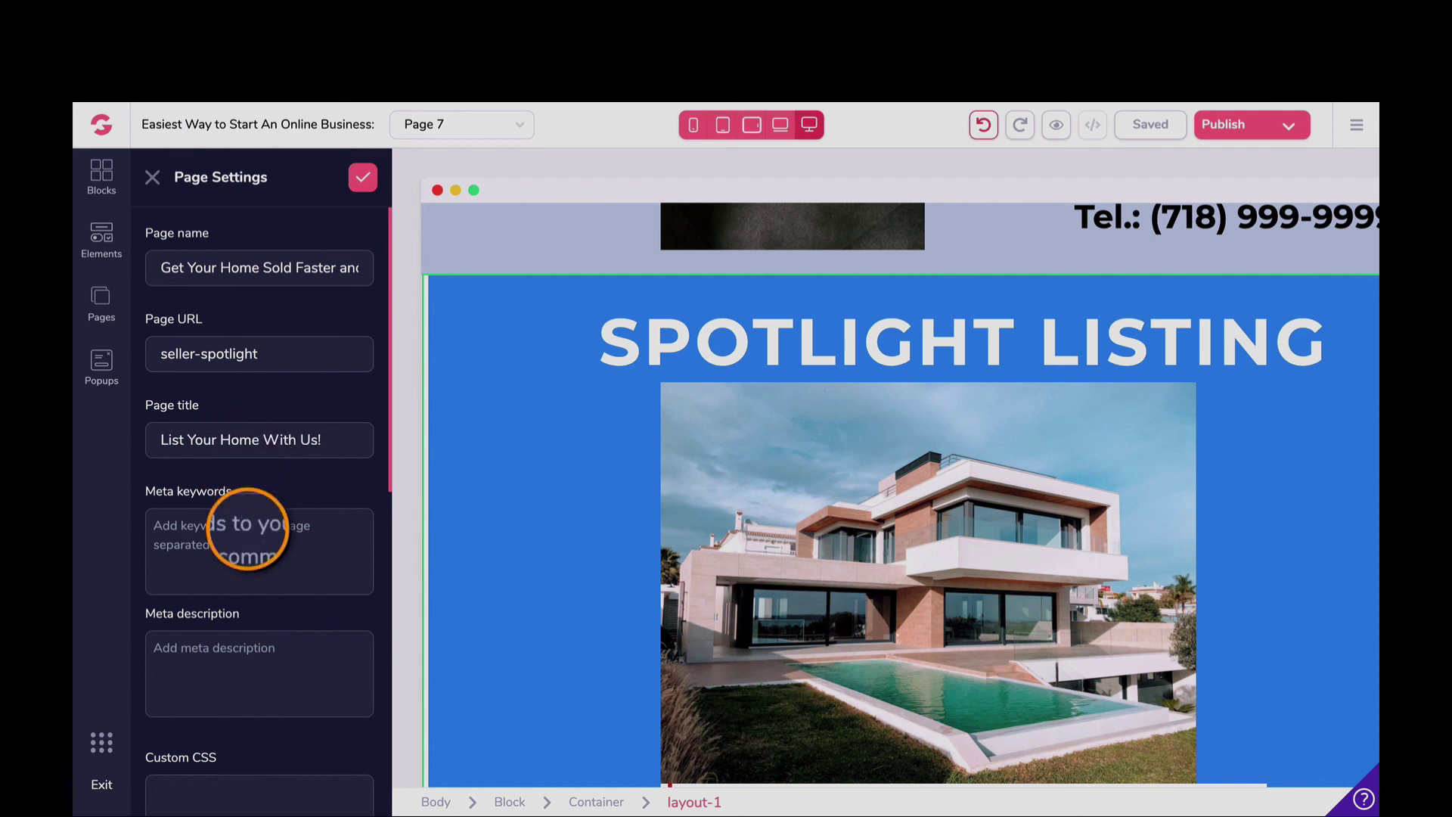
text(real estat)
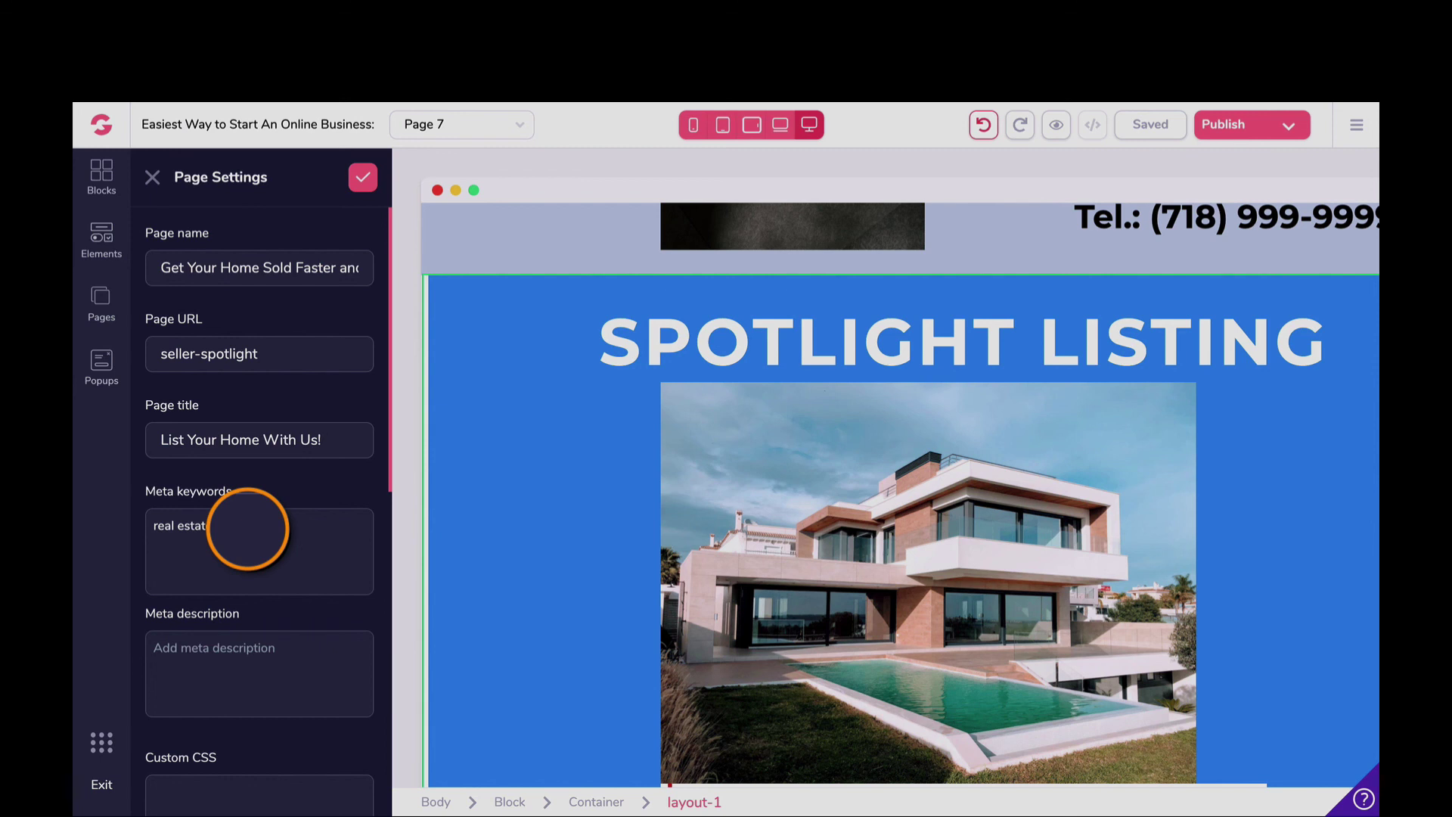
text(e, sell your home, top doll)
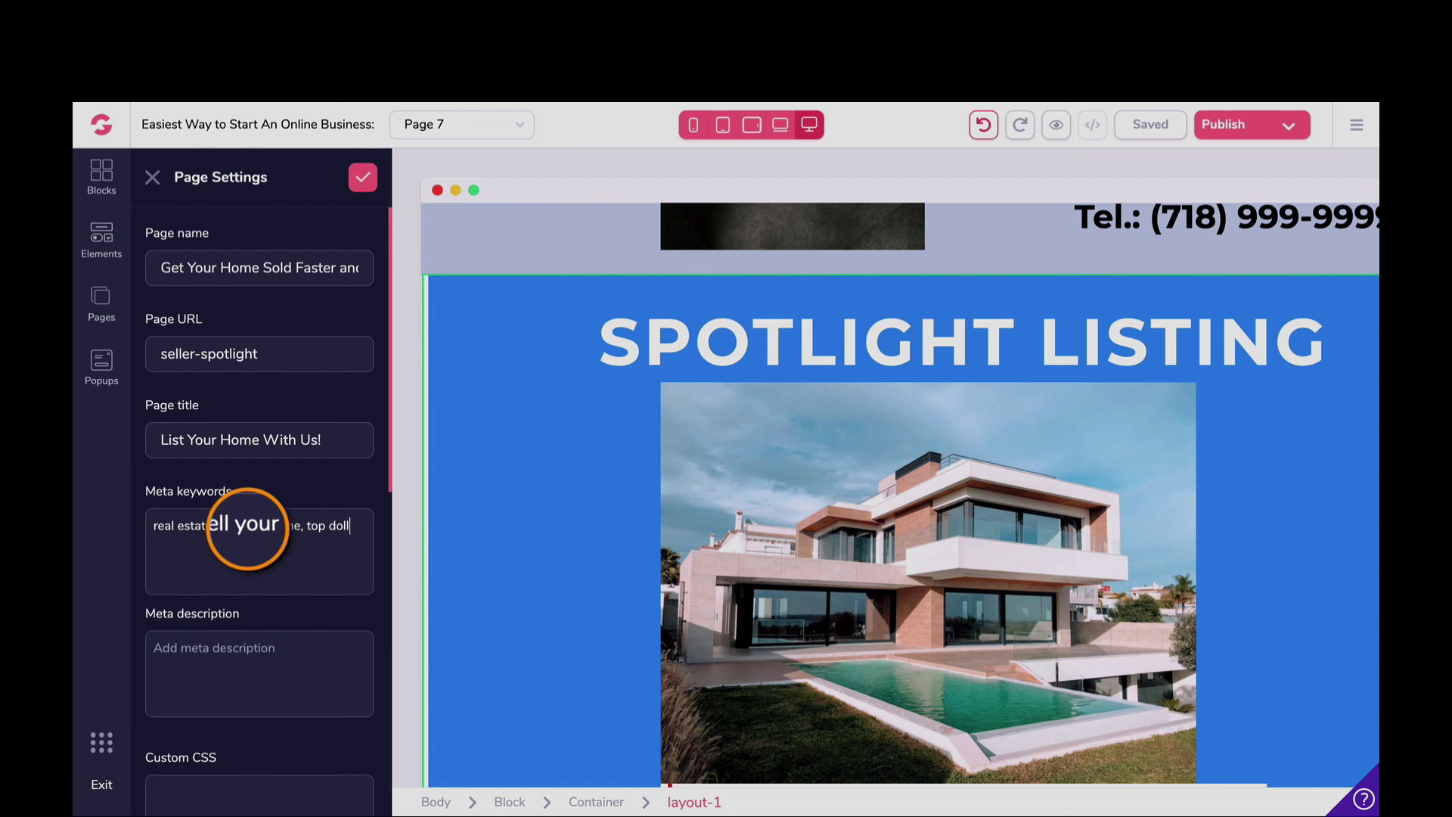
text(ar,)
Step: Add the meta description "If you want to sell your home faster and for top dollar, list your home with us! Contact us today to schedule a consultation!"
click(252, 671)
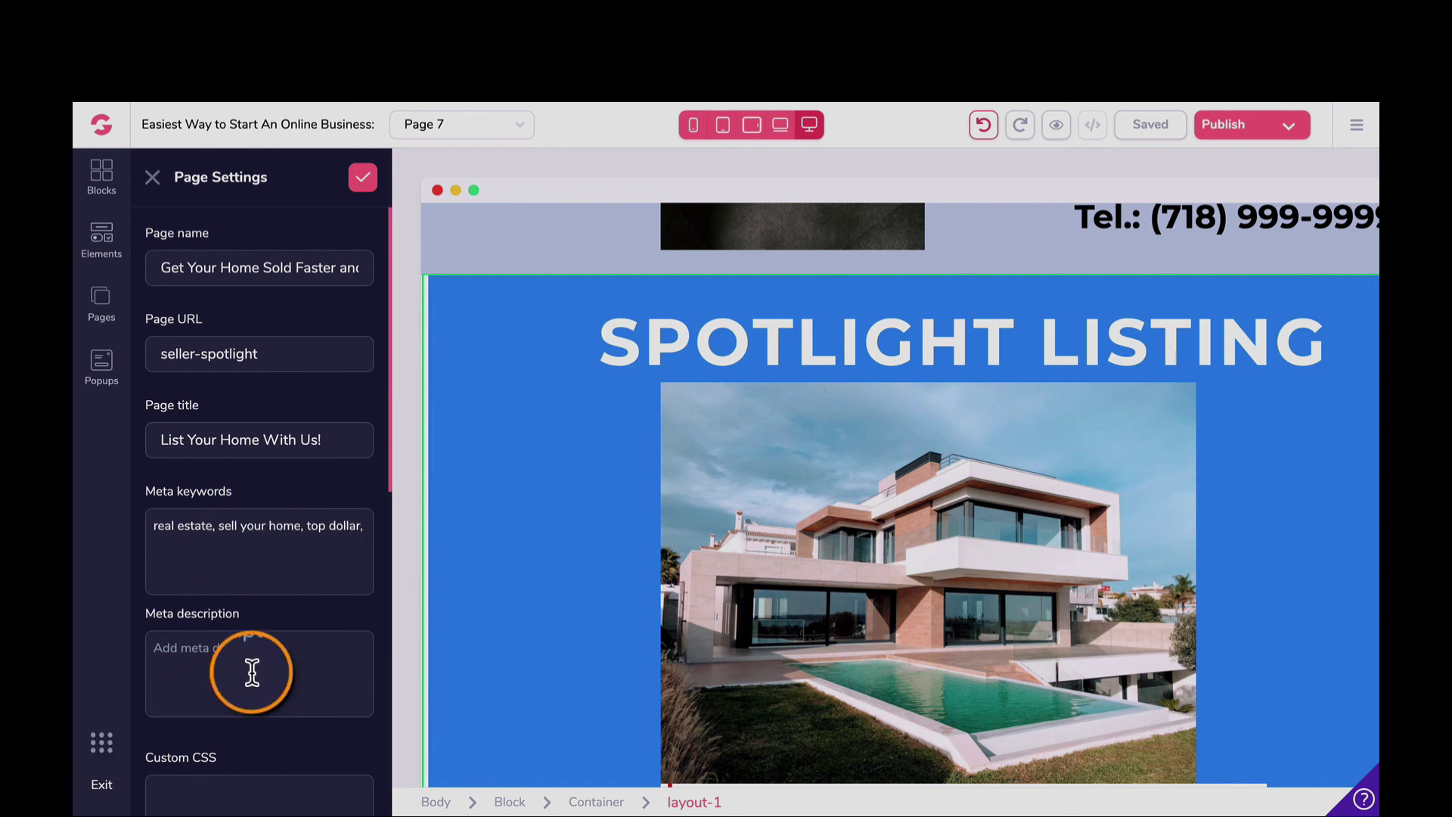
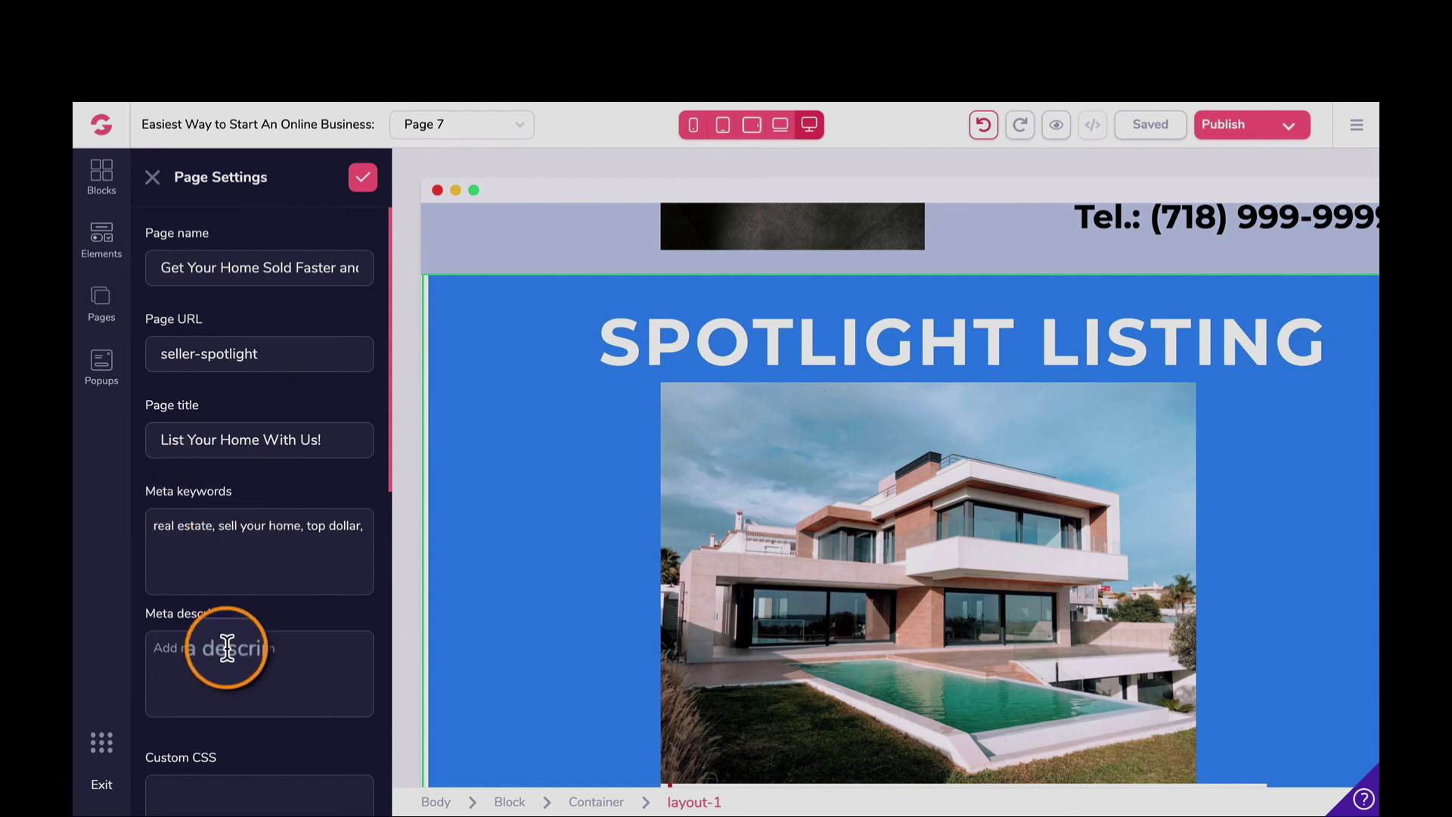
click(290, 666)
text(If )
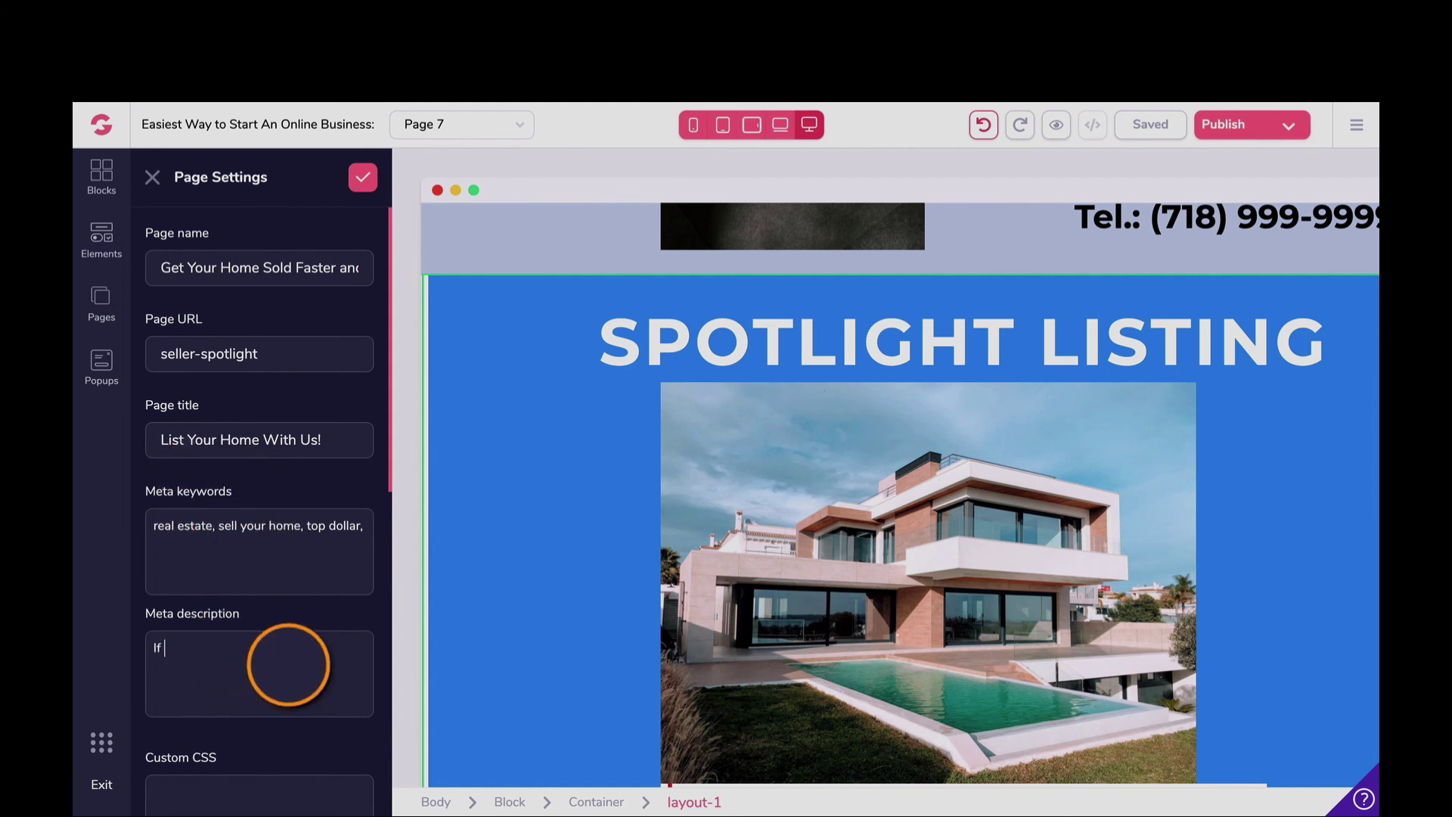
text(you want to sell your home faster a)
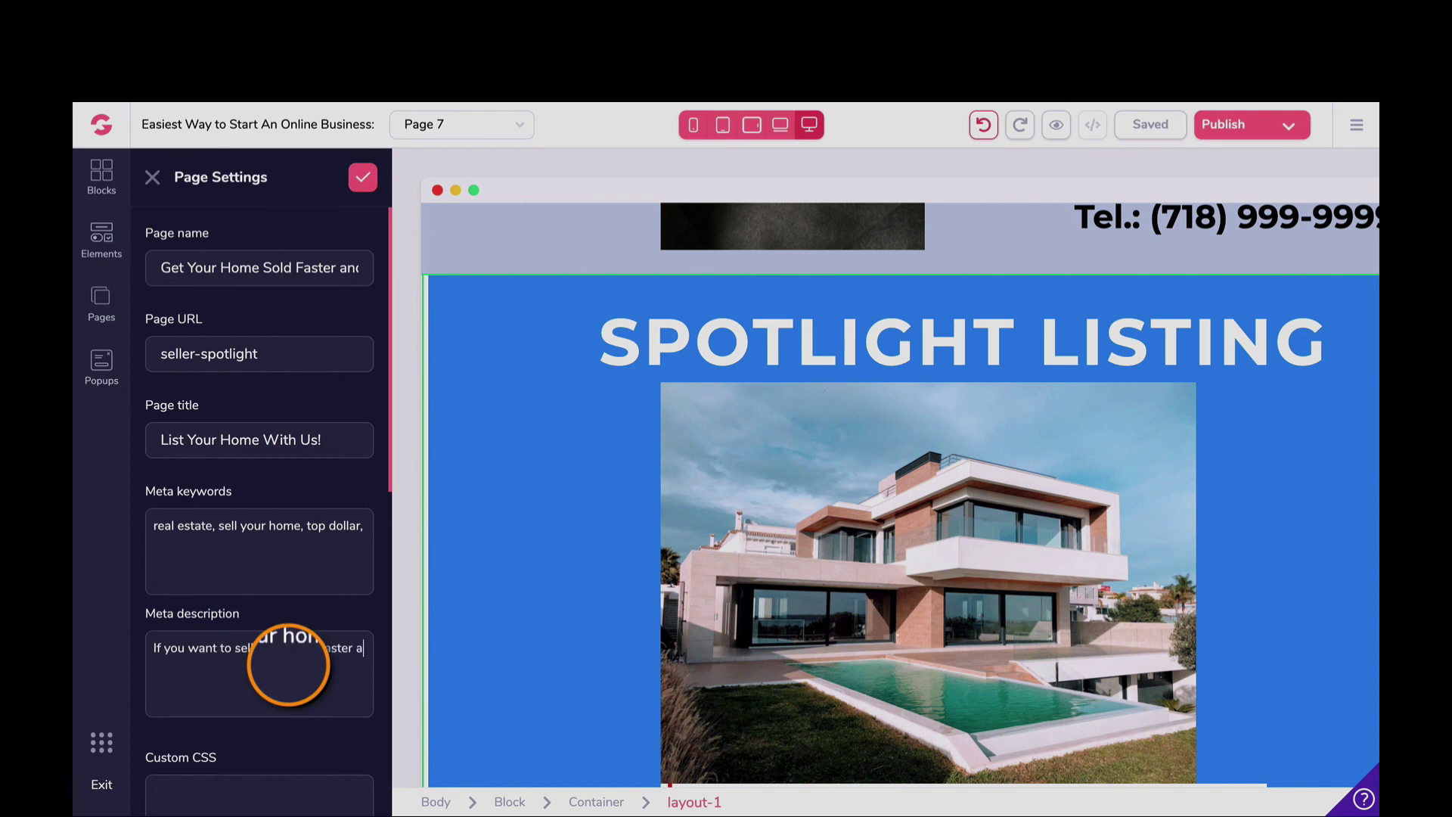
text(nd for top dollar, list your home with us!  Conta)
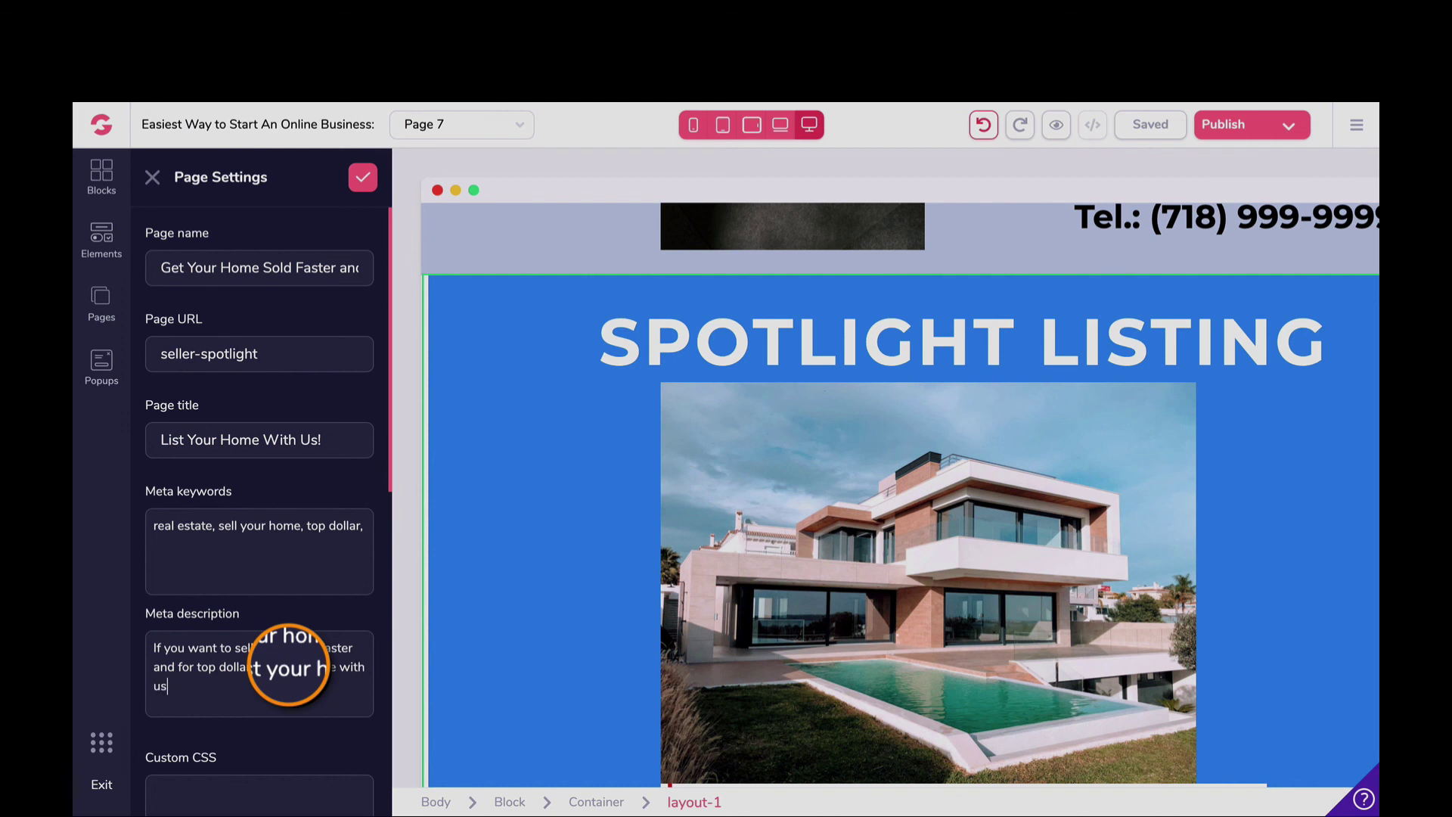
text(ct us today to schedule)
key(BackSpace)
key(BackSpace)
text(le a constultaiot)
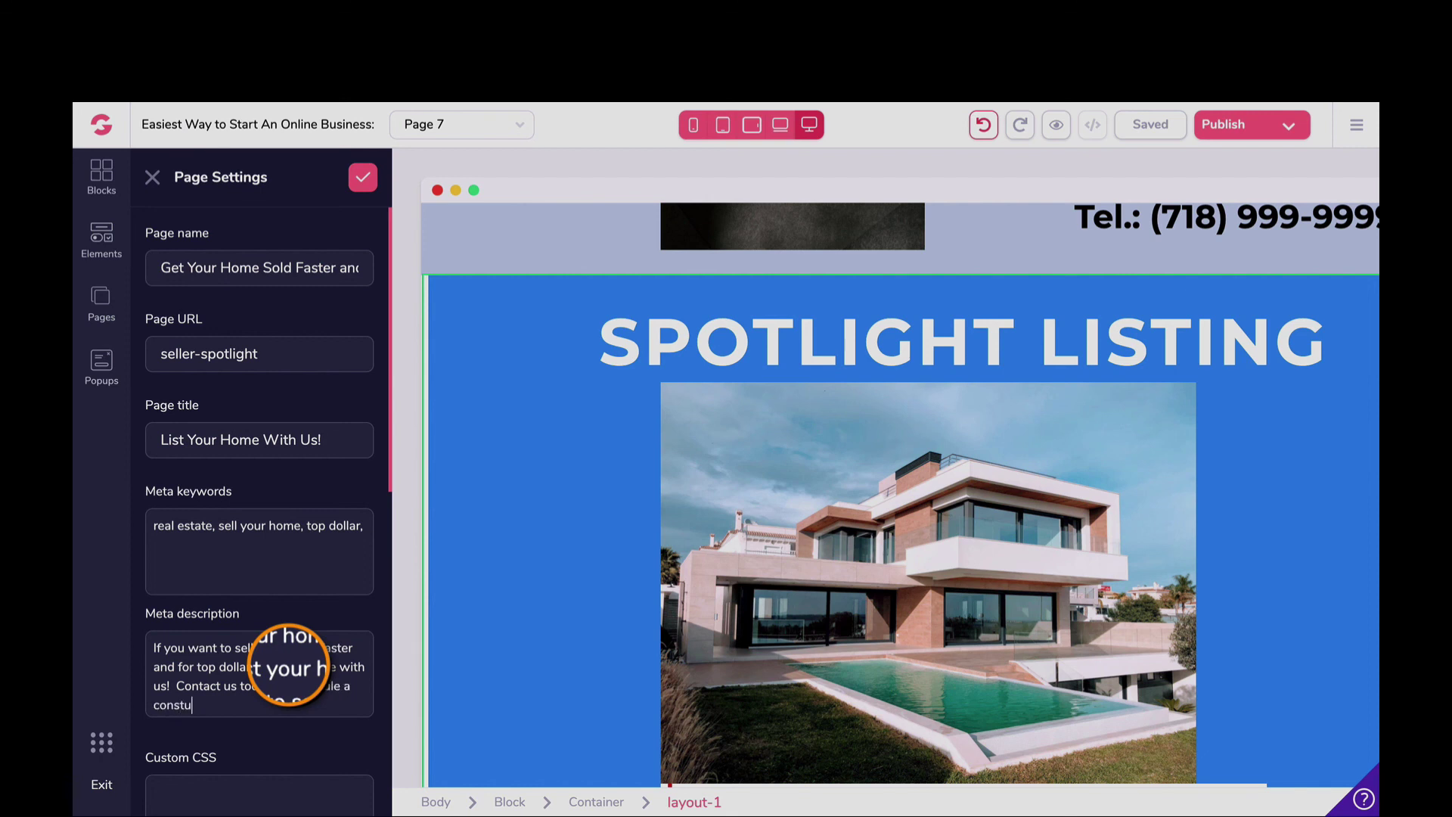
key(BackSpace)
key(BackSpace)
key(BackSpace)
text(tion!)
scroll(302, 492, down, 6)
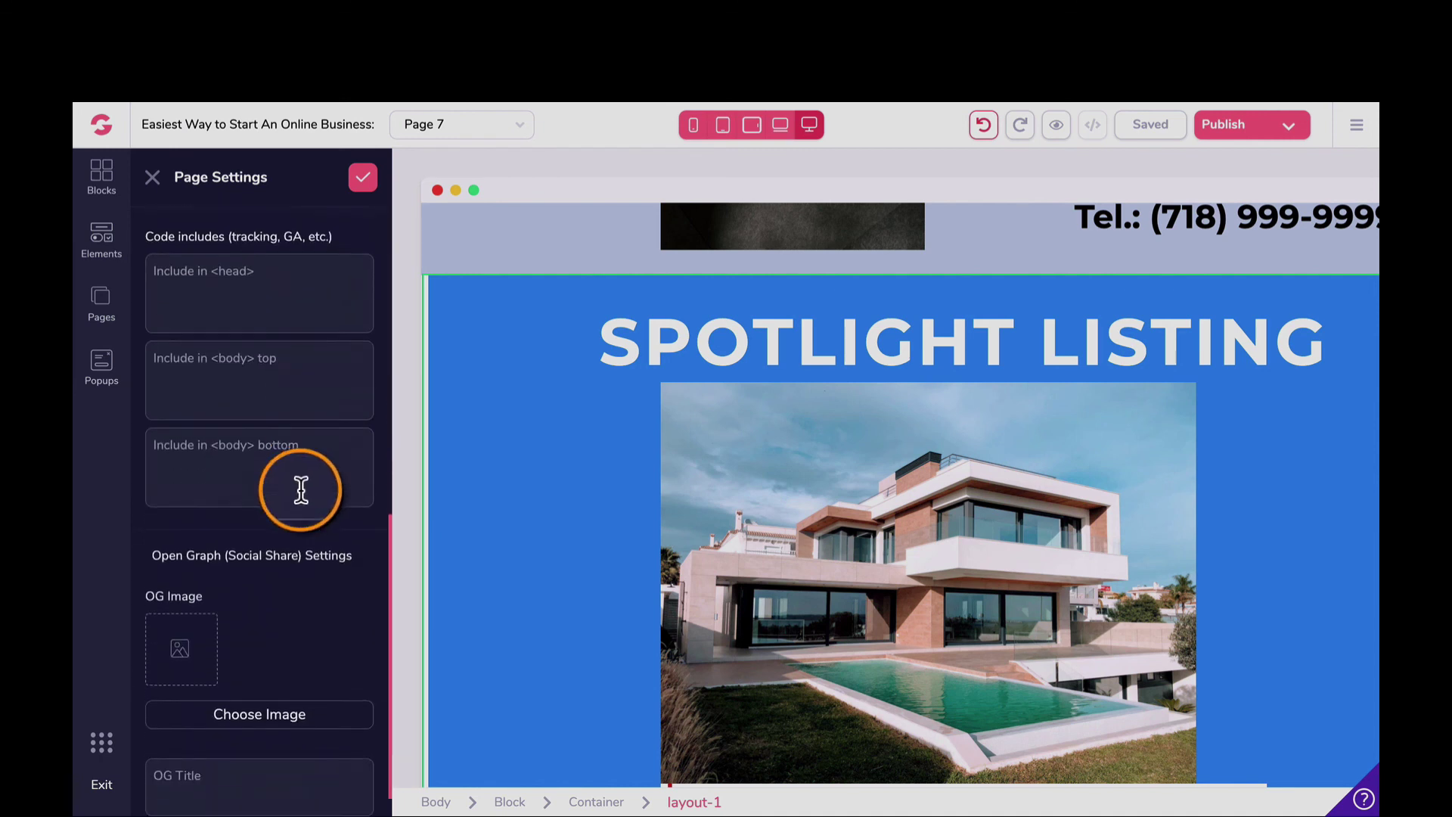
Step: Review the code include and Open Graph fields of the page, and save the page settings
scroll(287, 410, up, 2)
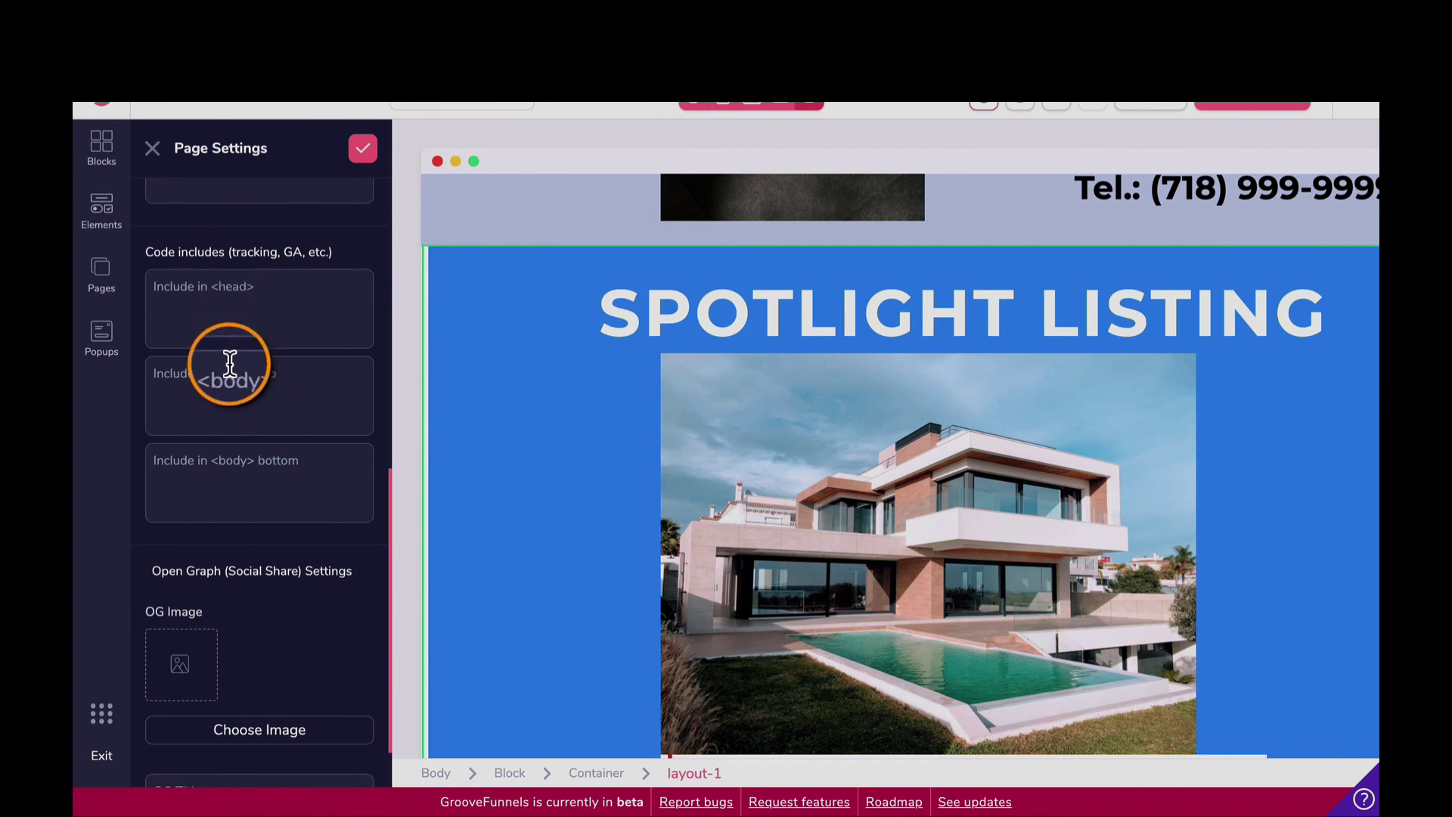
scroll(227, 378, down, 2)
scroll(273, 446, up, 4)
scroll(294, 464, up, 15)
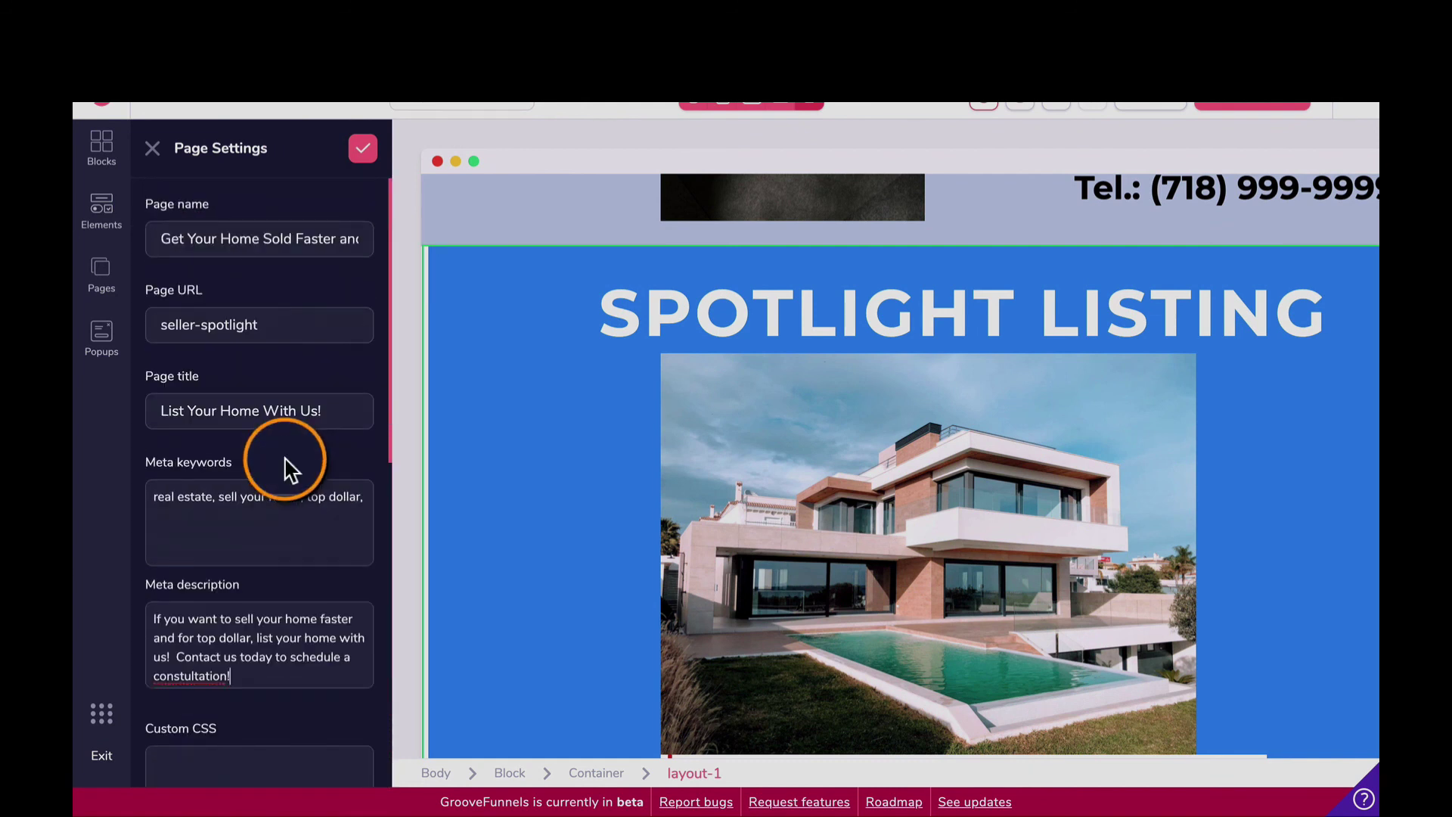
click(362, 162)
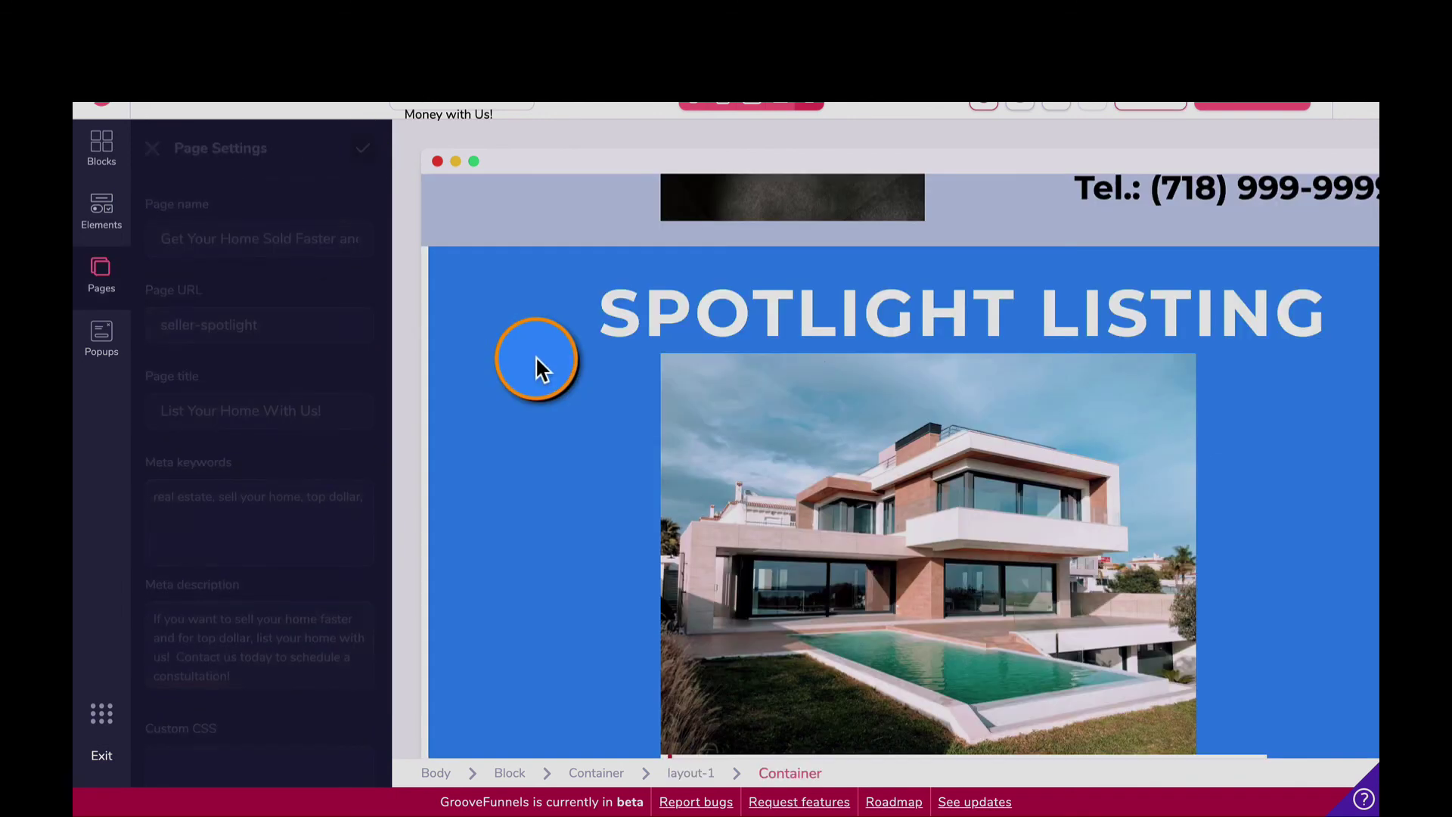
Step: Look over the Spotlight Listing page down to its lead form and footer
scroll(487, 355, down, 5)
scroll(487, 355, down, 3)
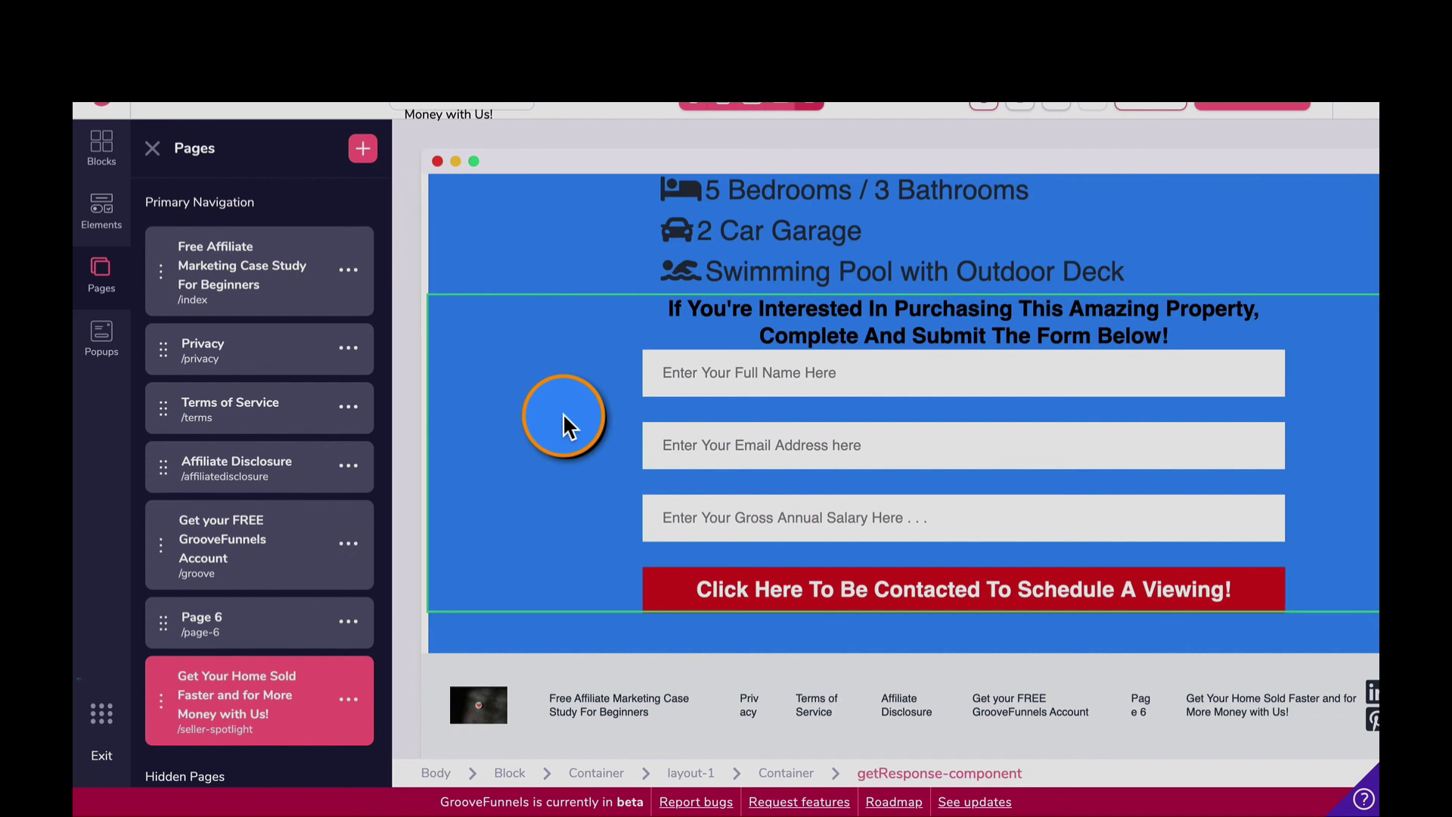
click(762, 496)
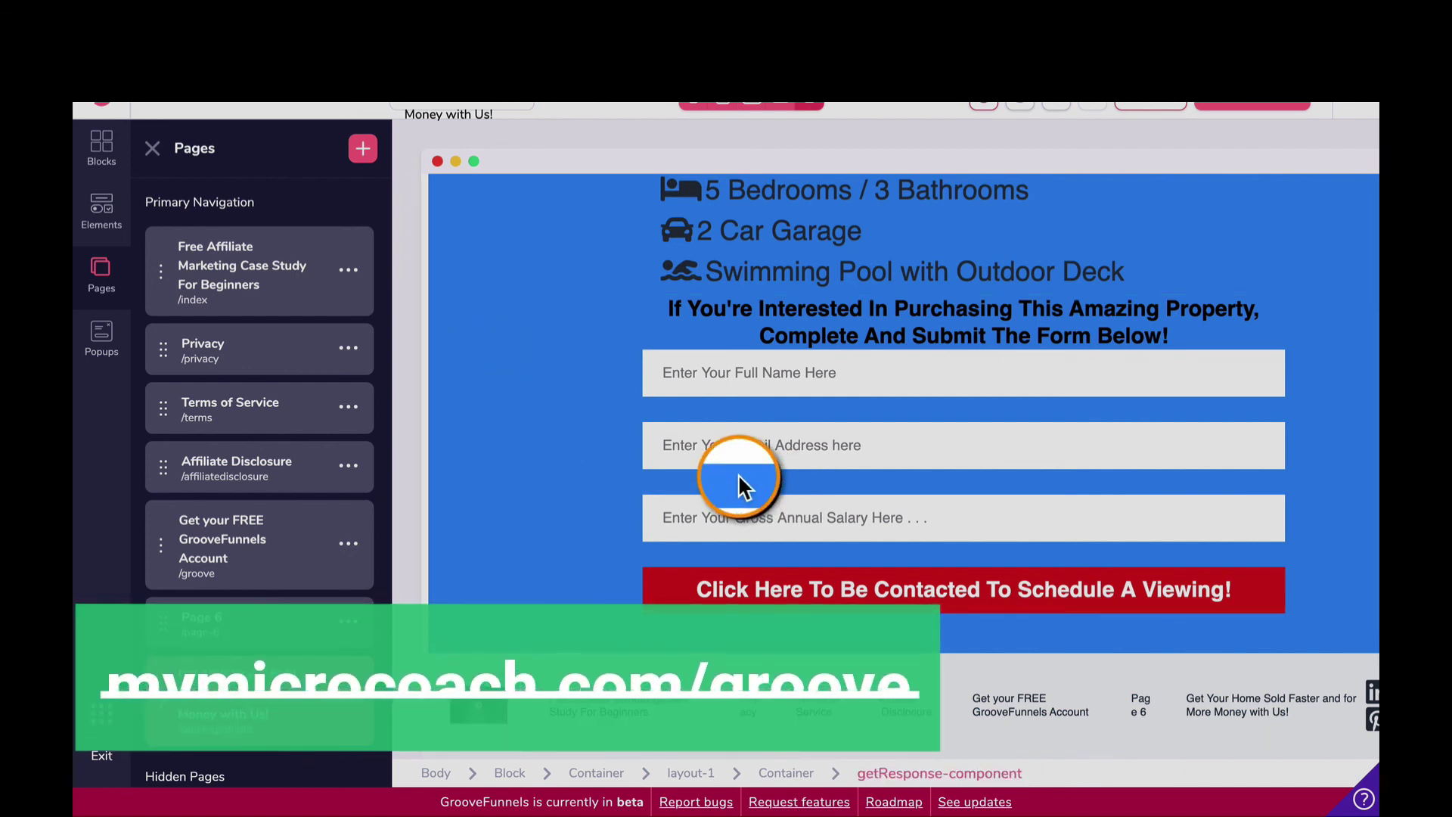
click(738, 473)
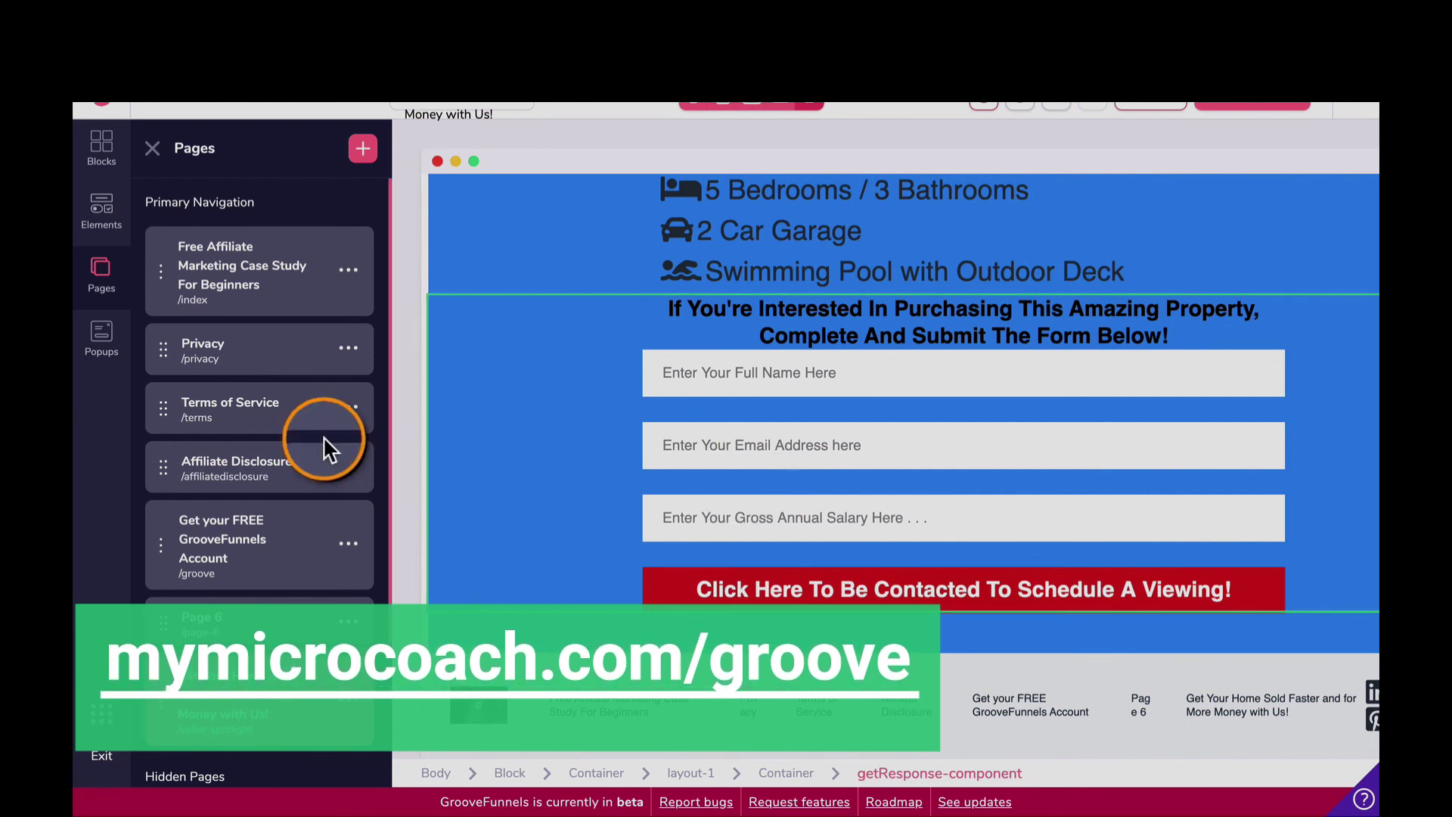
Step: Open the "Get your FREE GrooveFunnels Account" page and look over its video and sign-up form
click(244, 537)
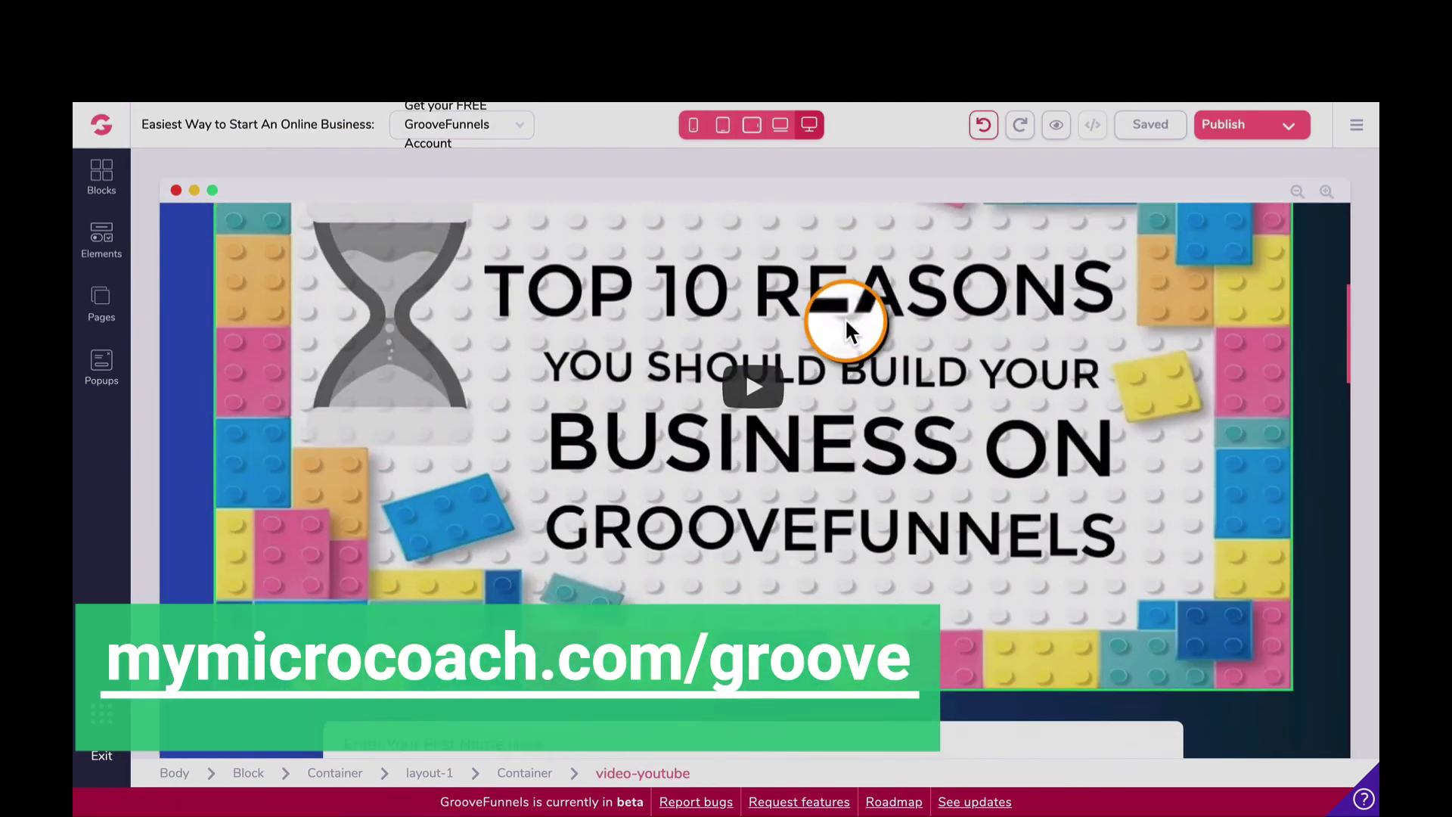
scroll(846, 326, down, 8)
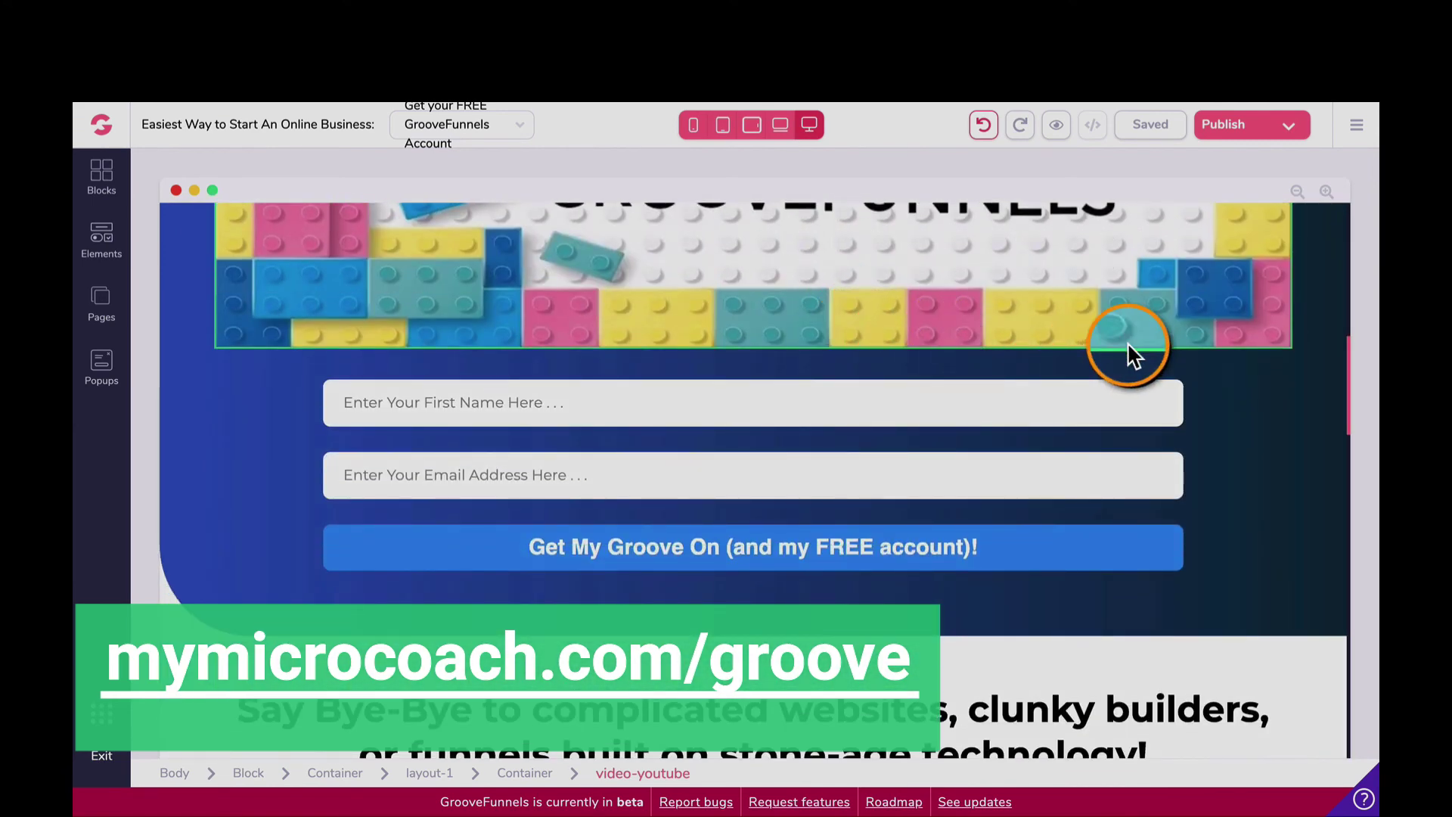
scroll(1129, 354, up, 5)
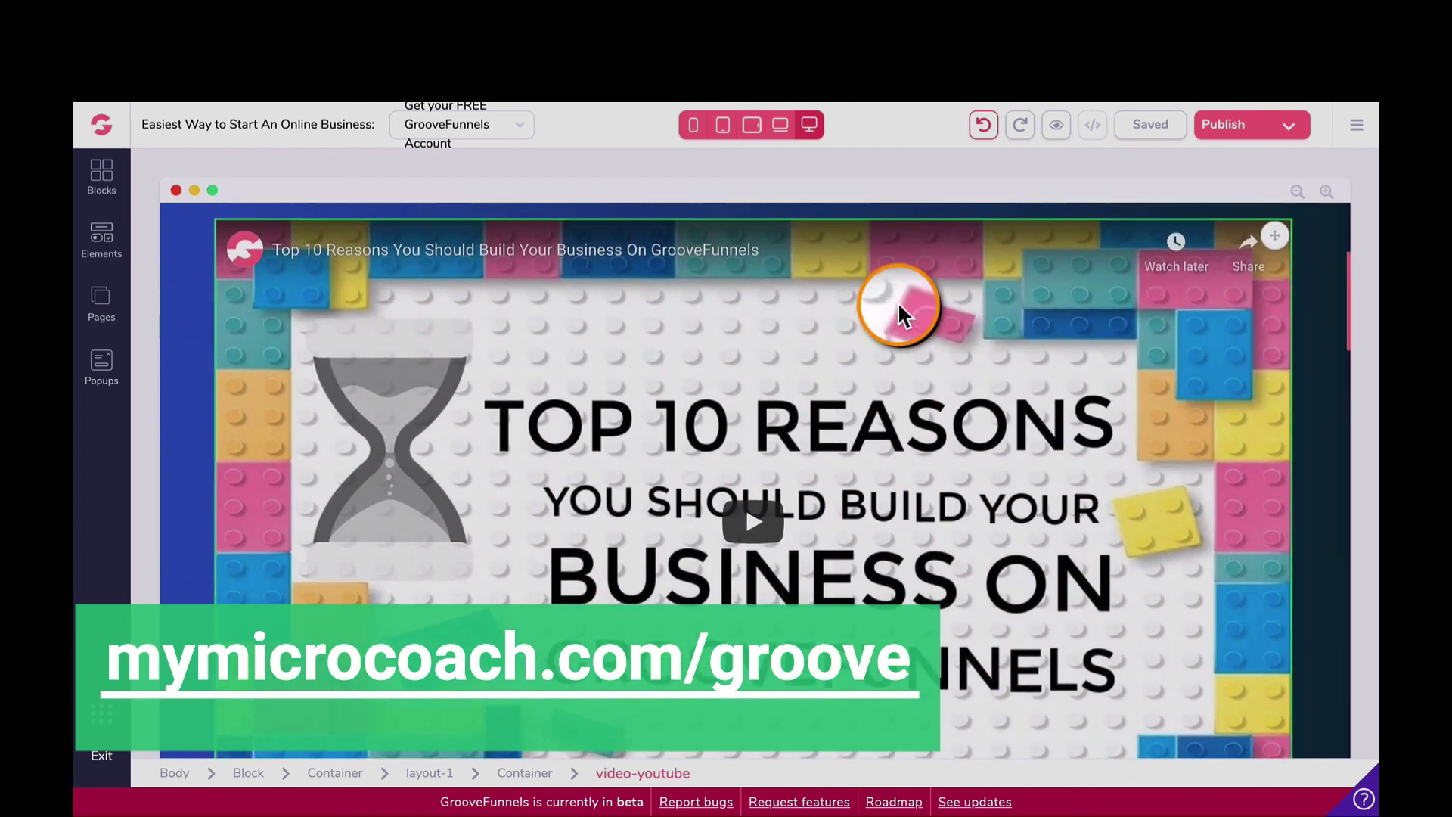